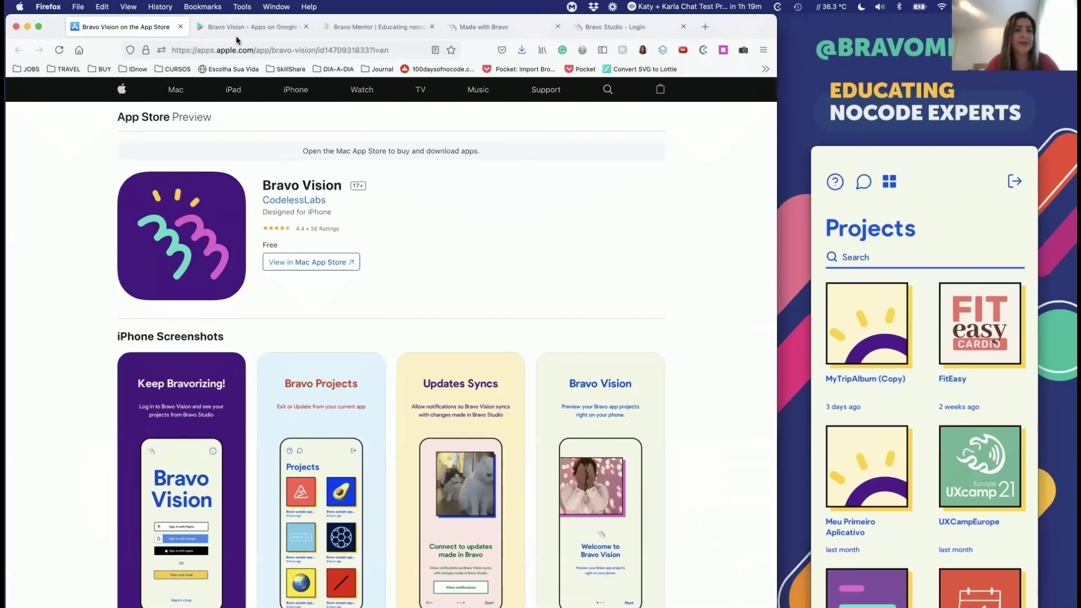
Step: Close the App Store listing tab and scroll through the Made with Bravo showcase
key("super+w")
key("super+w")
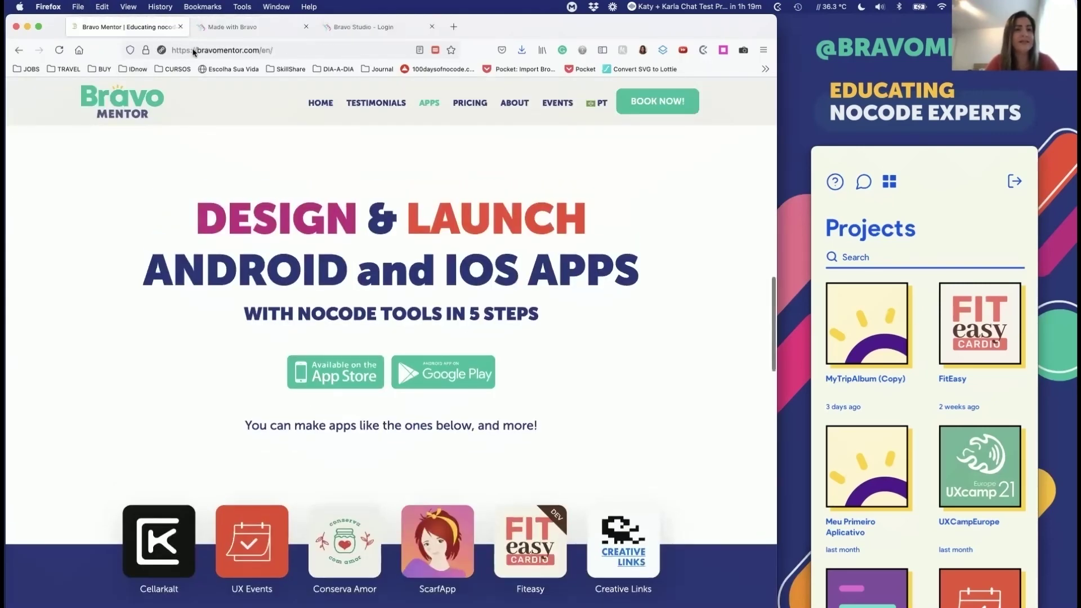
left_click(231, 25)
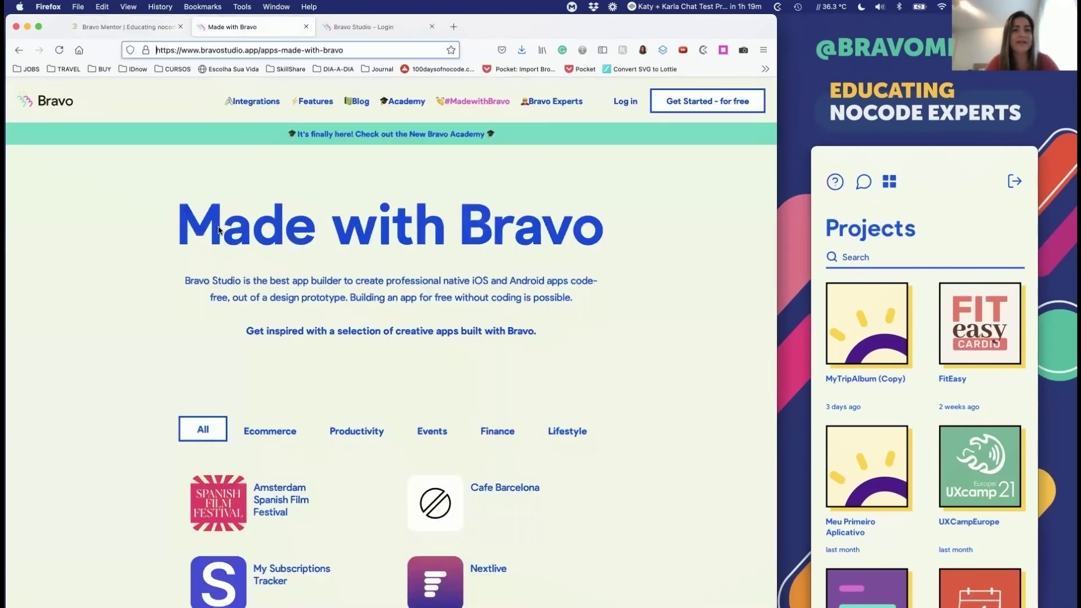
scroll(218, 225, "down", 1)
scroll(218, 225, "down", 1)
scroll(218, 225, "down", 9)
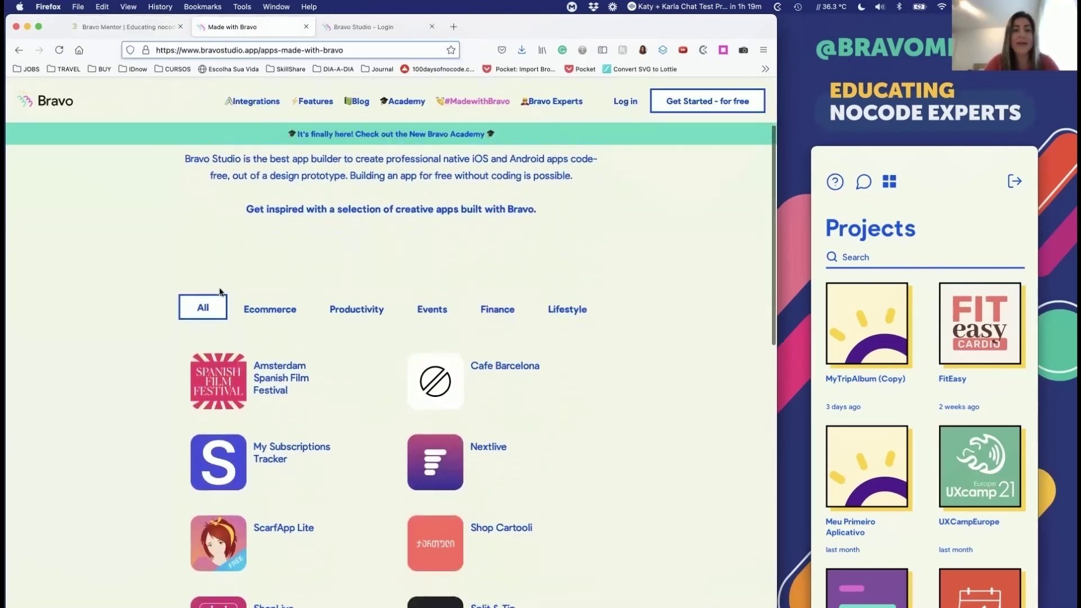
Step: Filter the showcase by Ecommerce, Productivity, Events, Finance and Lifestyle in turn
left_click(262, 232)
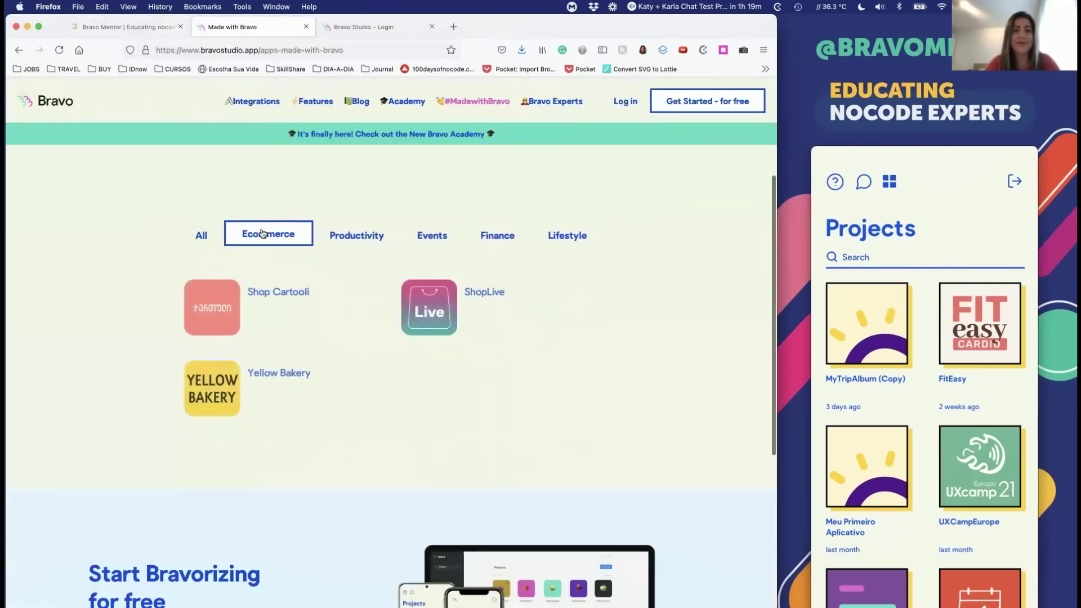
left_click(344, 230)
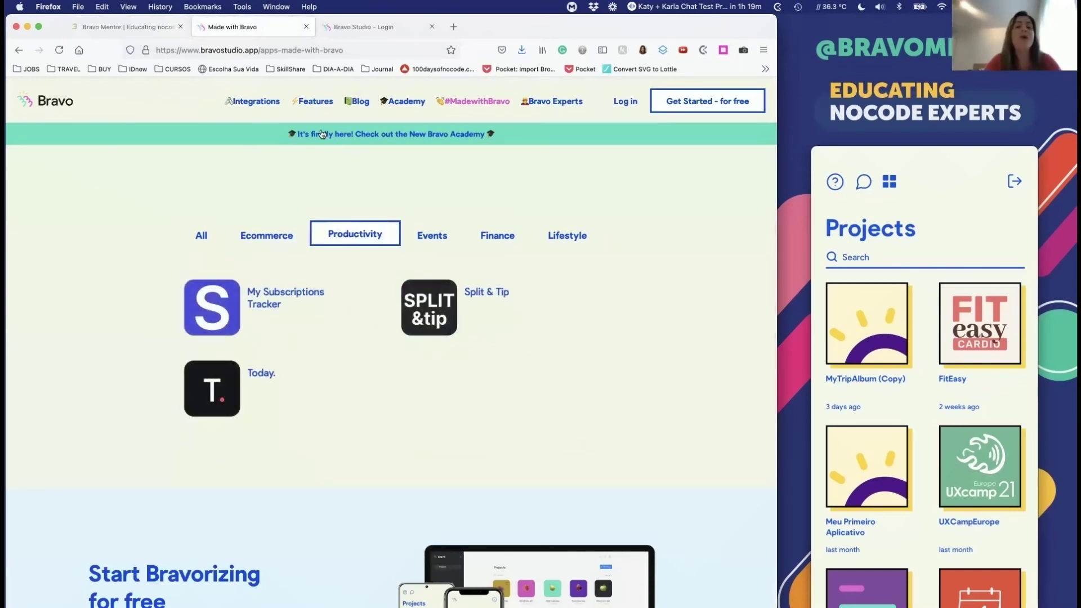
scroll(325, 130, "down", 1)
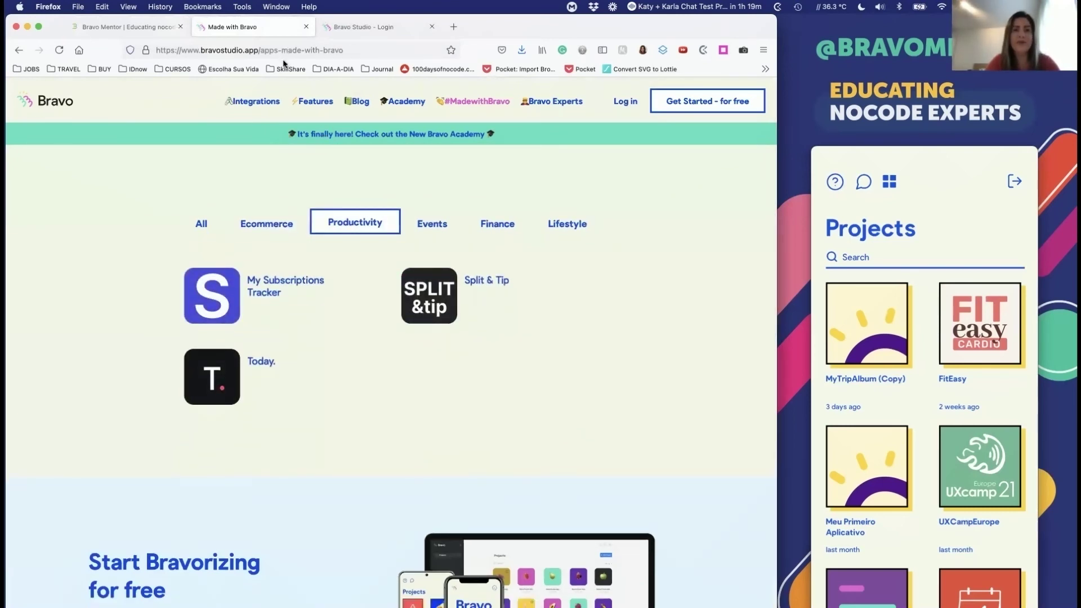
left_click(433, 219)
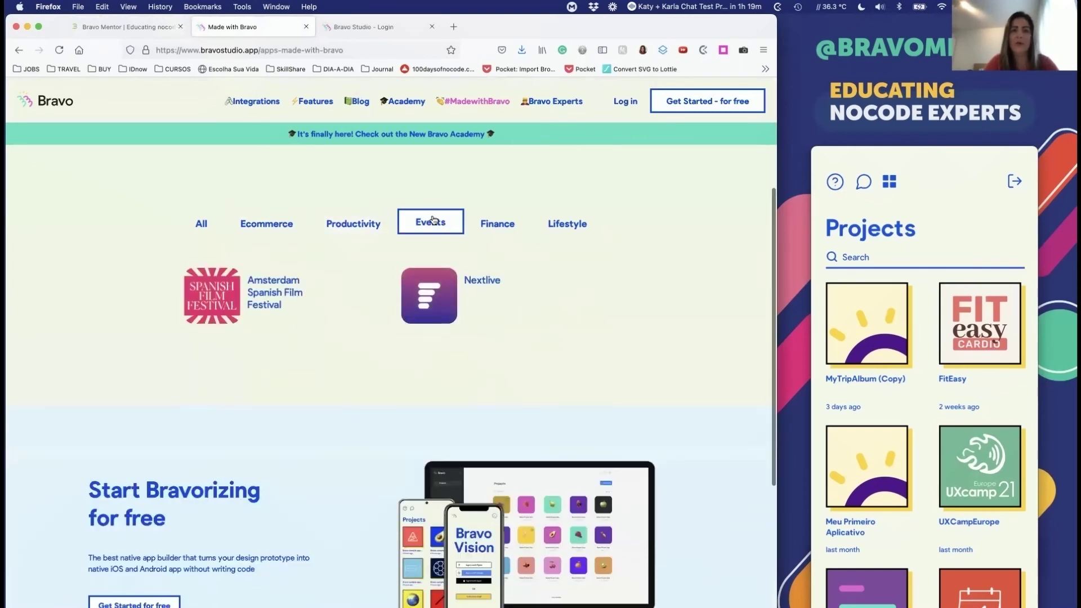
left_click(494, 222)
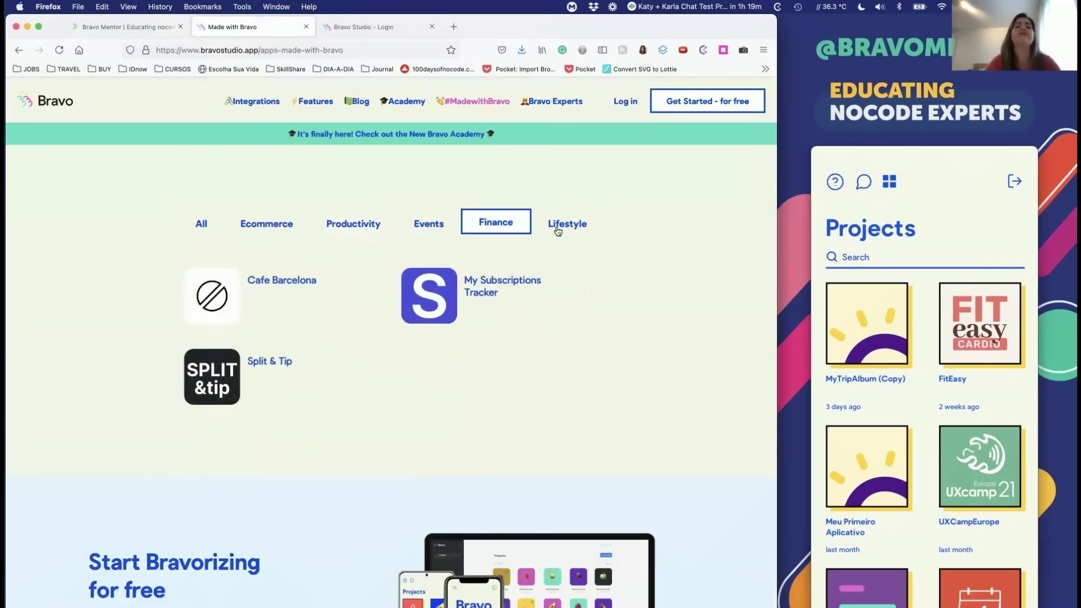
left_click(557, 230)
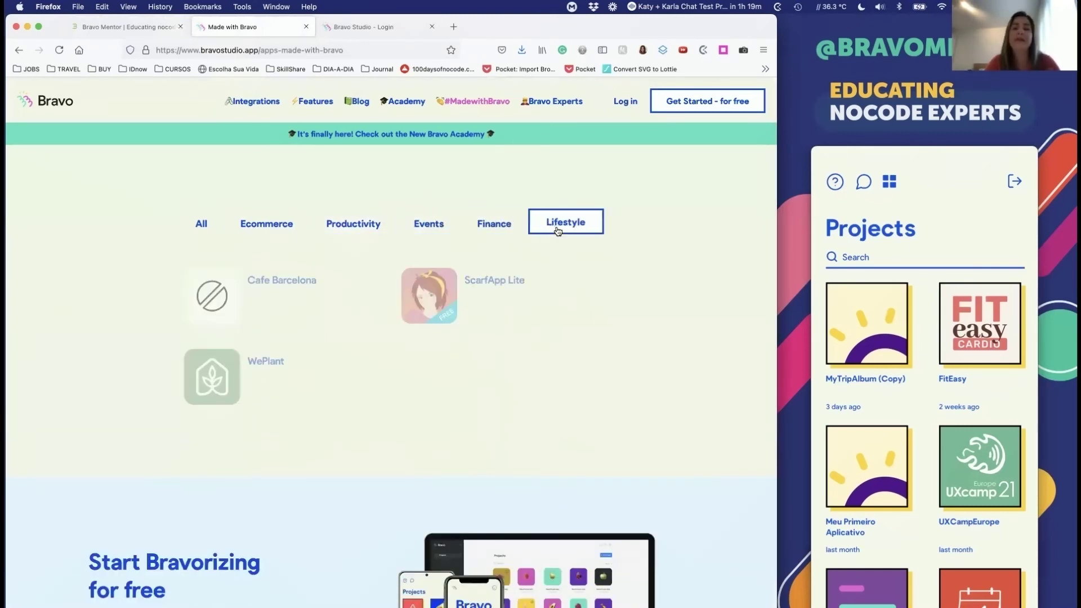
Step: Revisit Finance, Events, Productivity and Ecommerce, then show All apps and scroll the list
left_click(495, 233)
left_click(444, 226)
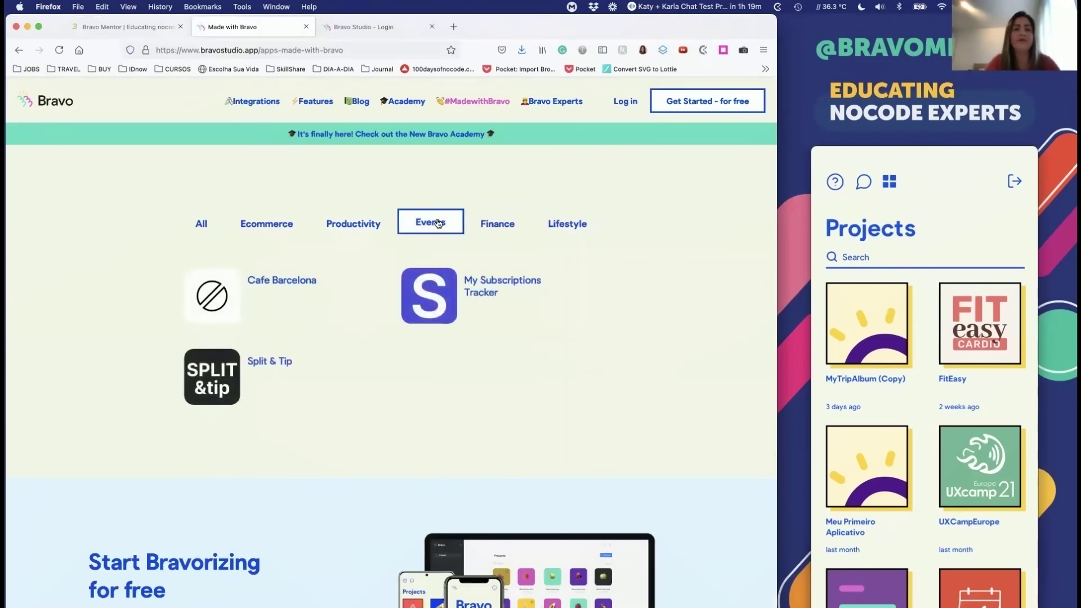
left_click(372, 216)
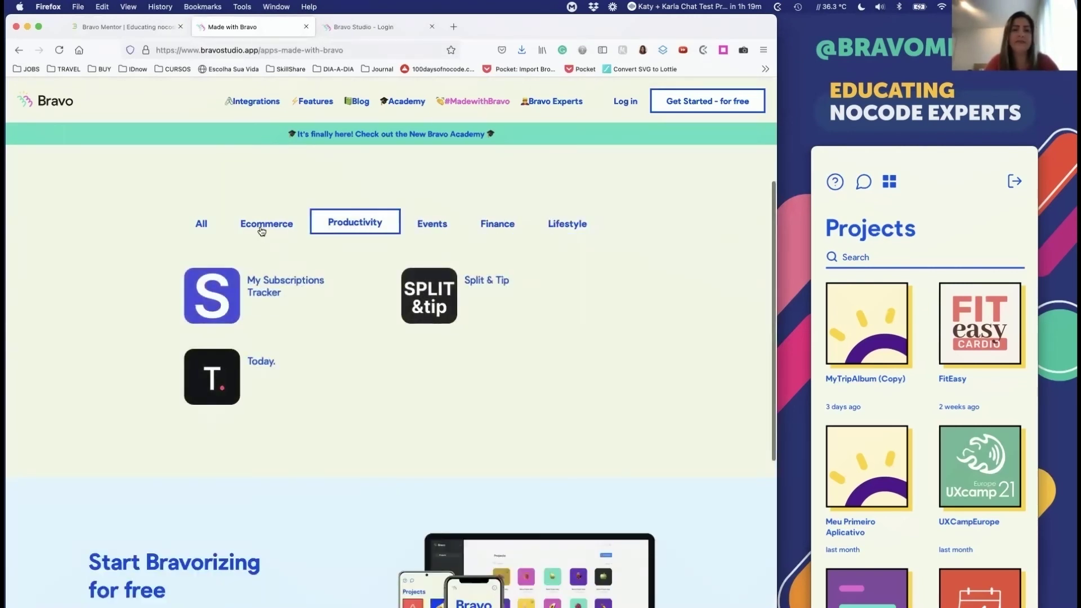
left_click(260, 227)
left_click(201, 224)
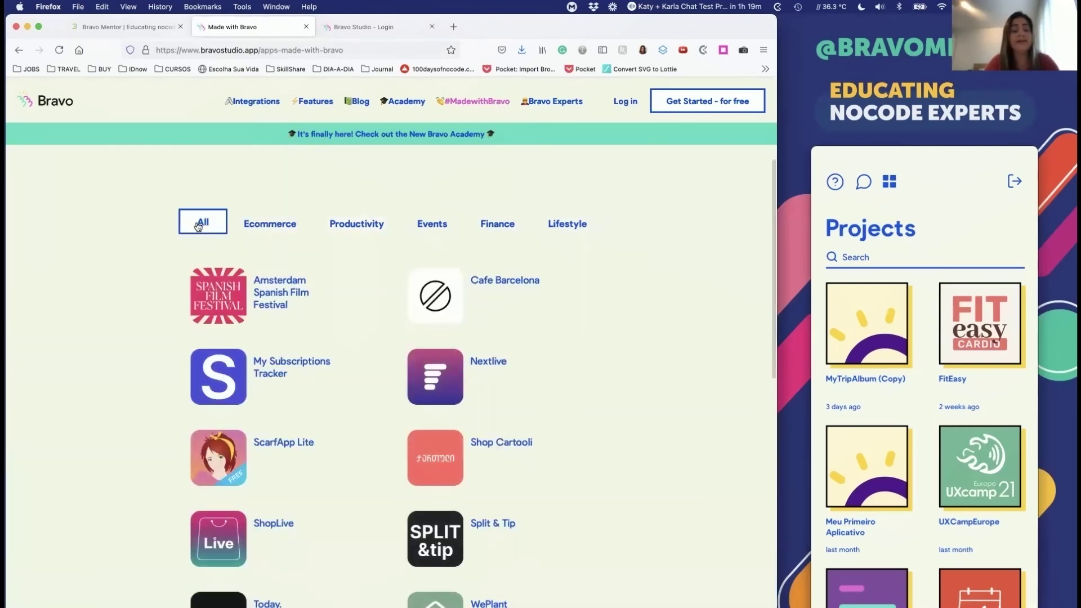
scroll(234, 365, "down", 2)
scroll(234, 363, "down", 3)
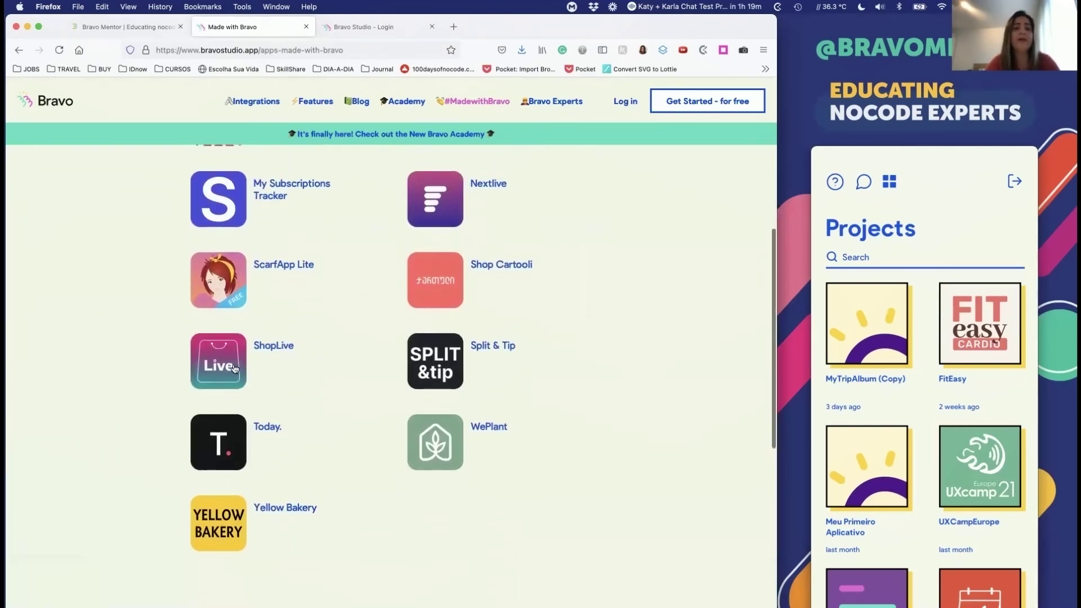
scroll(234, 363, "up", 5)
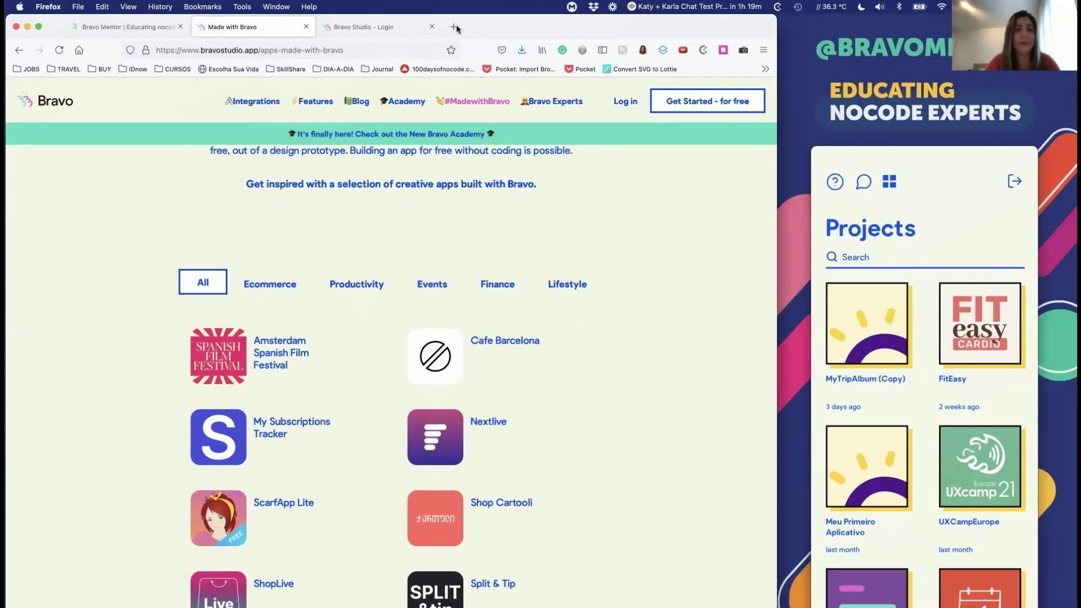
Step: Close the Made with Bravo tab and scroll the Bravo Mentor apps page
key("super+w")
left_click(109, 27)
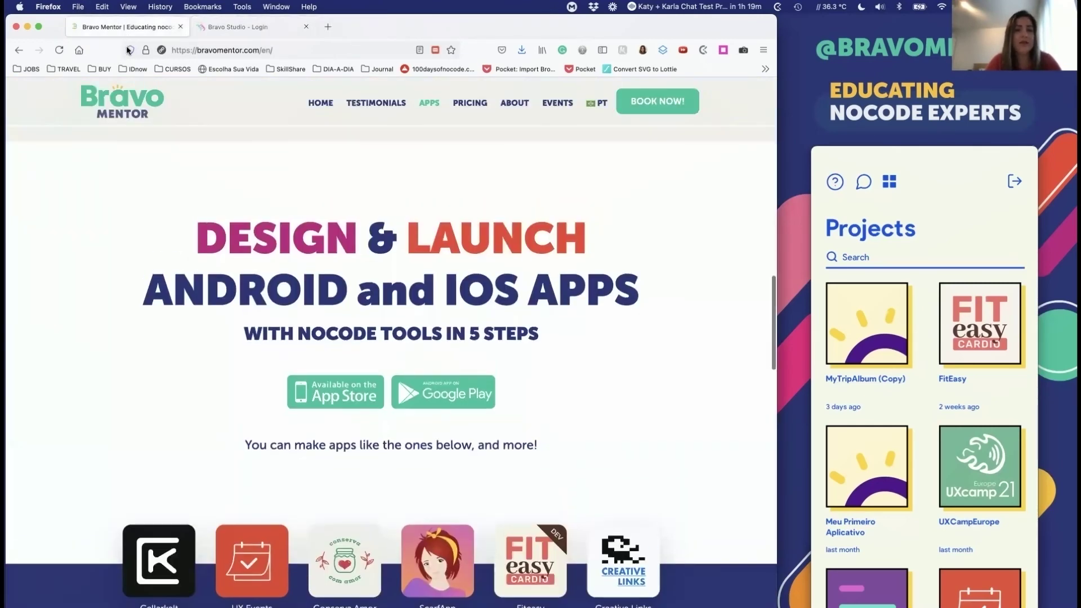
scroll(128, 308, "down", 3)
scroll(277, 386, "up", 1)
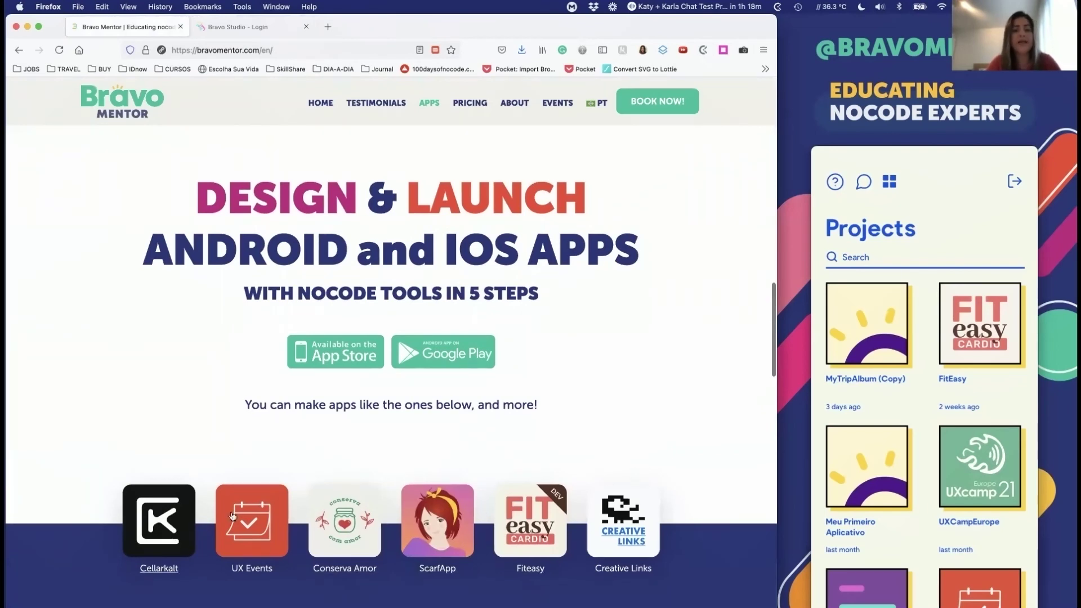
scroll(163, 514, "down", 1)
Step: Open the Cellarkalt page in a new tab and flip through its screenshot gallery
left_click(164, 512)
left_click(228, 27)
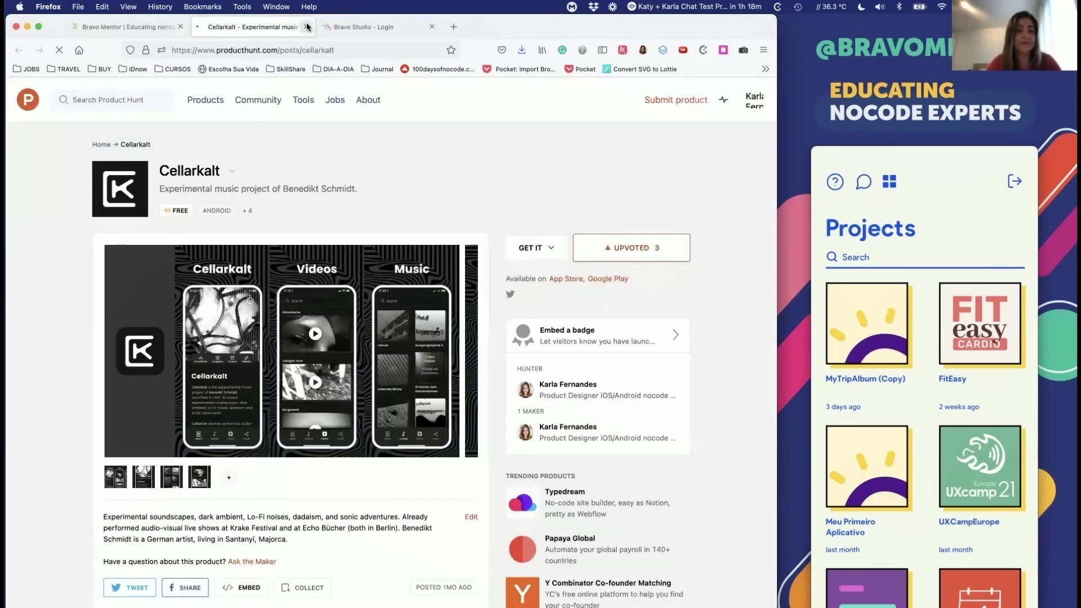
scroll(145, 386, "down", 3)
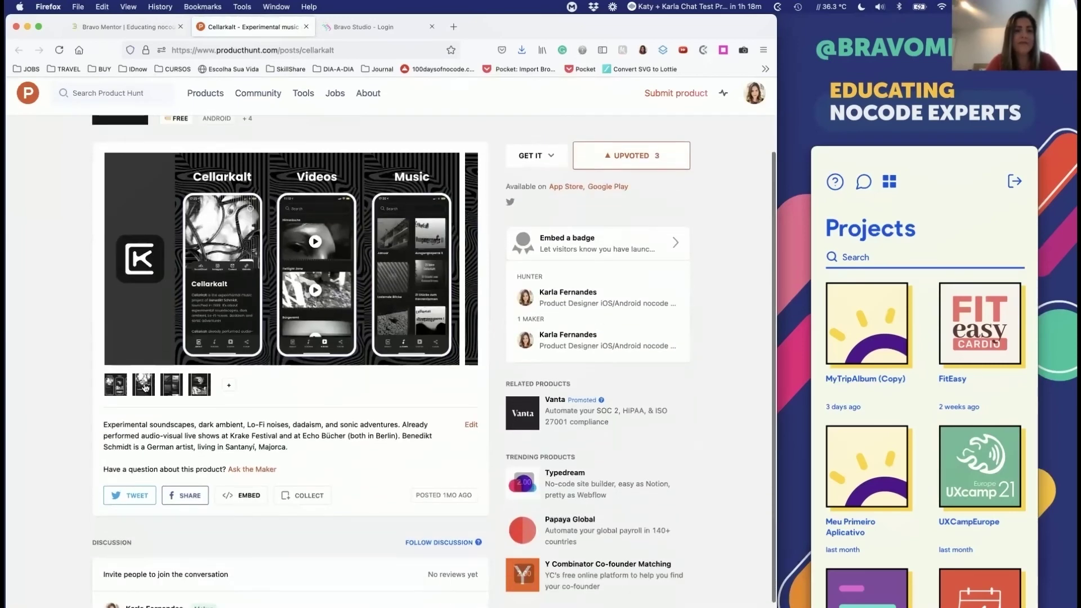
left_click(144, 386)
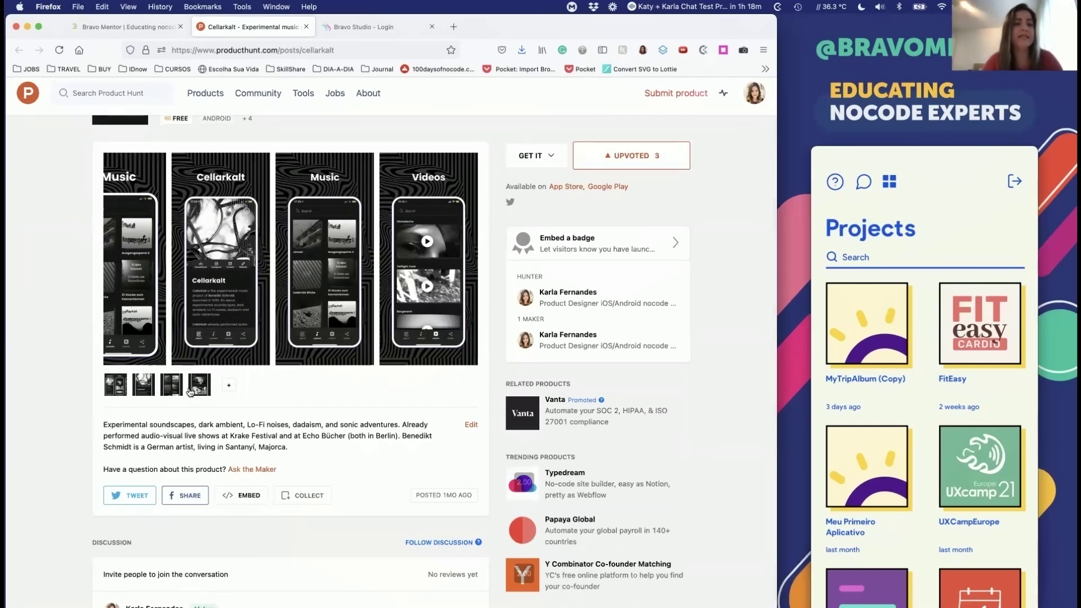
left_click(112, 393)
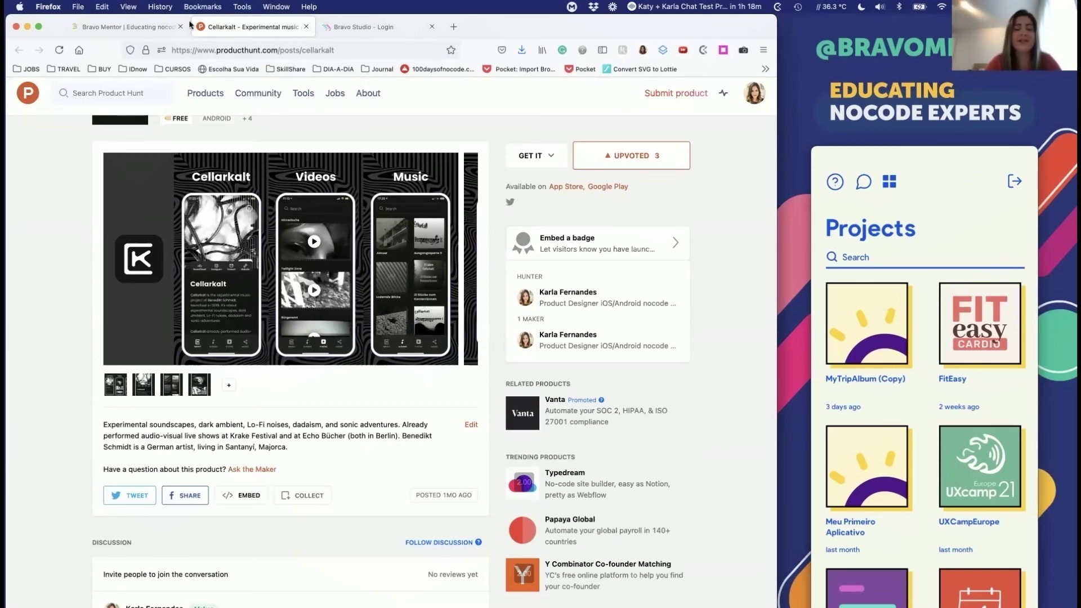
left_click(114, 35)
Step: Open UX Events Weekly in a new tab, browse its gallery, then open ScarfApp too
left_click(310, 540, "super")
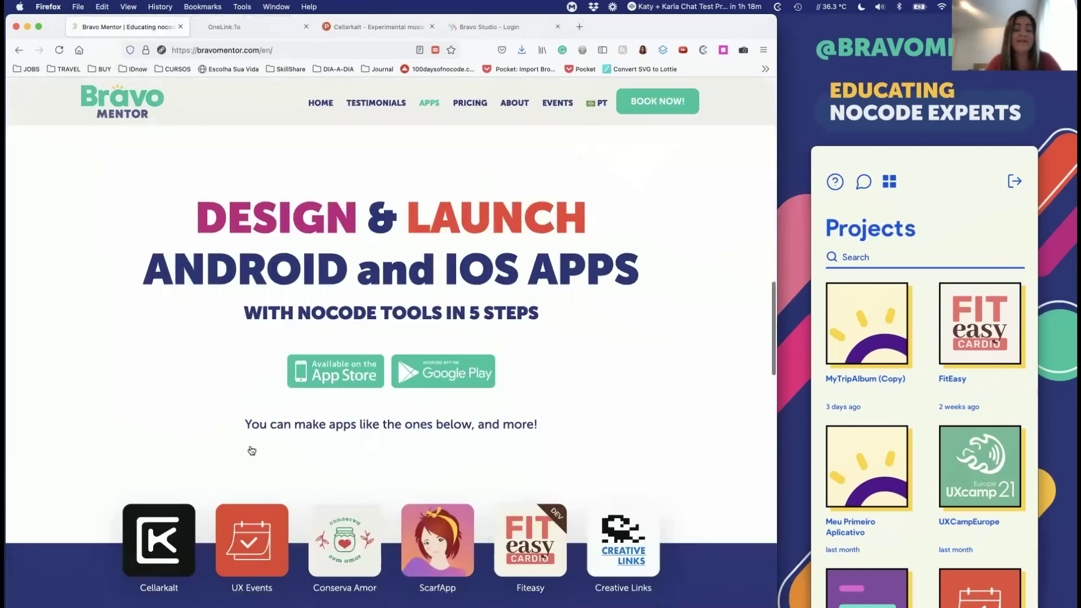
left_click(215, 23)
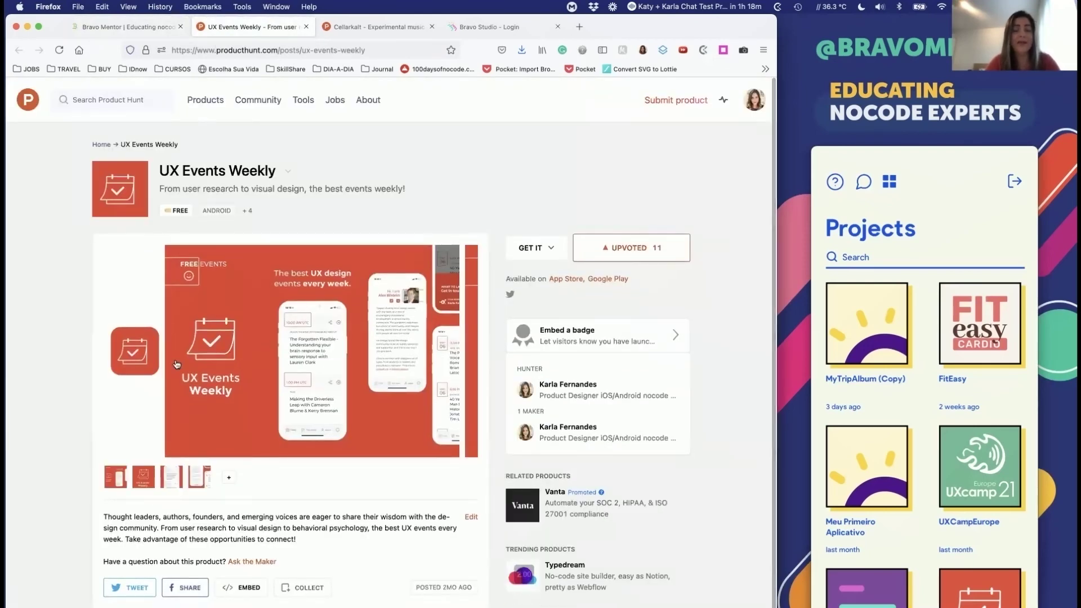
left_click(145, 481)
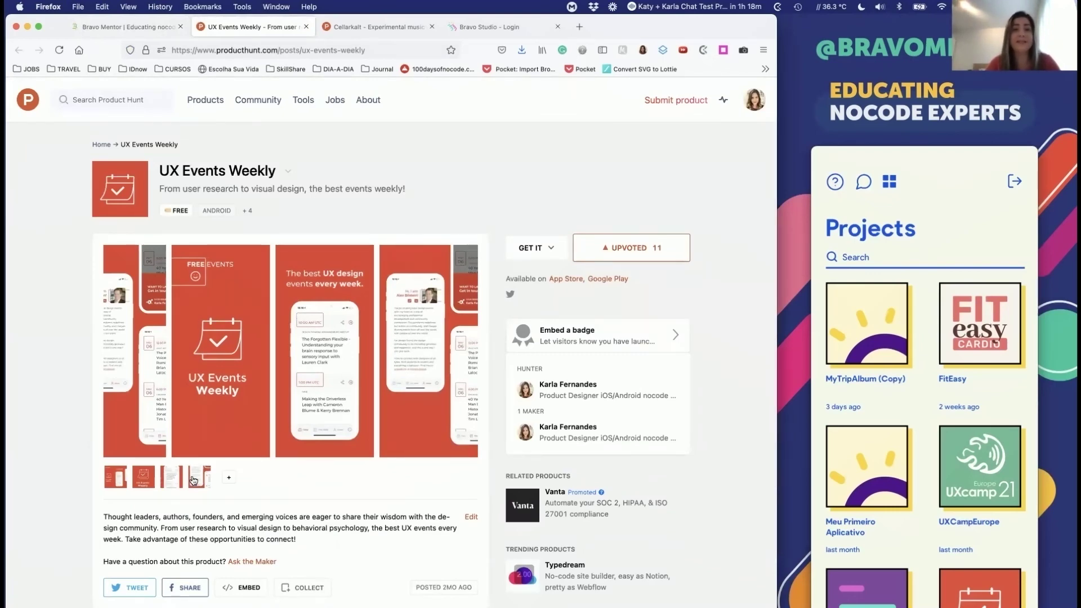
left_click(109, 28)
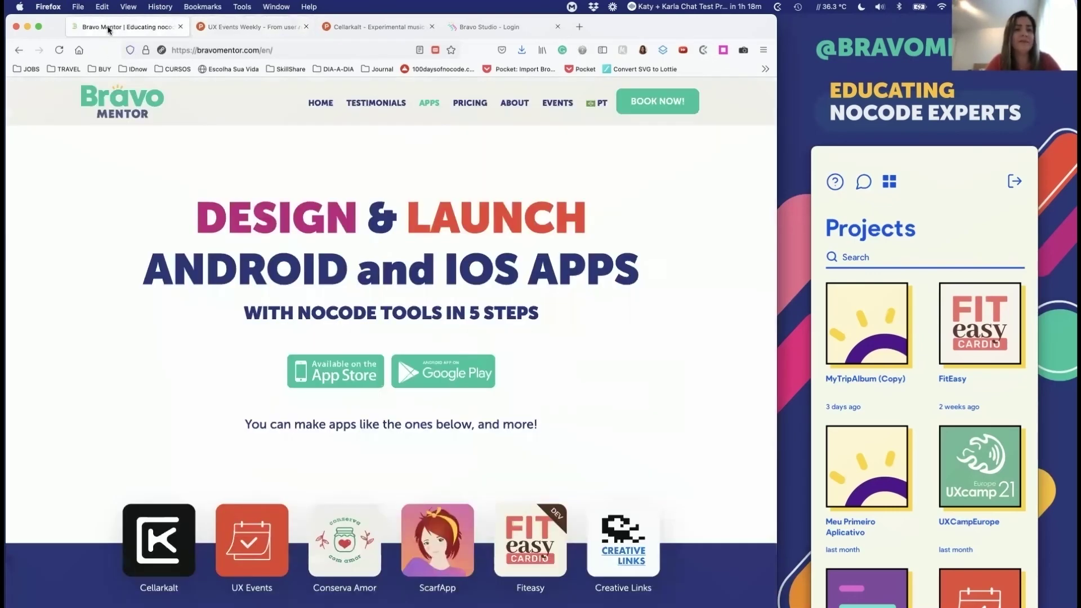
left_click(418, 541)
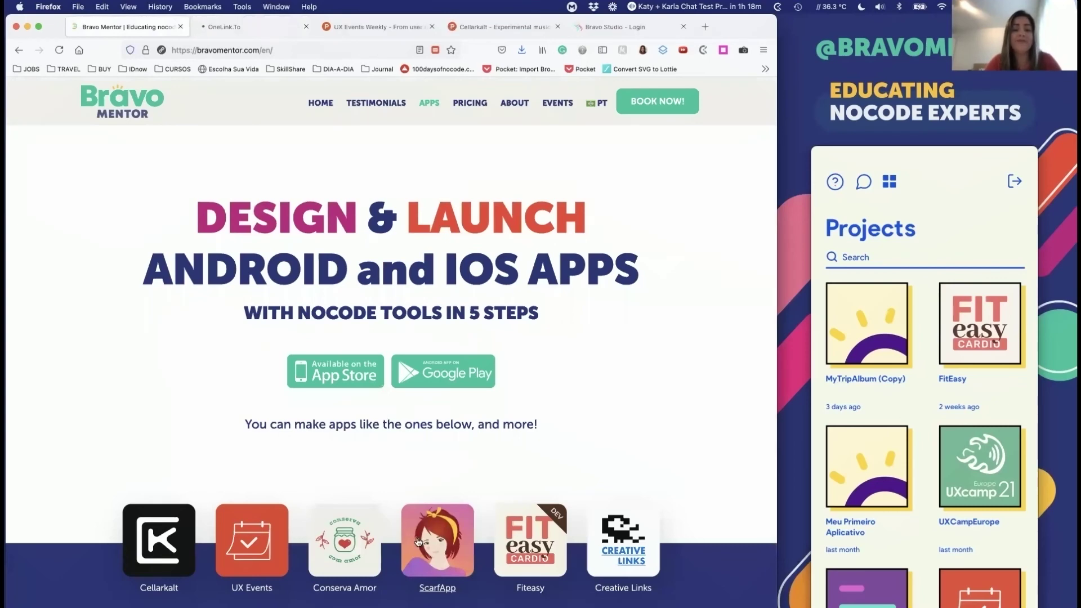
Step: Switch to the ScarfApp tab and glance down and back up the page
scroll(394, 518, "down", 1)
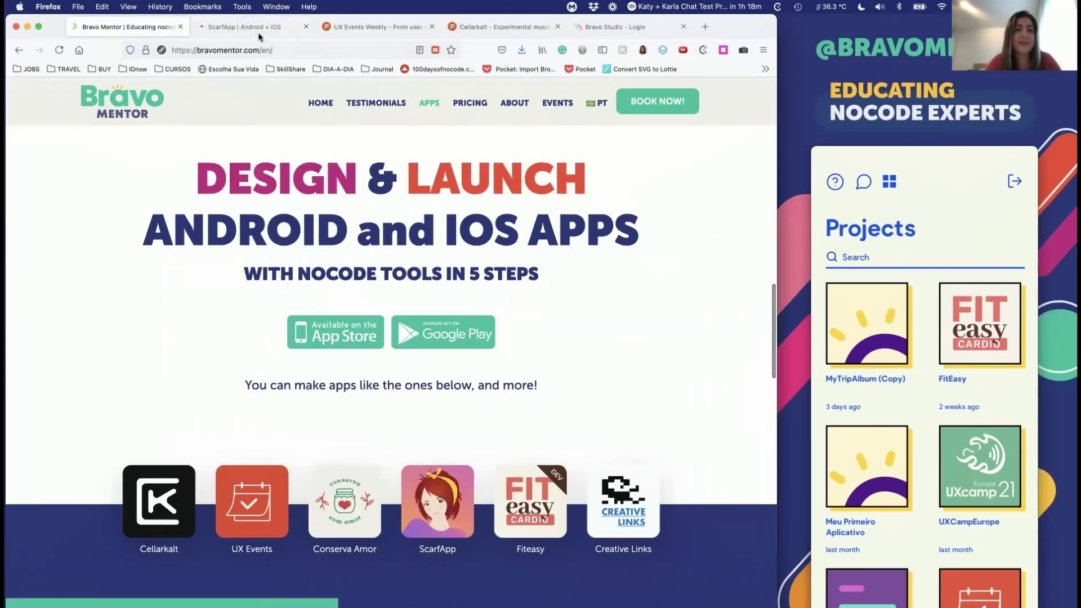
left_click(198, 26)
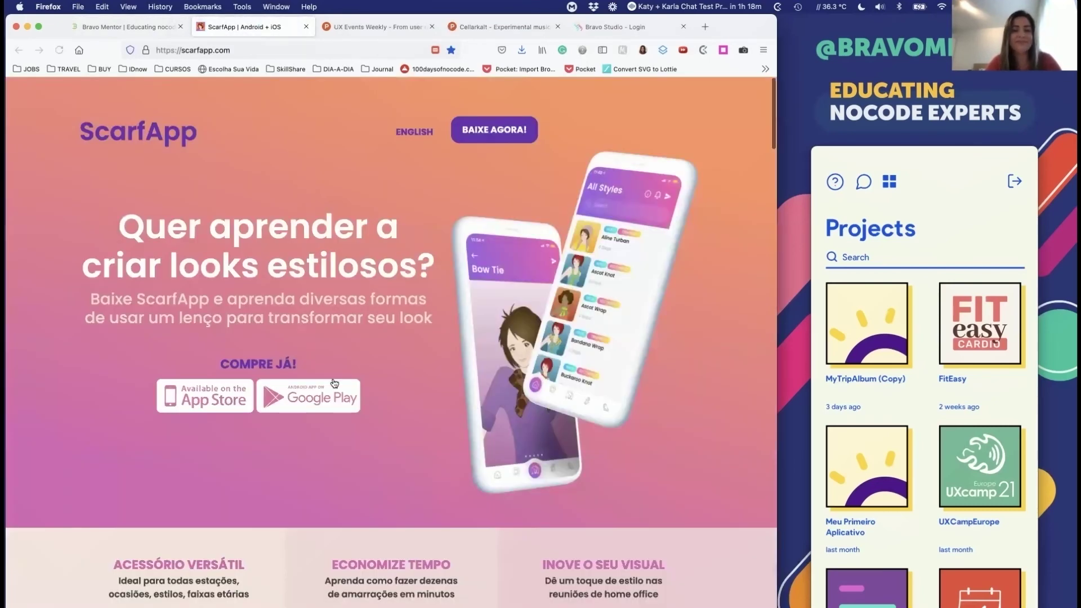
scroll(335, 383, "down", 1)
scroll(335, 383, "up", 1)
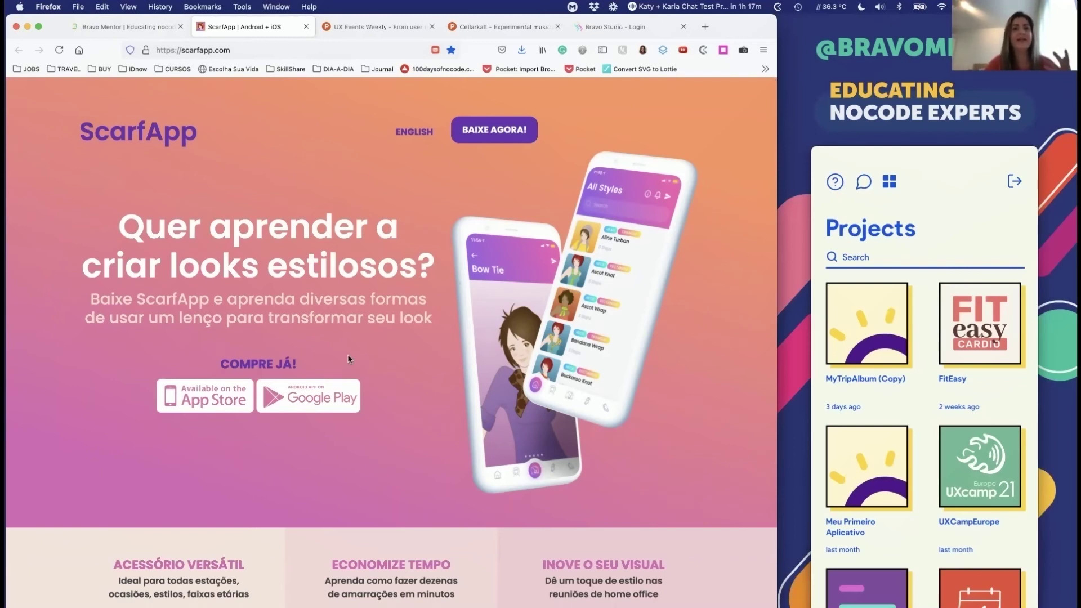
Step: Switch the ScarfApp site to English and scroll through the whole landing page
left_click(409, 131)
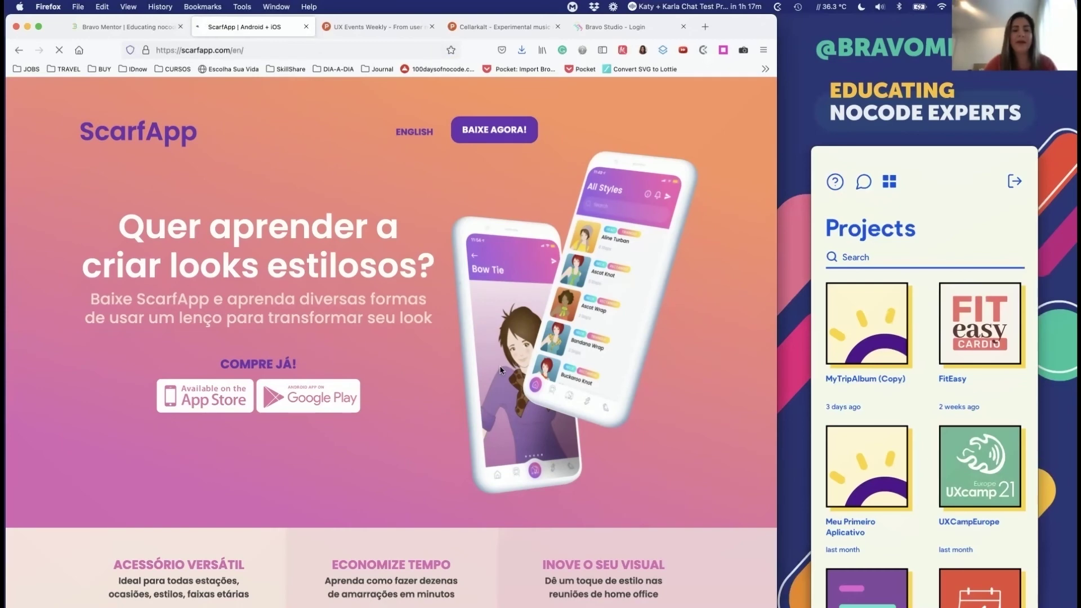
scroll(499, 370, "down", 3)
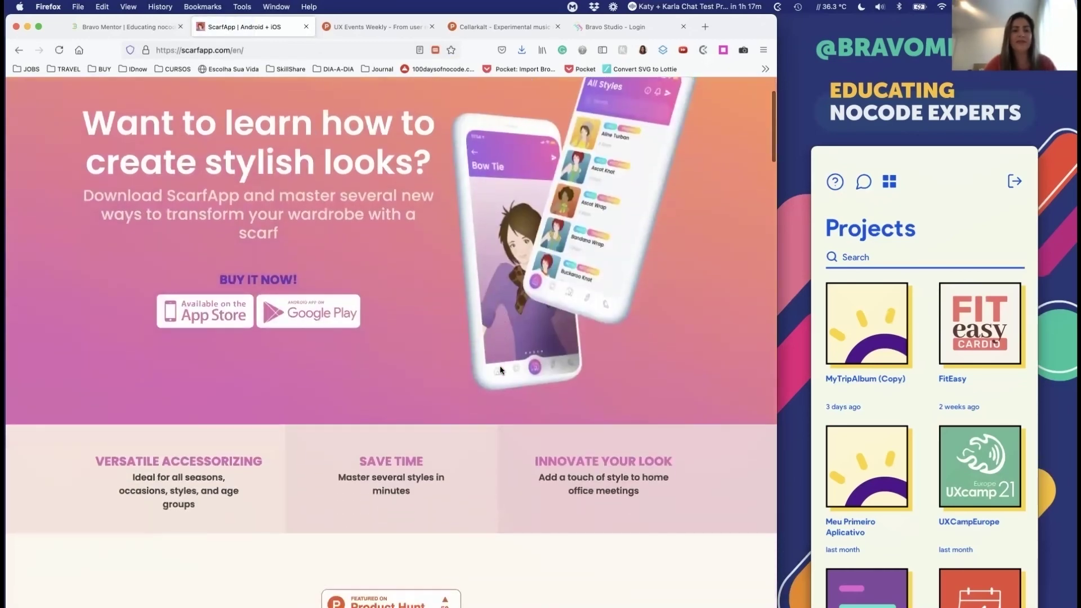
scroll(500, 370, "down", 7)
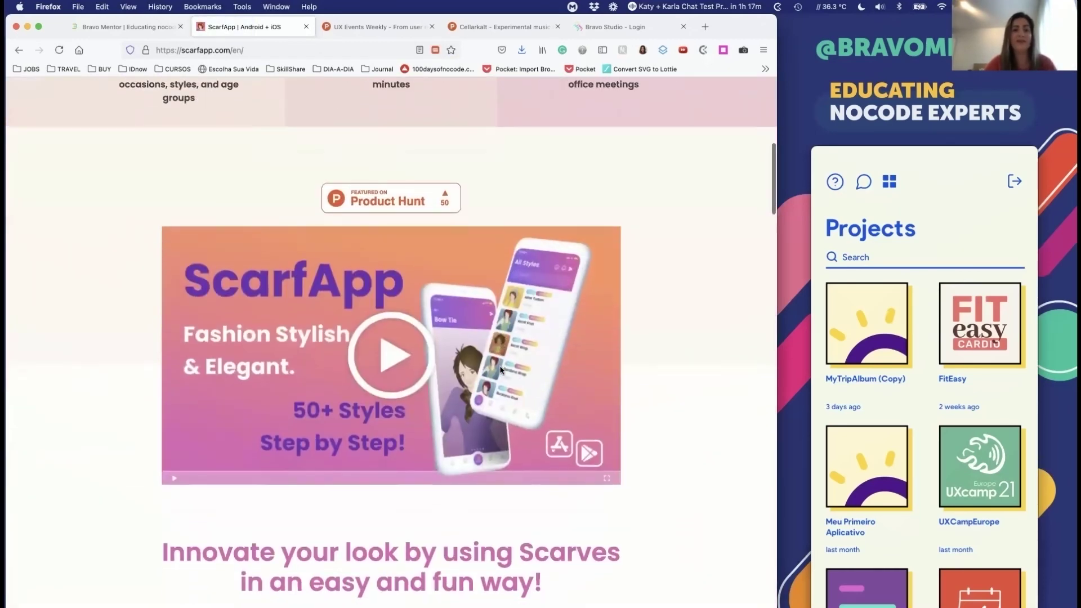
scroll(499, 370, "down", 10)
scroll(500, 370, "down", 17)
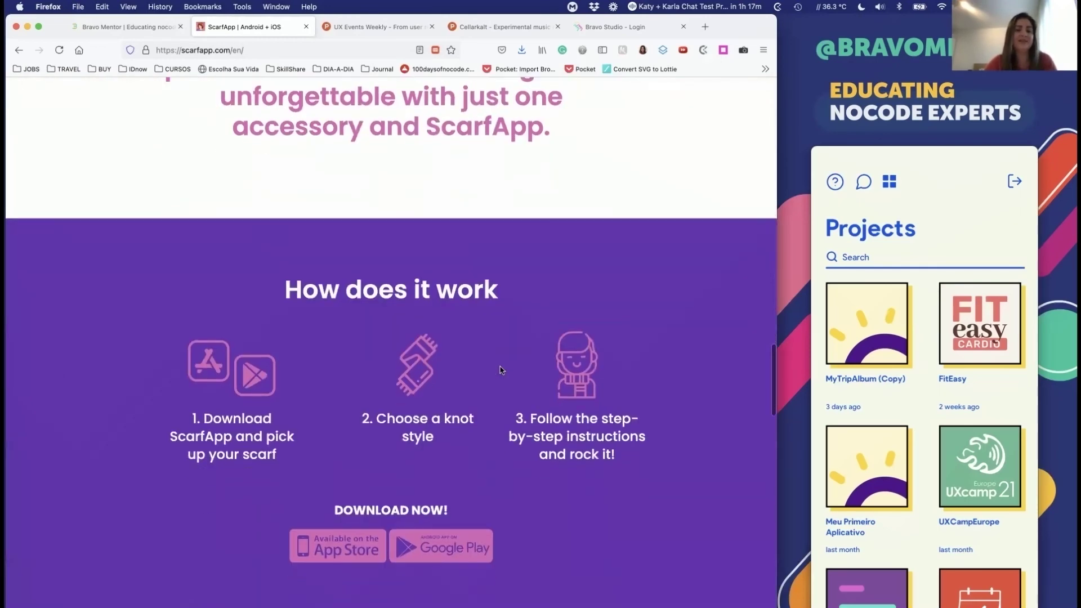
scroll(500, 370, "down", 5)
scroll(500, 370, "down", 14)
scroll(500, 370, "down", 18)
scroll(499, 370, "up", 20)
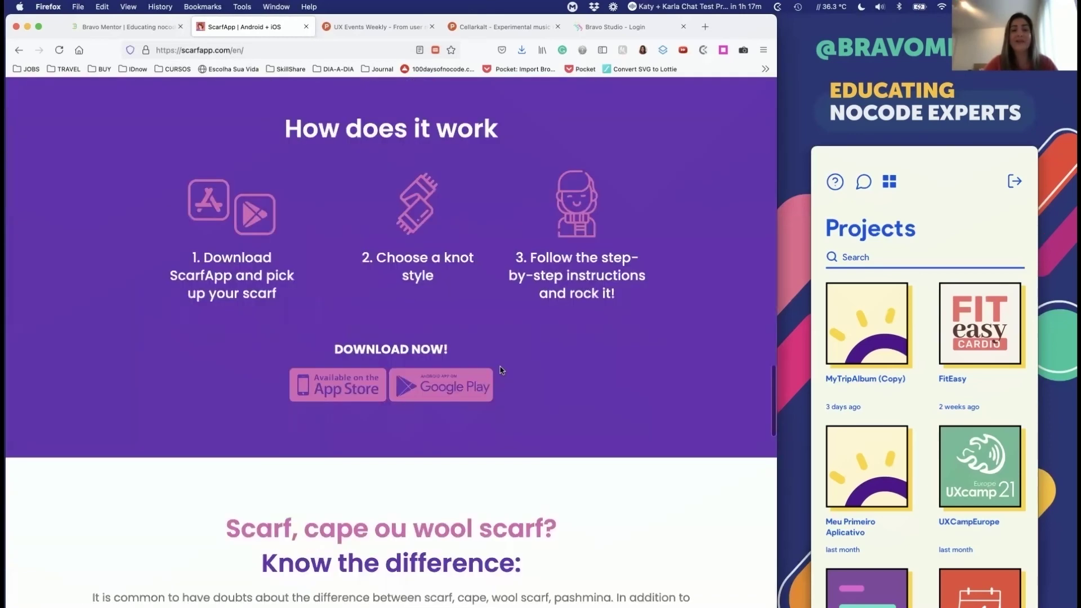
scroll(500, 370, "up", 15)
scroll(500, 369, "up", 20)
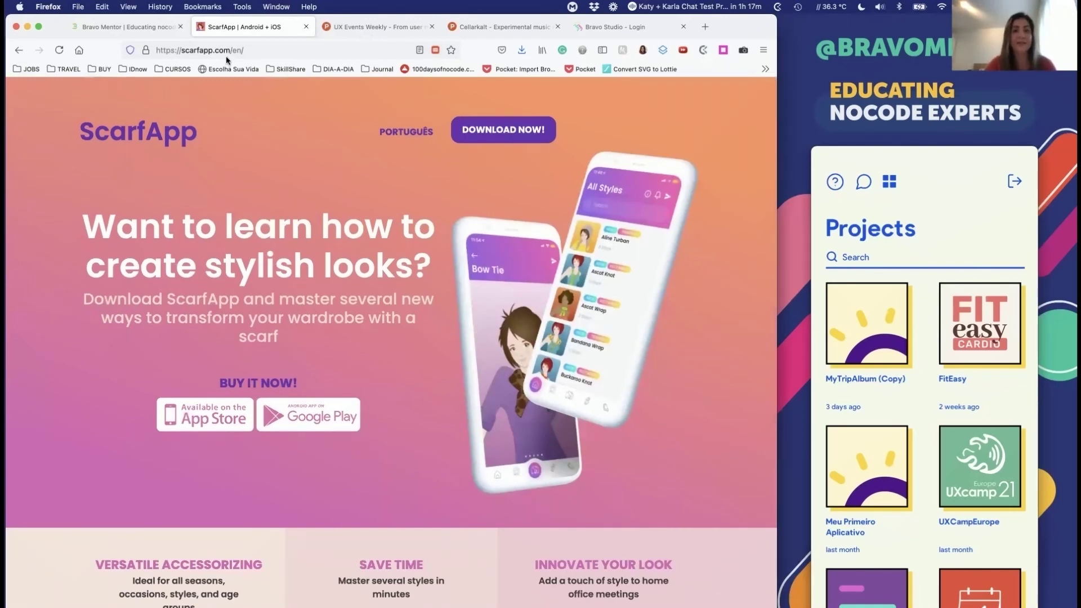
left_click(127, 27)
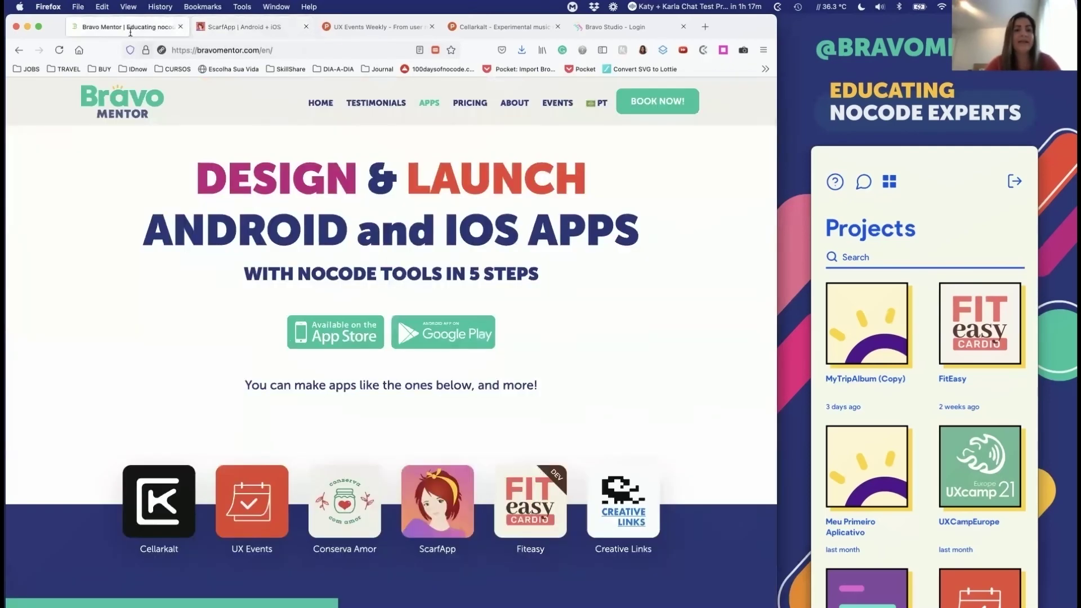
scroll(338, 349, "down", 1)
key("super+Tab")
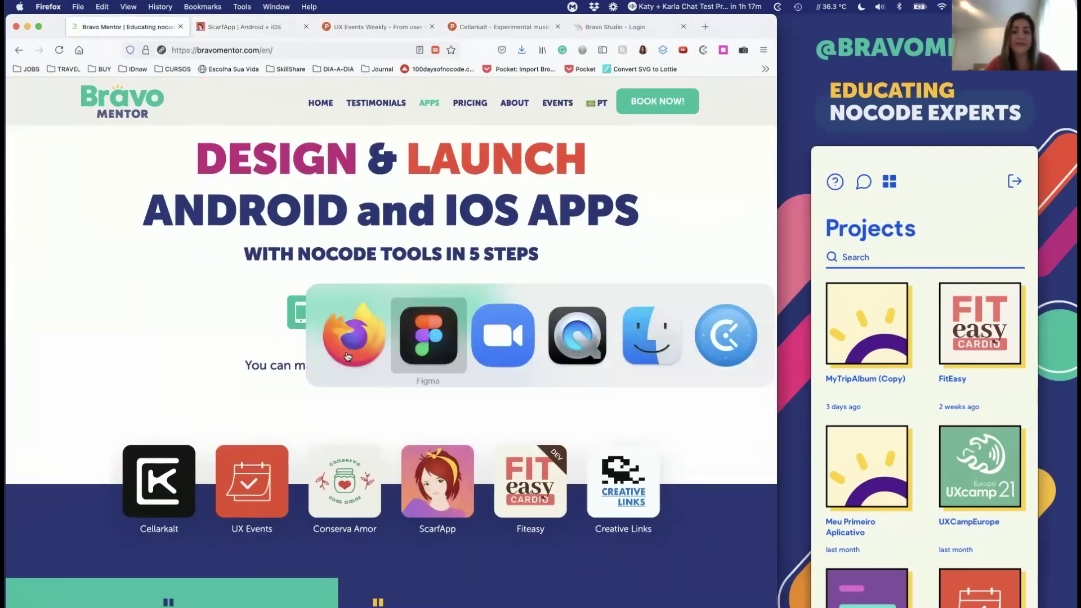
key("super+Tab")
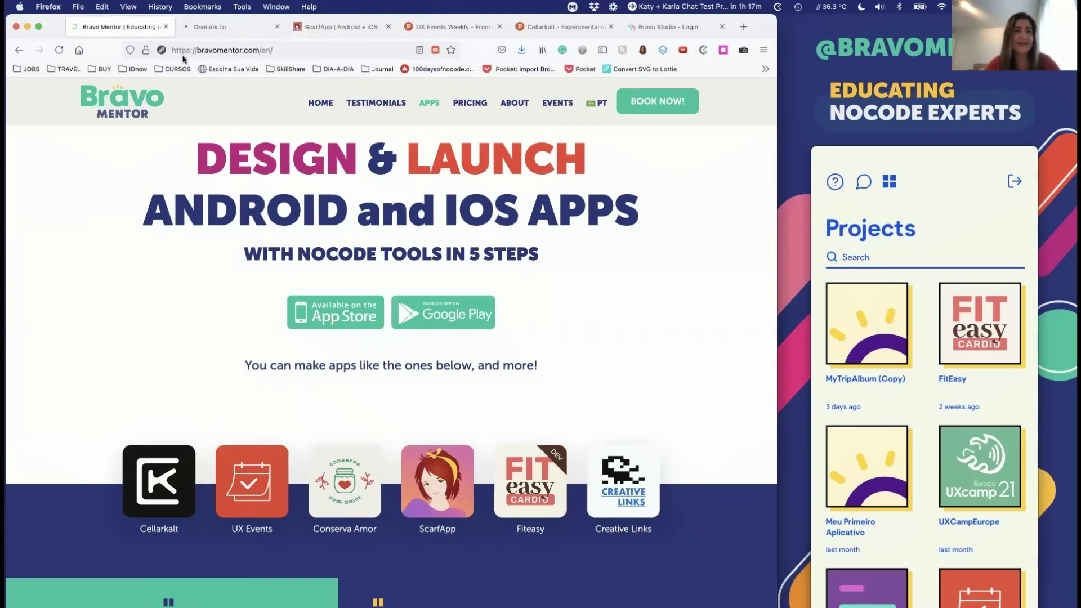
left_click(192, 25)
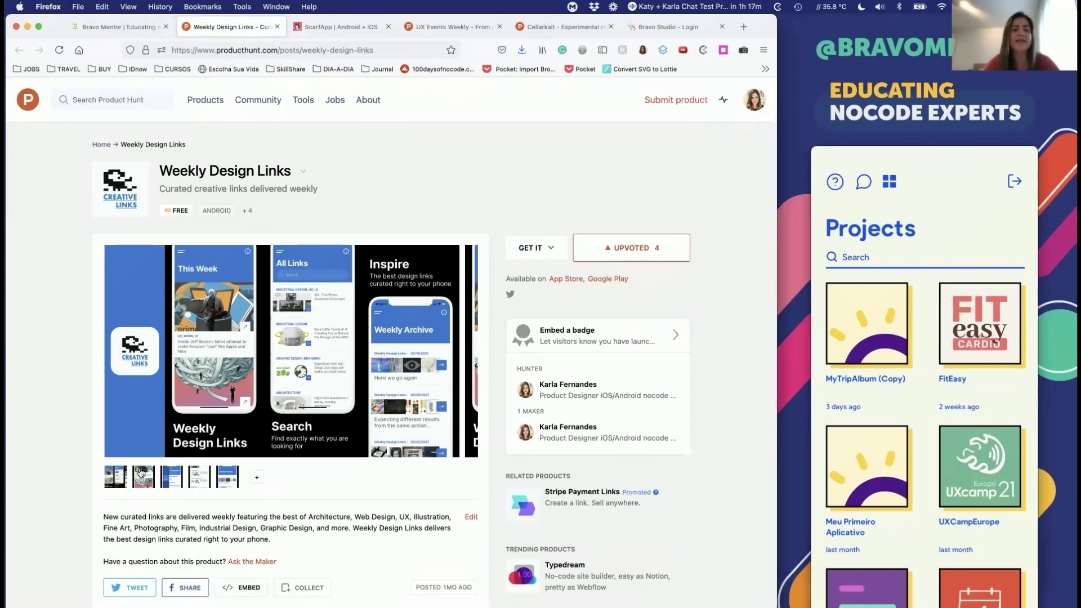
left_click(162, 477)
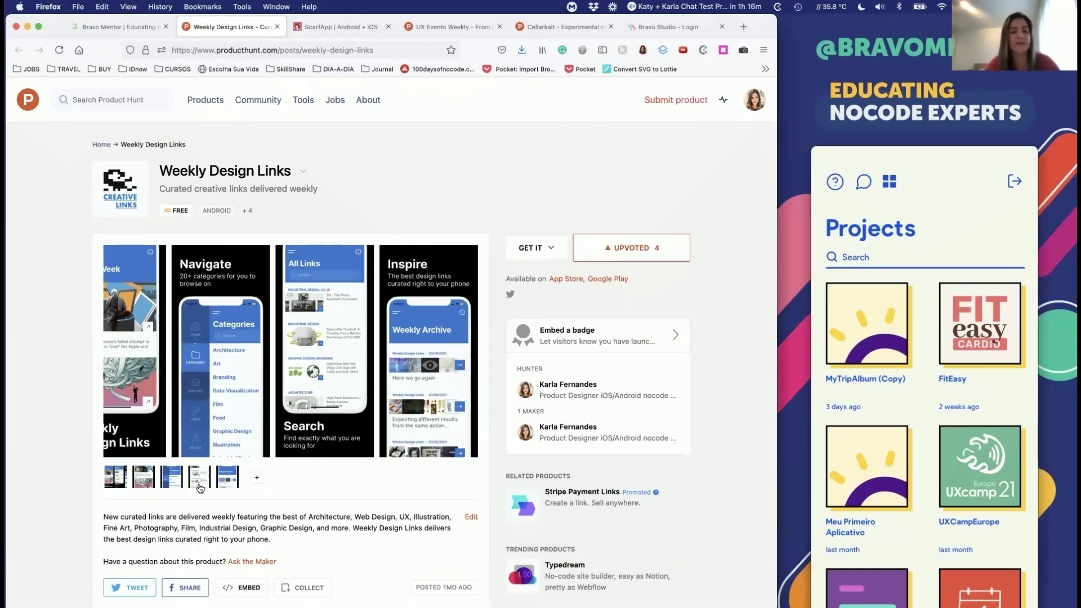
left_click(133, 34)
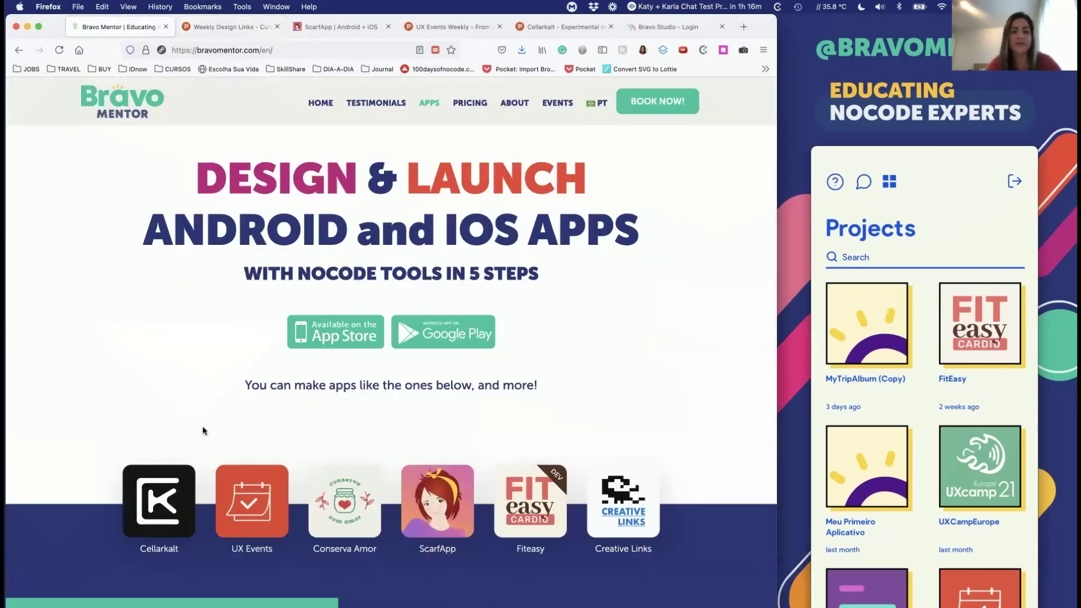
scroll(499, 498, "up", 1)
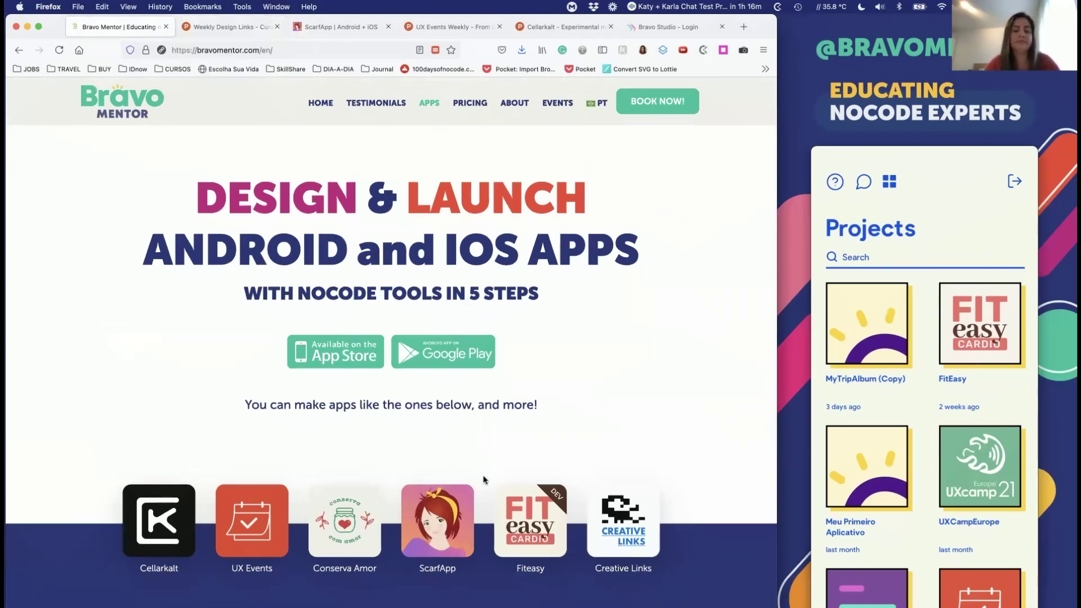
Step: Advance the Figma slides to '04. How you can start using it?' and close the presentation
key("super+Tab")
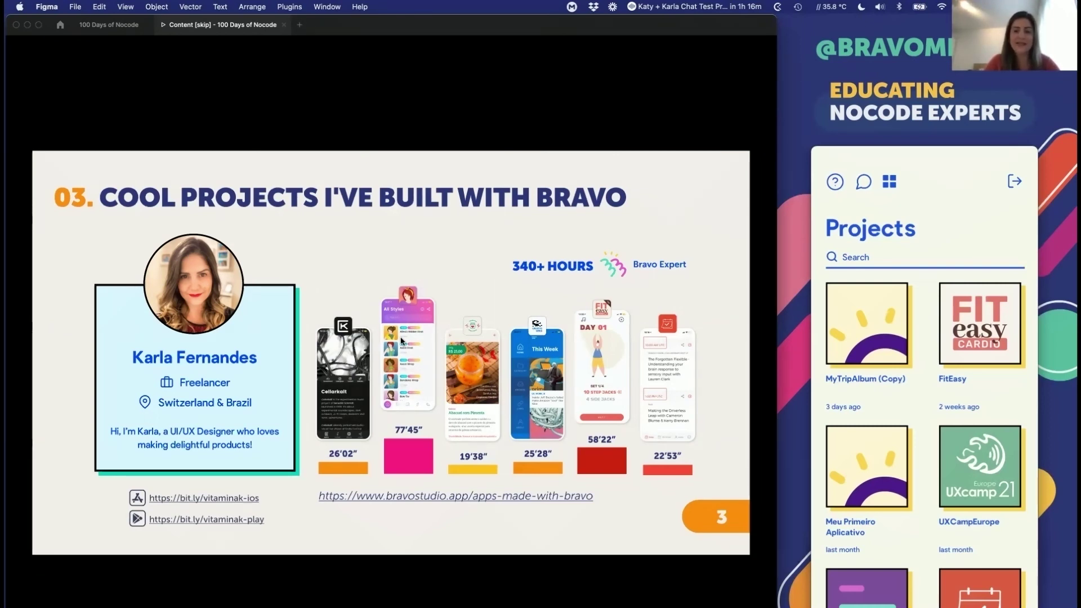
key("Right")
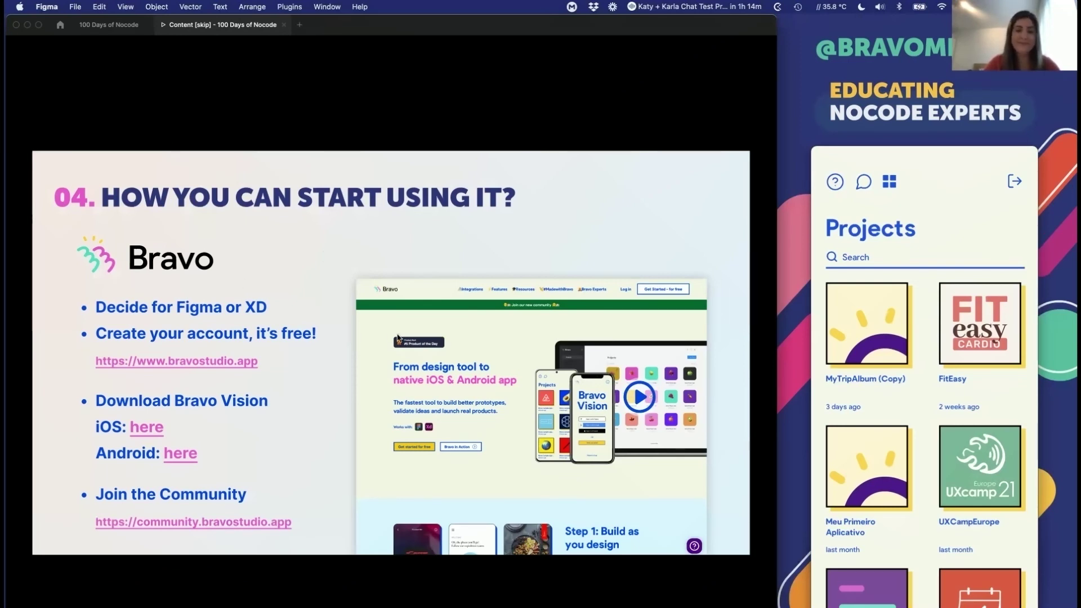
key("Right")
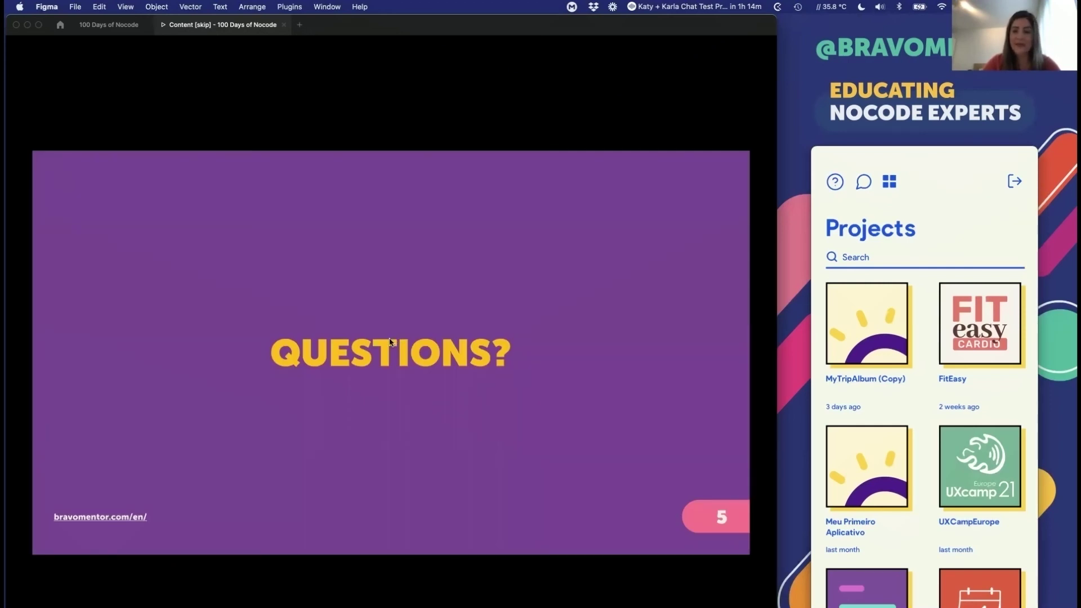
key("Left")
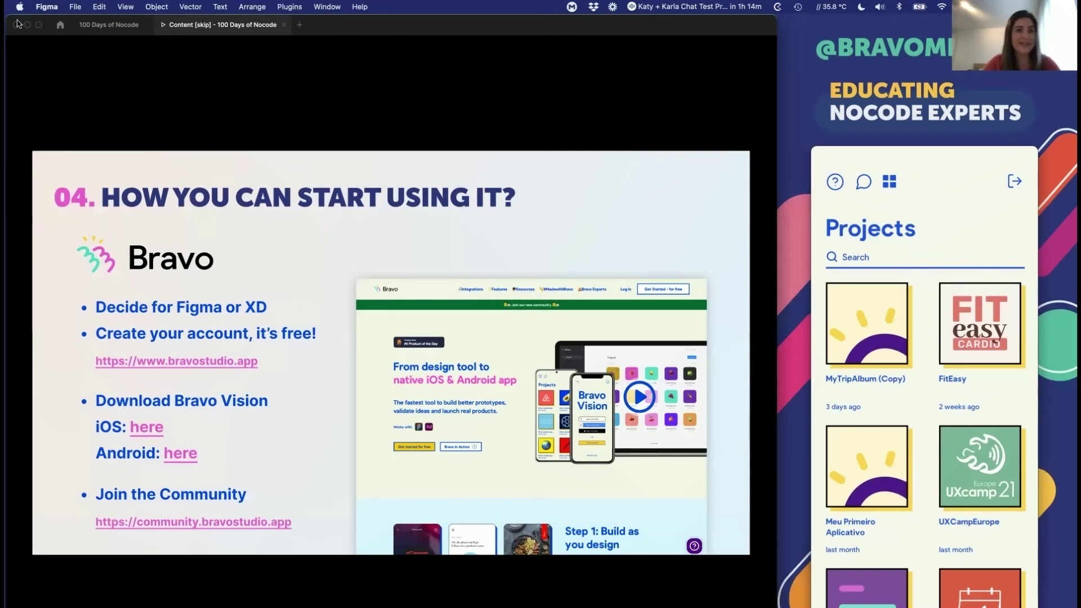
left_click(169, 54)
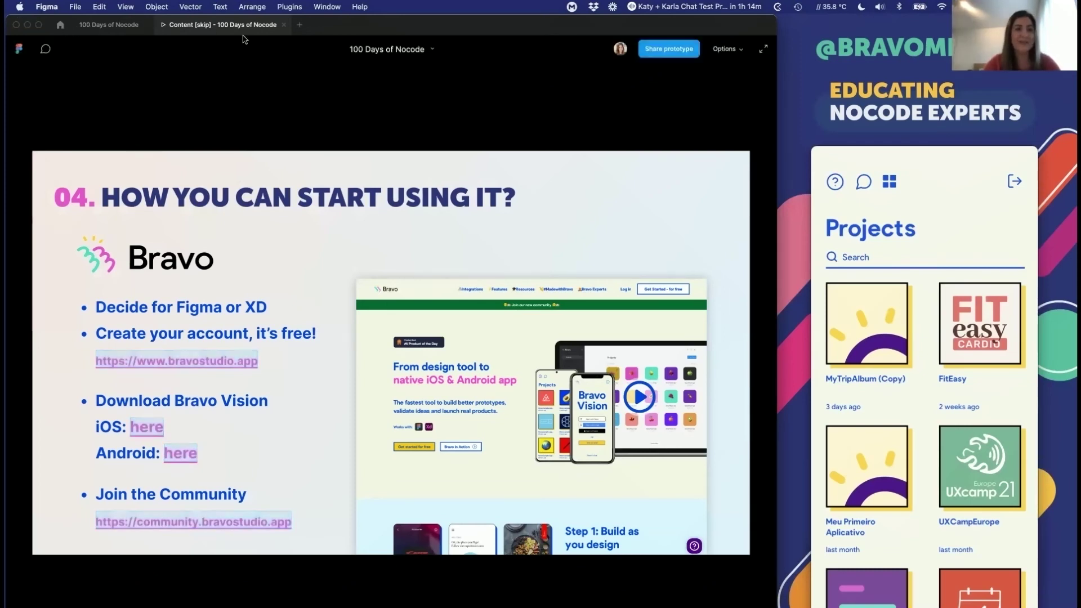
left_click(283, 25)
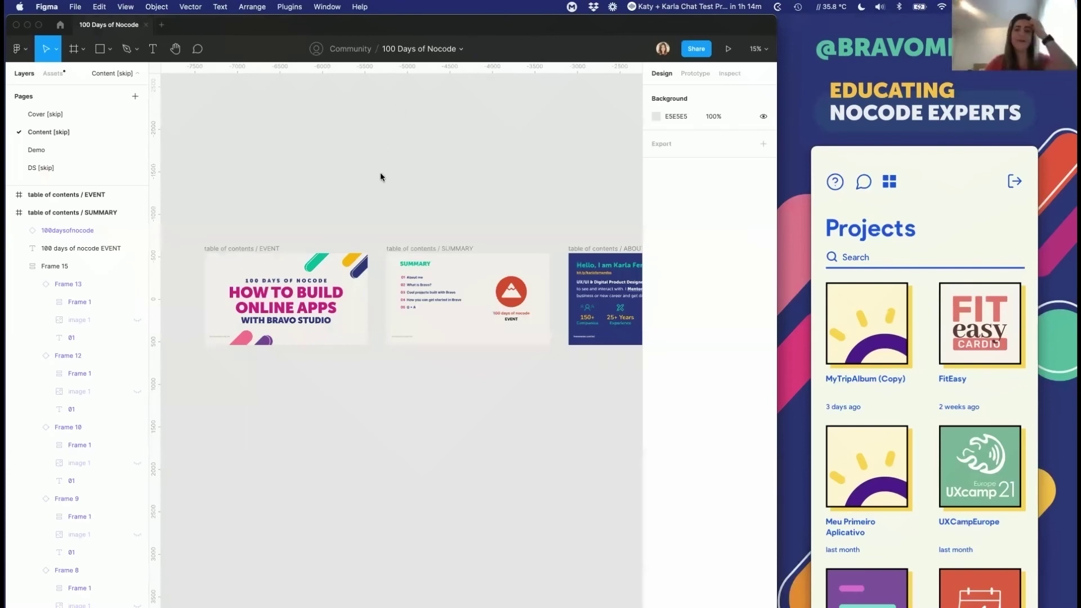
Step: Pan around the 100 Days of Nocode canvas and open the Demo page
scroll(409, 328, "right", 3)
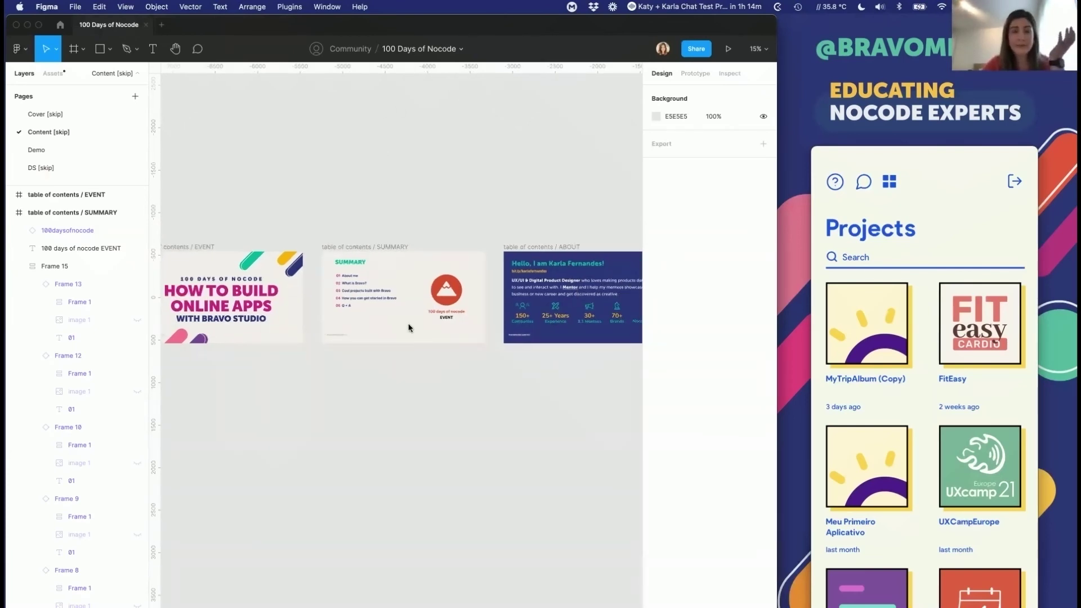
scroll(409, 328, "down", 3, "ctrl")
scroll(409, 327, "right", 2)
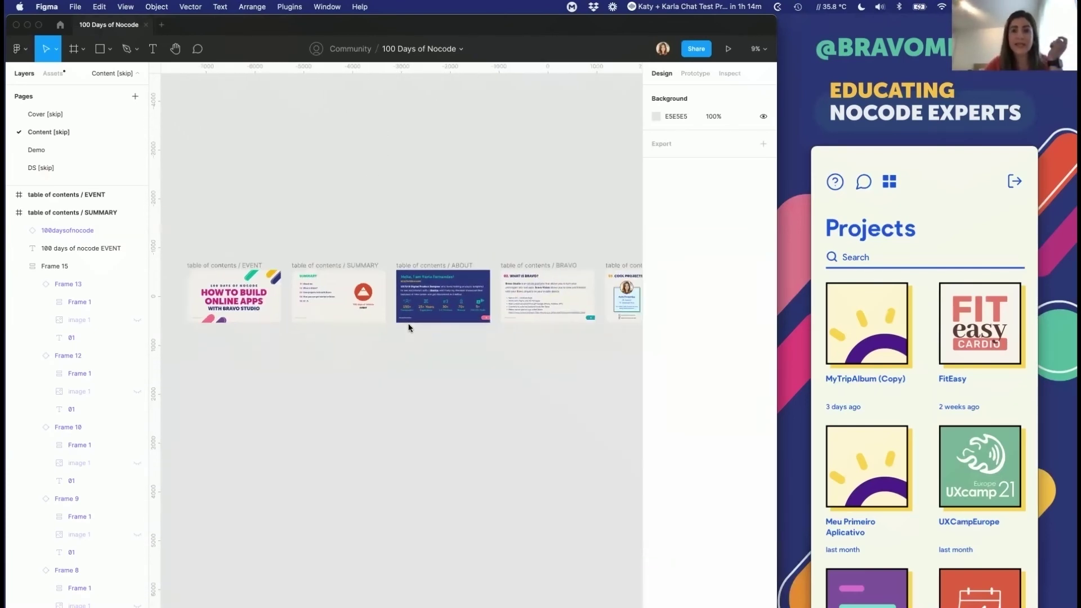
scroll(409, 327, "down", 2, "ctrl")
scroll(410, 327, "right", 4)
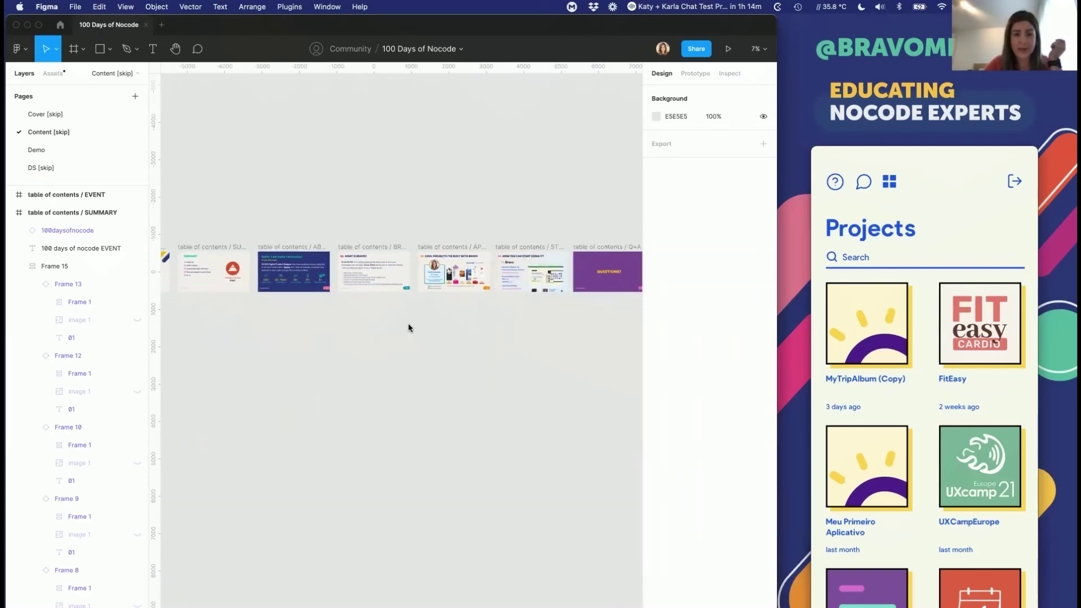
scroll(409, 328, "right", 2)
scroll(409, 327, "left", 2)
scroll(302, 265, "up", 5, "ctrl")
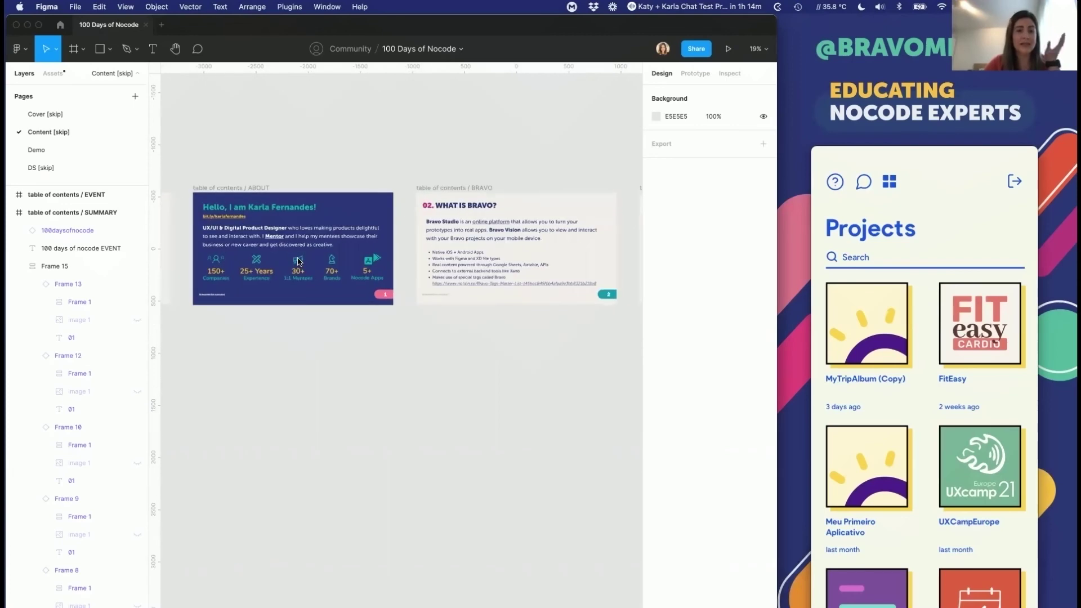
scroll(300, 262, "right", 5)
scroll(299, 262, "right", 4)
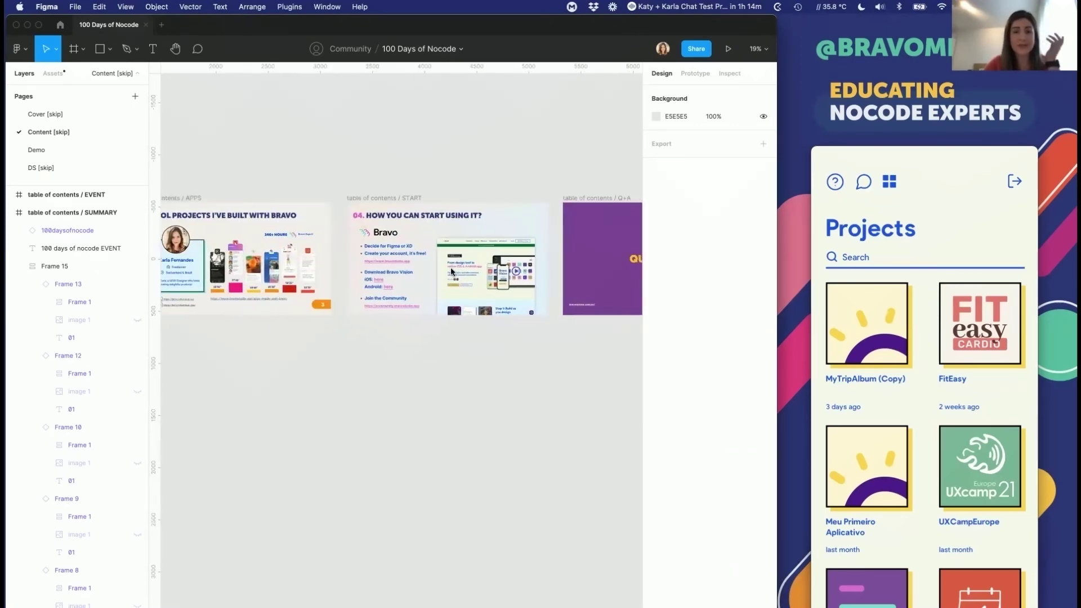
scroll(450, 271, "right", 2)
left_click(64, 148)
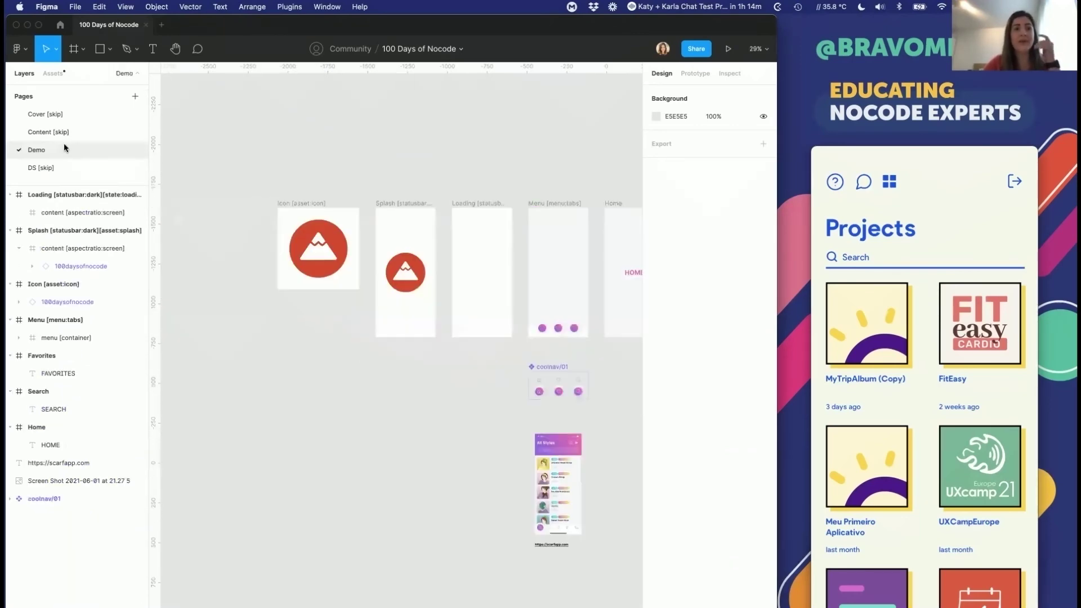
Step: Pan the Demo page, then go to Figma's home list of recent files
scroll(448, 299, "right", 3)
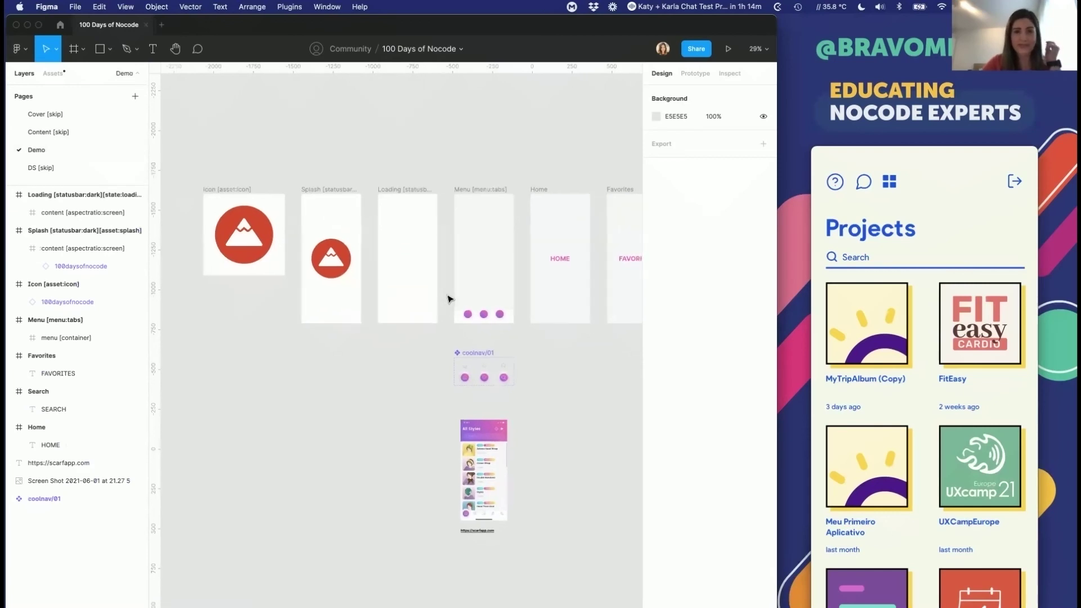
scroll(449, 299, "right", 2)
scroll(449, 299, "down", 2)
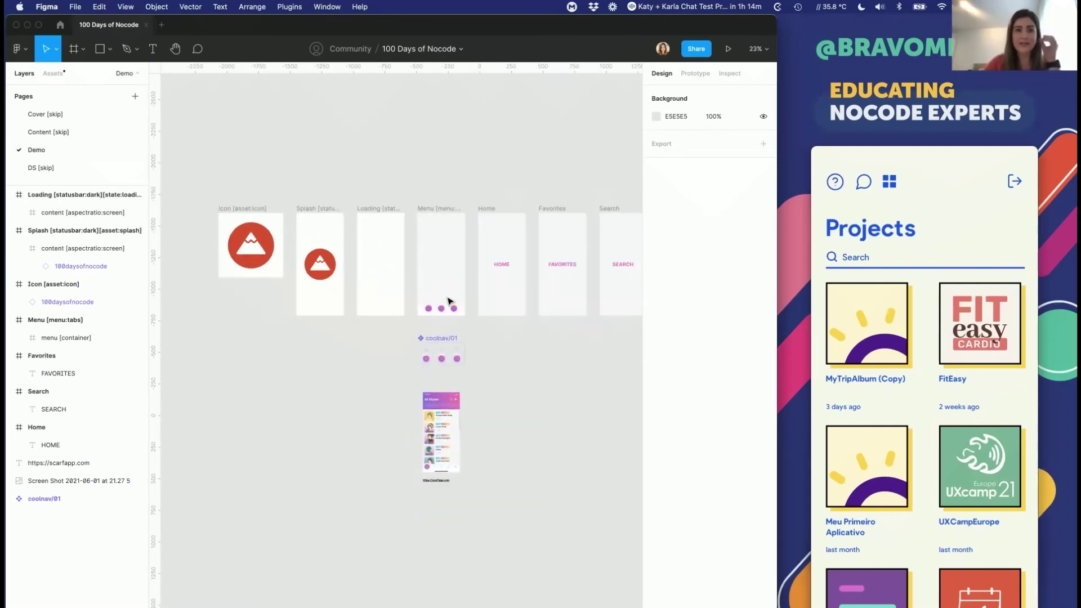
left_click(60, 24)
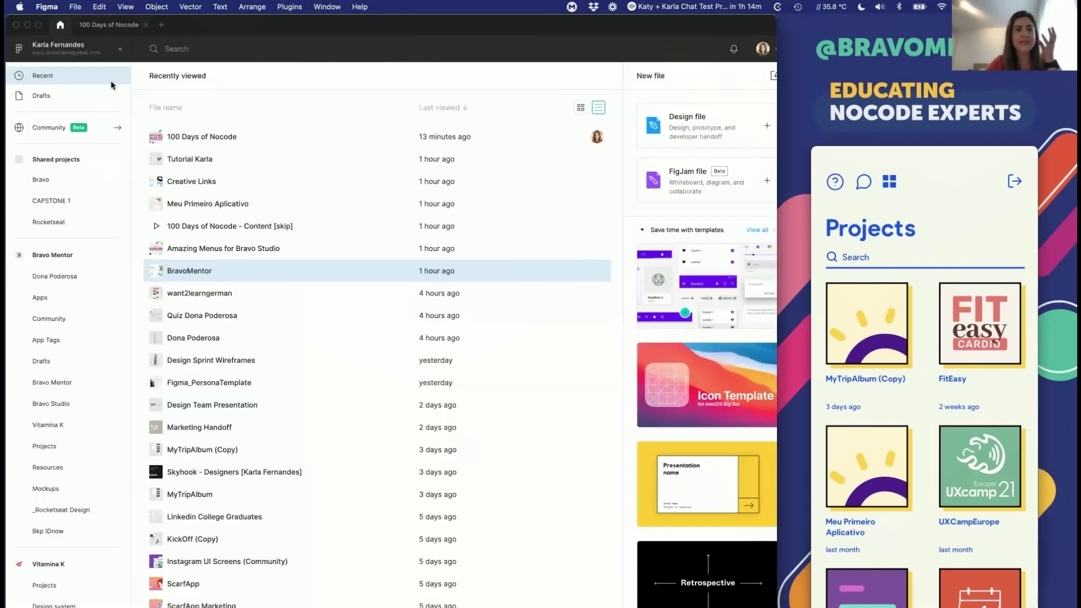
Step: Search Figma Community and open the Amazing Menus for Bravo Studio file
left_click(53, 97)
left_click(44, 76)
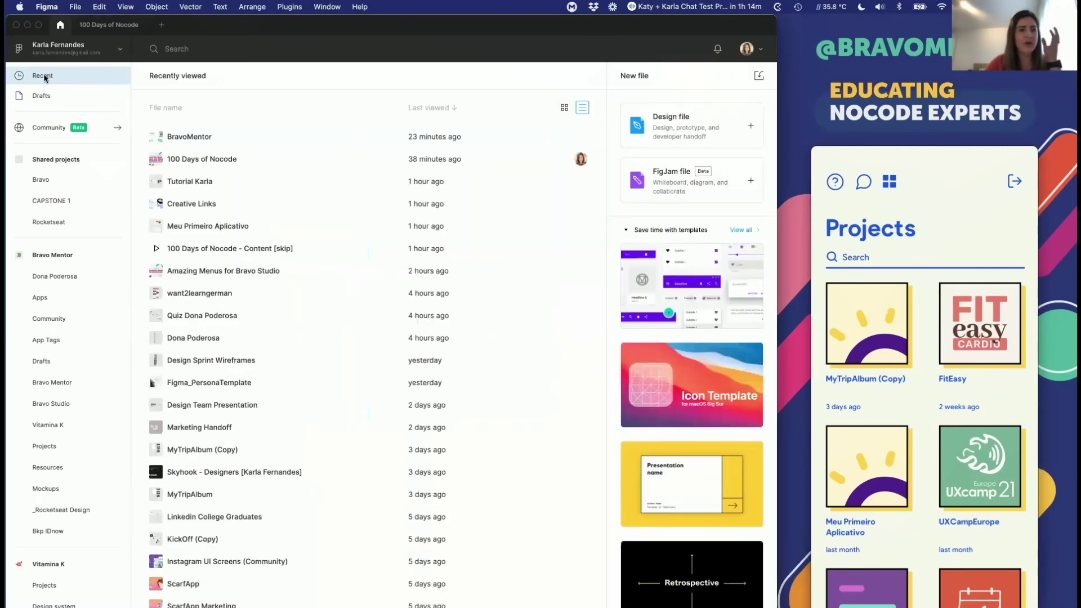
left_click(63, 128)
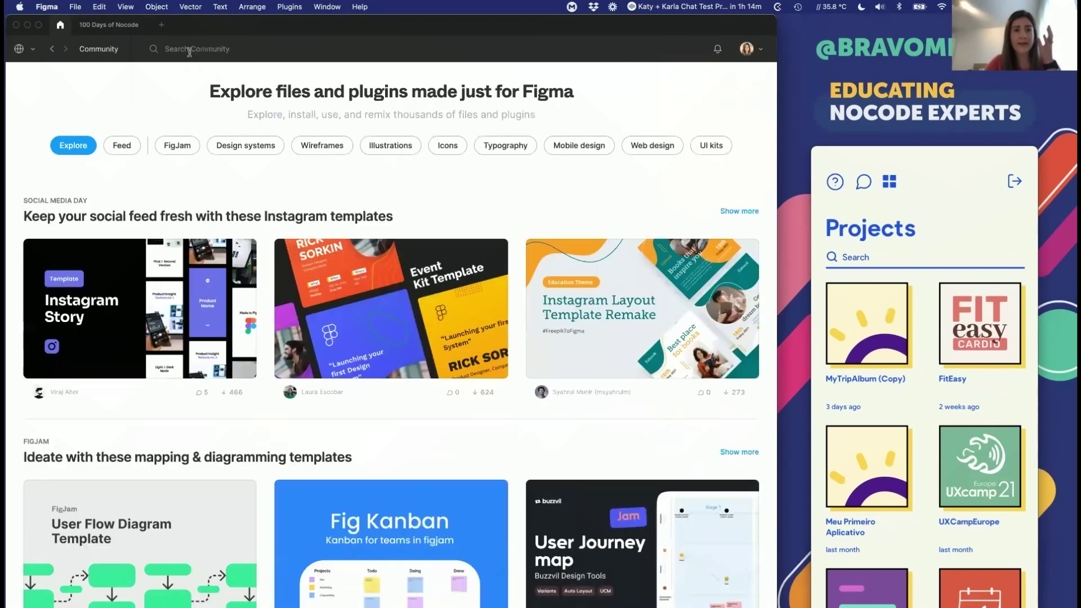
left_click(189, 51)
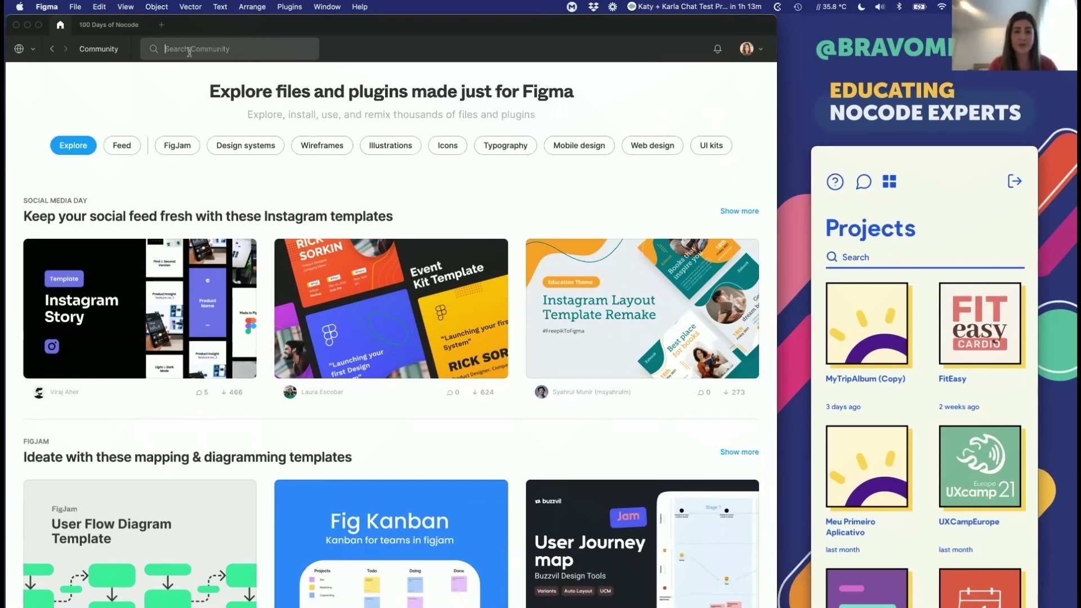
type("m")
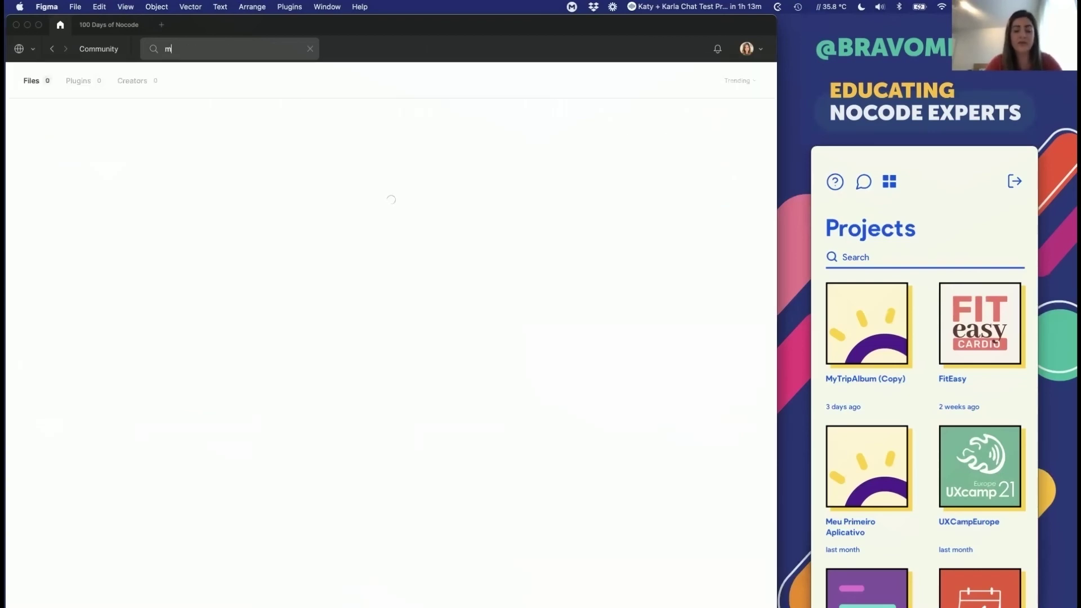
type("avo meno")
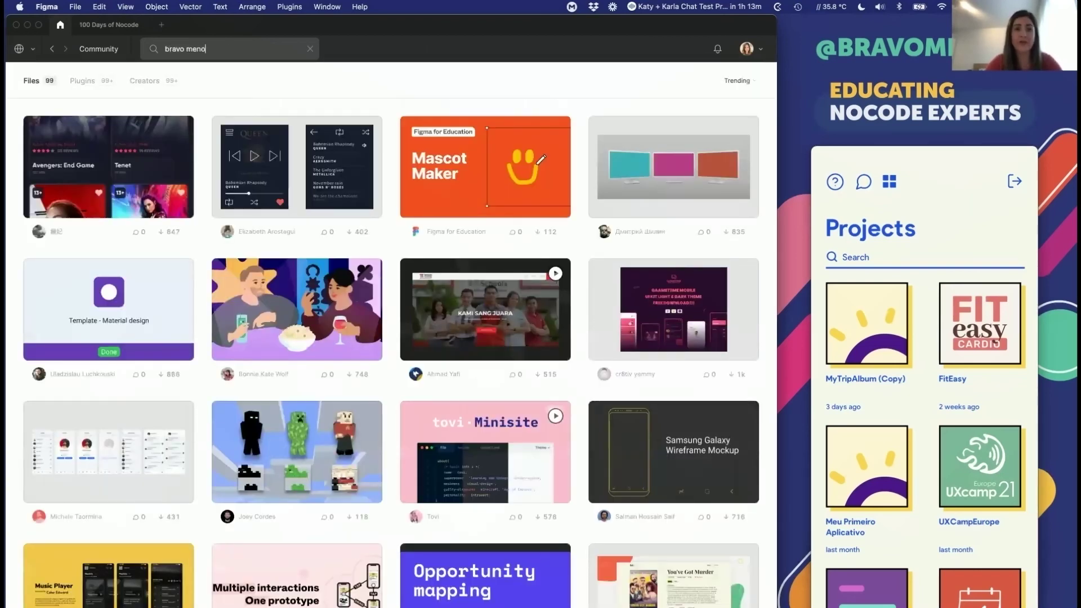
key("BackSpace")
type("tors")
left_click(125, 164)
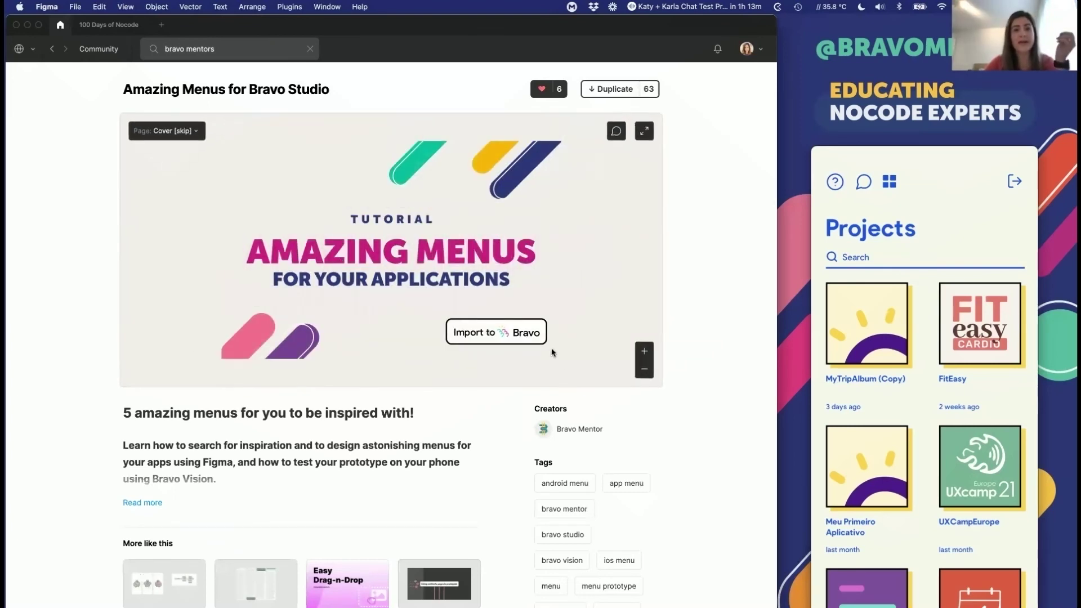
Step: Preview the file's Menus page, then return to the 100 Days of Nocode file
left_click(179, 134)
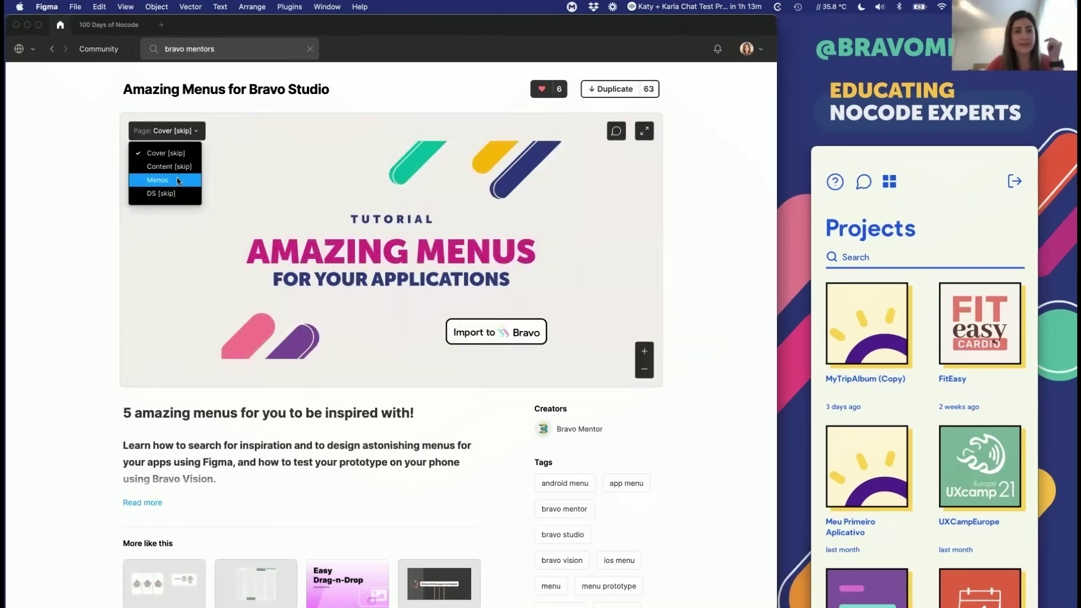
left_click(179, 180)
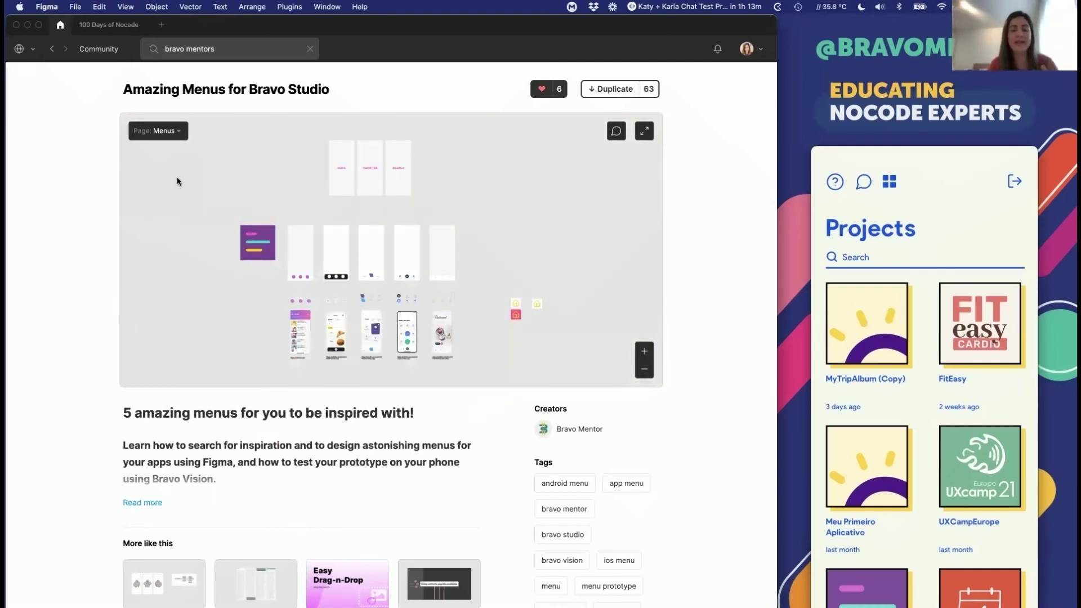
left_click(101, 26)
Step: Marquee-select the tagged Icon, Splash and Loading frames, then clear the selection
scroll(324, 173, "right", 3)
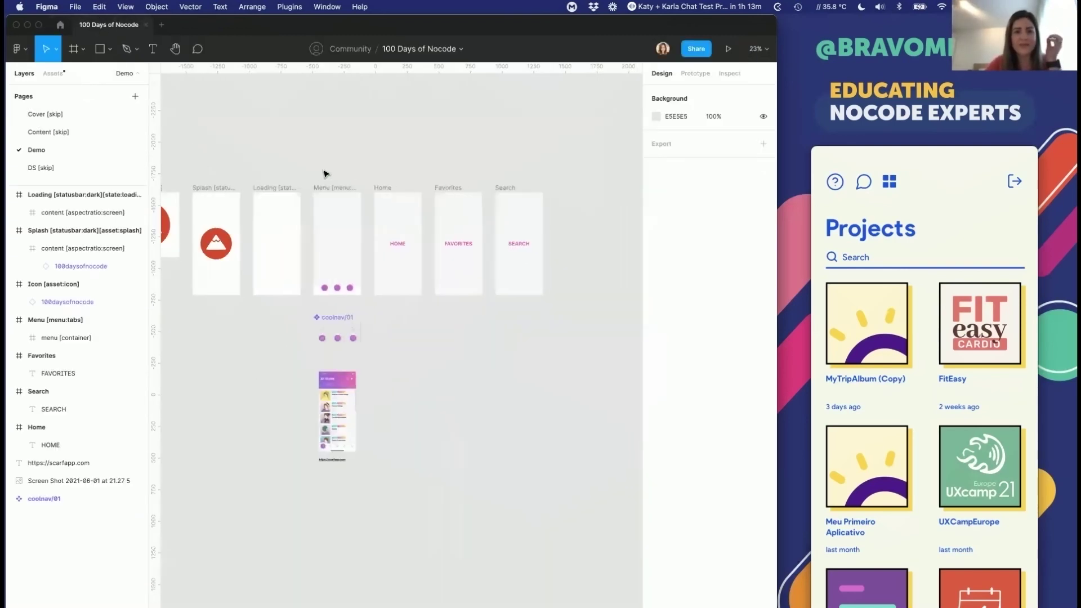
left_click_drag(302, 169, 313, 148)
left_click(539, 511)
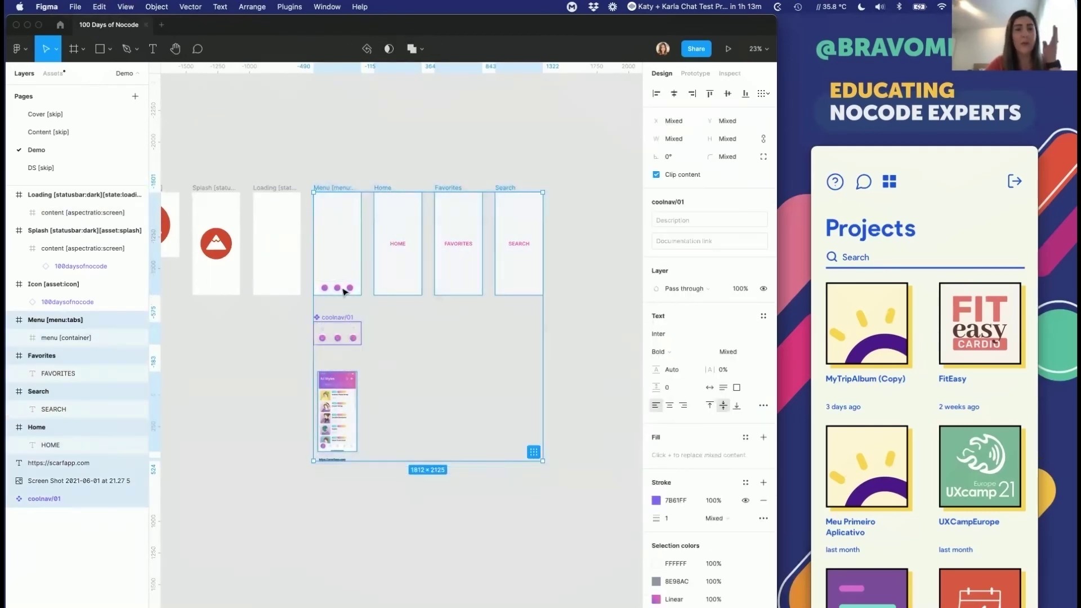
scroll(344, 291, "left", 5)
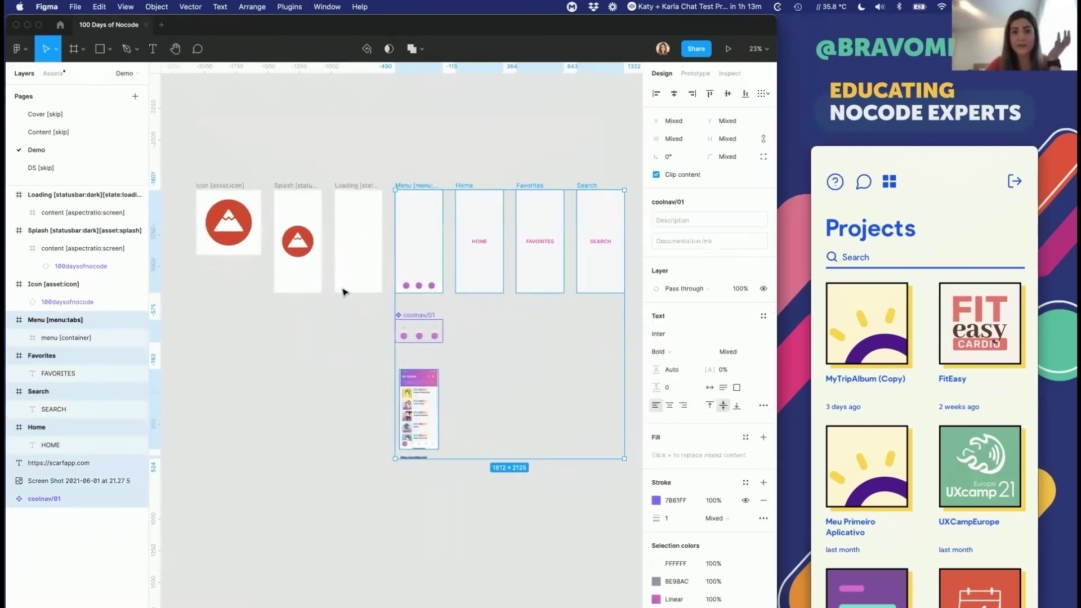
left_click(282, 126)
left_click_drag(169, 158, 241, 214)
left_click_drag(318, 326, 378, 332)
left_click(345, 342)
Step: Zoom in close on the red mountain Icon [asset:icon] frame, then move to Firefox
scroll(345, 342, "left", 2)
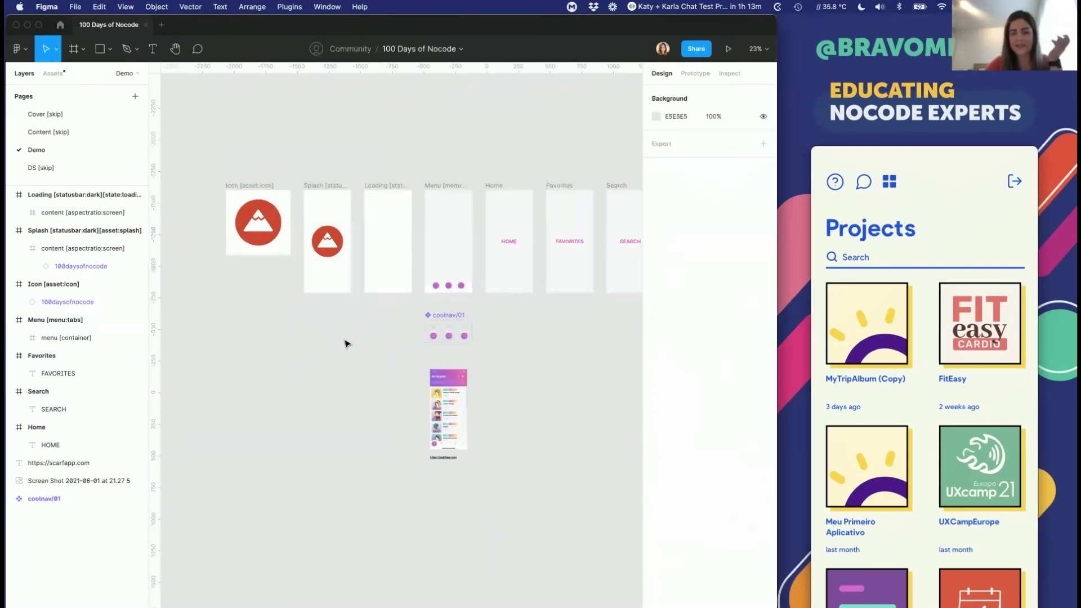
scroll(345, 342, "up", 3)
scroll(345, 341, "right", 2)
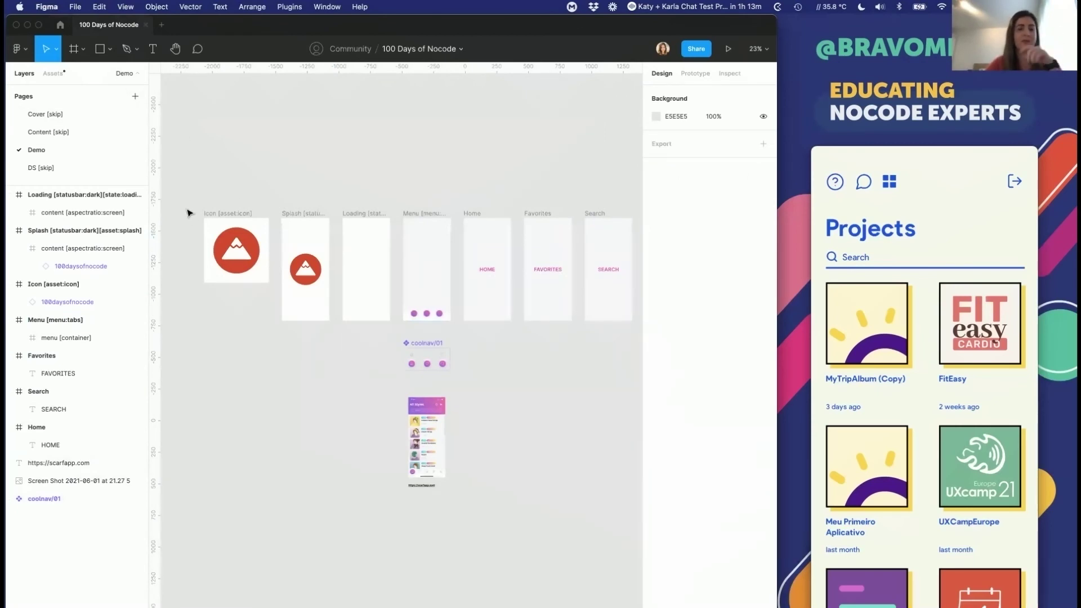
scroll(188, 213, "up", 10)
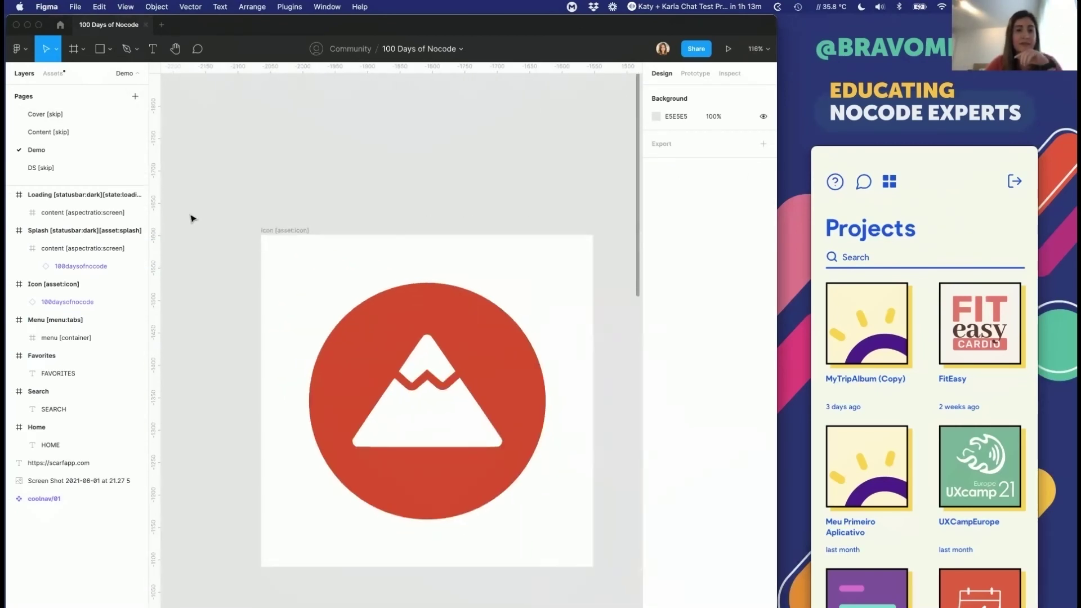
scroll(192, 218, "right", 1)
scroll(192, 219, "down", 1)
key("super+Tab")
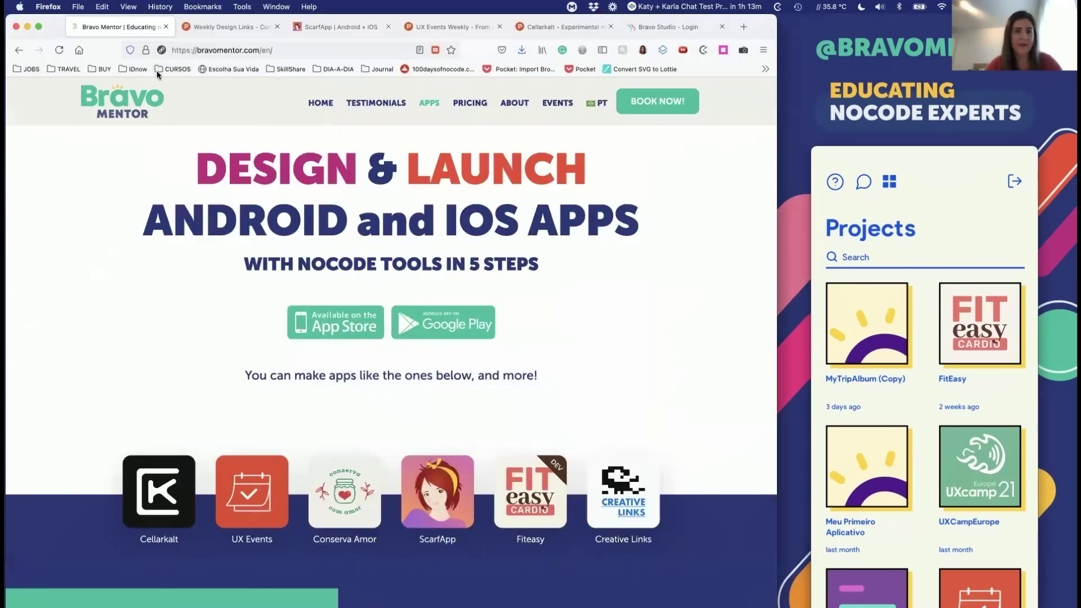
Step: Open Notion's Bravo Tags Master List from the 'bravo' address-bar suggestion
left_click(186, 51)
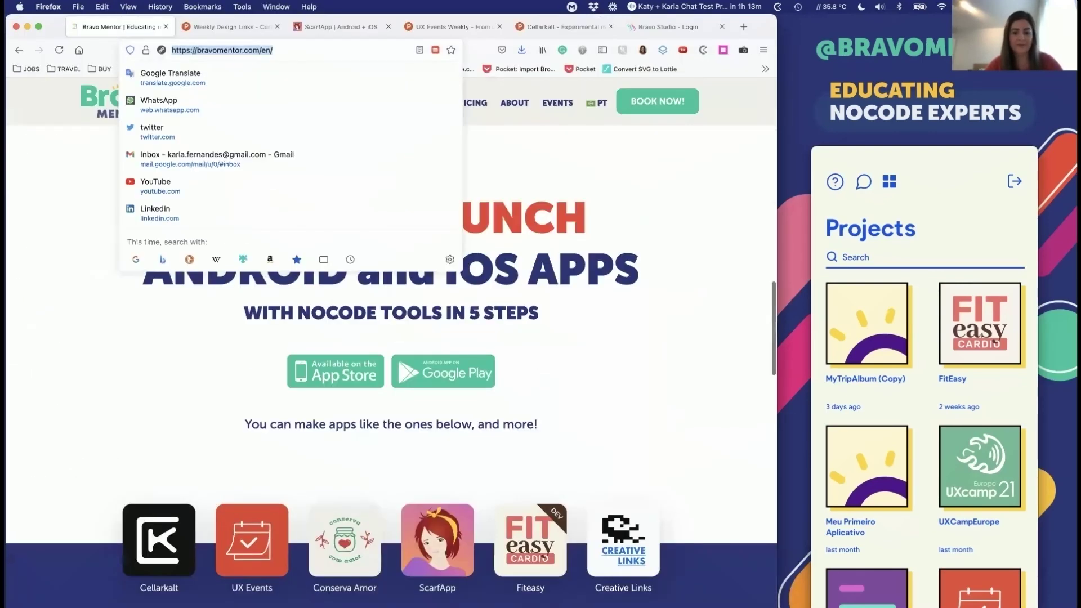
type("bravostudio.app/")
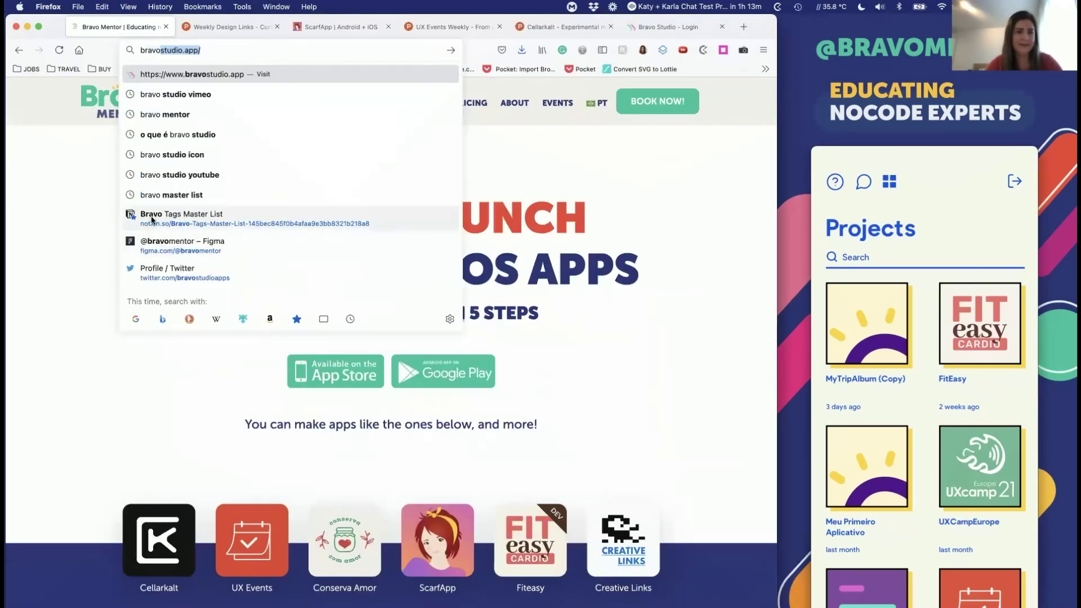
left_click(151, 214)
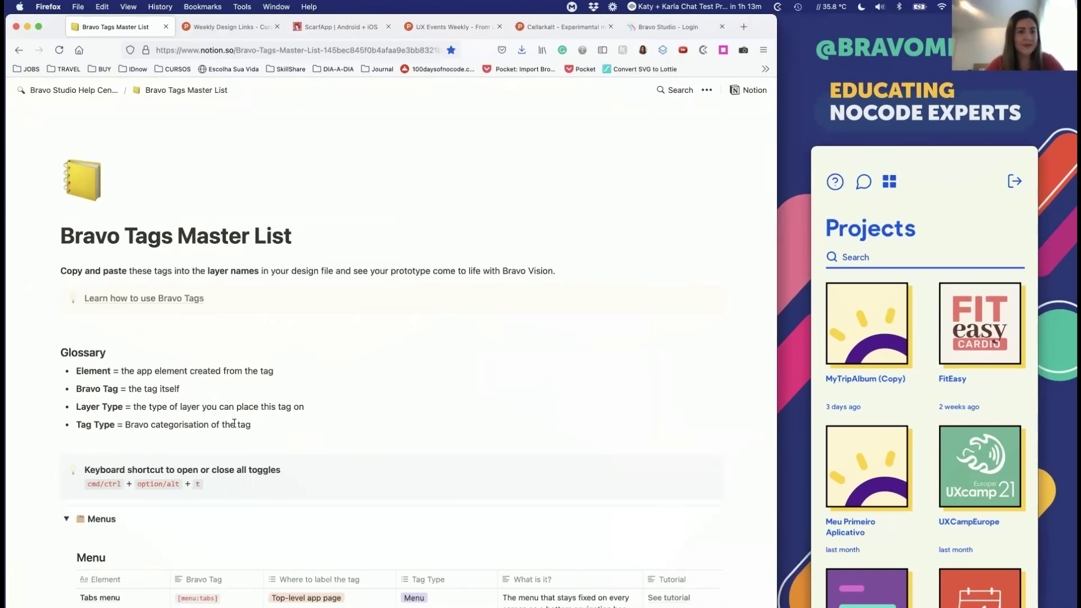
scroll(234, 422, "down", 5)
Step: Close the extra browser tabs, then select the Icon [asset:icon] frame in Figma
left_click(224, 27)
key("super+w")
key("super+w")
key("super+w")
key("super+w")
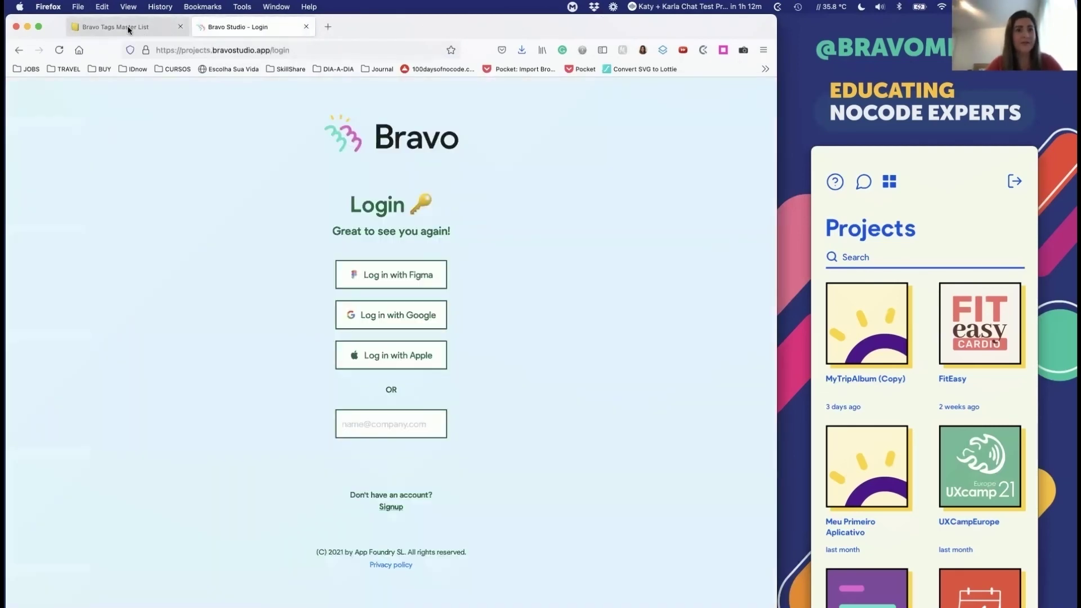
left_click(127, 26)
key("super+Tab")
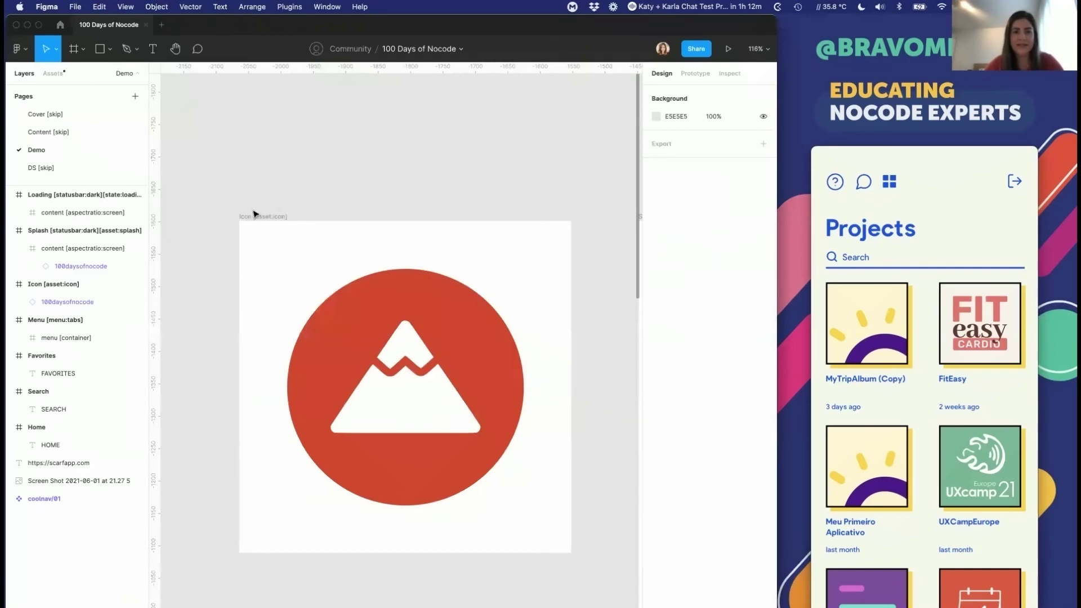
left_click(253, 216)
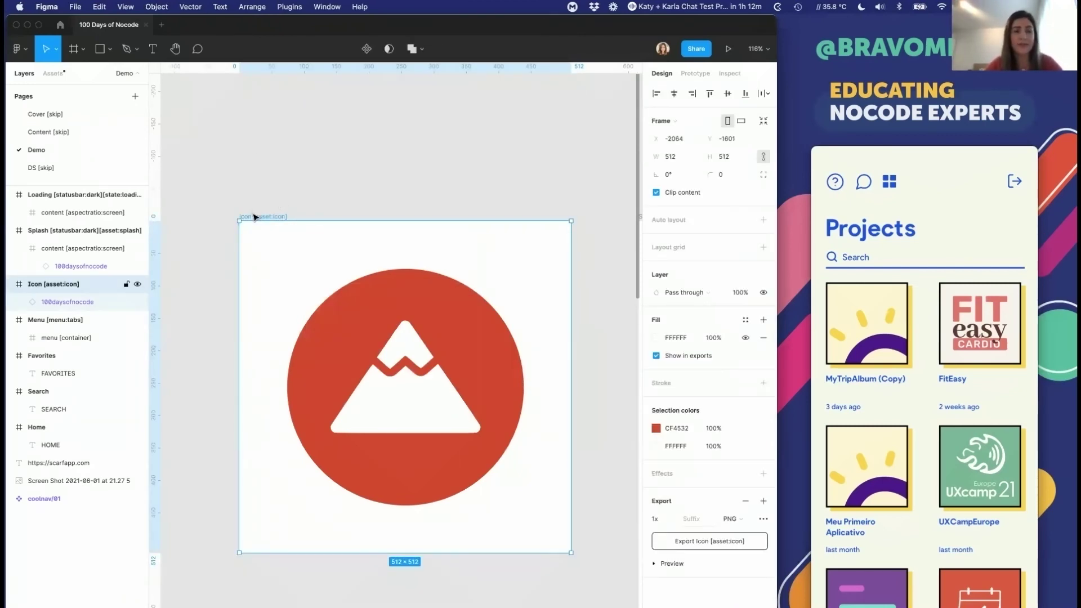
Step: Draw a blank Frame 1 above the icon frame
left_click(73, 48)
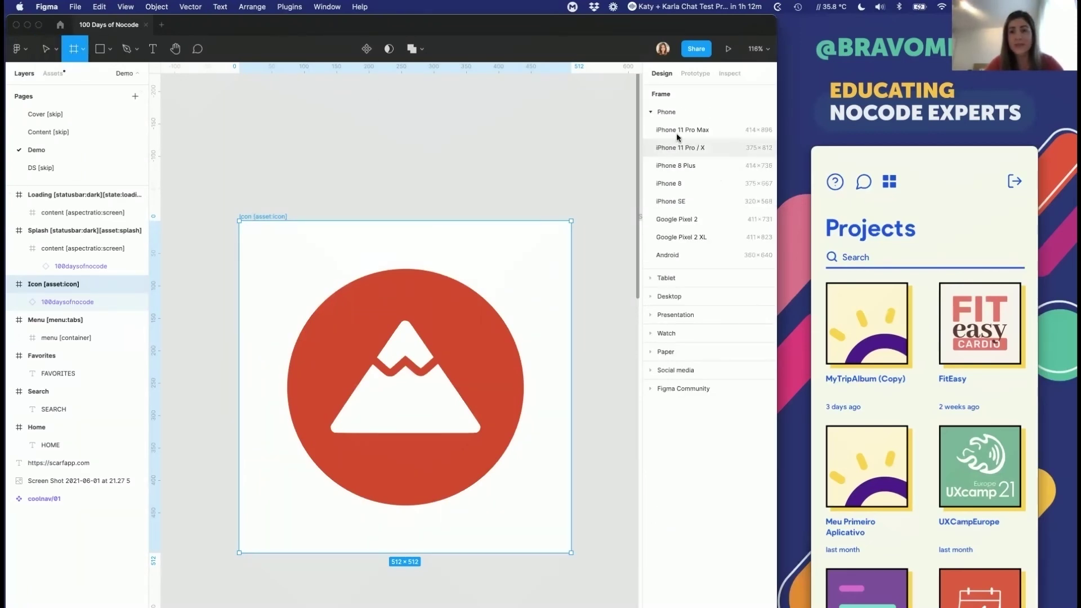
scroll(394, 281, "up", 5)
left_click_drag(231, 104, 407, 354)
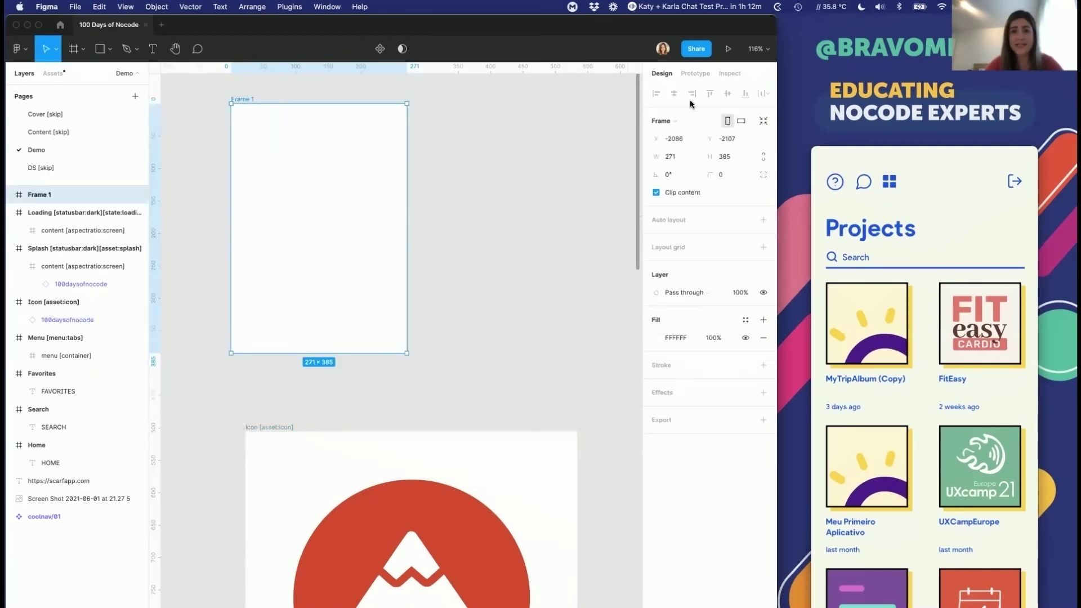
scroll(487, 123, "up", 1)
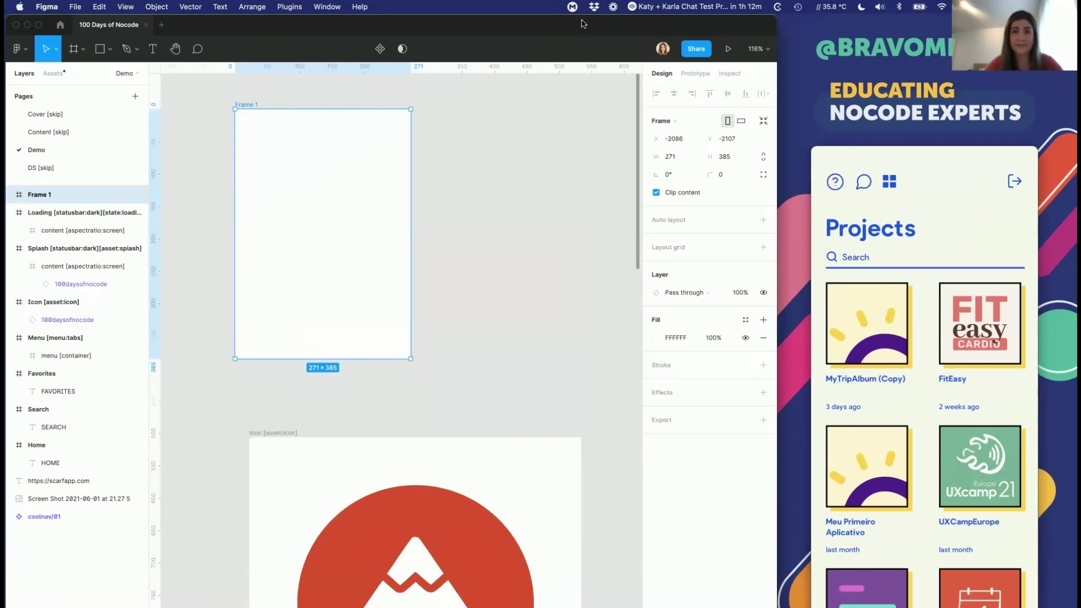
left_click(467, 145)
Step: Add an iPhone 11 Pro / X frame and move it into the row beside Search
left_click(73, 48)
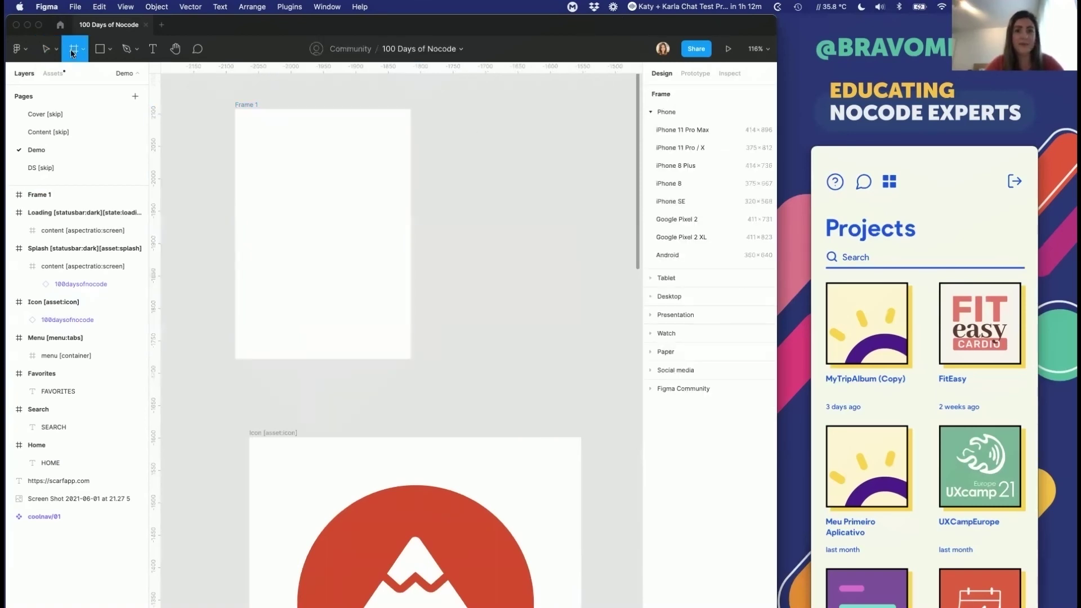
left_click(665, 144)
scroll(386, 253, "down", 2)
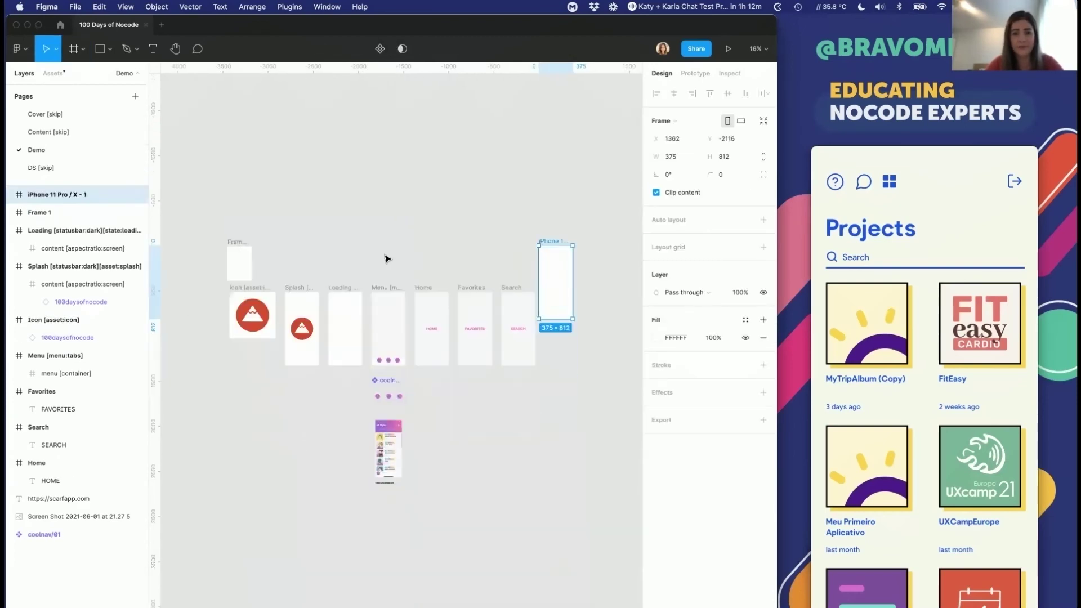
left_click_drag(555, 180, 564, 221)
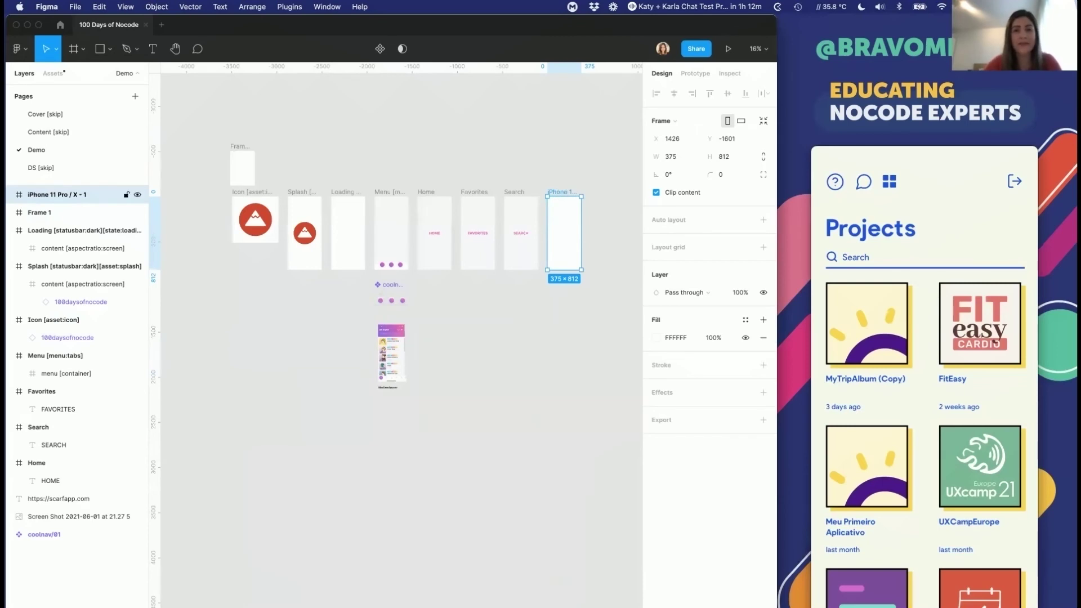
Step: Delete both new frames, select the Icon frame's 100daysofnocode logo, and go to the tag list
key("Delete")
left_click(243, 166)
key("Delete")
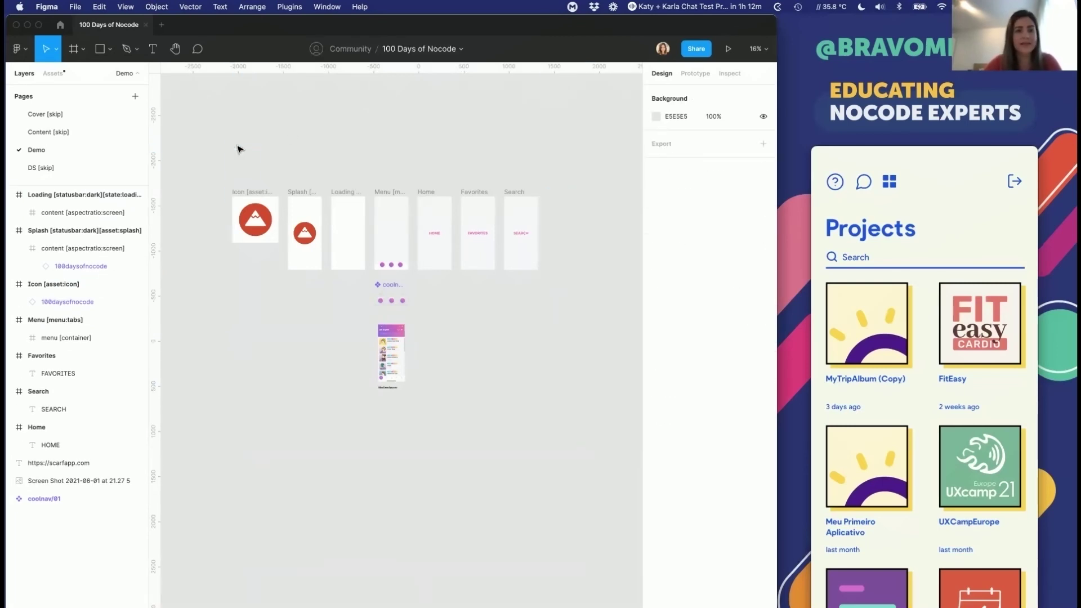
scroll(234, 202, "up", 5)
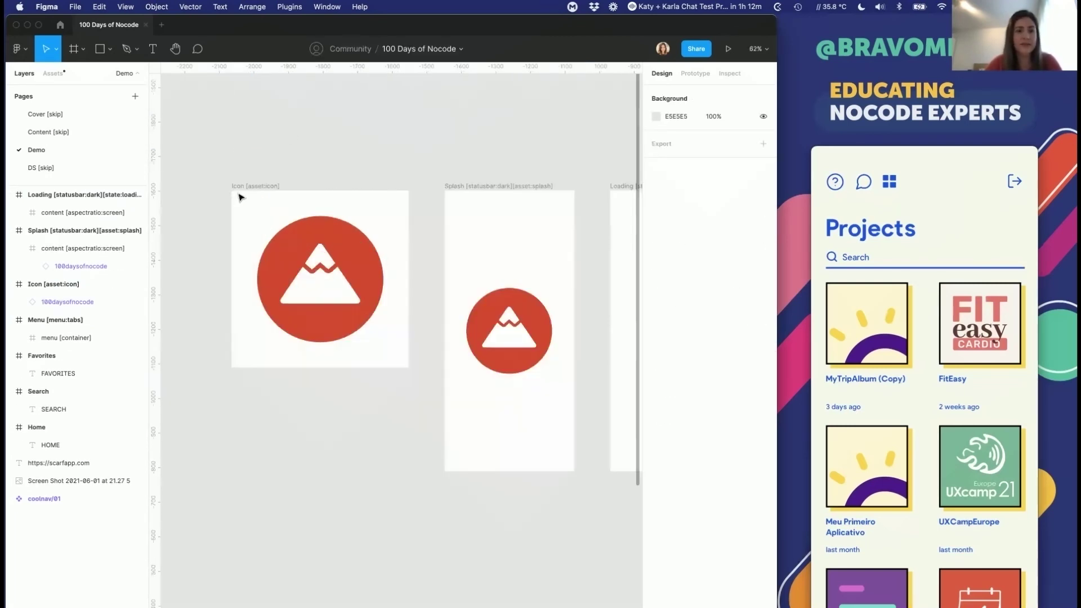
left_click(241, 192)
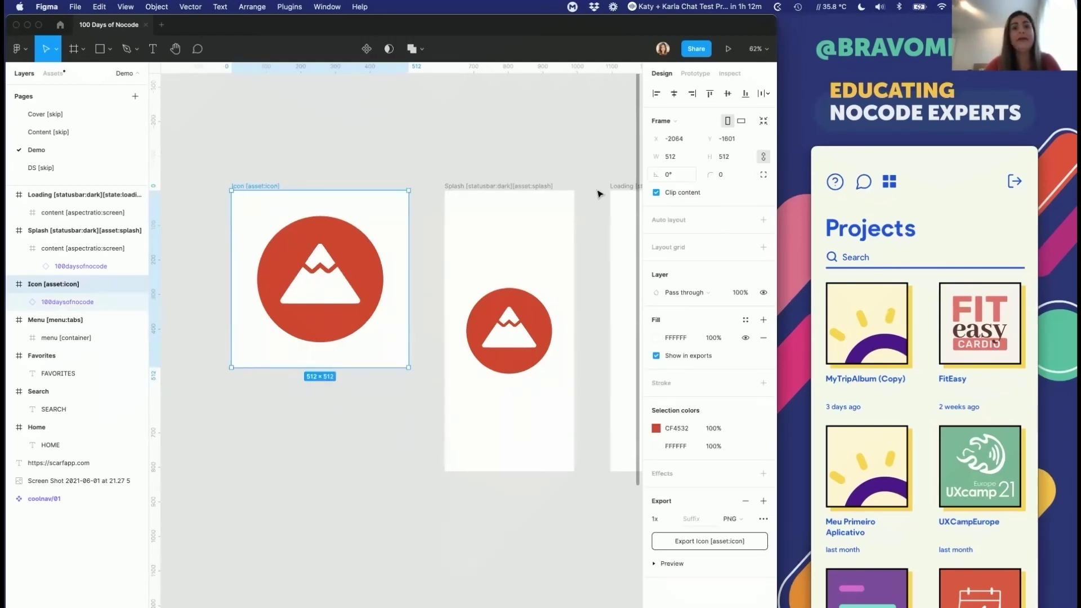
left_click(341, 244)
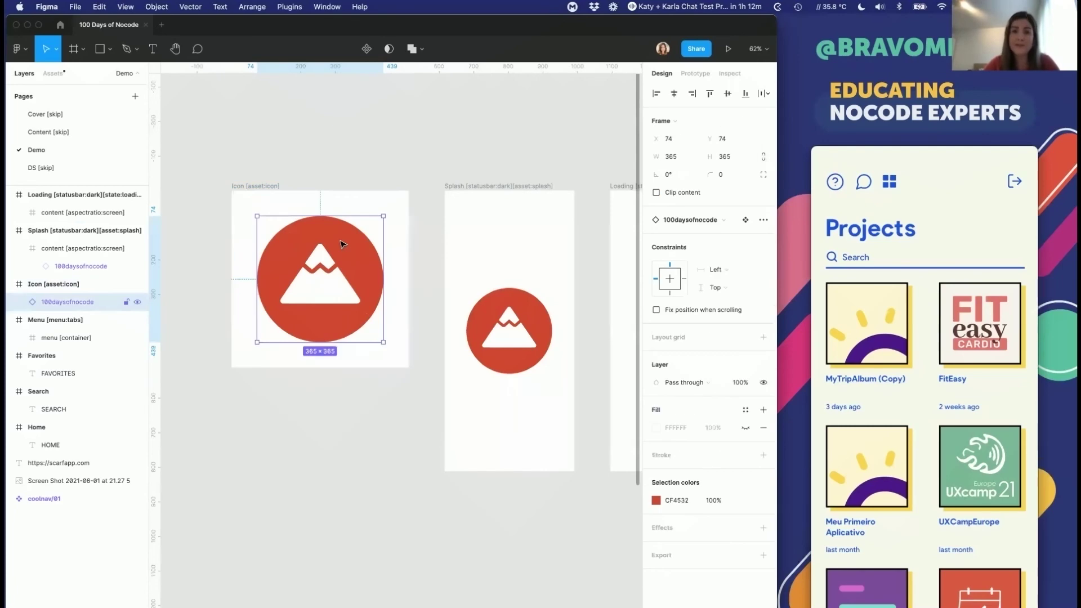
key("super+Tab")
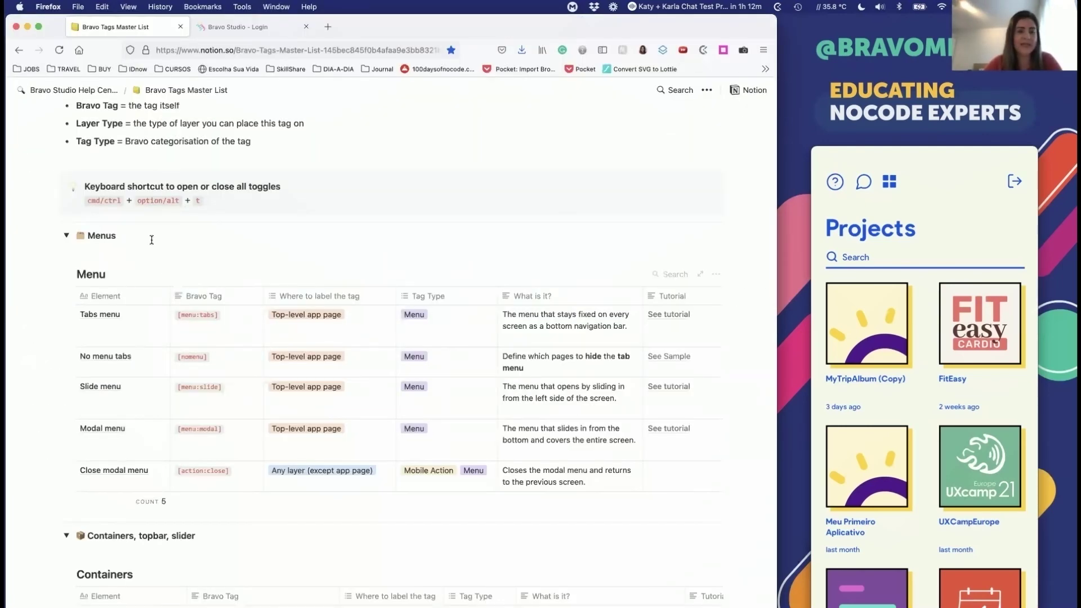
Step: Search the page for 'icon' and open the [asset:icon] tag cell in App store assets
key("super+f")
type("icon")
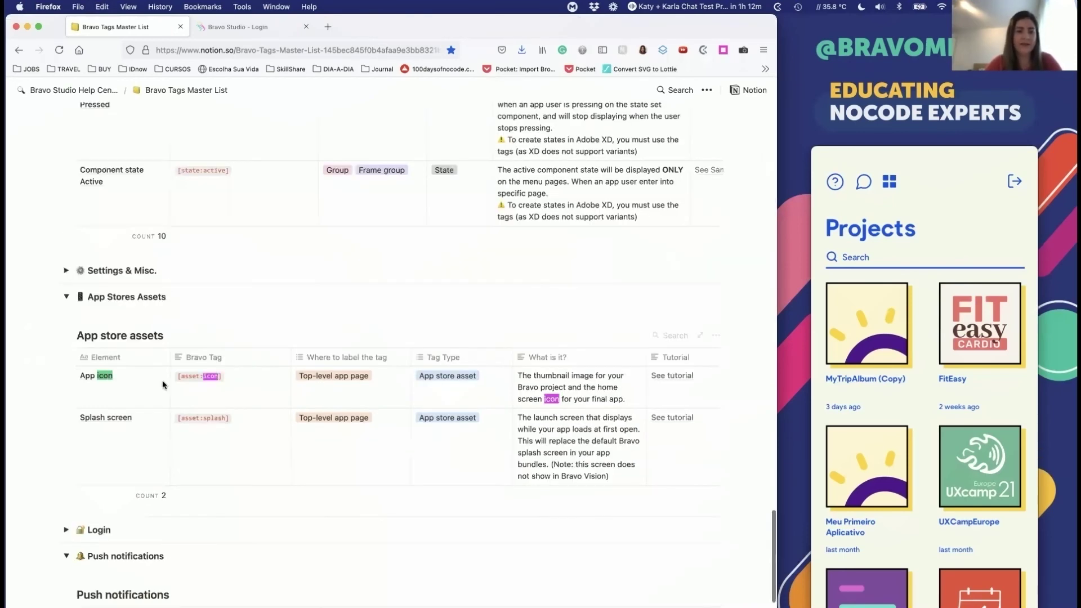
left_click(176, 379)
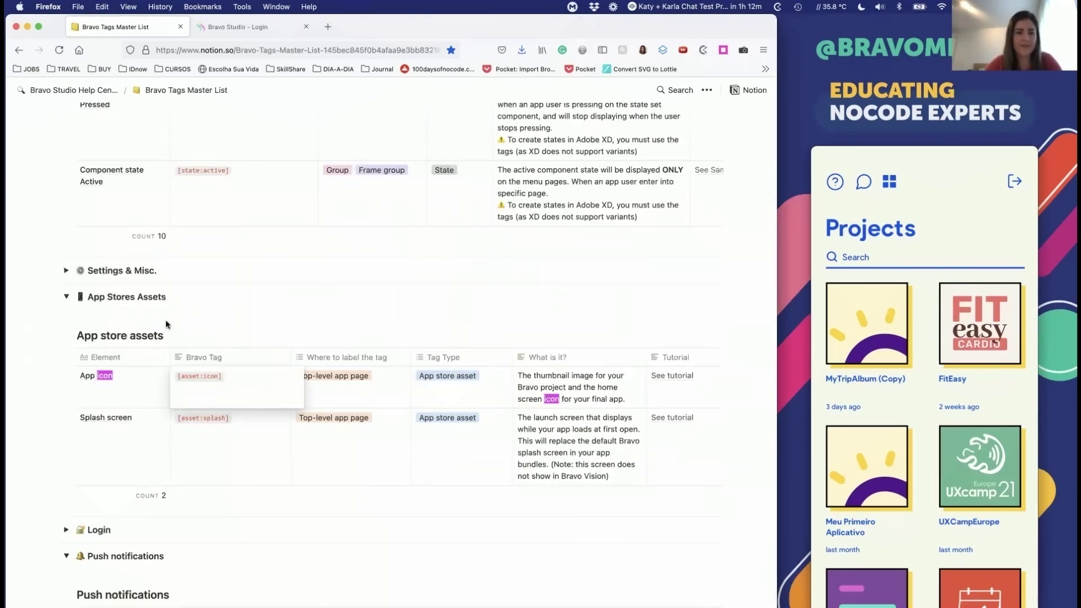
key("Escape")
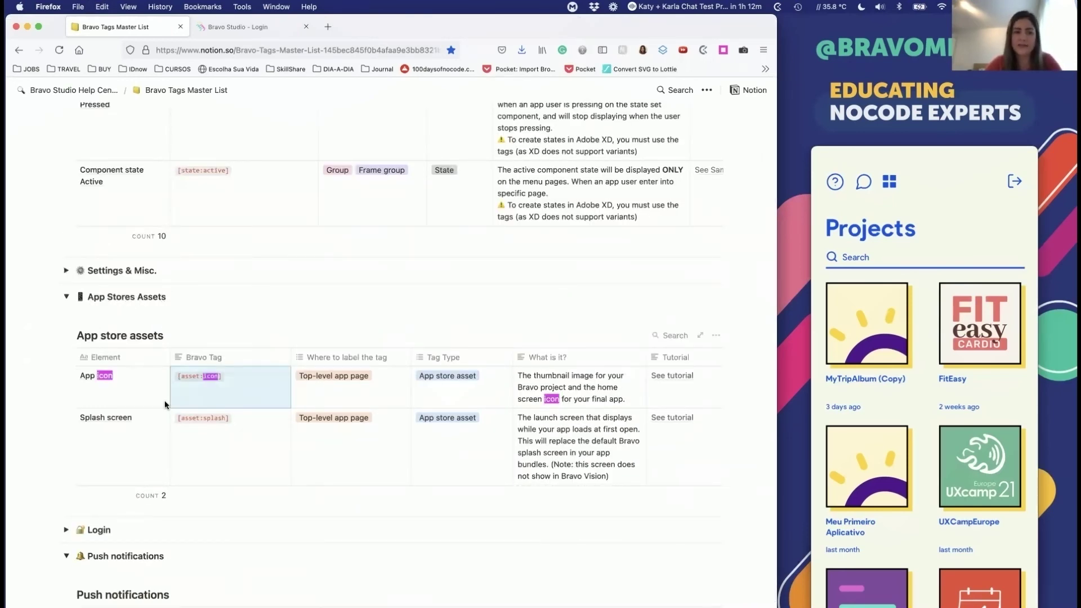
left_click(221, 376)
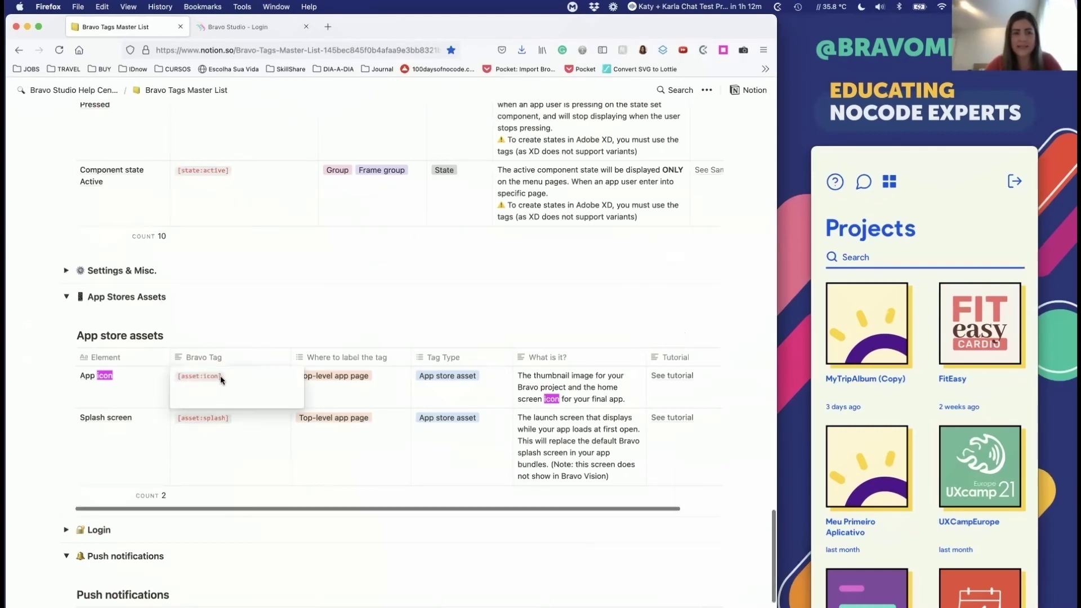
key("super+Tab")
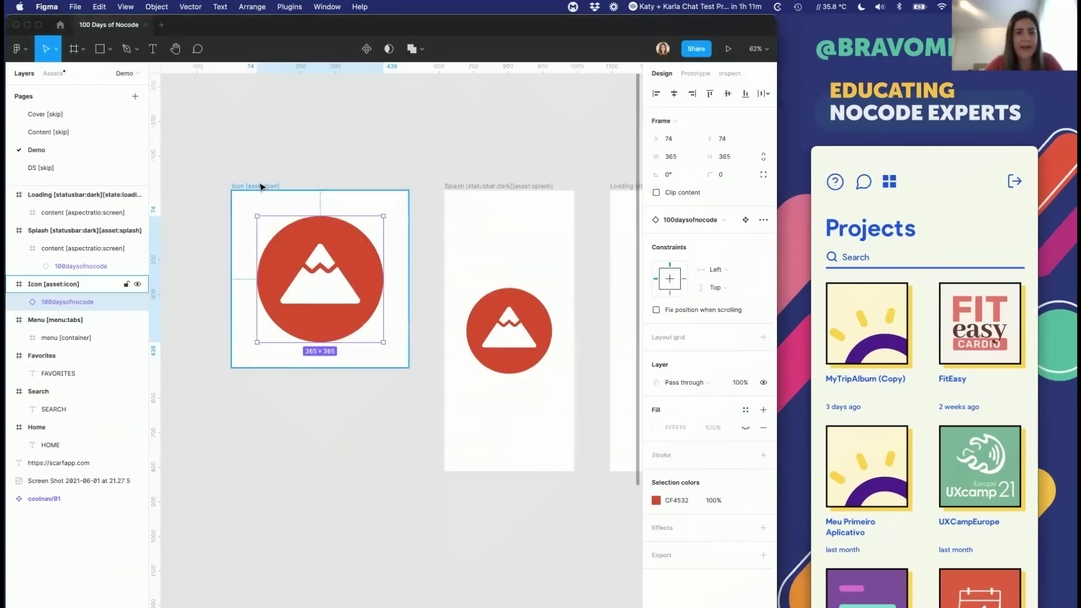
Step: Draw a new frame below the Icon frame and size it to 512 × 512
key("f")
left_click_drag(227, 403, 380, 553)
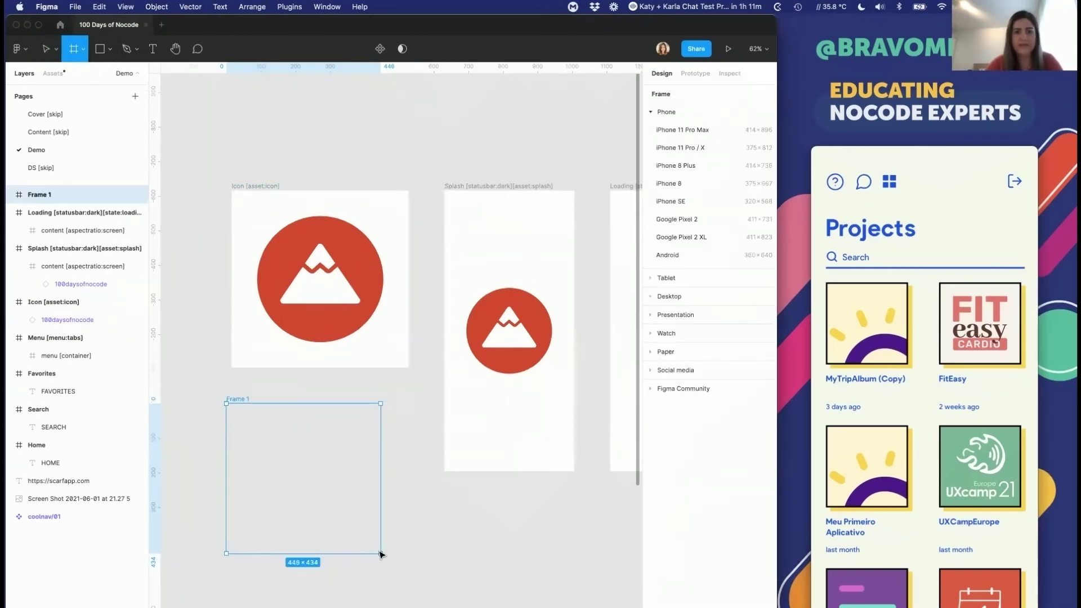
scroll(355, 451, "down", 1)
left_click(678, 157)
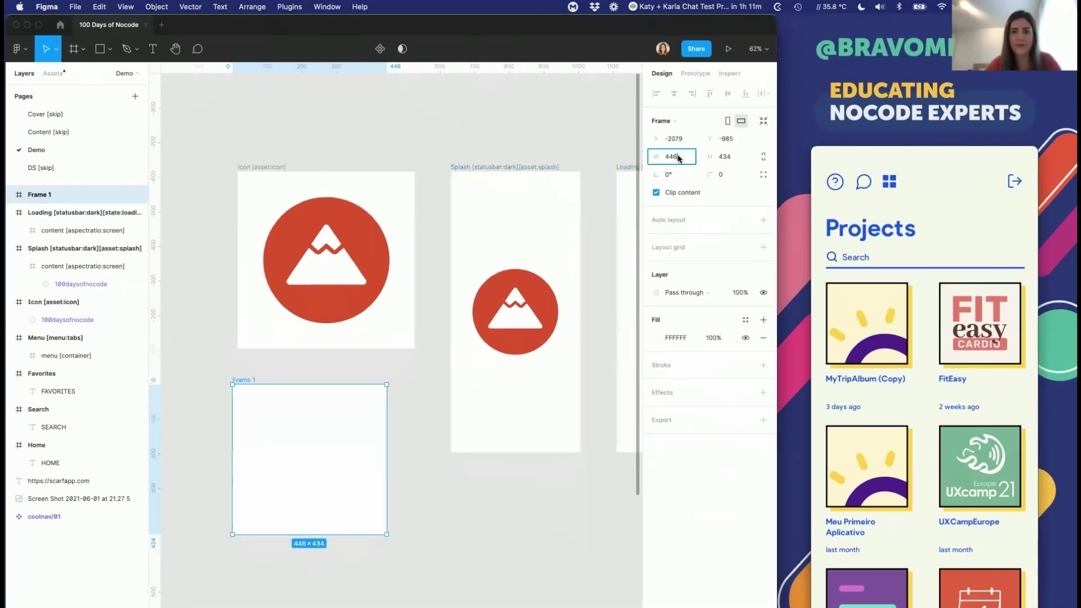
type("512")
key("Return")
left_click(741, 159)
type("512")
key("Return")
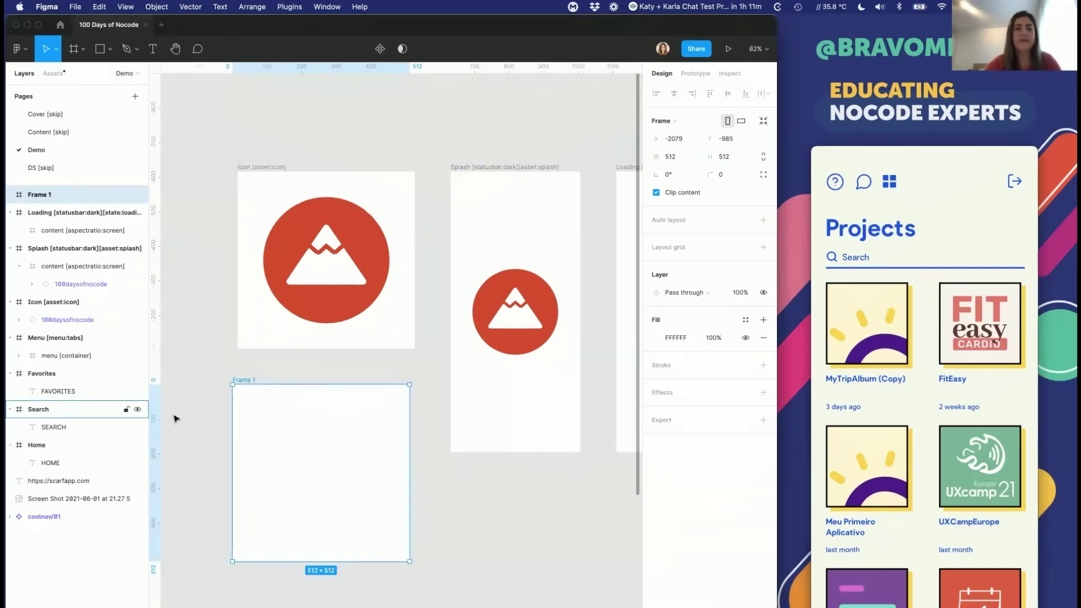
left_click_drag(265, 400, 270, 403)
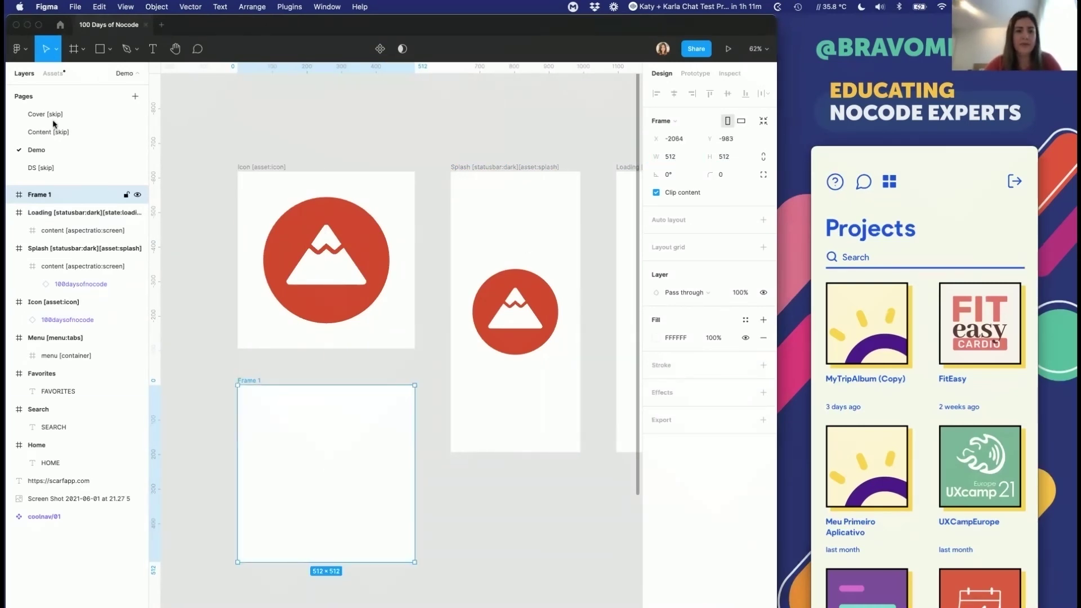
Step: Rename Frame 1 to 'icon [asset:icon]', using the tag copied from Notion
double_click(39, 196)
type("icon")
key("super+v")
key("super+z")
key("super+Tab")
key("super+c")
key("super+Tab")
key("super+v")
key("Return")
Step: Review the App icon tag's placement (top-level app page) and description in Notion's assets table
key("super+Tab")
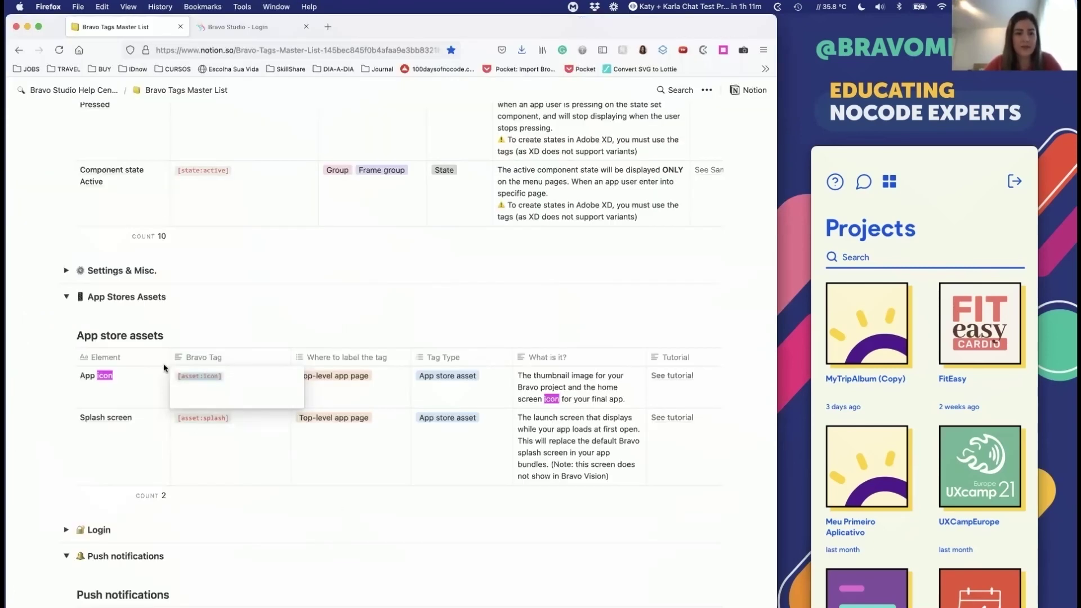
left_click(299, 377)
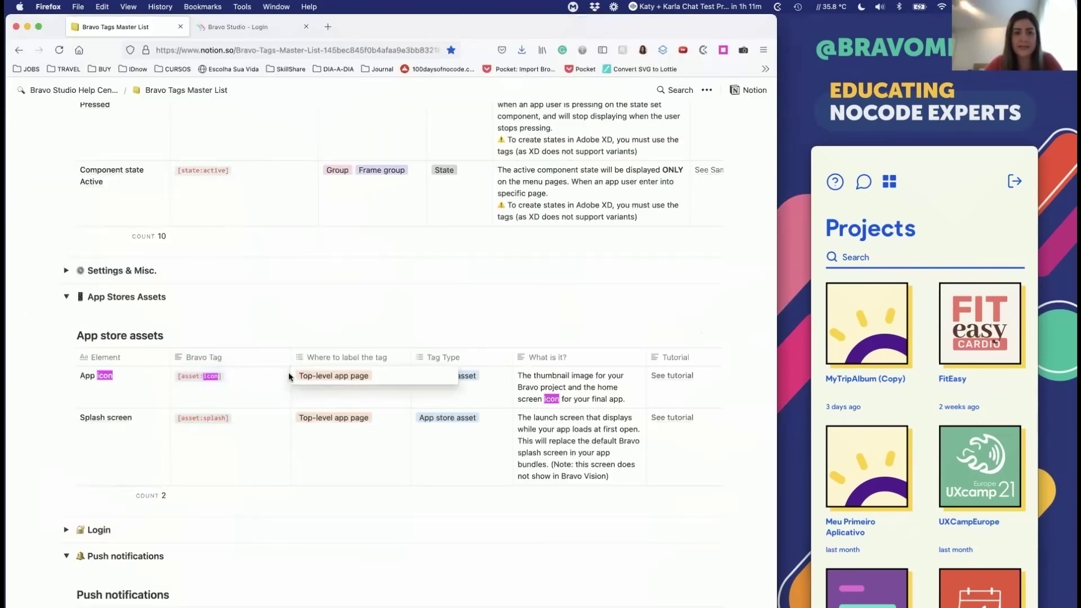
left_click_drag(327, 380, 370, 378)
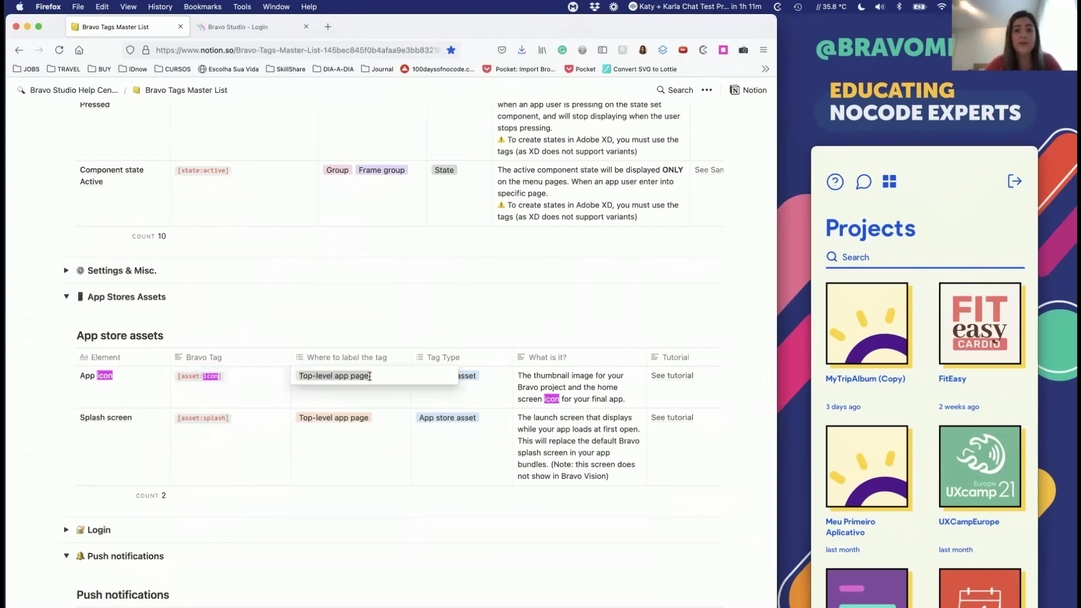
key("Escape")
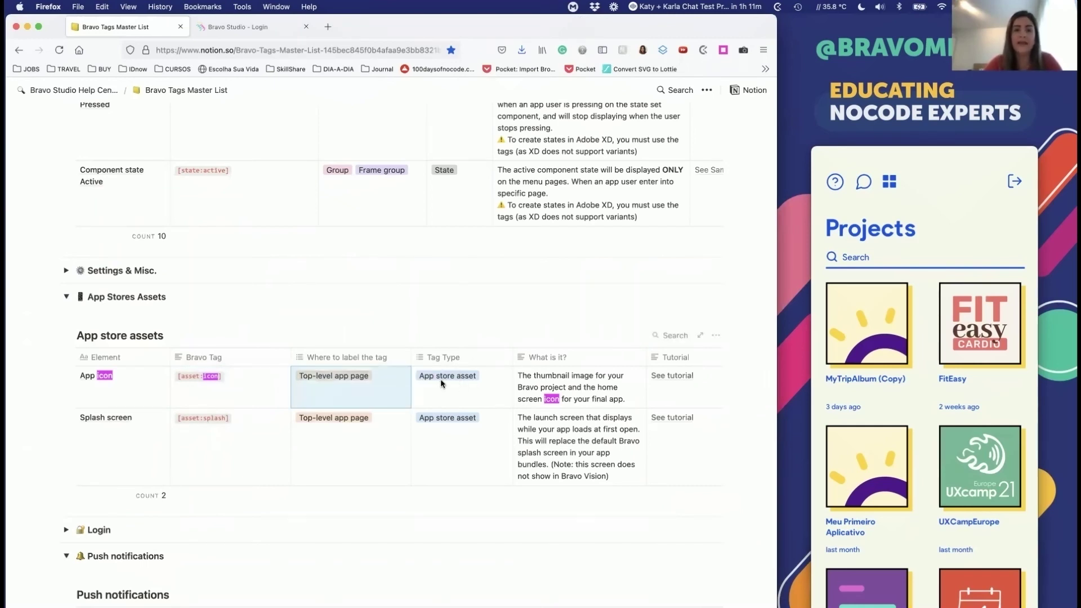
left_click(542, 388)
triple_click(535, 382)
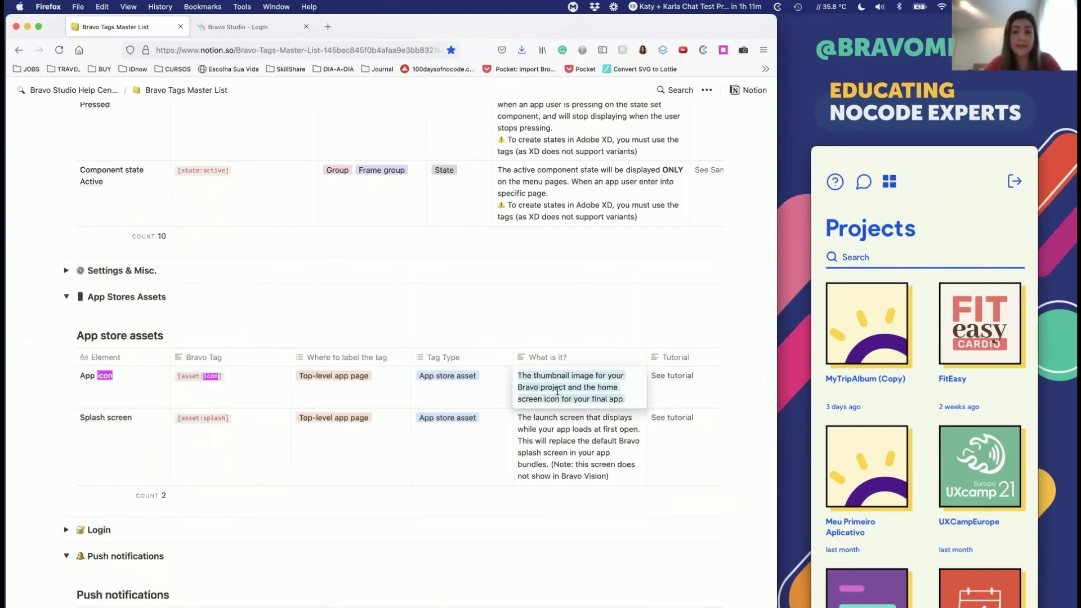
left_click(525, 391)
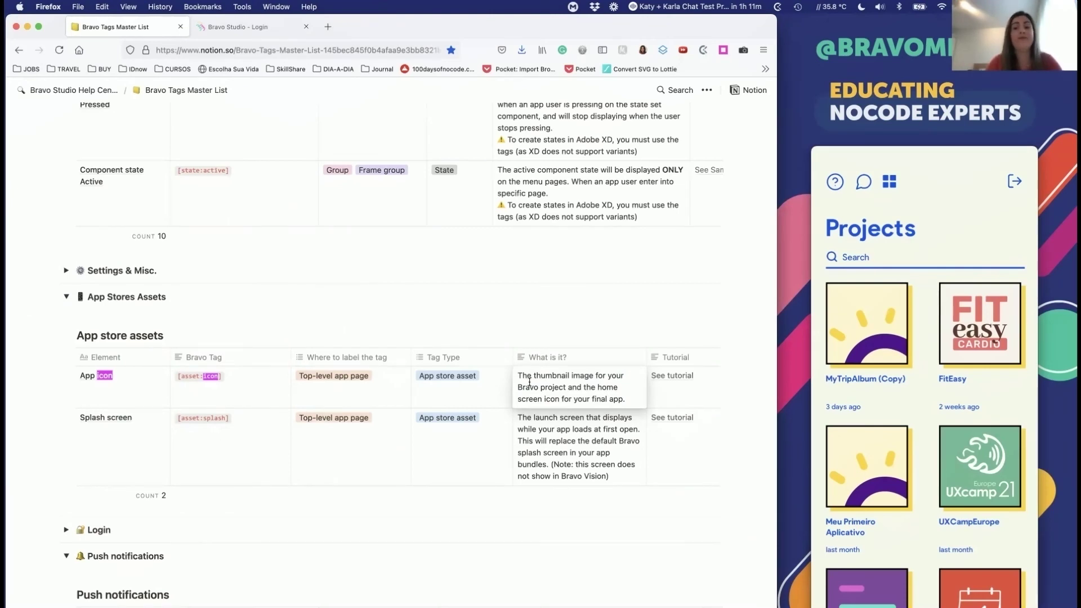
key("super+Tab")
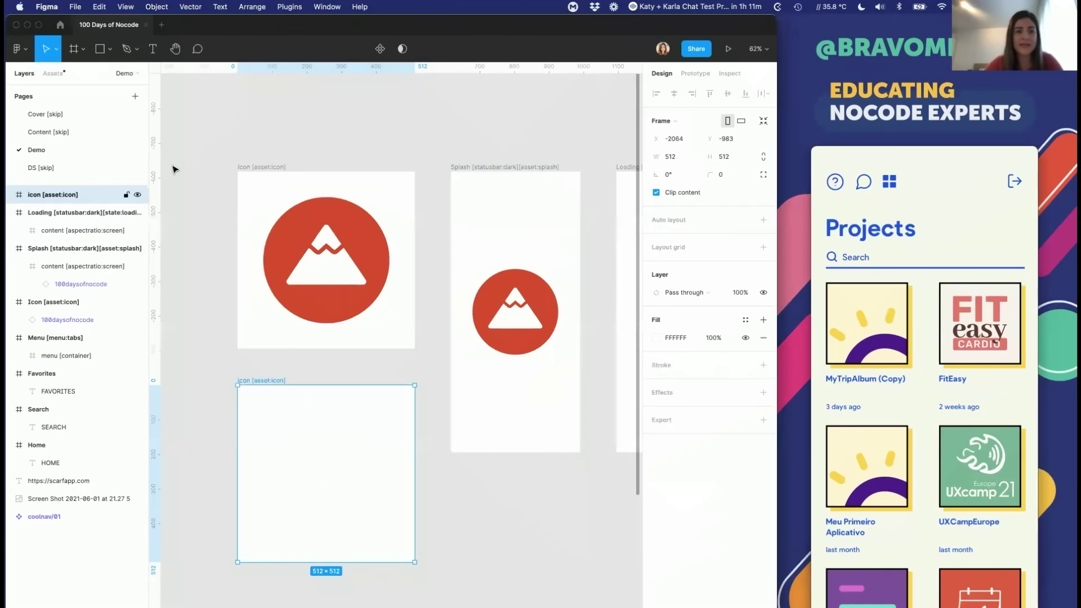
Step: Draw a test rectangle in the new icon frame, then delete that frame
left_click(103, 51)
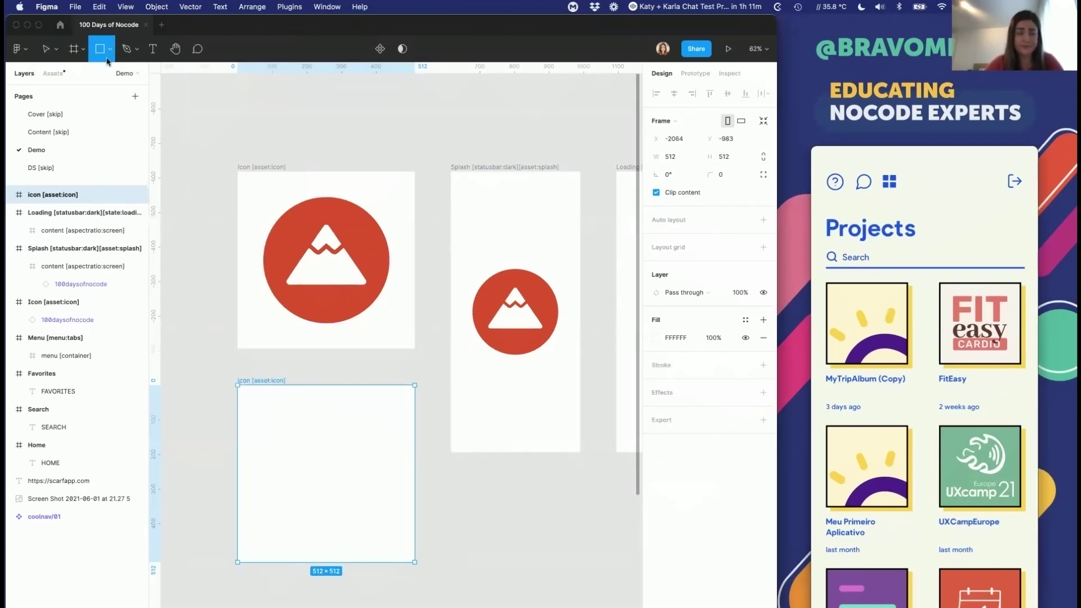
left_click_drag(255, 427, 370, 536)
left_click_drag(287, 463, 319, 458)
left_click(261, 381)
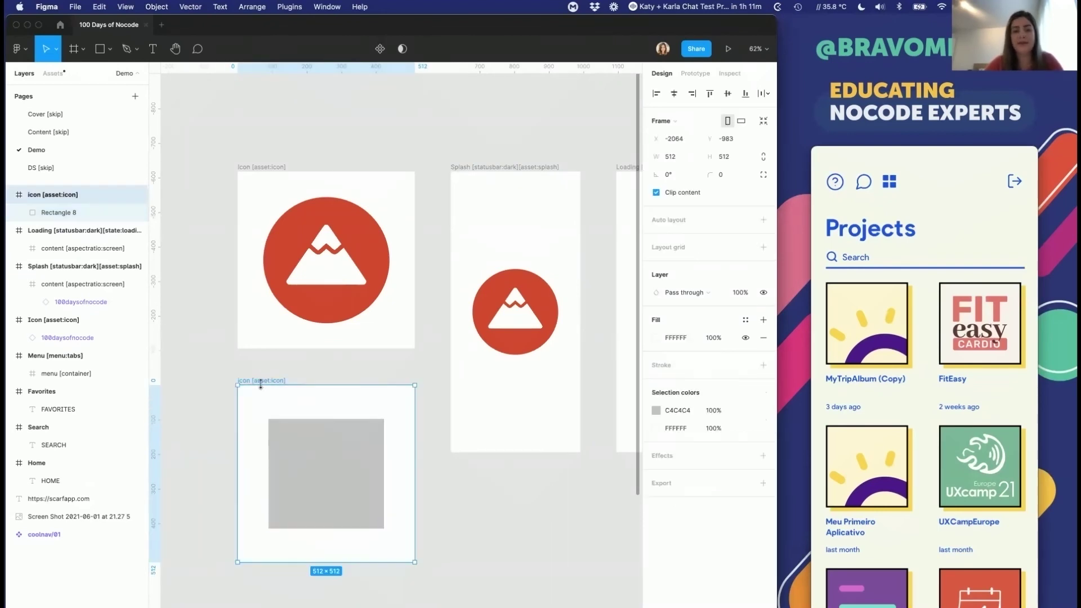
key("Delete")
Step: Inspect the Icon [asset:icon] frame and its red mountain 100daysofnocode logo layers
double_click(329, 219)
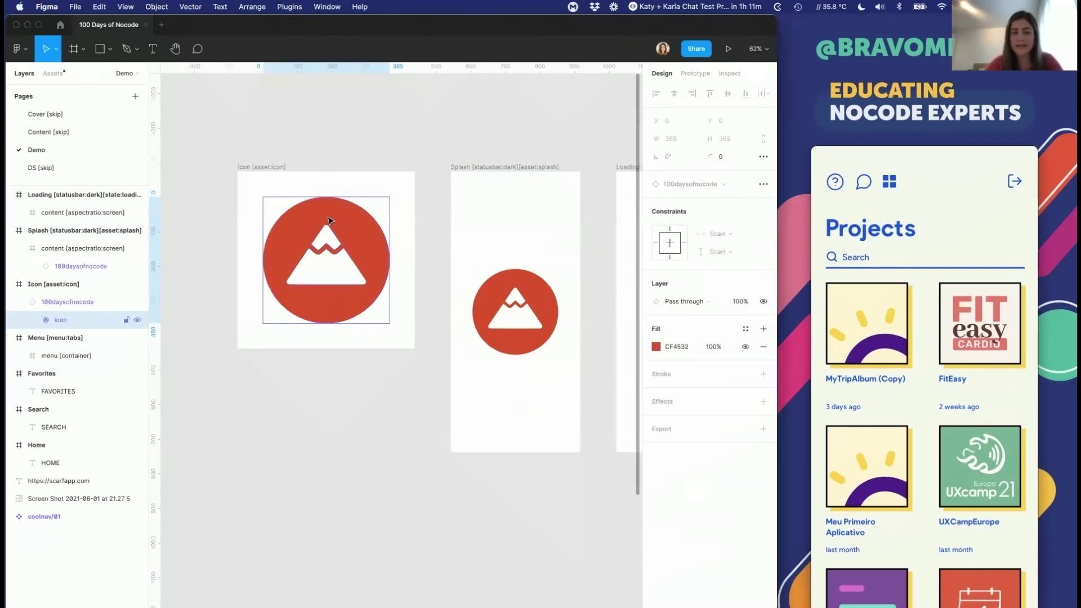
left_click(302, 184)
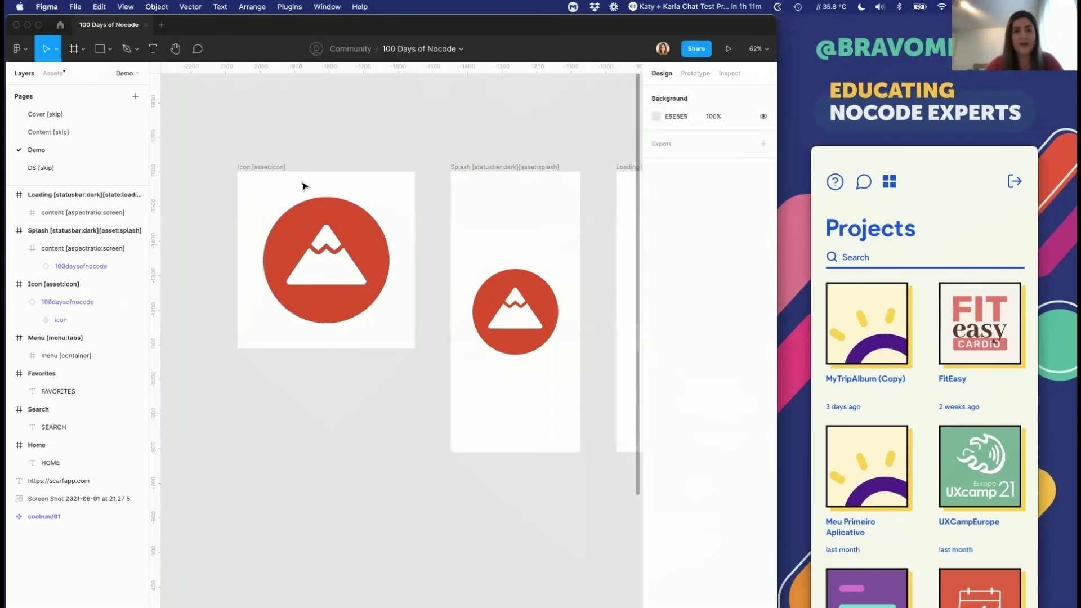
left_click(294, 227)
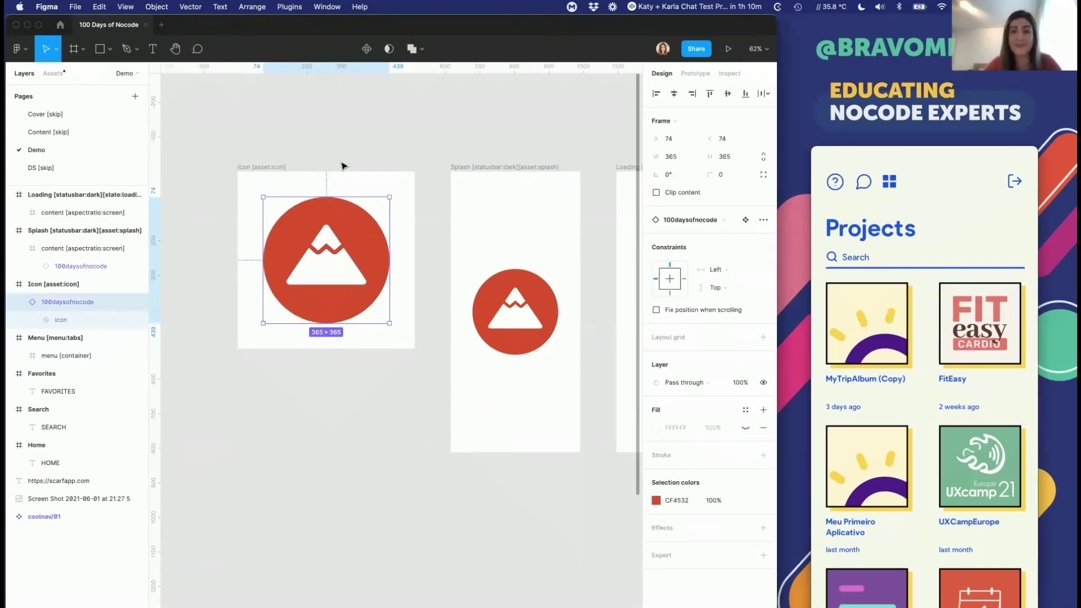
left_click(326, 150)
left_click(277, 166)
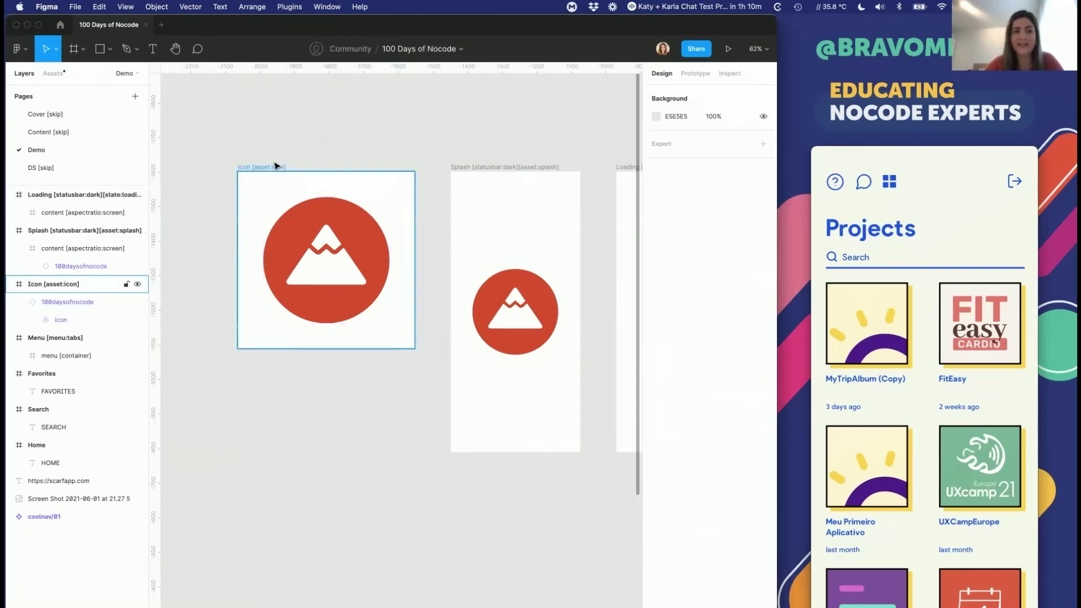
left_click(315, 153)
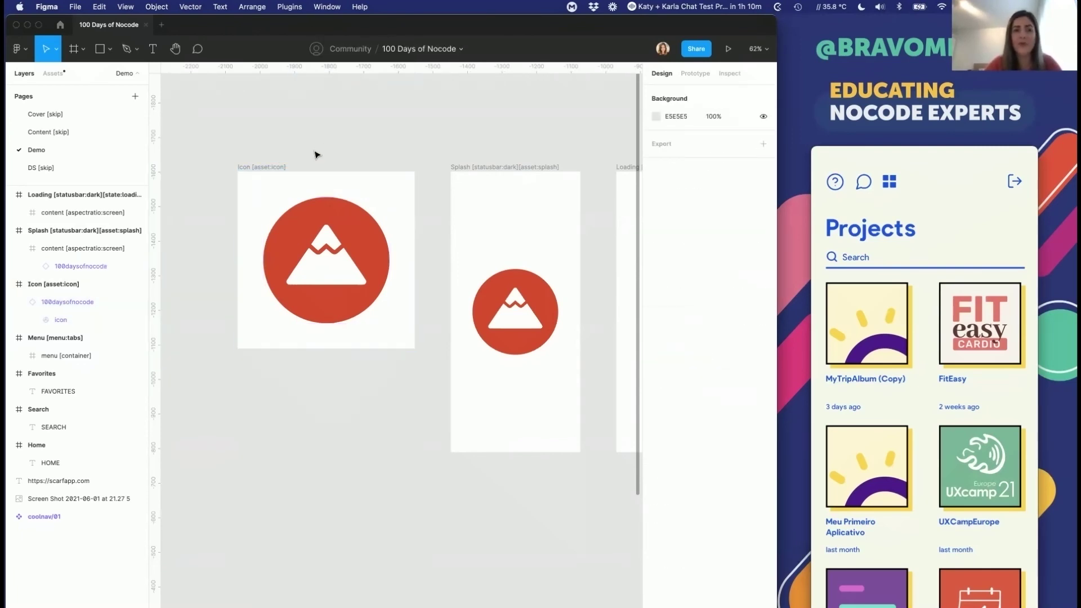
left_click(19, 301)
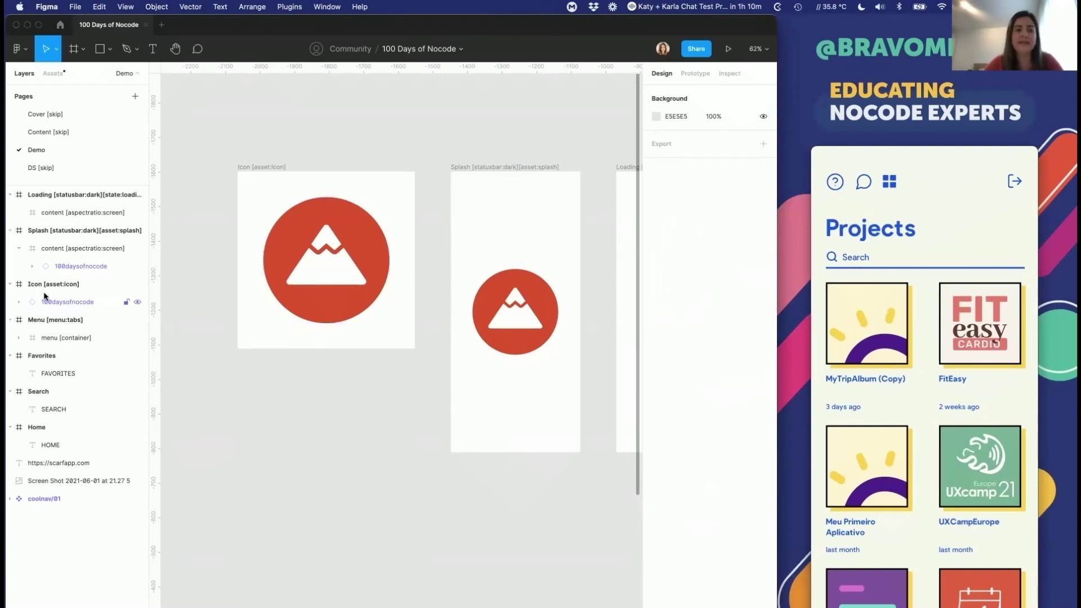
left_click(267, 170)
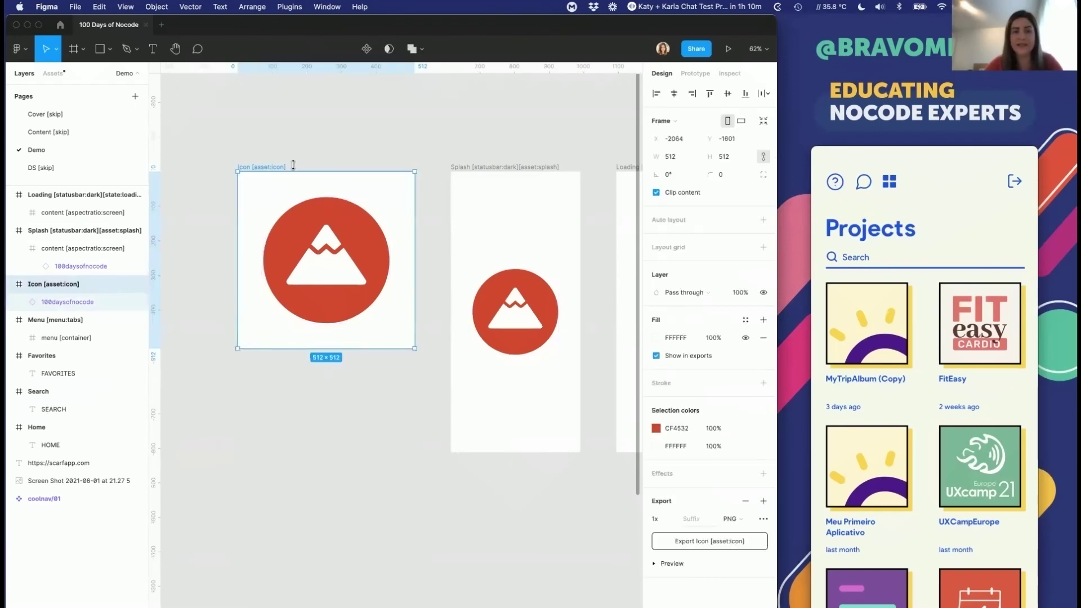
scroll(372, 160, "right", 2)
left_click(450, 155)
scroll(445, 160, "right", 2)
left_click(436, 164)
scroll(436, 164, "right", 4)
scroll(436, 164, "left", 3)
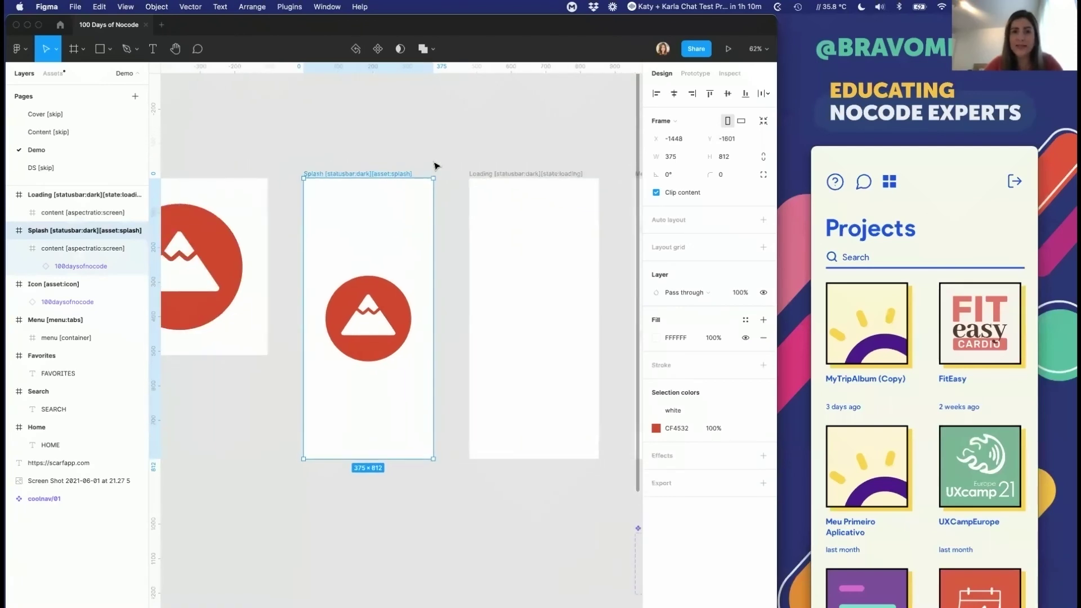
scroll(435, 165, "down", 5)
scroll(482, 180, "right", 1)
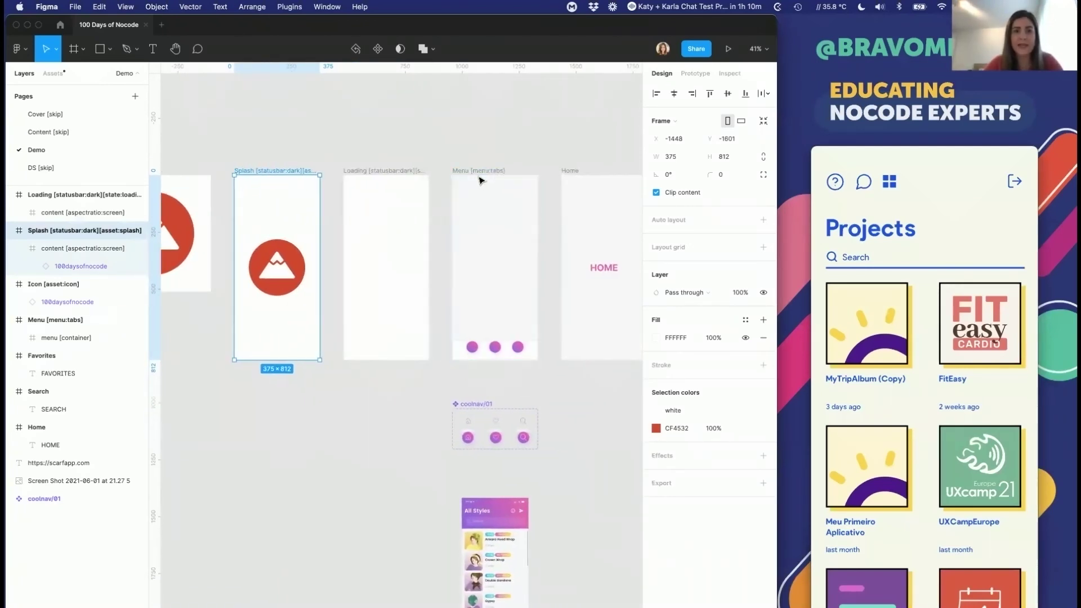
scroll(484, 180, "right", 5)
left_click(414, 165)
left_click(414, 165)
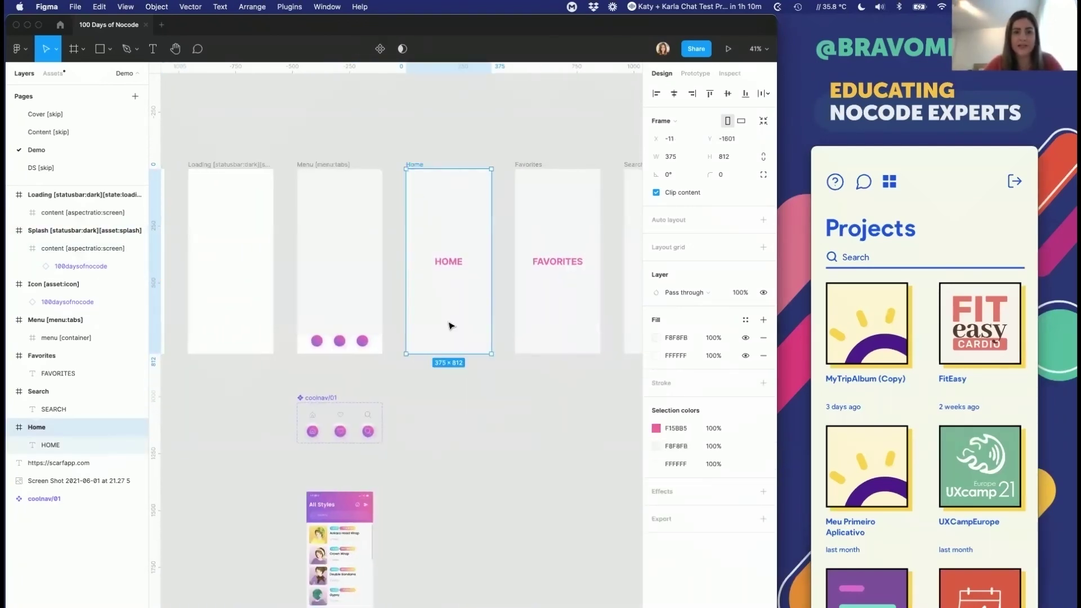
left_click_drag(450, 353, 450, 607)
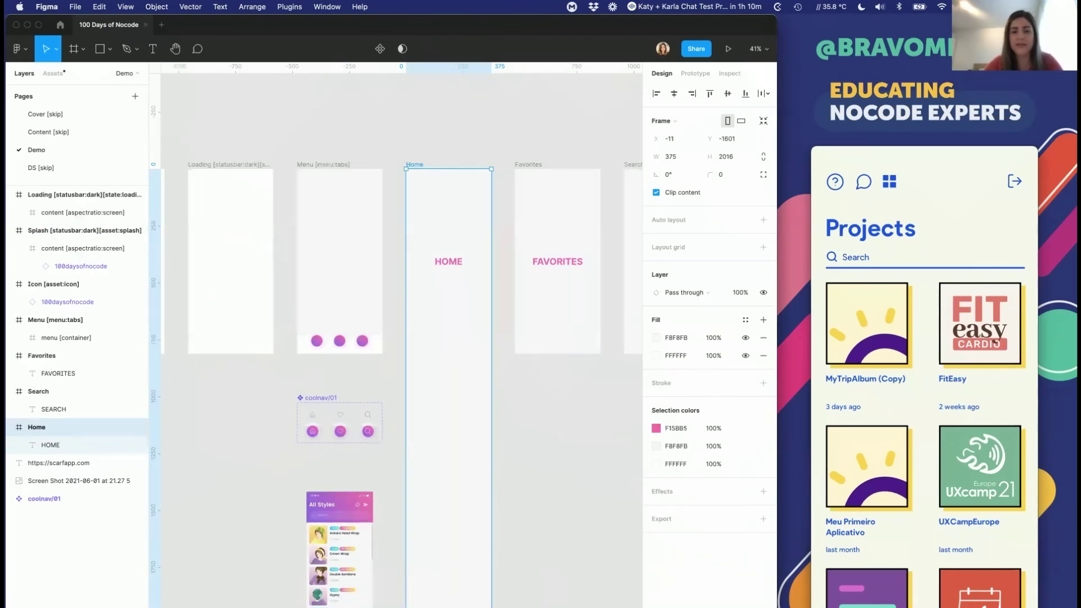
scroll(401, 338, "down", 3)
scroll(283, 319, "up", 5)
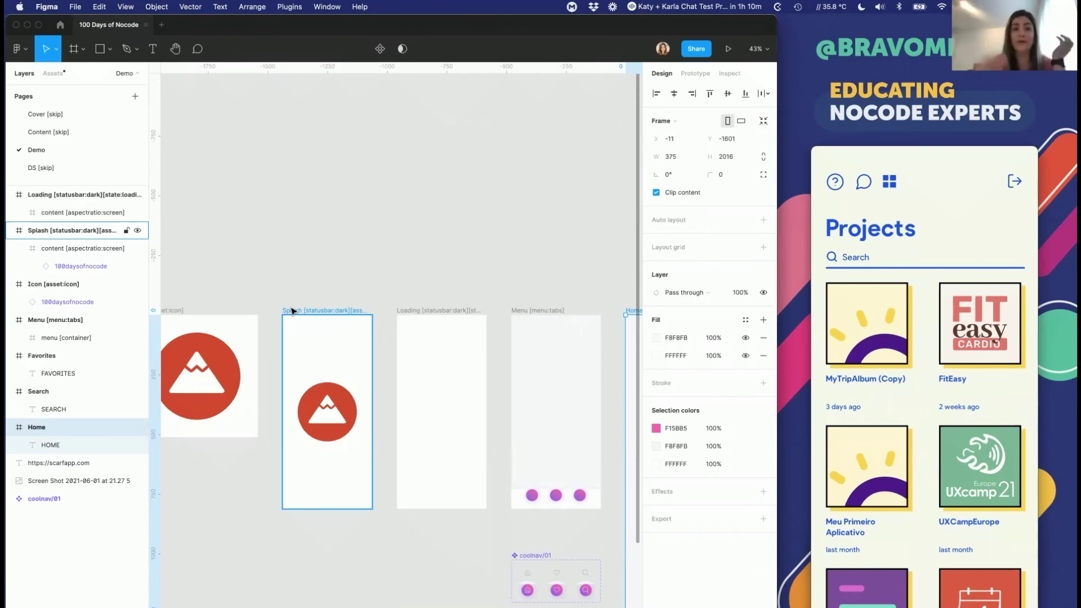
scroll(410, 391, "right", 3)
scroll(410, 390, "down", 1)
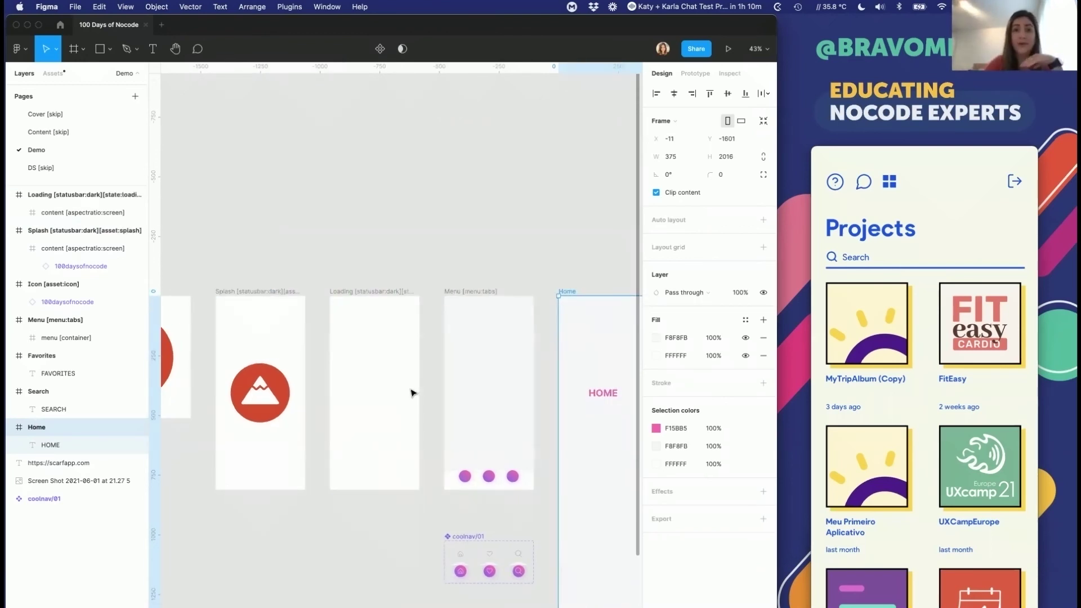
scroll(413, 392, "down", 5)
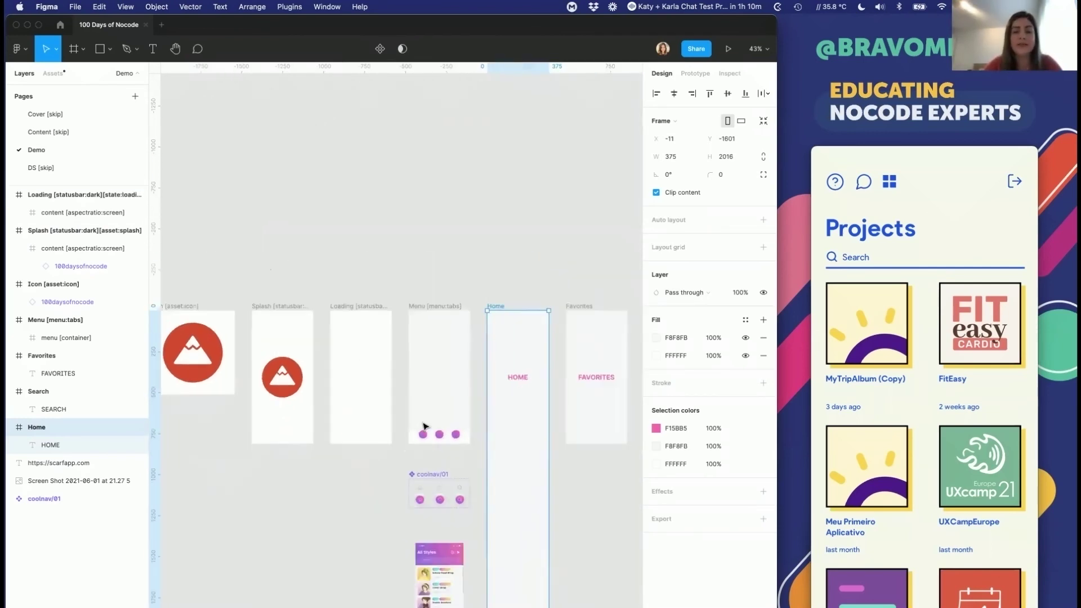
key("super+z")
scroll(394, 394, "left", 3)
scroll(394, 395, "down", 1)
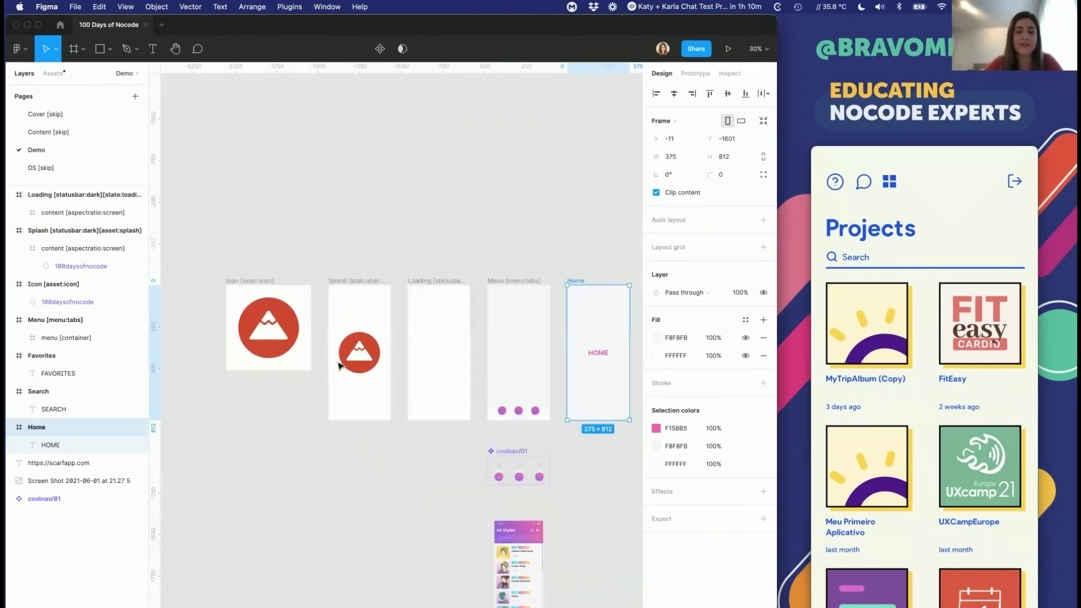
left_click(342, 364)
scroll(342, 365, "up", 8)
left_click(360, 359)
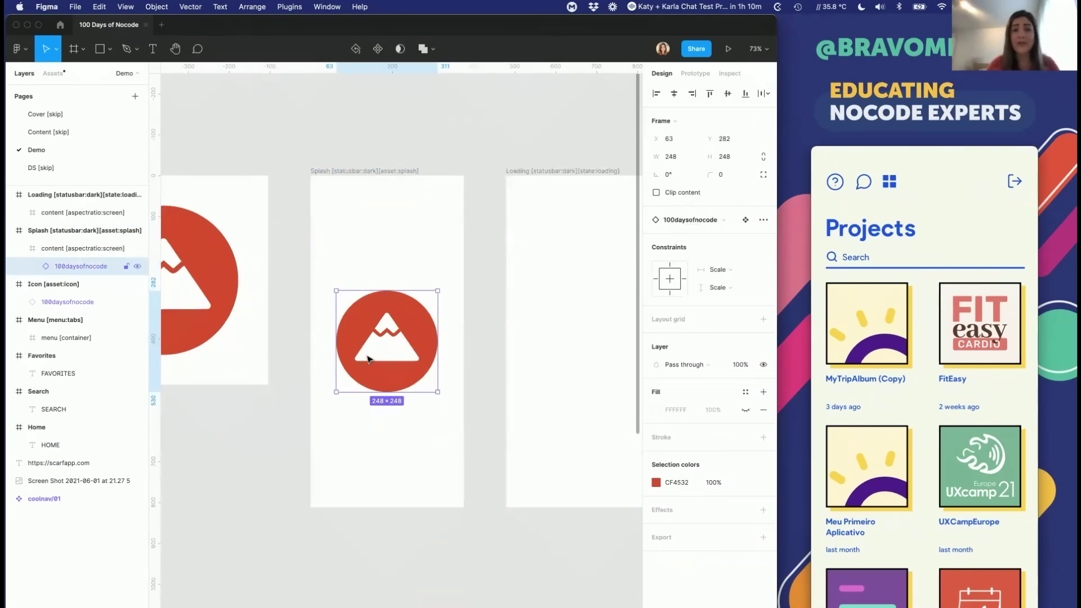
left_click(84, 231)
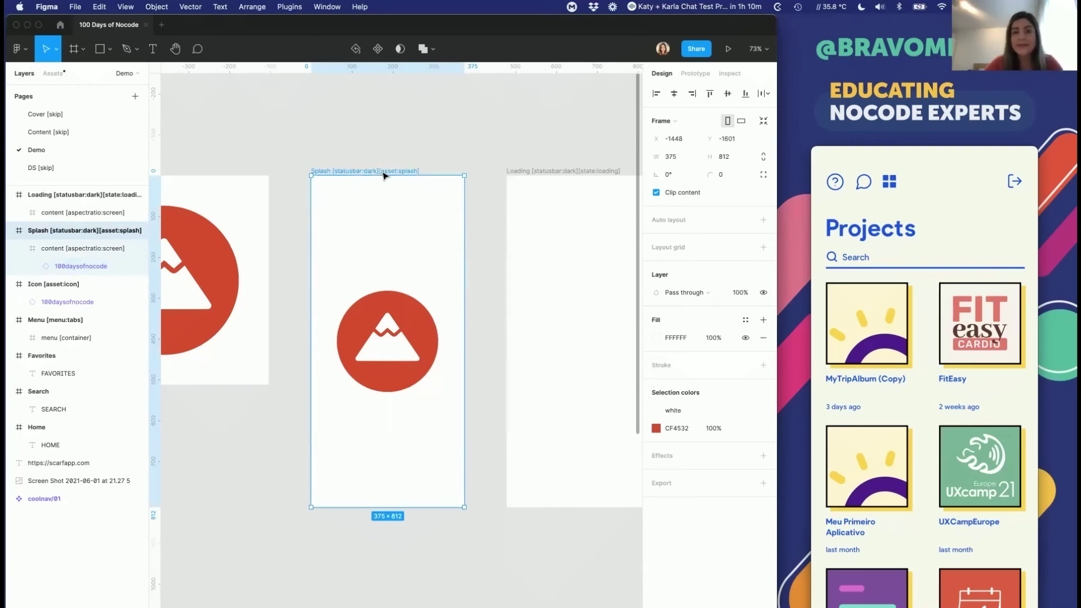
scroll(383, 172, "left", 2)
scroll(383, 173, "up", 1)
scroll(374, 186, "up", 5)
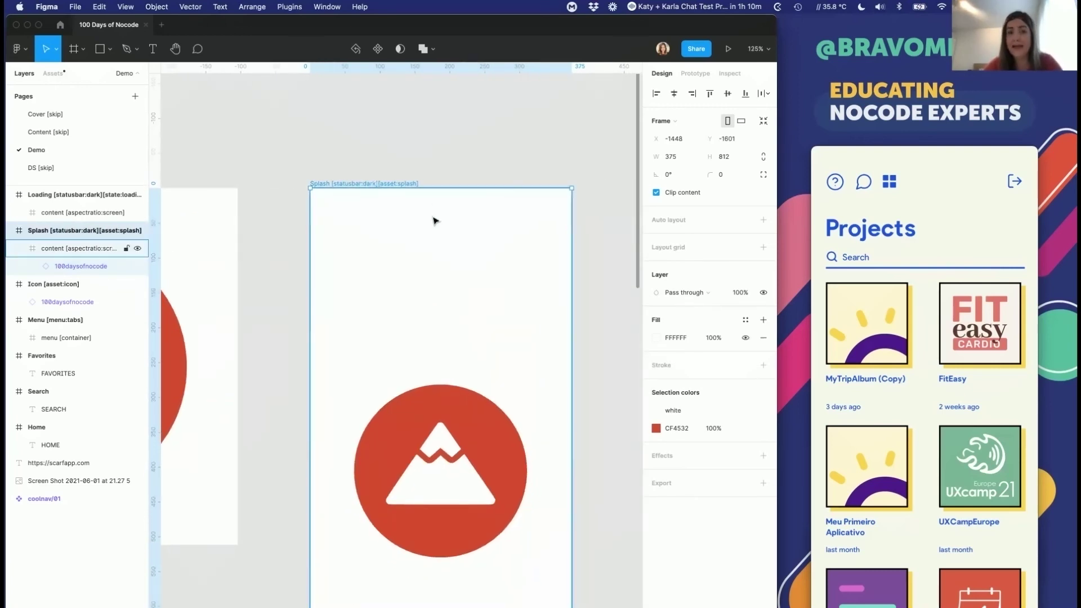
scroll(434, 220, "down", 3)
key("super+Tab")
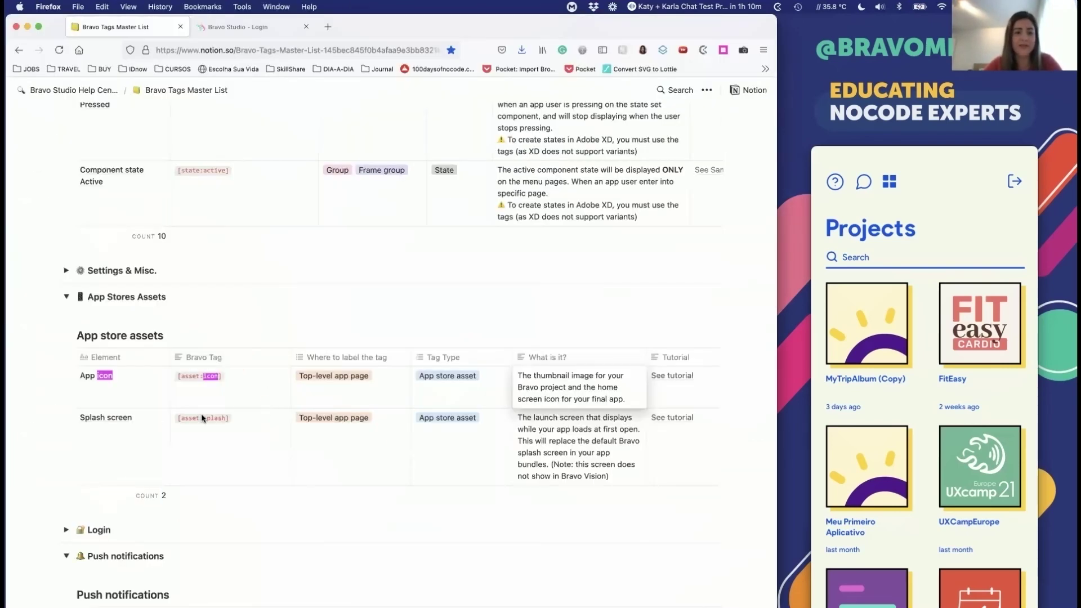
left_click(201, 416)
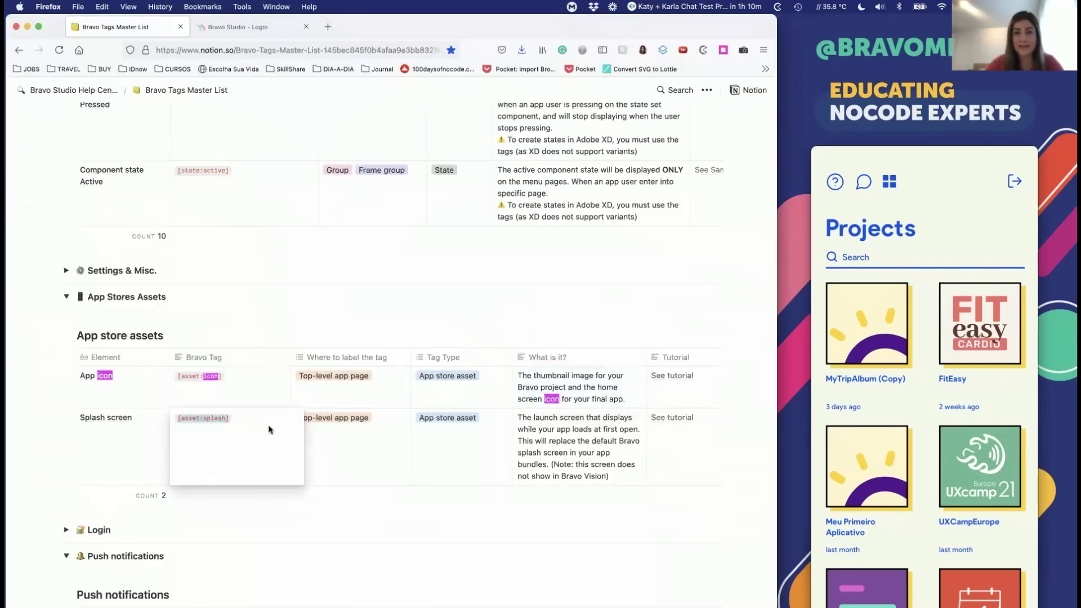
key("super+Tab")
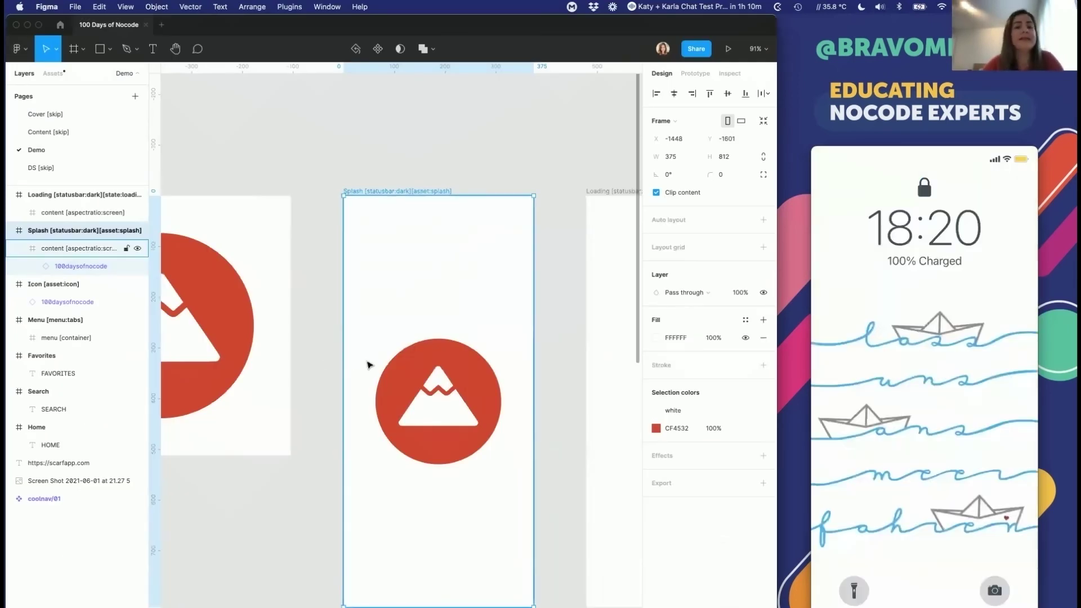
Step: Deselect the Splash frame and scroll the canvas to reveal the empty Loading frame
scroll(391, 228, "down", 2)
left_click(356, 224)
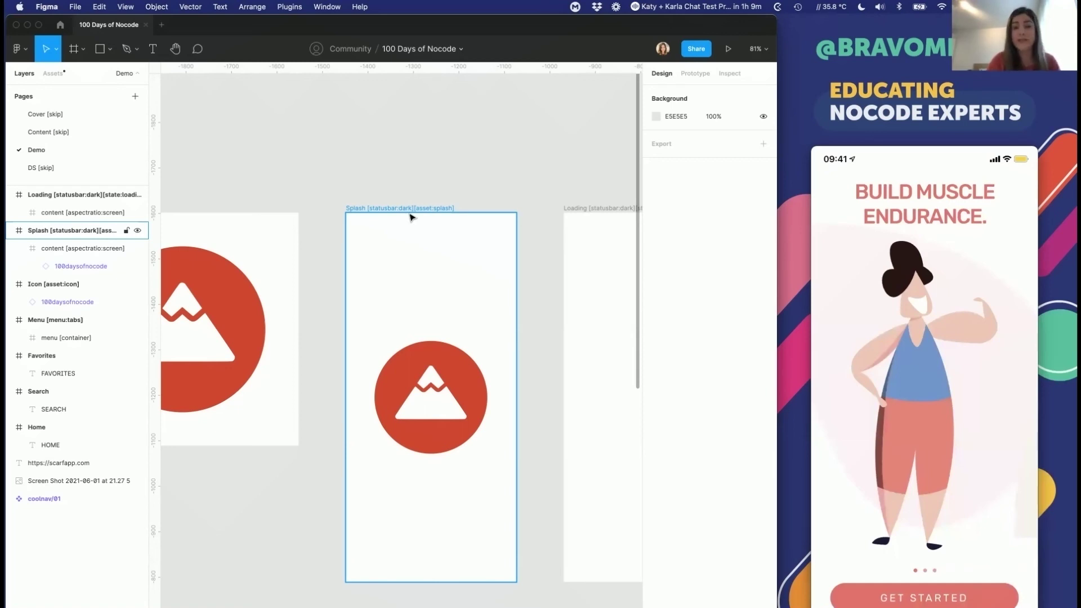
left_click(526, 304)
scroll(526, 304, "right", 5)
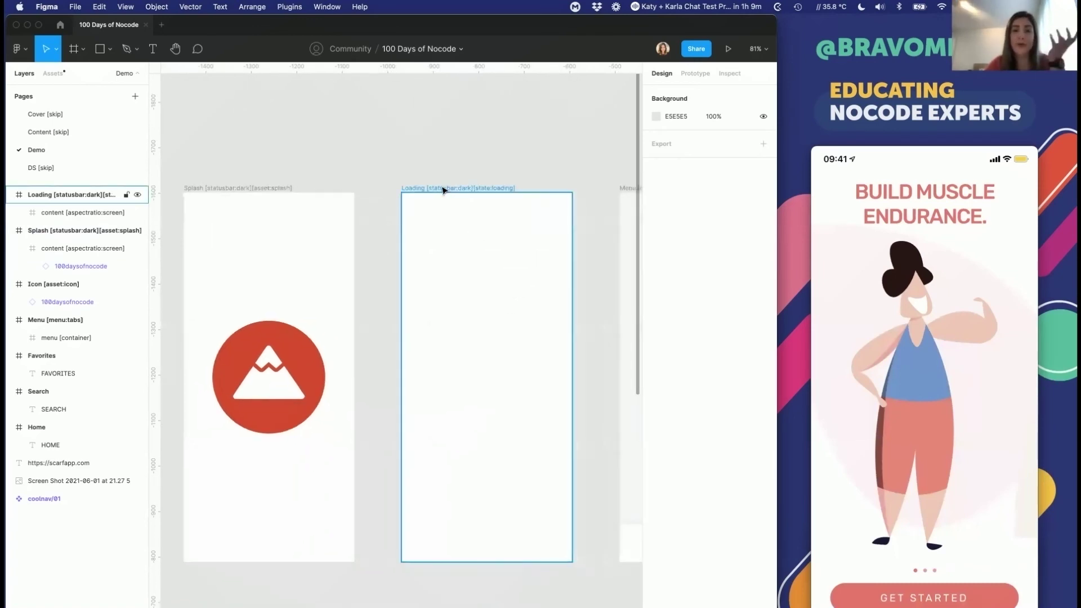
Step: Launch the LottieFiles plugin from the canvas menu and move its window left over the canvas
left_click(444, 191)
scroll(452, 228, "down", 2)
scroll(452, 228, "right", 2)
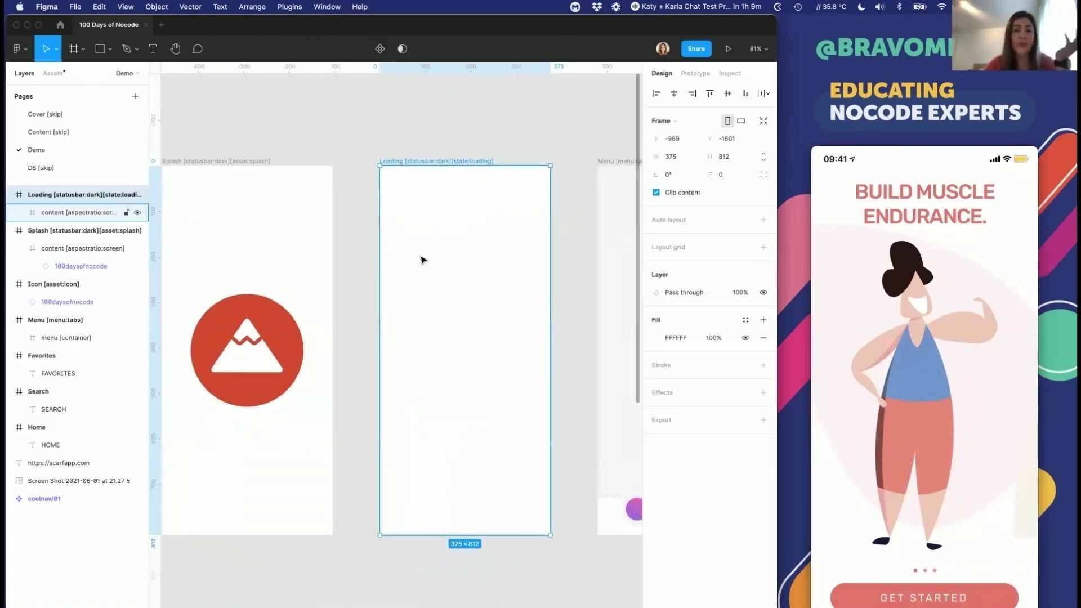
left_click(453, 315)
left_click(441, 117)
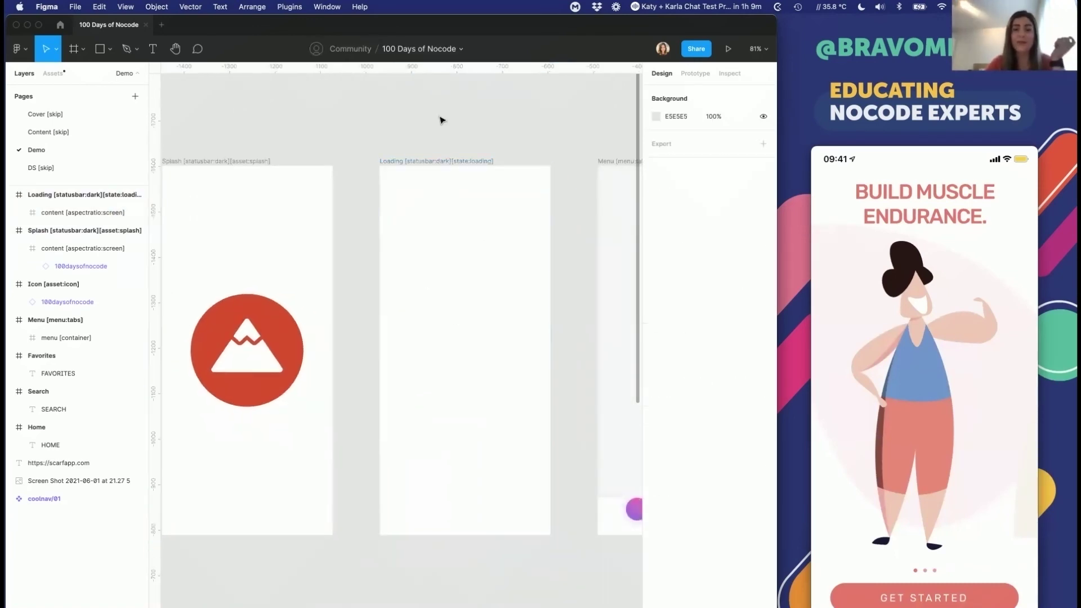
right_click(441, 116)
mouse_move(478, 150)
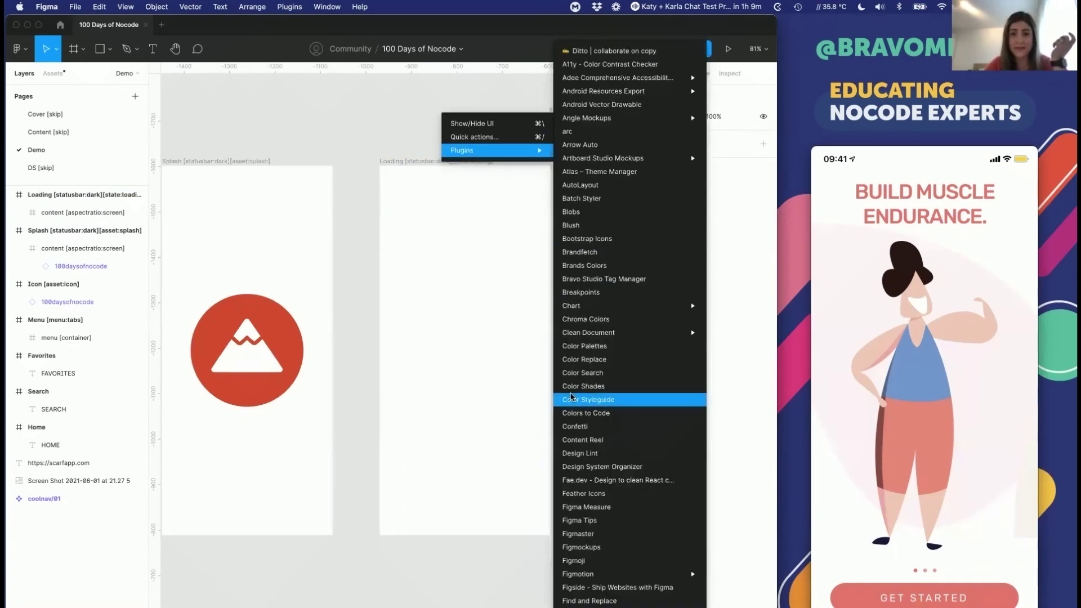
scroll(581, 459, "down", 10)
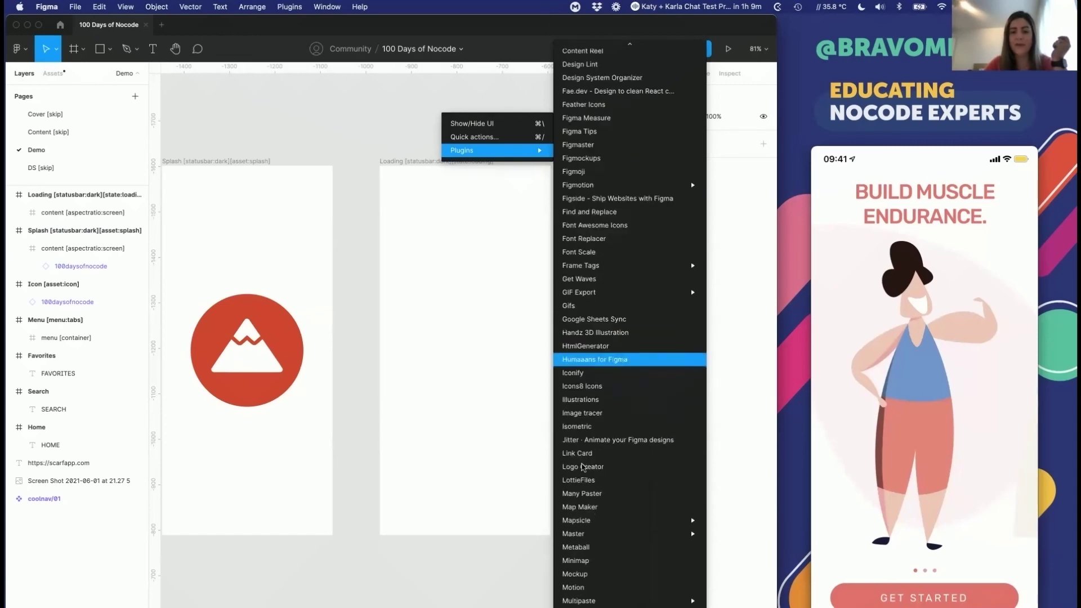
key("Escape")
left_click(386, 369)
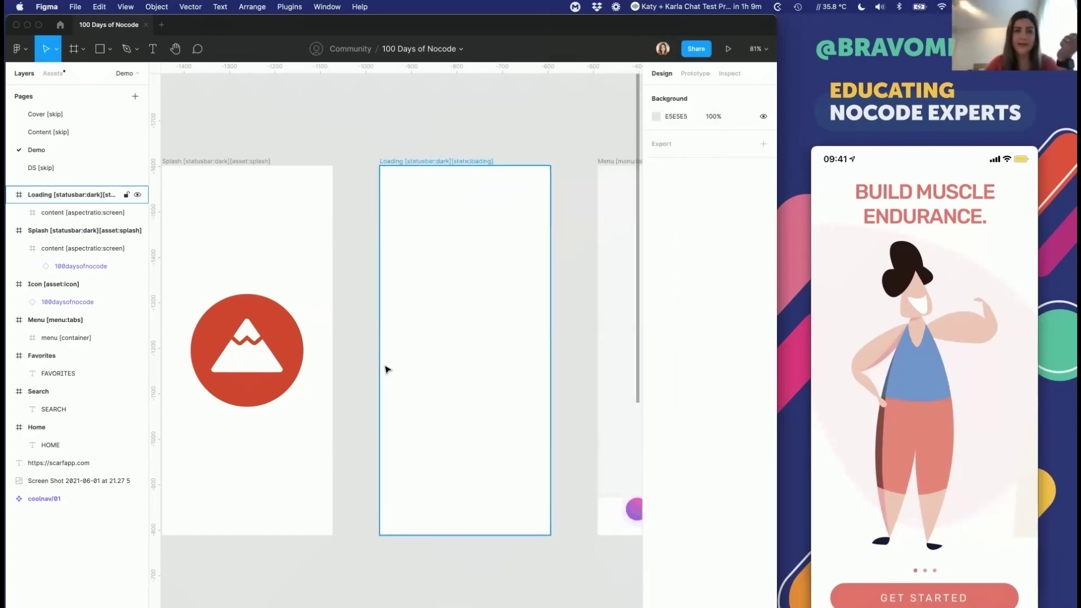
left_click_drag(623, 299, 196, 183)
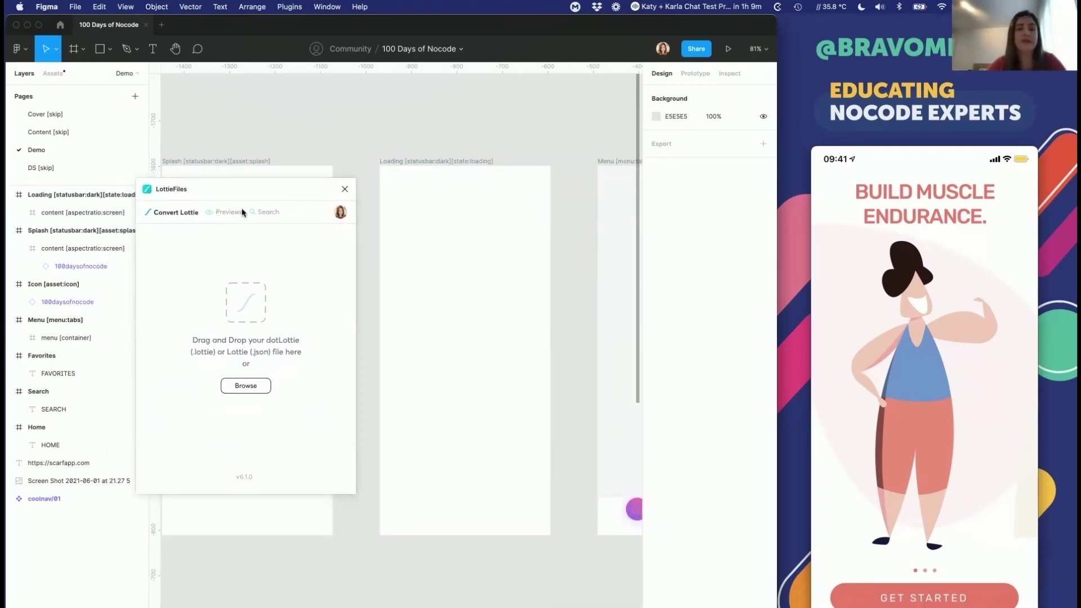
Step: Search LottieFiles for 'workout' and preview the mountain-and-sun animation
left_click(264, 214)
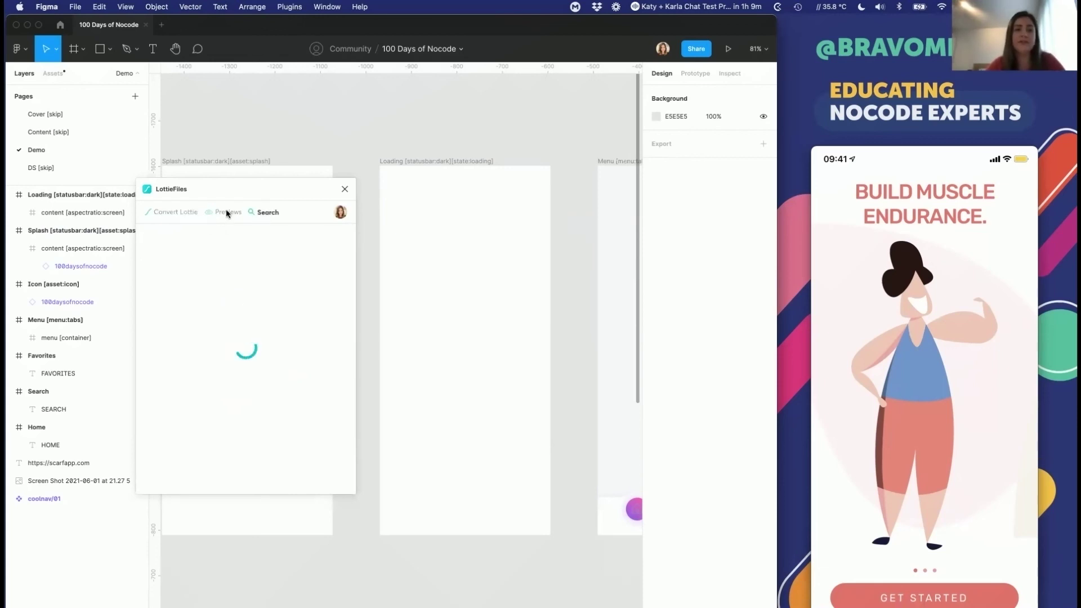
type("workout")
key("Return")
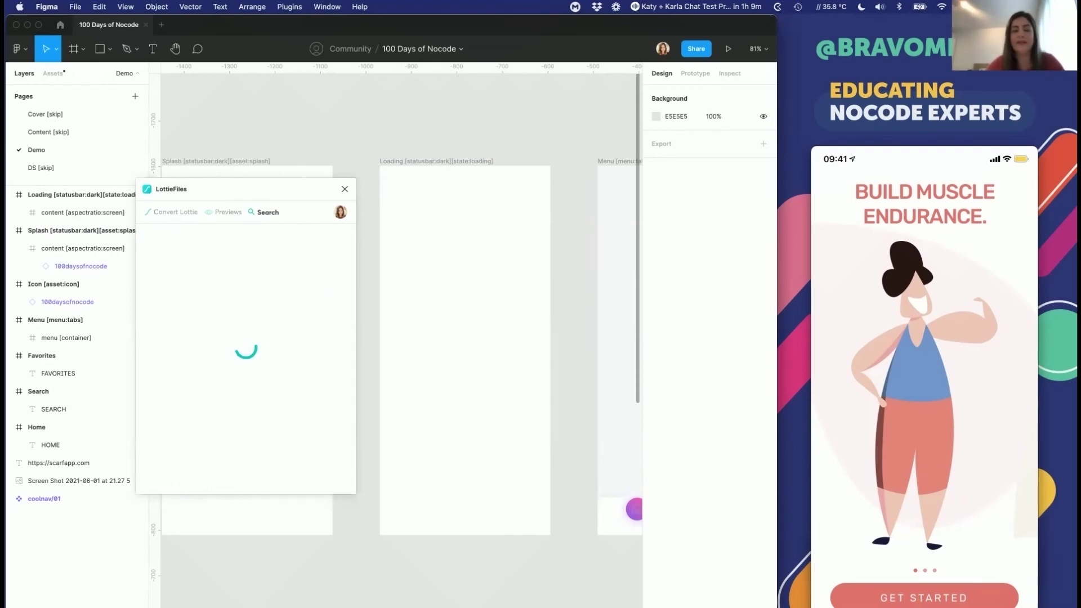
left_click(174, 244)
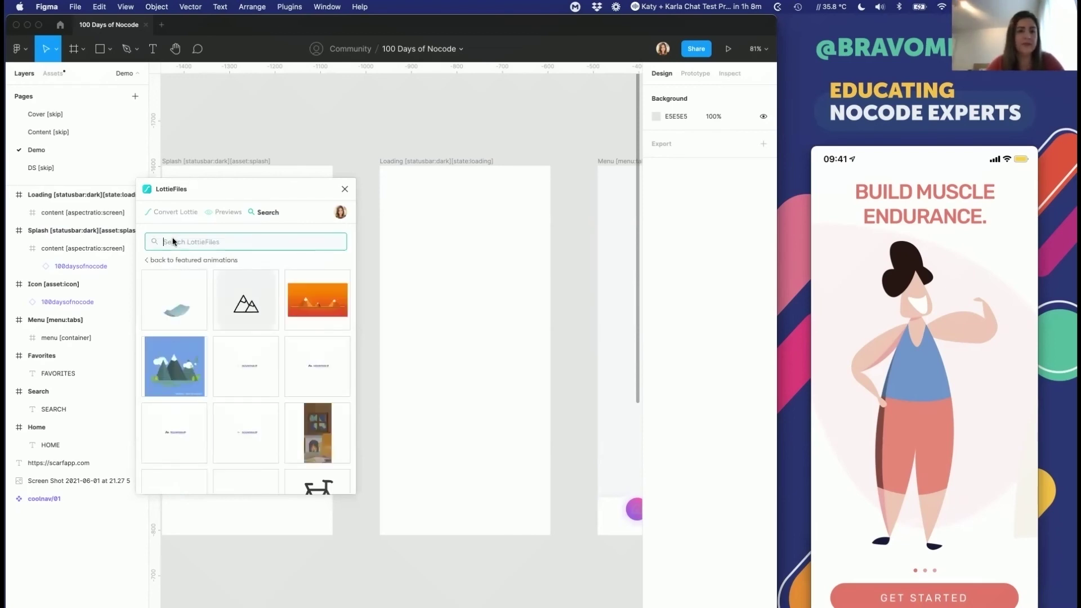
scroll(251, 318, "down", 1)
scroll(251, 321, "up", 1)
left_click(244, 310)
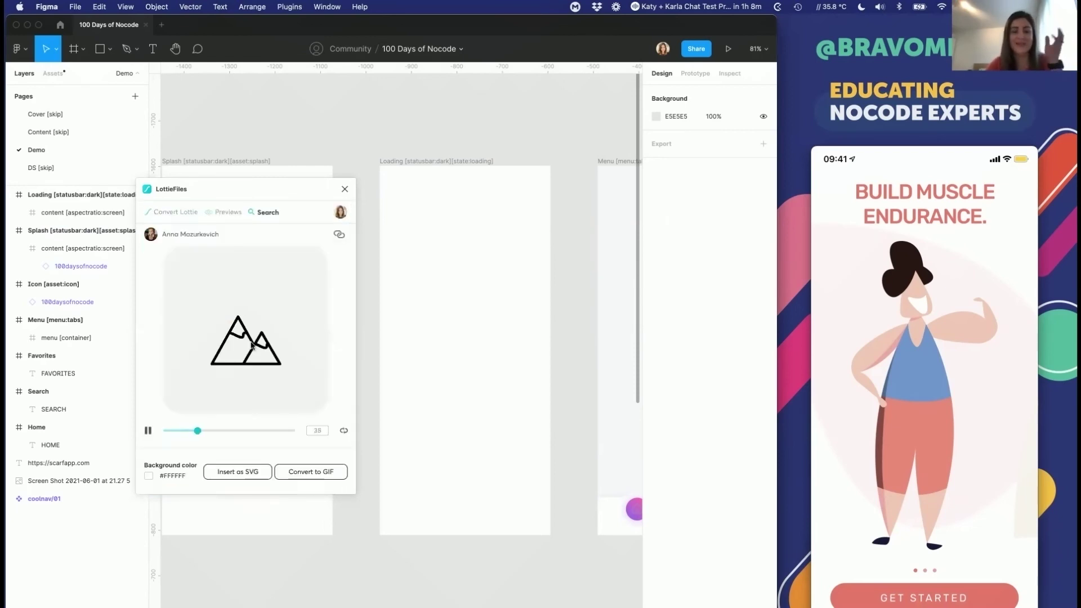
left_click(162, 475)
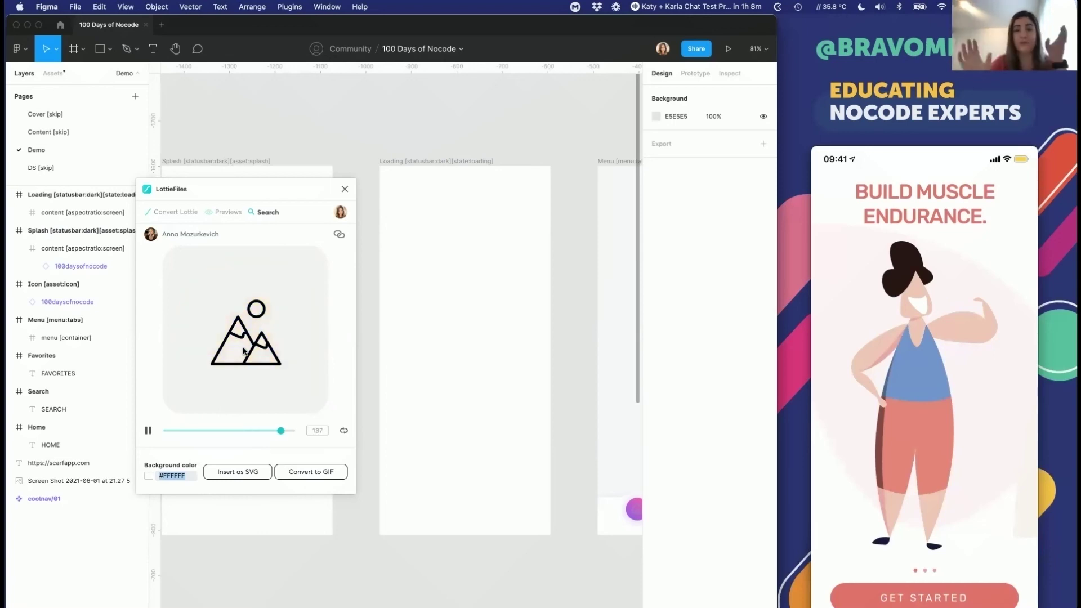
Step: Insert the mountain animation as SVG and nest it under the Loading frame's content layer
left_click(254, 472)
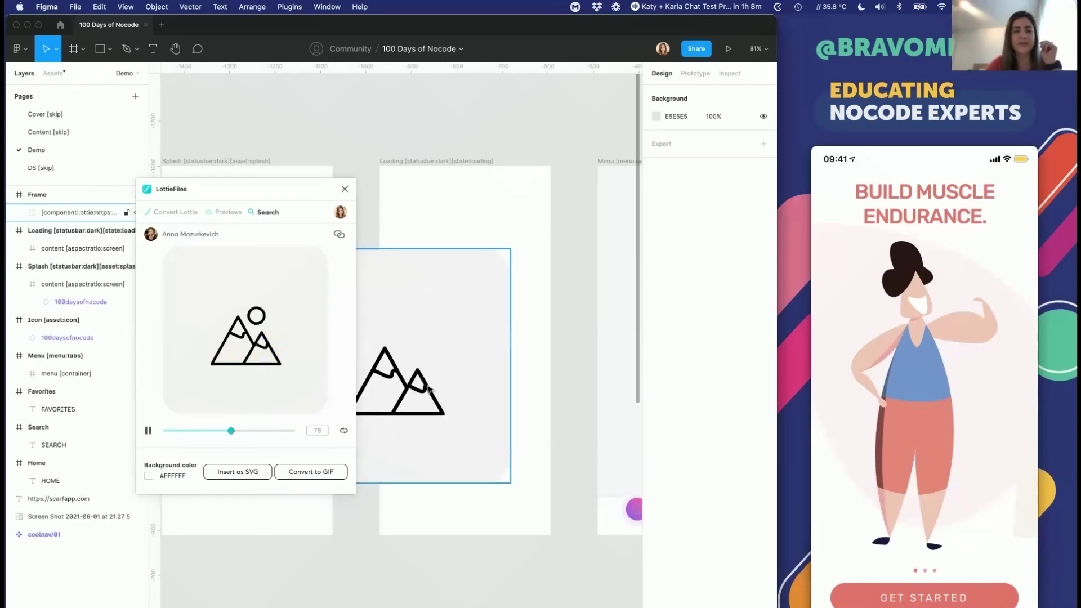
left_click_drag(446, 367, 521, 348)
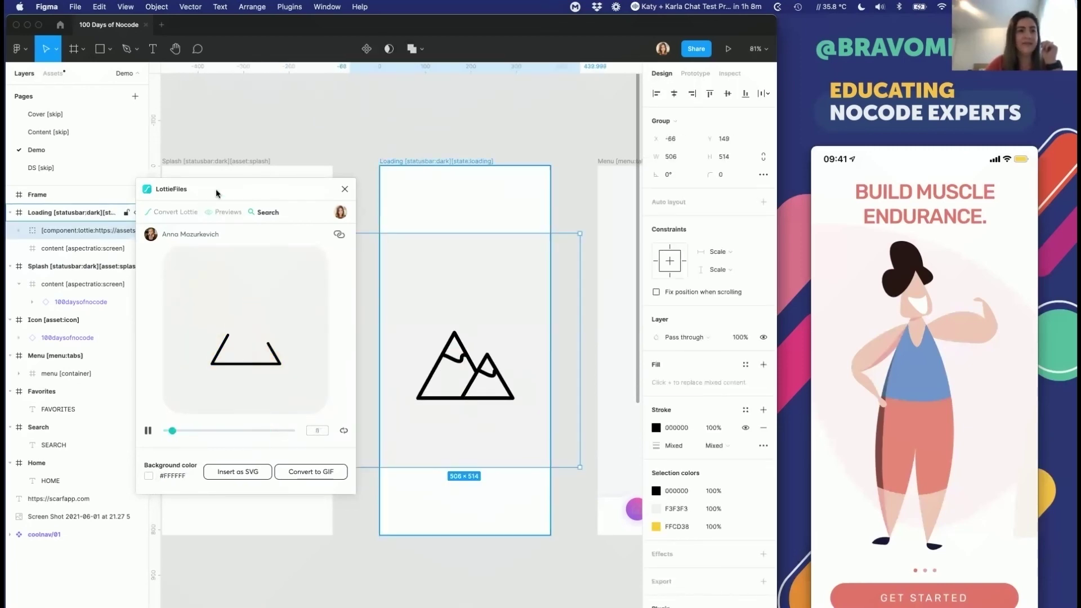
left_click_drag(91, 230, 84, 241)
mouse_move(154, 228)
left_mouse_down()
mouse_move(358, 225)
mouse_move(145, 201)
mouse_move(469, 199)
mouse_move(169, 228)
left_mouse_up()
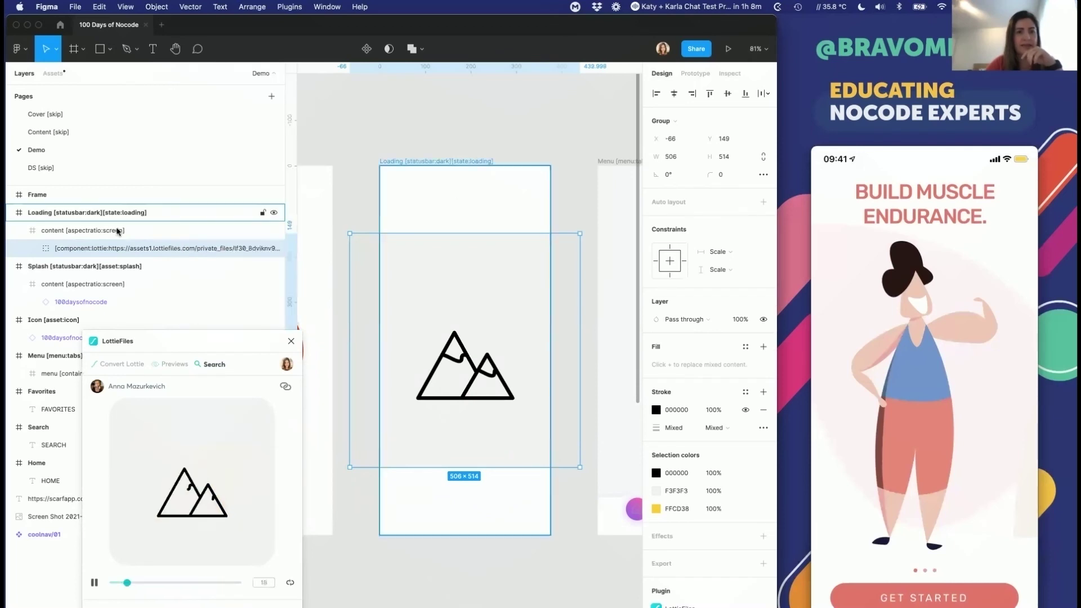
double_click(72, 250)
left_click(92, 248)
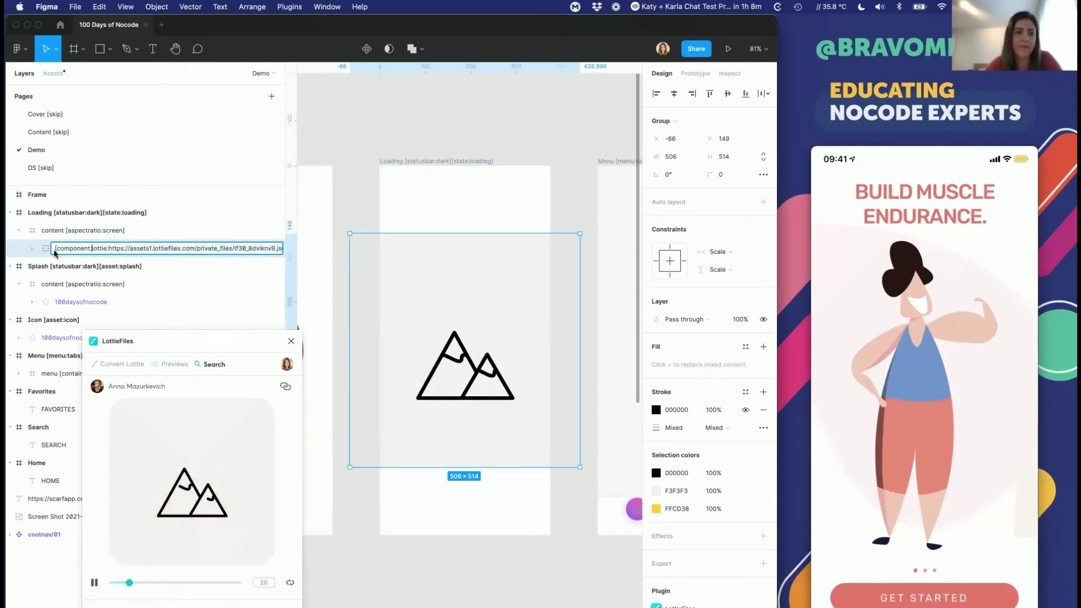
key("super+Tab")
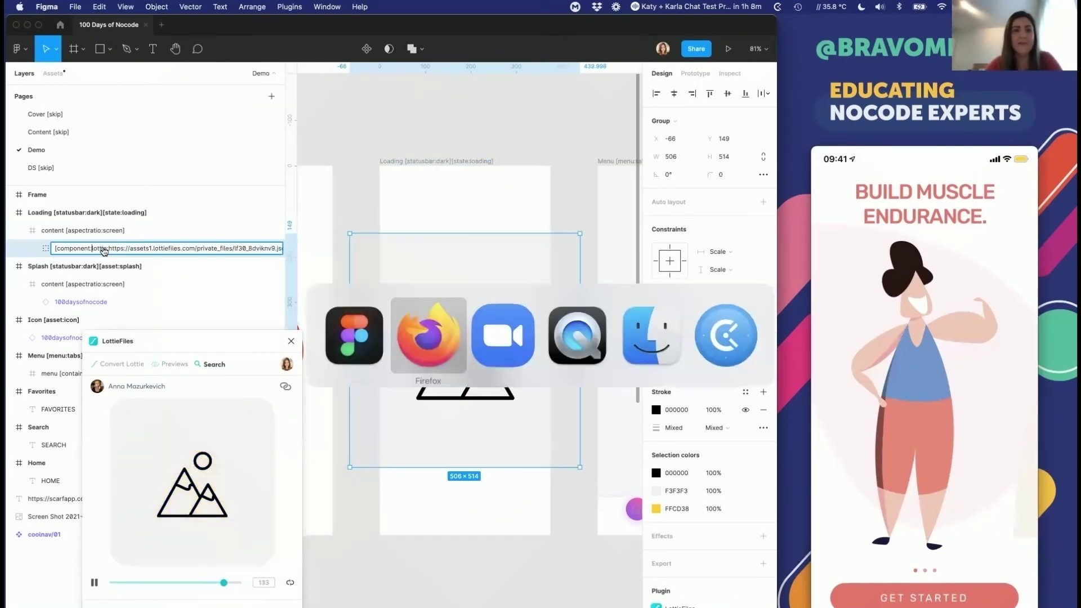
Step: Search Notion for the Lottie entry and open the matching result
type("co")
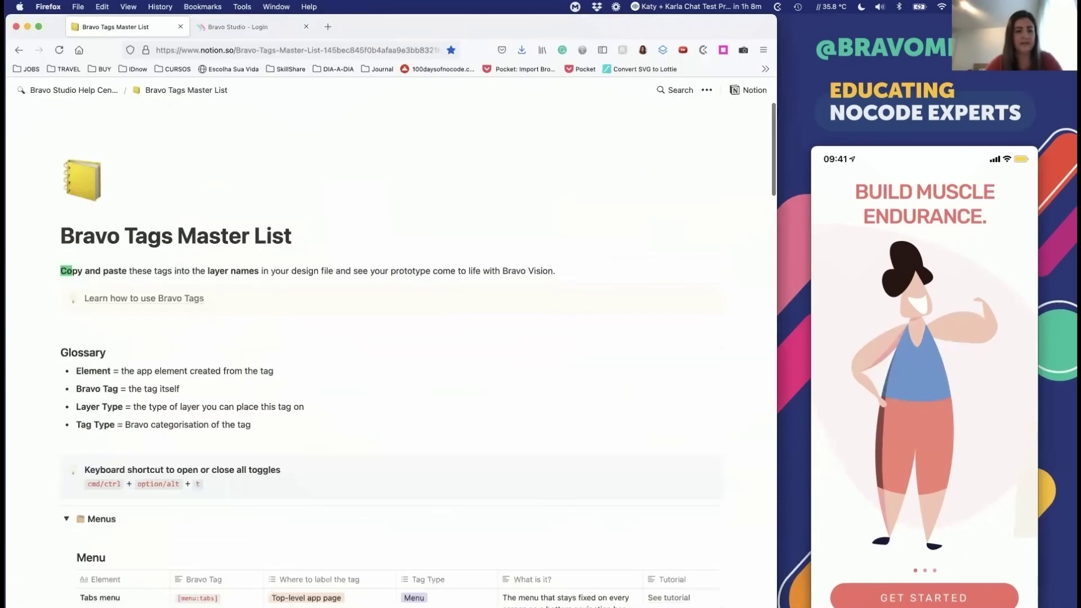
type("mpo")
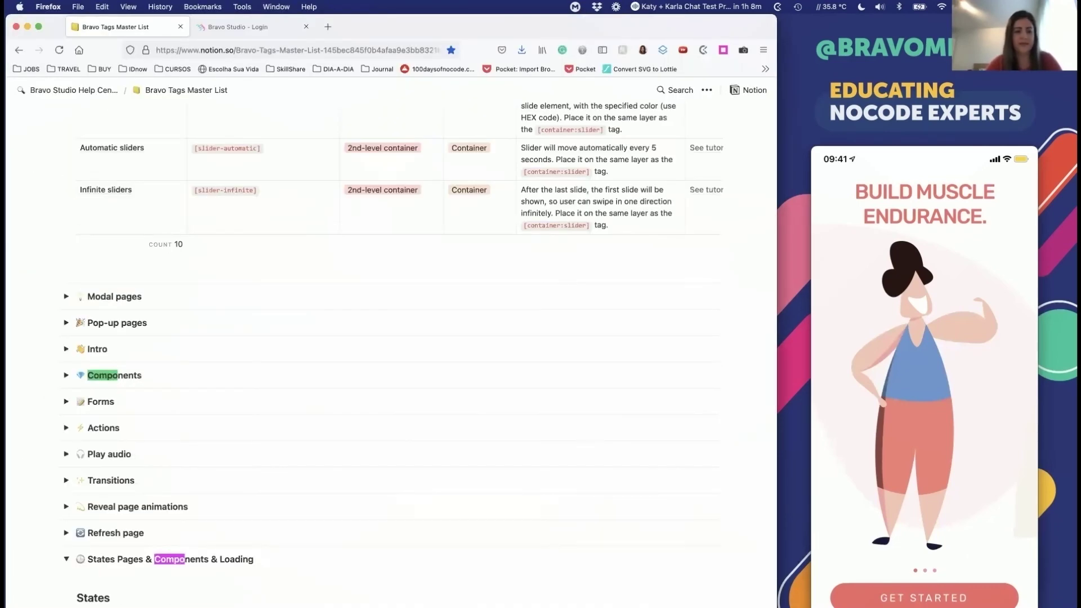
key("Escape")
scroll(317, 299, "up", 20)
left_click(681, 90)
type("lit")
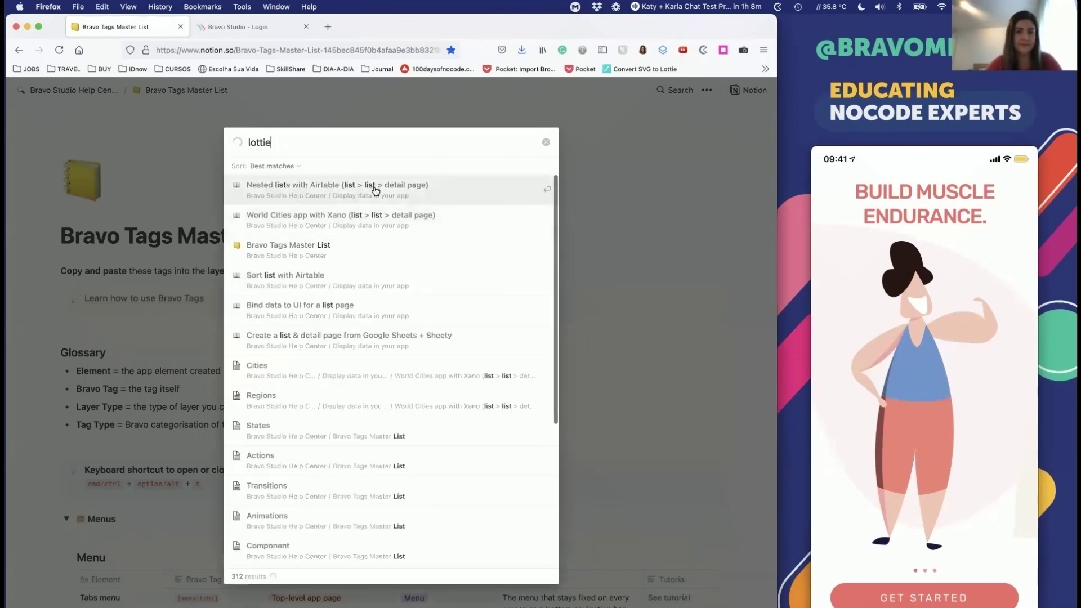
left_click(361, 247)
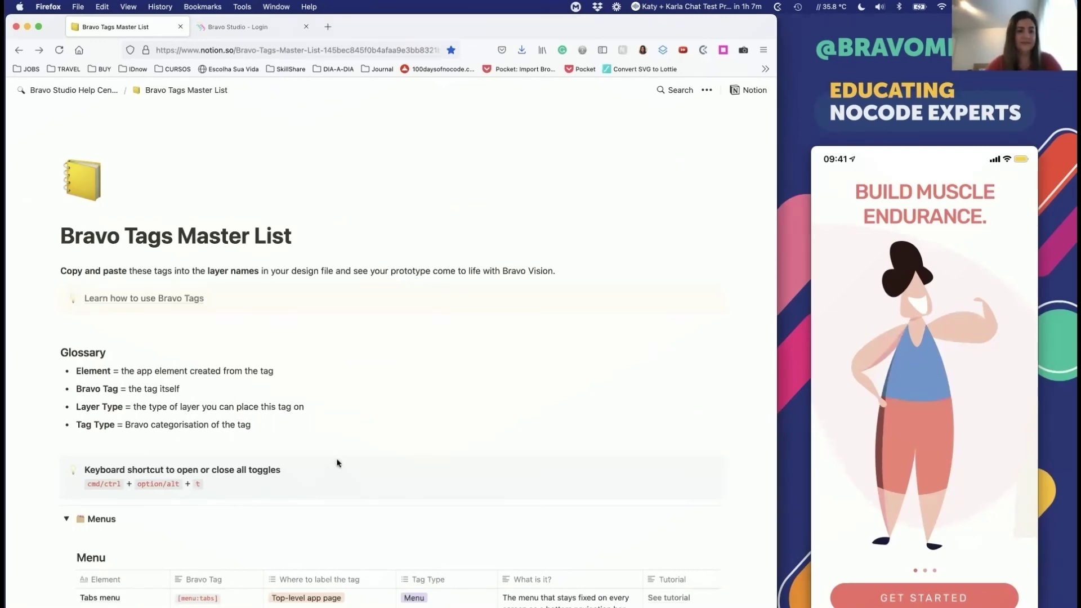
Step: Find 'lotti' in the Components table and inspect the [component:lottie:LOTTIE_JSON_URL] tag
scroll(337, 459, "down", 10)
scroll(337, 460, "down", 15)
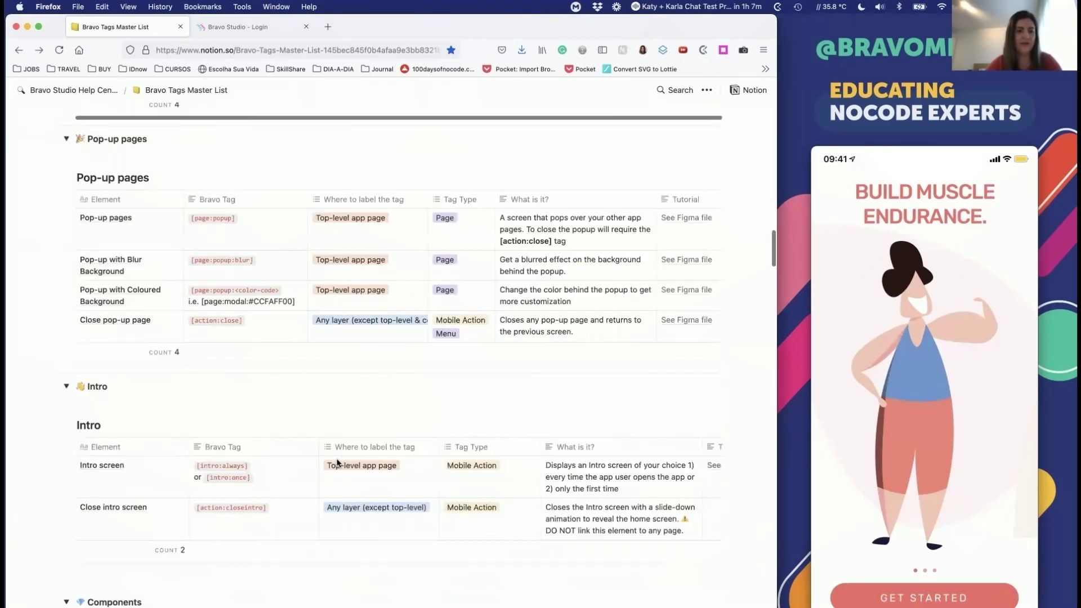
key("super+f")
type("lotti")
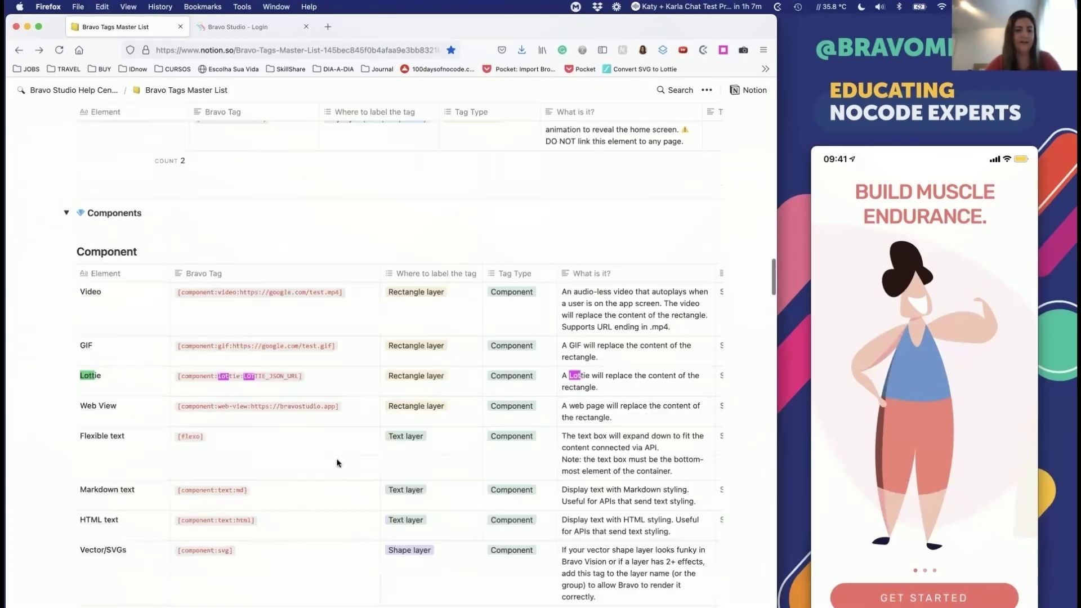
left_click(181, 377)
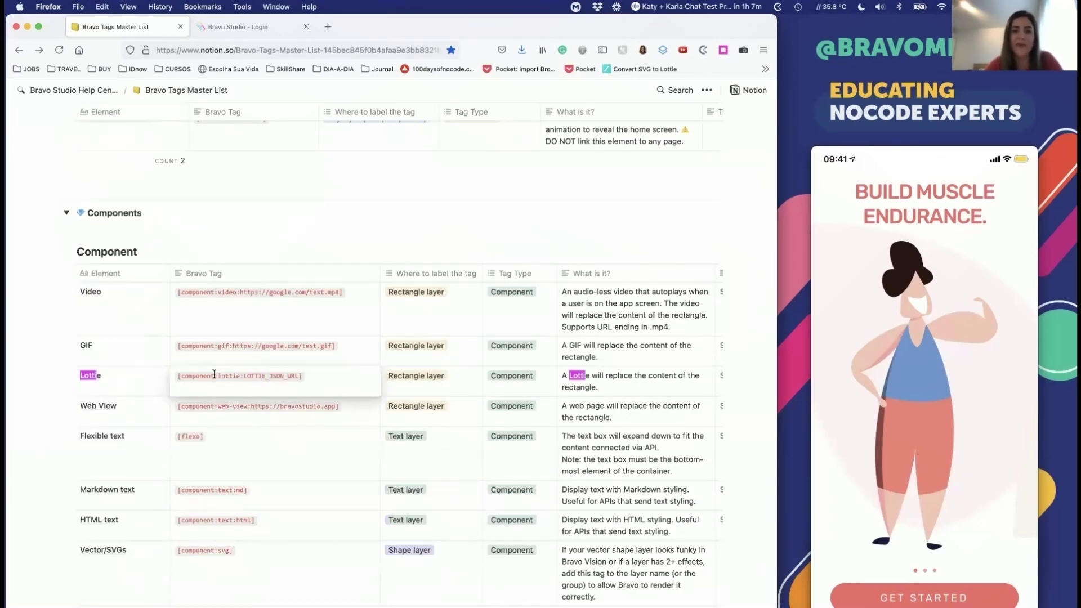
double_click(246, 376)
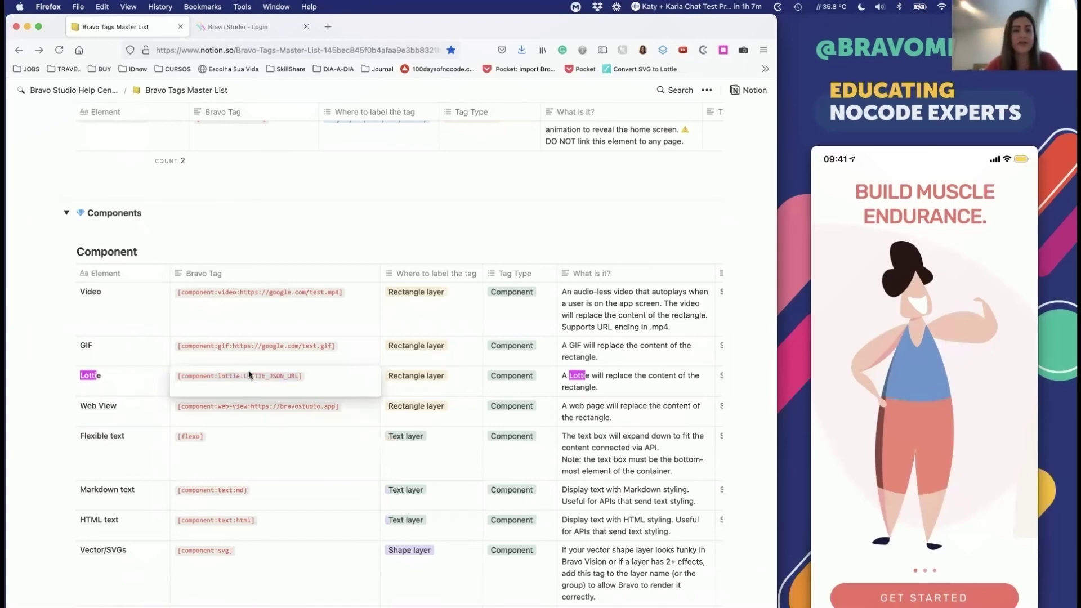
key("super+Tab")
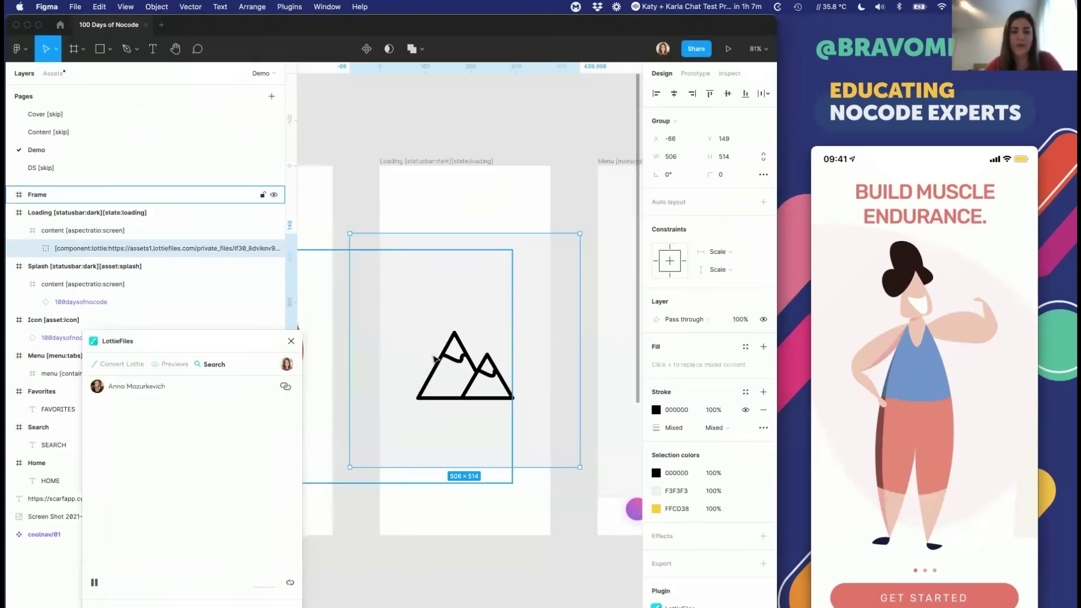
Step: Shrink the lottie animation to about 314 × 319 and centre it in the Loading frame
left_click(434, 338)
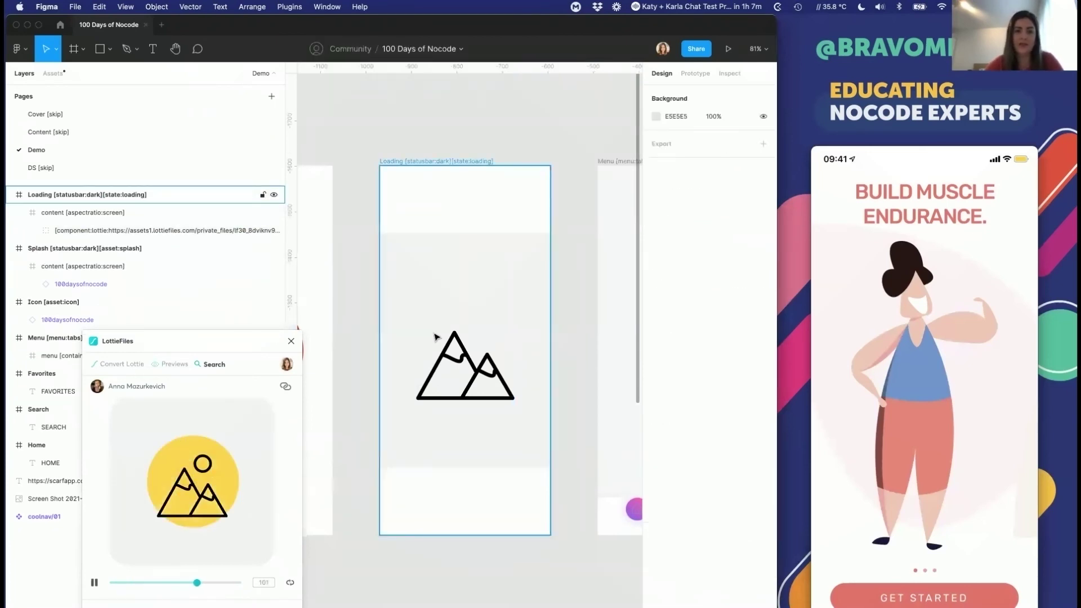
left_click(482, 325)
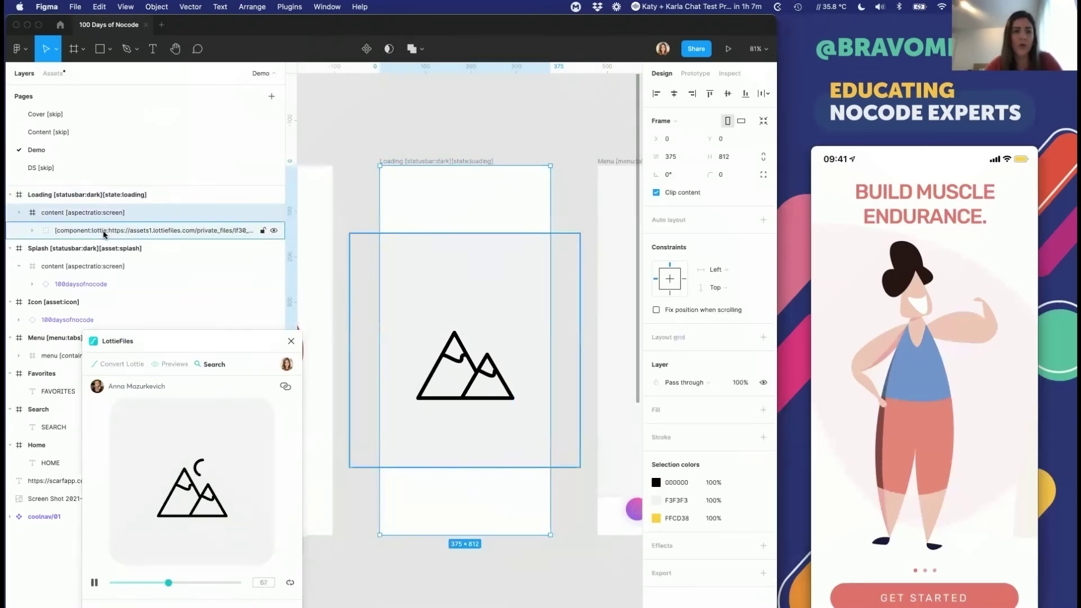
left_click_drag(579, 233, 502, 313)
left_click_drag(441, 376, 484, 328)
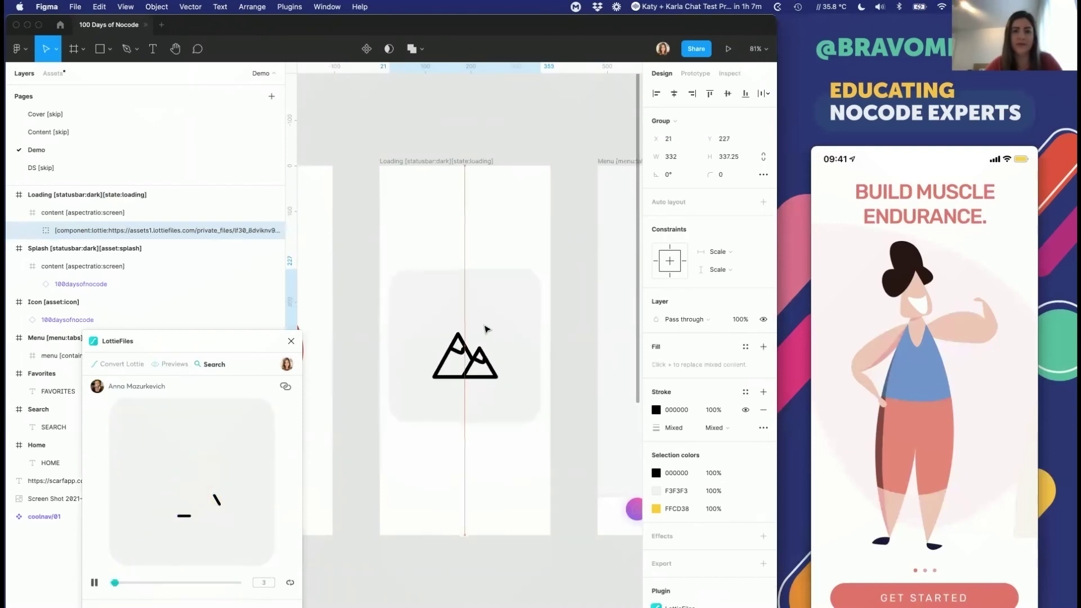
left_click(725, 95)
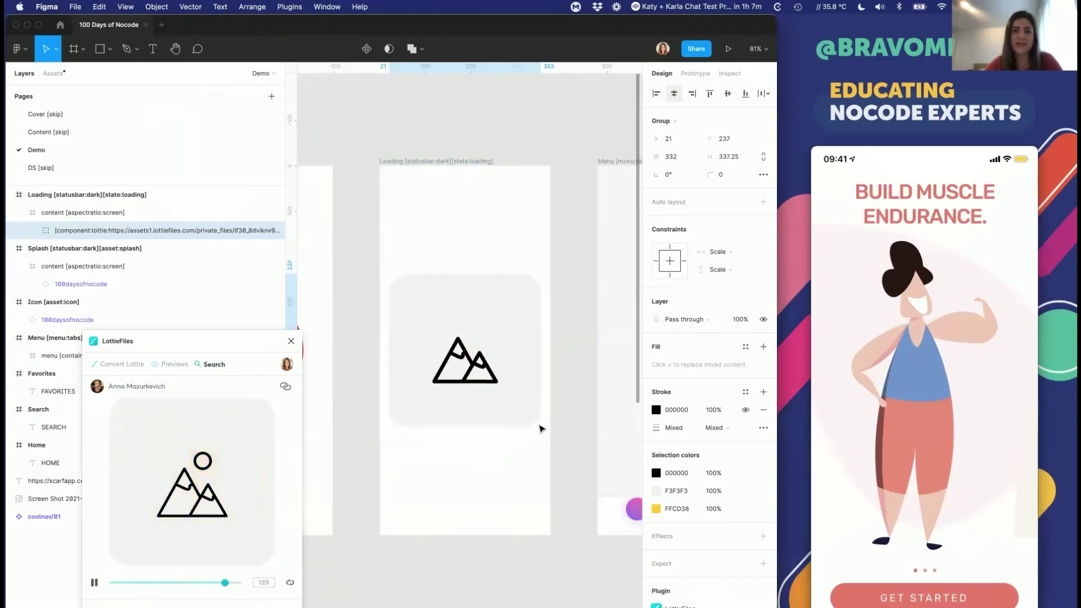
left_click_drag(540, 427, 489, 409)
Step: Close the LottieFiles plugin and bring the Loading, Menu and Home frames into view
key("Escape")
key("Escape")
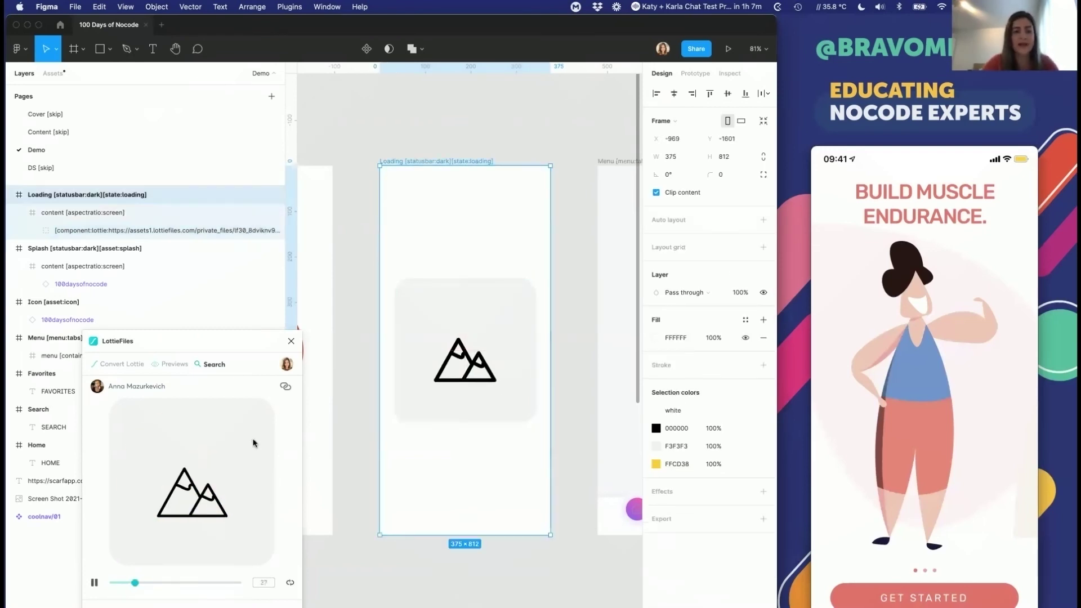
left_click(291, 341)
scroll(467, 350, "right", 5)
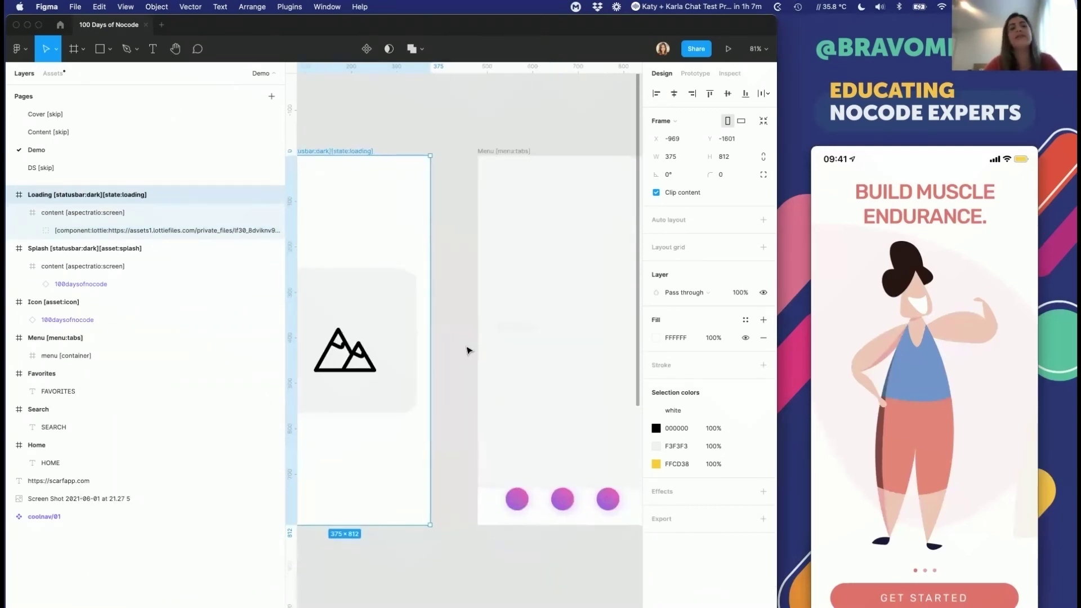
key("Escape")
scroll(455, 327, "left", 3)
Step: Scroll to the coolnav/01 component set and select it to show its six state/icon variants
scroll(455, 327, "down", 5)
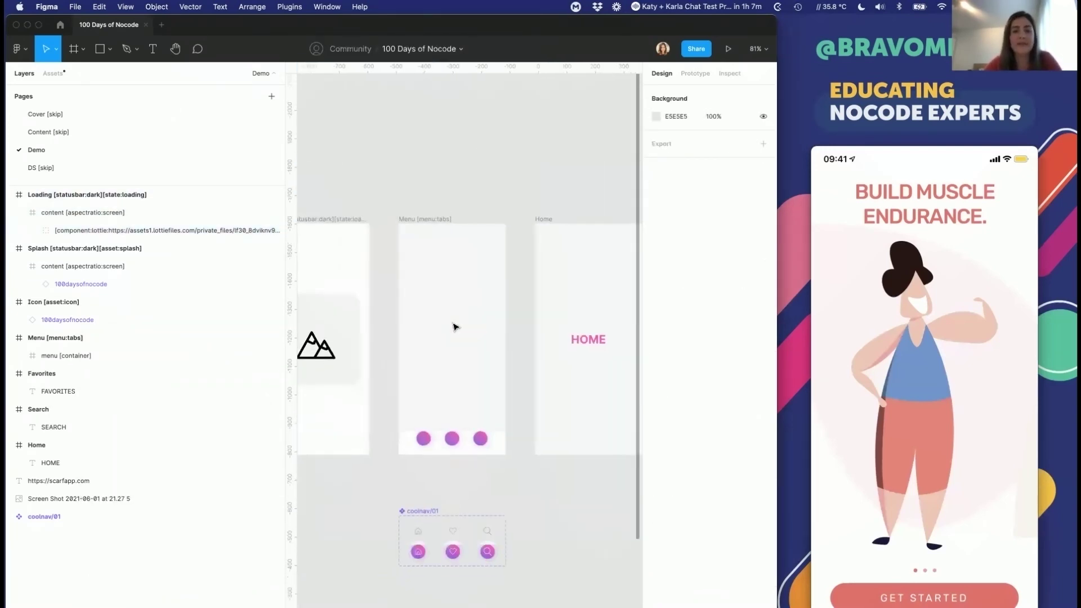
scroll(455, 327, "down", 1)
scroll(454, 324, "left", 2)
scroll(453, 324, "down", 5)
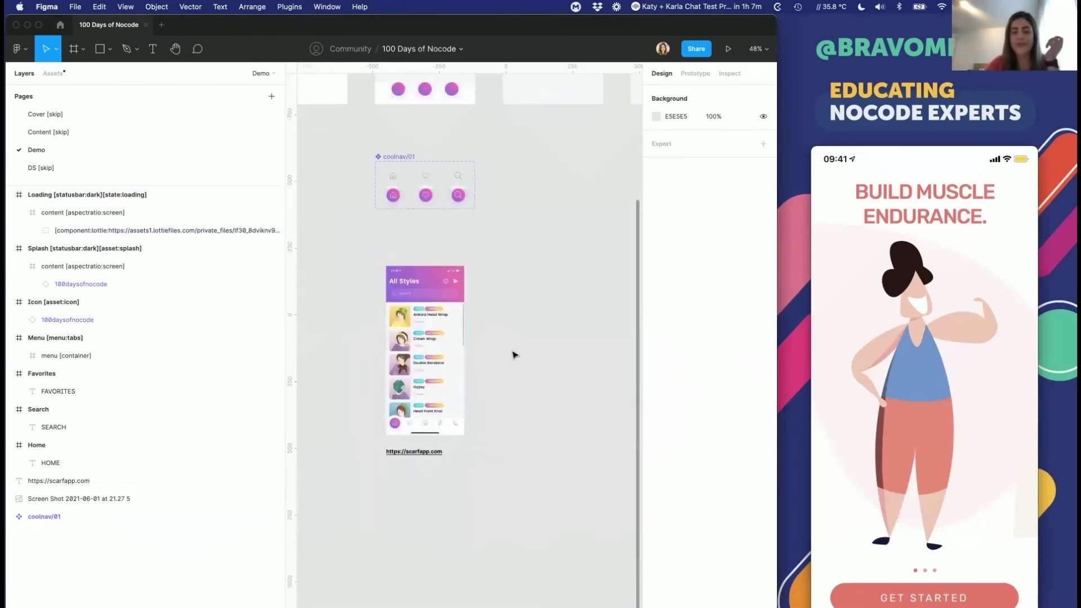
scroll(514, 354, "up", 5)
left_click(377, 359)
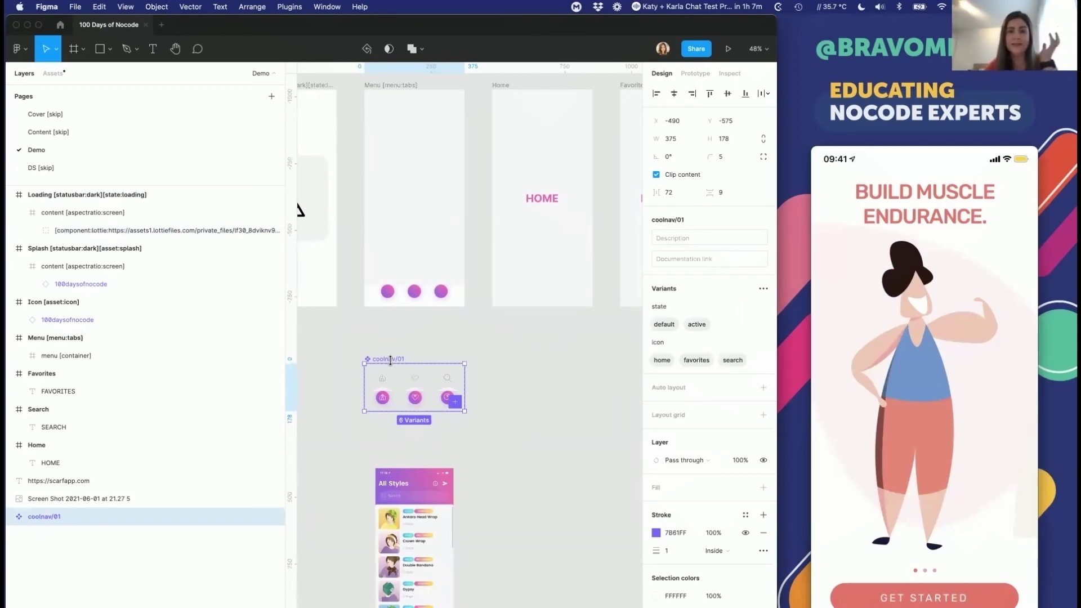
scroll(445, 238, "up", 5)
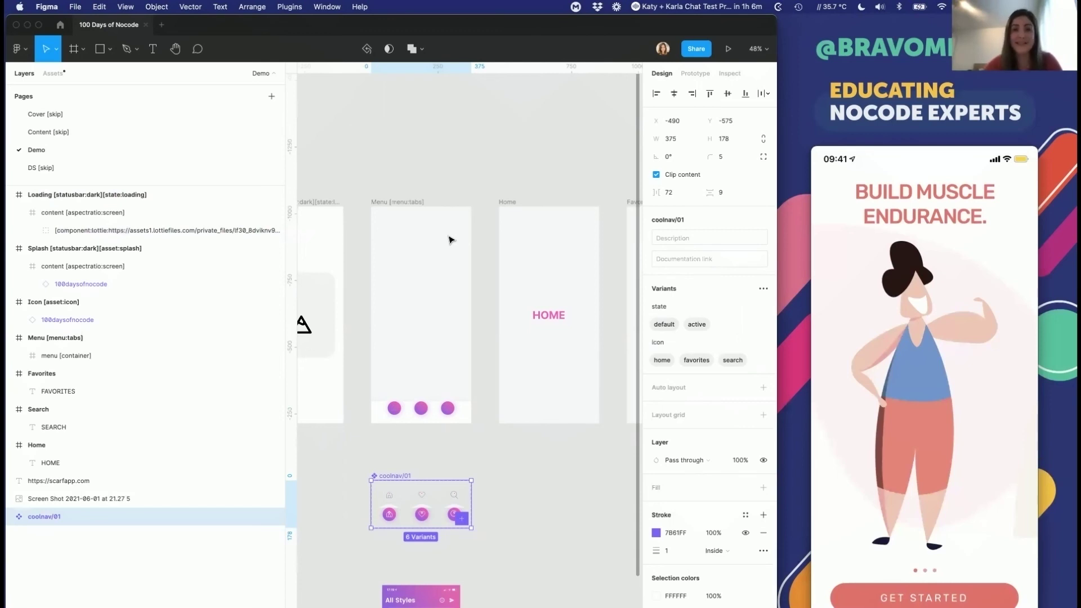
Step: Expand the menu container's search, favorites, home and bg layers, then switch to Notion's Bravo tags
left_click(400, 412)
left_click(69, 354)
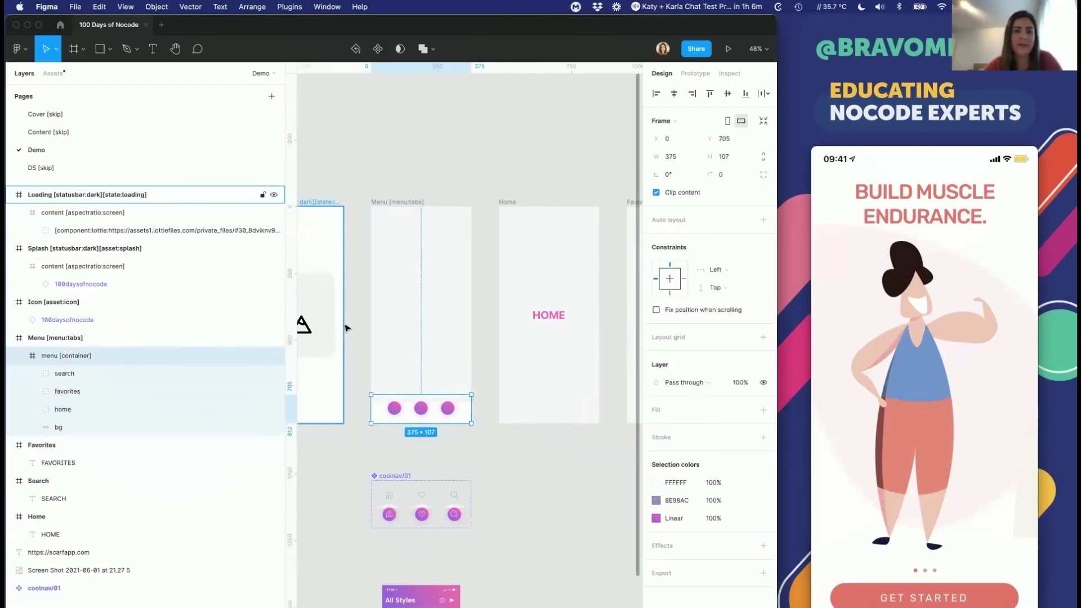
scroll(345, 328, "up", 3)
key("Escape")
left_click(418, 104)
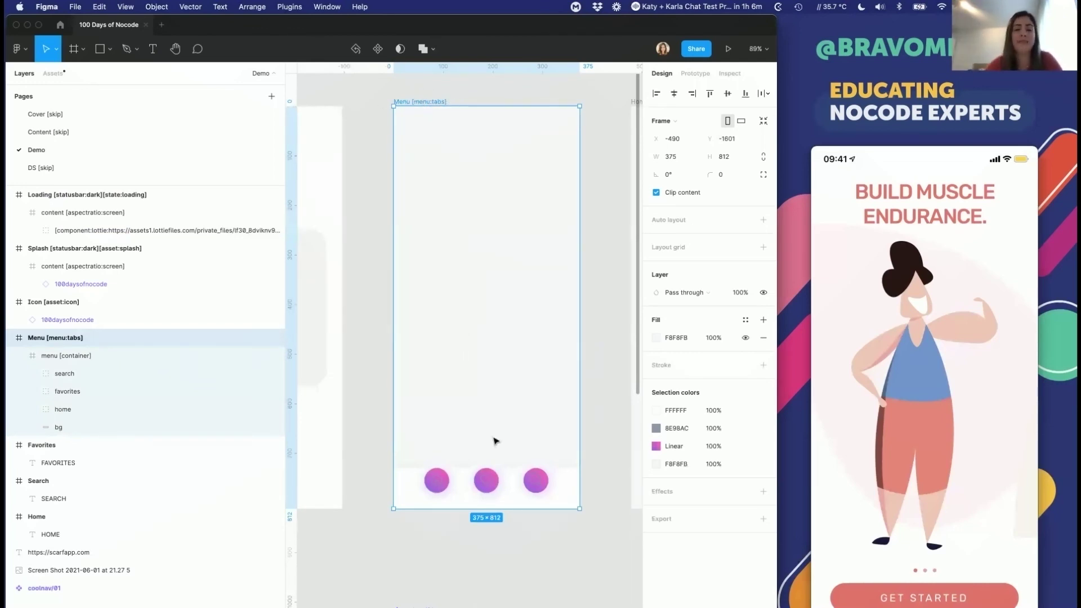
left_click(437, 485)
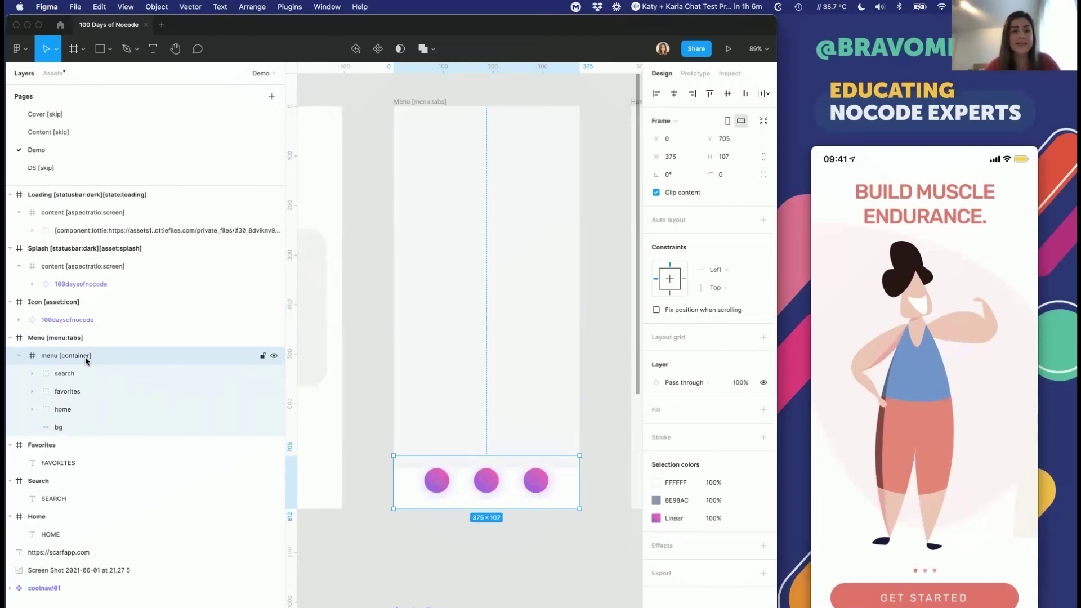
key("super+Tab")
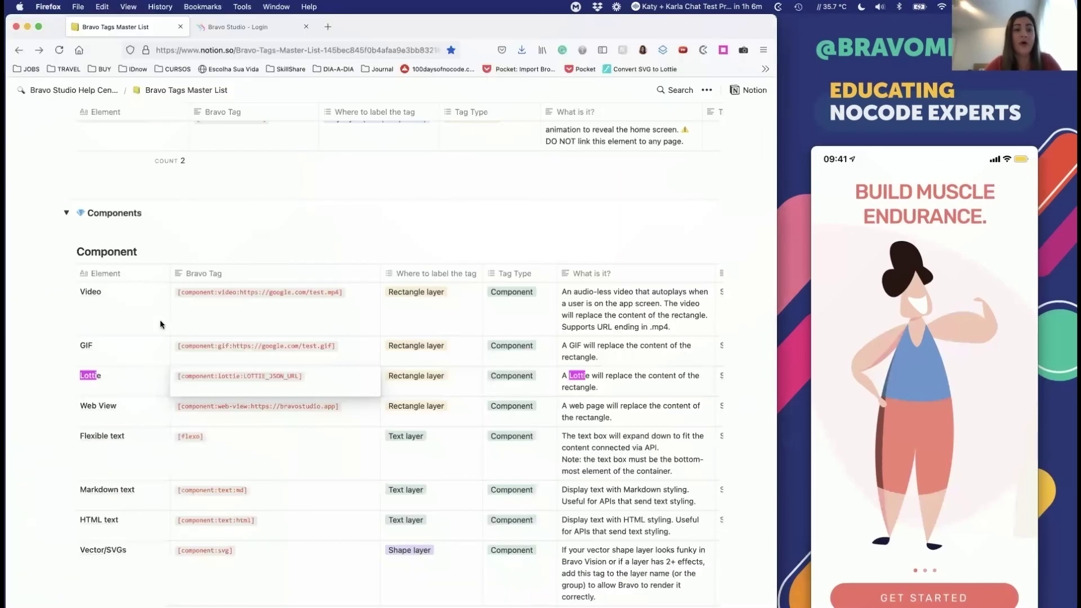
Step: Scroll to the Containers table and highlight [container]'s description as the wrapper of list sections
scroll(224, 238, "up", 20)
scroll(225, 238, "up", 20)
scroll(224, 238, "down", 5)
scroll(226, 234, "down", 2)
left_click_drag(76, 228, 286, 243)
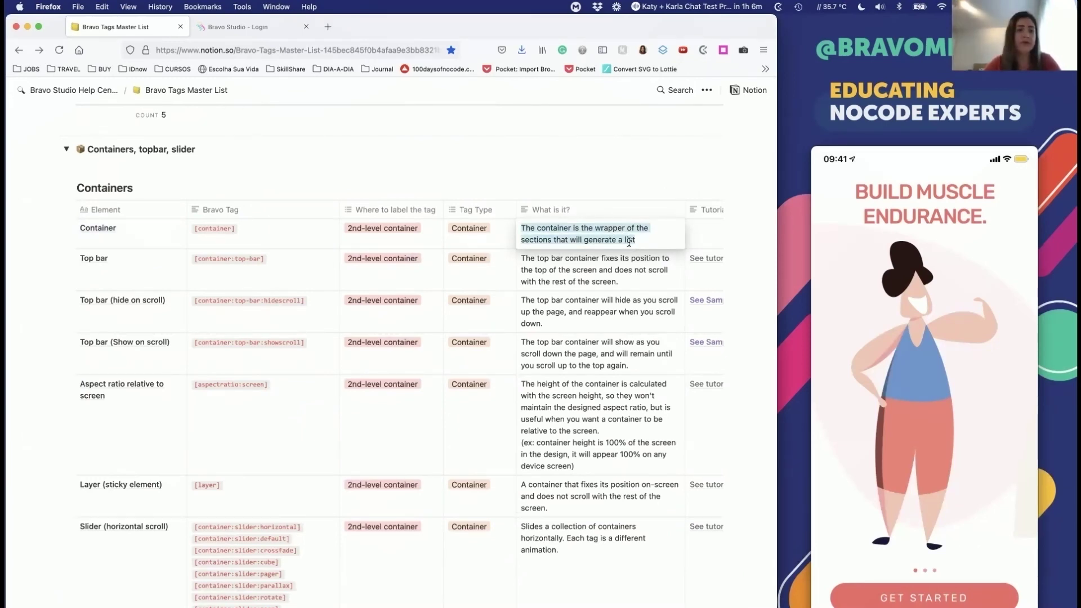
left_click(629, 243)
Step: Back in Figma, select the active home, favorites and search buttons and open their F15B65 linear gradient
key("super+Tab")
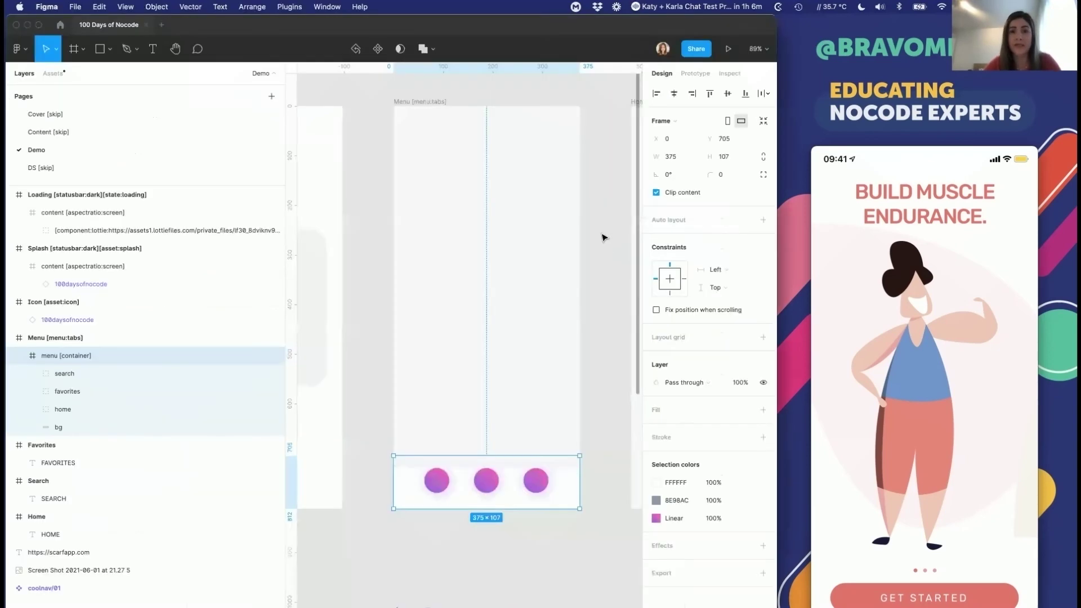
scroll(601, 255, "right", 2)
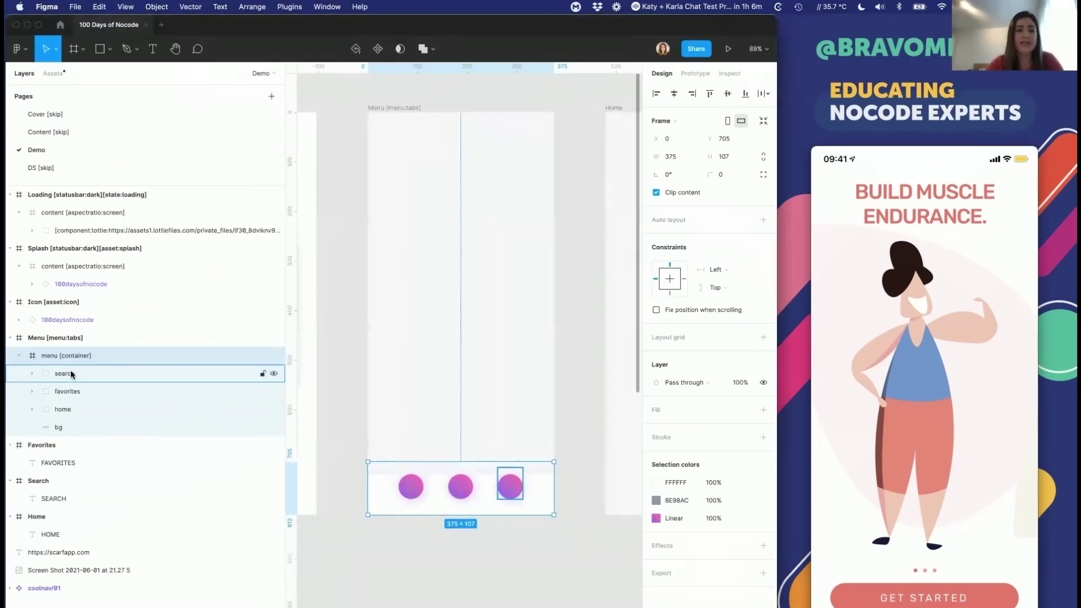
left_click(69, 391)
left_click(68, 409)
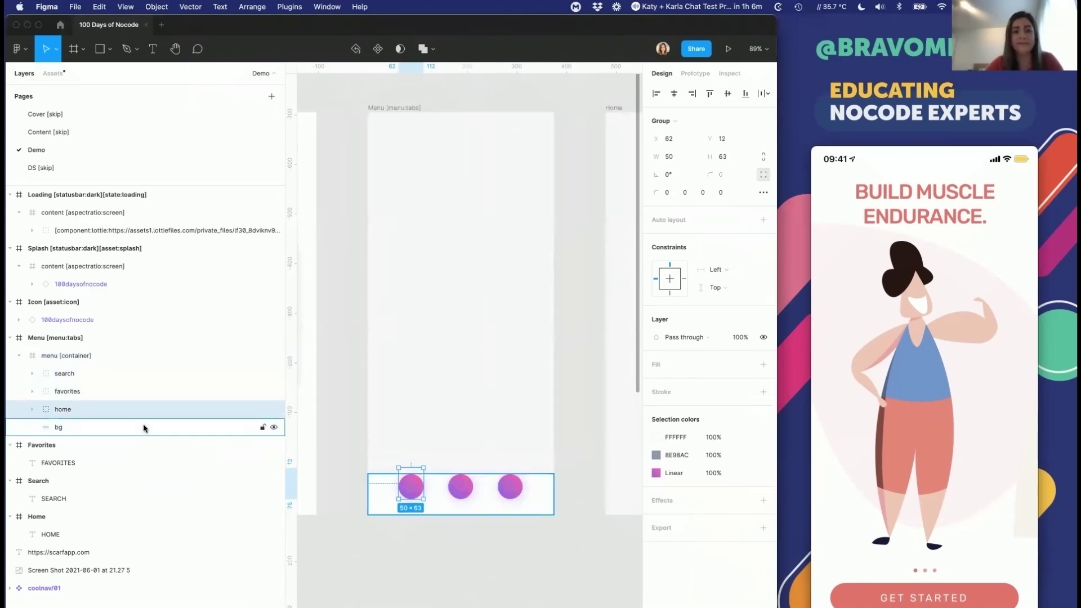
scroll(418, 497, "down", 5)
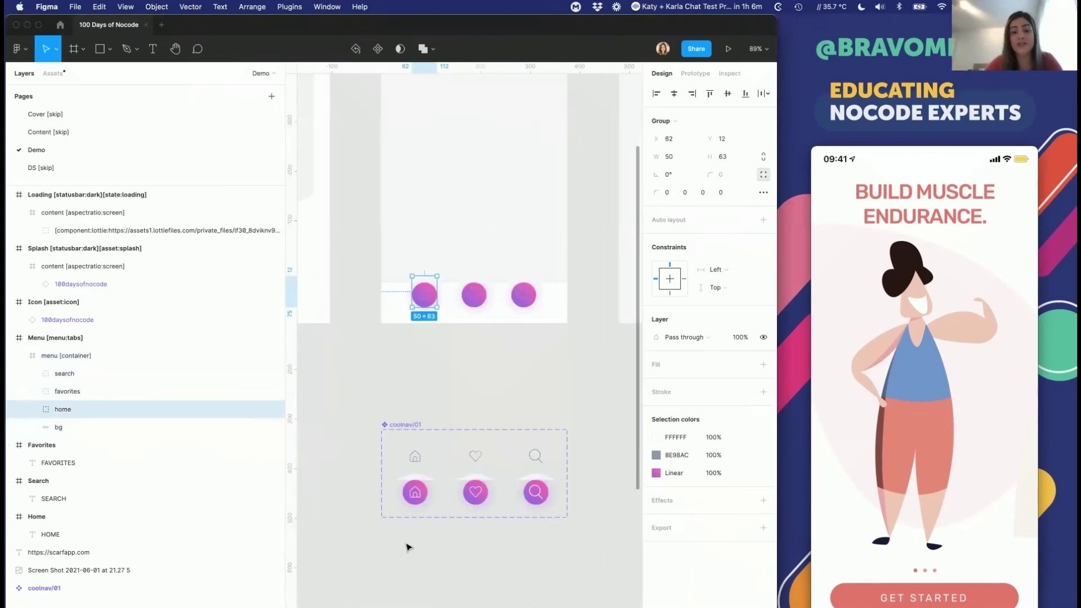
left_click(416, 492)
left_click(477, 490, "shift")
left_click(537, 492, "shift")
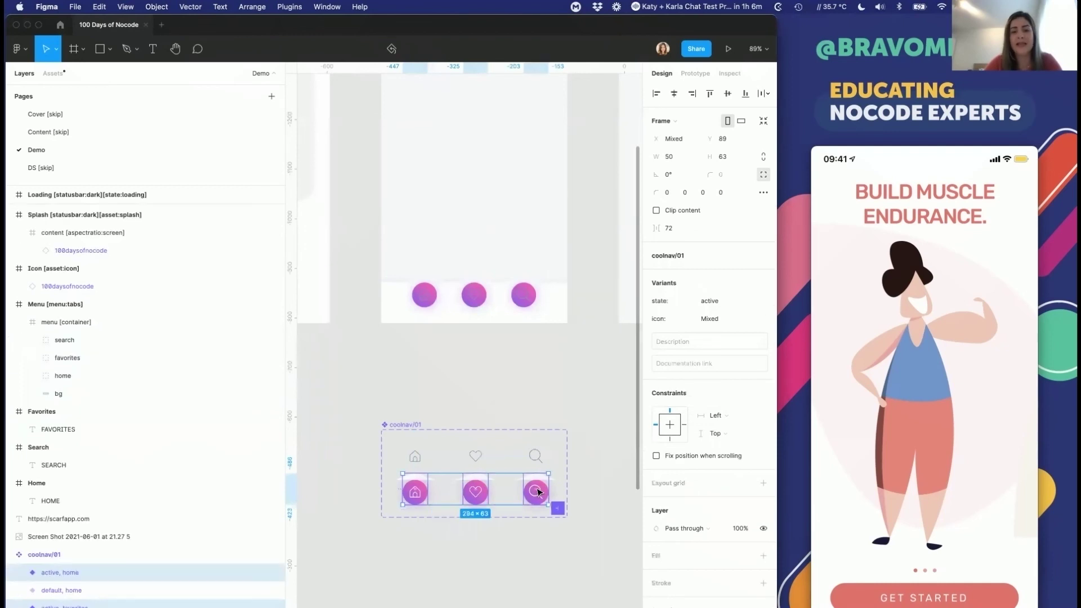
left_click(730, 605)
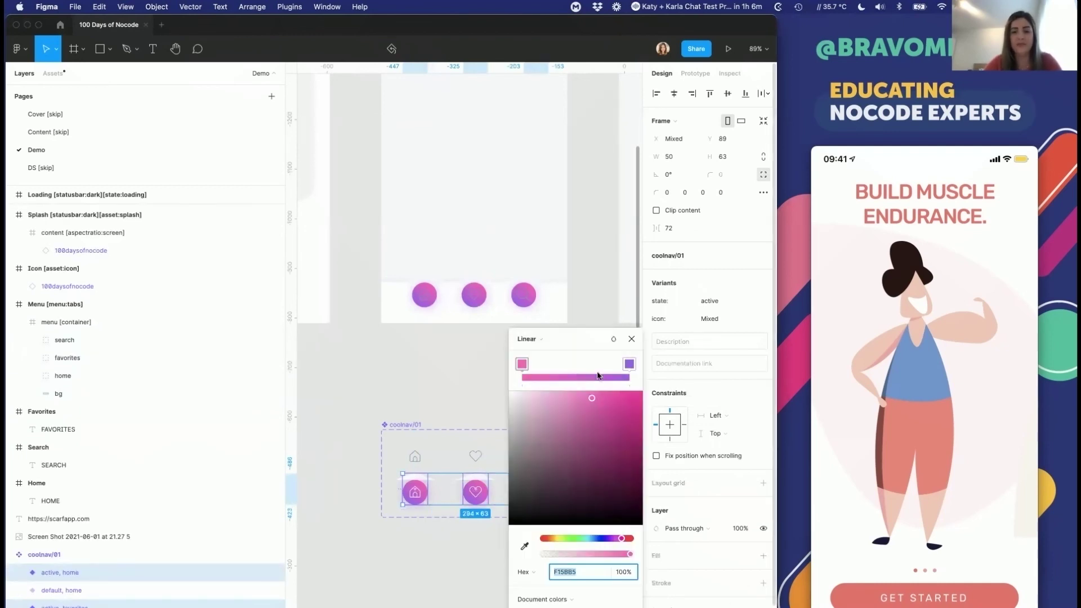
Step: Switch the active buttons' fill to Solid and eyedrop the splash circle's red CF4532
left_click(532, 339)
left_click(538, 321)
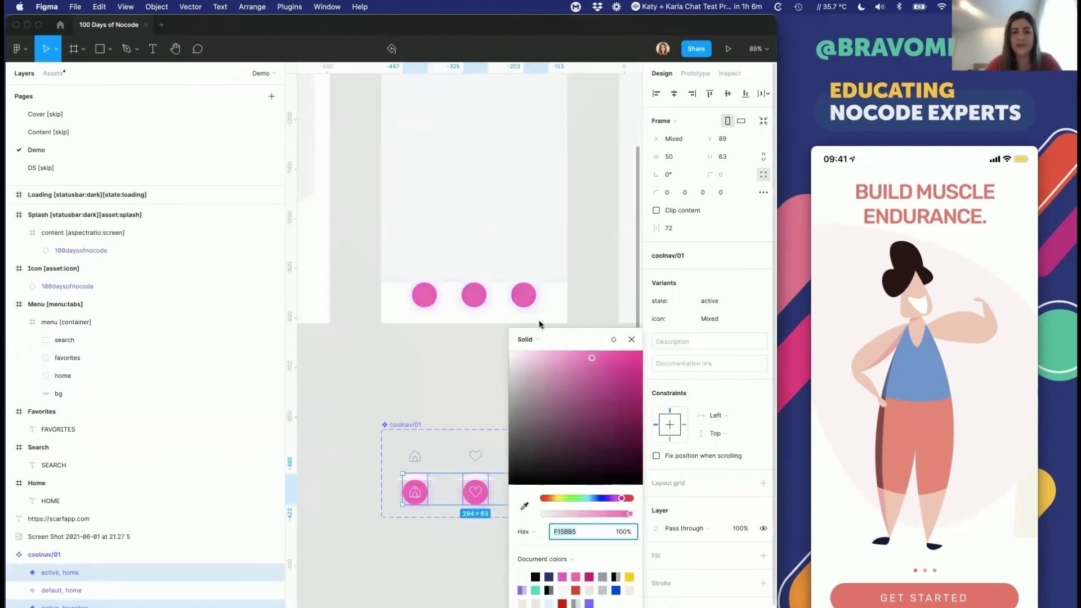
left_click(523, 506)
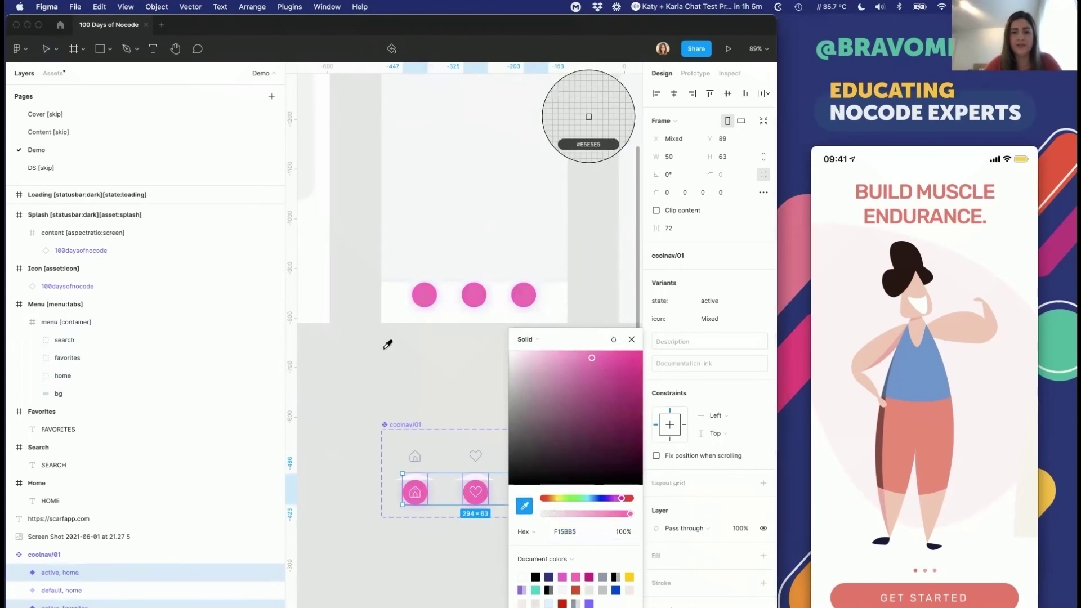
scroll(386, 345, "down", 5)
left_click(386, 217)
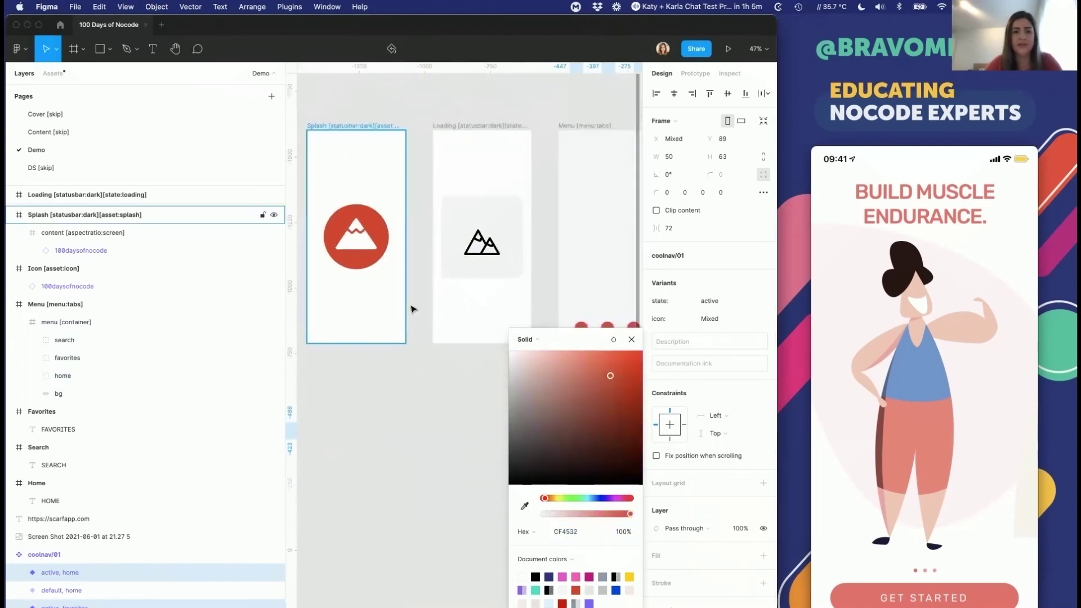
left_click(420, 442)
Step: Select the menu container to check its buttons now use the red fill
scroll(421, 444, "right", 3)
scroll(421, 445, "down", 1)
scroll(422, 444, "down", 1)
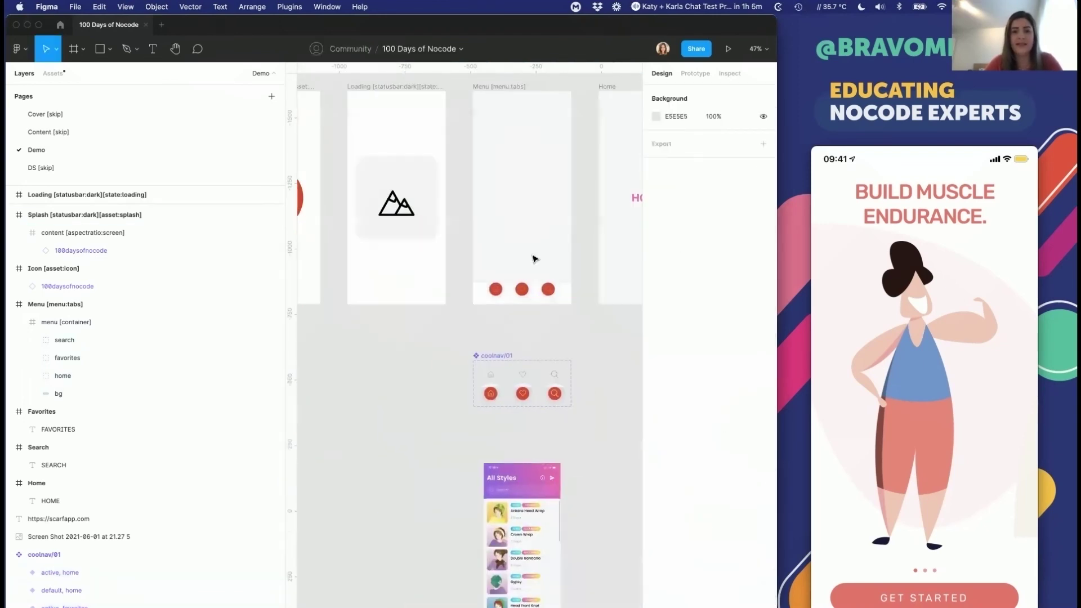
scroll(521, 292, "up", 5, "ctrl")
scroll(524, 296, "down", 2, "ctrl")
left_click(521, 292)
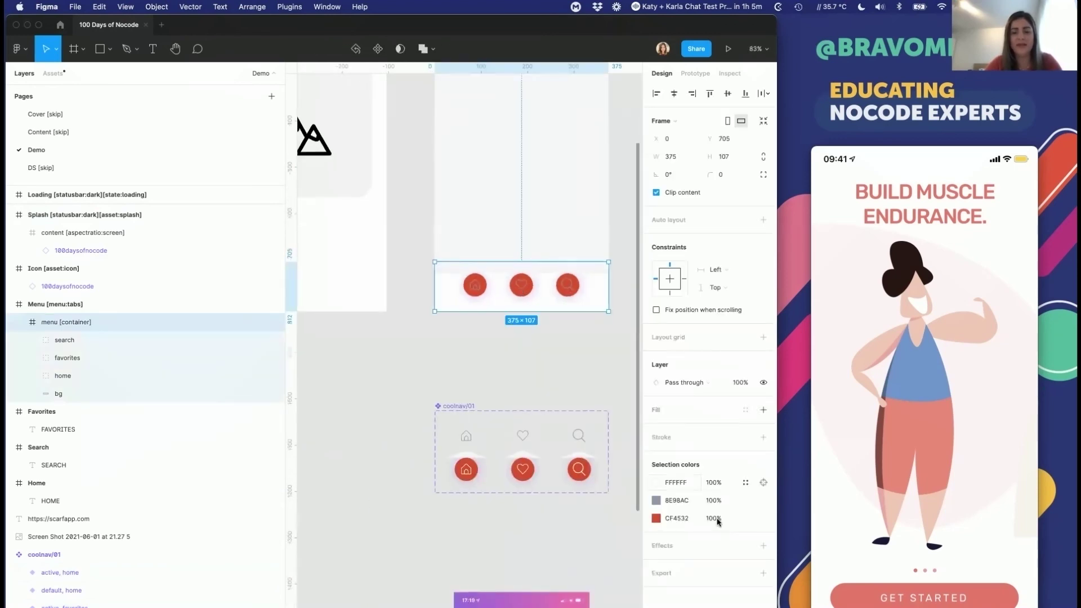
Step: Expand the search, favorites and home groups and select the active home variant in coolnav/01
left_click(87, 342)
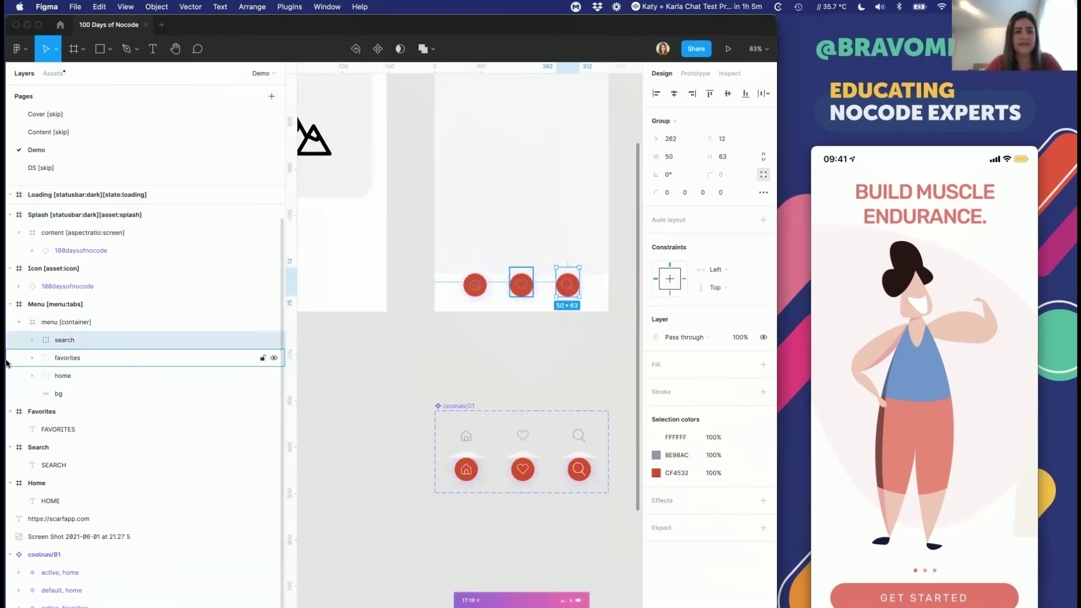
left_click(32, 340)
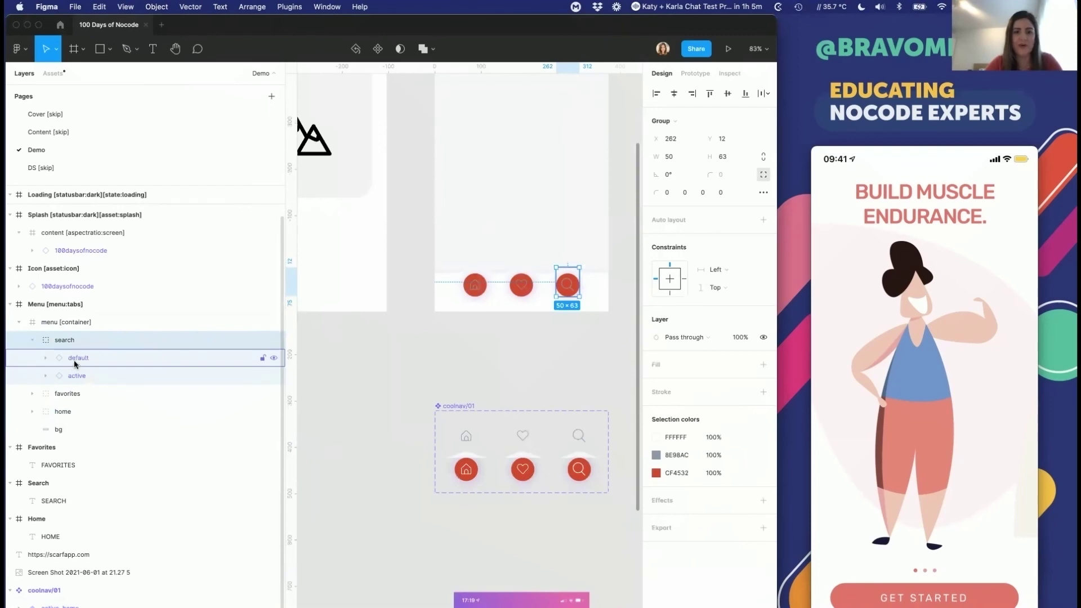
left_click(76, 376)
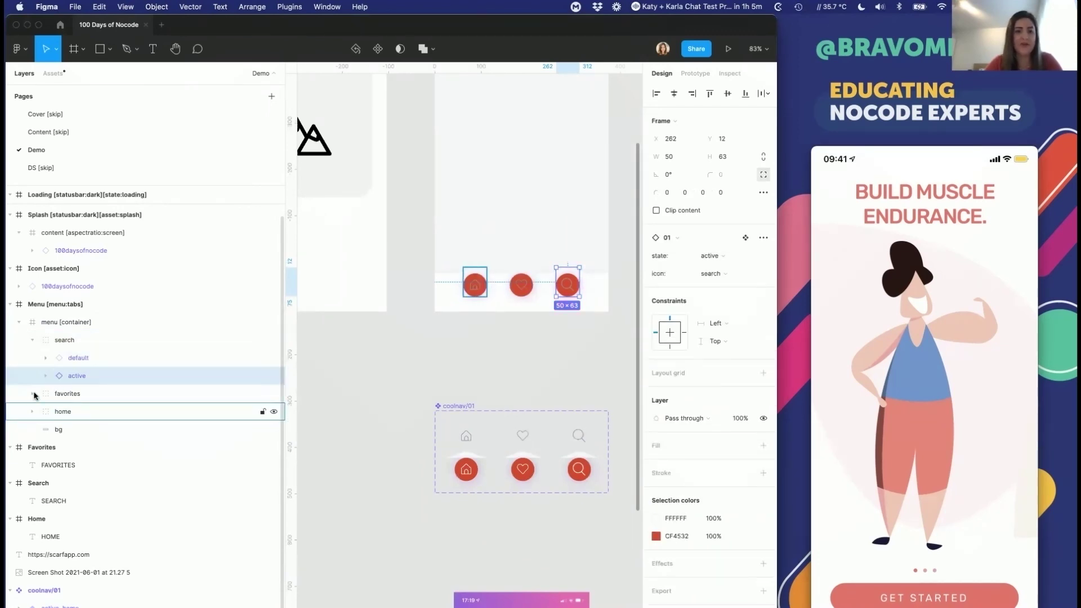
left_click(32, 394)
left_click(32, 447)
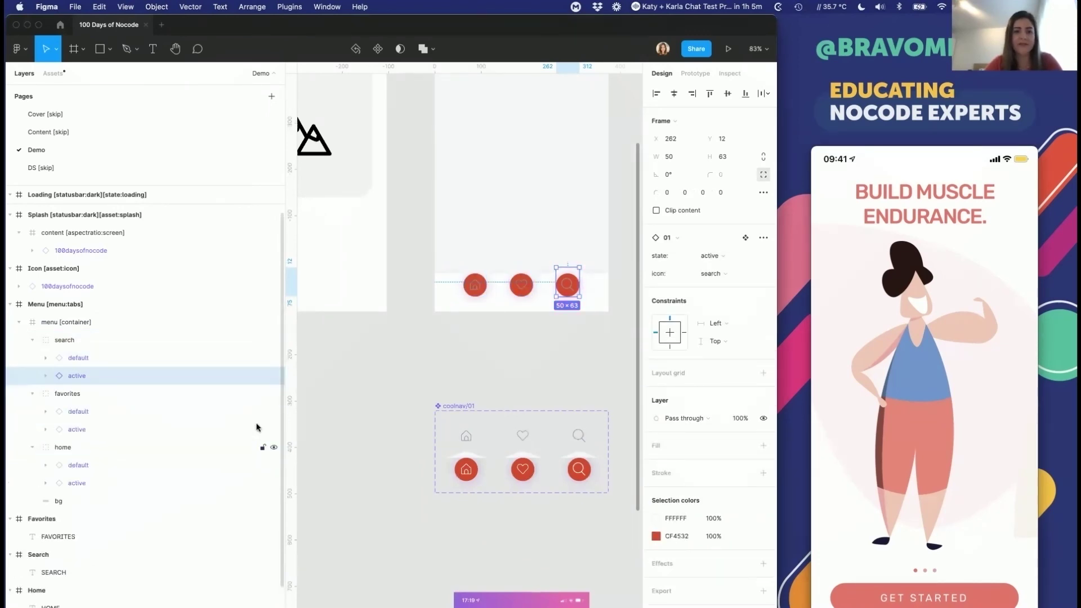
left_click(466, 469)
scroll(467, 465, "up", 5)
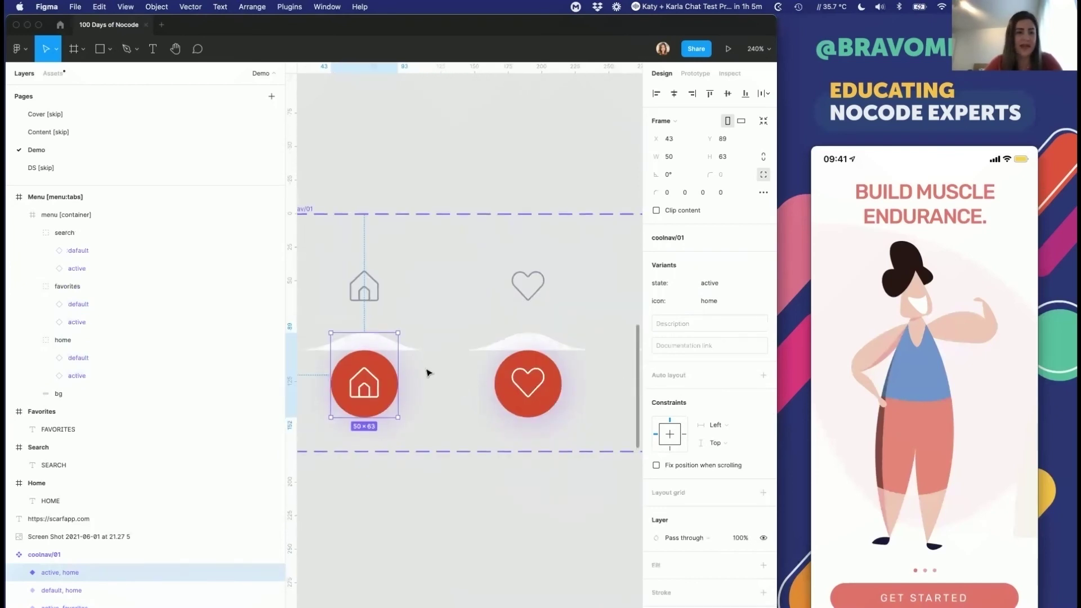
scroll(406, 397, "down", 3)
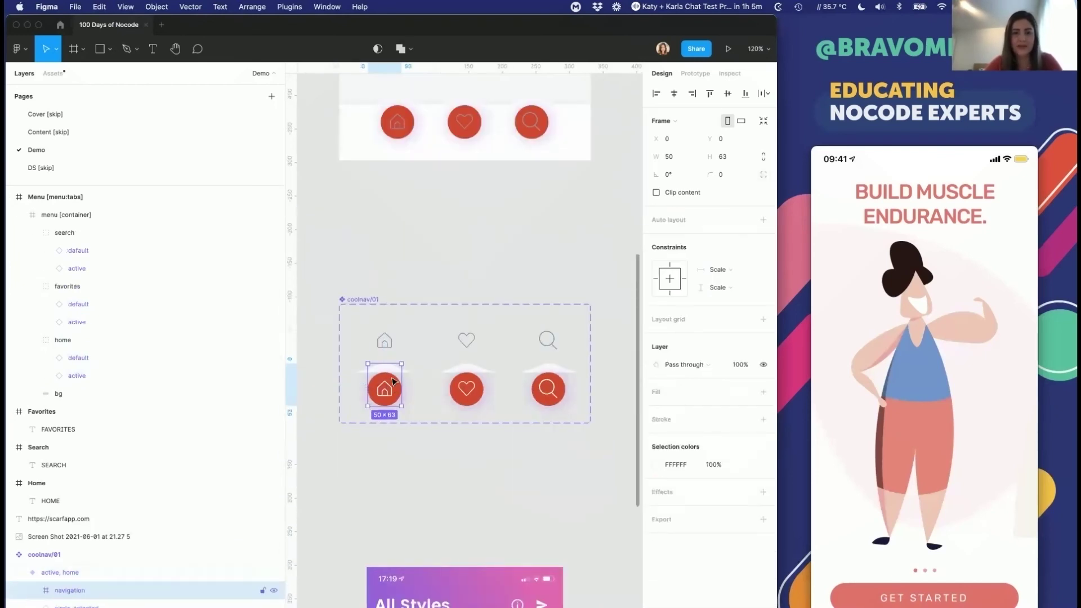
scroll(393, 381, "down", 5)
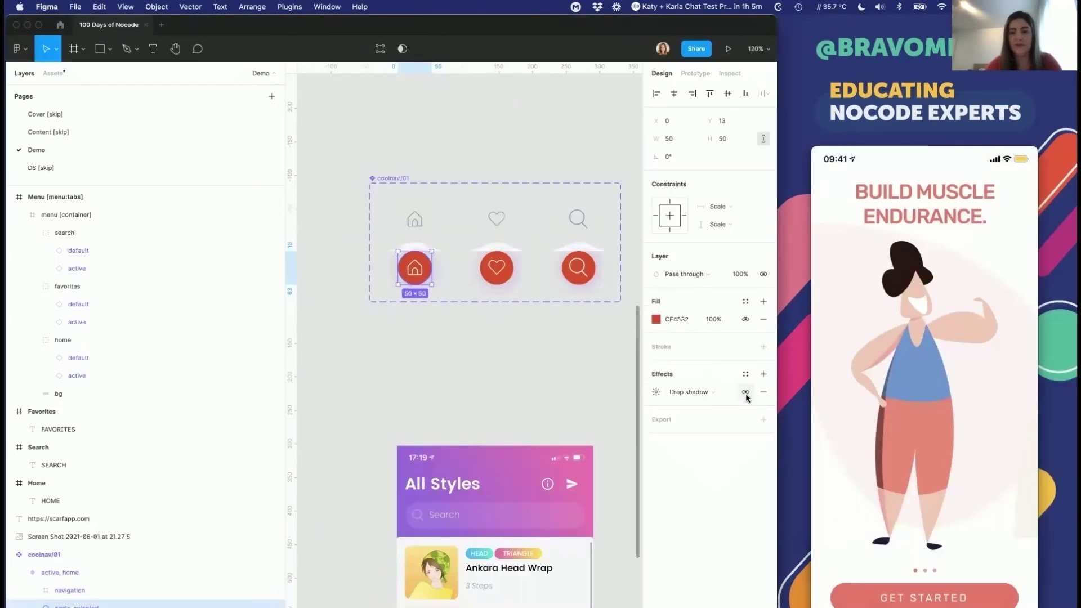
Step: Set the home circle's drop shadow colour to grey 666666
left_click(764, 392)
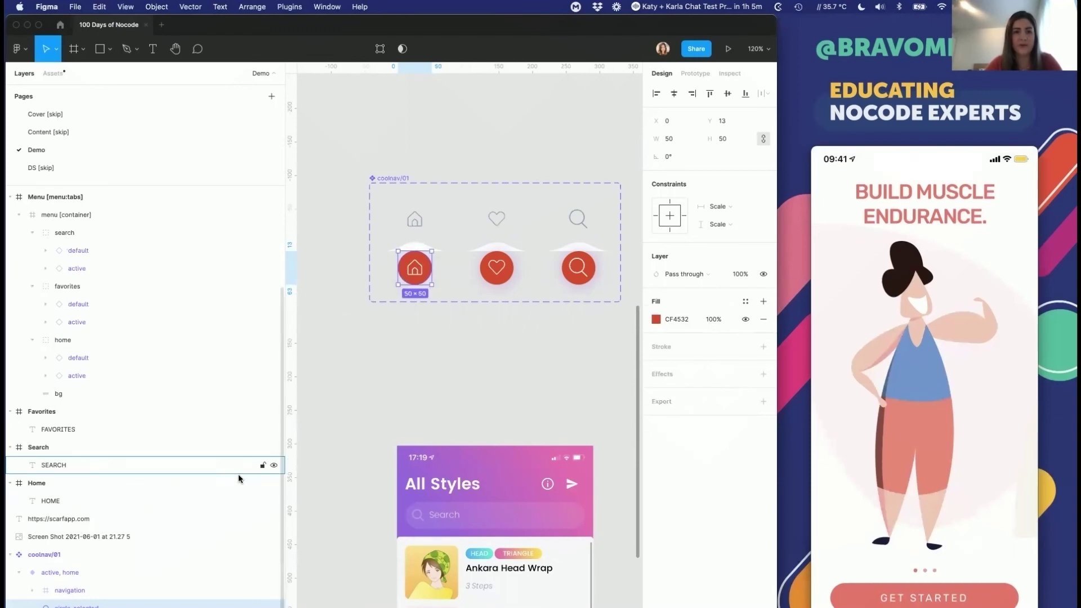
scroll(141, 590, "up", 2)
key("ctrl+z")
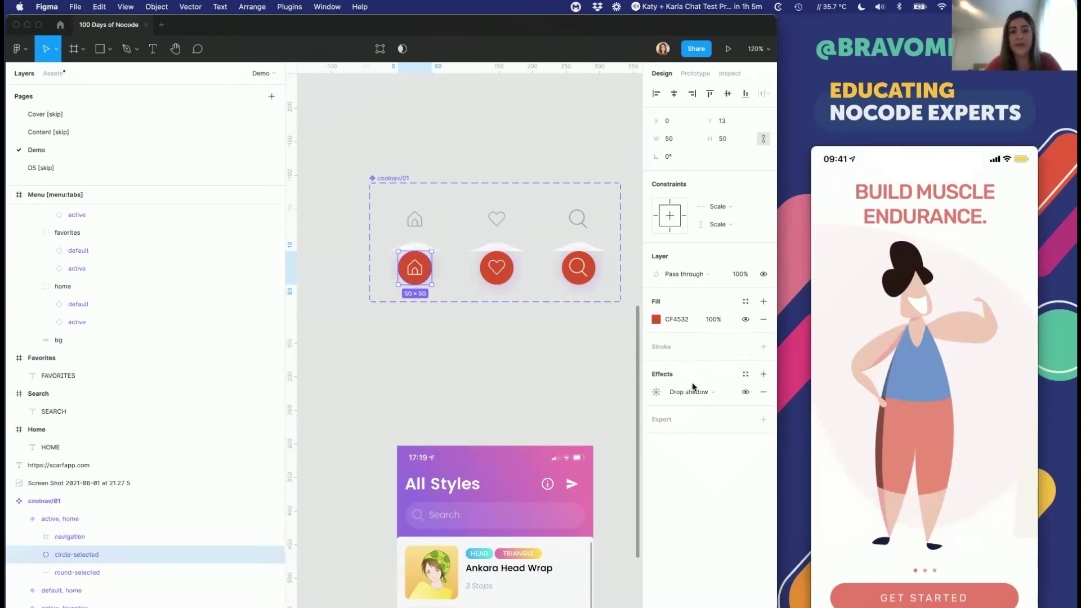
left_click(656, 392)
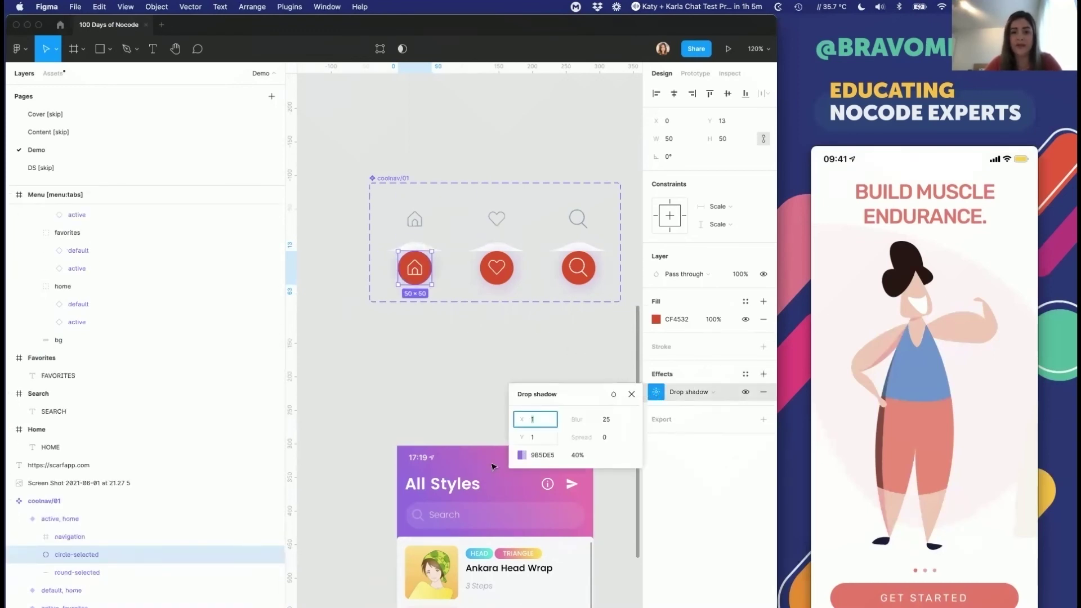
left_click(521, 456)
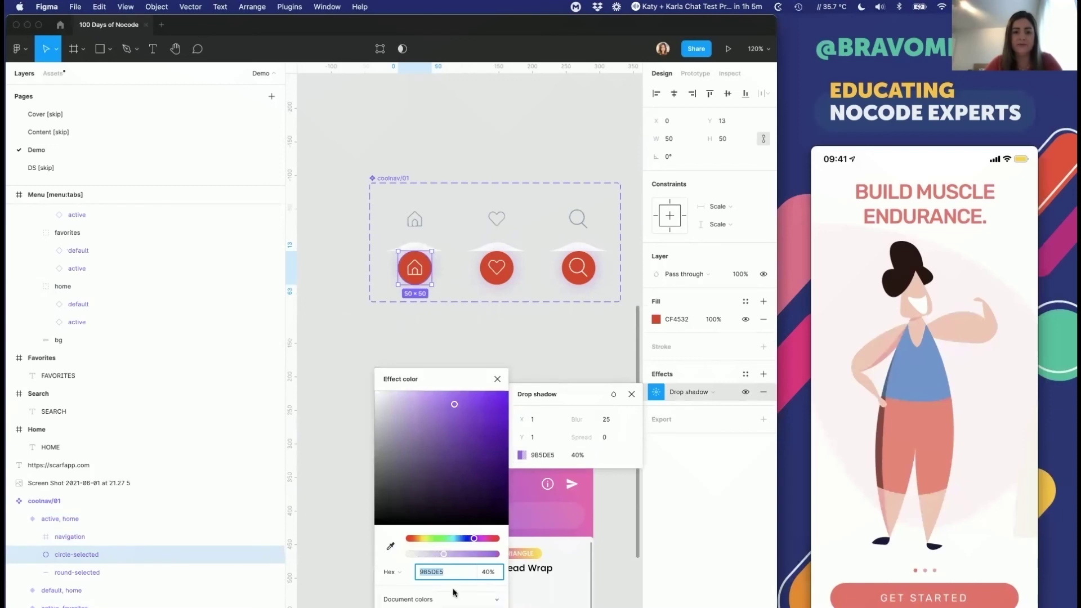
type("6666")
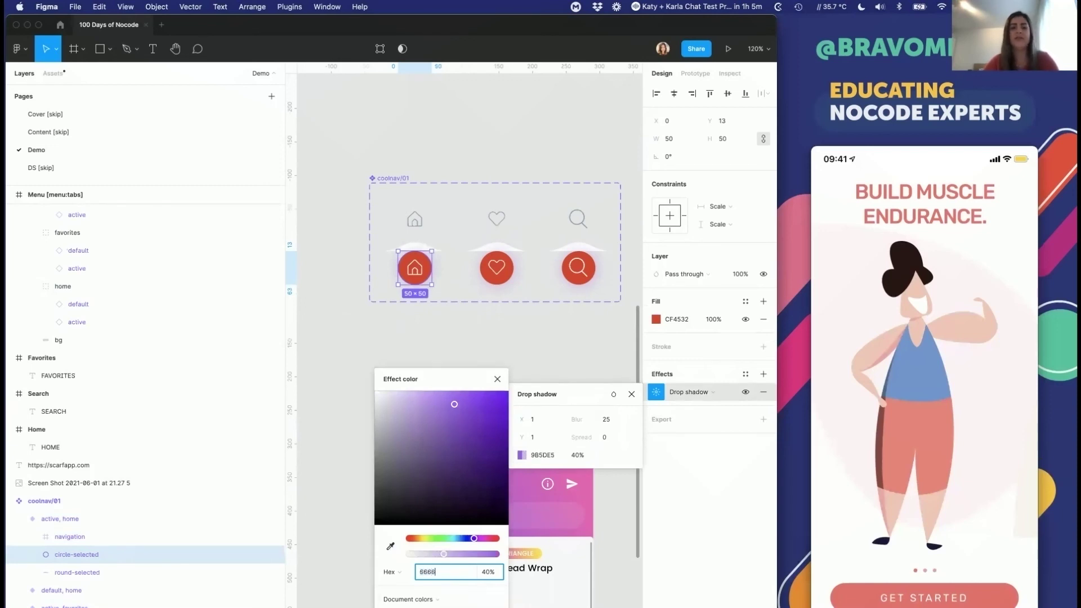
type("66")
key("Return")
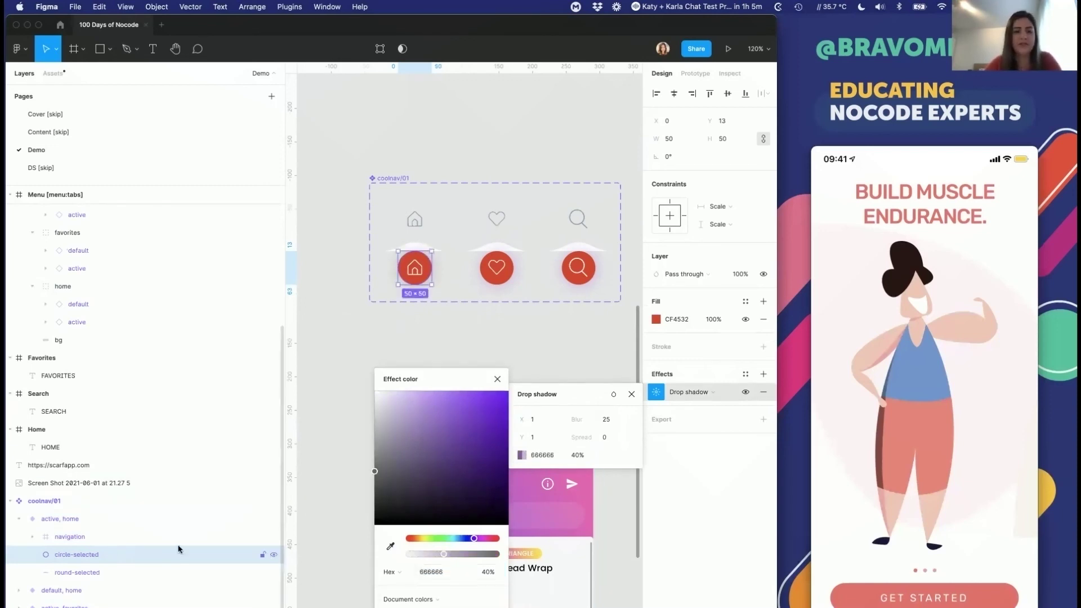
Step: Set the heart circle's drop shadow colour to grey 666666
left_click(498, 262)
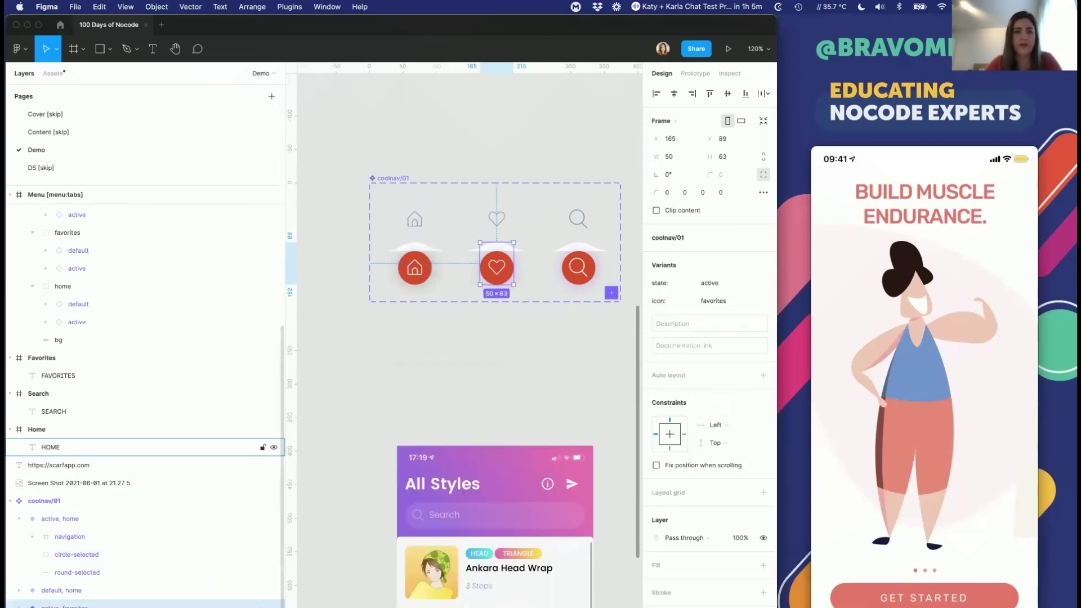
scroll(72, 585, "down", 2)
left_click(72, 589)
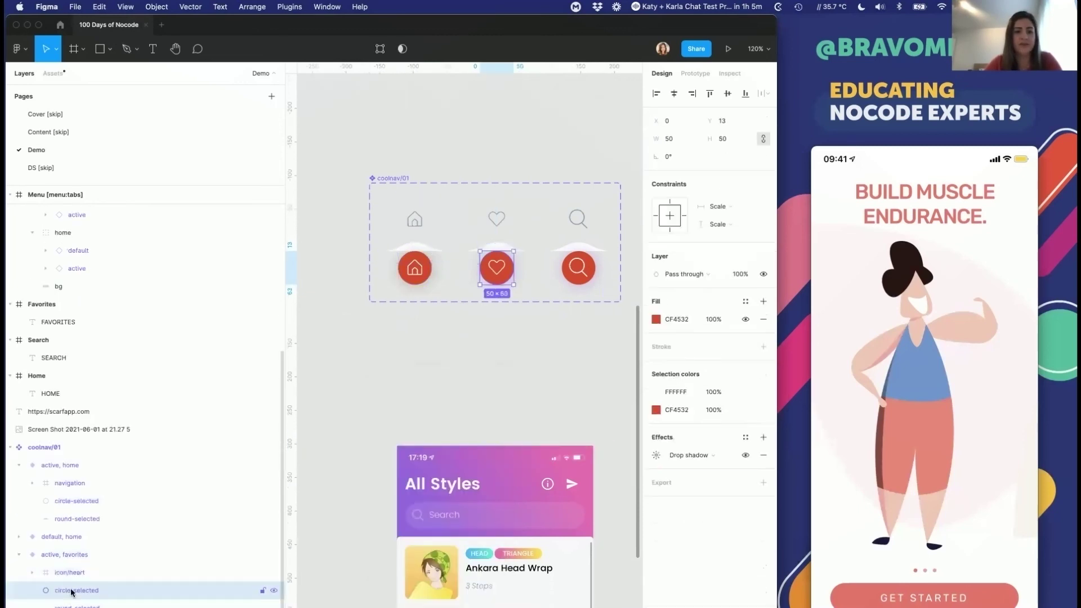
left_click(656, 392)
left_click(540, 455)
type("66")
key("Return")
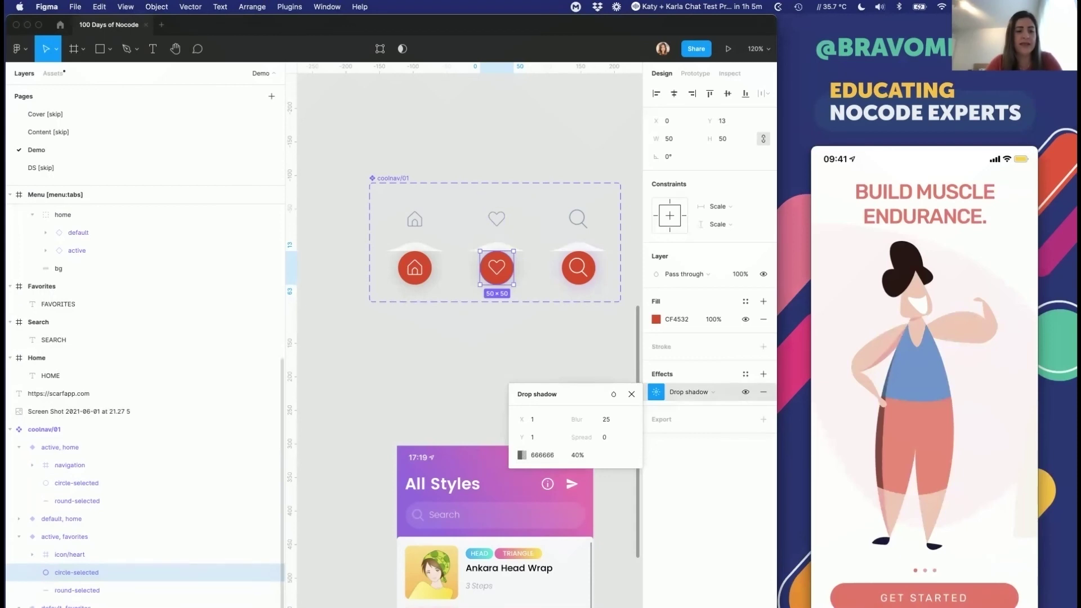
Step: Set the search circle's drop shadow colour to grey 666666 and close the settings
scroll(79, 585, "down", 2)
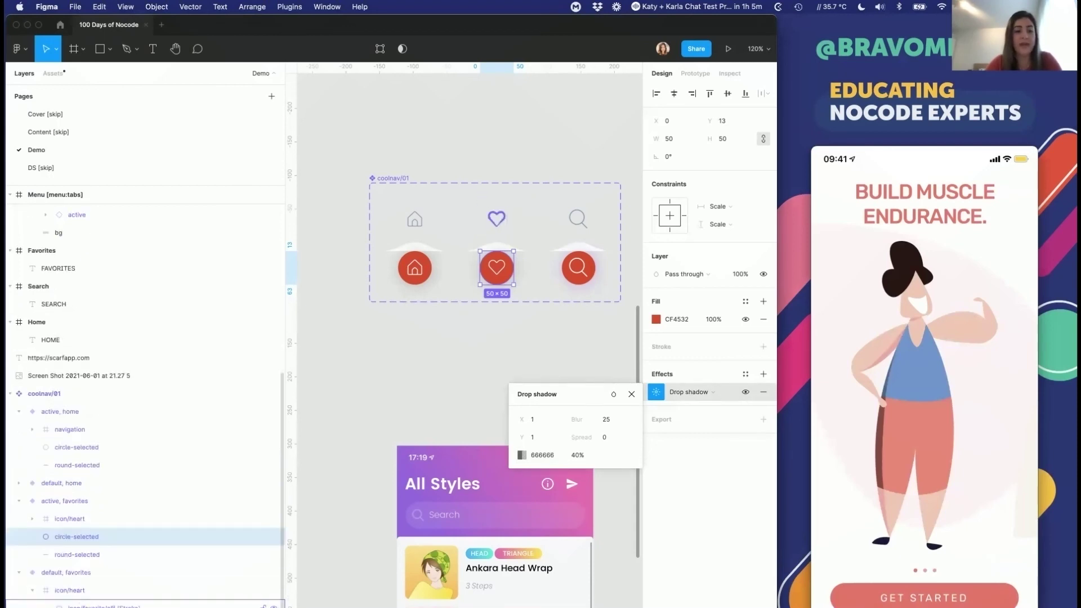
scroll(79, 597, "down", 1)
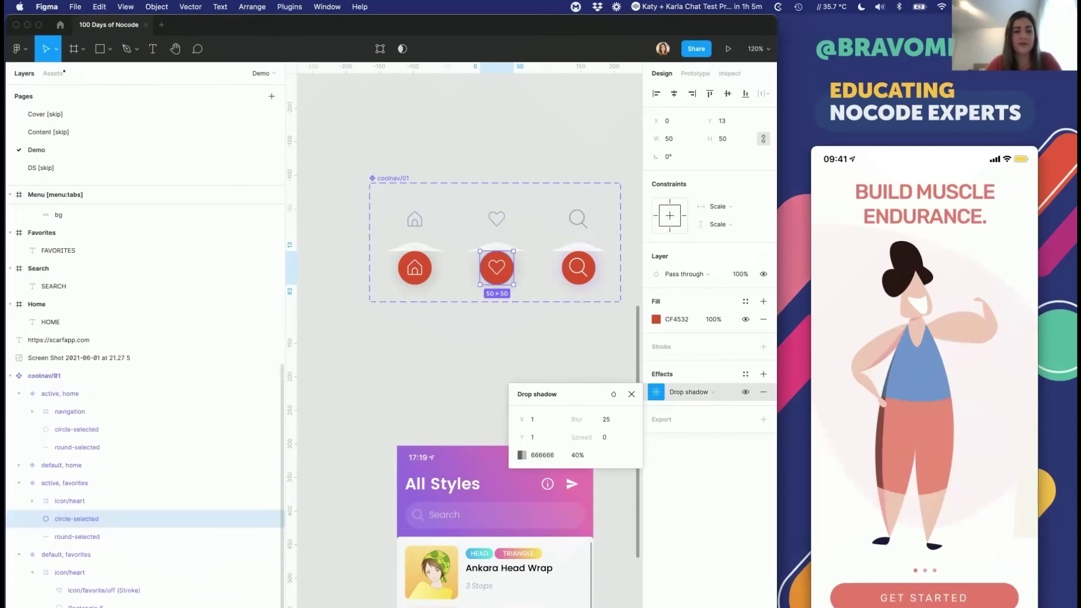
scroll(78, 597, "down", 4)
left_click(578, 267)
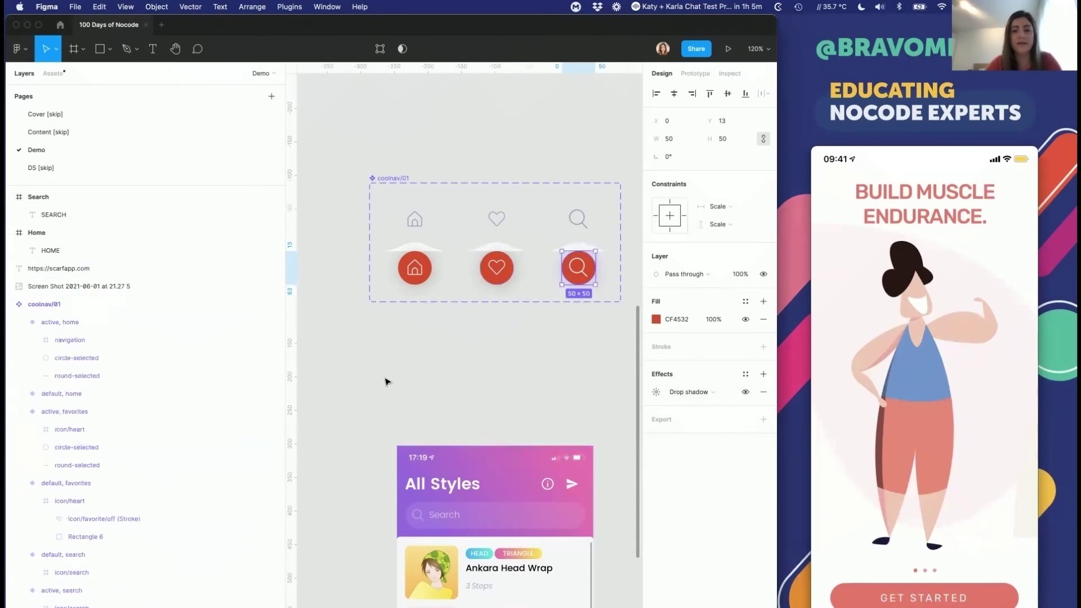
left_click(655, 391)
left_click(536, 457)
type("666666")
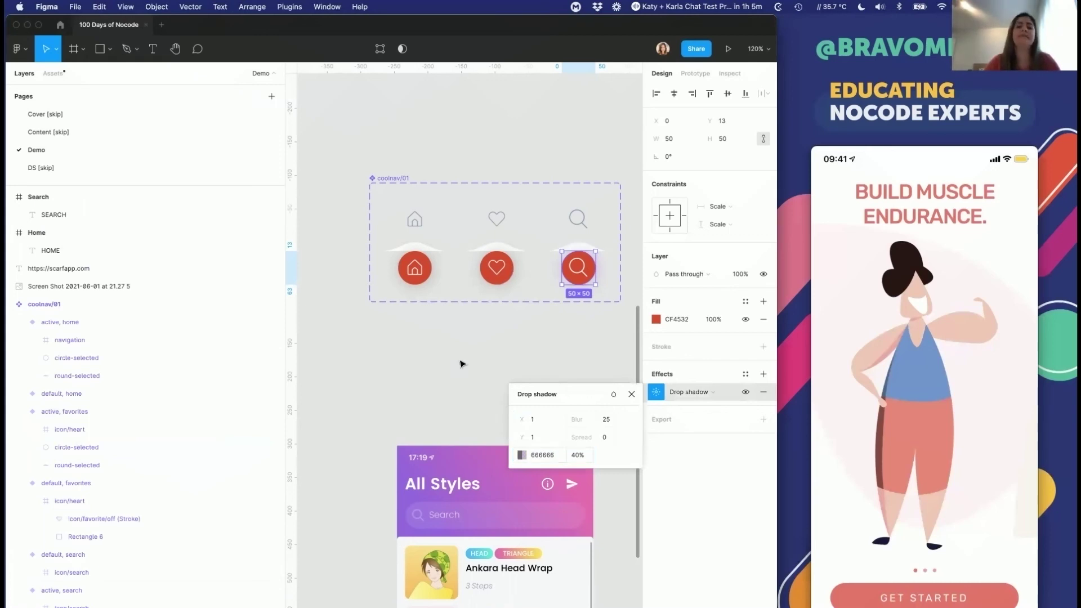
left_click(471, 367)
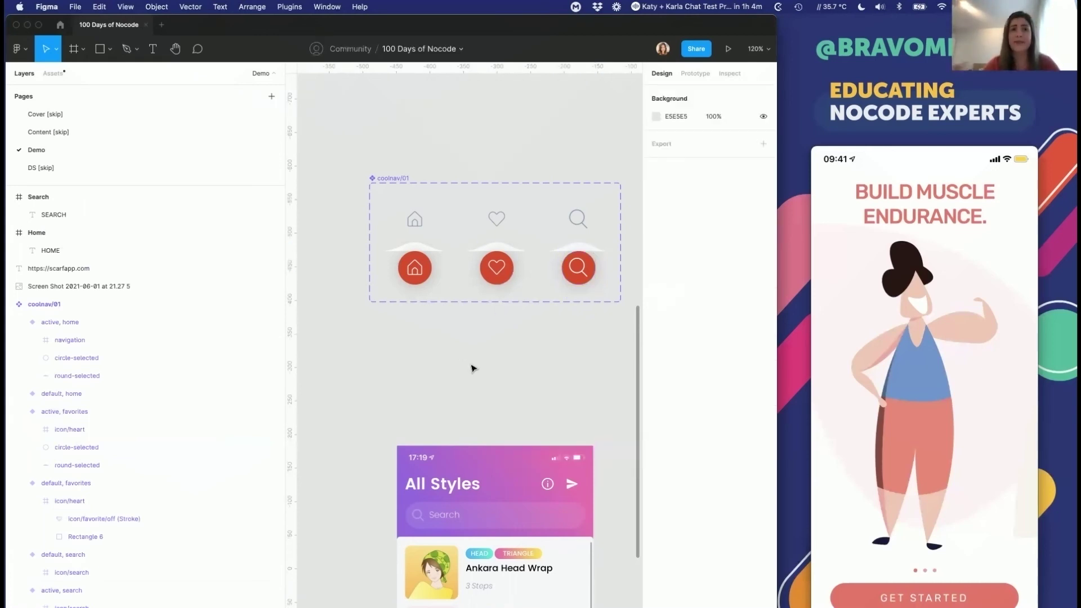
scroll(462, 360, "down", 5)
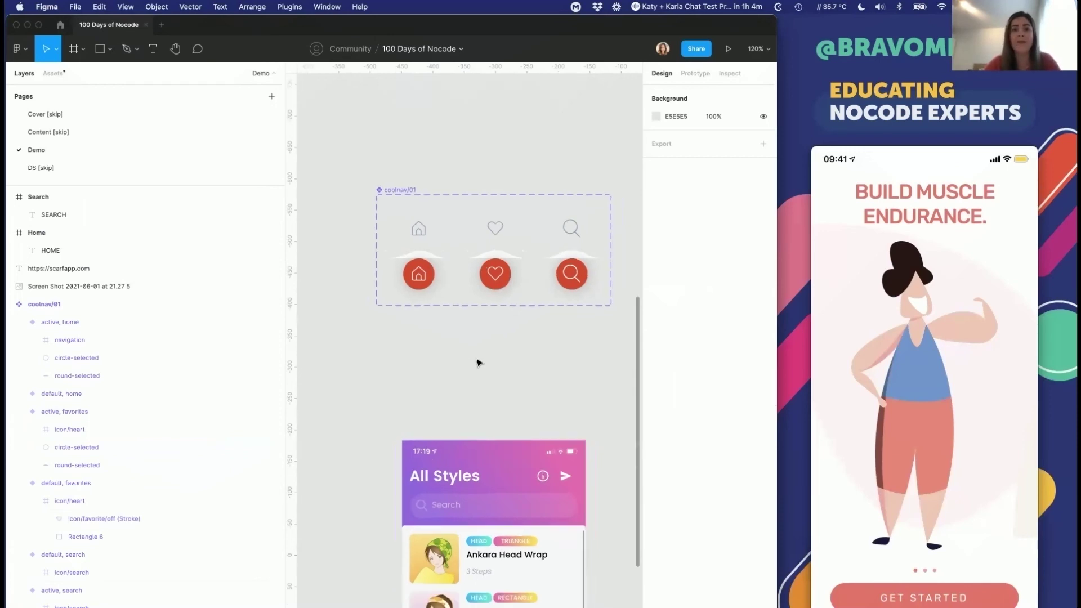
scroll(477, 362, "up", 3)
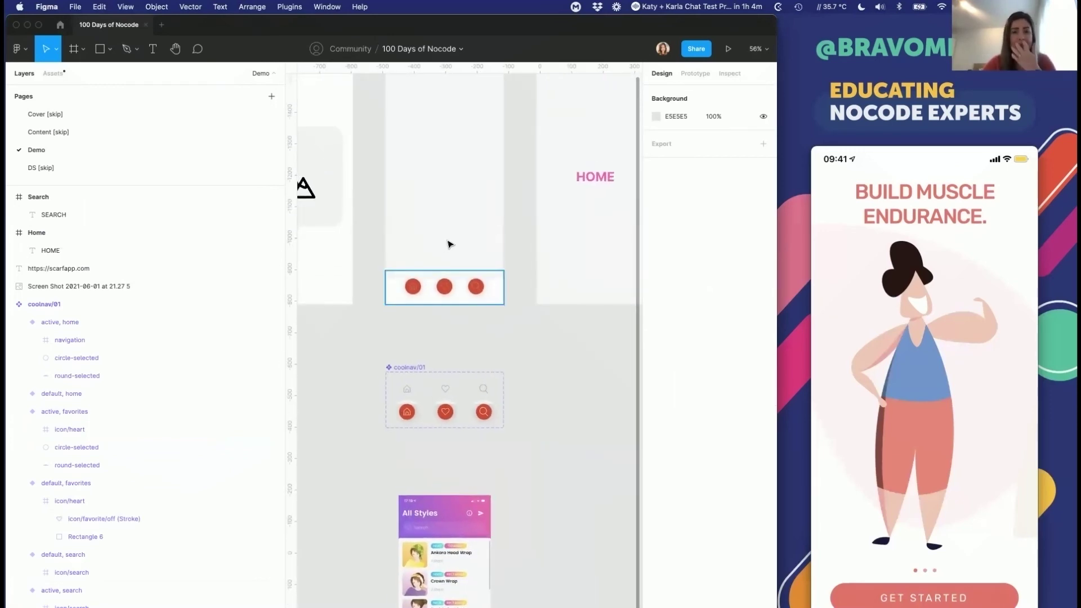
scroll(450, 249, "up", 3)
scroll(434, 372, "down", 5)
left_click(391, 365)
left_click(457, 365)
left_click(523, 365)
left_click(392, 367)
left_click(459, 367)
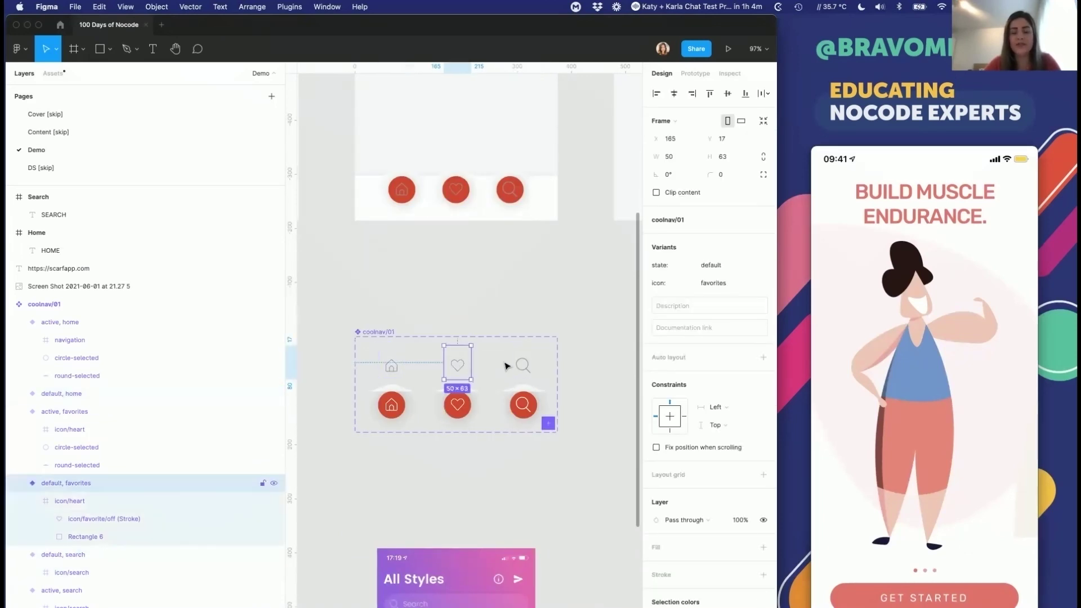
key("Tab")
left_click(388, 403)
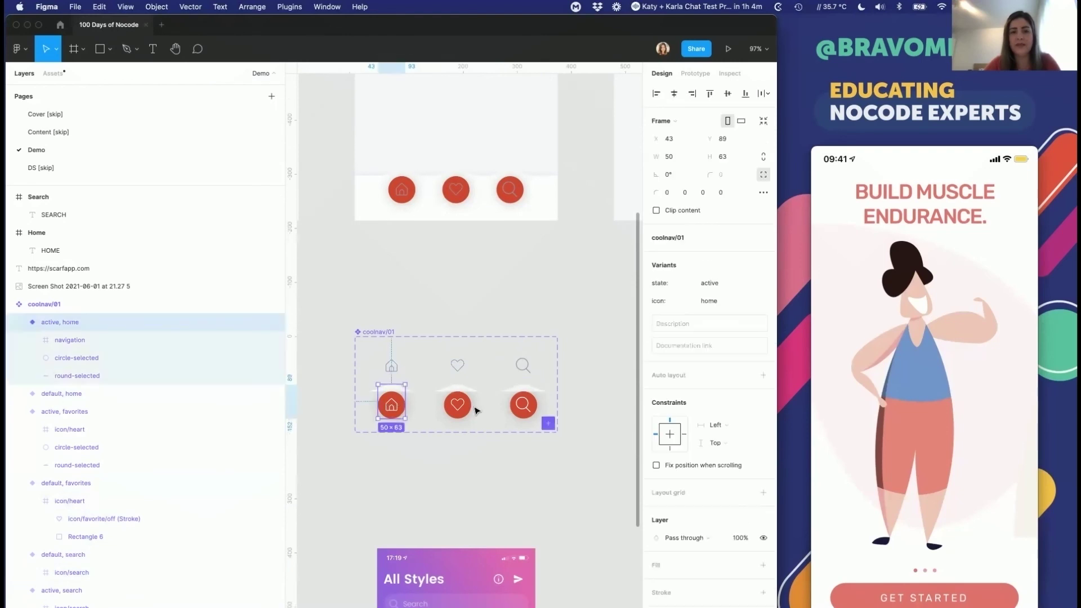
left_click(522, 404)
left_click(392, 187)
scroll(382, 188, "up", 2)
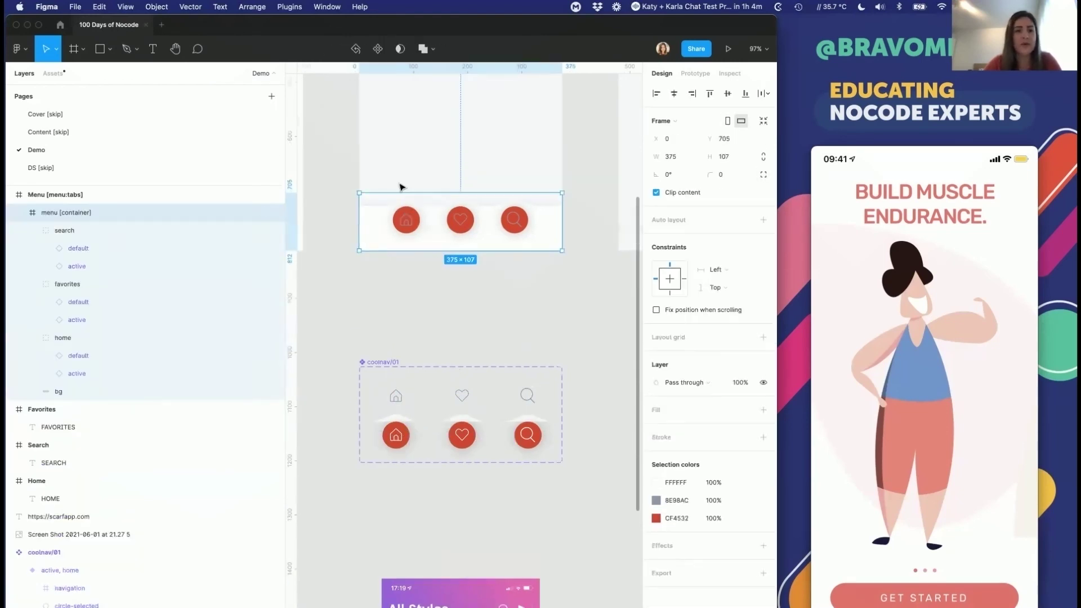
left_click(64, 230)
left_click(103, 246)
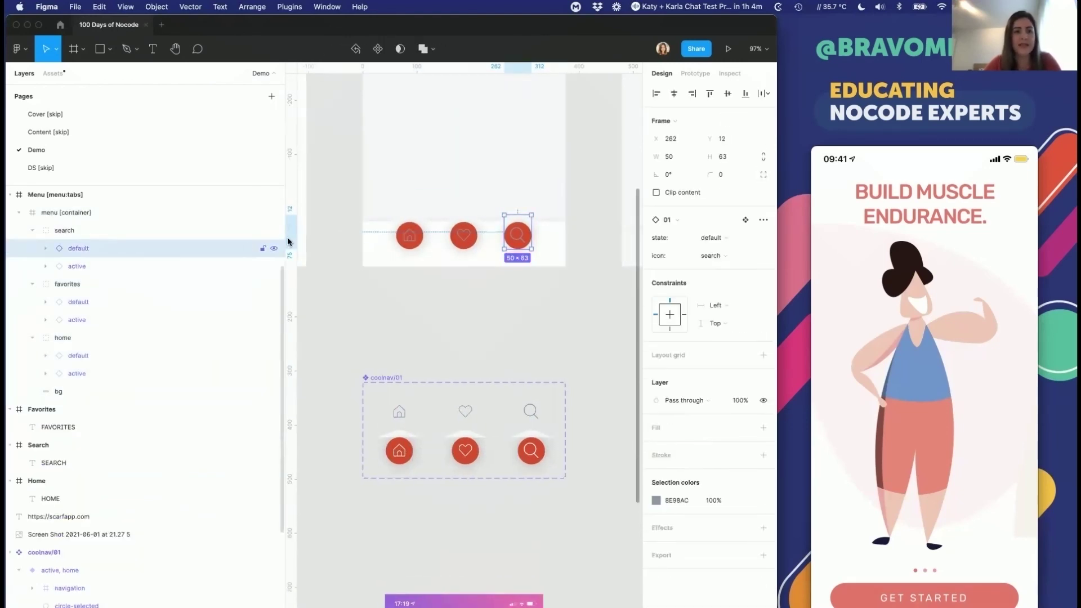
left_click(274, 249)
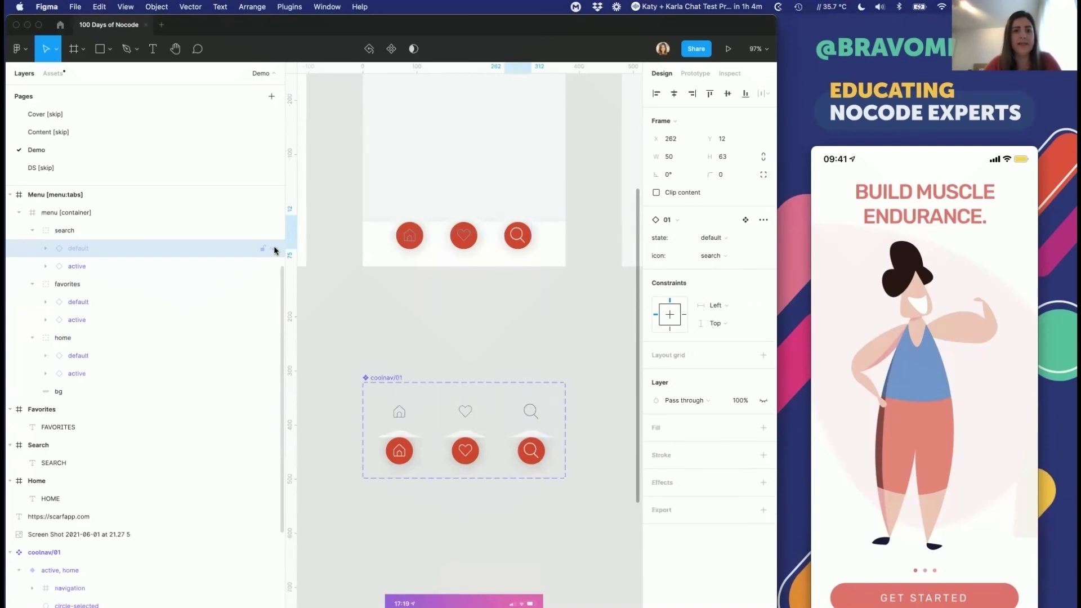
left_click(274, 250)
left_click(274, 265)
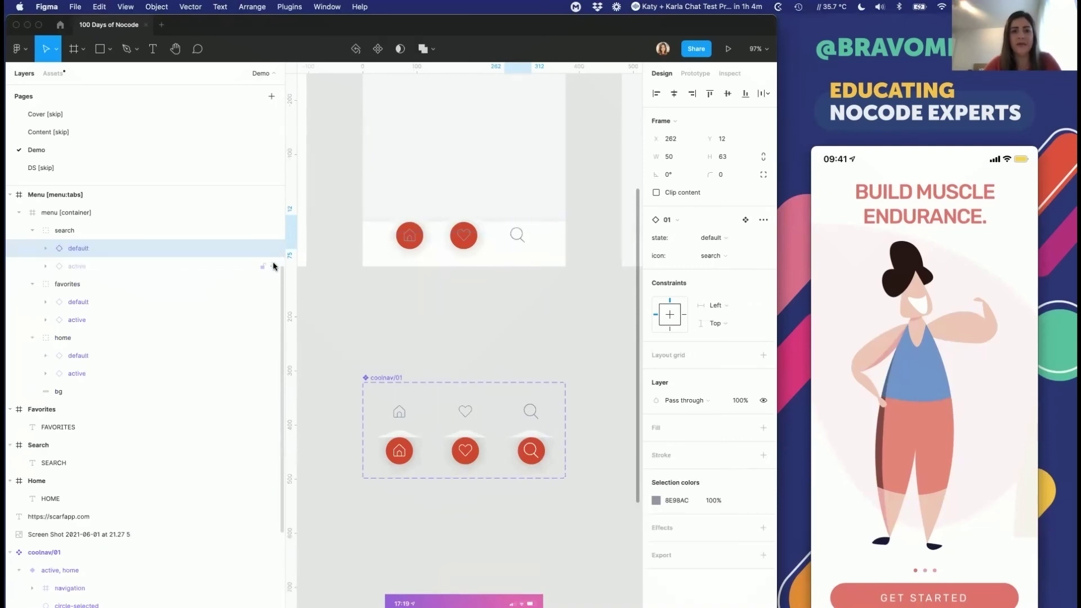
left_click(274, 265)
left_click(273, 249)
left_click(273, 249)
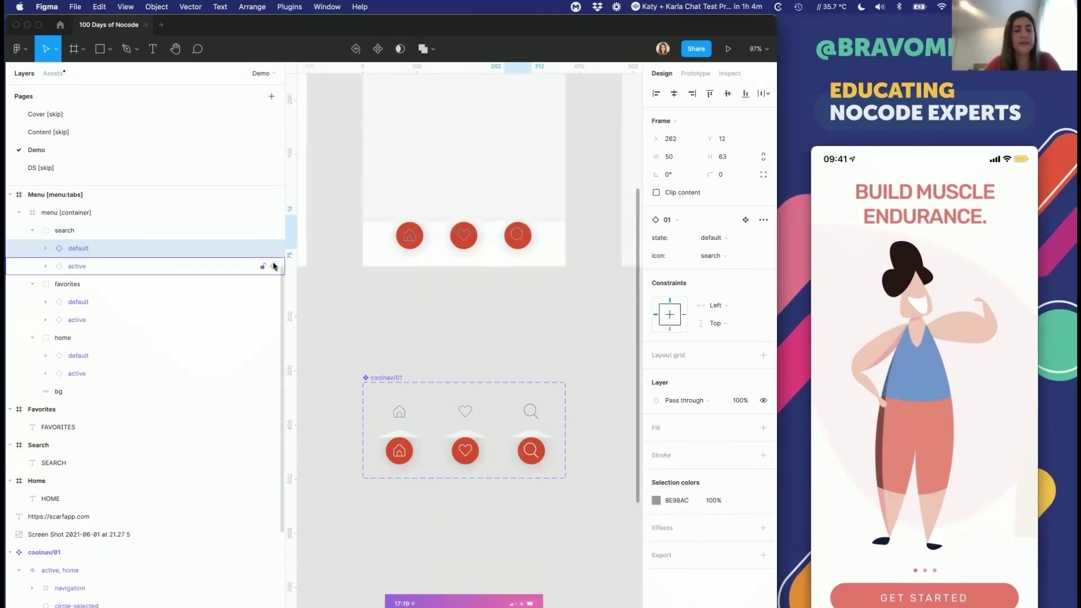
left_click(274, 266)
left_click(274, 266)
left_click(440, 377)
Step: Show Prototype mode with the Menu frame's links to Home, Favorites and Search, widening the canvas
scroll(440, 377, "down", 5)
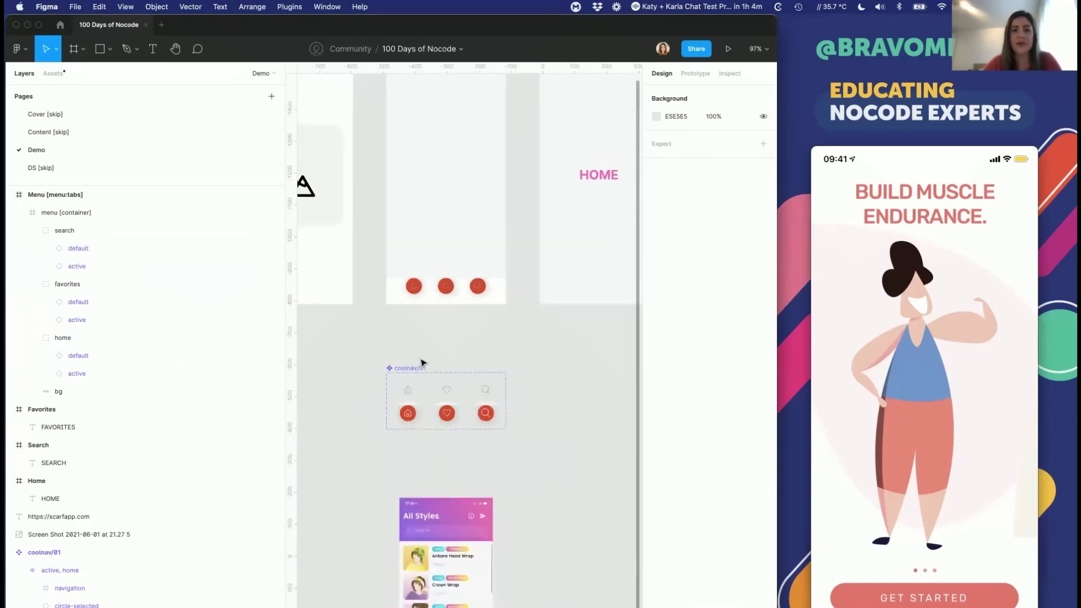
scroll(423, 362, "down", 4)
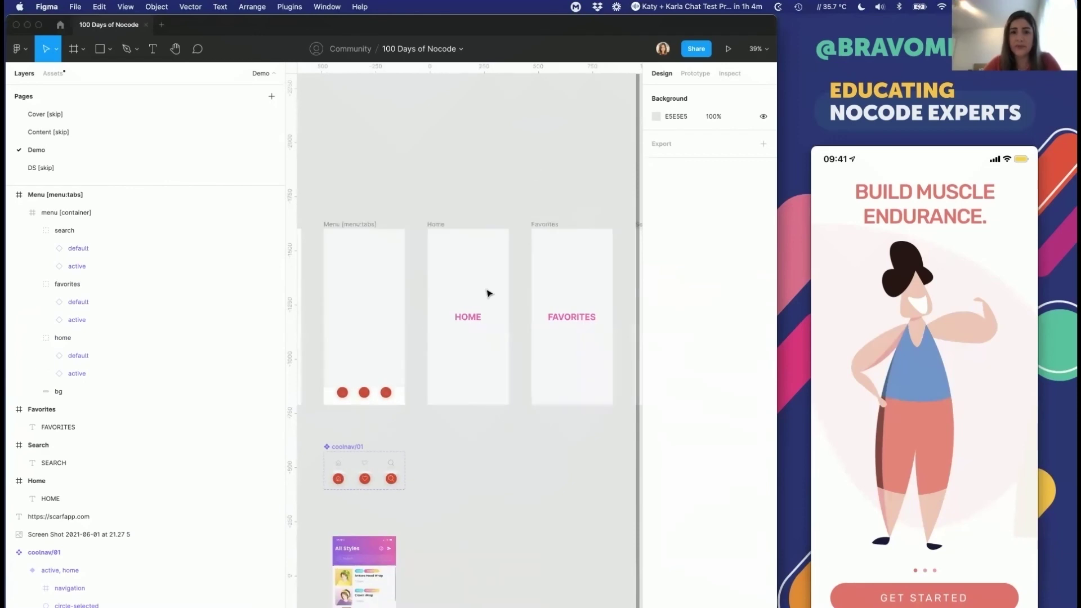
scroll(479, 310, "down", 4)
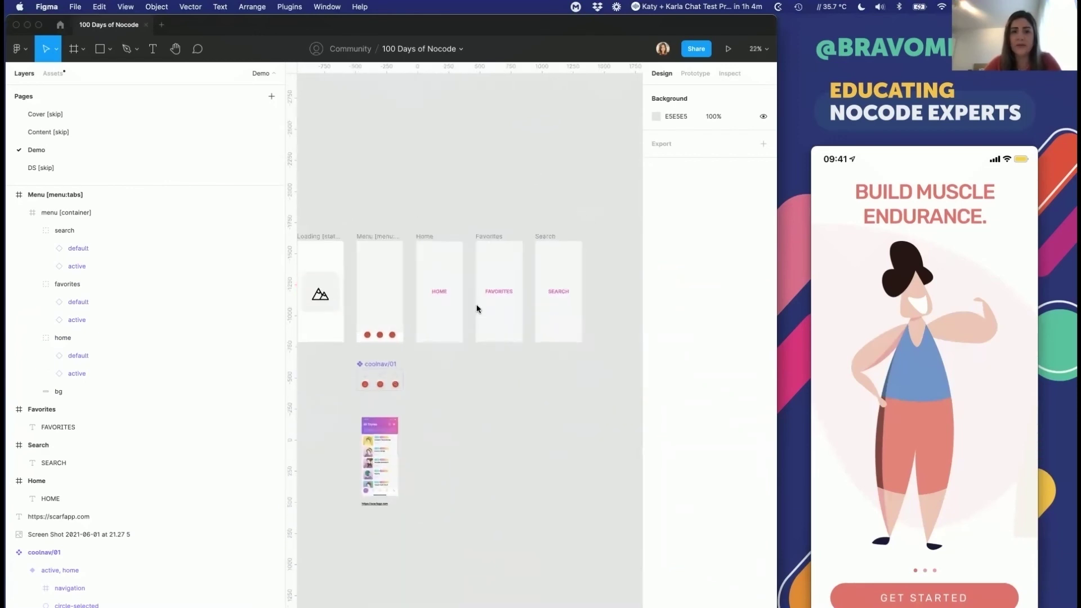
left_click(690, 75)
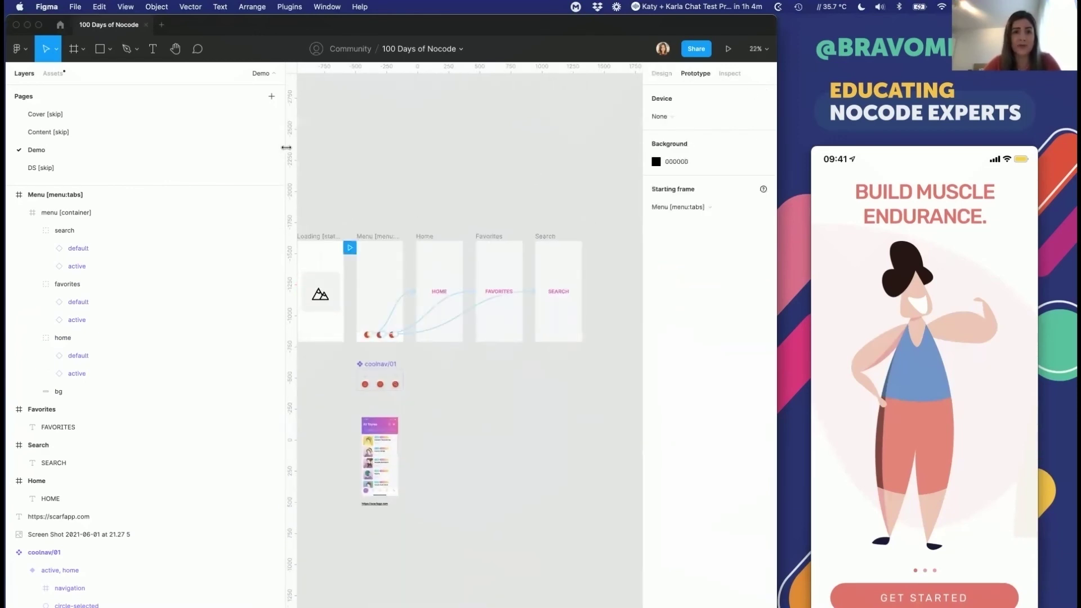
left_click_drag(68, 164, 70, 165)
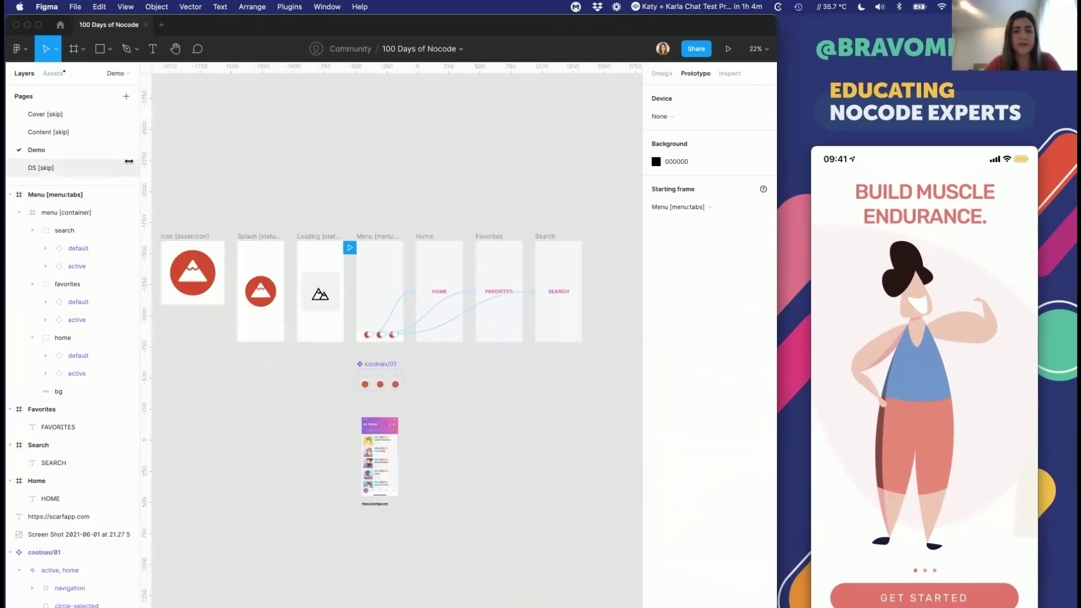
scroll(365, 237, "up", 2)
scroll(365, 237, "up", 2)
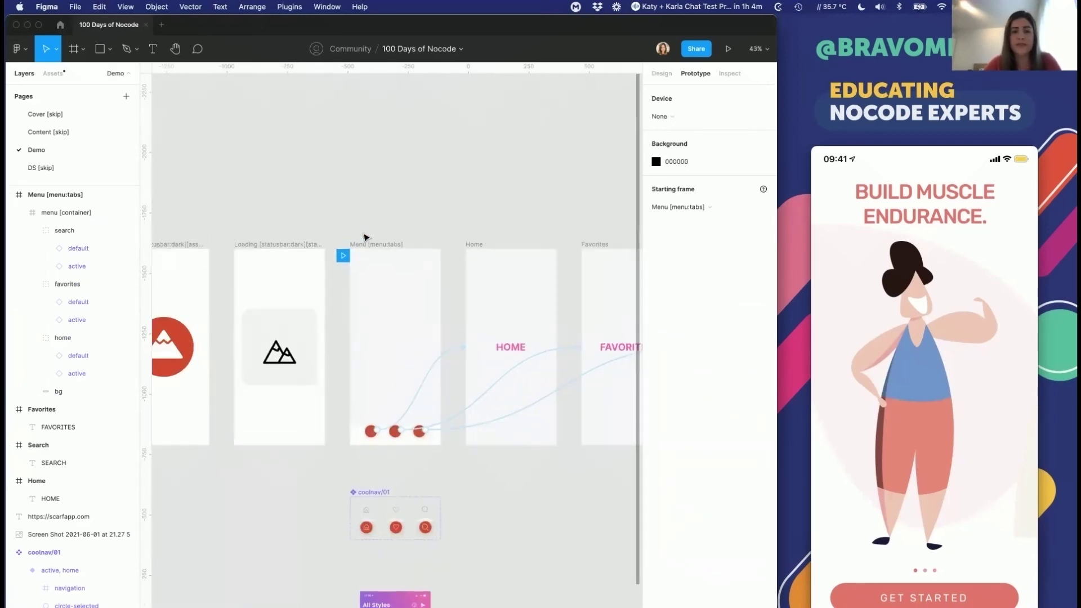
scroll(364, 237, "down", 3)
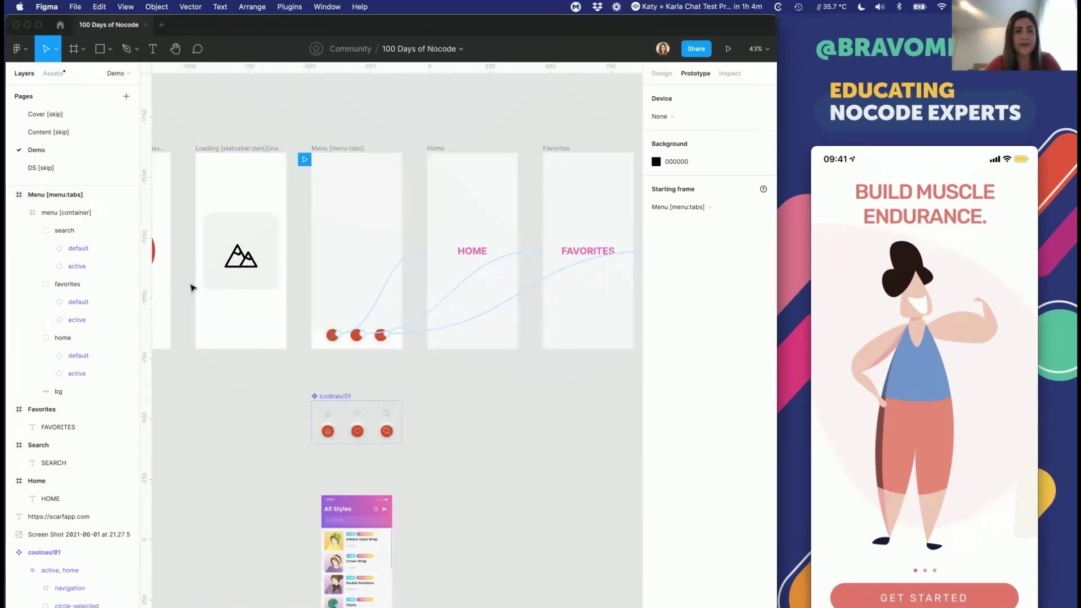
Step: Replace the search button's old link with a new connection to the Search frame
left_click(78, 248)
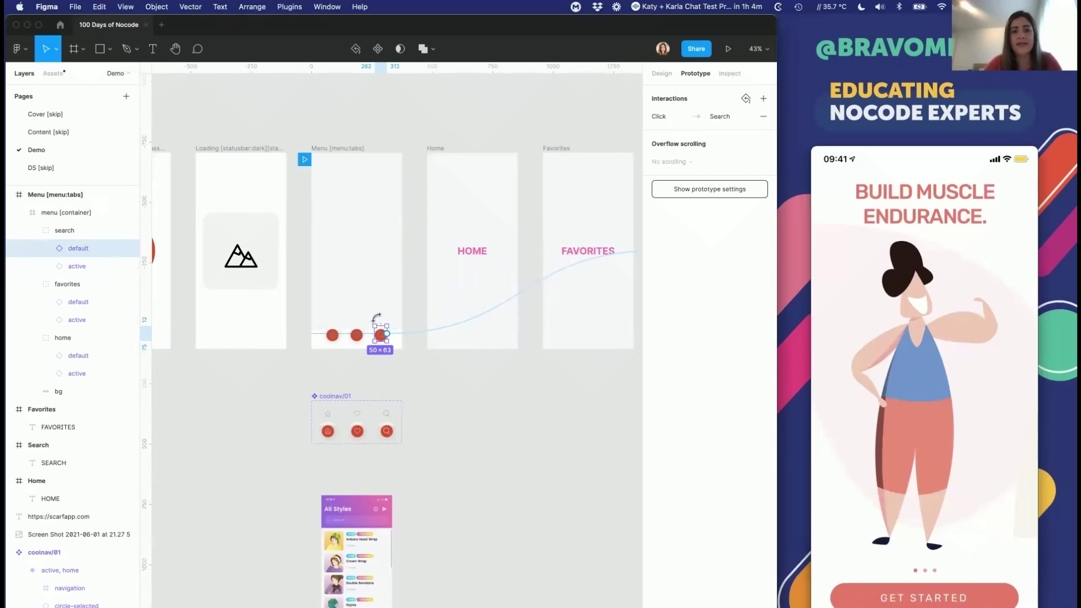
scroll(394, 333, "right", 5)
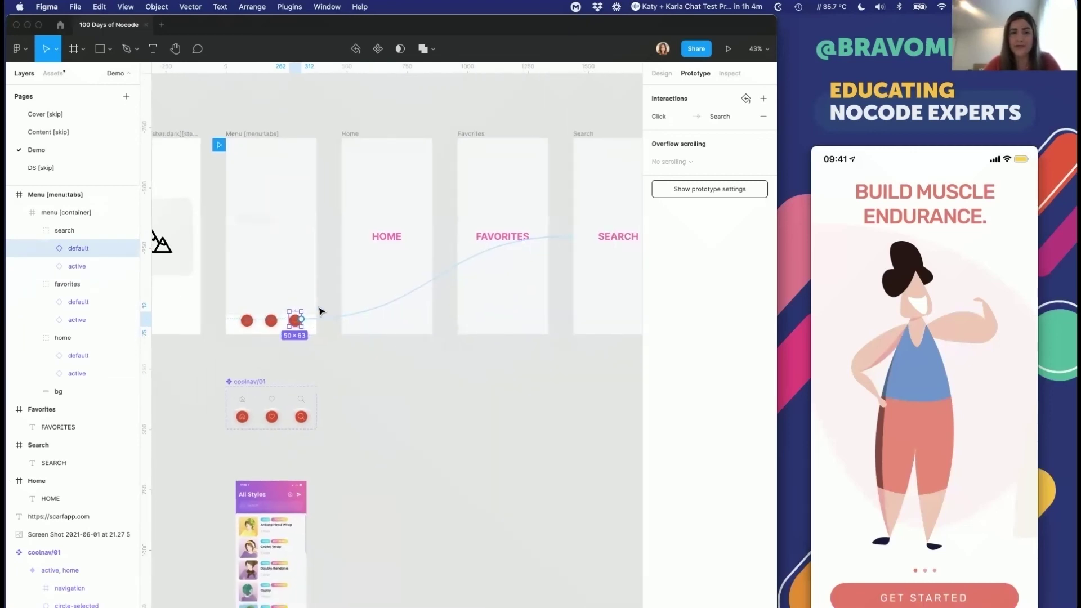
left_click(332, 317)
key("Delete")
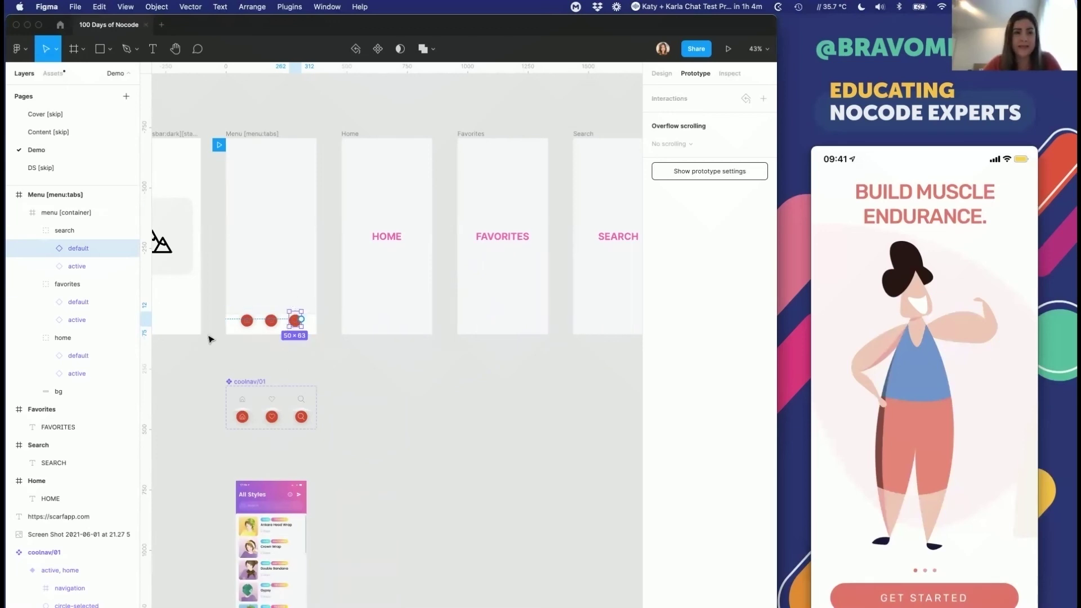
left_click(84, 265)
left_click(84, 251)
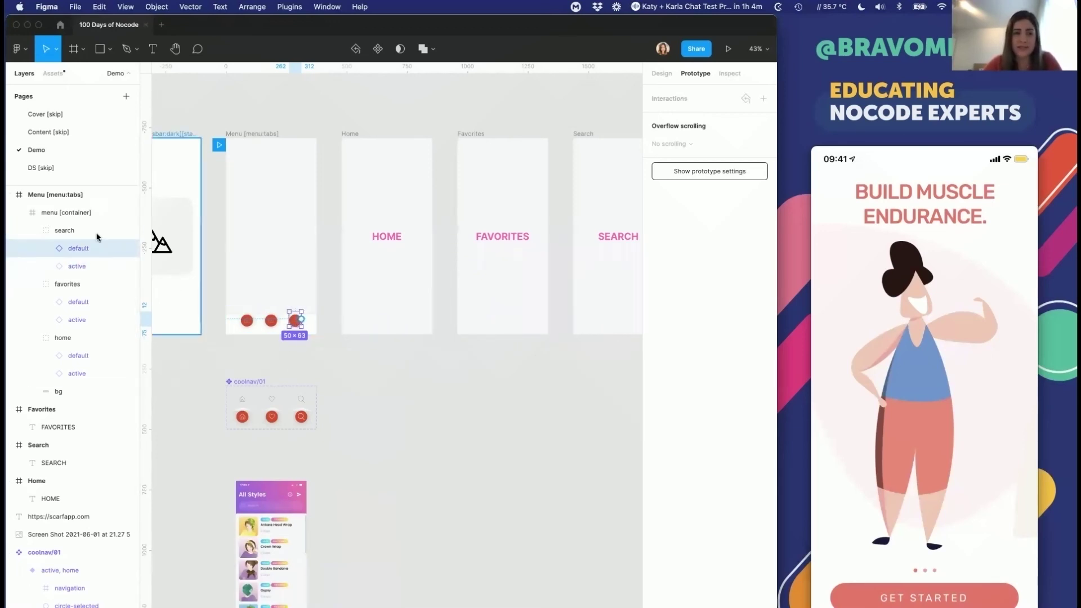
left_click_drag(301, 319, 560, 308)
left_click(563, 384)
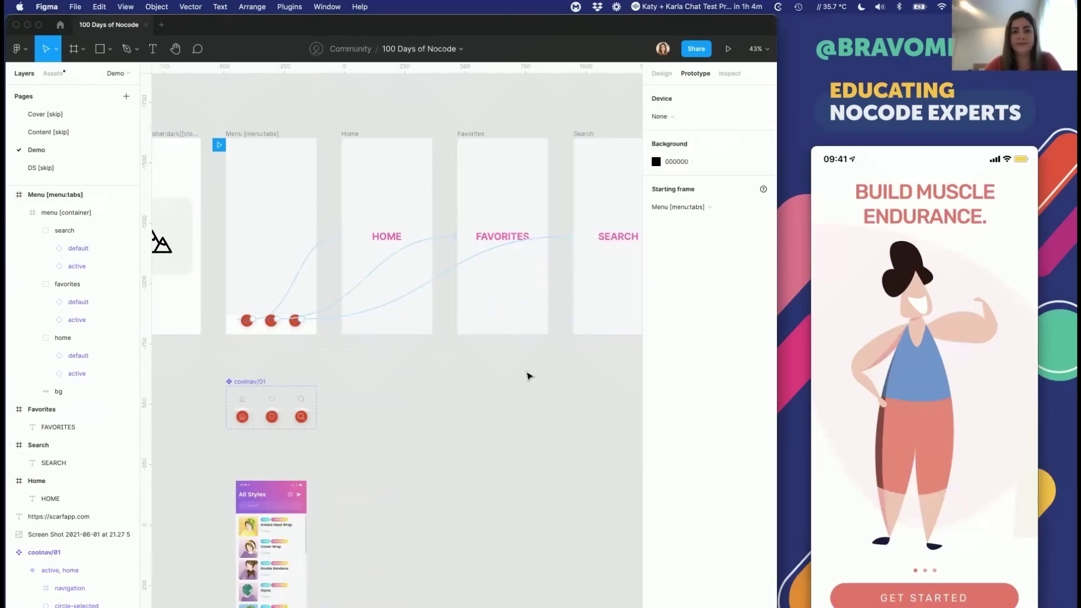
Step: Confirm the interaction as On click, Navigate to Search, then close the interaction details
left_click(424, 276)
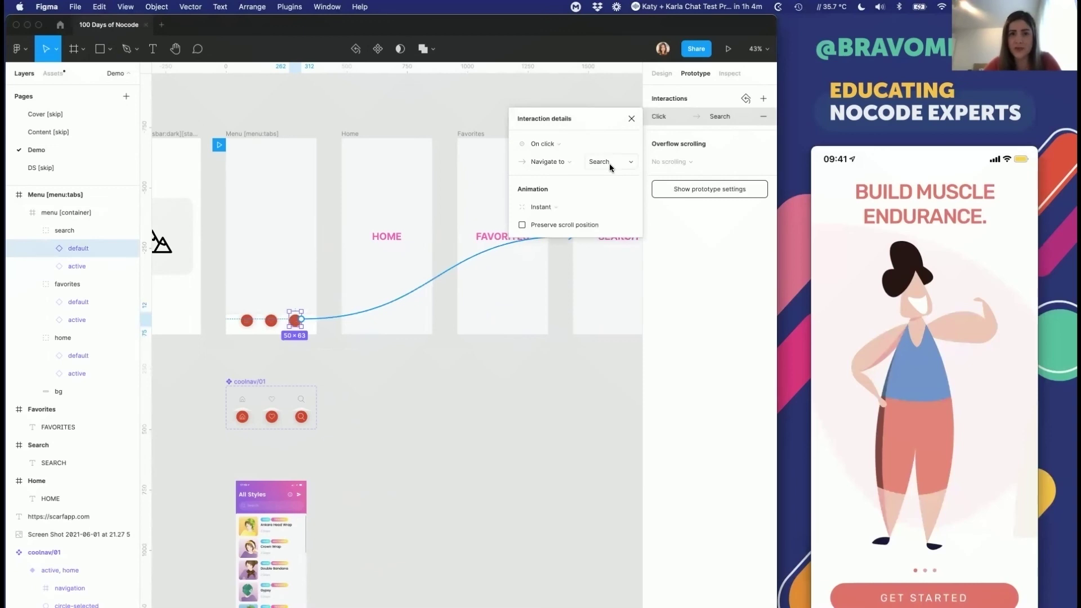
left_click(545, 146)
left_click(561, 148)
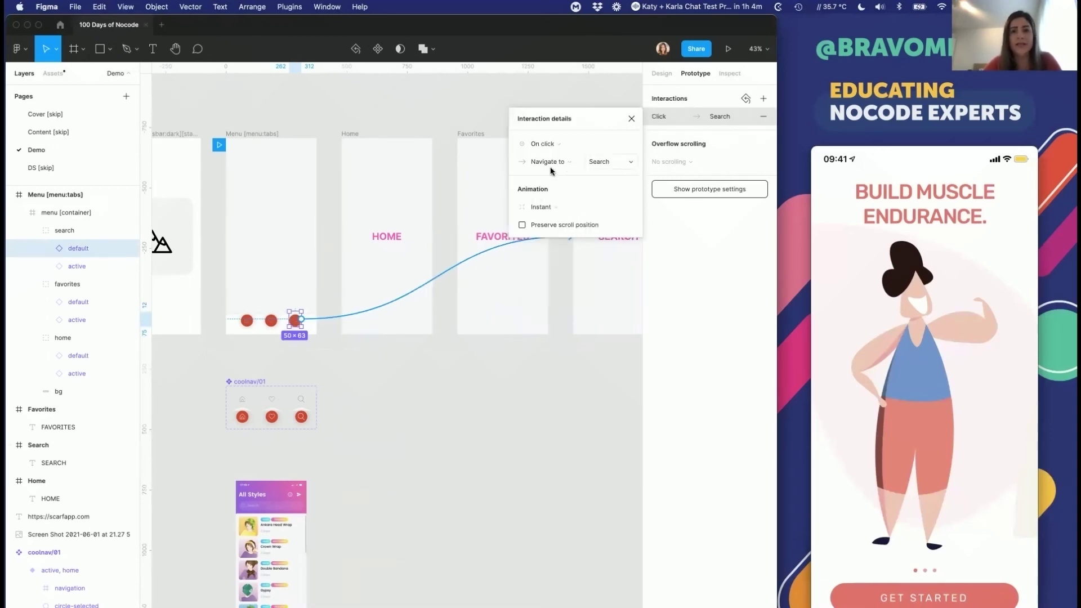
left_click(551, 165)
left_click(551, 163)
left_click(608, 168)
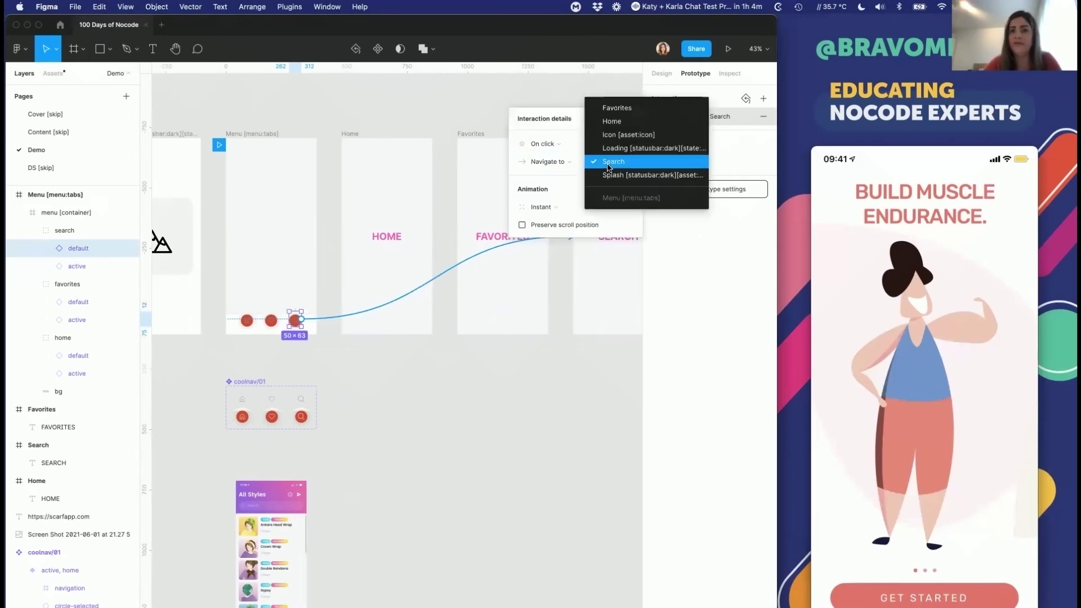
left_click(608, 163)
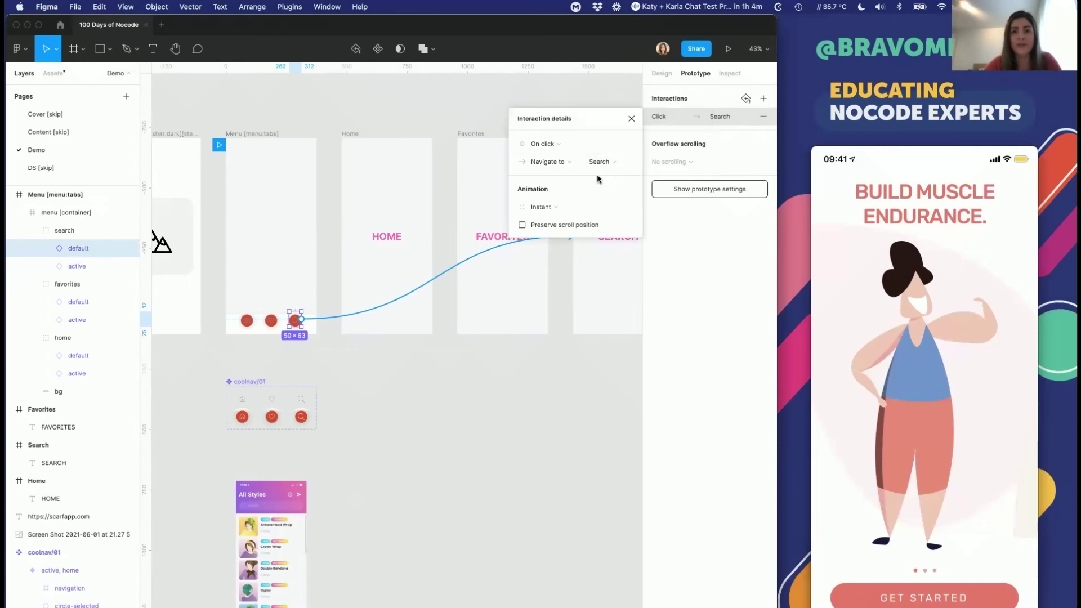
left_click(631, 120)
left_click(437, 431)
scroll(437, 432, "down", 5)
left_click(383, 239)
Step: Select the Menu, Home, Favorites and Search frames and change their F8F8FB fill to grey ECECEC
left_click(462, 238, "shift")
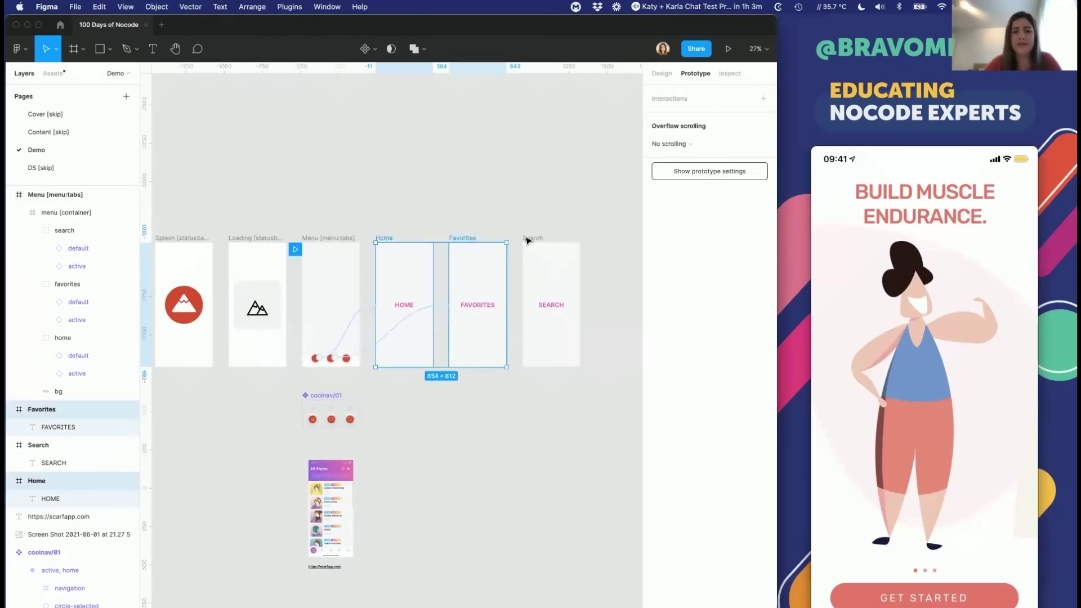
left_click(532, 238, "shift")
left_click(331, 239, "shift")
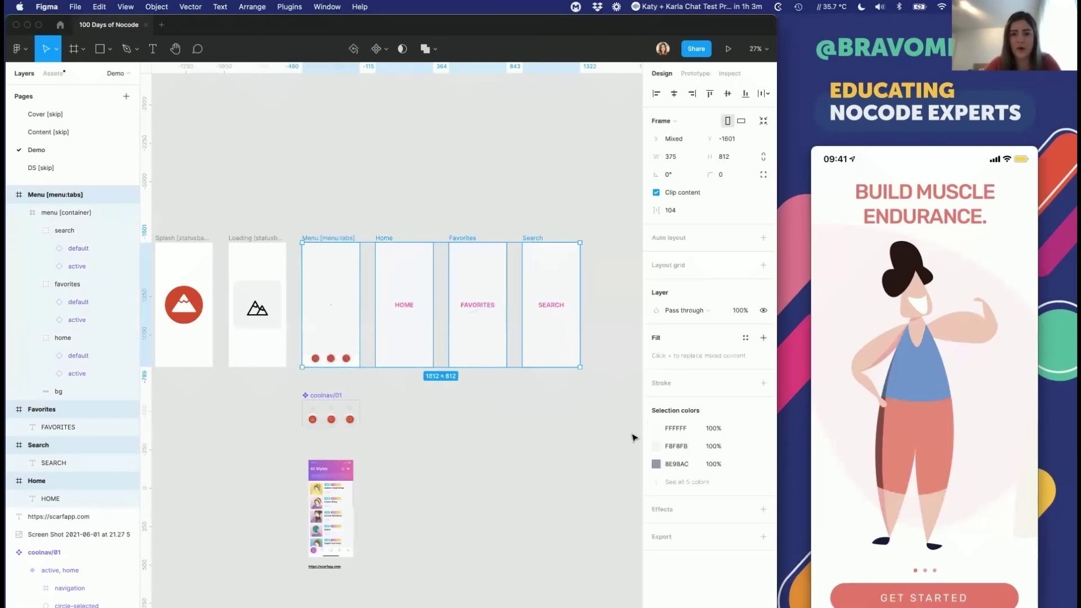
left_click(656, 446)
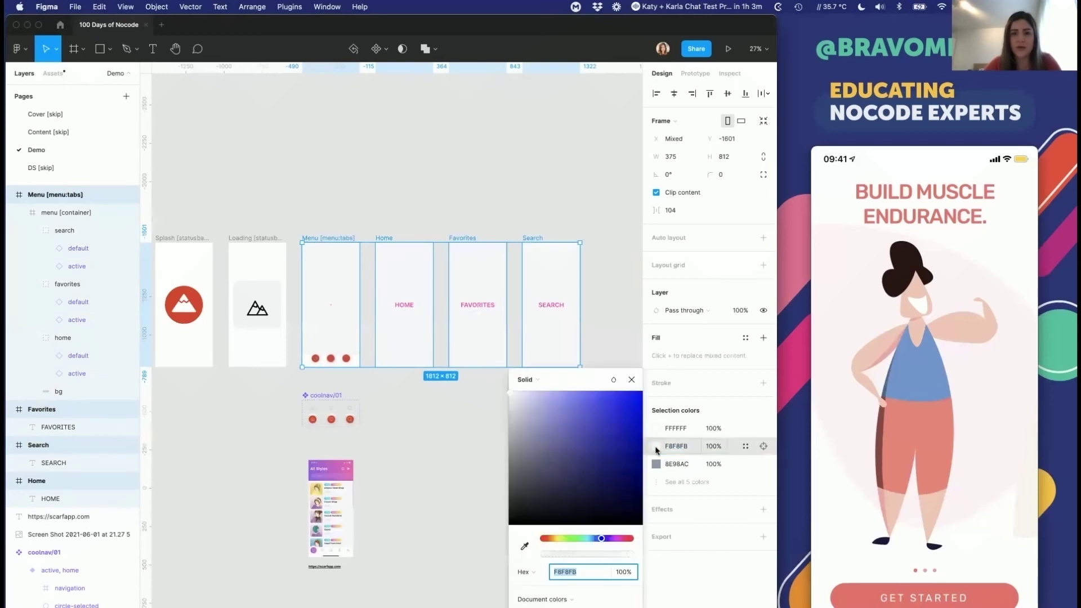
type("EDEDED")
key("Return")
left_click_drag(505, 412, 505, 407)
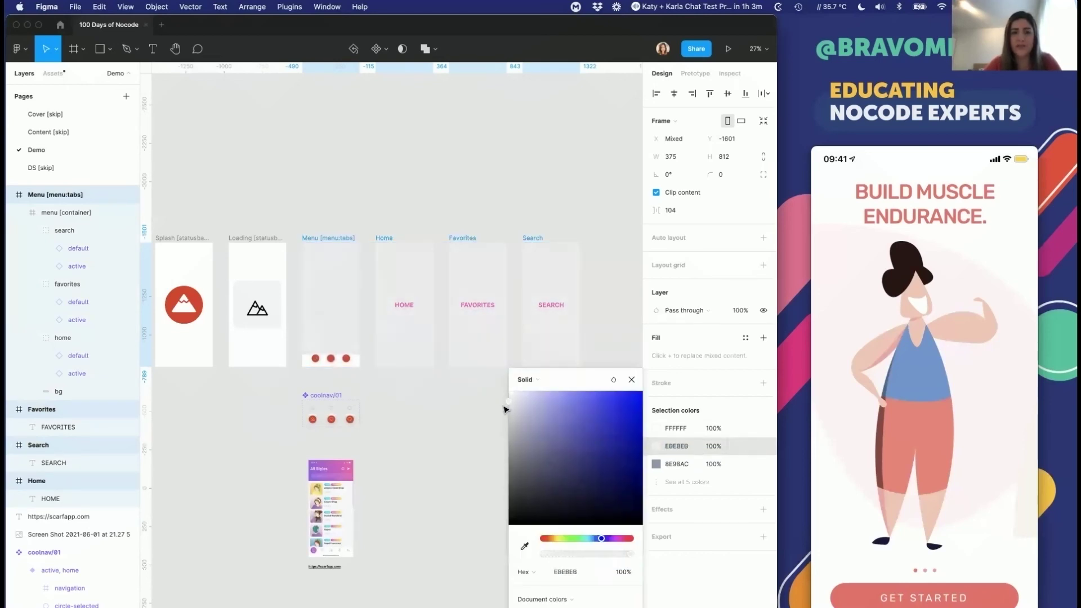
Step: Review the selection's other colours, including CF4532 red and F15BB5 pink, then deselect
left_click(654, 483)
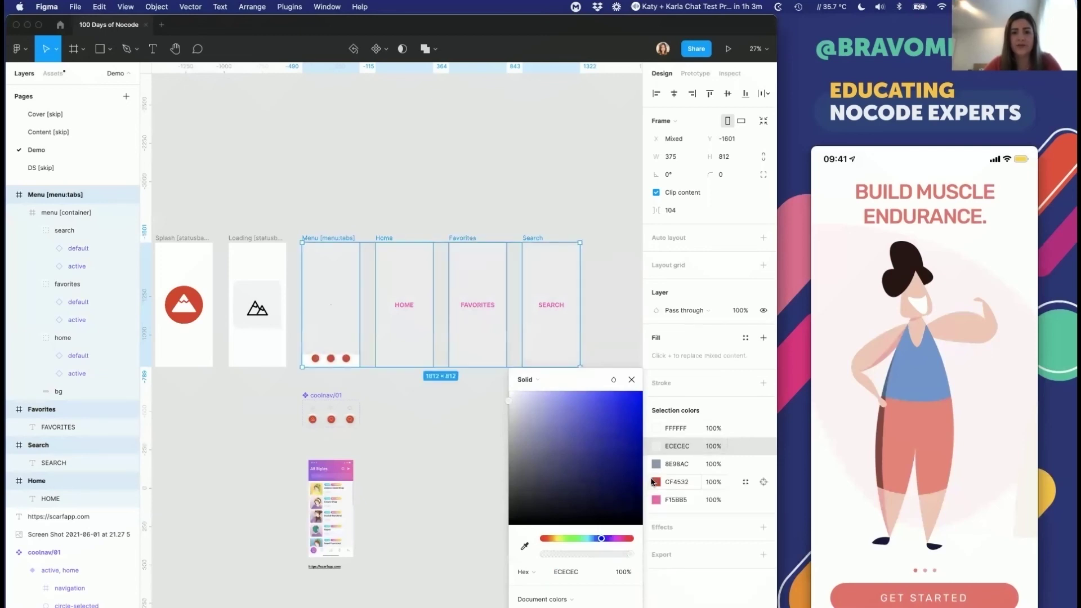
left_click(676, 484)
left_click(677, 482)
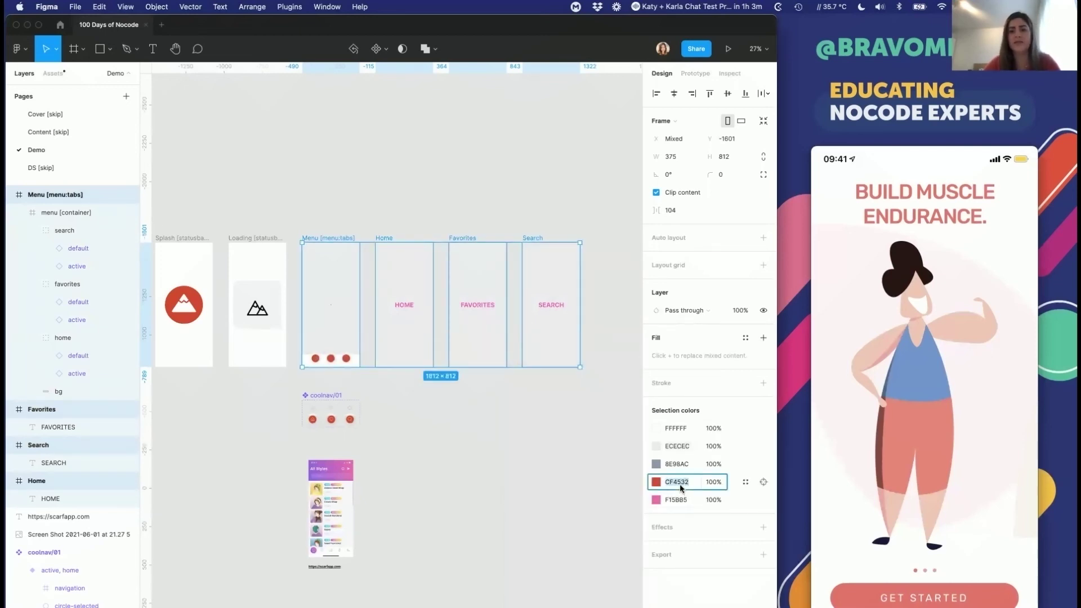
left_click(675, 501)
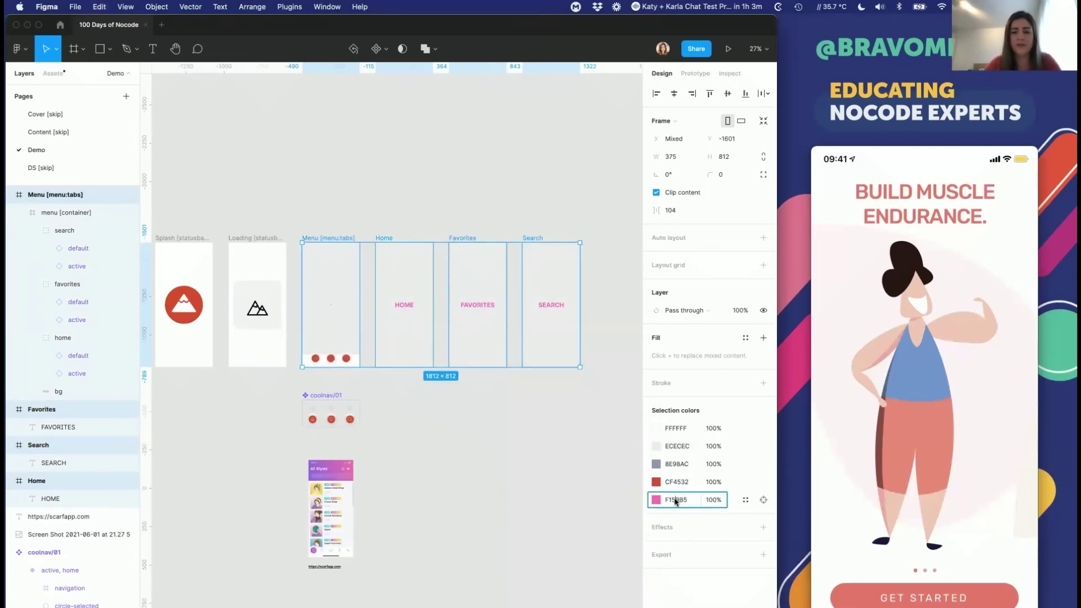
left_click(618, 512)
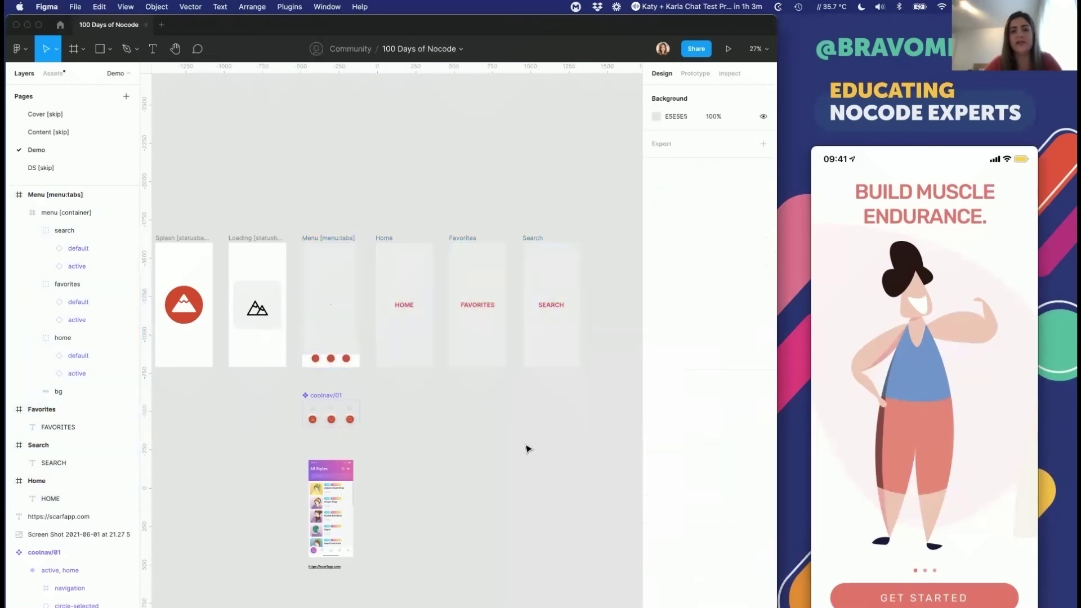
Step: Pan across the Demo page reviewing the Splash, Loading and menu frames row
scroll(528, 449, "down", 3)
scroll(528, 448, "up", 3)
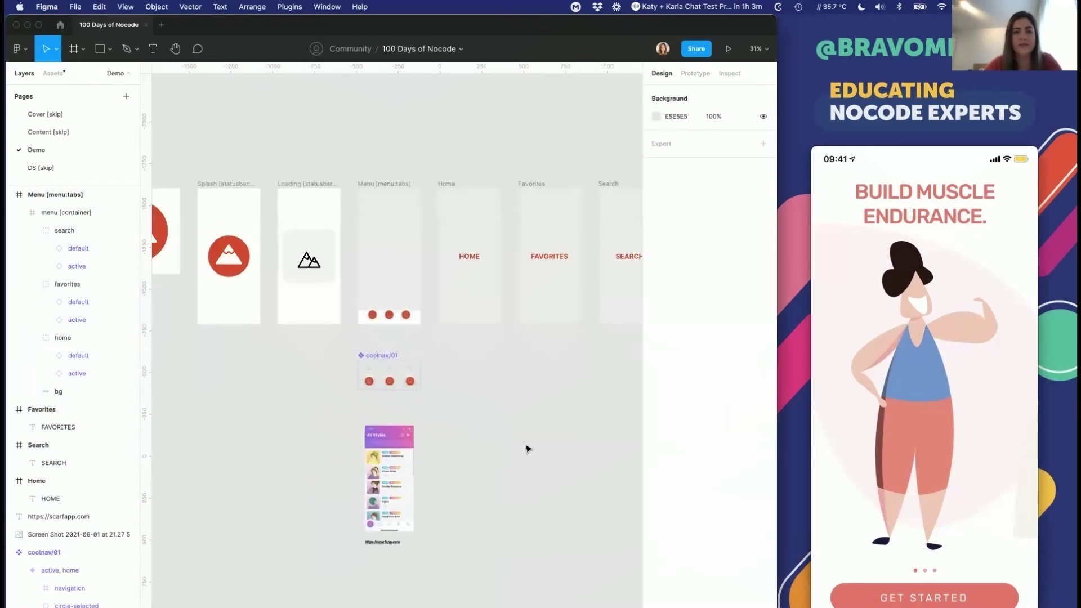
scroll(528, 448, "down", 4)
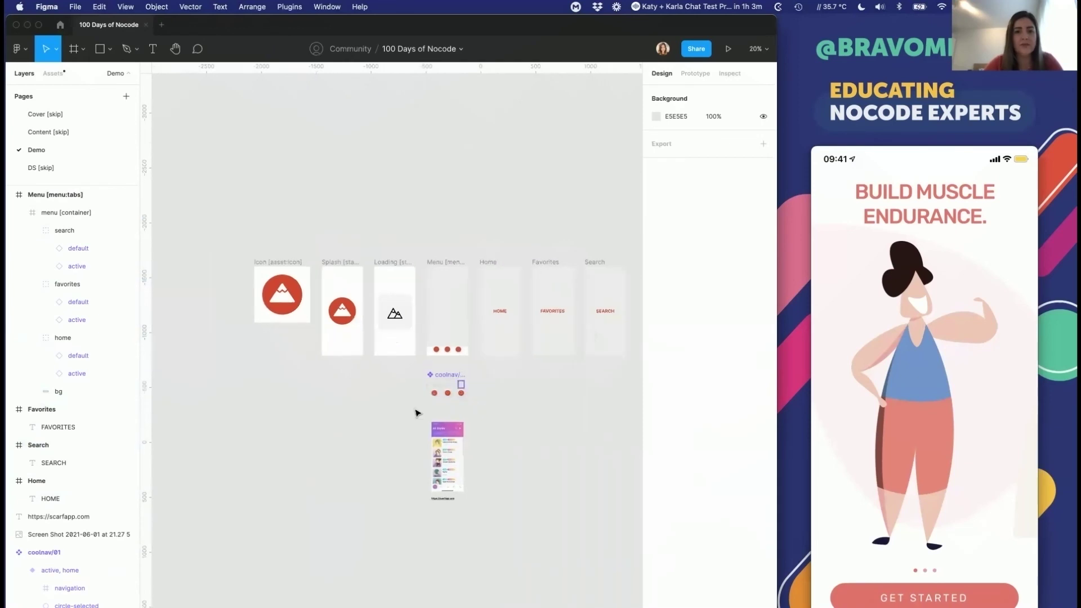
scroll(365, 417, "right", 3)
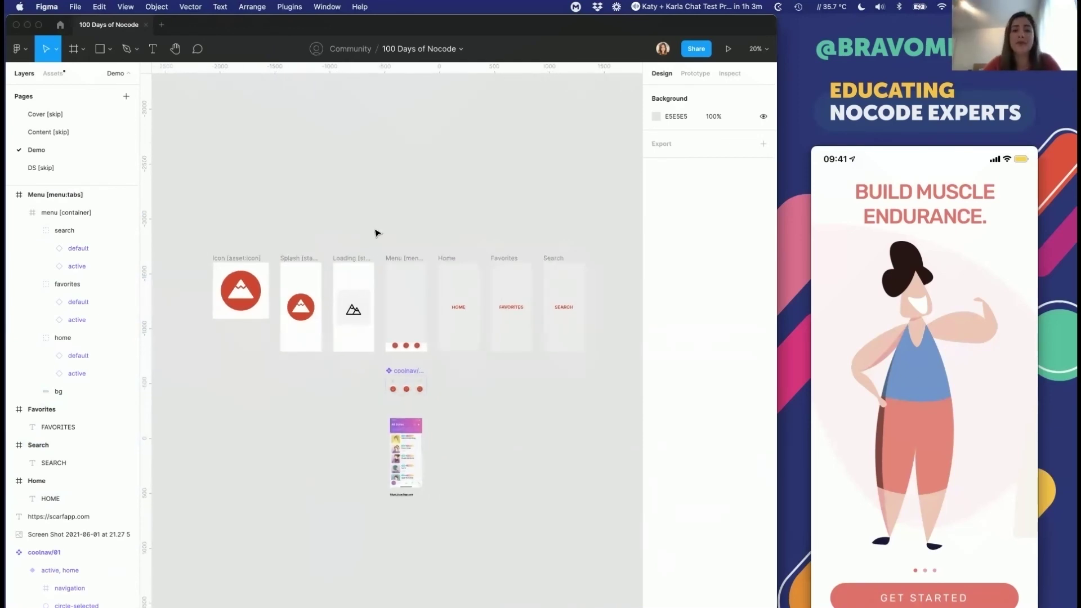
scroll(394, 264, "up", 5)
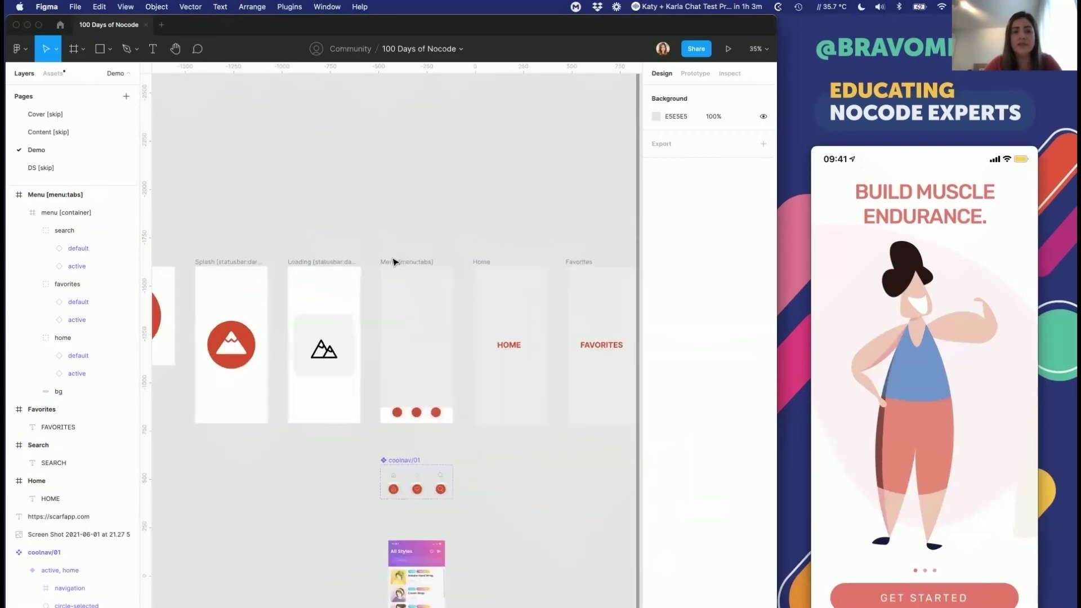
scroll(394, 262, "right", 3)
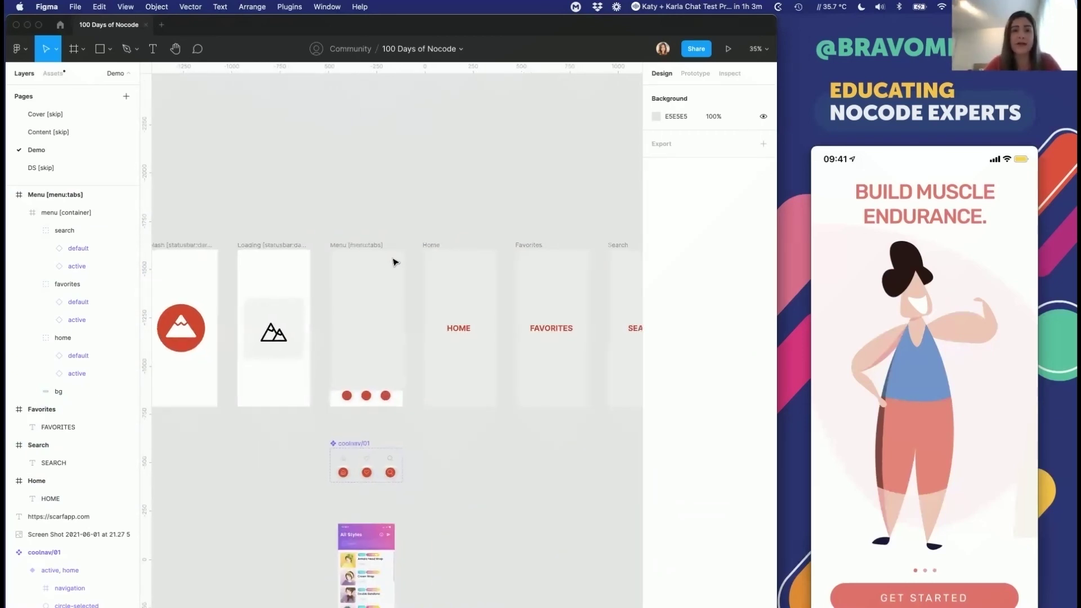
scroll(394, 262, "down", 3)
scroll(394, 262, "left", 3)
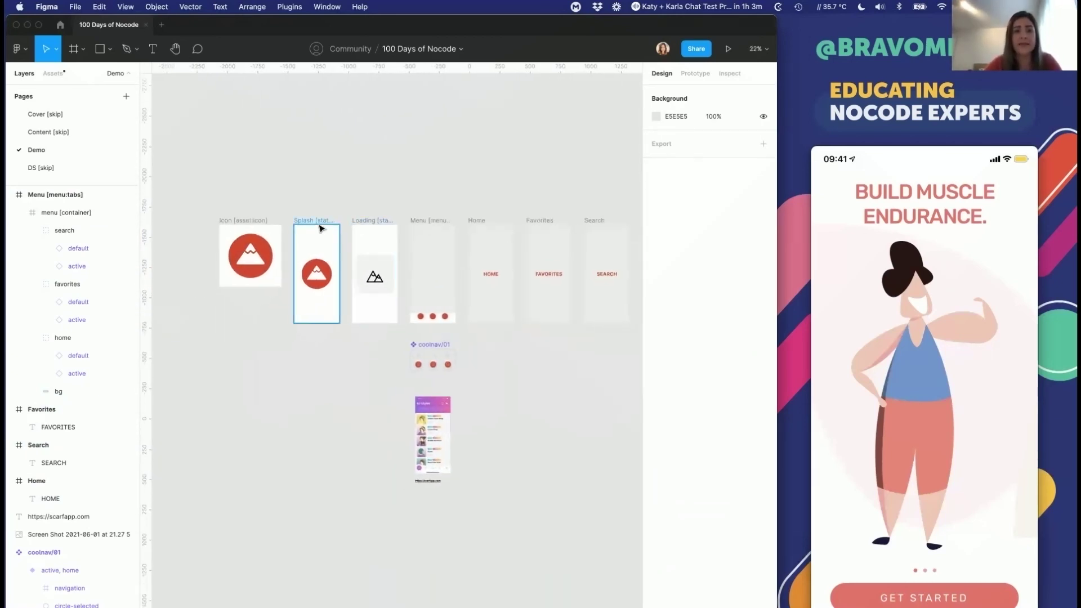
left_click(317, 226)
left_click(374, 221)
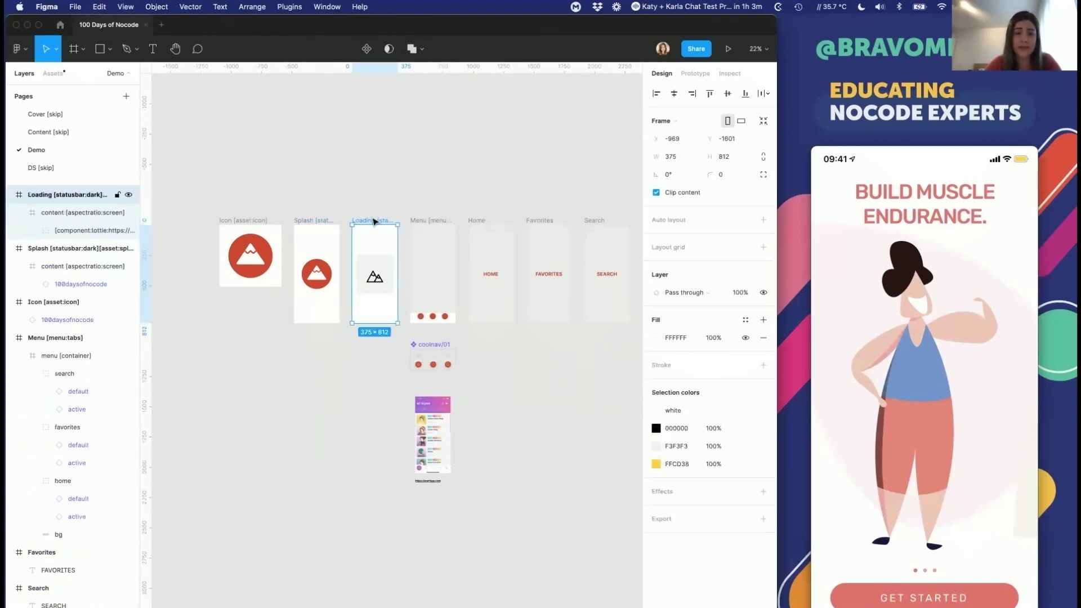
scroll(374, 220, "up", 5)
scroll(375, 219, "down", 4)
left_click(463, 127)
scroll(462, 126, "down", 3)
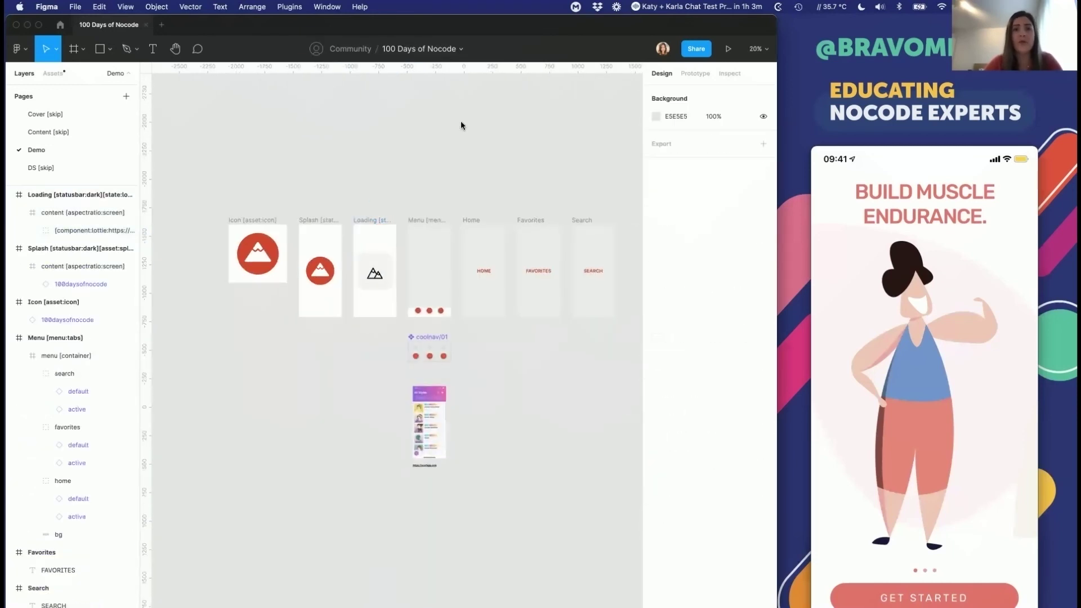
Step: Copy the 100 Days of Nocode file's share link and switch to Firefox
left_click(695, 50)
left_click(295, 301)
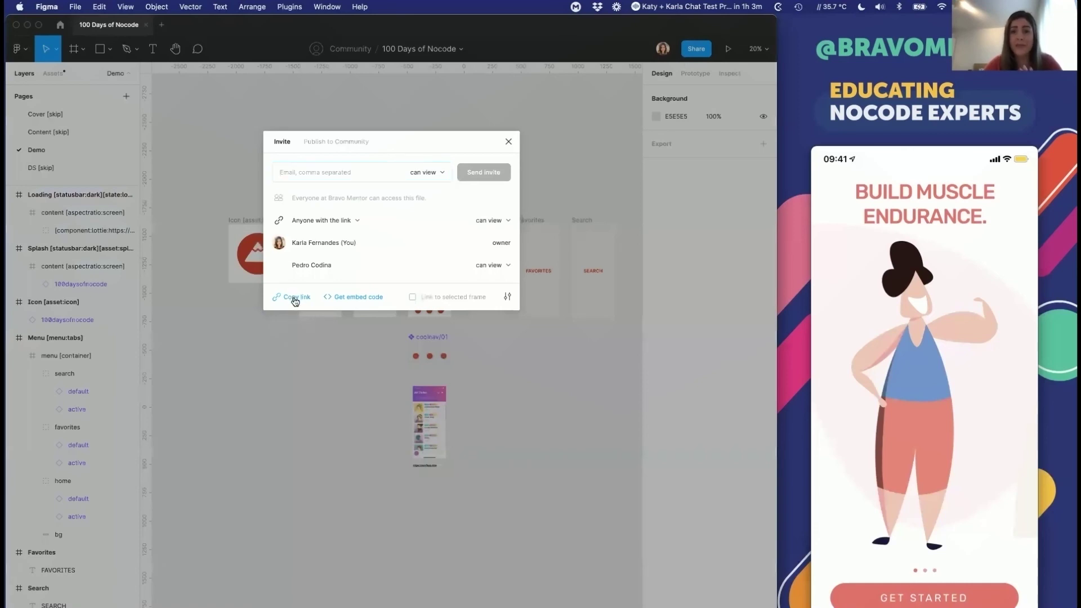
left_click(508, 144)
left_click(372, 225)
key("super+Tab")
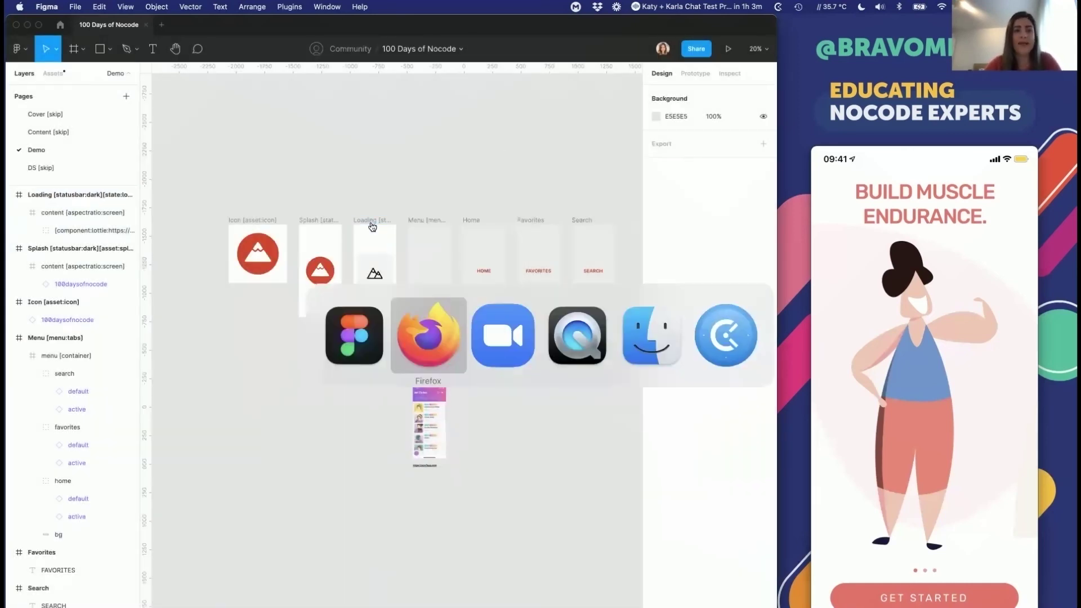
Step: Sign in to Bravo Studio with Figma, allow access, and start a new project from Projects
left_click(225, 30)
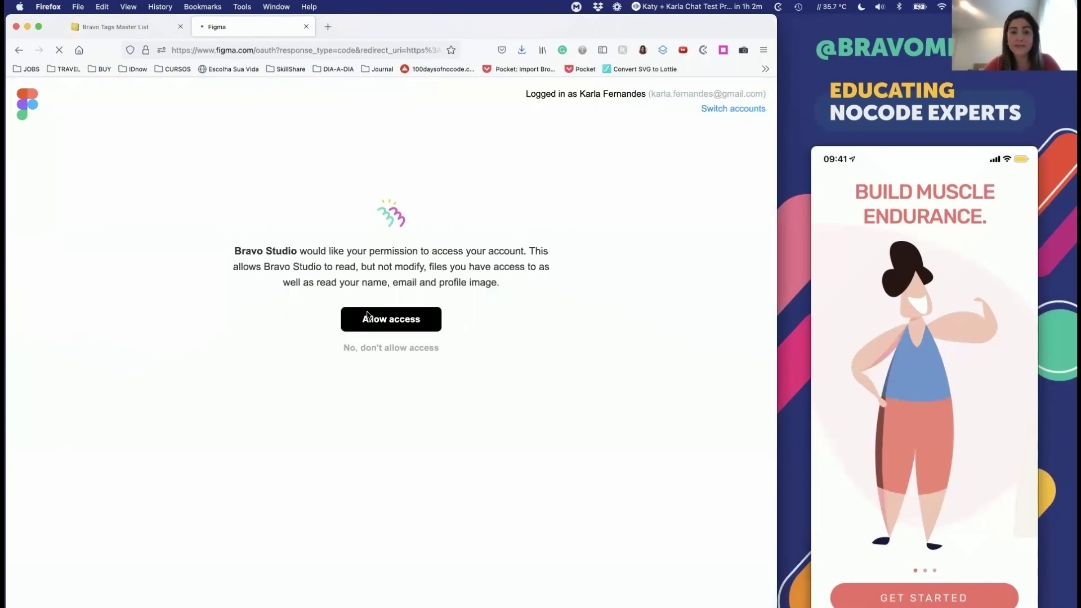
left_click(366, 325)
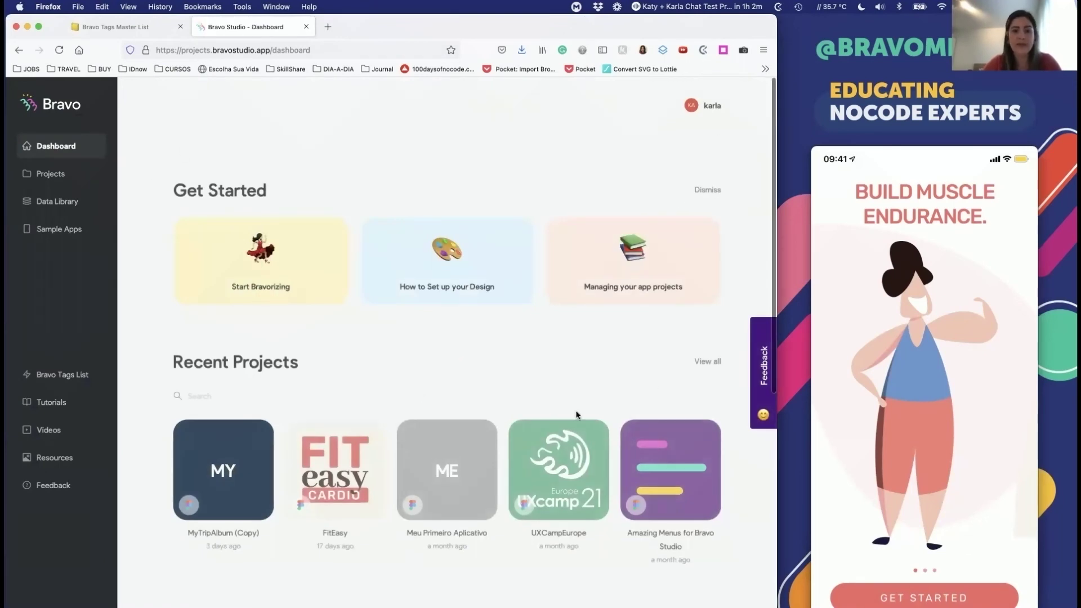
left_click(51, 173)
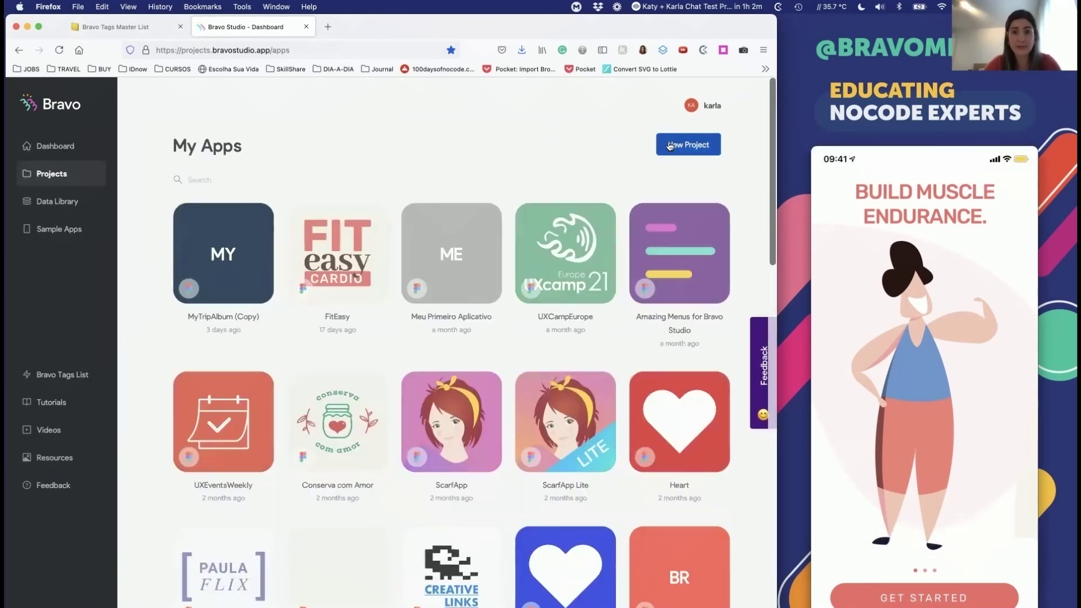
left_click(669, 145)
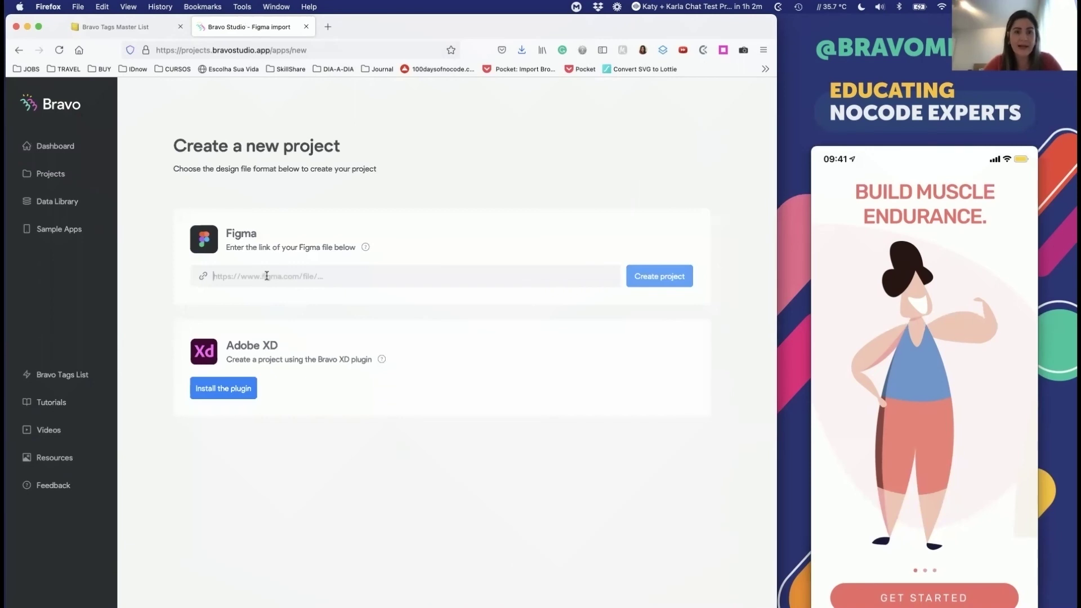
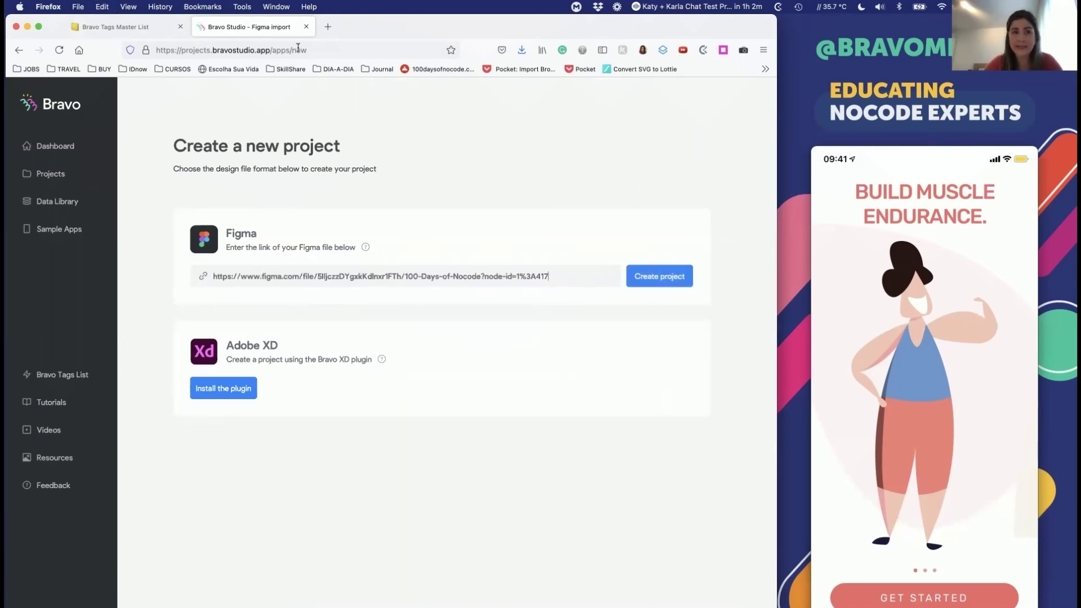
Step: Enter the 100 Days of Nocode Figma file's share link and create the project
key("super+Tab")
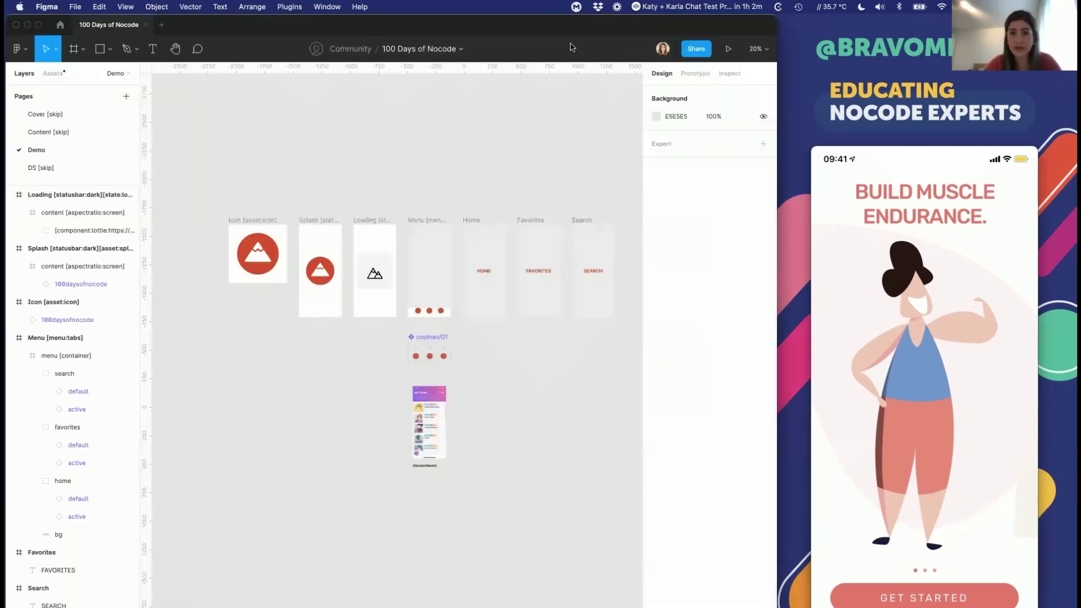
left_click(706, 49)
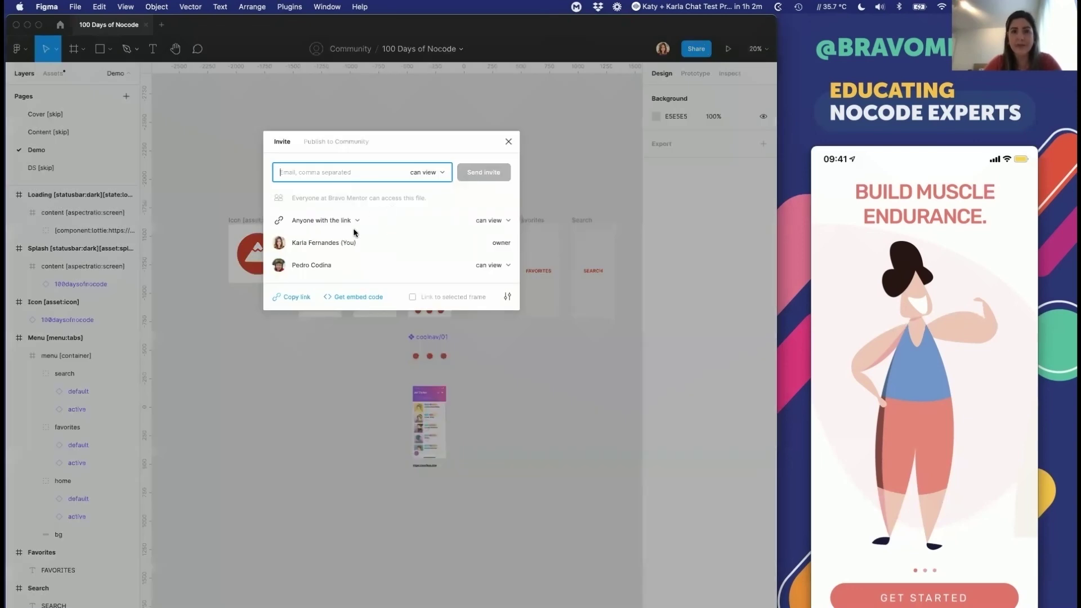
left_click(295, 298)
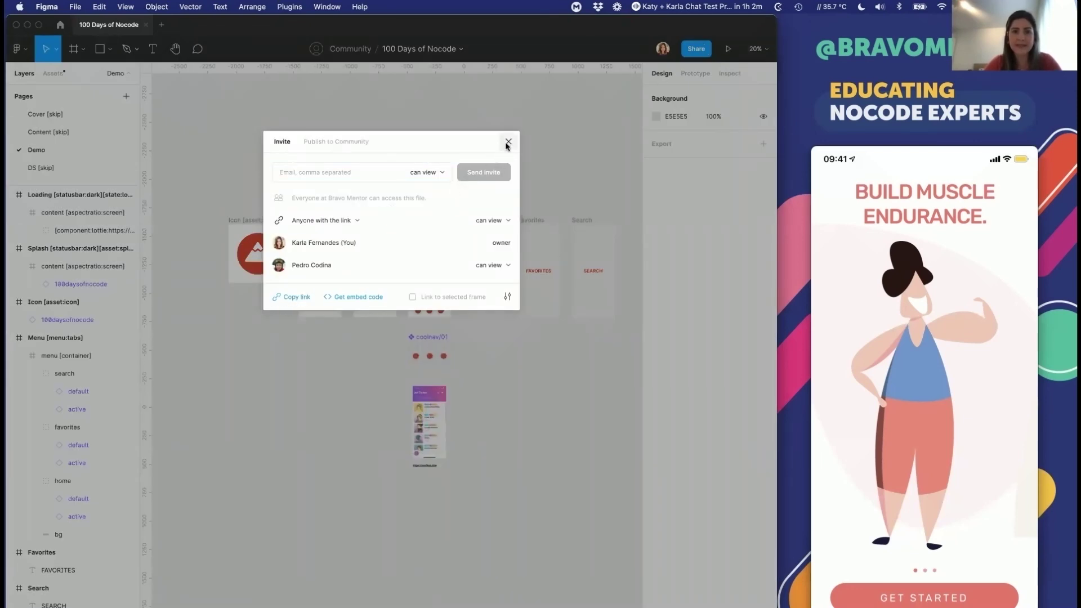
left_click(509, 142)
key("super+Tab")
left_click(660, 282)
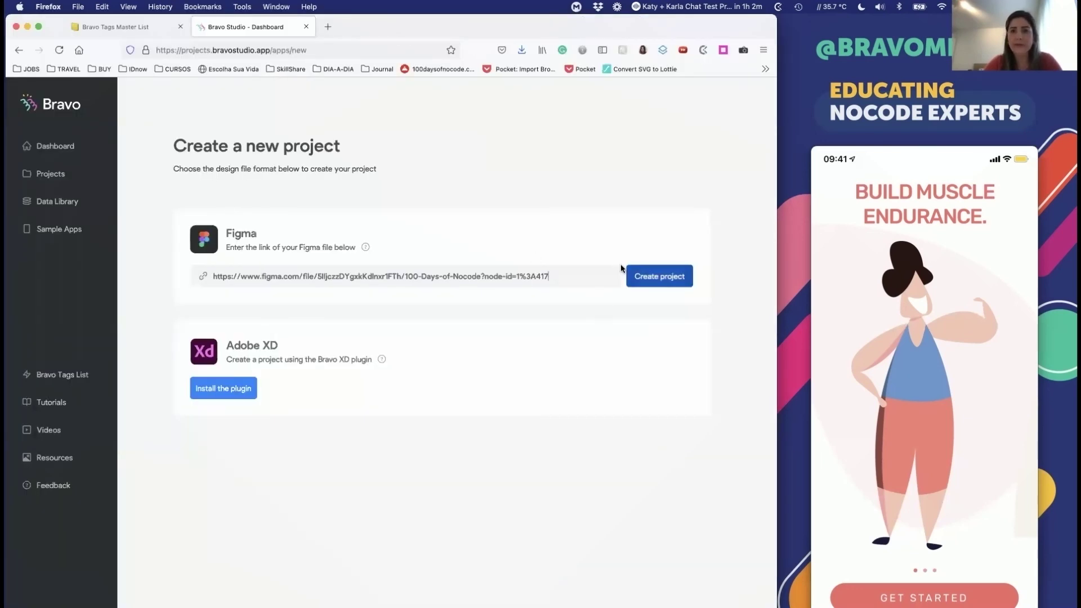
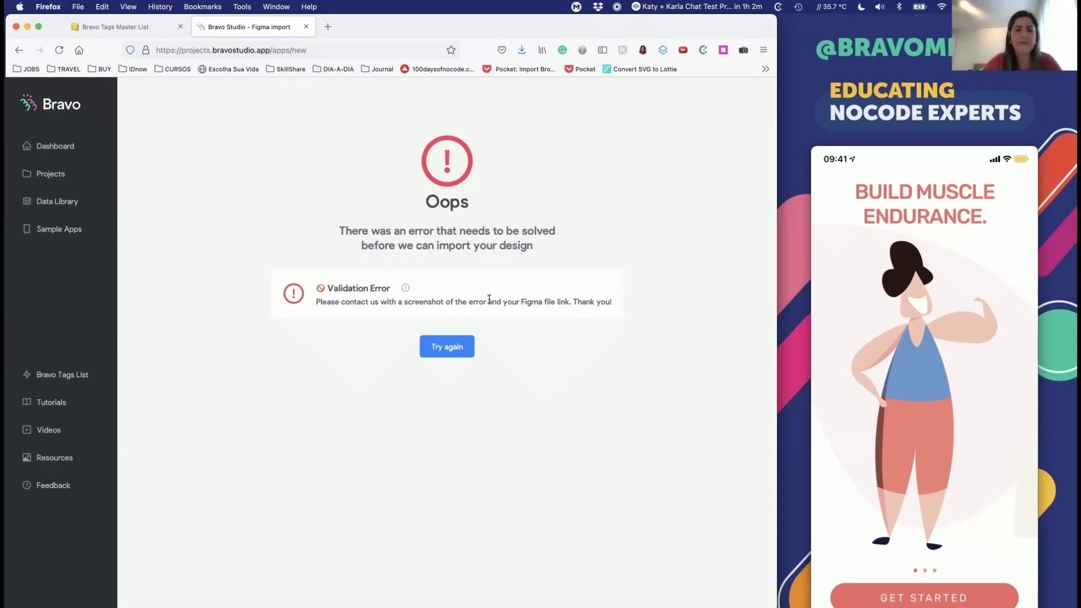
Step: Check the Figma file's sharing settings, then retry creating the Bravo project
key("super+Tab")
left_click(701, 50)
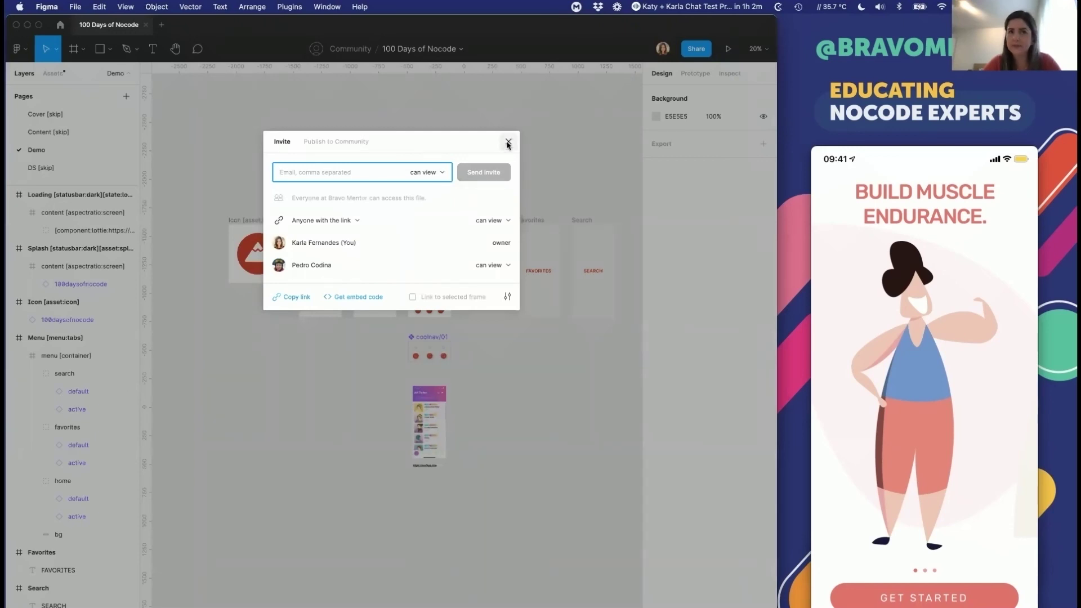
key("super+Tab")
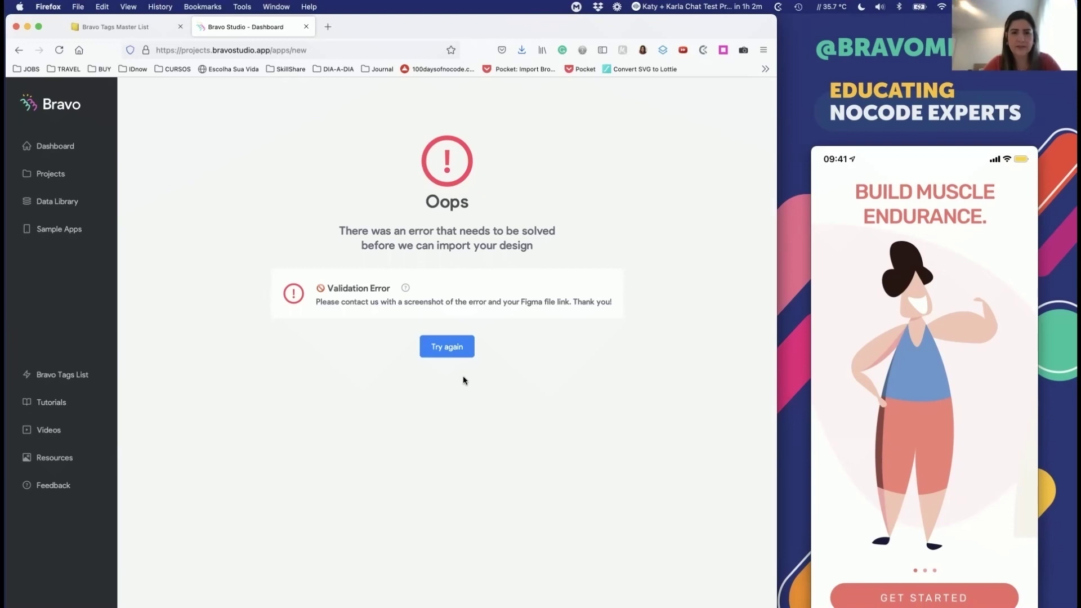
left_click(445, 346)
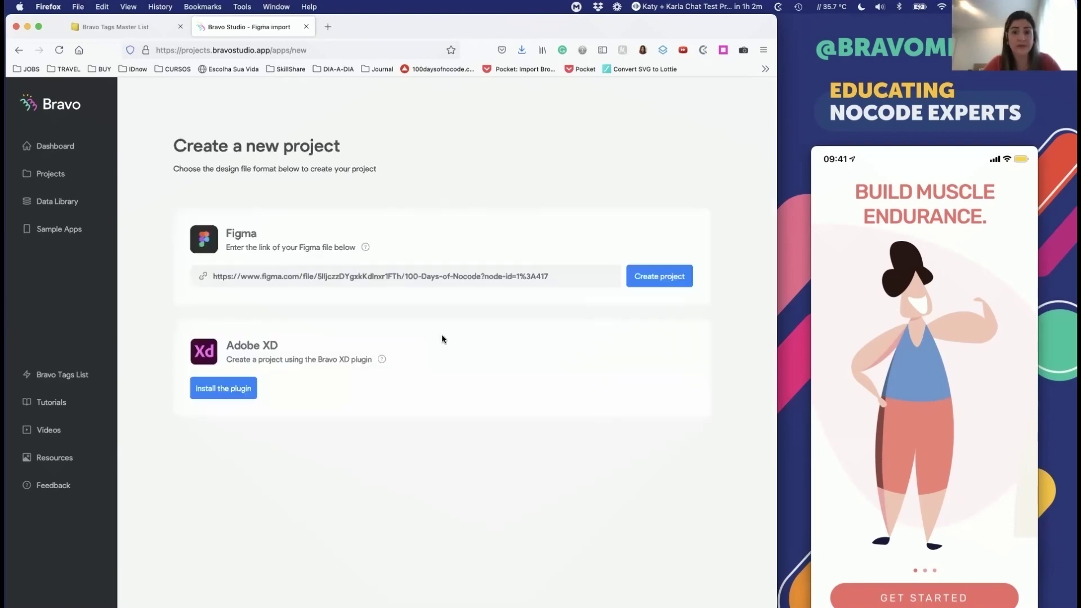
left_click(672, 278)
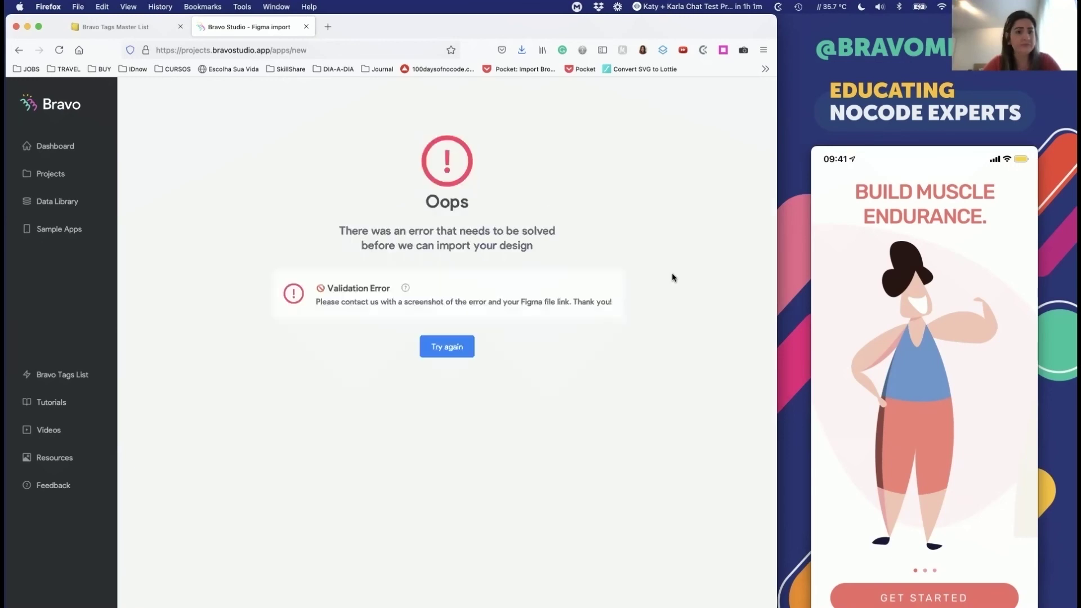
Step: Remove the second collaborator from the Figma file's sharing list
key("super+Tab")
scroll(543, 382, "up", 3)
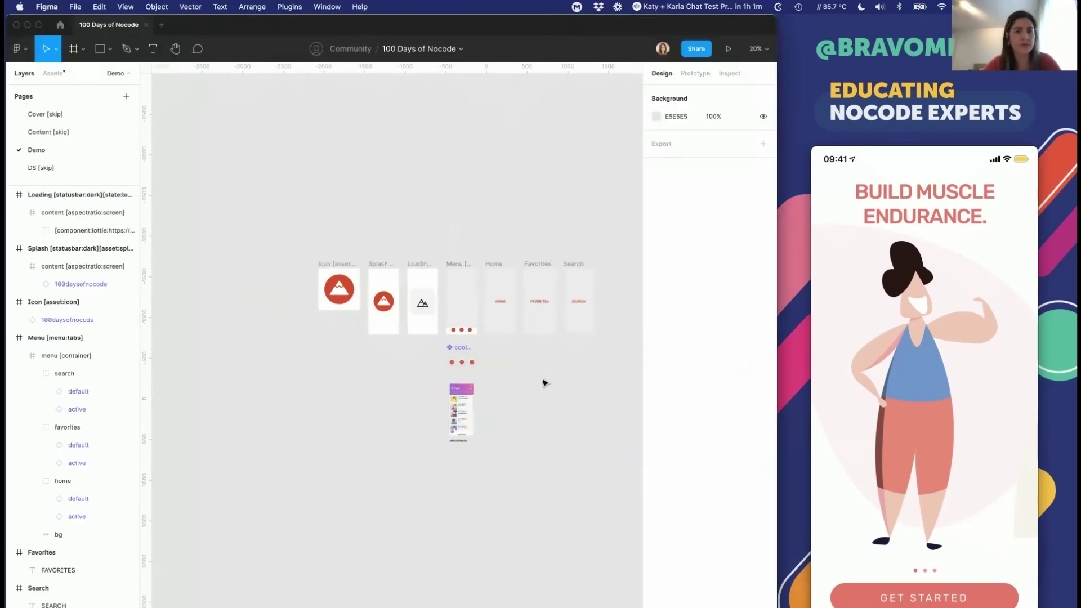
left_click(696, 44)
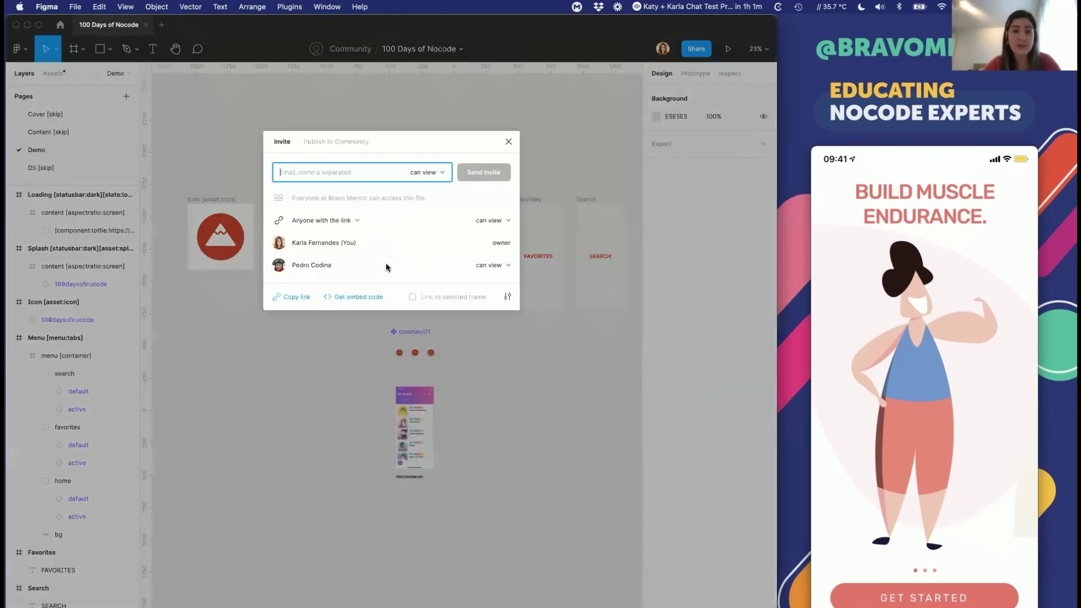
left_click(307, 141)
left_click(282, 141)
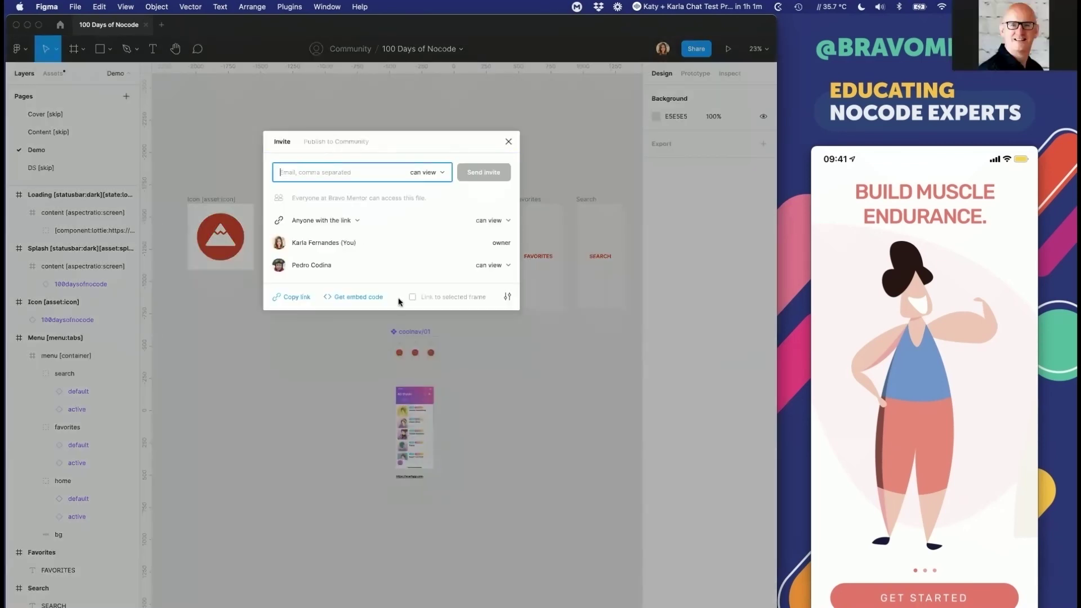
left_click(489, 264)
left_click(490, 302)
left_click(475, 379)
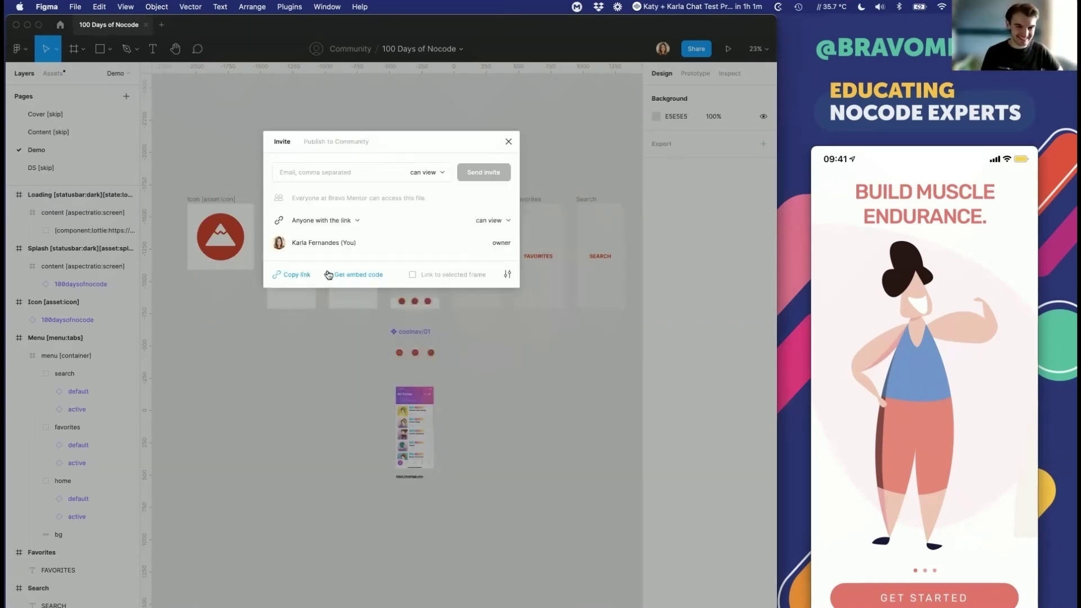
left_click(508, 141)
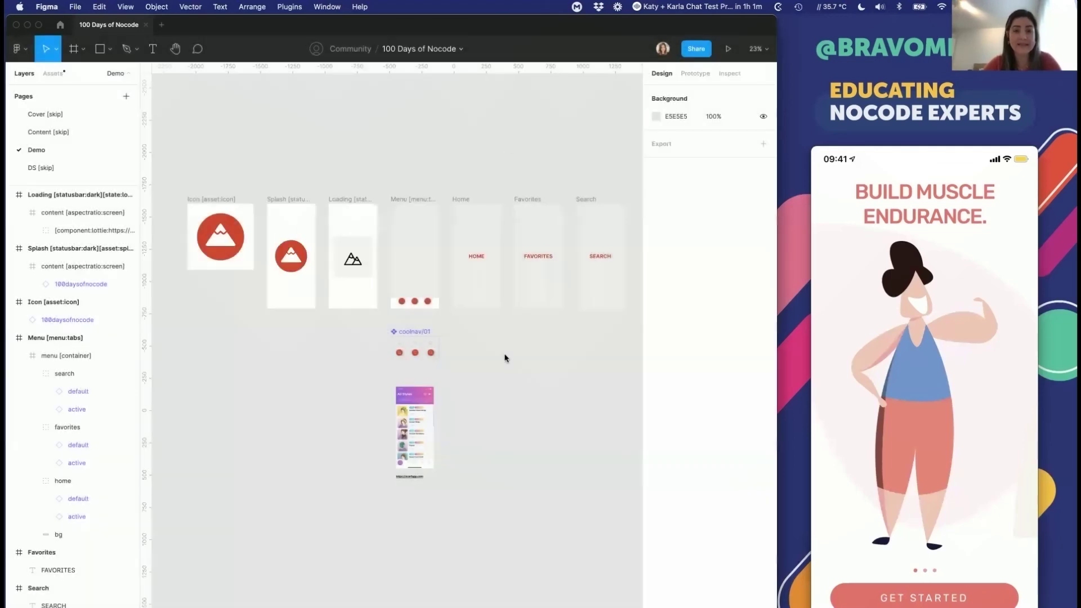
Step: Copy the Figma file's share link and create a new Bravo project from it
key("super+Tab")
left_click(19, 49)
key("super+Tab")
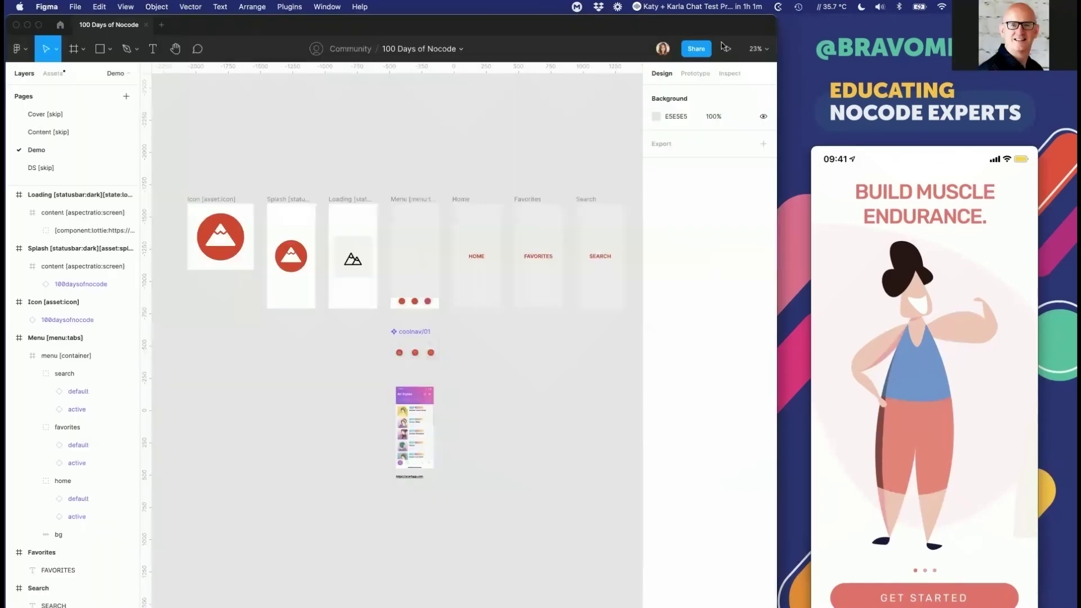
left_click(695, 48)
left_click(295, 275)
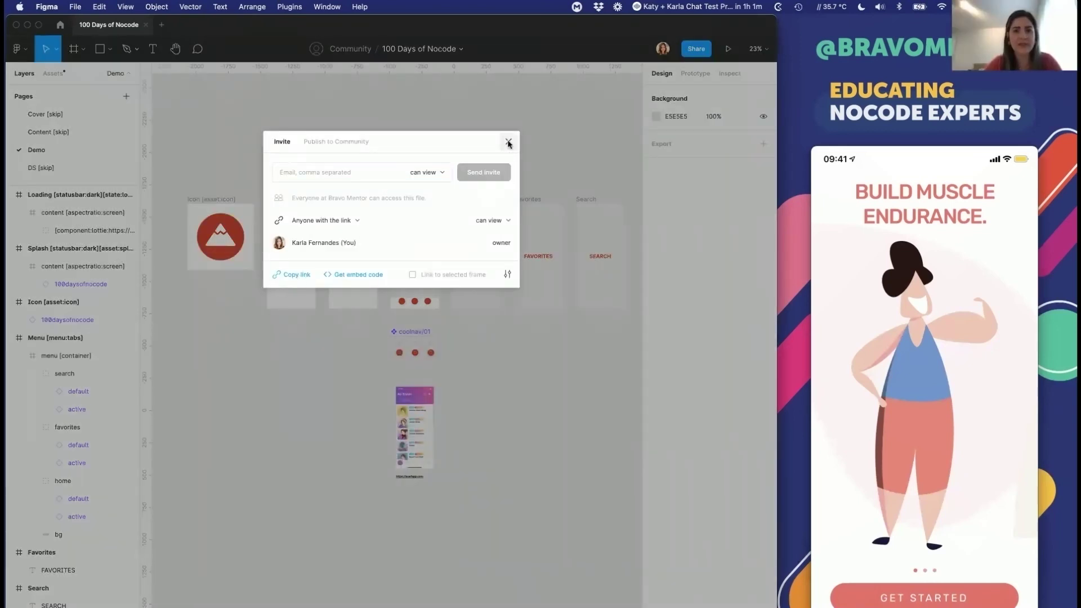
left_click(509, 142)
key("super+Tab")
left_click(323, 275)
key("super+v")
left_click(657, 275)
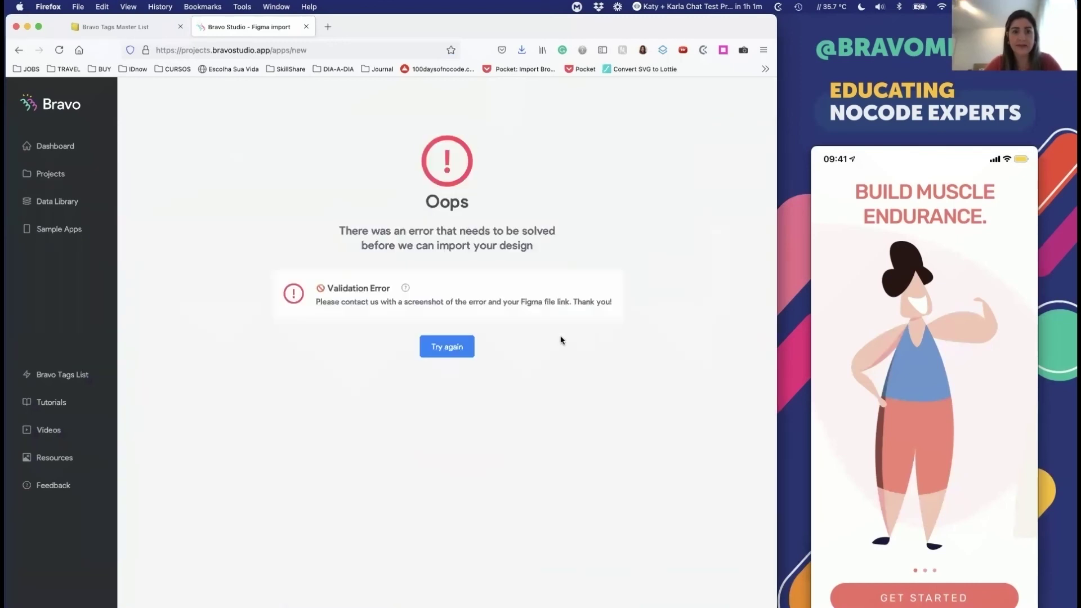
Step: Return to Bravo's new project form and recheck Figma's sharing settings
left_click(441, 347)
key("super+Tab")
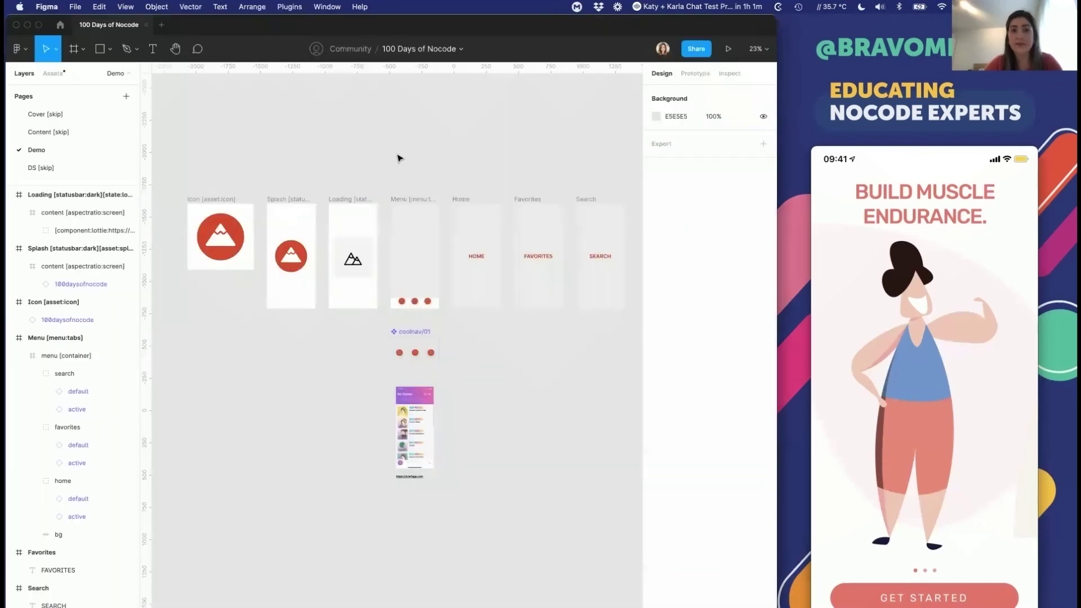
left_click(694, 50)
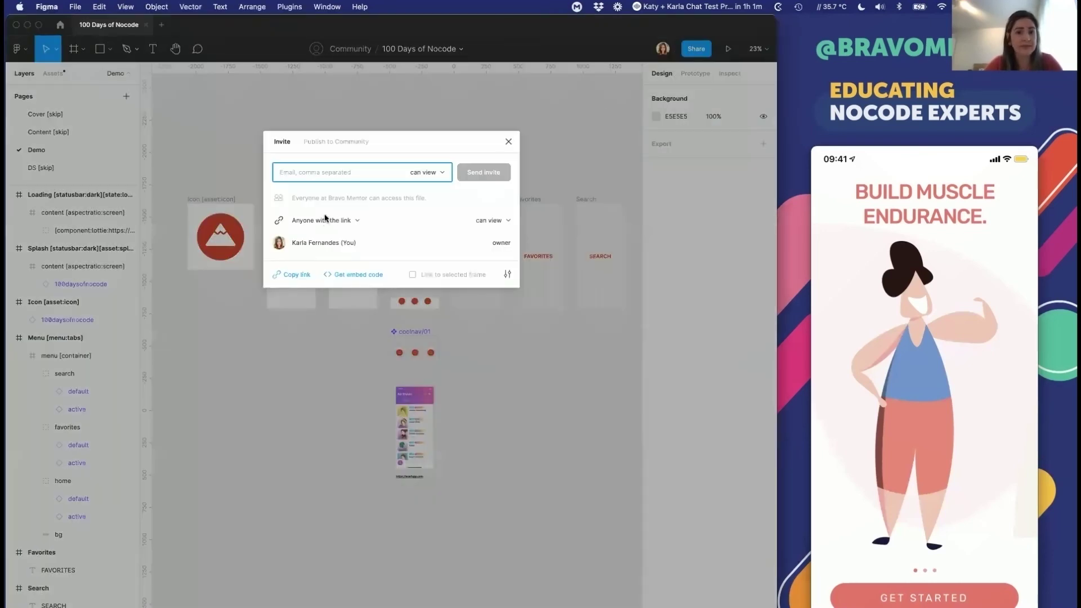
left_click(511, 139)
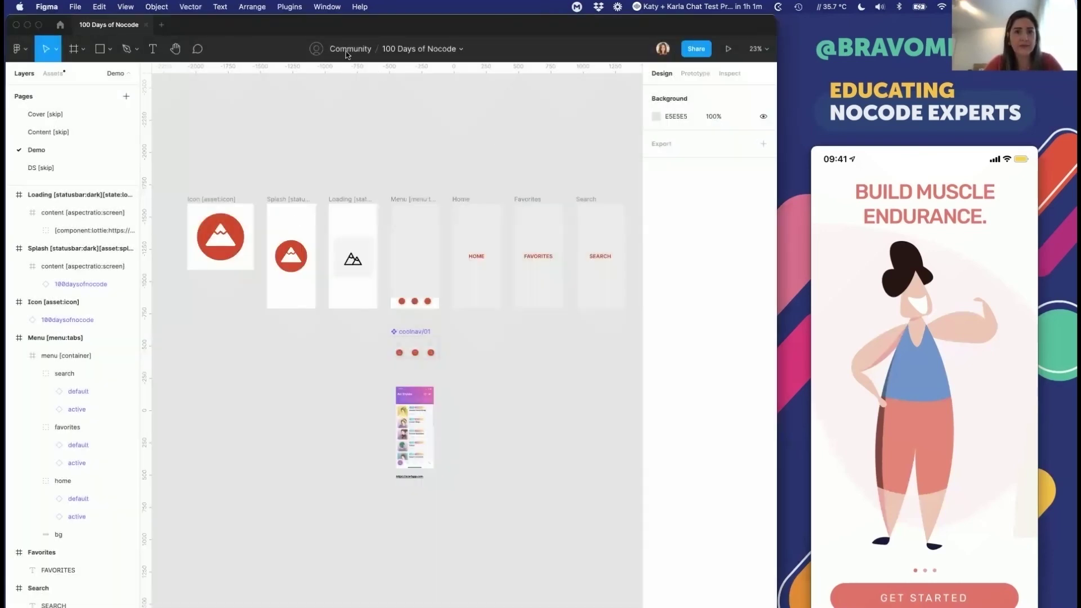
Step: Move the design file into the Vitamina K team's Projects
left_click(349, 49)
scroll(355, 305, "down", 1)
scroll(356, 305, "down", 5)
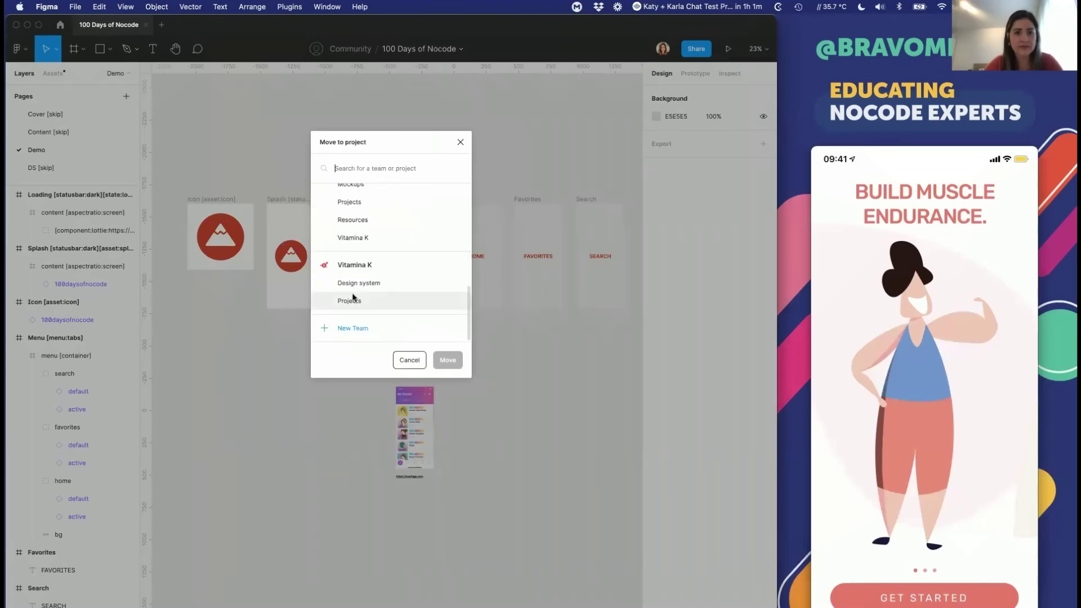
left_click(352, 300)
left_click(446, 359)
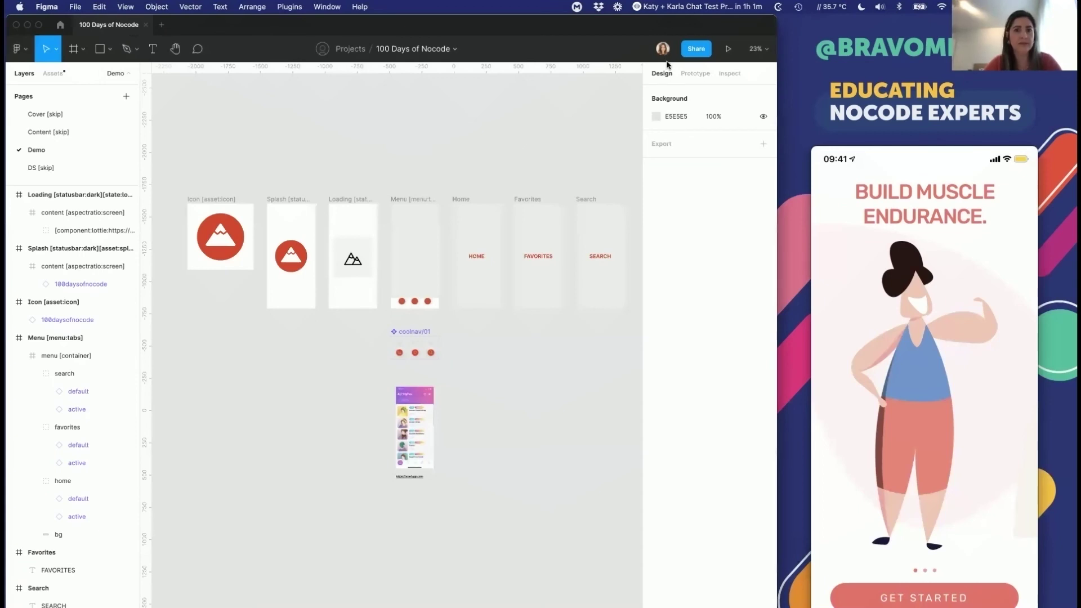
Step: Copy the moved file's share link and retry the Bravo import
left_click(695, 51)
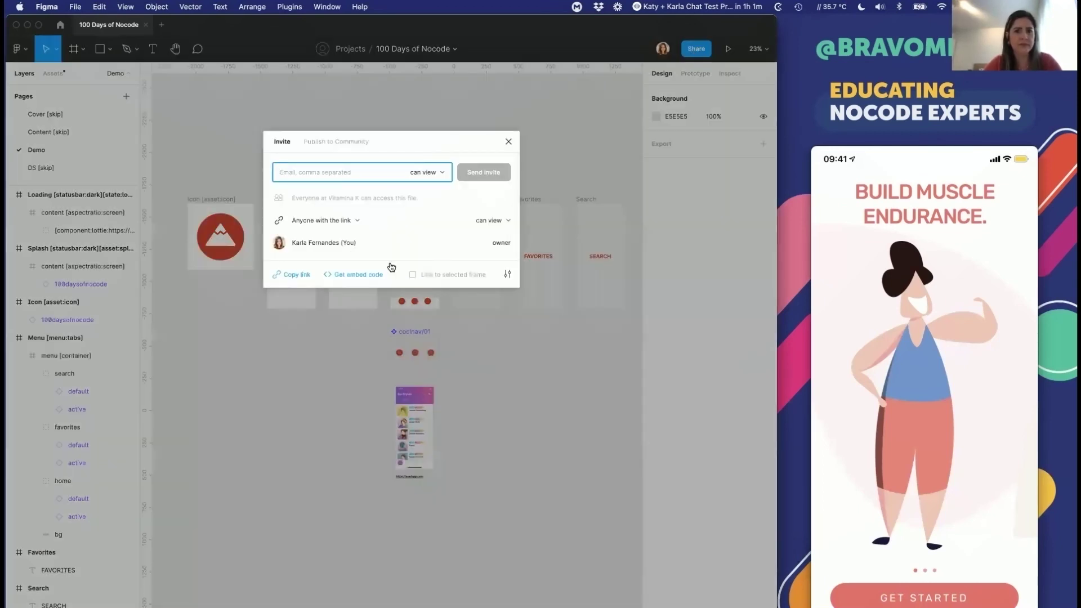
left_click(305, 276)
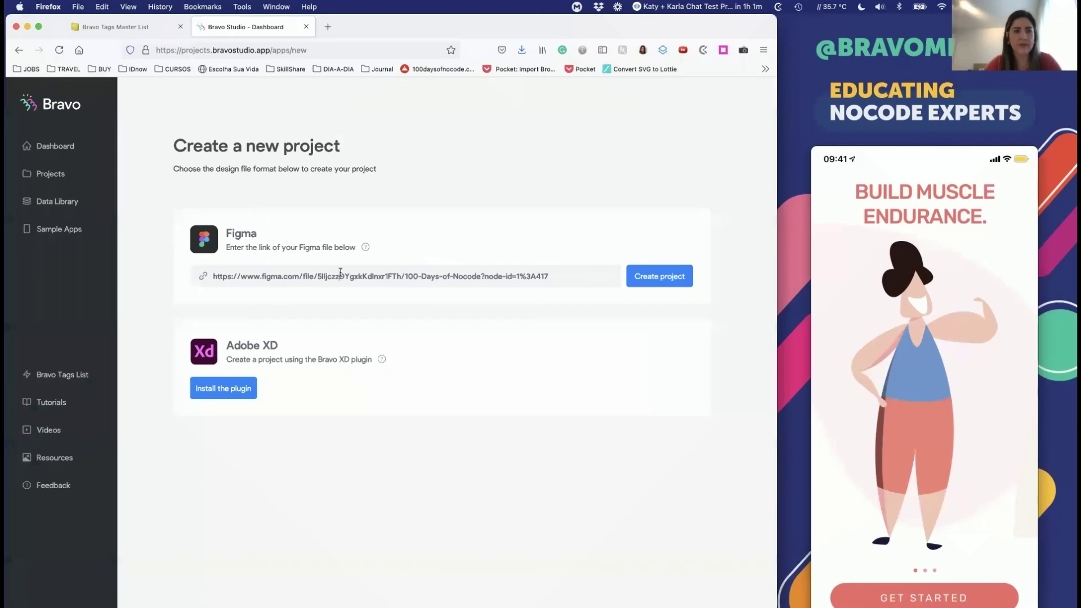
triple_click(340, 272)
left_click(437, 223)
left_click(665, 278)
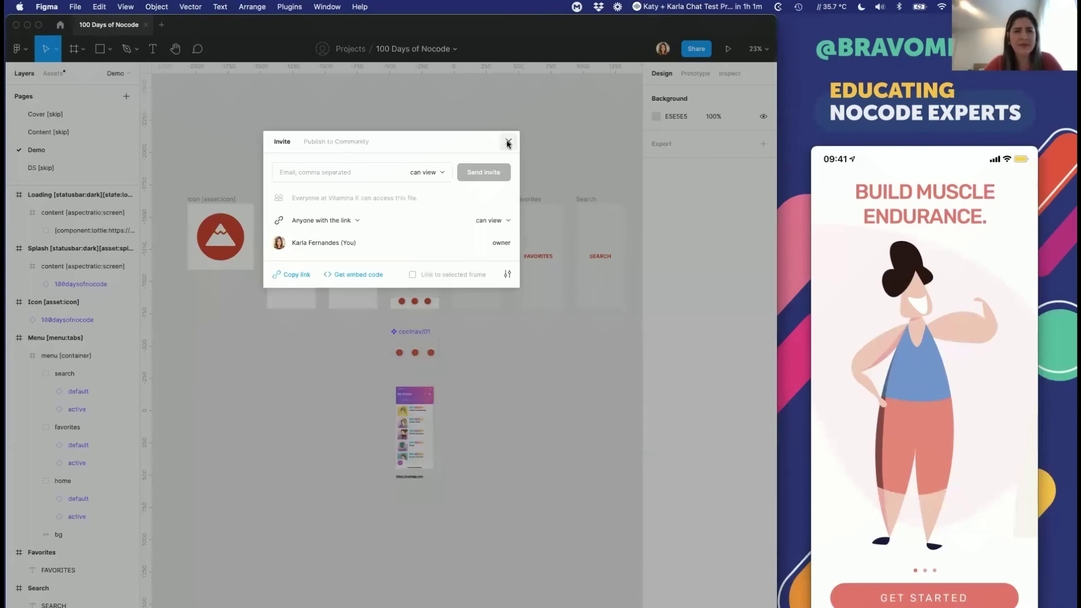
left_click(507, 141)
Step: Rename the file to Nocode and import its new share link into Bravo
double_click(402, 50)
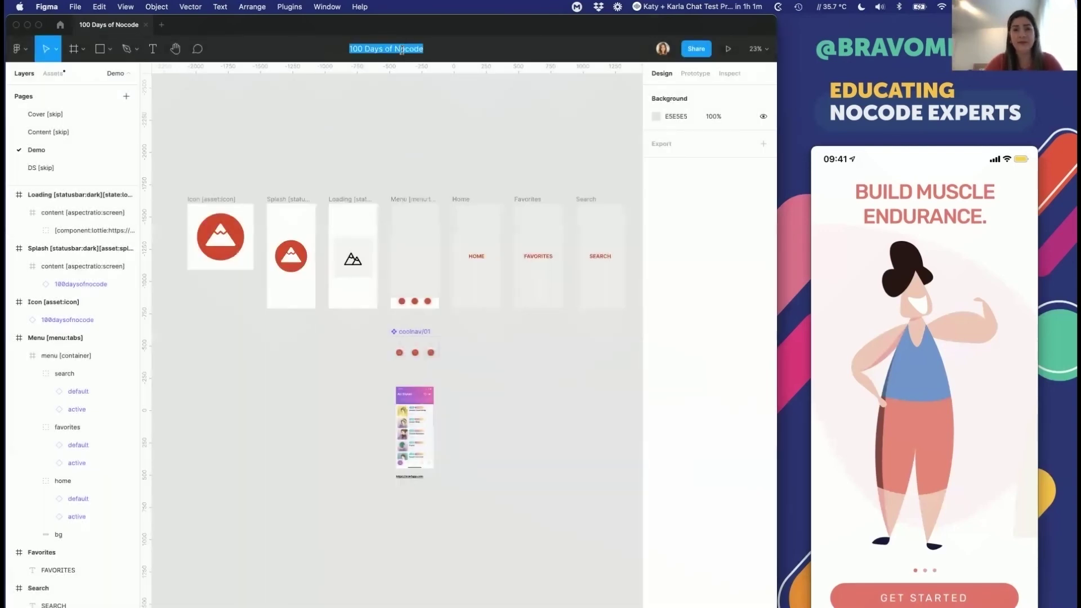
type("Nocode")
key("Return")
left_click(691, 48)
left_click(298, 276)
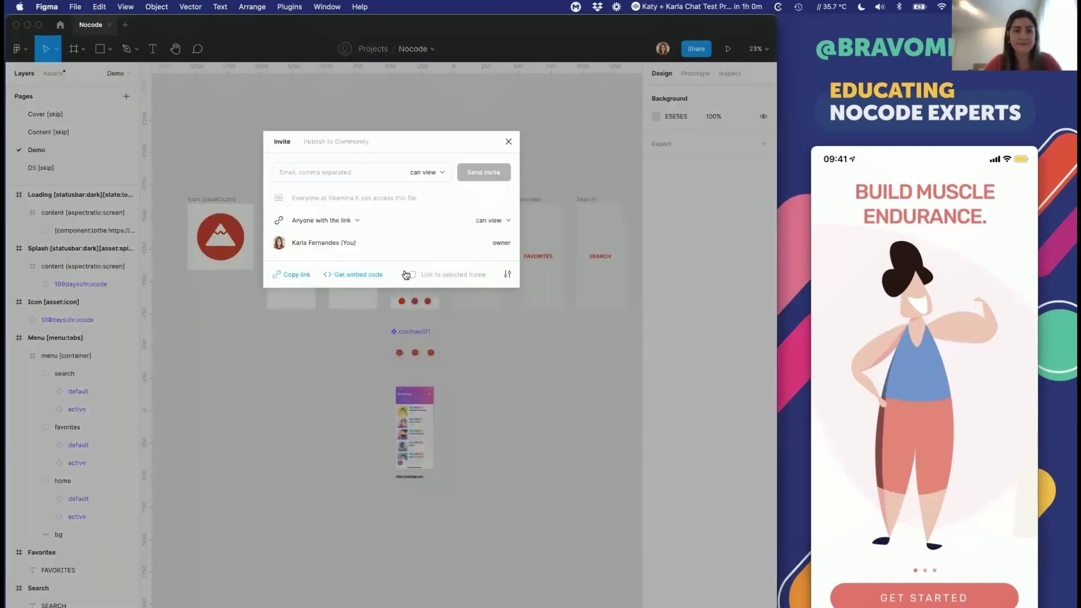
key("super+Tab")
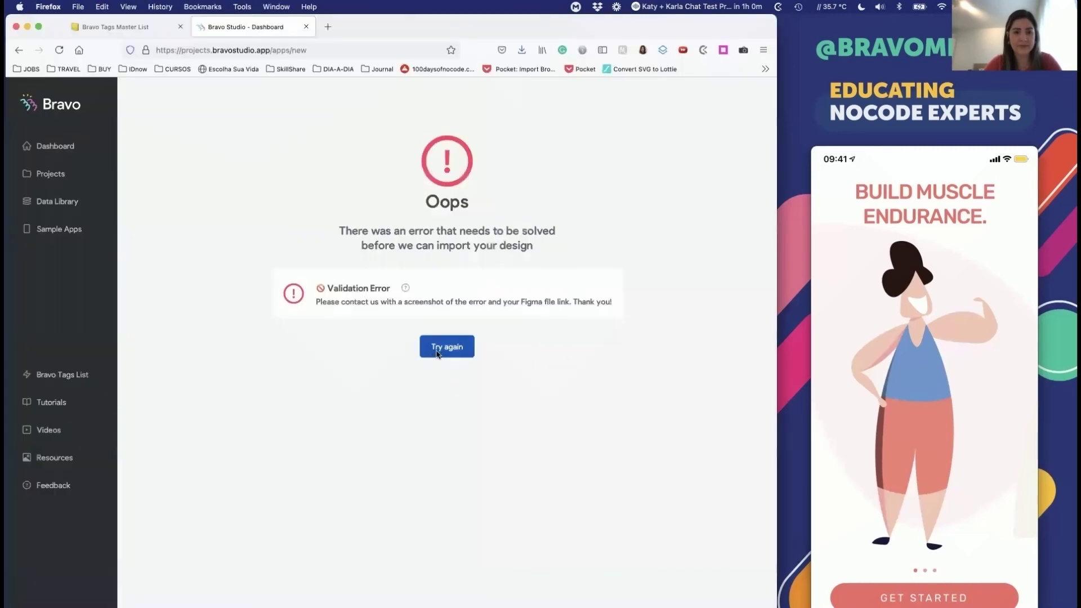
left_click(438, 346)
triple_click(407, 274)
key("super+v")
left_click(657, 276)
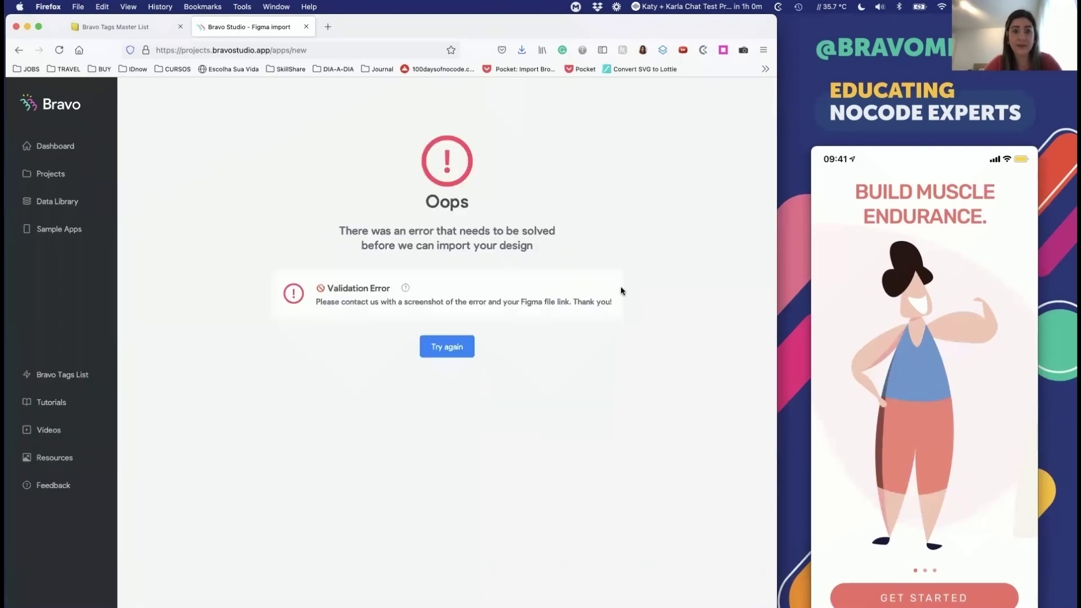
Step: Return to Bravo's new project form and close Figma's sharing dialog
left_click(445, 346)
key("super+Tab")
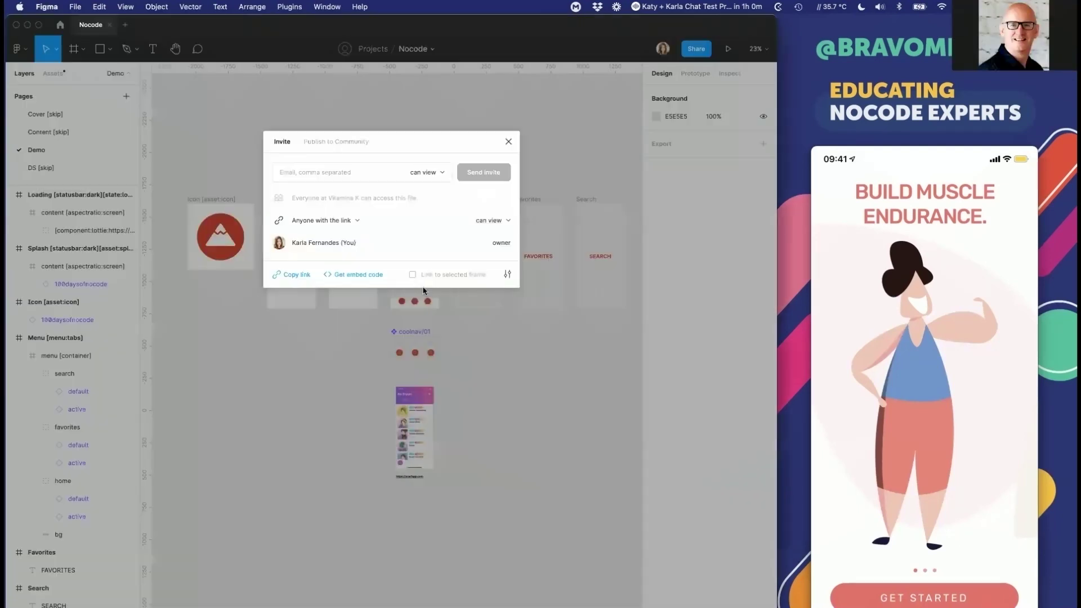
left_click(507, 143)
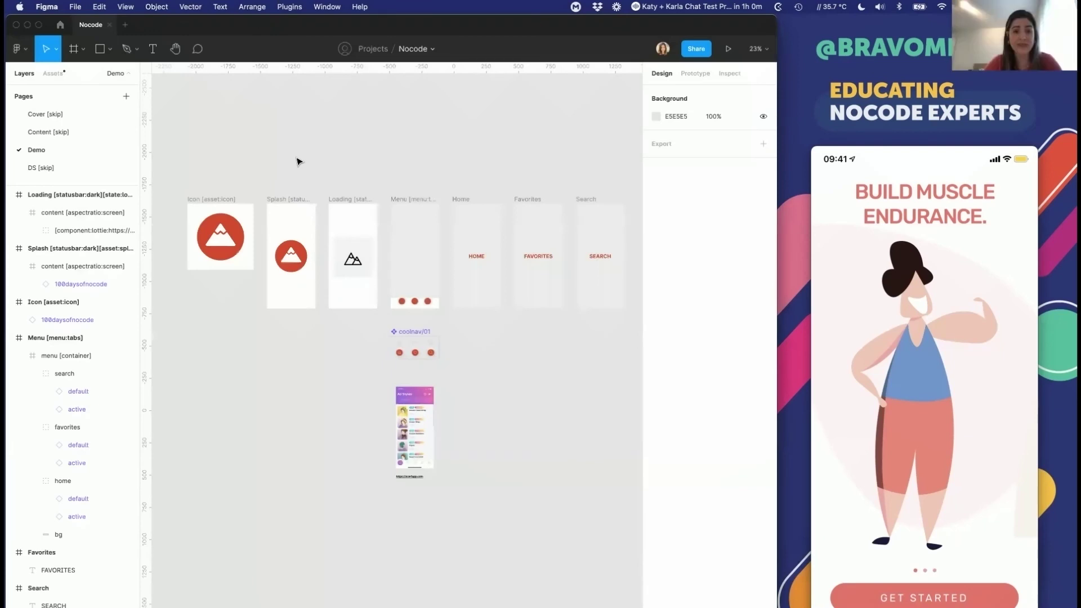
scroll(299, 162, "down", 3)
Step: Copy all canvas frames into a new blank Untitled design file
left_click_drag(199, 149, 600, 452)
key("super+t")
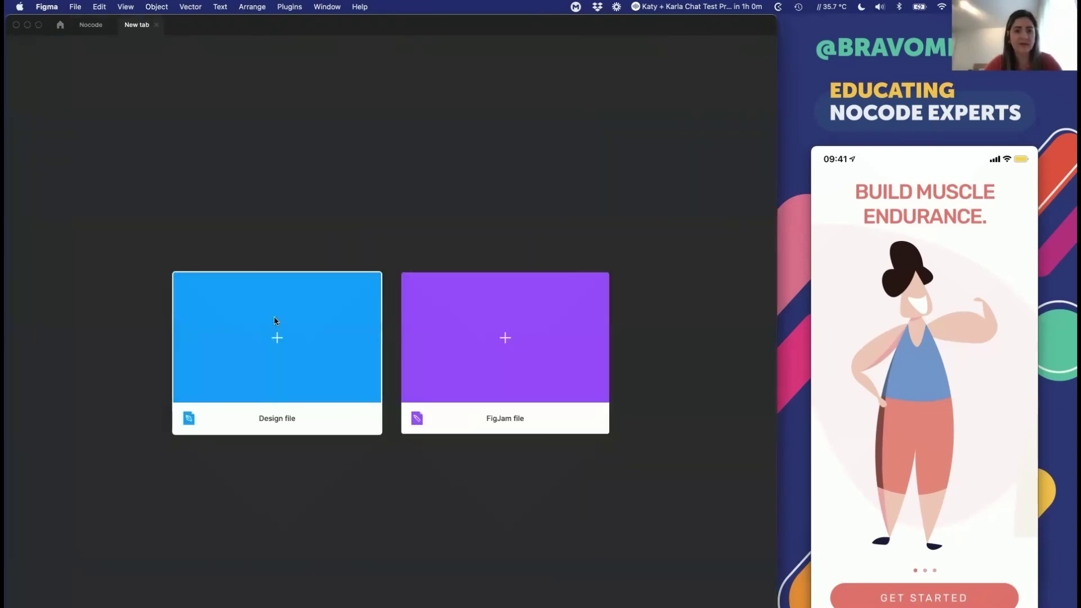
left_click(275, 321)
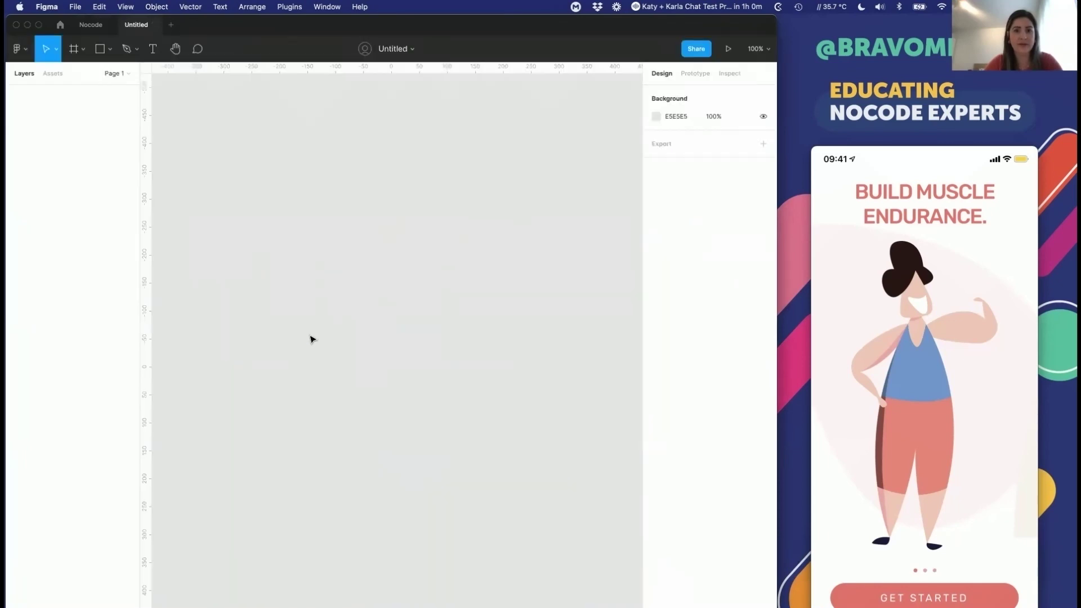
key("super+v")
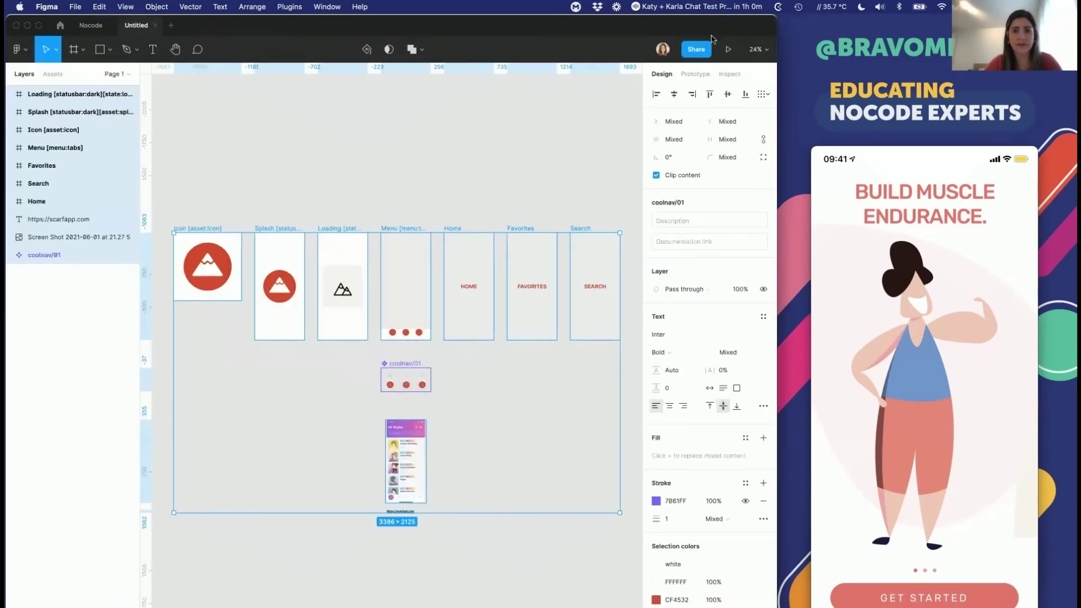
Step: Create a Bravo project from the Untitled file's share link, then close sharing
left_click(696, 49)
left_click(289, 252)
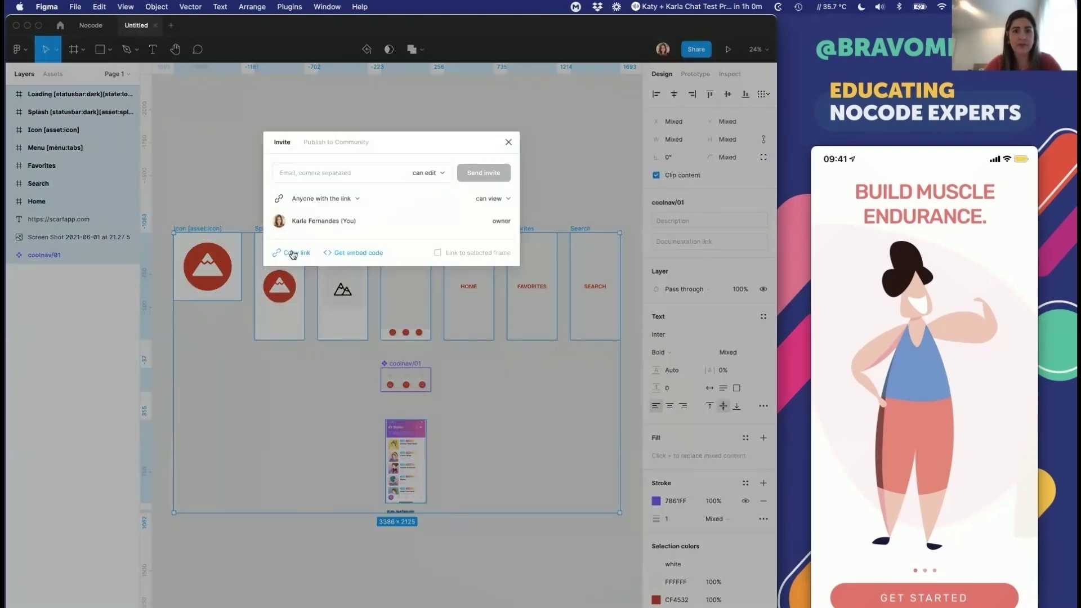
key("super+Tab")
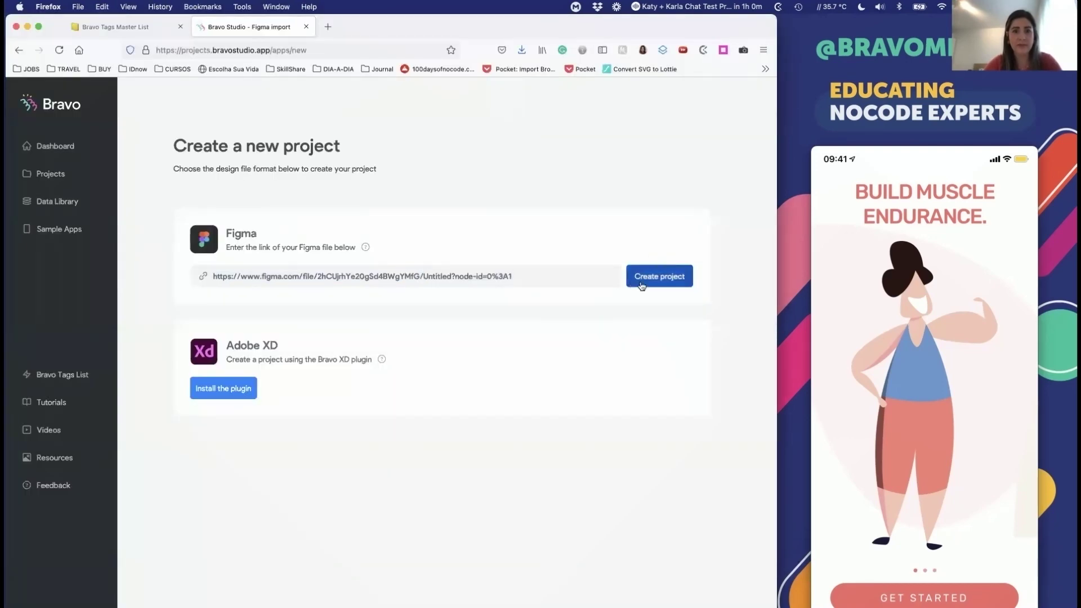
left_click(641, 280)
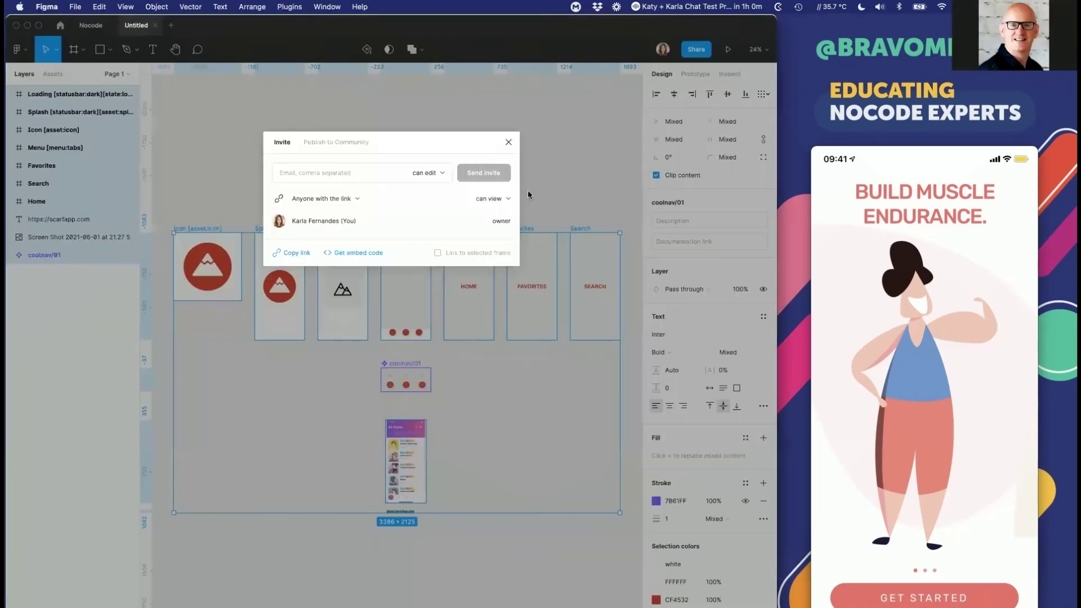
left_click(508, 142)
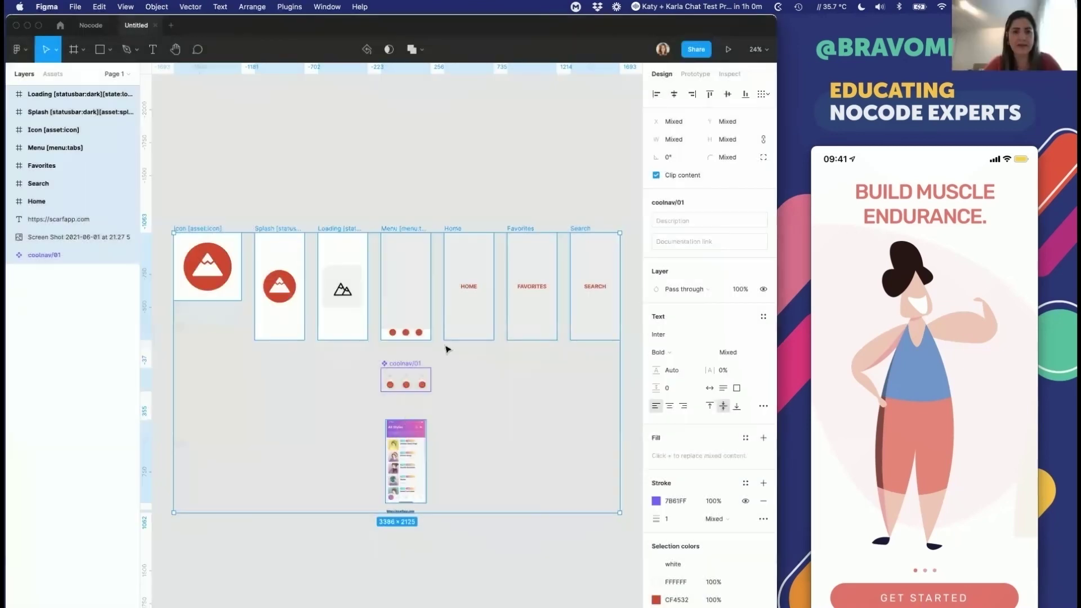
left_click(338, 429)
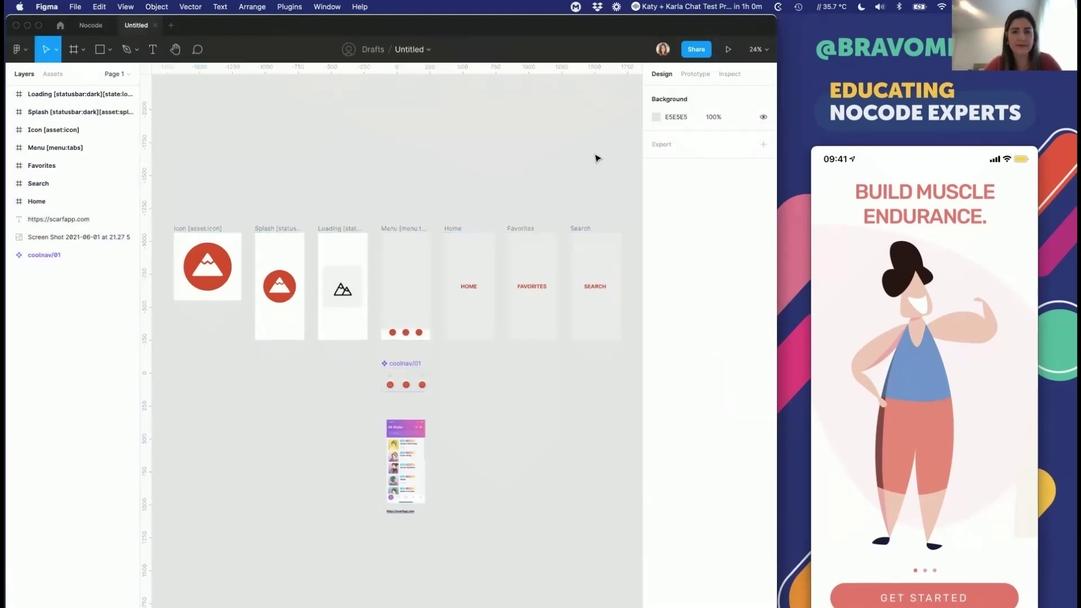
Step: Inspect the Search, Favorites, Home and Menu frames and expand the menu layers
left_click(577, 231)
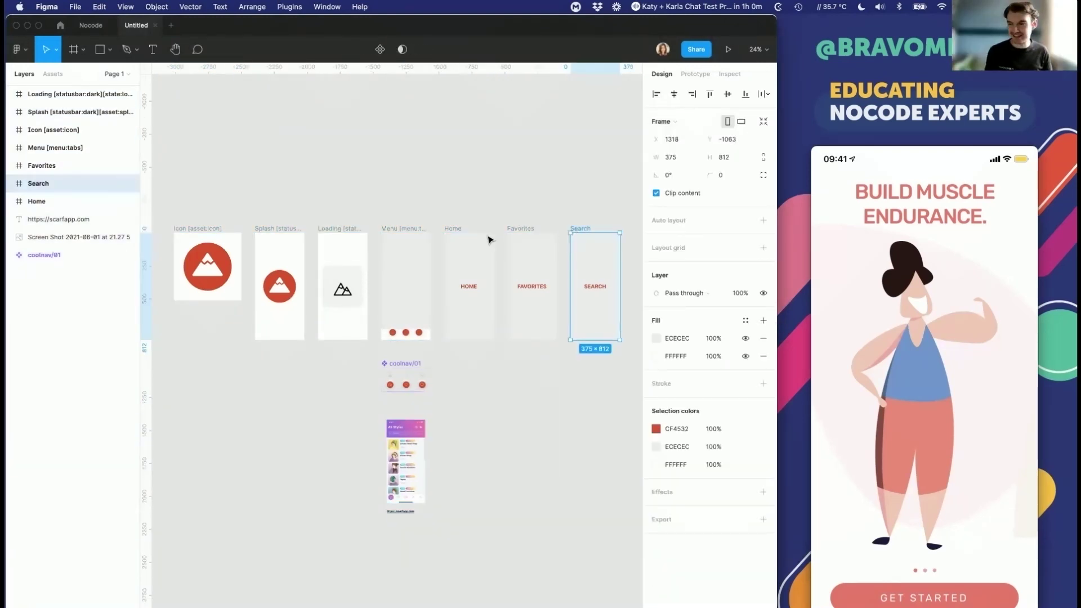
left_click(519, 230)
left_click(453, 228)
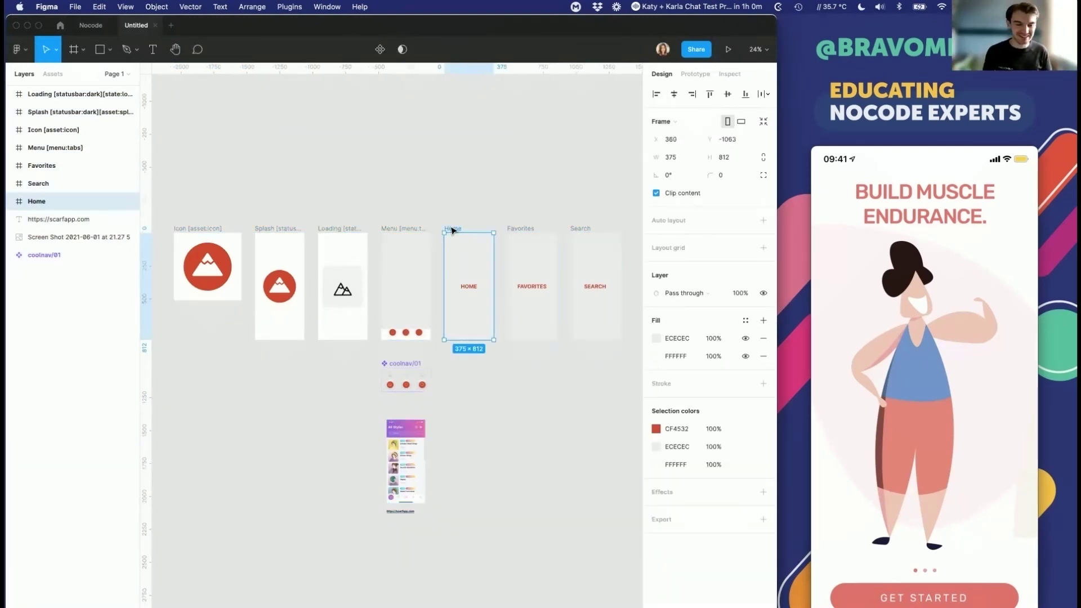
left_click(403, 229)
left_click(10, 147)
left_click(11, 167)
left_click(18, 166)
Step: Drag the icon out of the 100daysofnocode group and delete the group
left_click(10, 130)
left_click(51, 148)
left_click(18, 147)
left_click(18, 148)
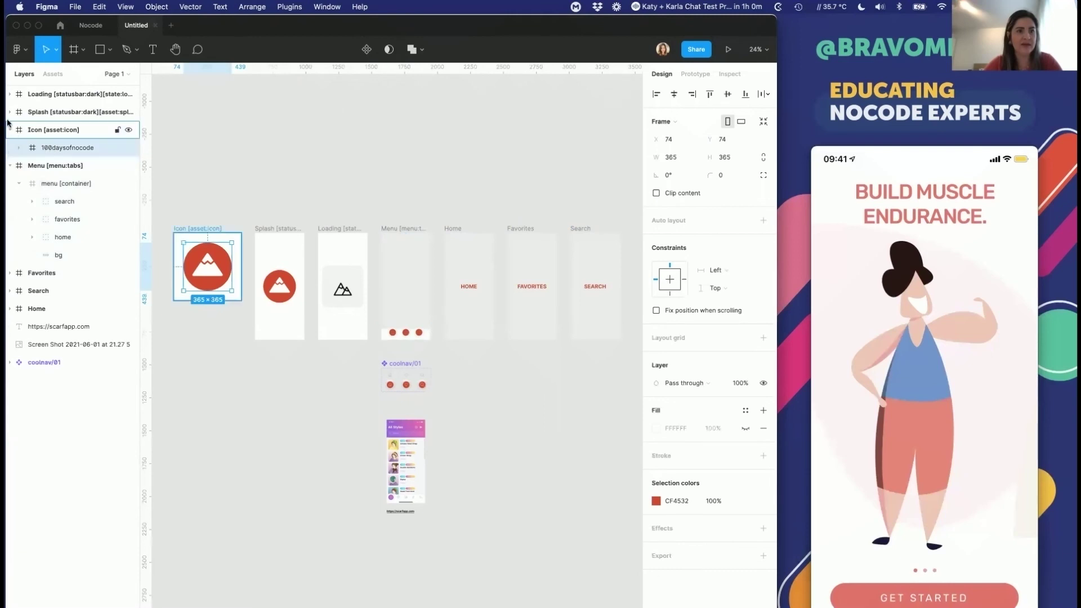
left_click(19, 147)
left_click_drag(61, 165, 59, 146)
left_click(60, 165)
key("Delete")
Step: Expand the Splash and Loading layers down to the lottie component
left_click(9, 112)
left_click(18, 130)
left_click(10, 94)
left_click(19, 112)
left_click(31, 131)
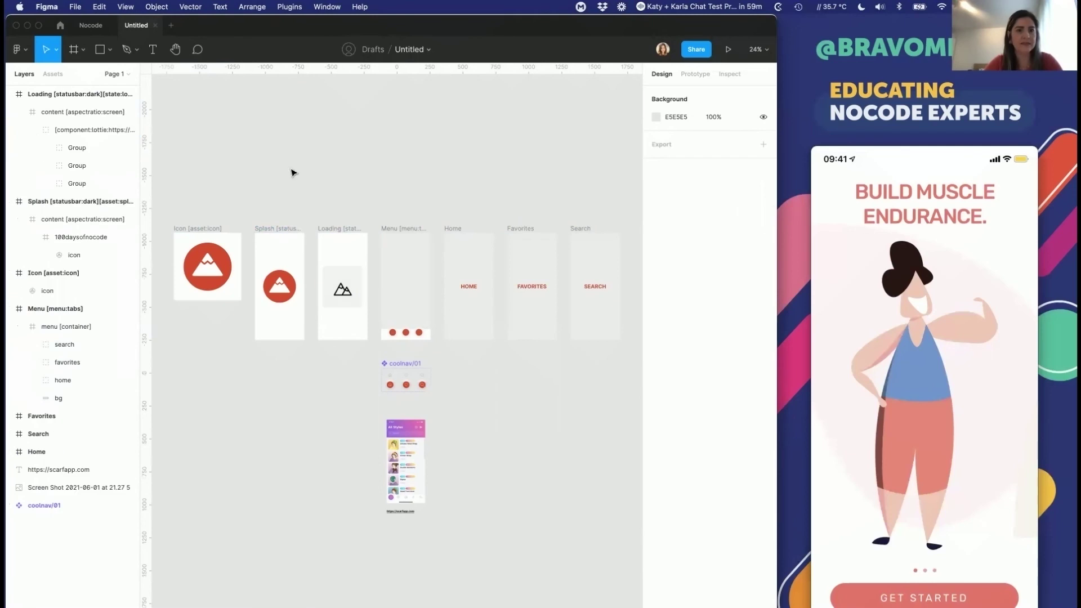
Step: Copy the file link and retry creating the Bravo project
left_click(696, 49)
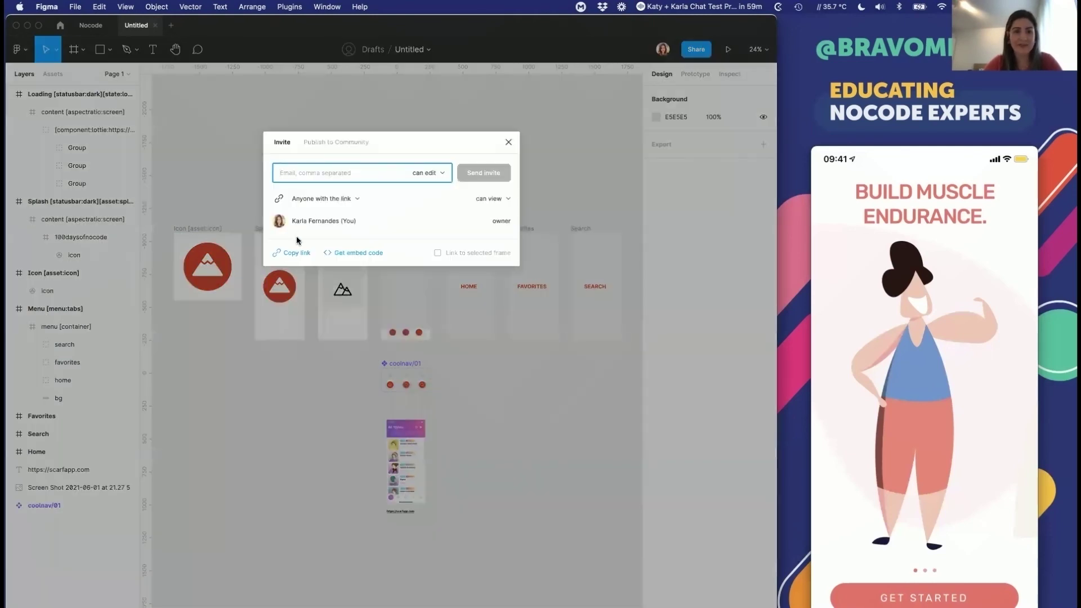
left_click(508, 144)
key("super+Tab")
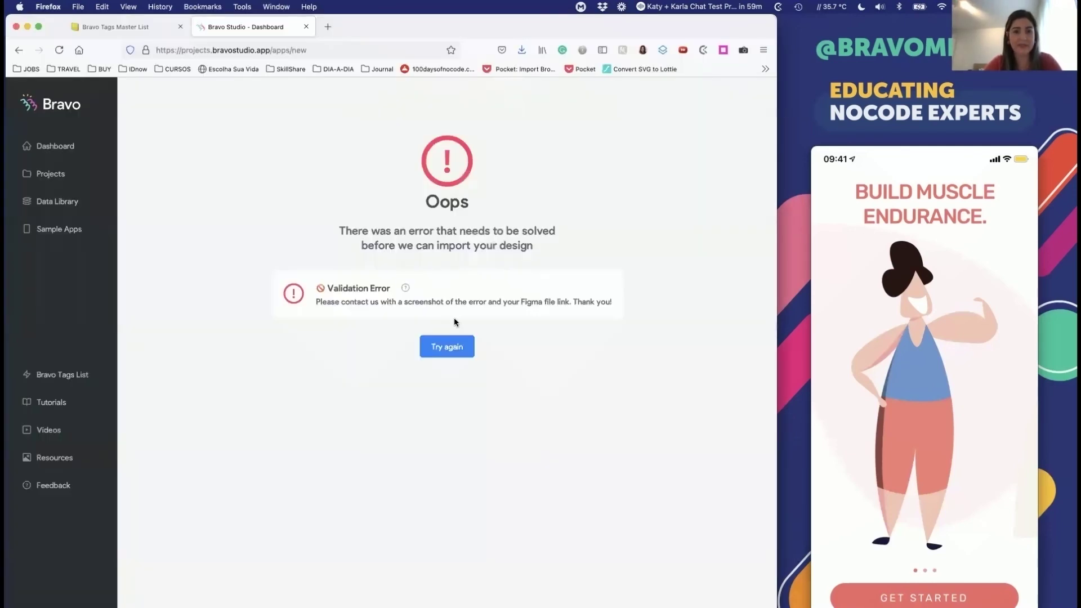
left_click(436, 345)
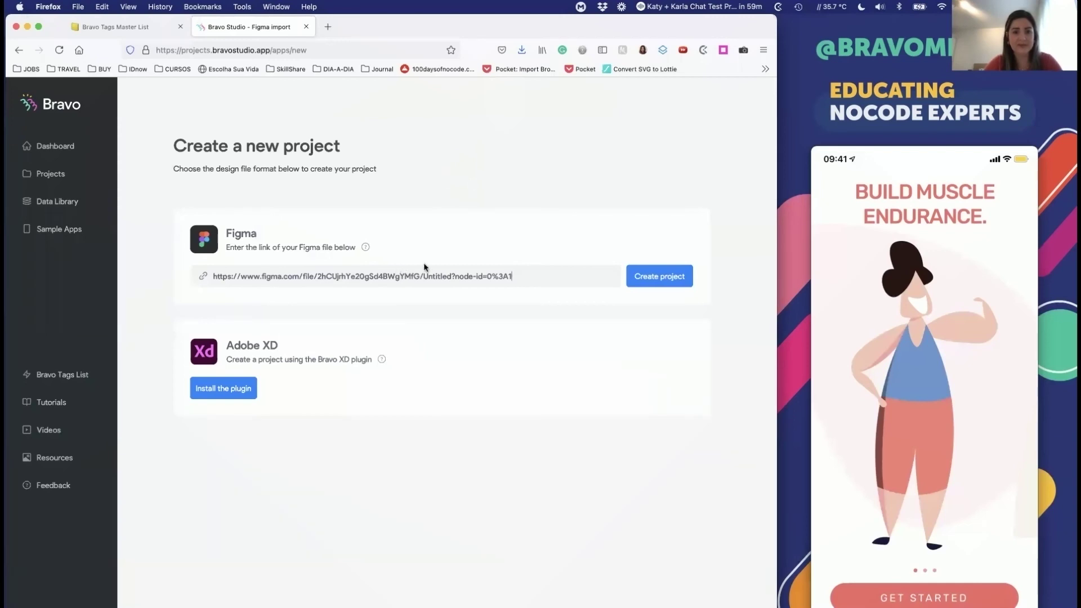
left_click(655, 275)
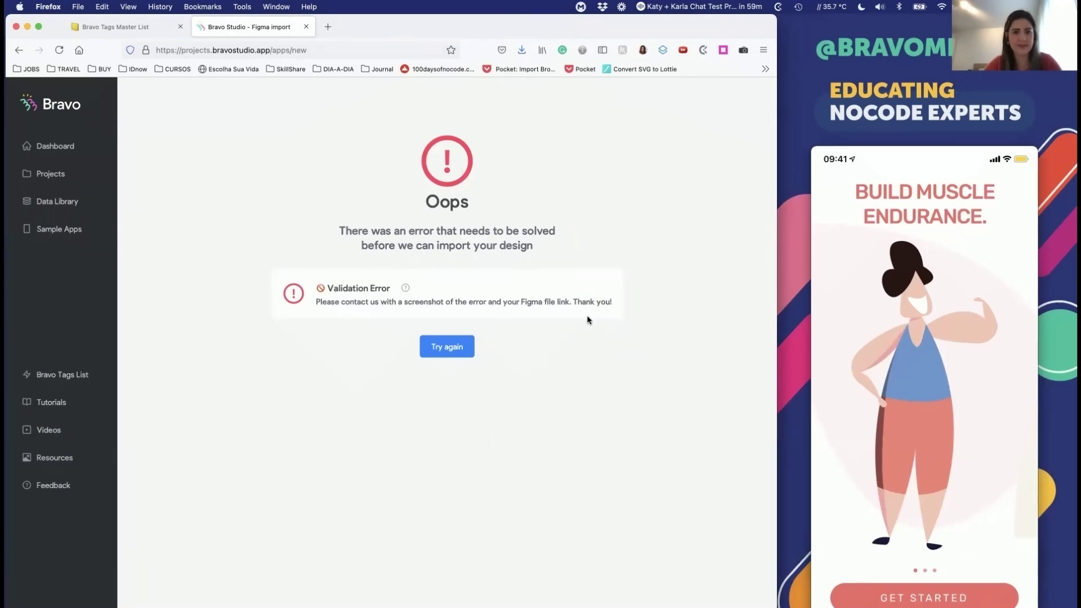
Step: Duplicate the Amazing Menus for Bravo Studio community file into your drafts
key("super+Tab")
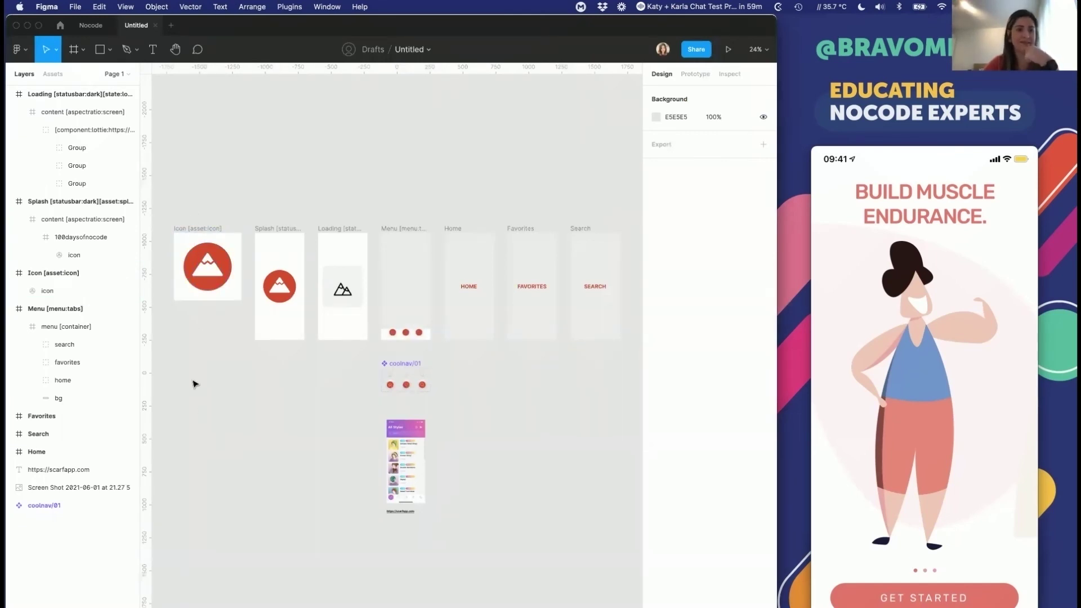
left_click(90, 25)
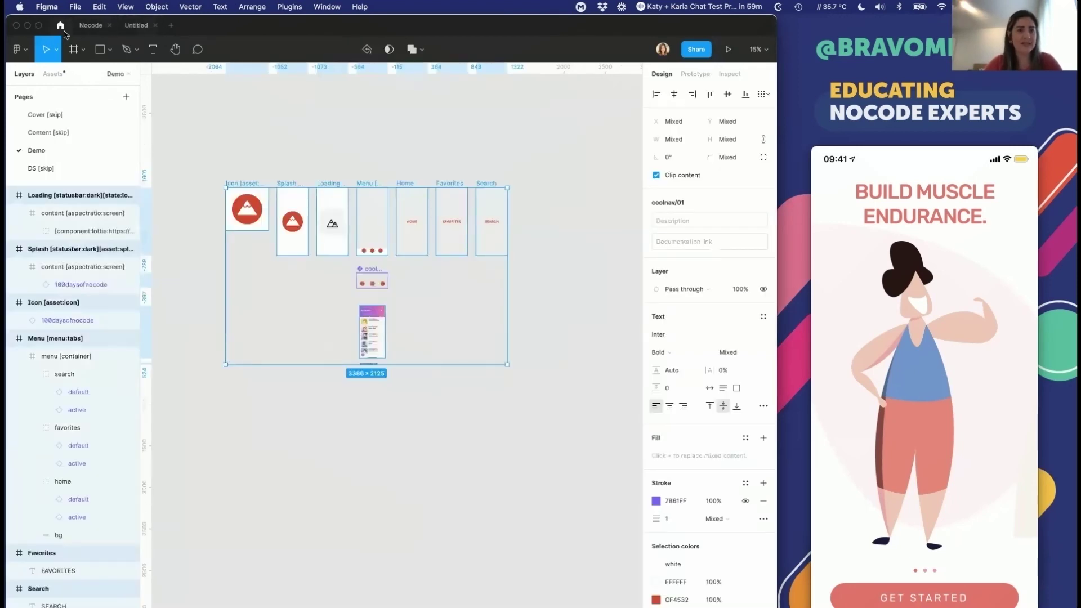
left_click(60, 27)
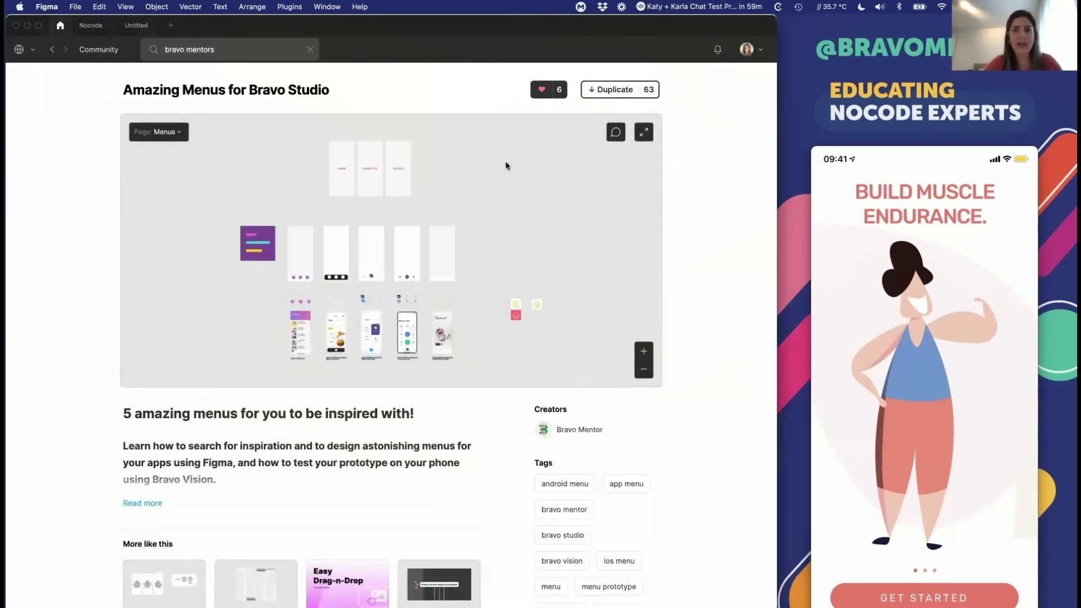
left_click(600, 93)
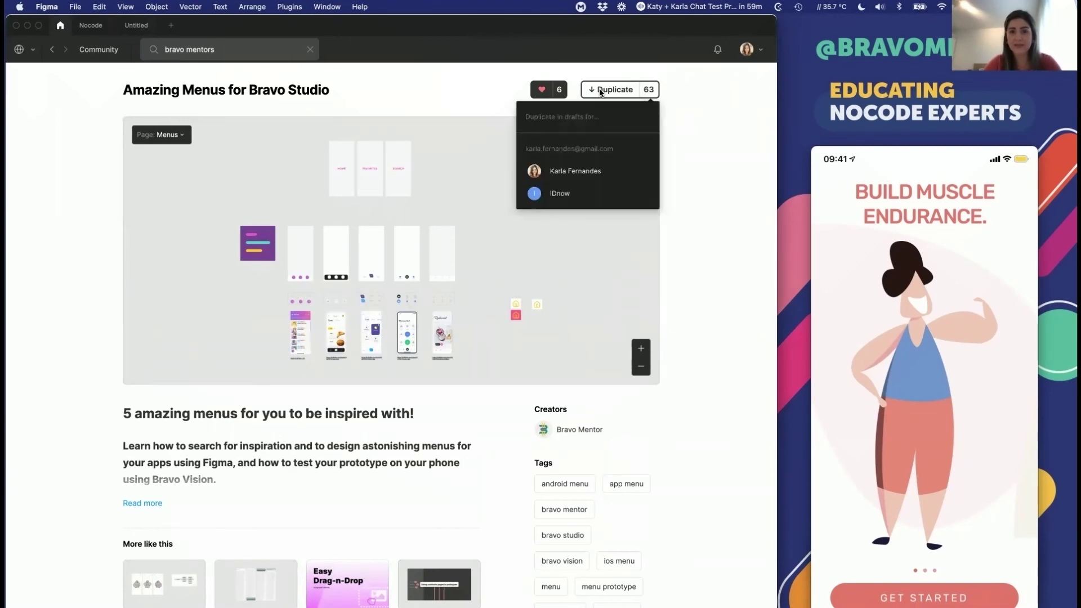
left_click(572, 169)
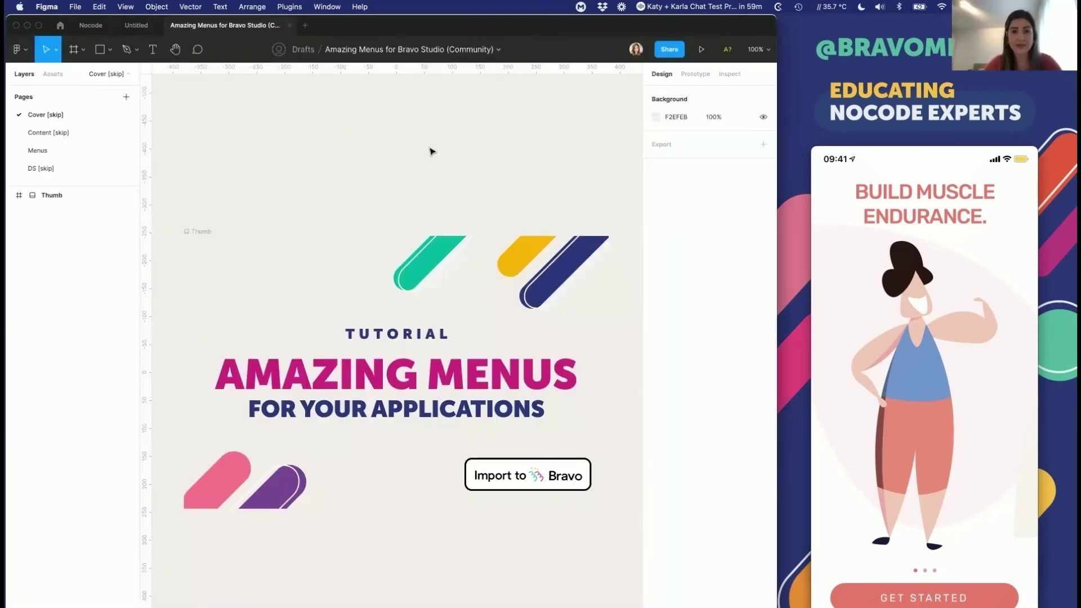
Step: Paste the duplicated file's link over the old one in Bravo's new-project form
left_click(664, 54)
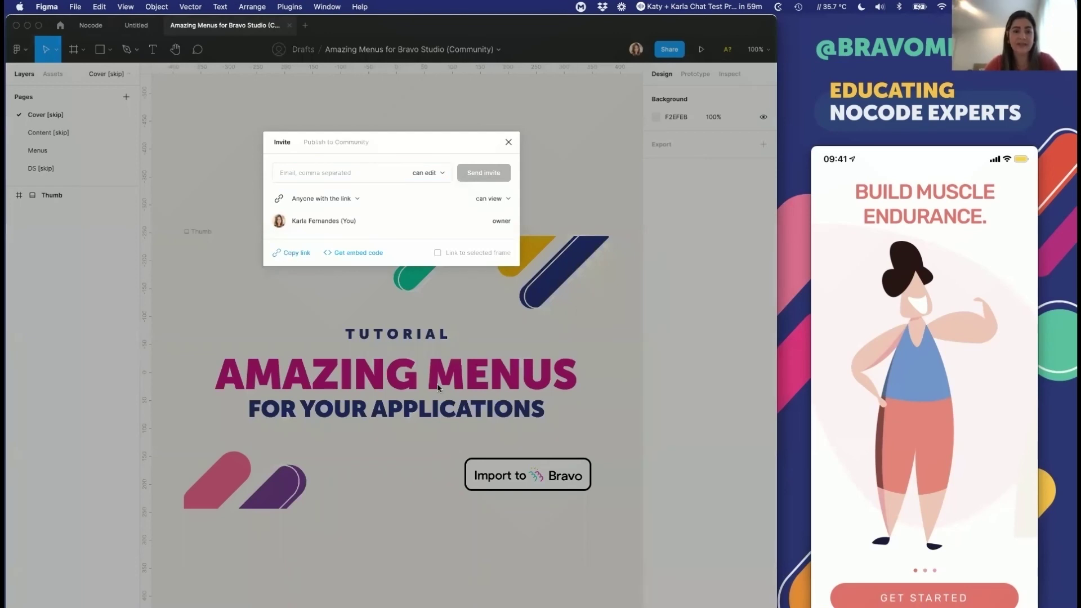
key("super+Tab")
left_click(453, 344)
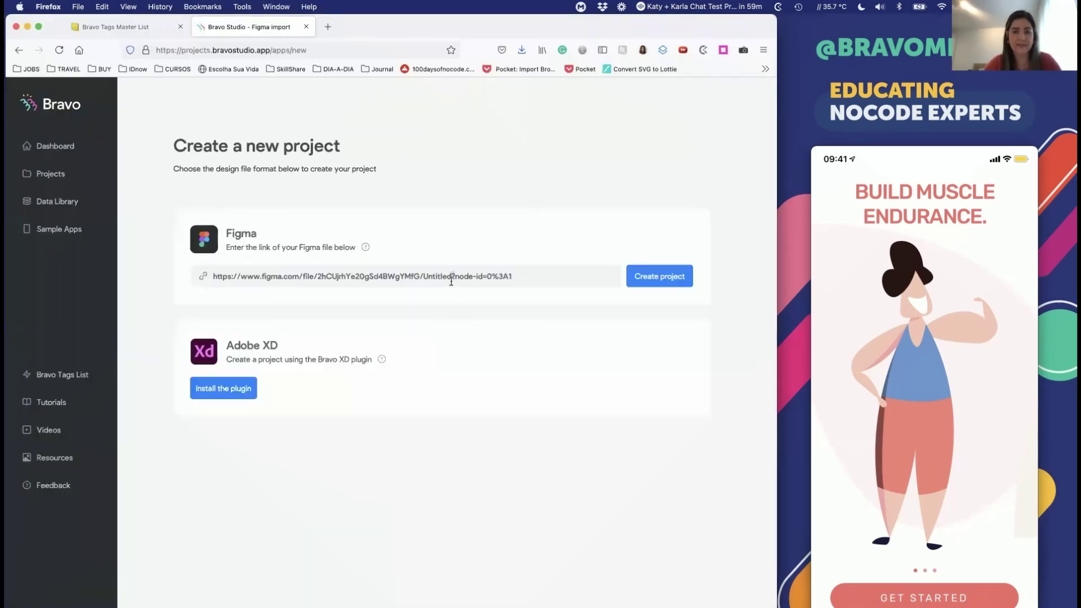
triple_click(451, 281)
Step: Create the Amazing Menus project in Bravo and close Figma's sharing dialog
left_click(685, 278)
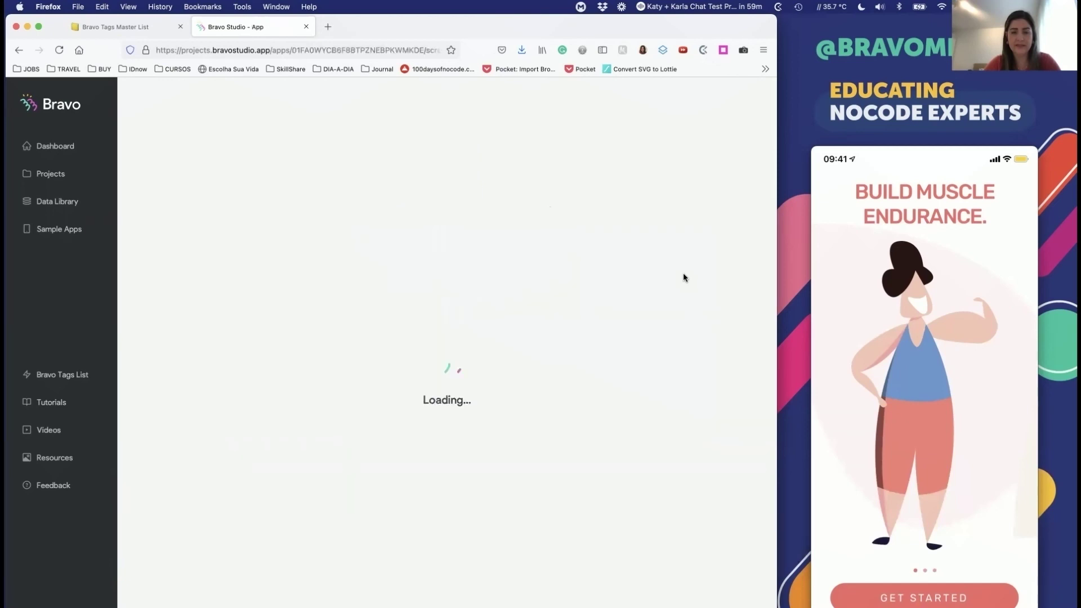
key("super+Tab")
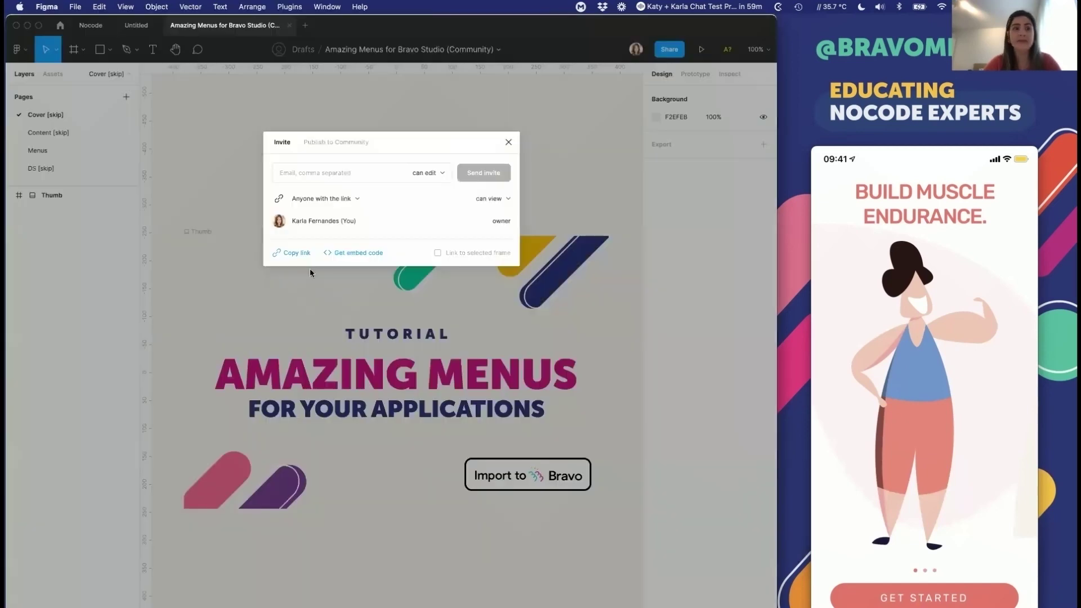
key("Escape")
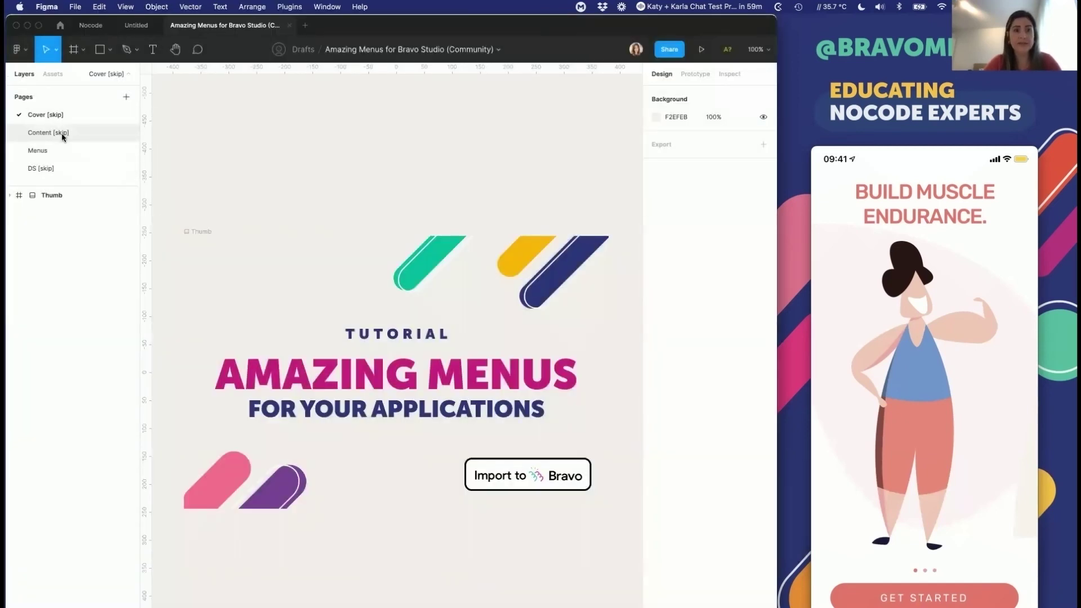
Step: Replace the Amazing Menus page's frames with the Nocode Demo page frames
left_click(62, 132)
key("super+a")
key("super+x")
left_click(130, 28)
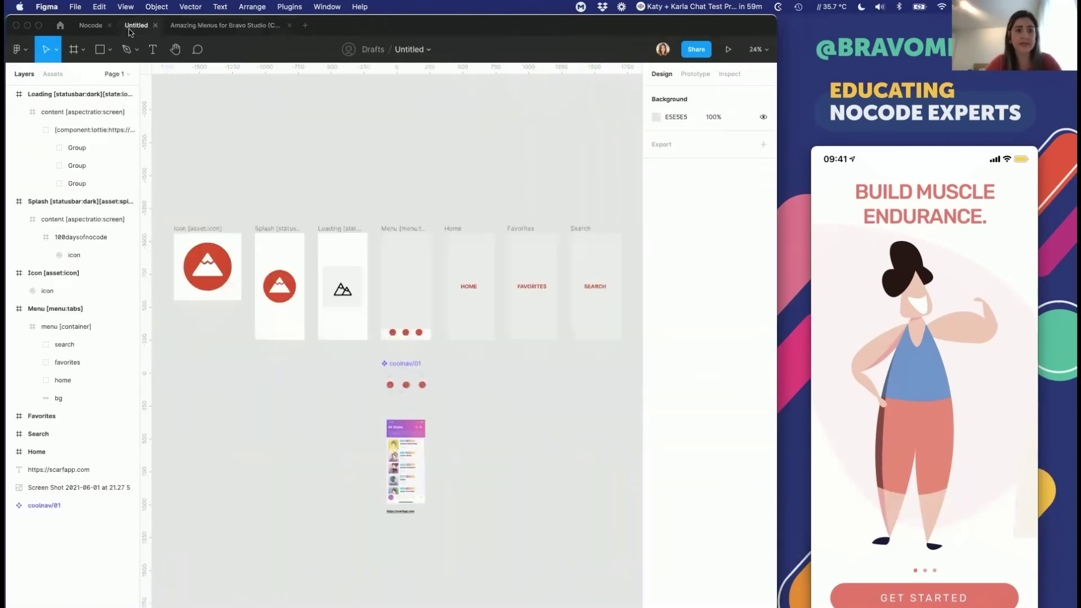
left_click(90, 26)
key("super+v")
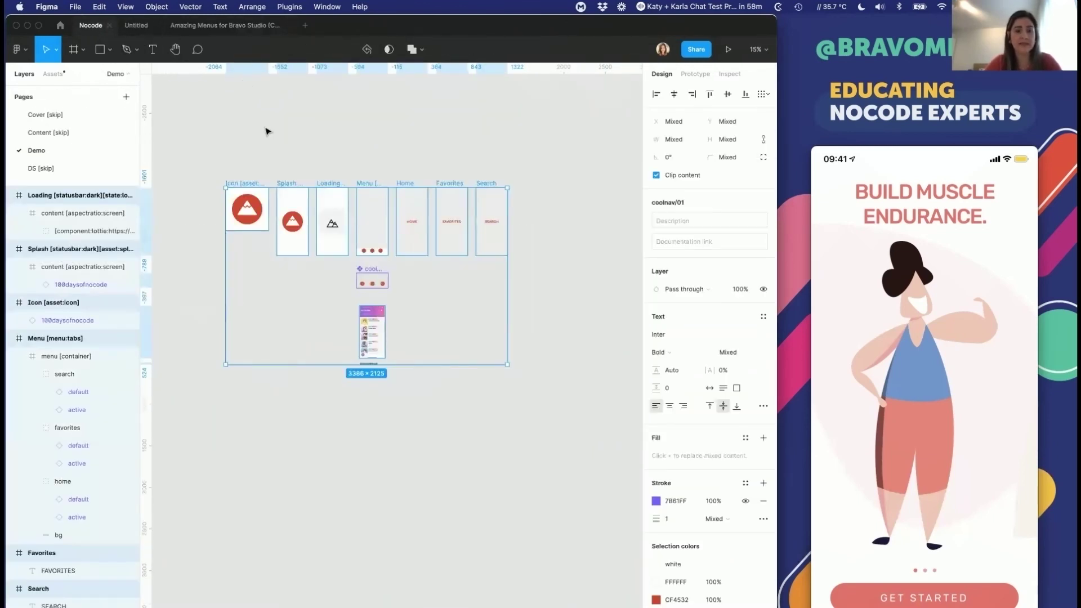
left_click(225, 25)
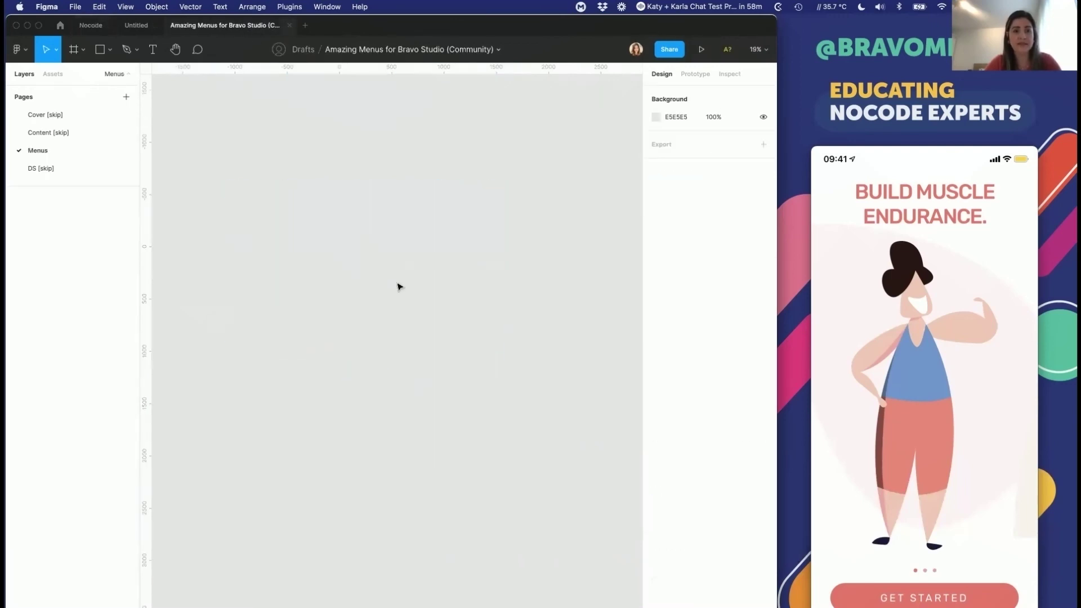
key("super+z")
left_click(396, 172)
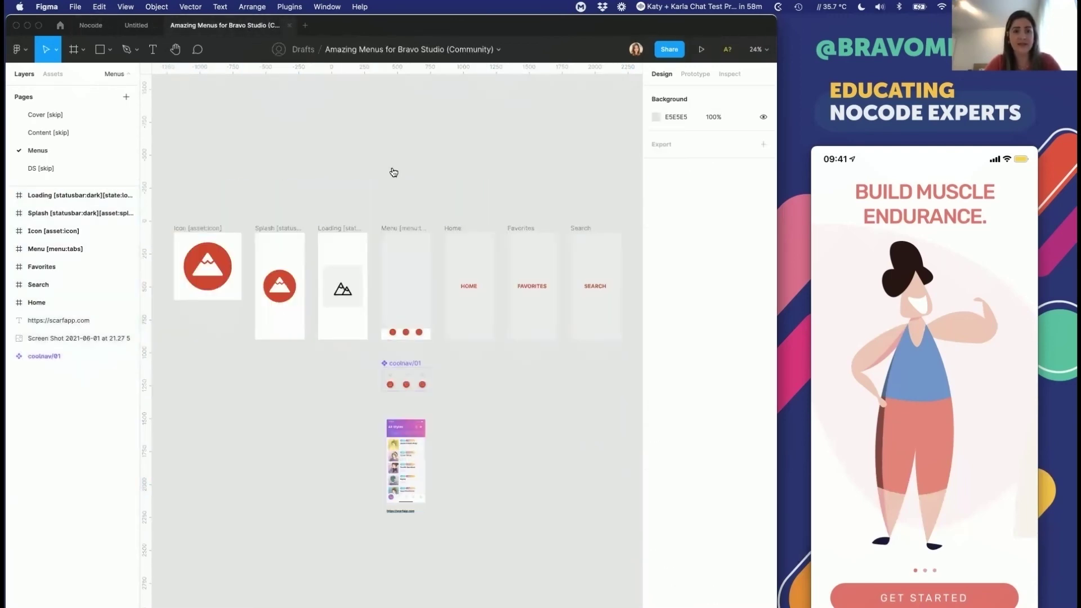
key("super+Tab")
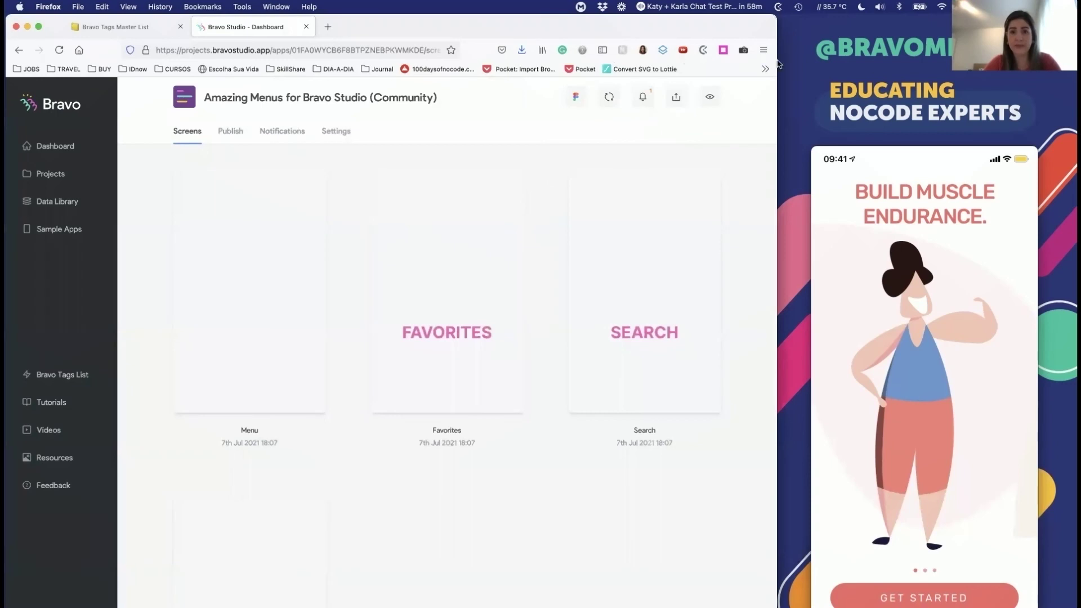
Step: After a failed sync, delete the Loading frame's animation group in Figma
left_click(608, 100)
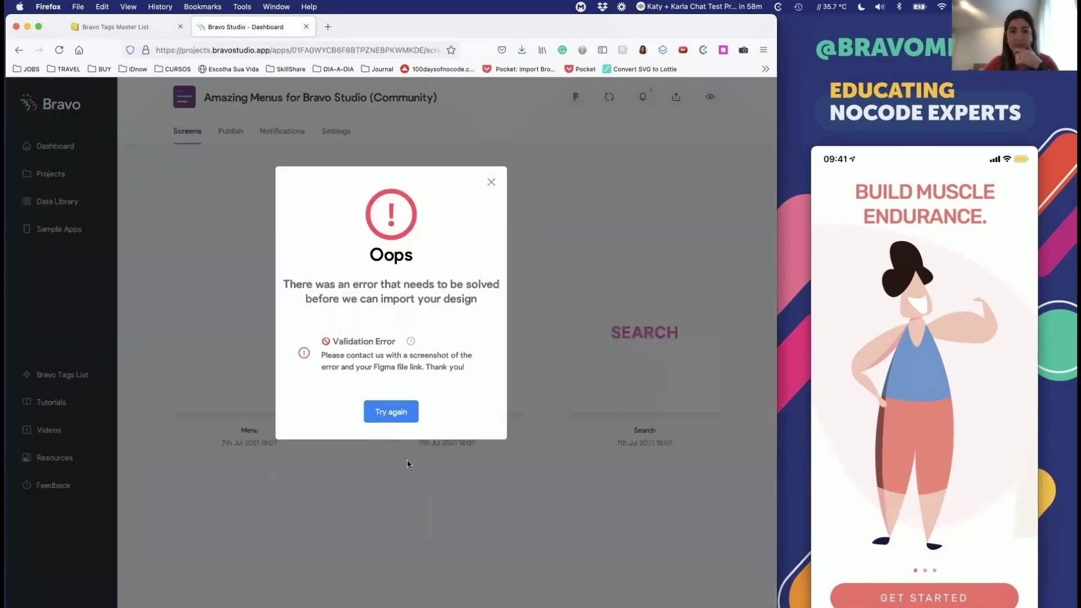
left_click(405, 414)
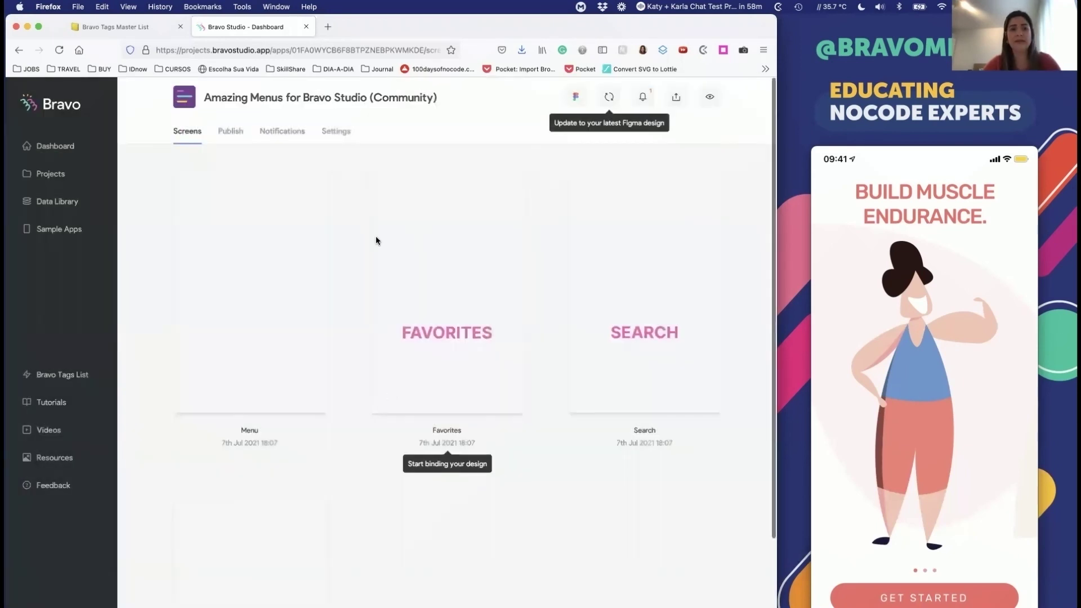
key("super+Tab")
left_click(349, 280)
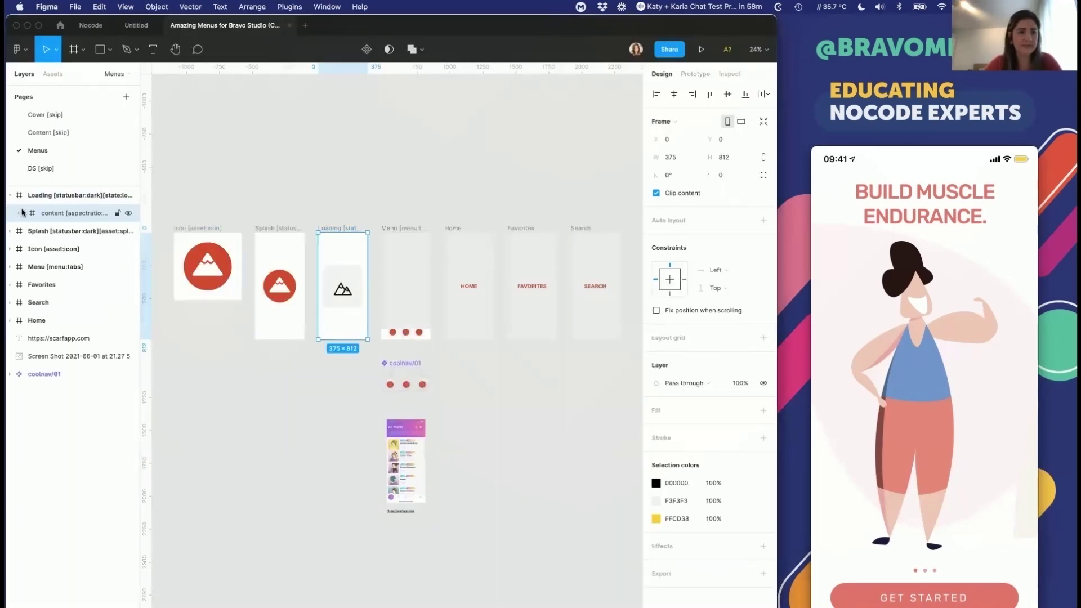
left_click(66, 228)
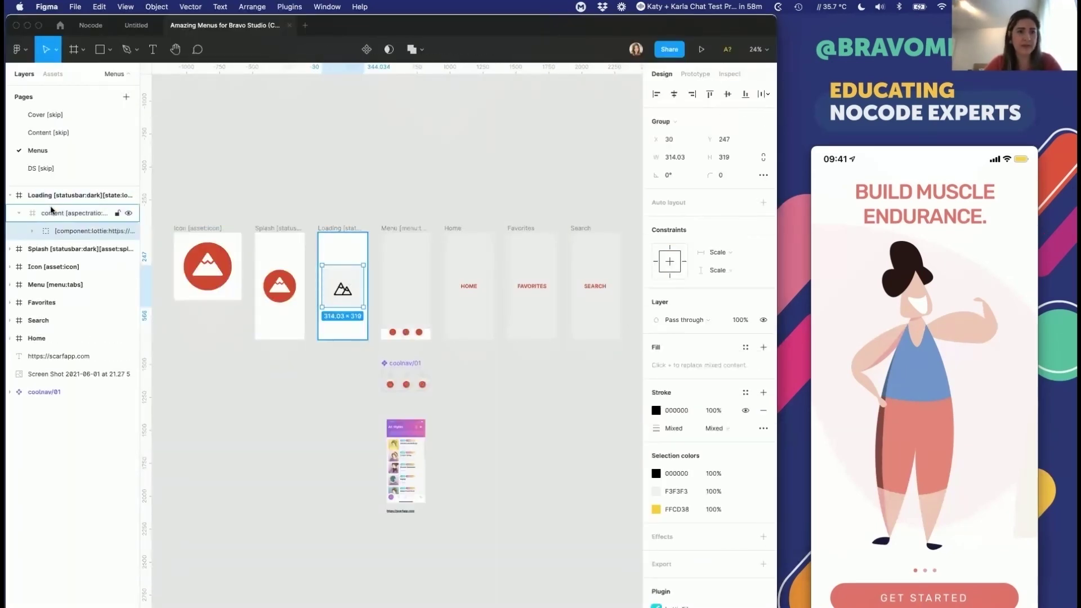
left_click(52, 213)
key("Delete")
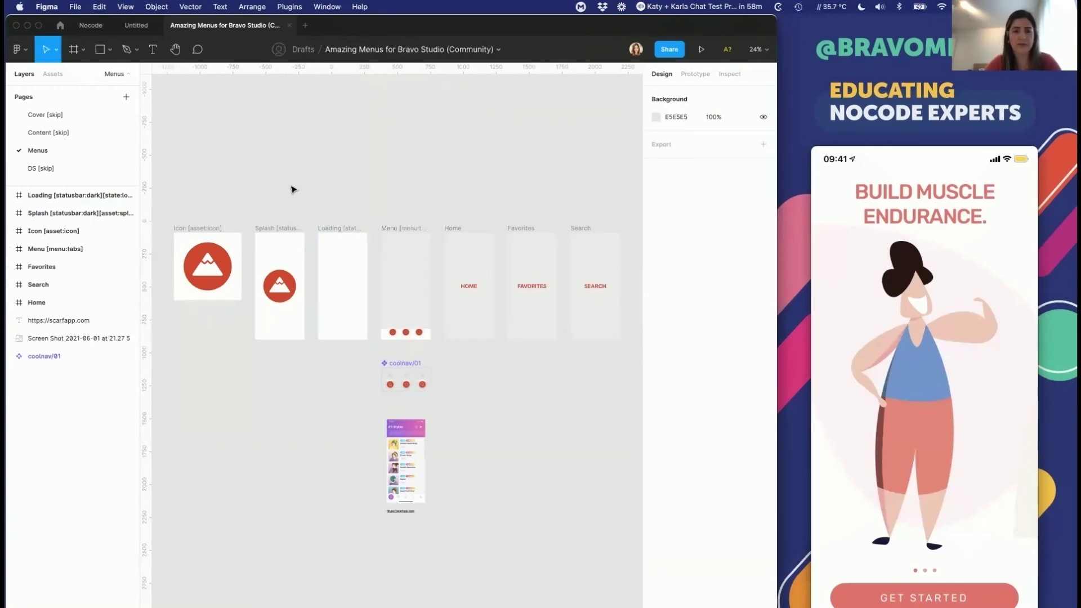
Step: Sync Bravo with the latest Figma design and close the Amazing Menus file
key("super+Tab")
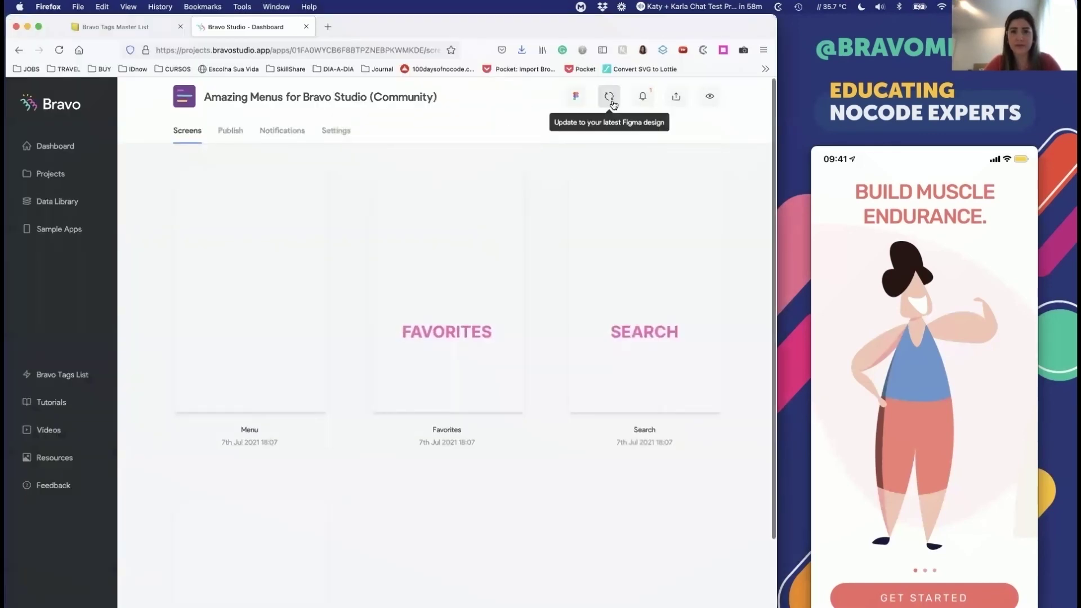
left_click(612, 102)
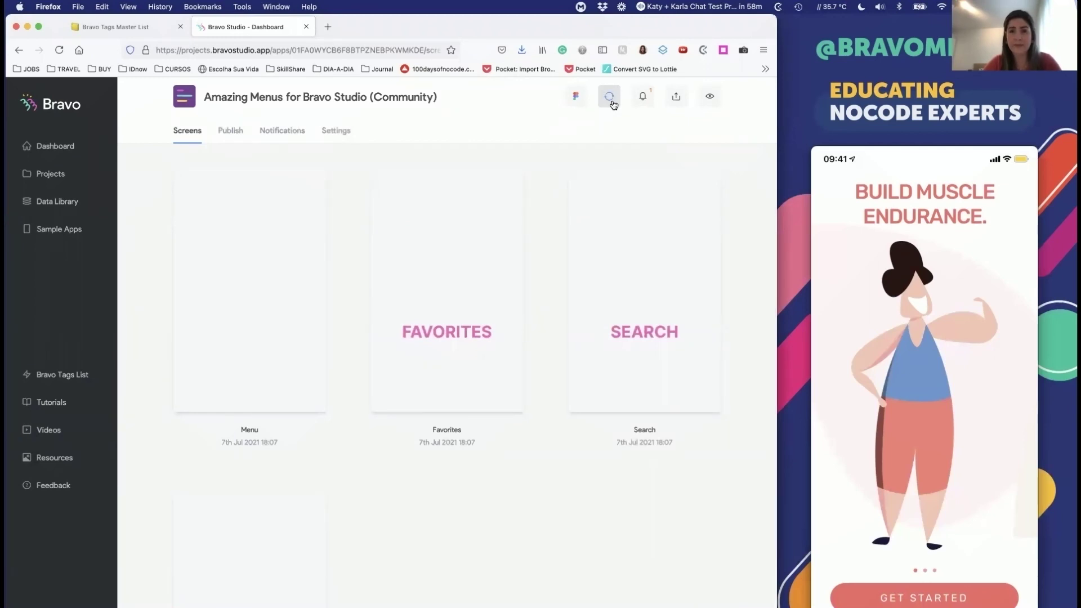
key("super+Tab")
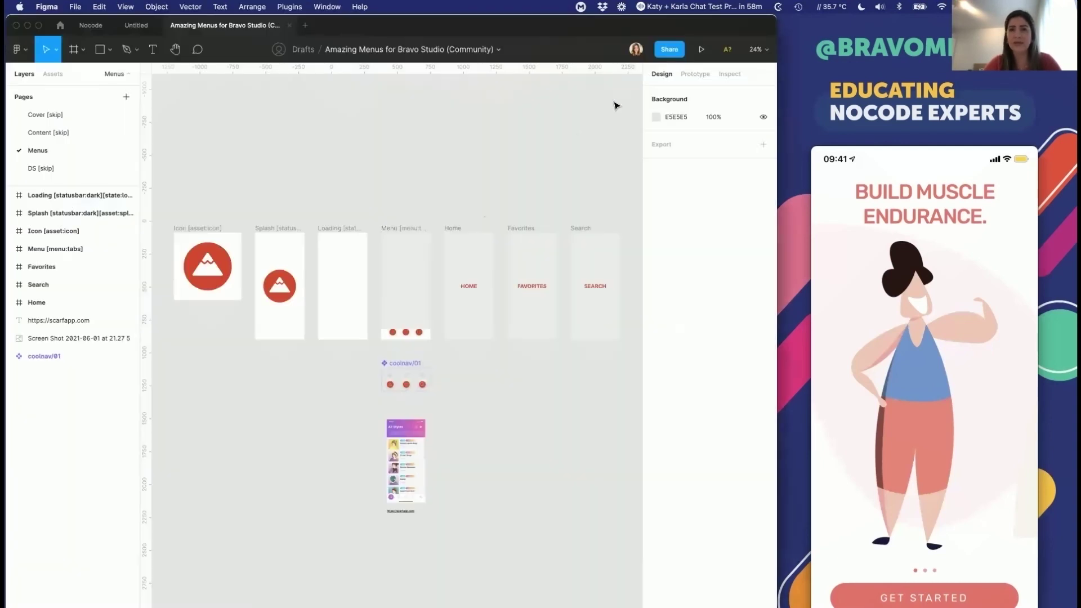
left_click(288, 26)
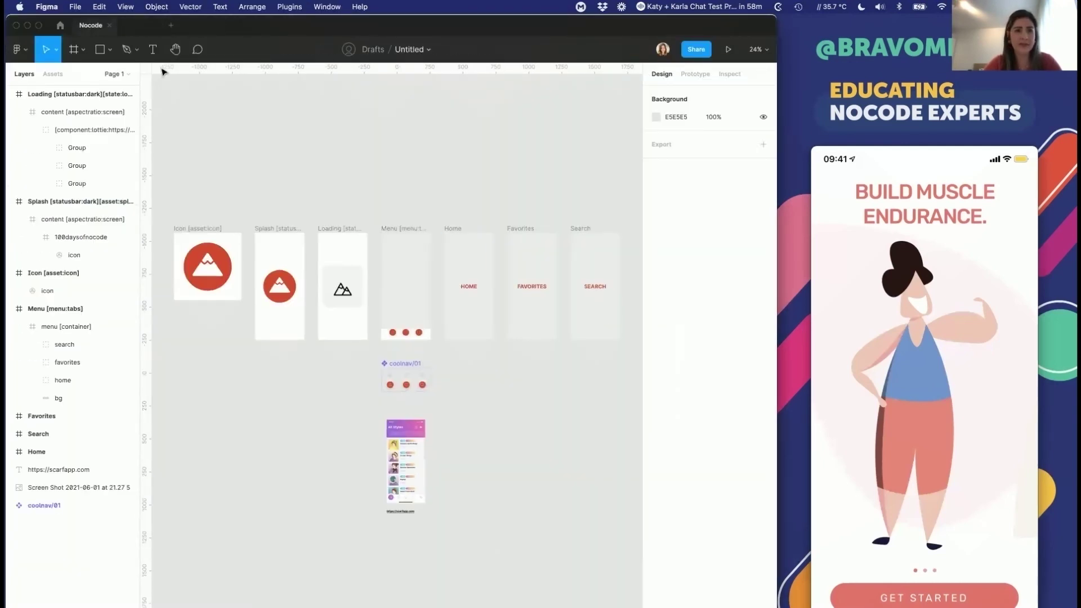
Step: Select the animation group in the Loading frame and launch the LottieFiles plugin
key("Escape")
left_click(332, 224)
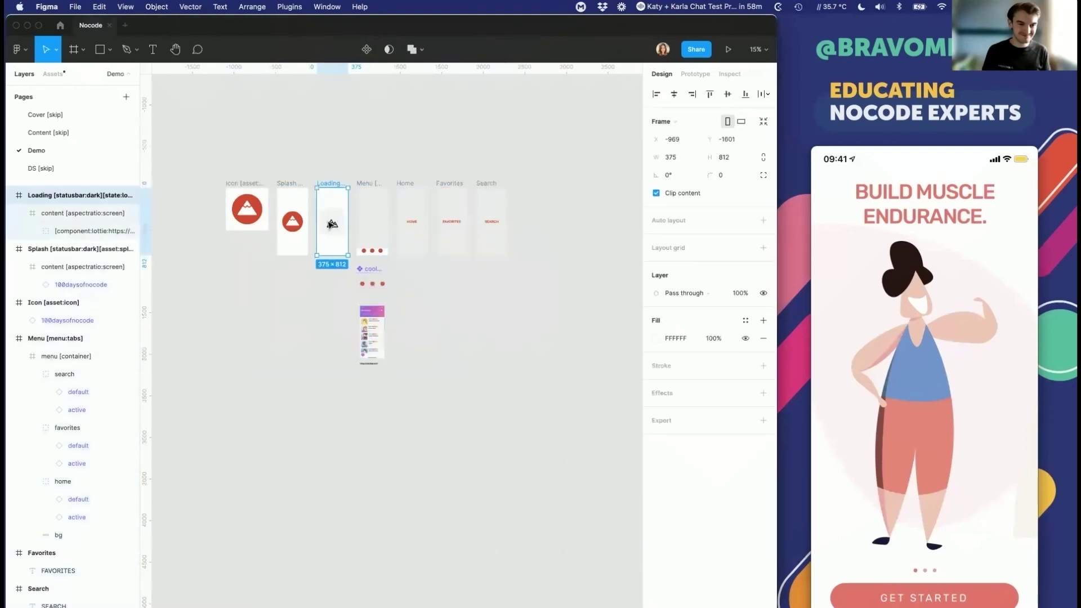
scroll(325, 224, "up", 3)
scroll(295, 173, "down", 1)
key("Return")
key("Return")
right_click(283, 326)
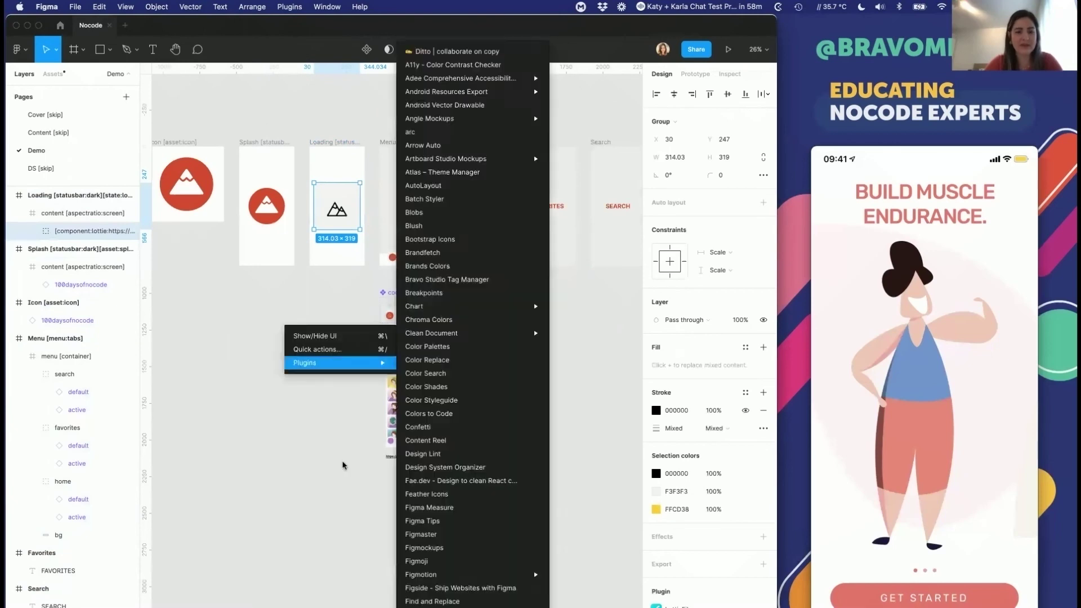
mouse_move(362, 363)
scroll(427, 531, "down", 4)
scroll(428, 531, "down", 3)
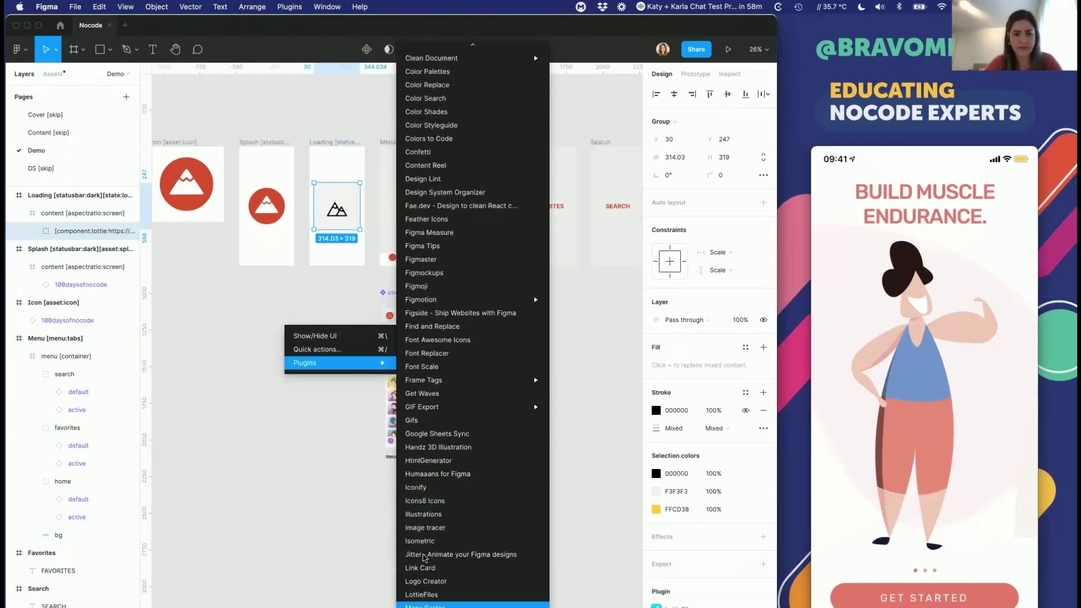
left_click(424, 594)
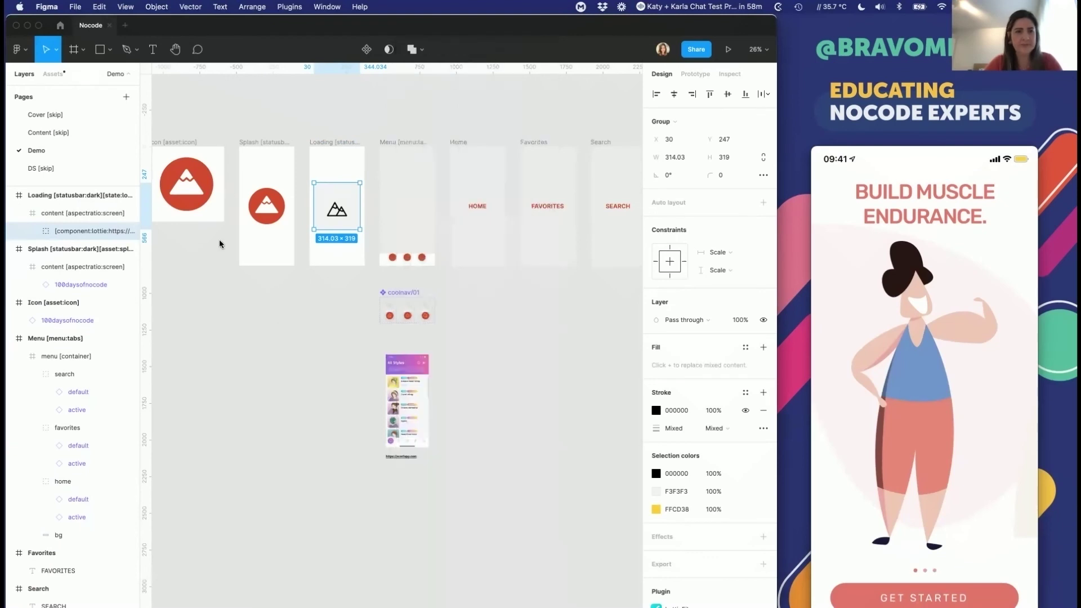
Step: Search LottieFiles for 'mountain' and add the chosen animation to the Loading frame
left_click(213, 365)
left_click(206, 396)
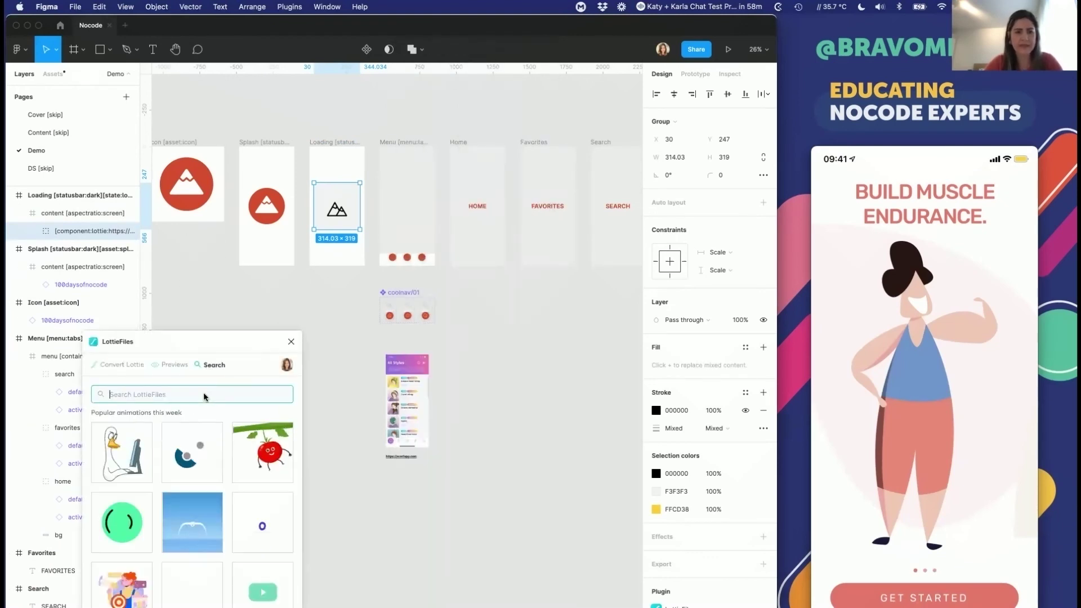
type("moun")
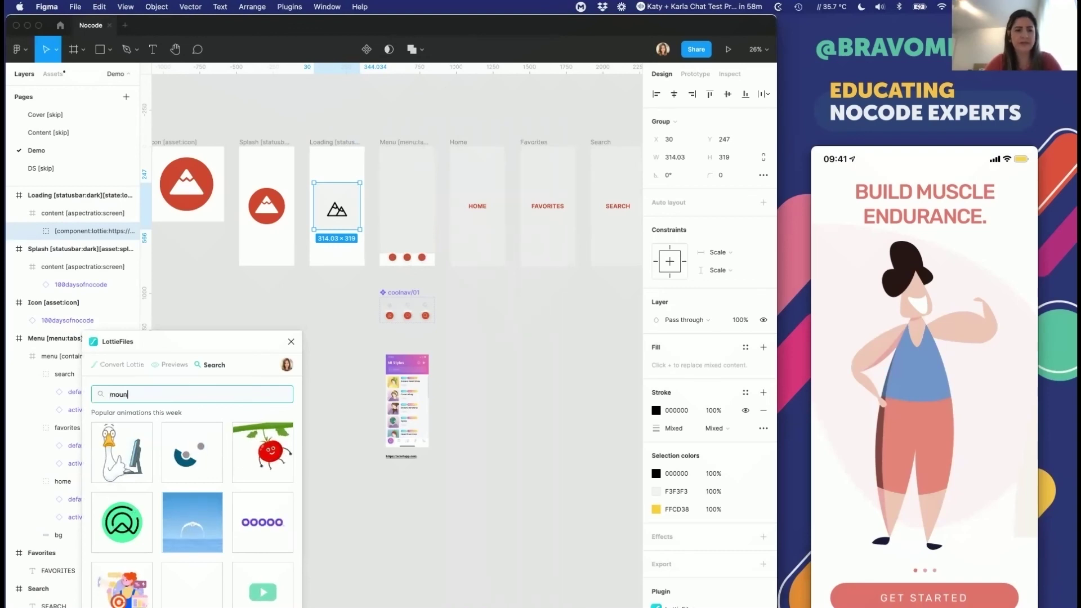
type("tain")
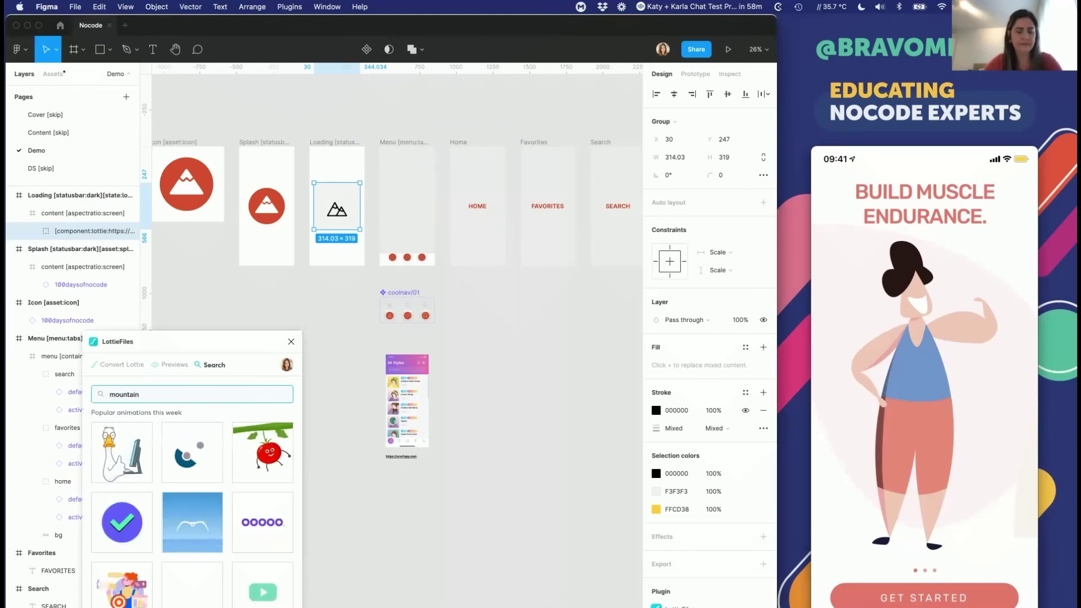
key("Return")
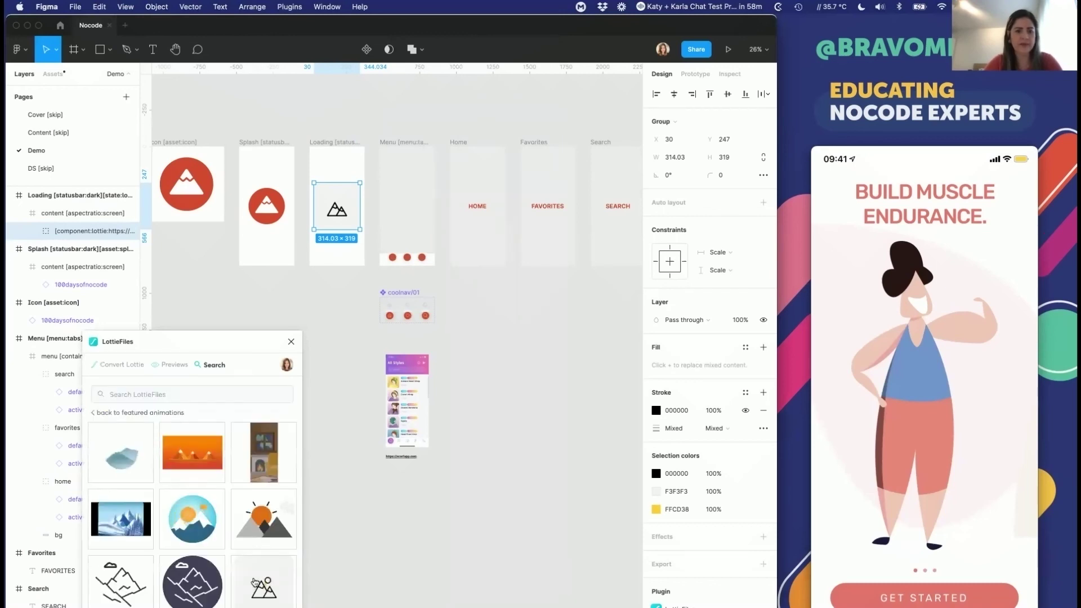
left_click(255, 583)
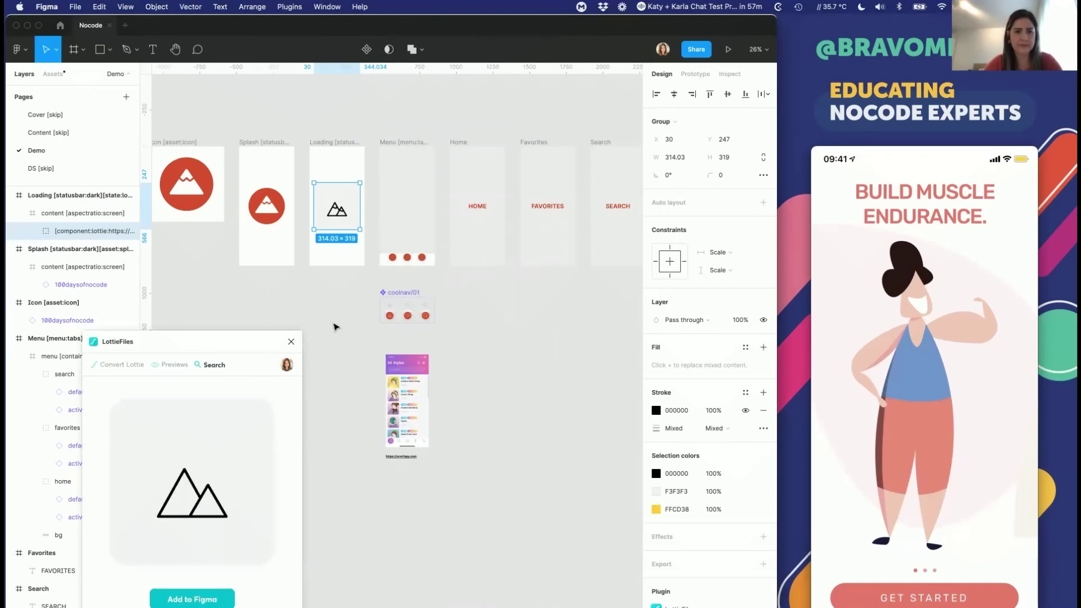
left_click_drag(260, 338, 671, 226)
left_click(615, 497)
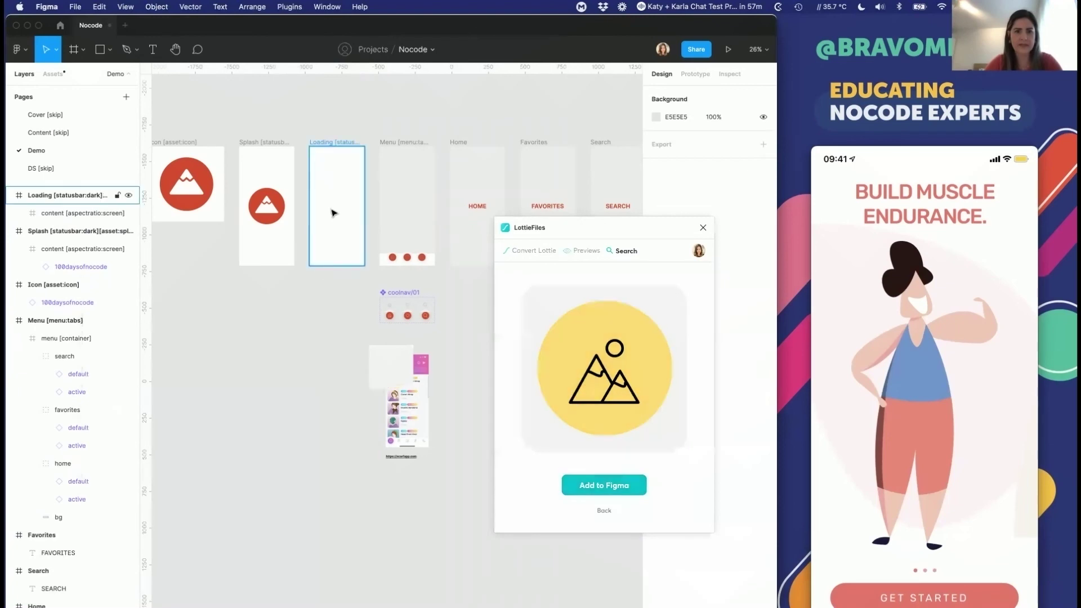
Step: Centre the 300×300 mountain animation in the Loading frame and close LottieFiles
left_click_drag(295, 222, 338, 207)
left_click_drag(671, 238, 137, 243)
left_click(160, 252)
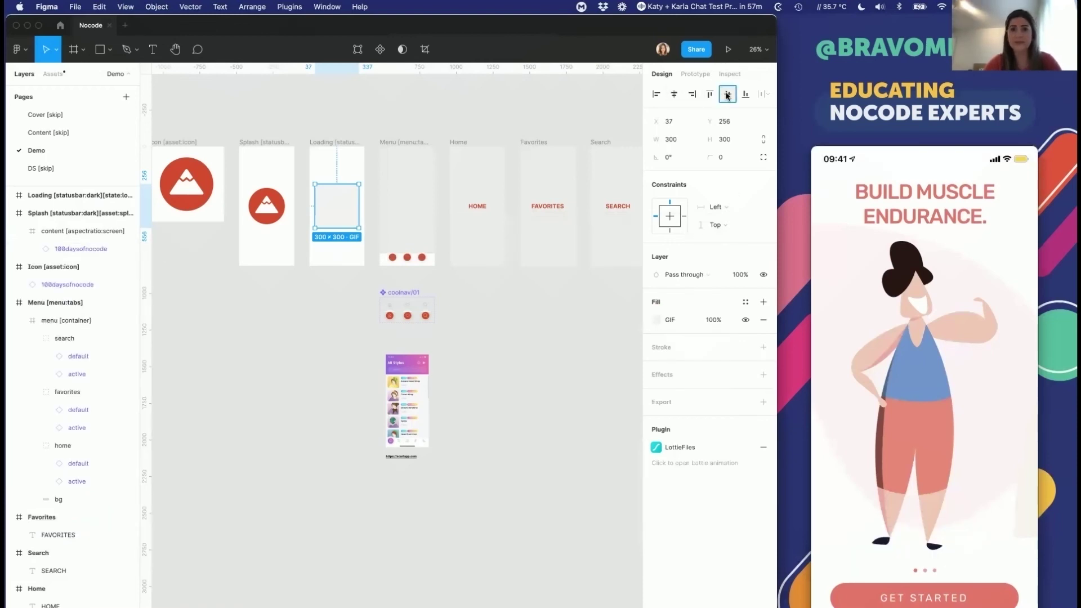
left_click(326, 122)
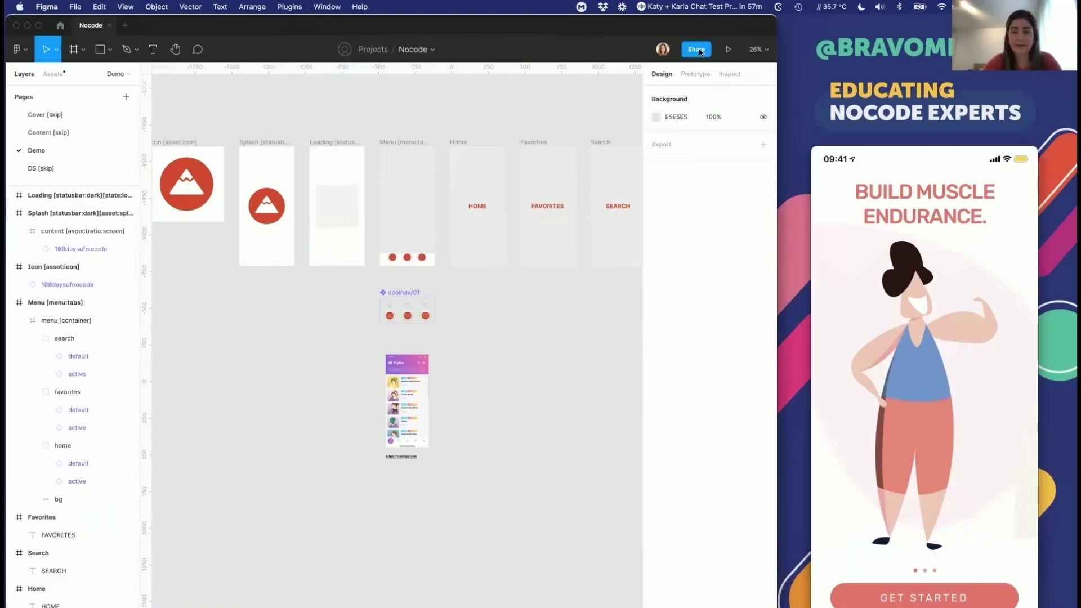
Step: Copy the Figma design file's share link
left_click(696, 49)
left_click(301, 281)
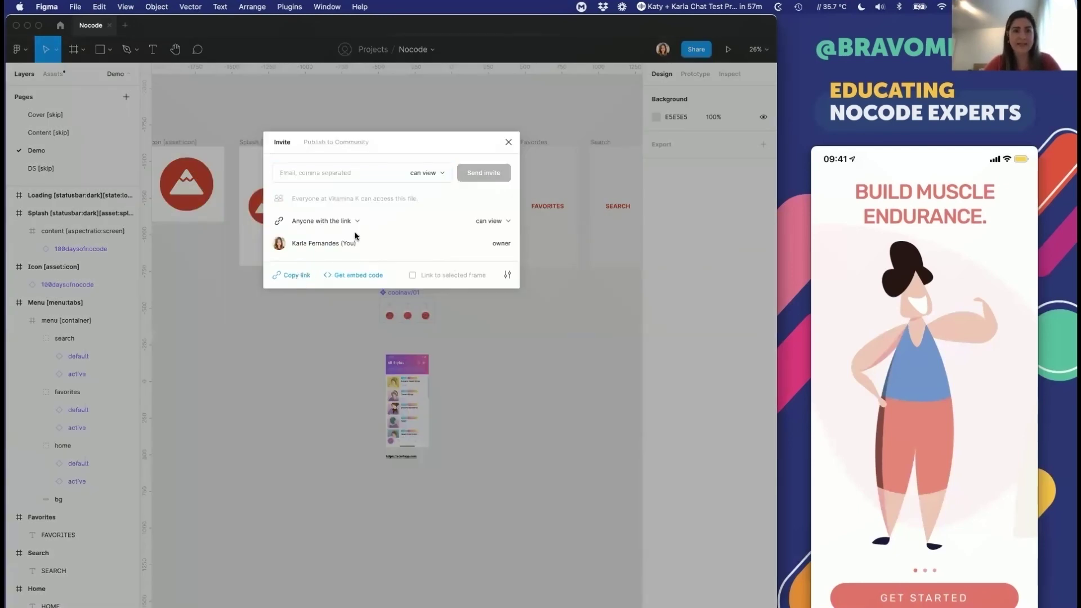
left_click(509, 143)
key("super+Tab")
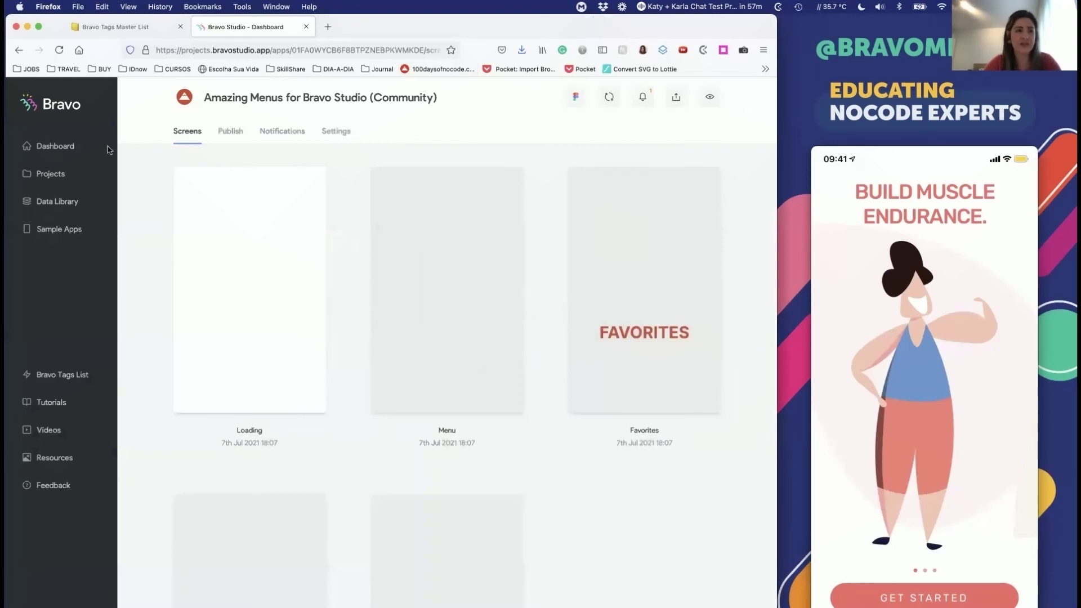
Step: Delete the old Amazing Menus project from Bravo Studio's project list
left_click(52, 174)
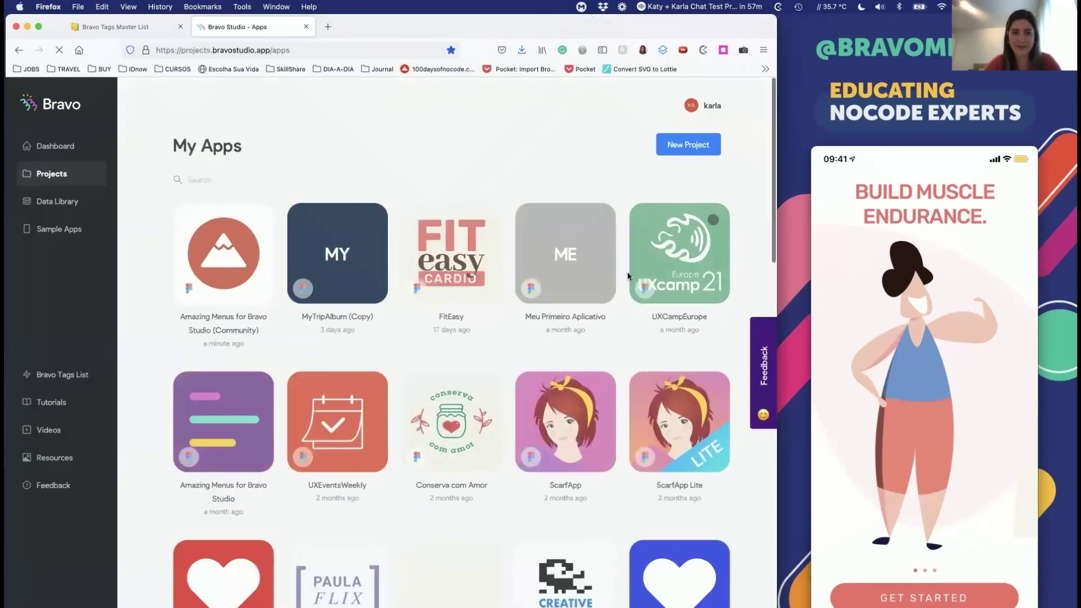
left_click(256, 220)
left_click(289, 265)
left_click(400, 319)
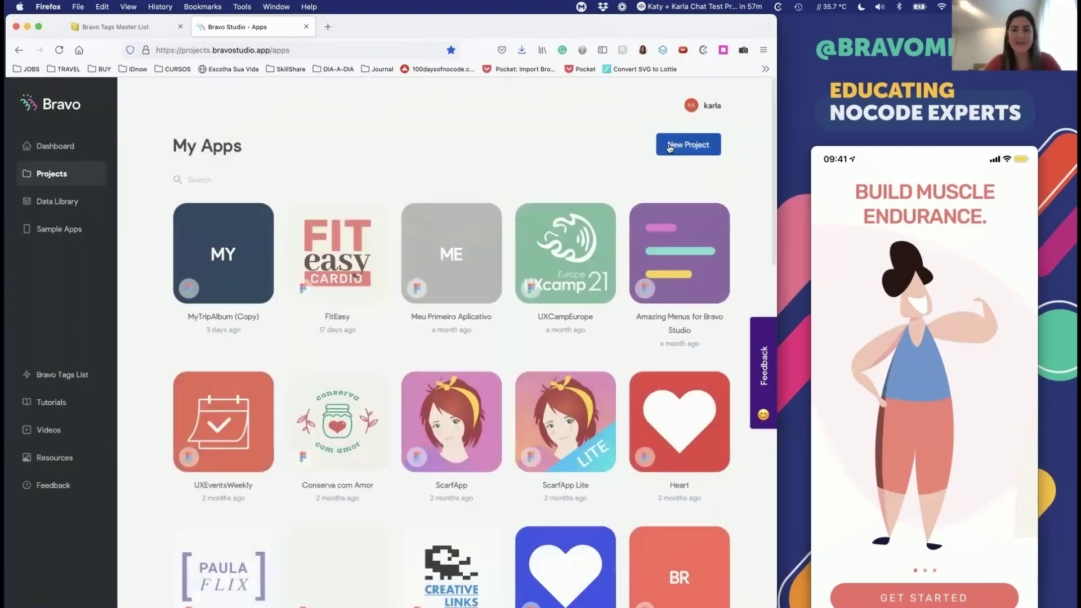
Step: Create a new Bravo project from the pasted Figma link and sync the Nocode project
left_click(673, 146)
key("super+v")
left_click(659, 275)
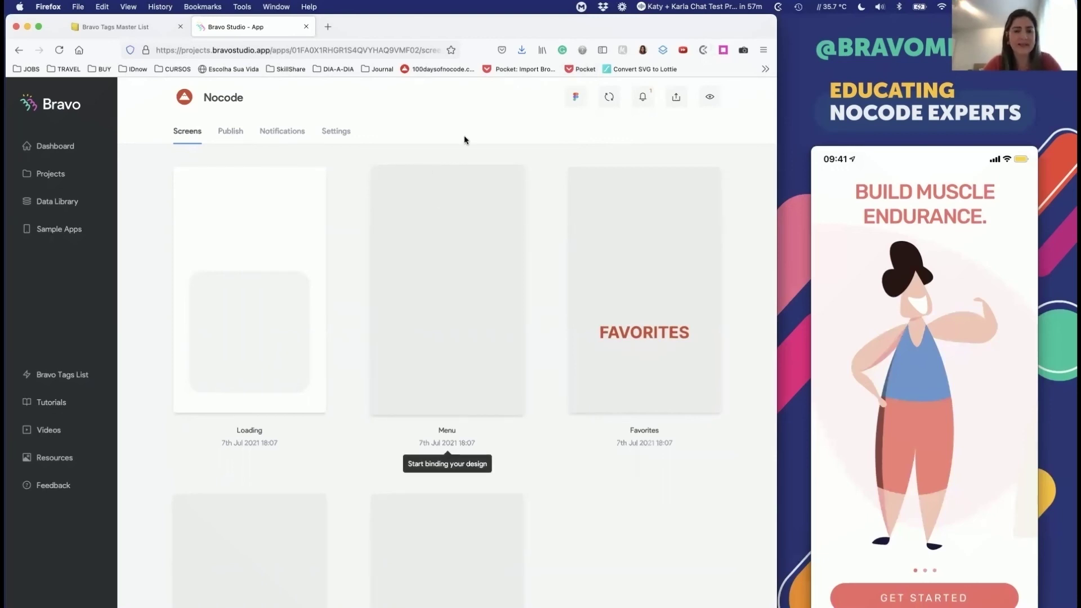
left_click(609, 97)
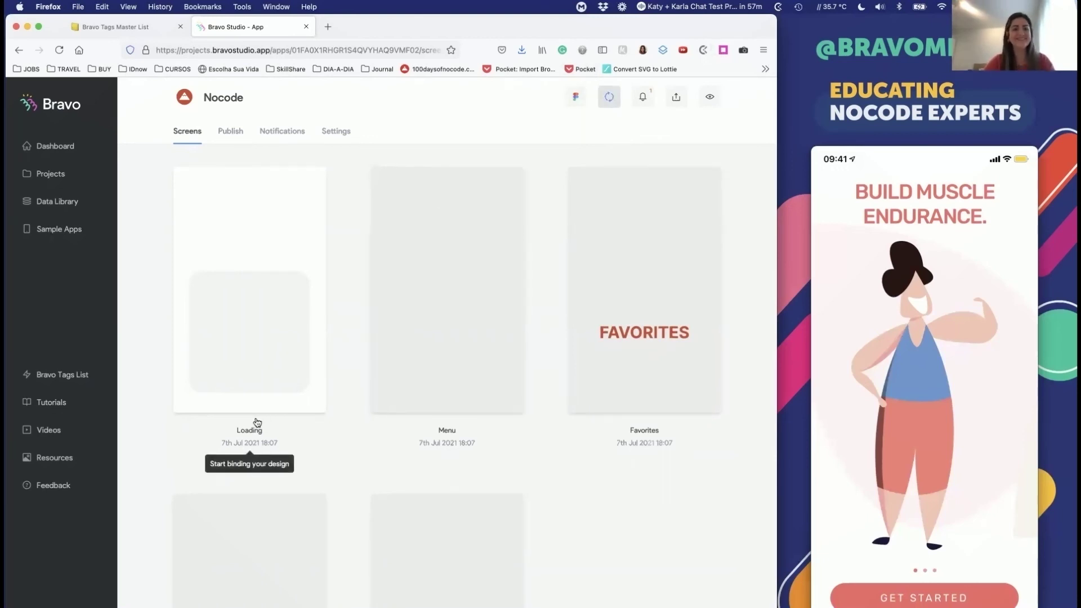
Step: Check the Nocode file name in Figma, review the Nocode app in Bravo, then return to Figma
key("super+Tab")
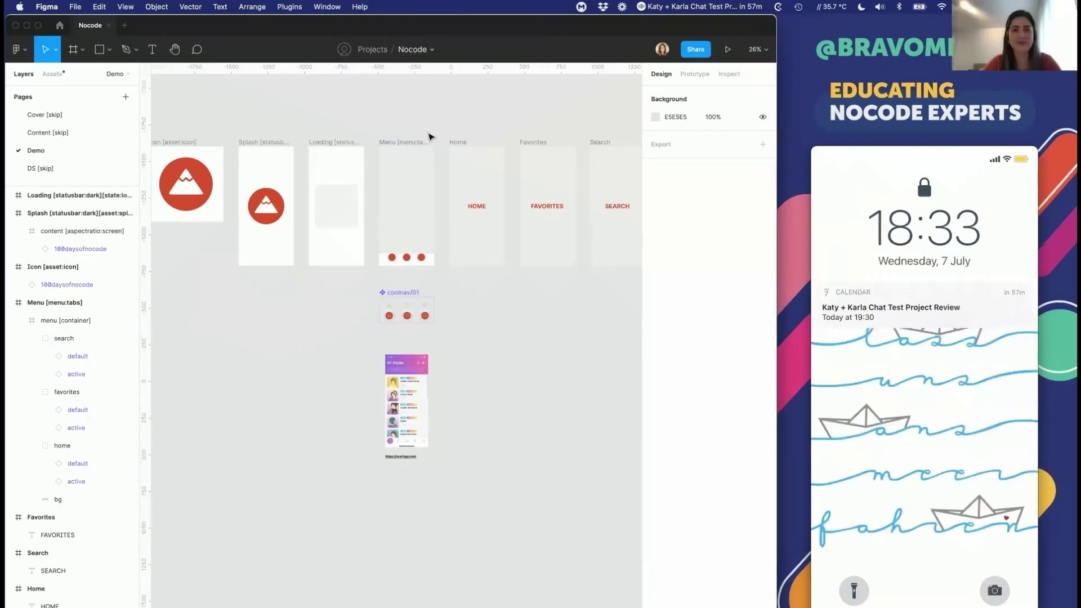
left_click(410, 50)
left_click(461, 109)
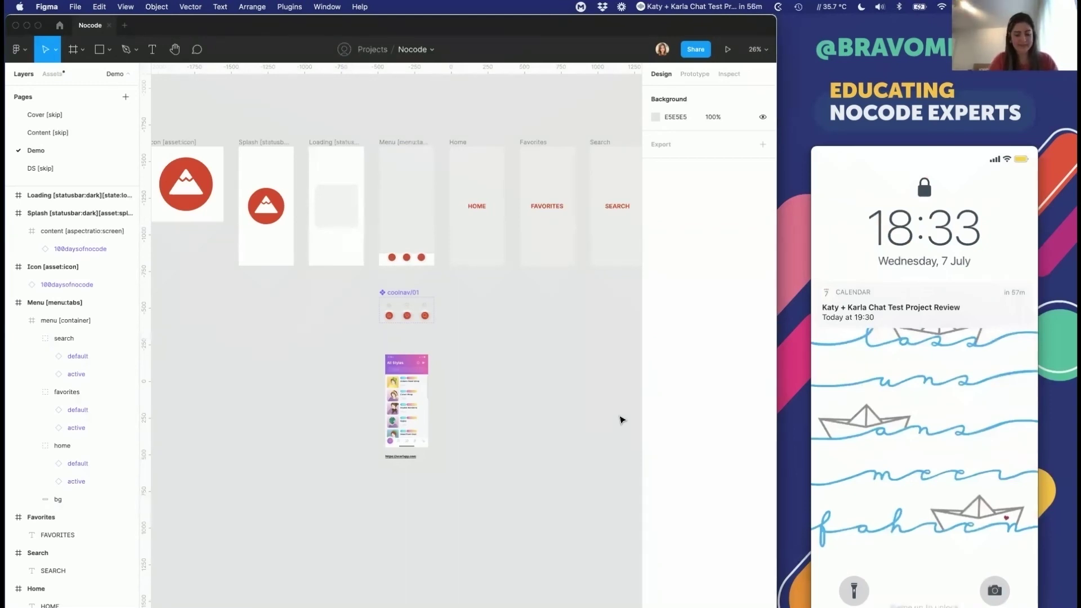
key("super+Tab")
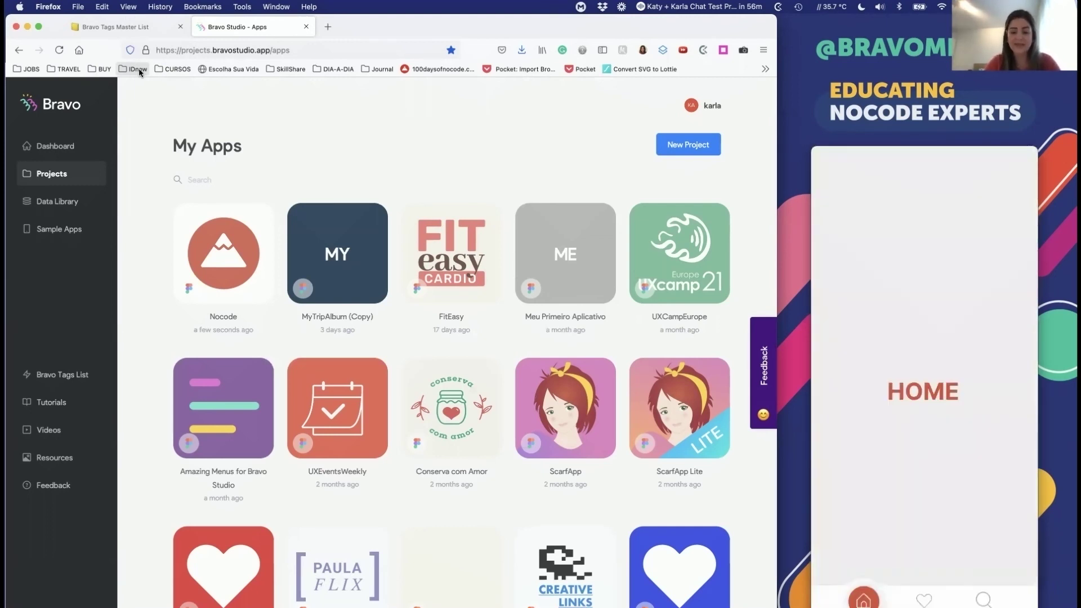
key("super+Tab")
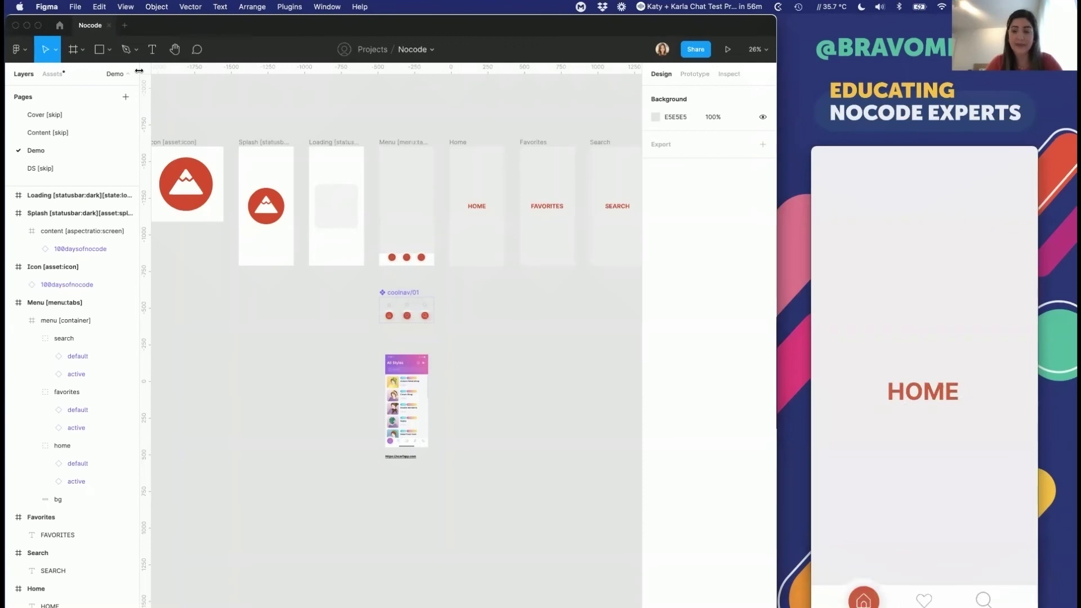
Step: Change the Home text to 'HOME You can do it!' wrapped over lines, then reopen Bravo's Nocode screens
left_click(476, 207)
double_click(473, 203)
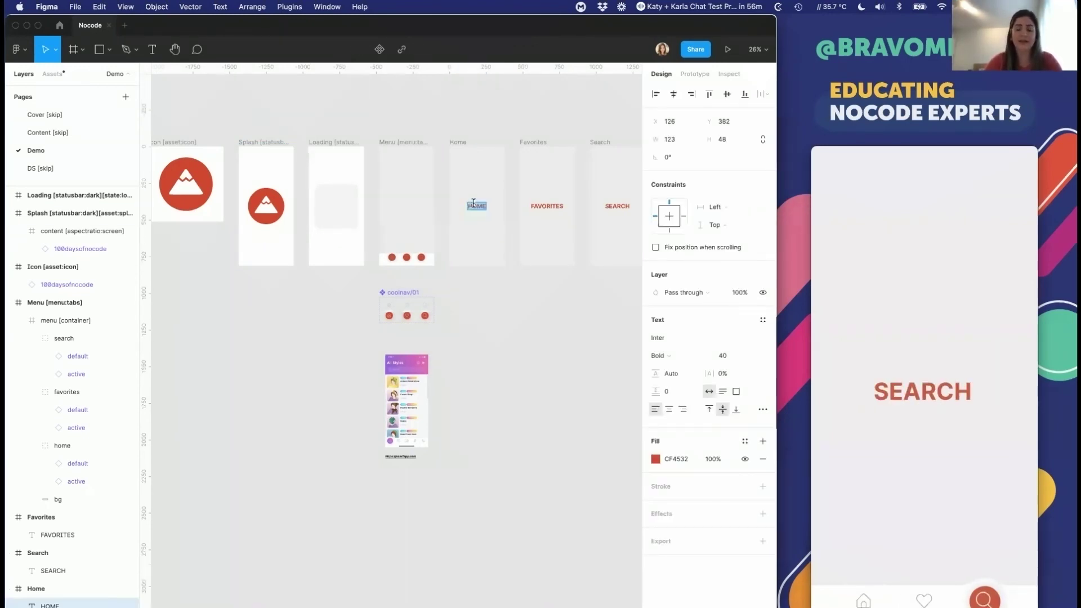
key("Return")
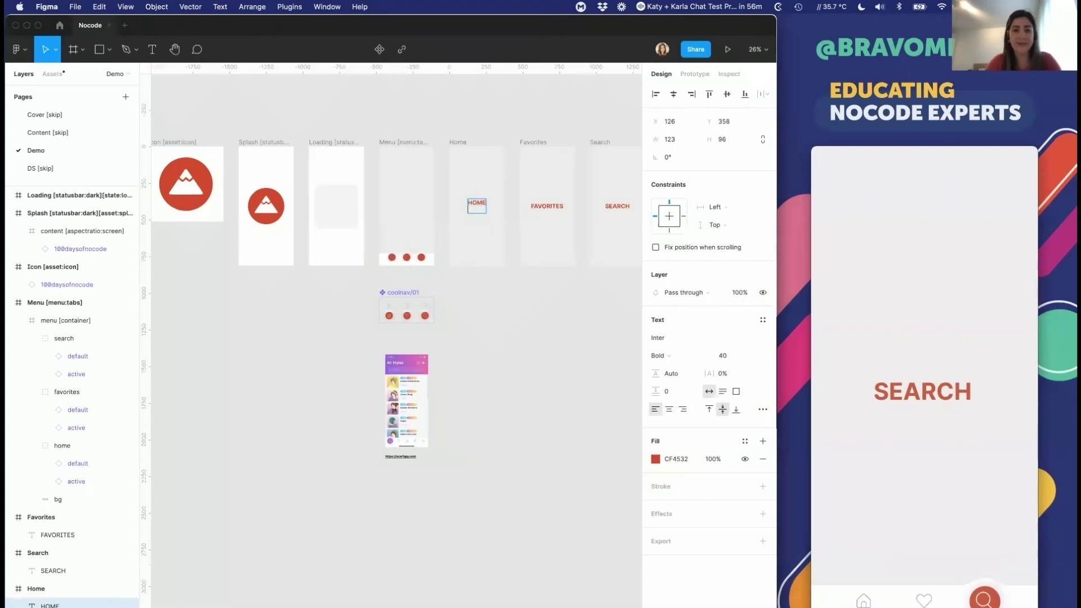
type("Y")
type("can")
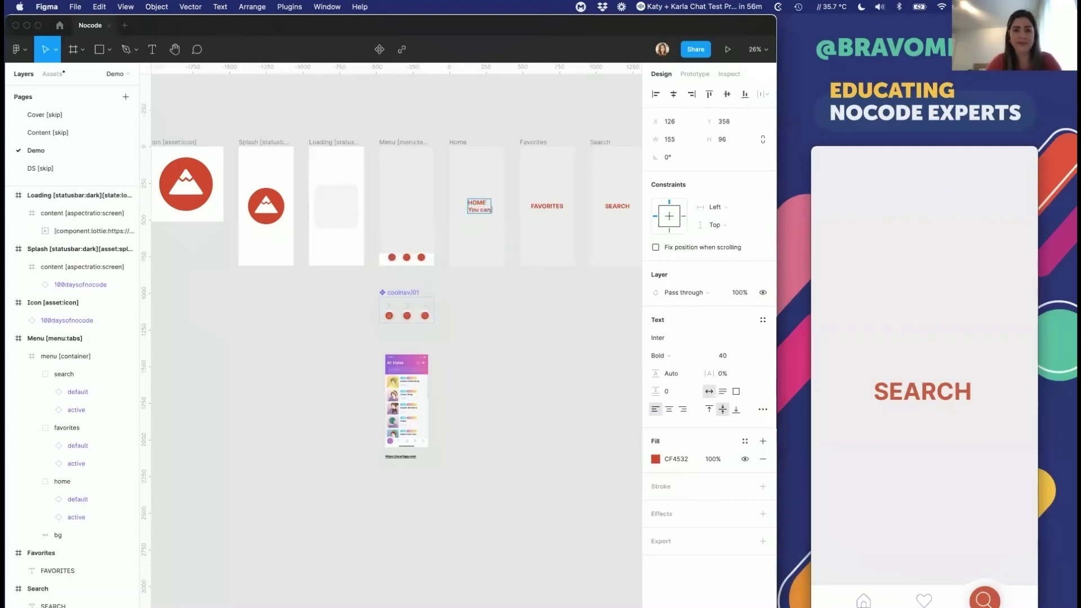
type(" do it")
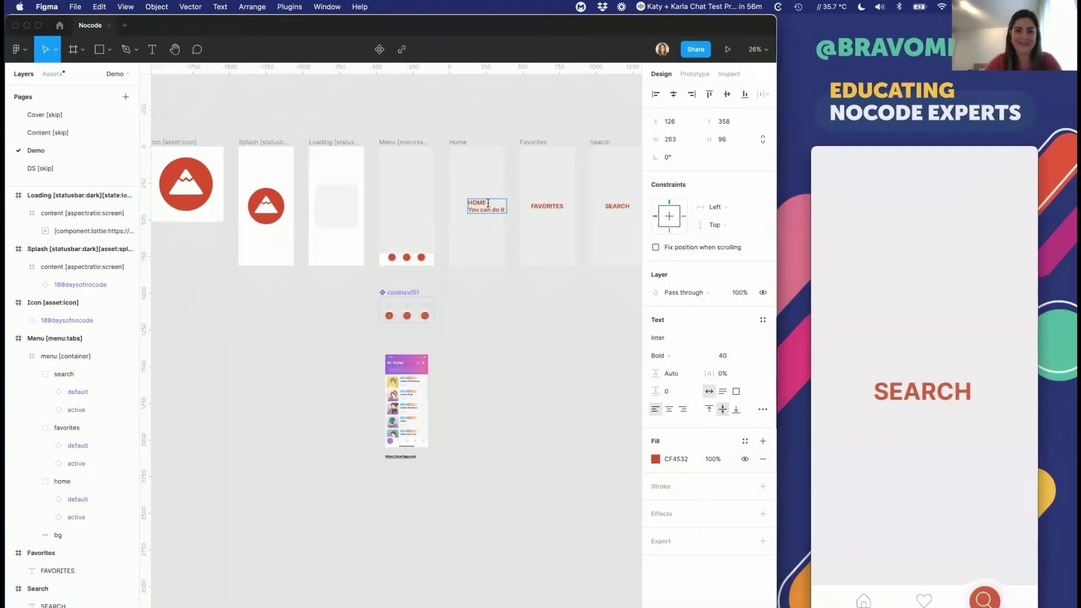
type("!")
left_click_drag(507, 206, 491, 206)
key("Escape")
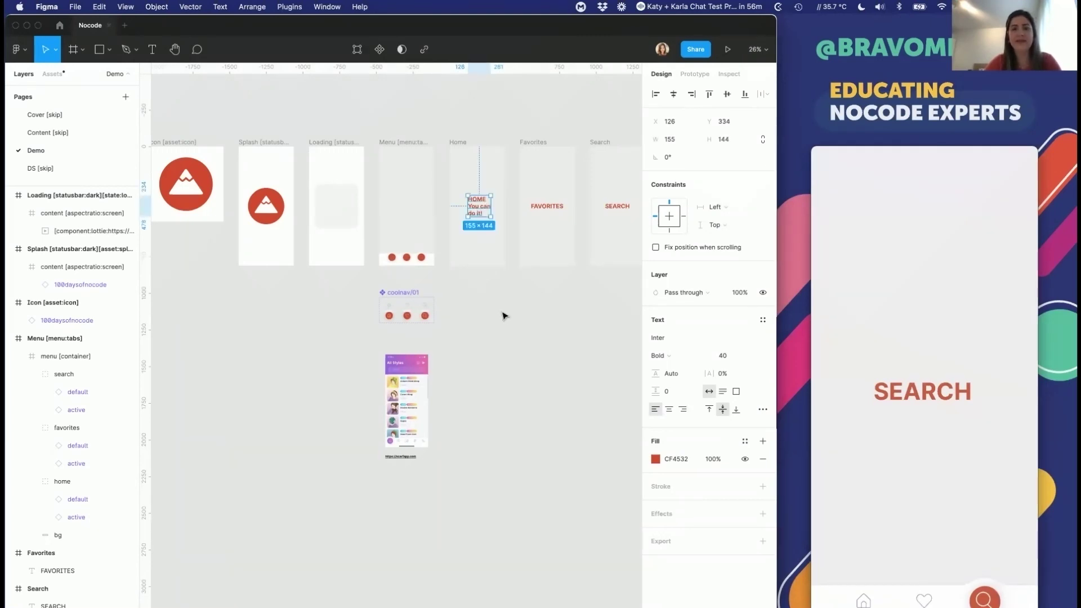
left_click(504, 316)
key("super+Tab")
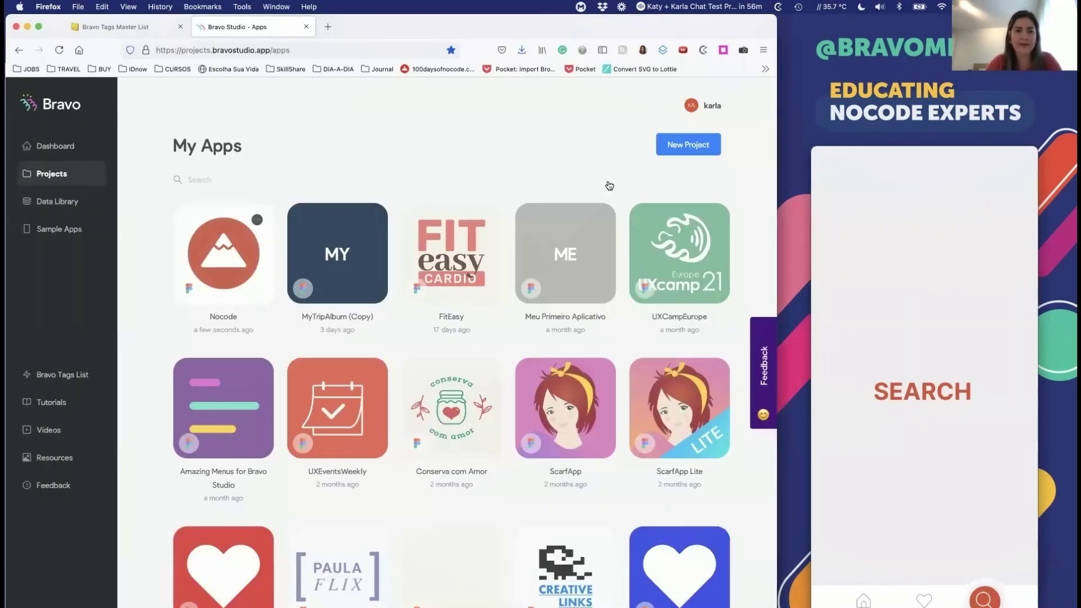
left_click(224, 247)
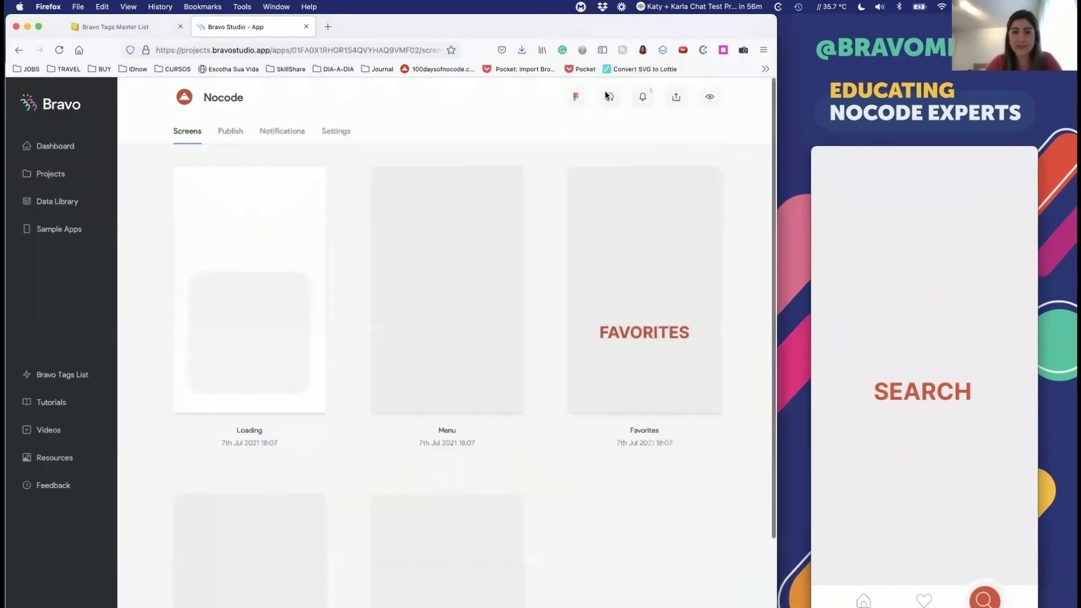
Step: Sync the Nocode app with Figma to pull in the 'HOME You can do it!' text
left_click(607, 97)
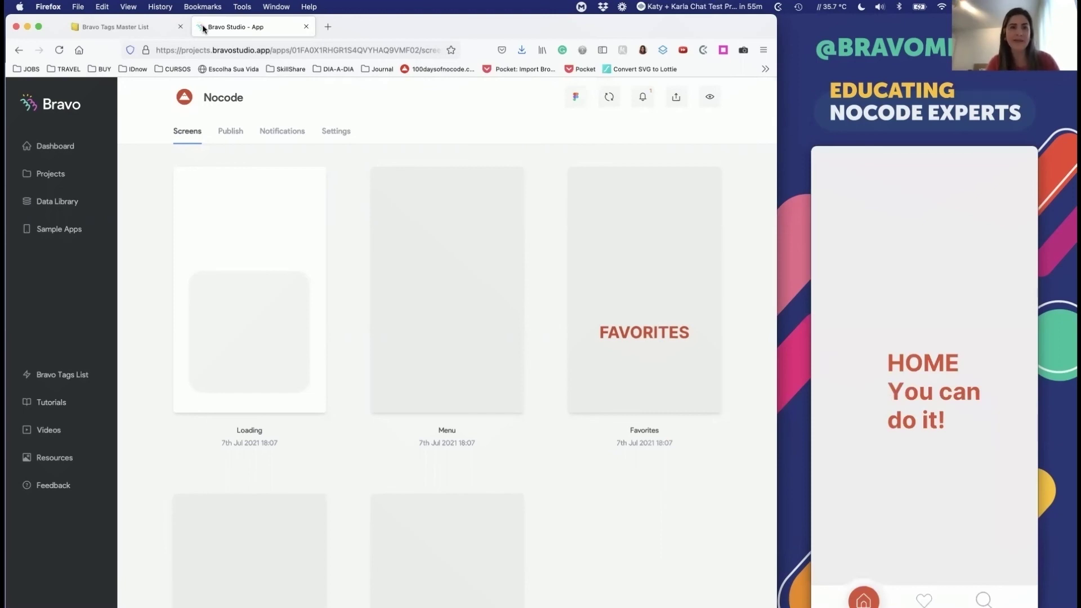
Step: Review the Containers tags in the Bravo Tags Master List, then briefly revisit the Figma design
left_click(92, 32)
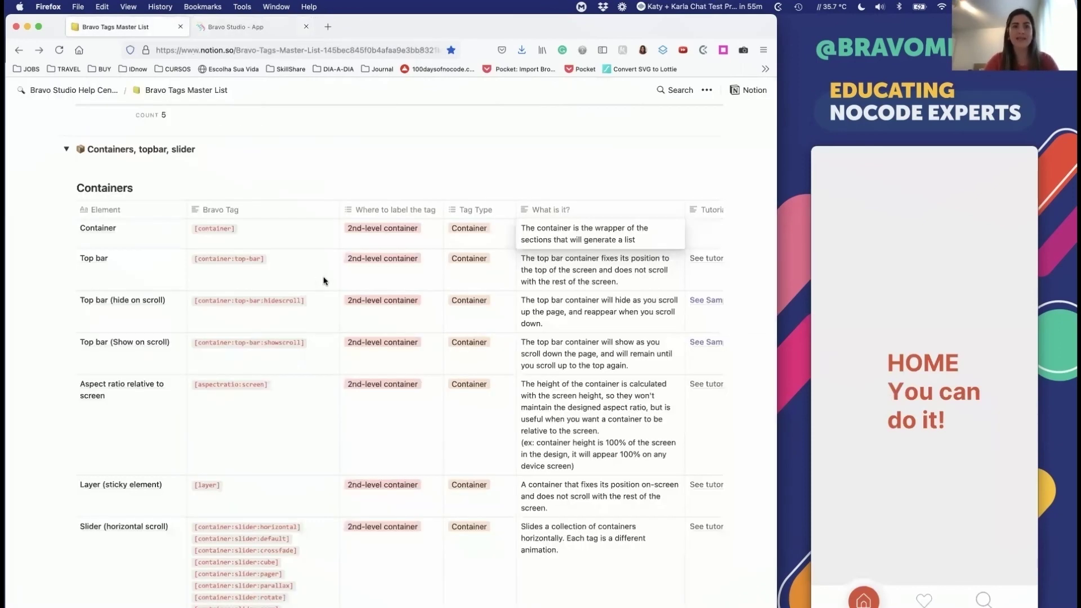
key("Escape")
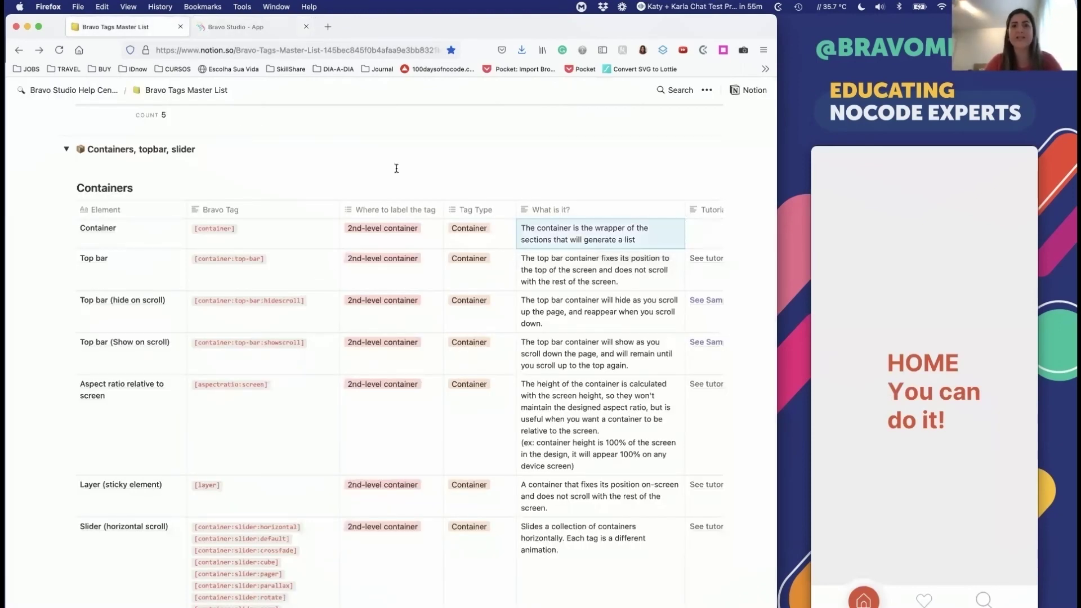
key("super+Tab")
scroll(504, 317, "up", 3)
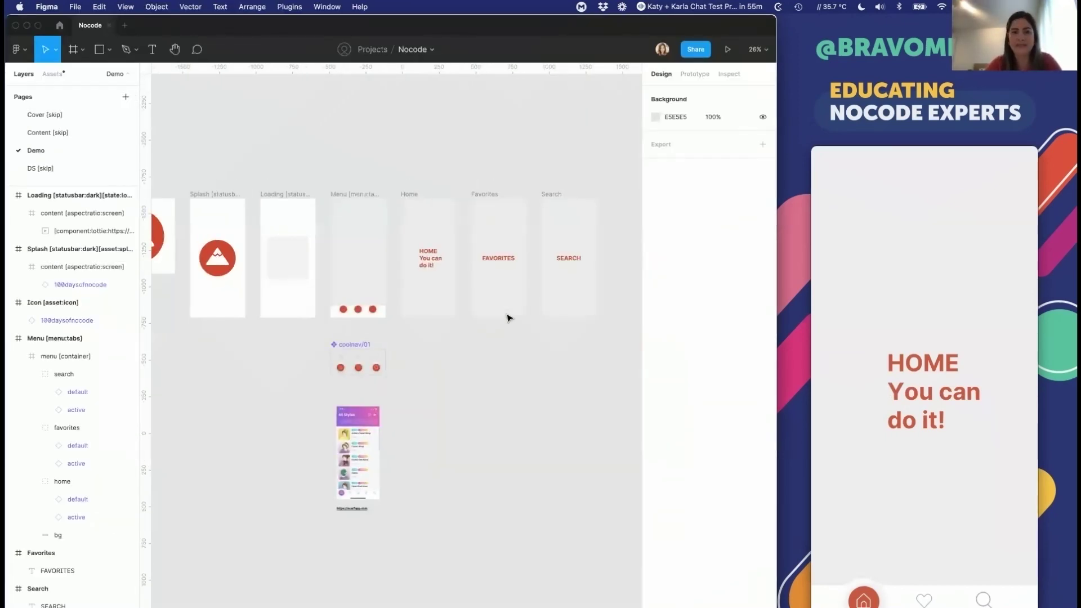
scroll(507, 318, "down", 3)
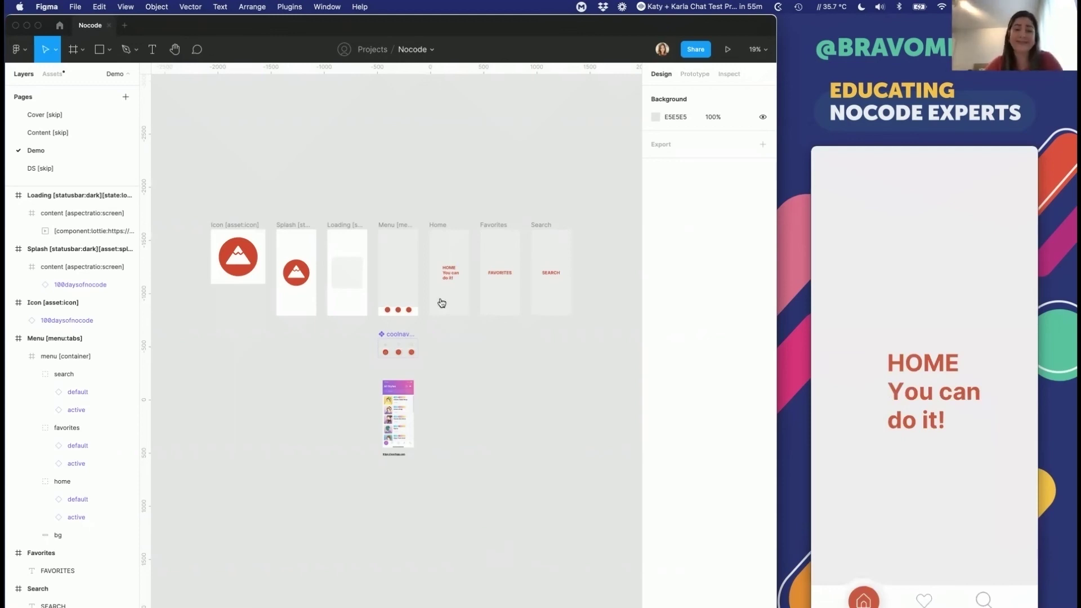
key("super+Tab")
Step: Go to airtable.com in a new tab and open the ScarfApp base
key("super+t")
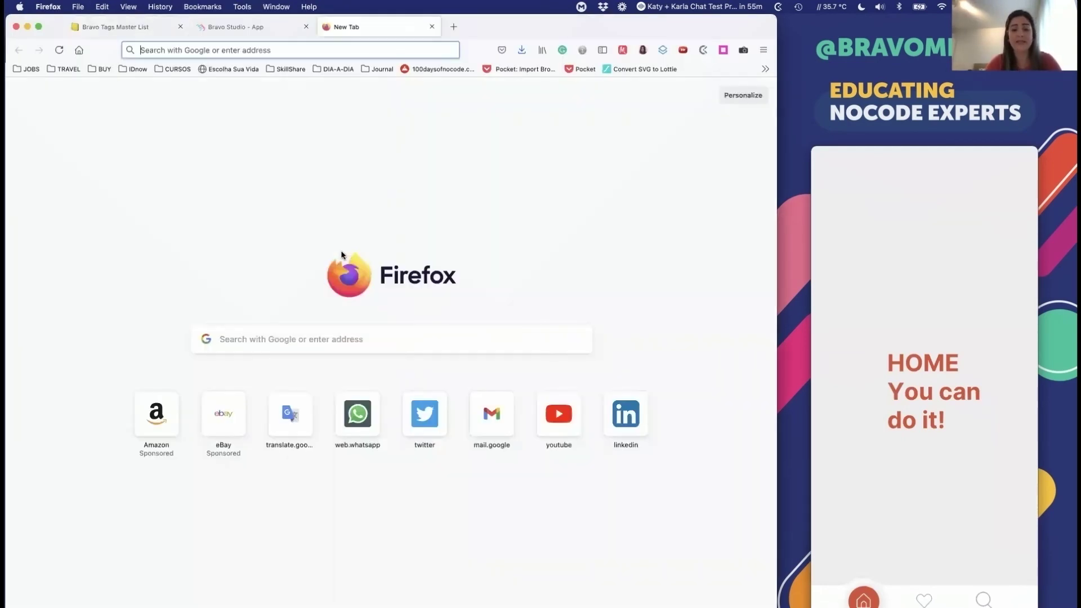
type("airtable.com/")
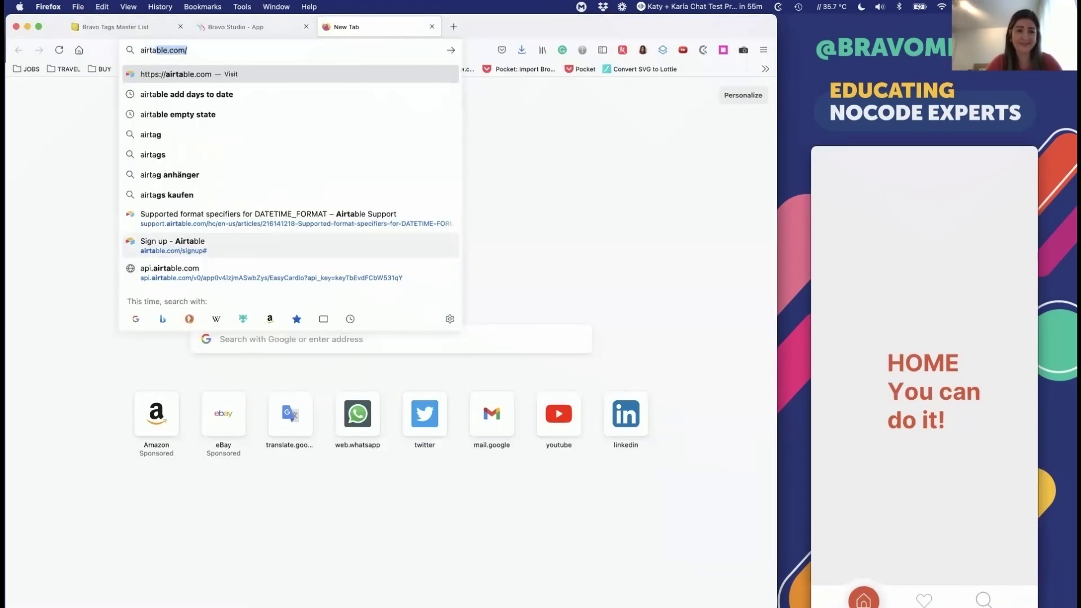
key("Return")
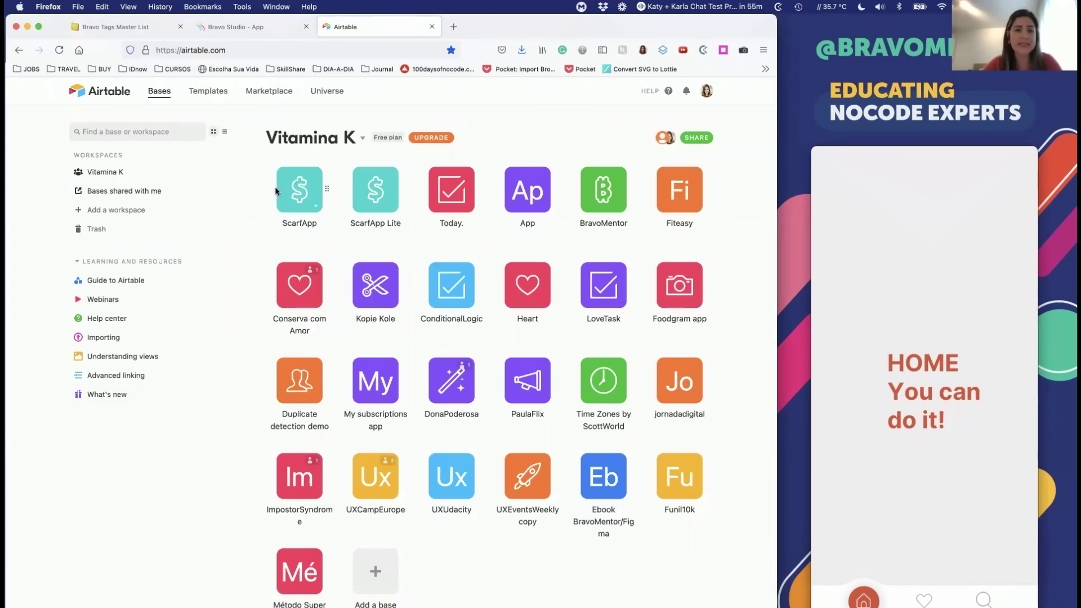
left_click(299, 190)
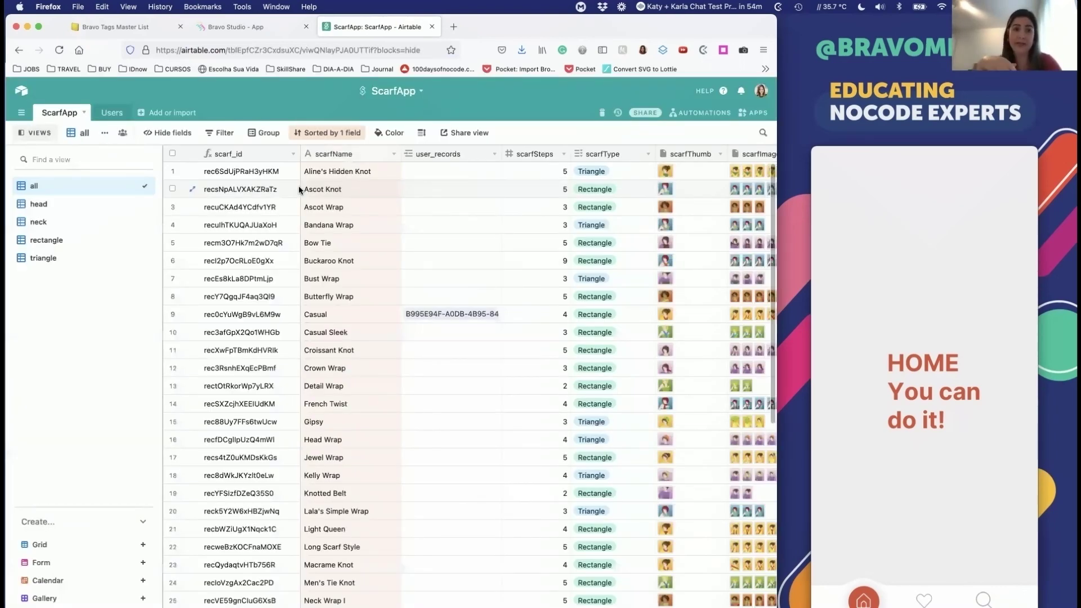
Step: Scroll across the ScarfApp table's columns, then go back to the Vitamina K bases list
scroll(410, 267, "right", 5)
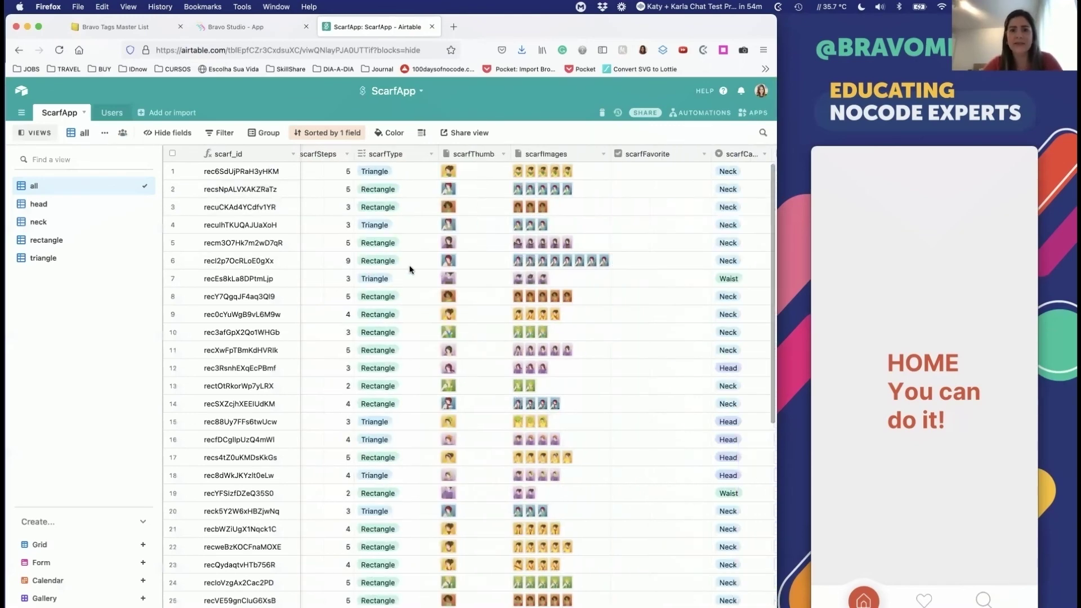
scroll(409, 269, "right", 5)
scroll(530, 187, "left", 10)
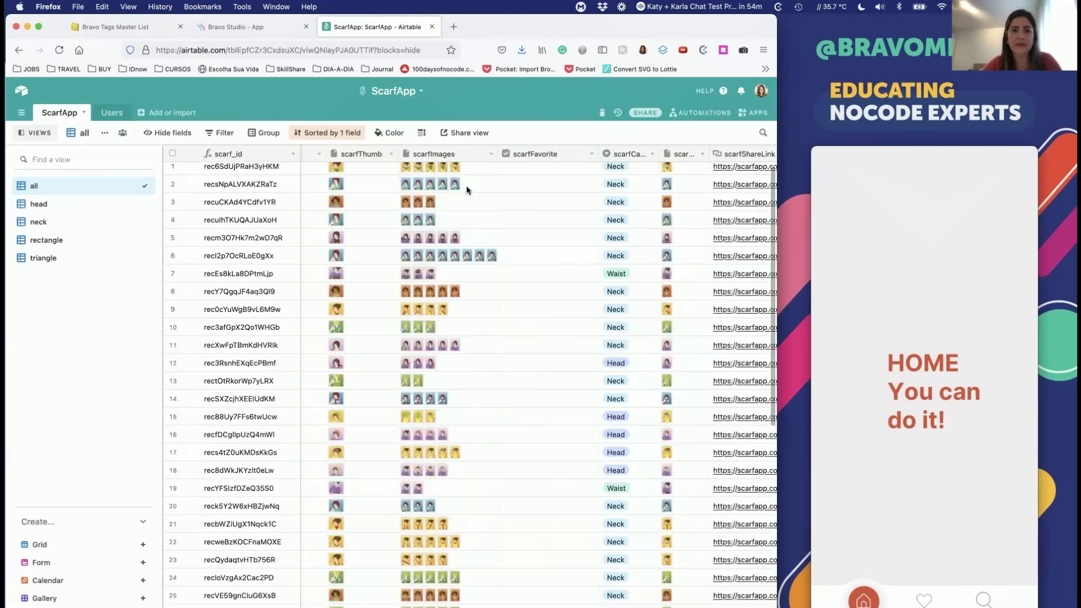
scroll(599, 191, "left", 2)
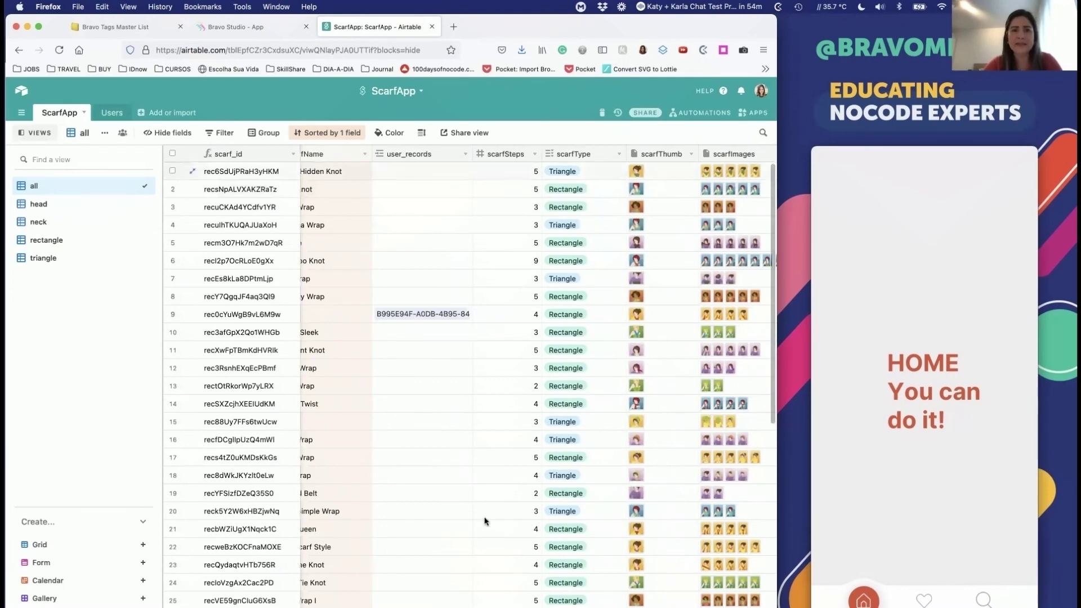
scroll(483, 519, "right", 3)
scroll(484, 521, "right", 10)
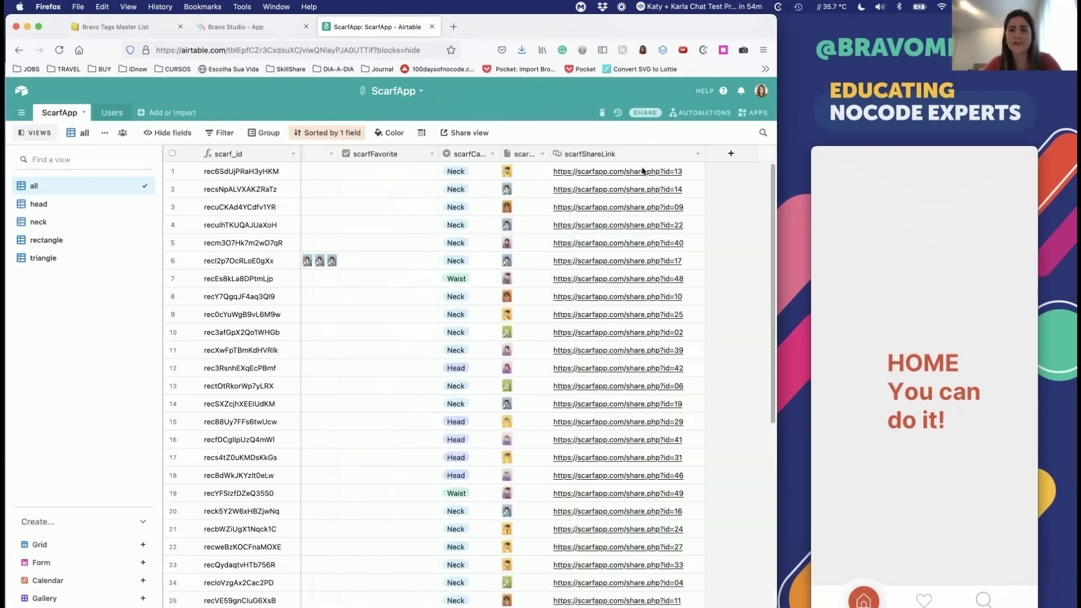
key("super+bracketleft")
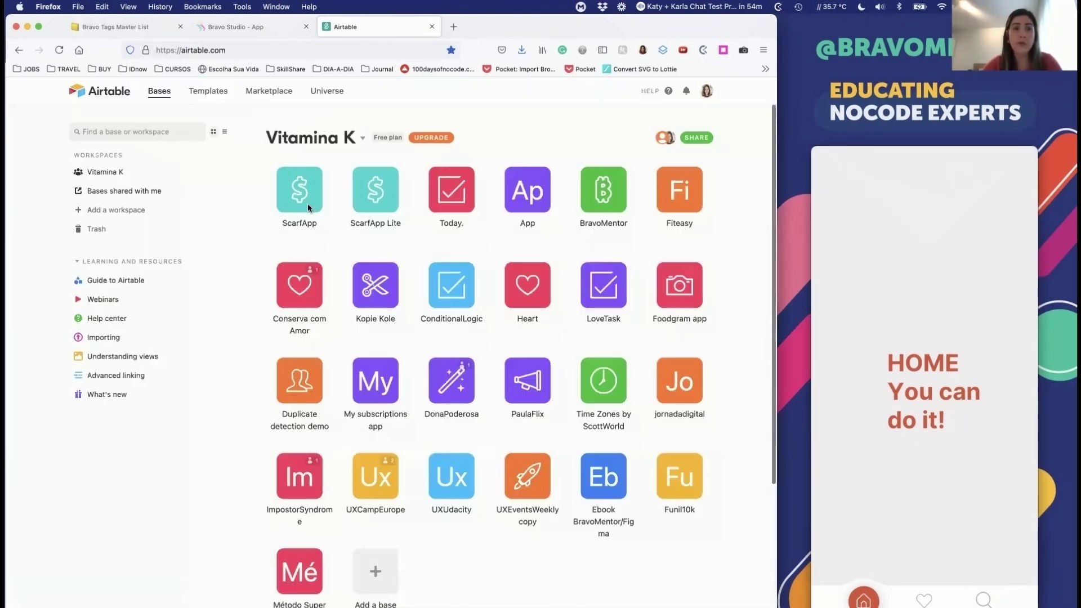
scroll(462, 493, "down", 5)
Step: Start adding a base, look at the starter templates, then return to the bases list
left_click(378, 315)
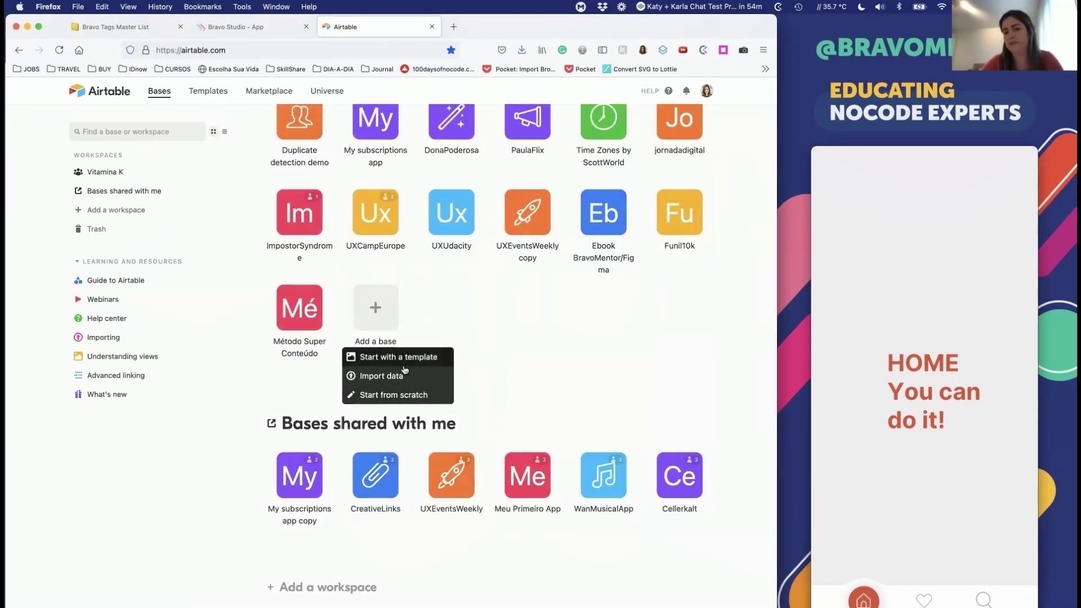
left_click(403, 359)
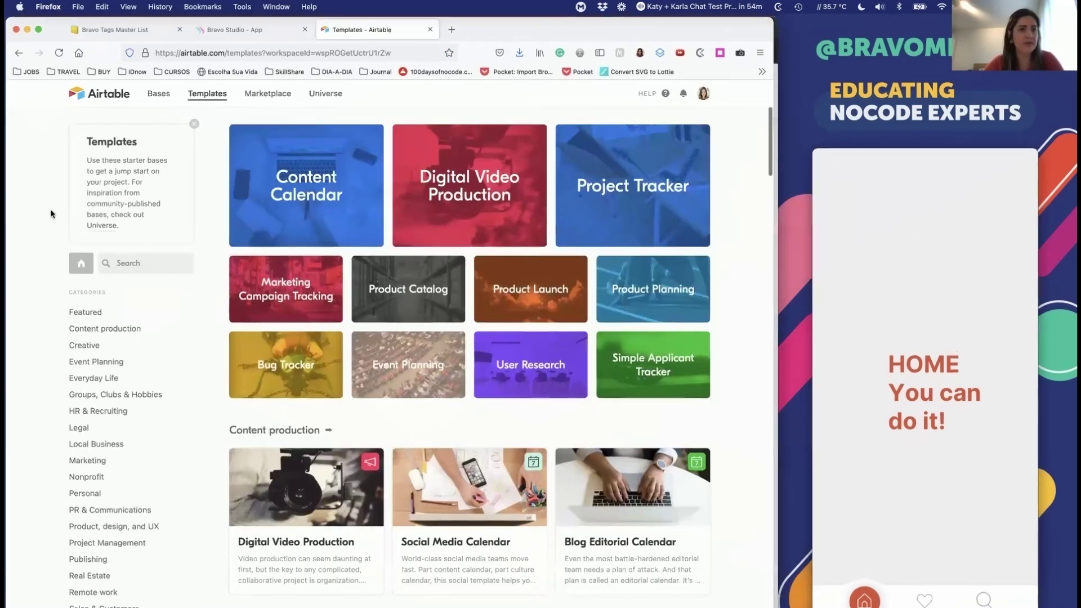
key("ctrl+Up")
left_click(19, 53)
left_click(19, 53)
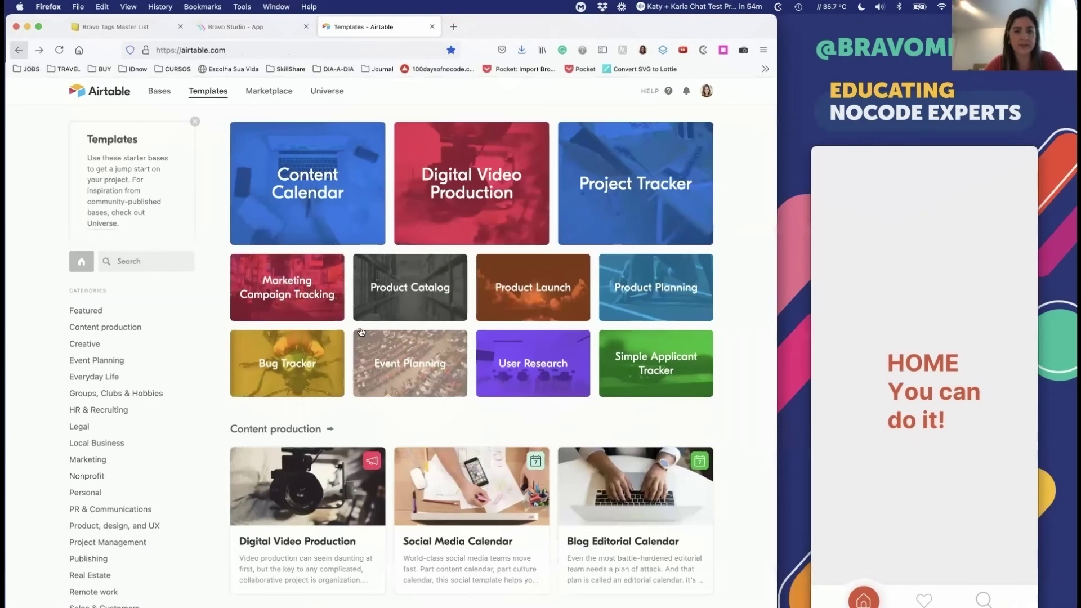
Step: Create a blank base from scratch named 'nocode' and start renaming Table 1
left_click(364, 338)
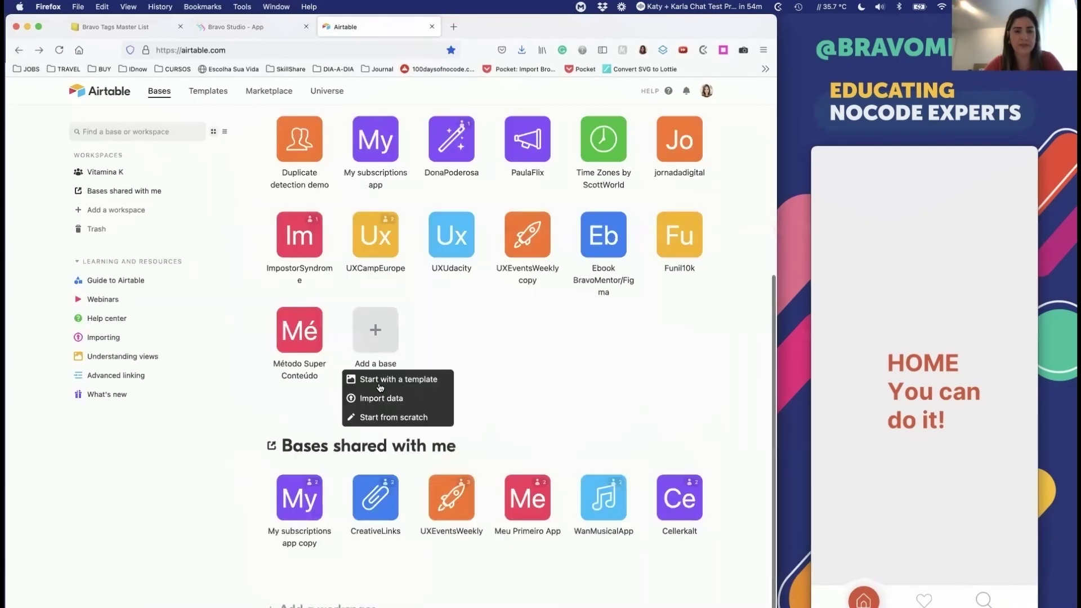
left_click(382, 416)
left_click(364, 91)
type("nocode")
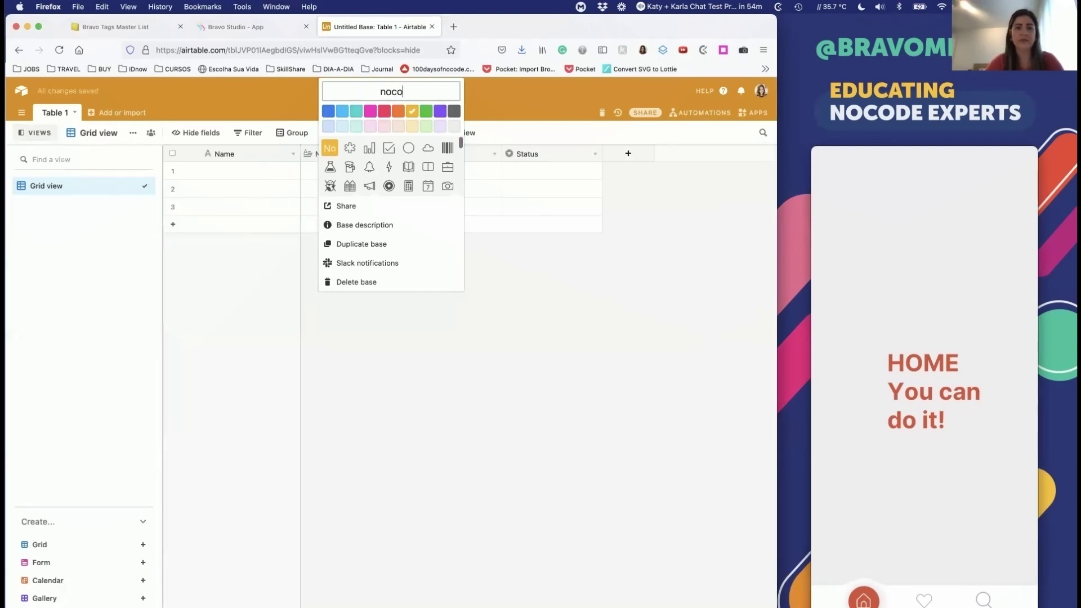
key("Return")
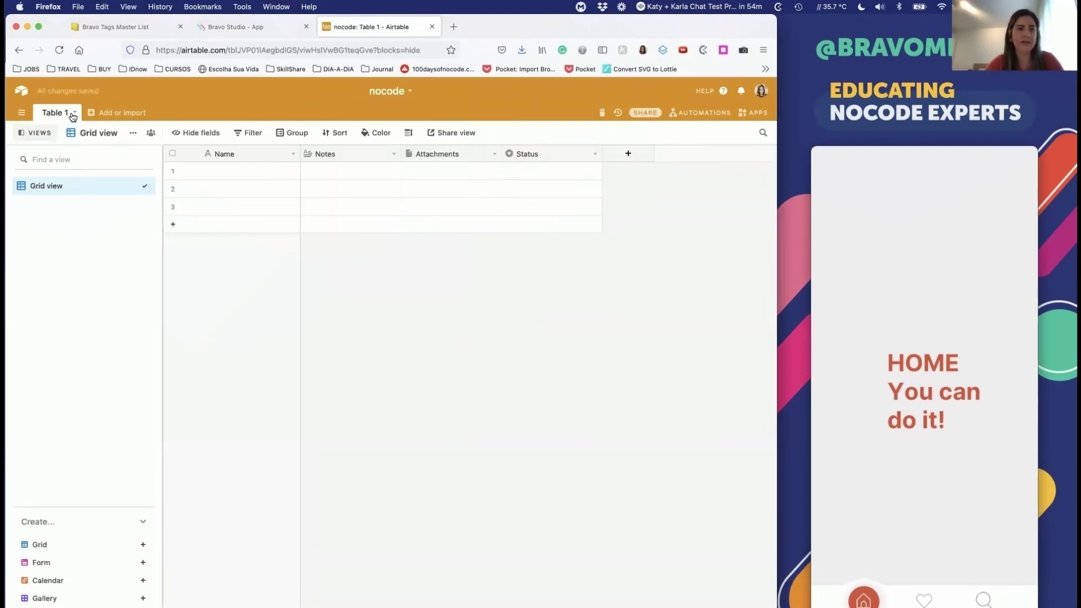
left_click(74, 114)
left_click(81, 137)
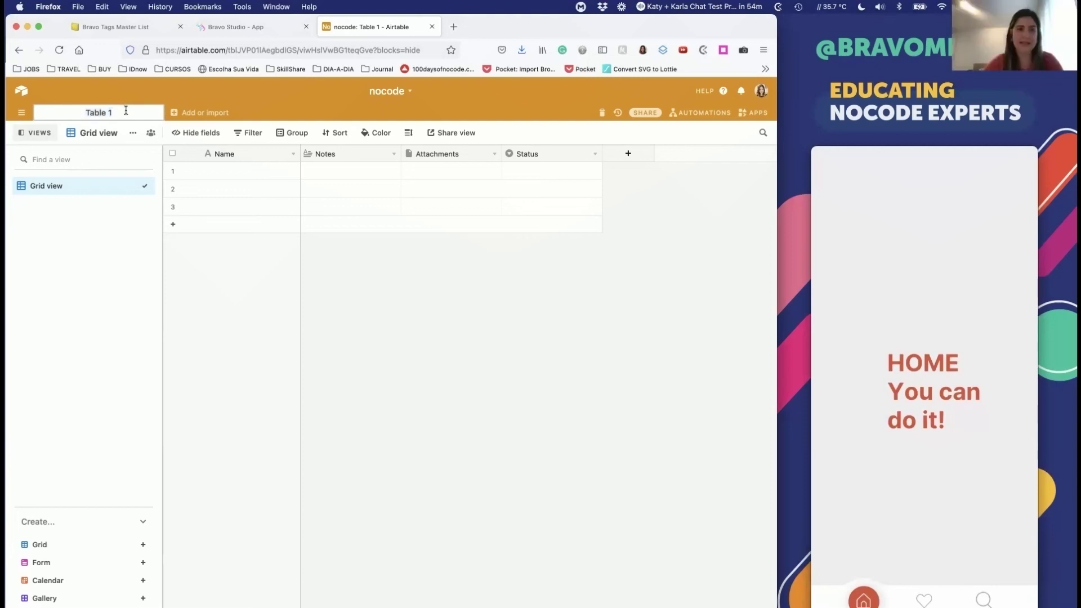
Step: Name the table 'Products' and the Grid view 'all'
type("Products")
key("Return")
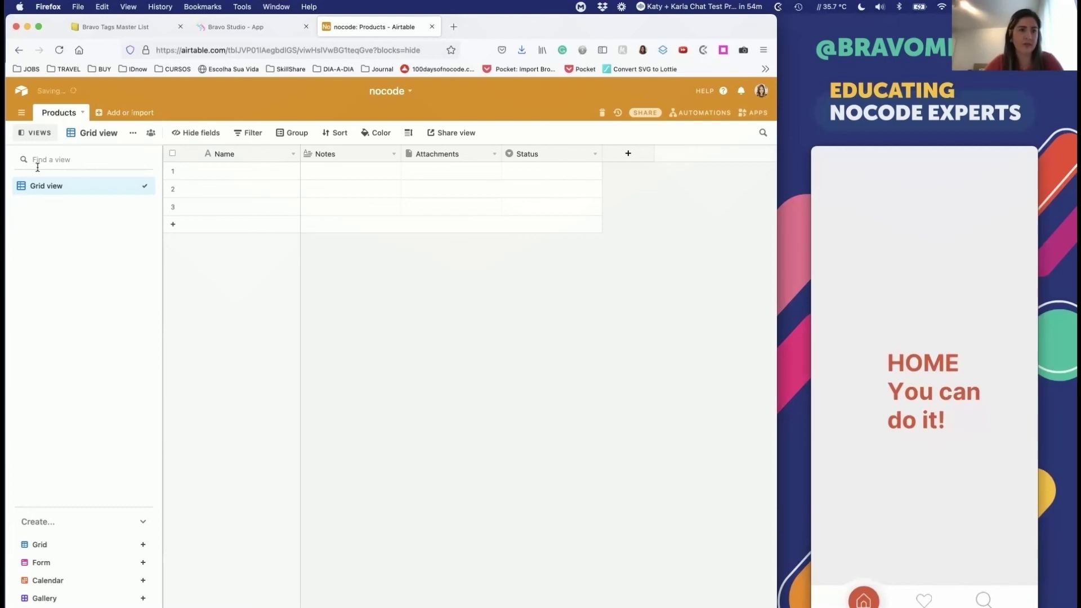
double_click(104, 190)
type("all")
key("Return")
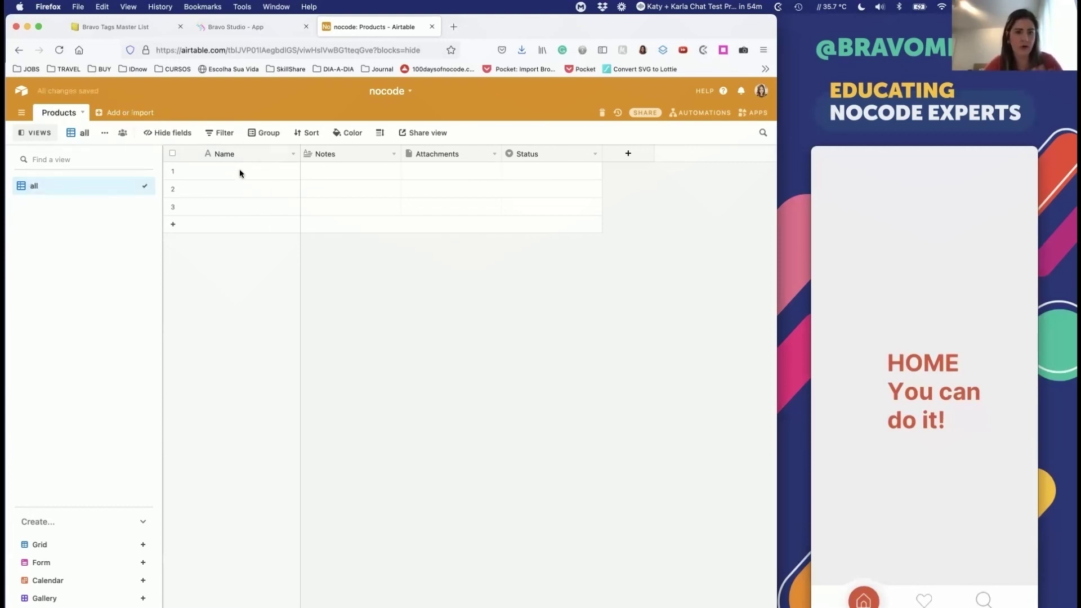
Step: Enter Product 1, Product 2 and Product 3 in the Name cells
left_click(270, 172)
type("Po")
type("oduct")
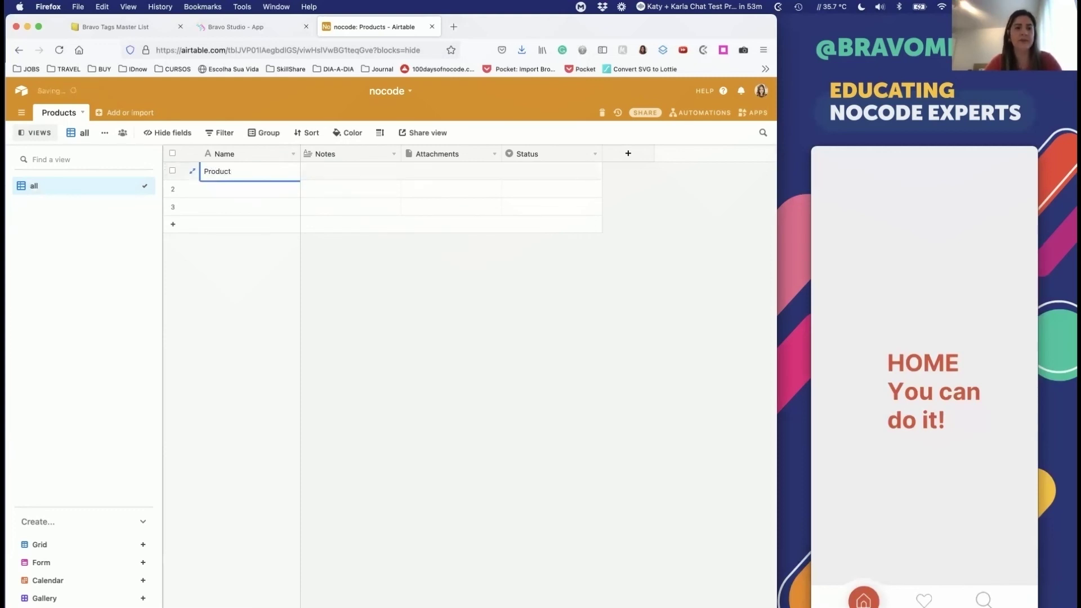
type(" 1")
key("Return")
type("Prod")
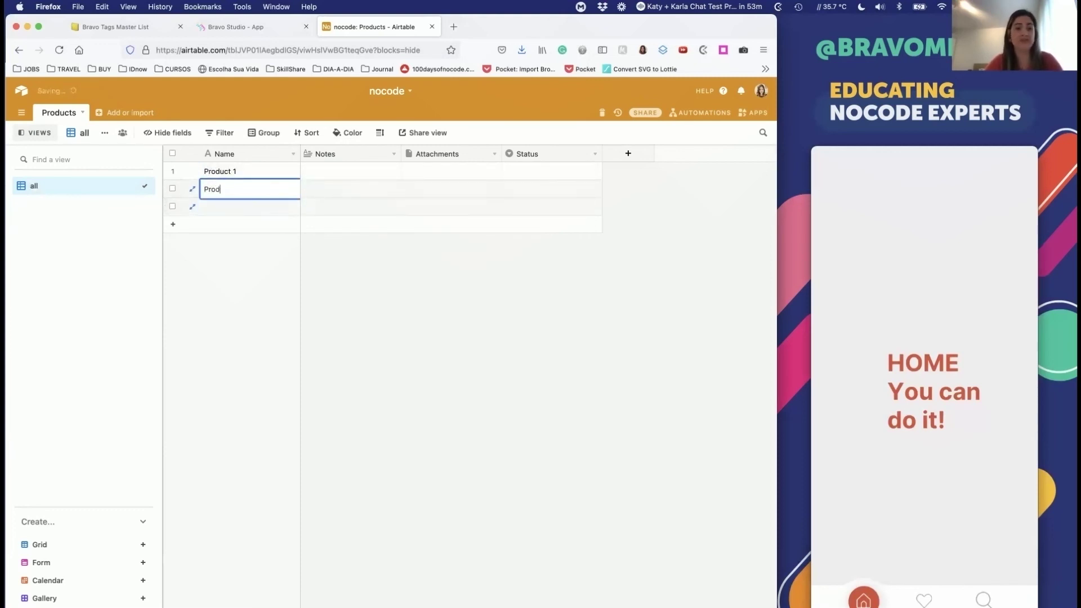
type("uct 2")
key("Return")
type("Pro")
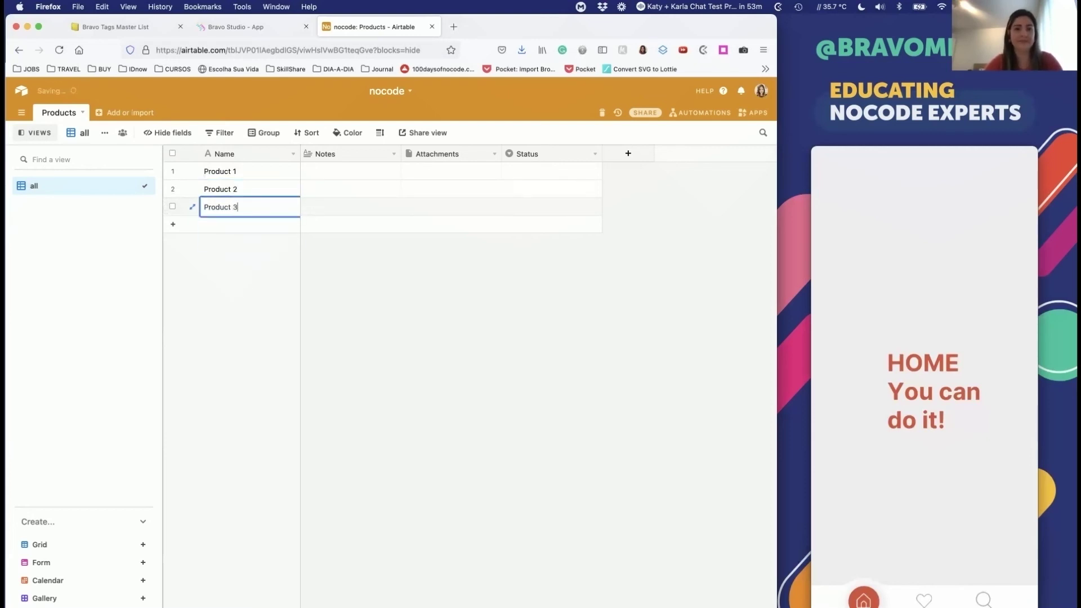
left_click(353, 241)
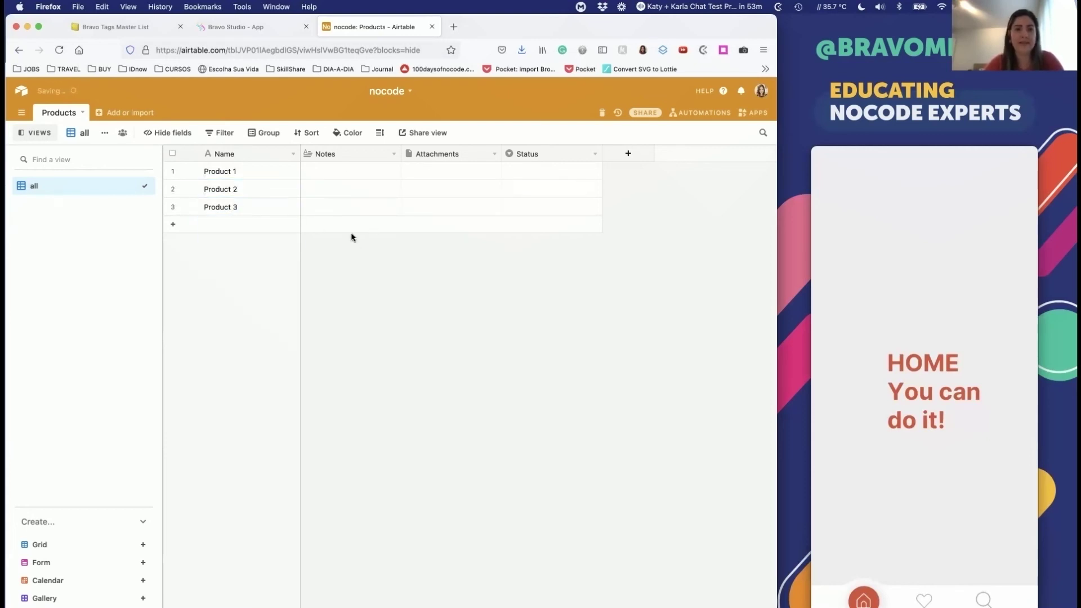
Step: Rename the Notes field to Description, then search 'lorem ipsum' in a new tab
left_click(393, 154)
left_click(379, 169)
type("Descrit")
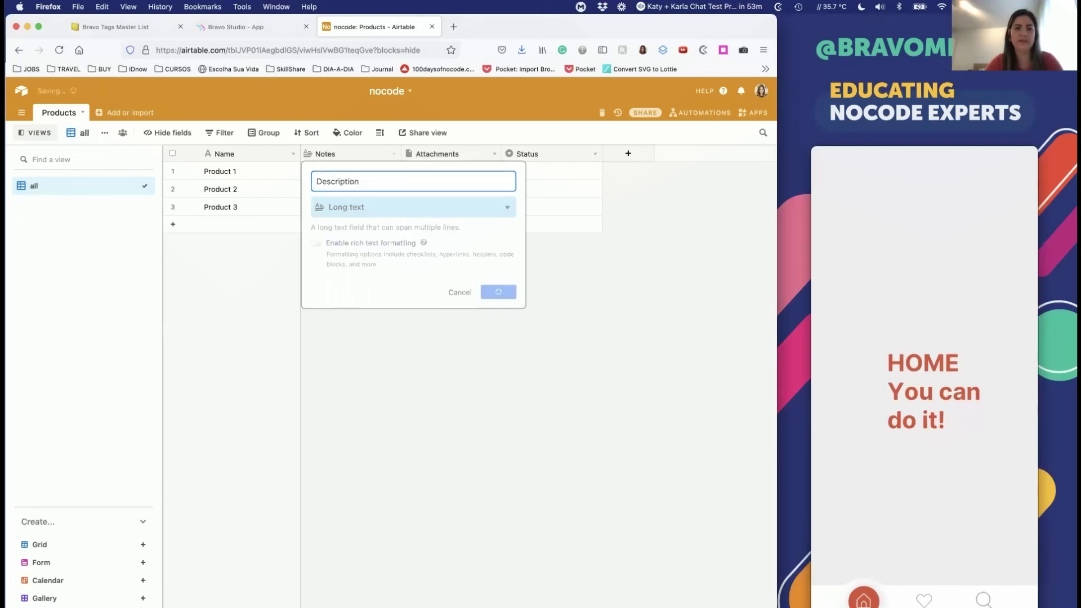
key("super+t")
type("lorem ipsum")
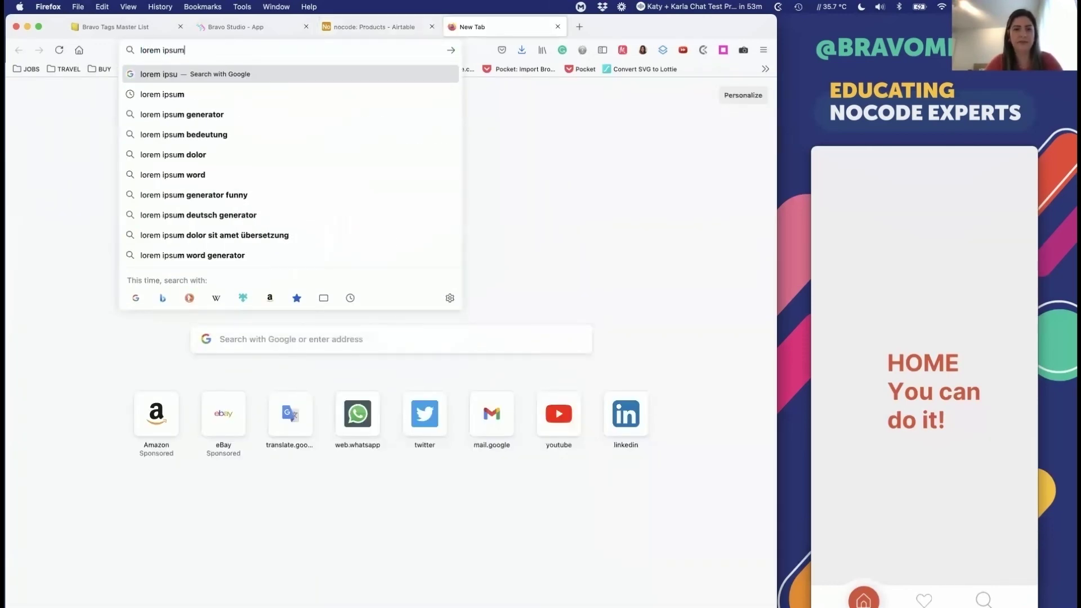
Step: Copy the first Lorem Ipsum paragraph from lipsum.com and return to the Airtable table
key("Return")
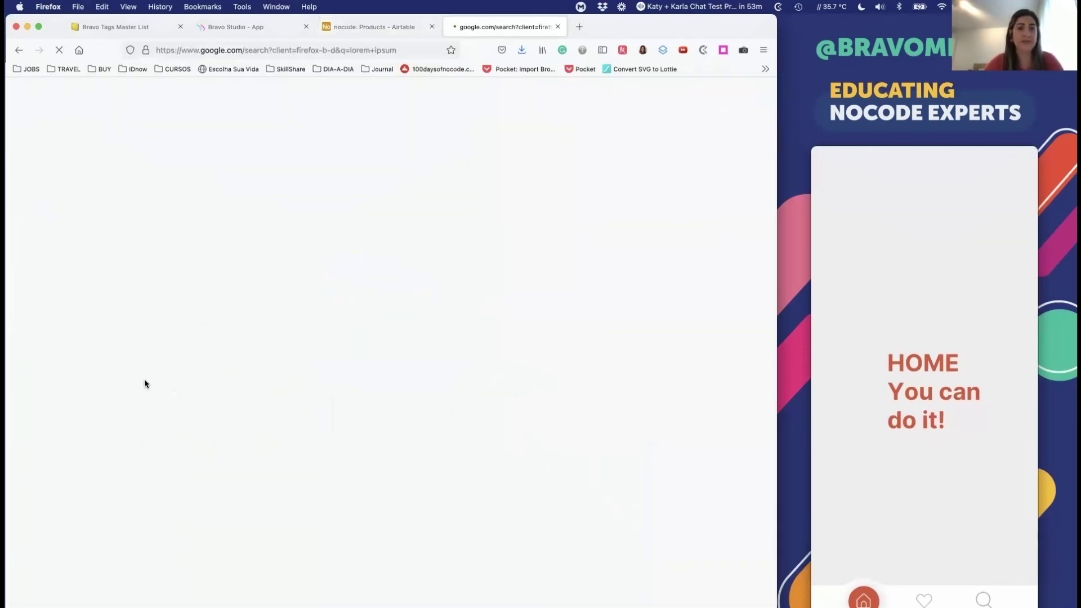
left_click(155, 200)
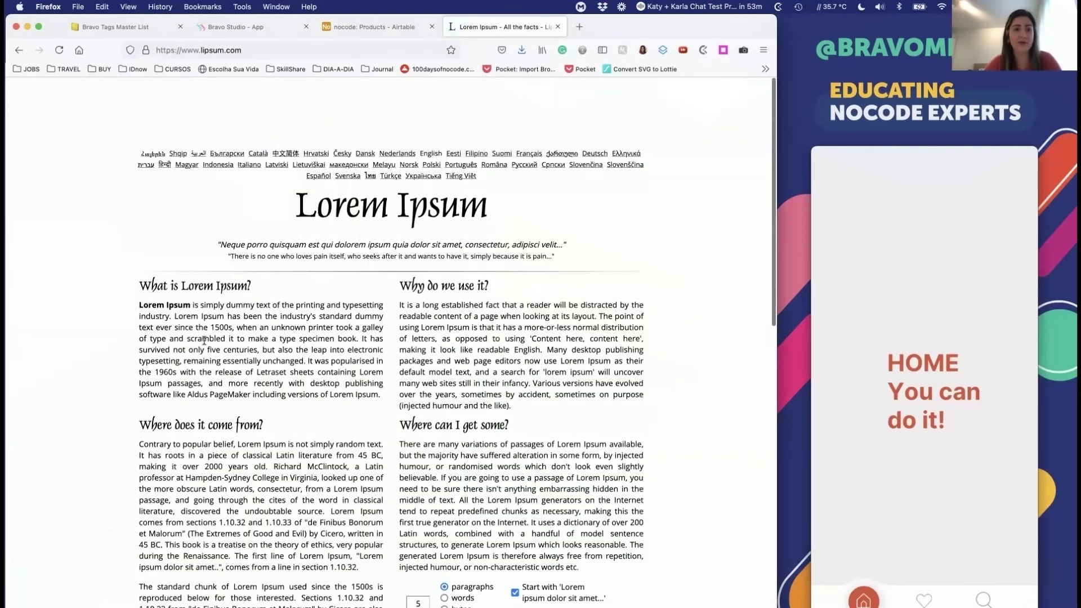
triple_click(204, 340)
key("cmd+c")
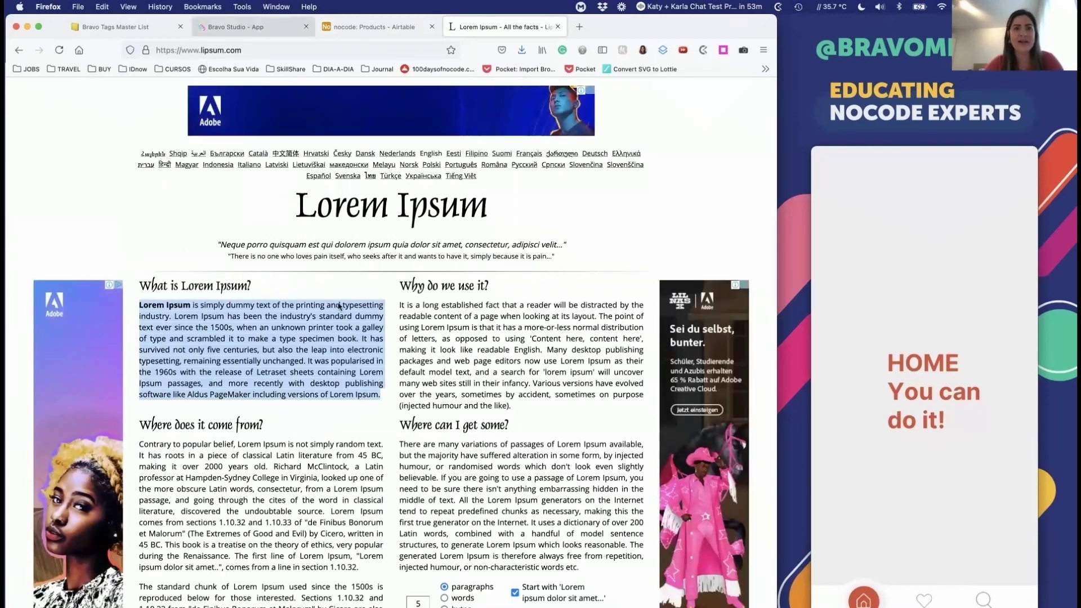
left_click(197, 28)
left_click(112, 28)
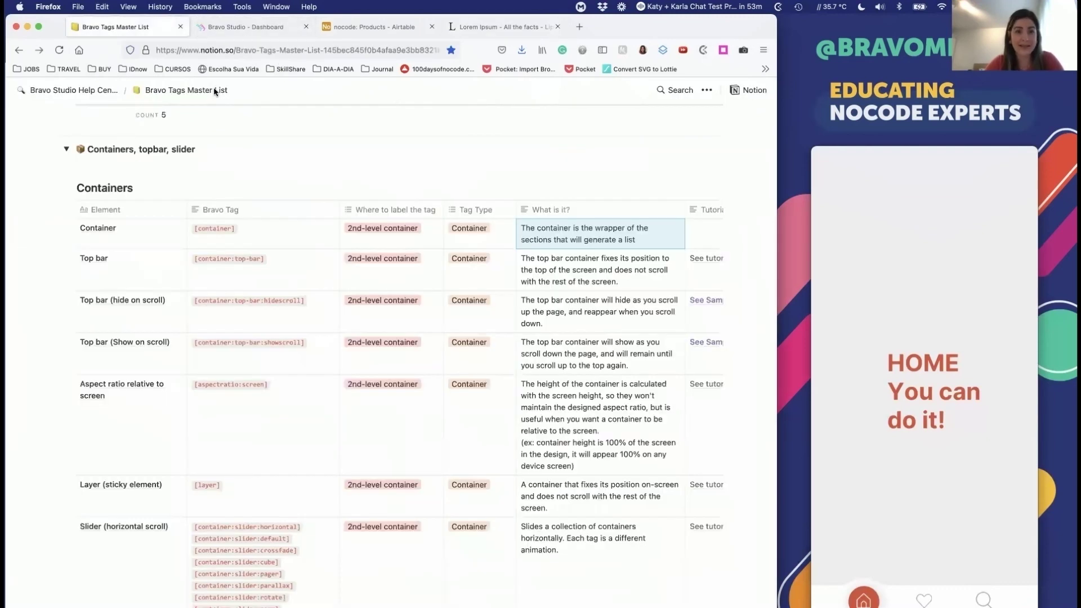
left_click(360, 28)
Step: Paste the paragraph into Product 1's and Product 2's Descriptions, dropping Product 2's leading 'Lorem'
left_click(345, 170)
left_click(348, 172)
key("cmd+v")
left_click(370, 306)
double_click(354, 191)
key("super+v")
key("super+a")
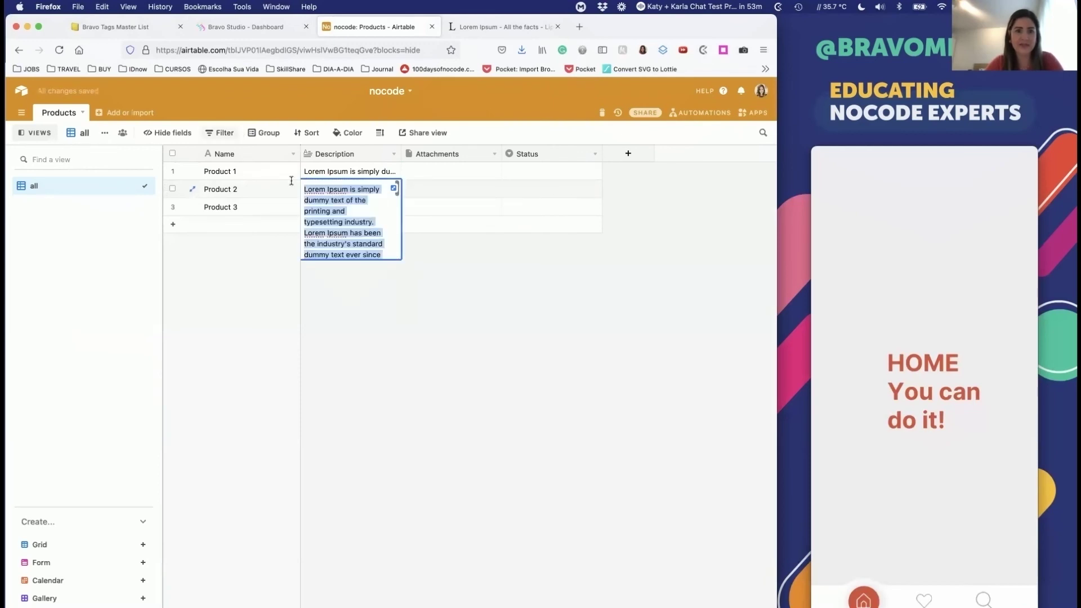
double_click(316, 197)
double_click(311, 189)
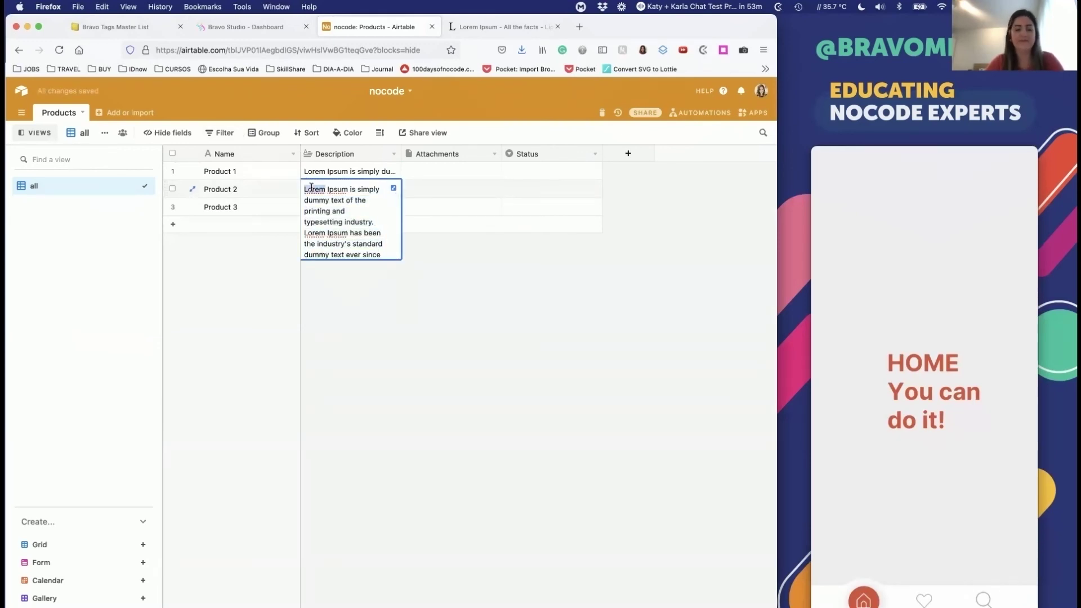
key("BackSpace")
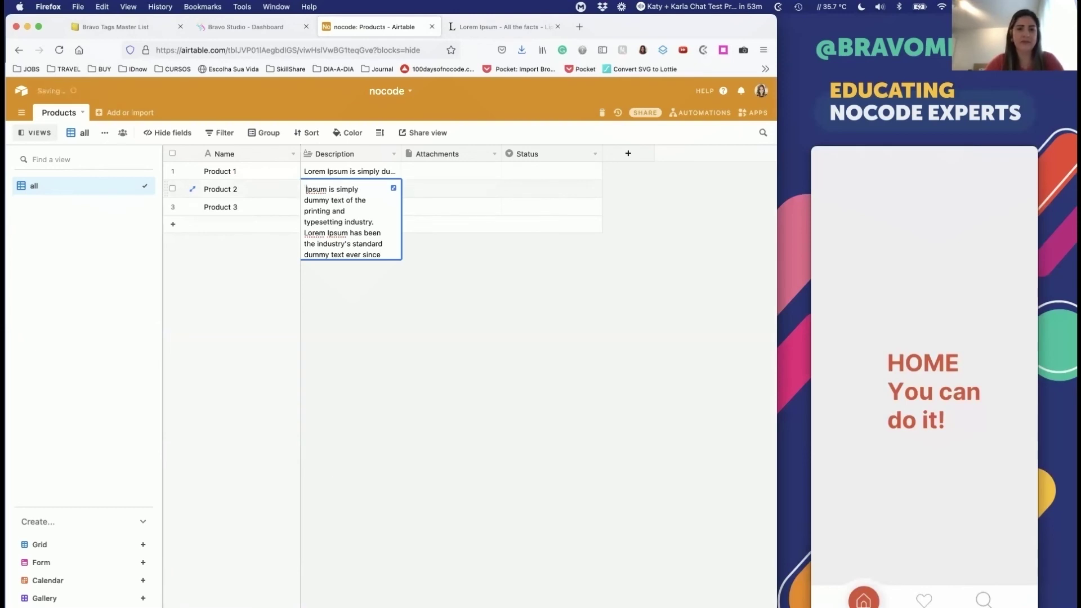
left_click(374, 332)
Step: Paste the paragraph into Product 3's Description, trimming its opening words up to 'simply'
left_click(345, 207)
double_click(345, 207)
key("super+v")
scroll(337, 225, "up", 5)
left_click_drag(356, 210, 304, 197)
type("S")
left_click(381, 322)
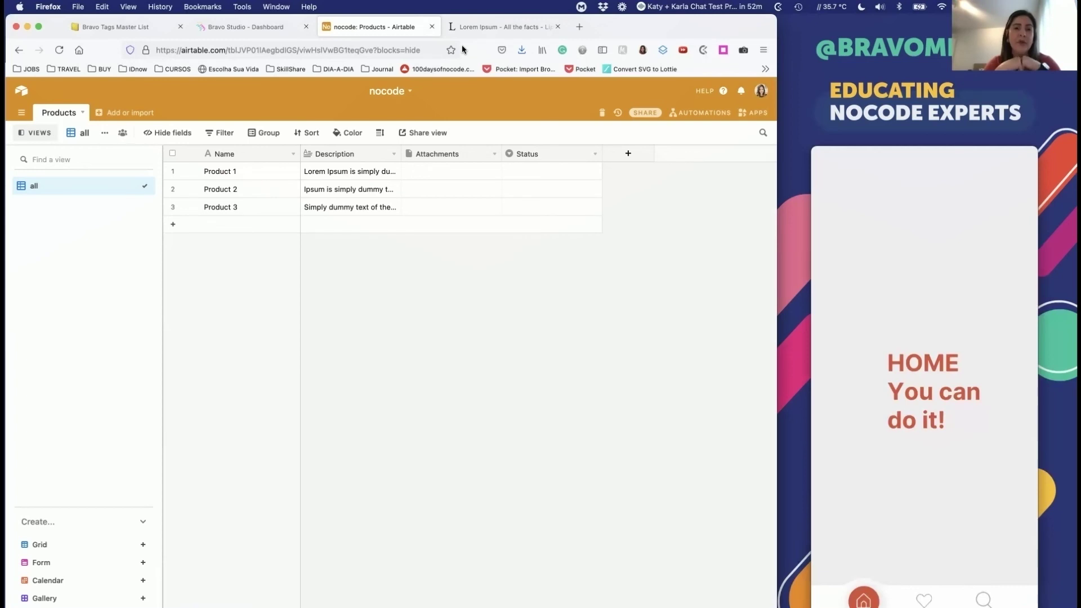
Step: Delete the Attachments field and rename the Status field to Price
left_click(492, 154)
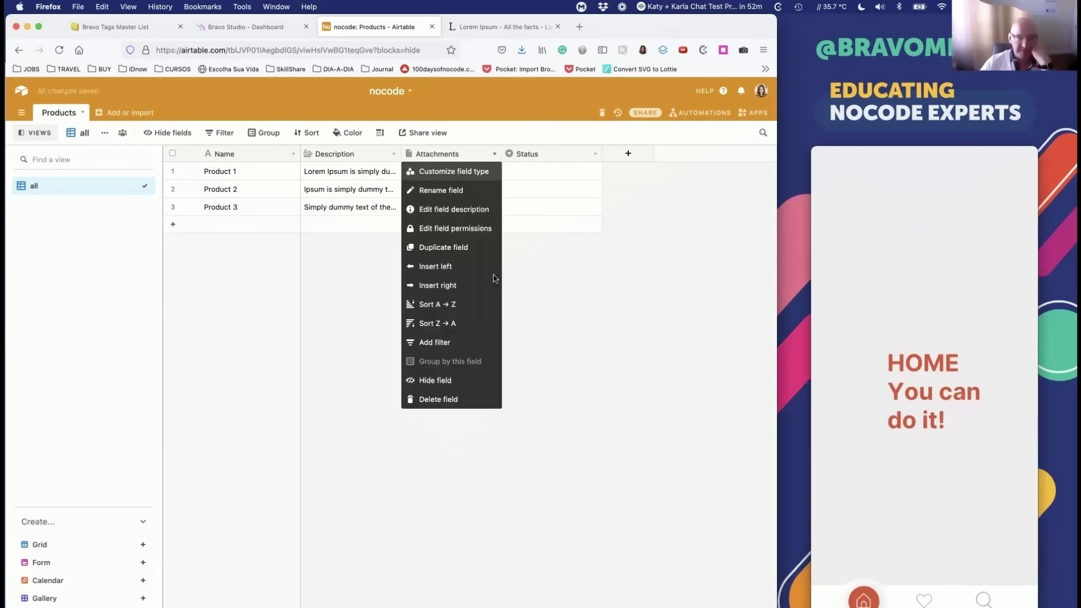
left_click(451, 398)
left_click(496, 155)
left_click(473, 172)
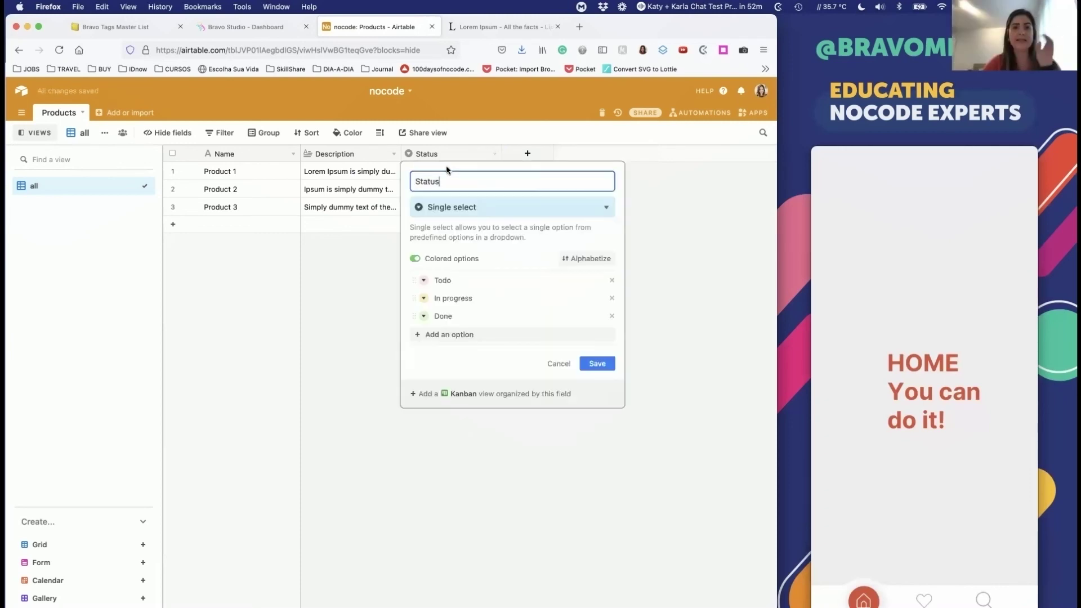
type("Pruv")
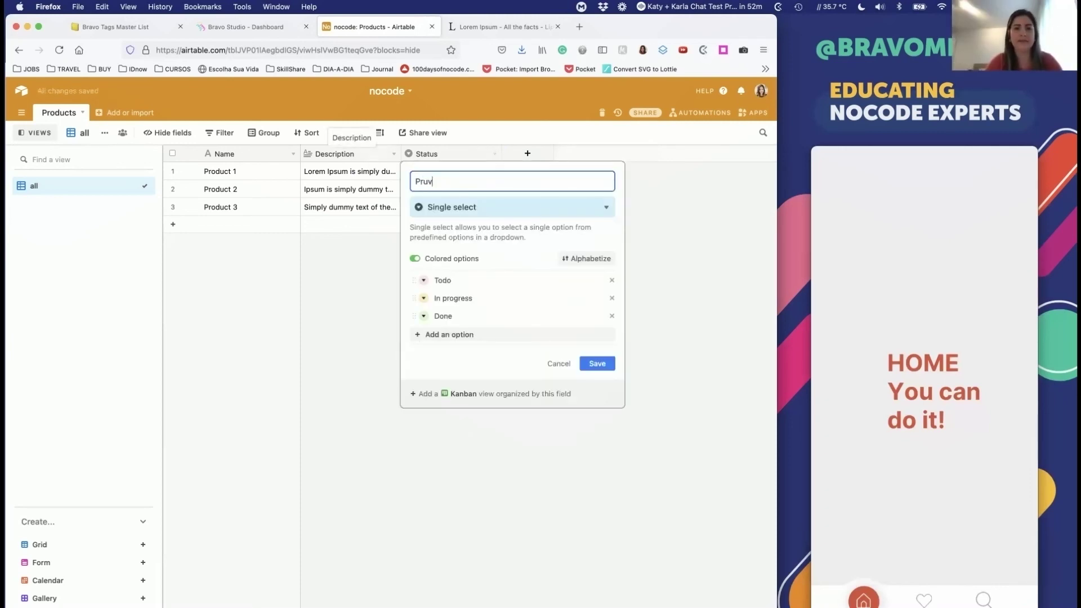
type("iv")
type("e")
key("Return")
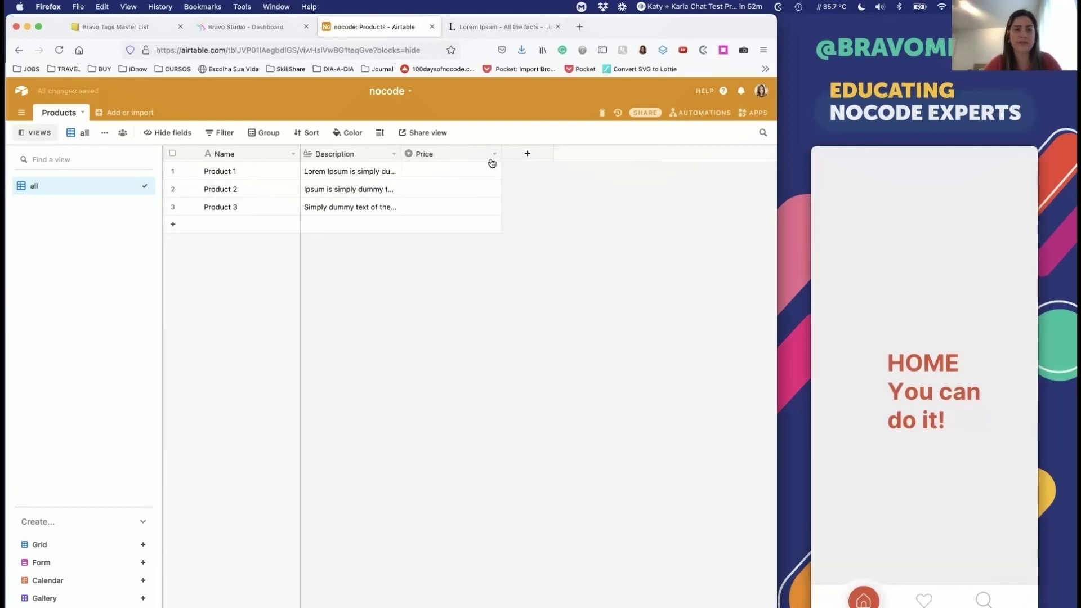
Step: Change the Price field's type to Currency
left_click(491, 159)
left_click(469, 171)
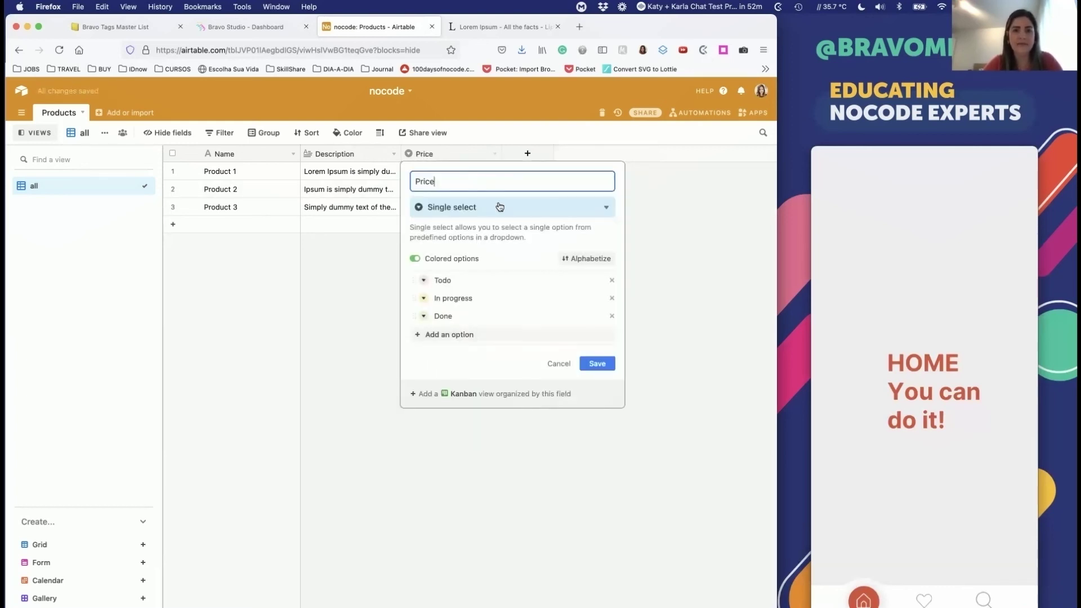
left_click(471, 207)
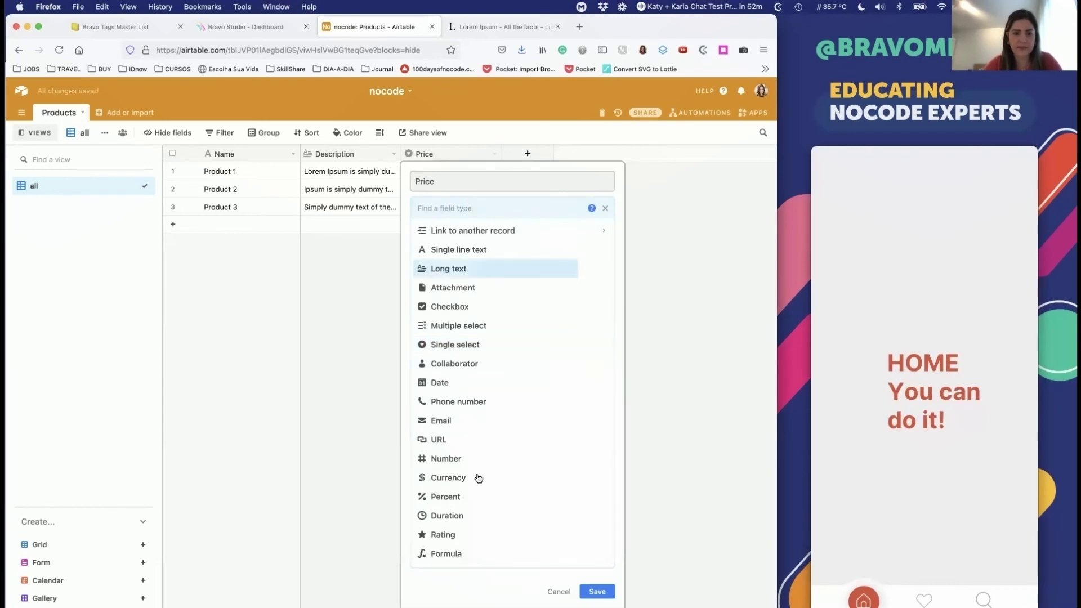
left_click(465, 478)
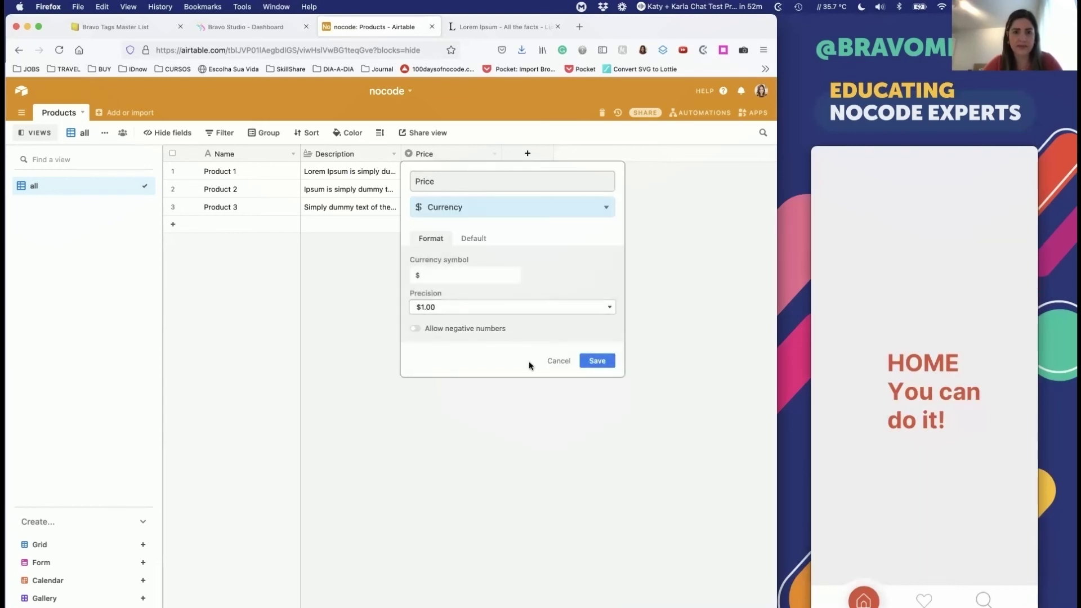
left_click(595, 360)
Step: Price Products 1, 2 and 3 at $10.00, $20.00 and $30.00
left_click(450, 170)
type("10")
left_click(451, 204)
left_click(445, 189)
type("20")
left_click(458, 212)
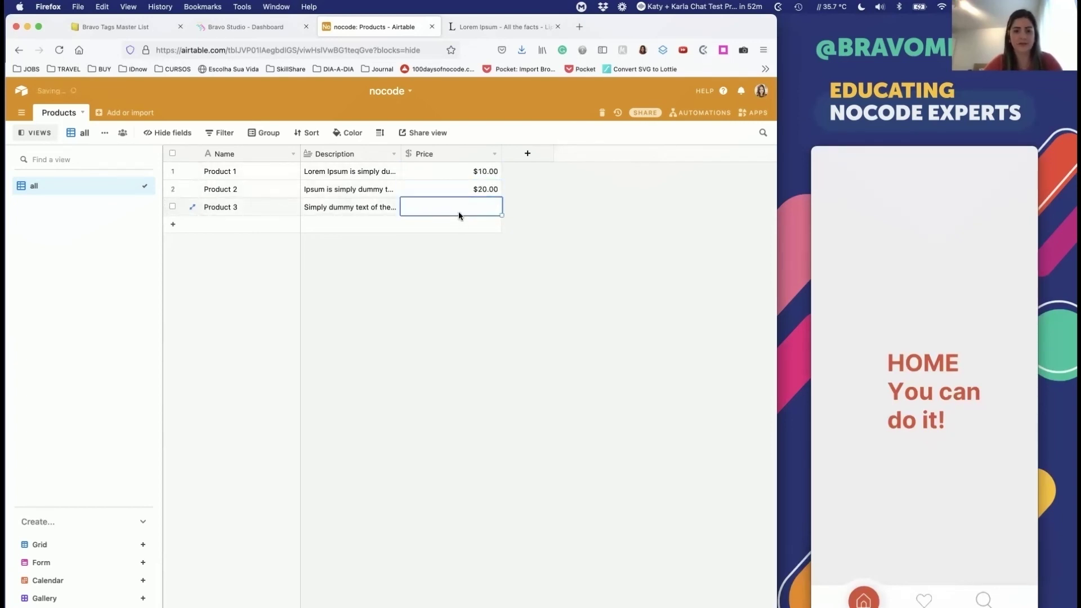
type("30")
left_click(461, 303)
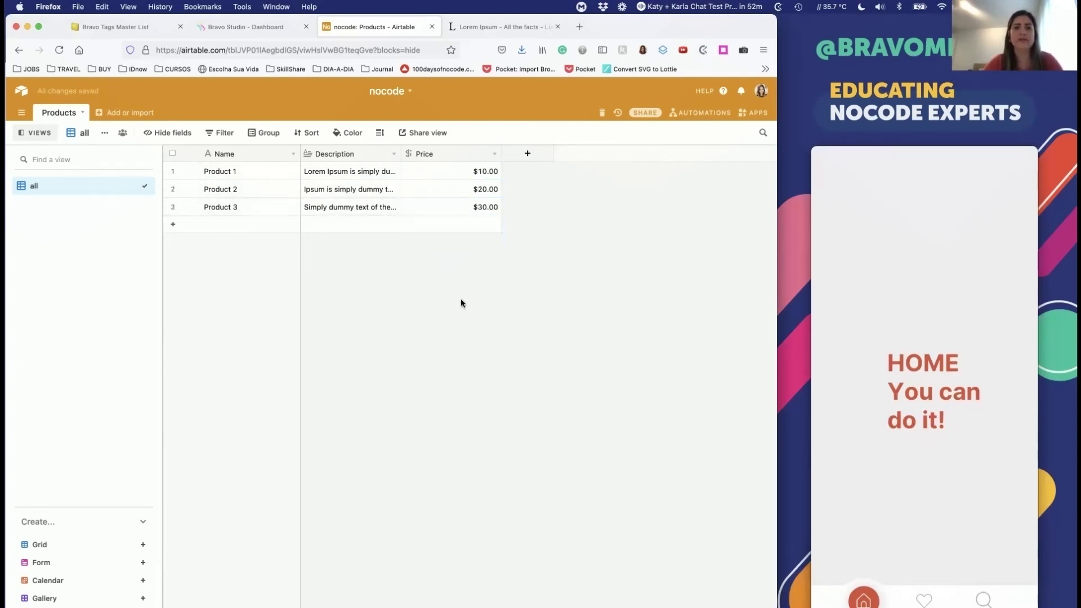
left_click(529, 154)
Step: Add an Attachment-type field named Image to the Products table, then open a new browser tab
type("ima")
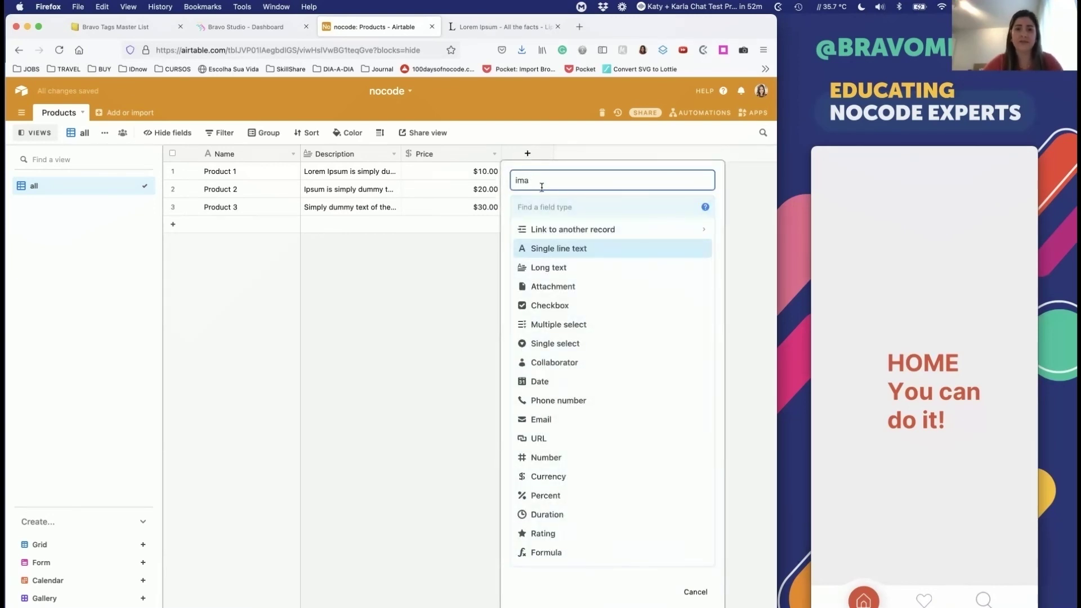
left_click(559, 207)
type("att")
left_click(559, 228)
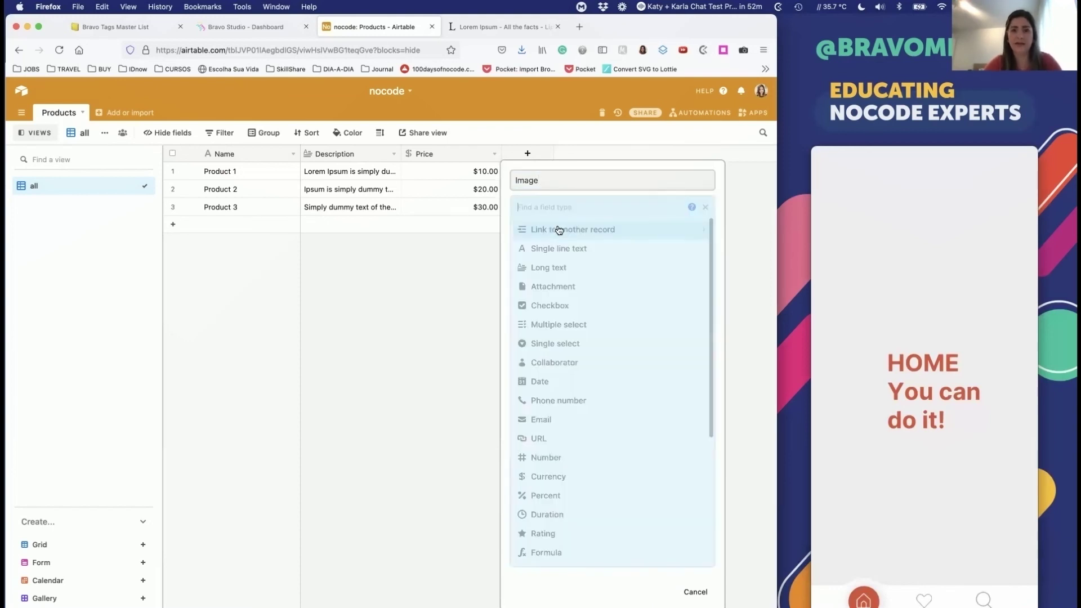
left_click(543, 209)
type("at")
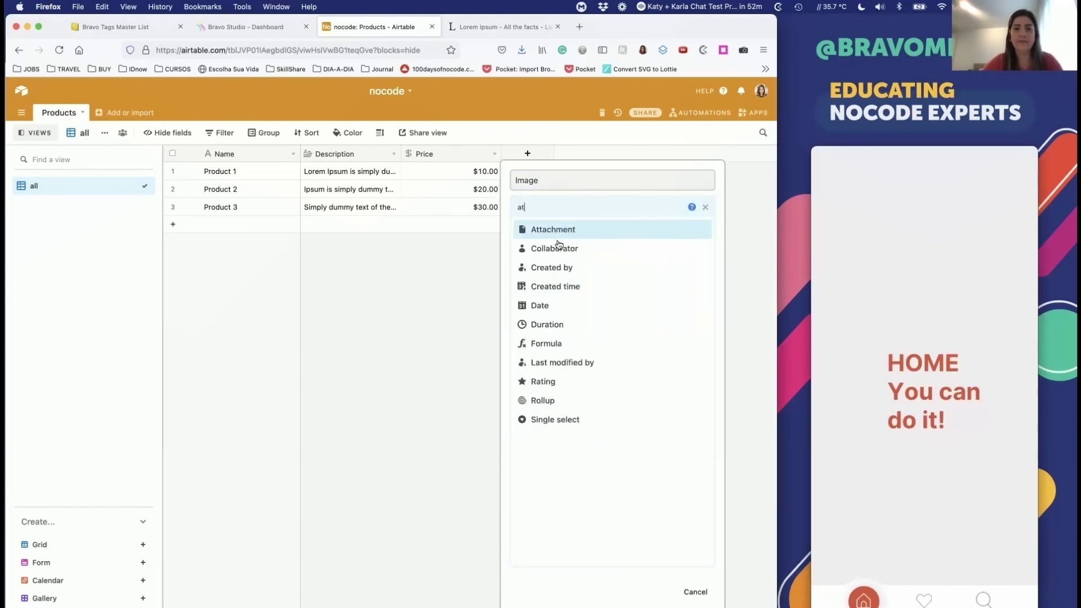
left_click(553, 229)
left_click(699, 264)
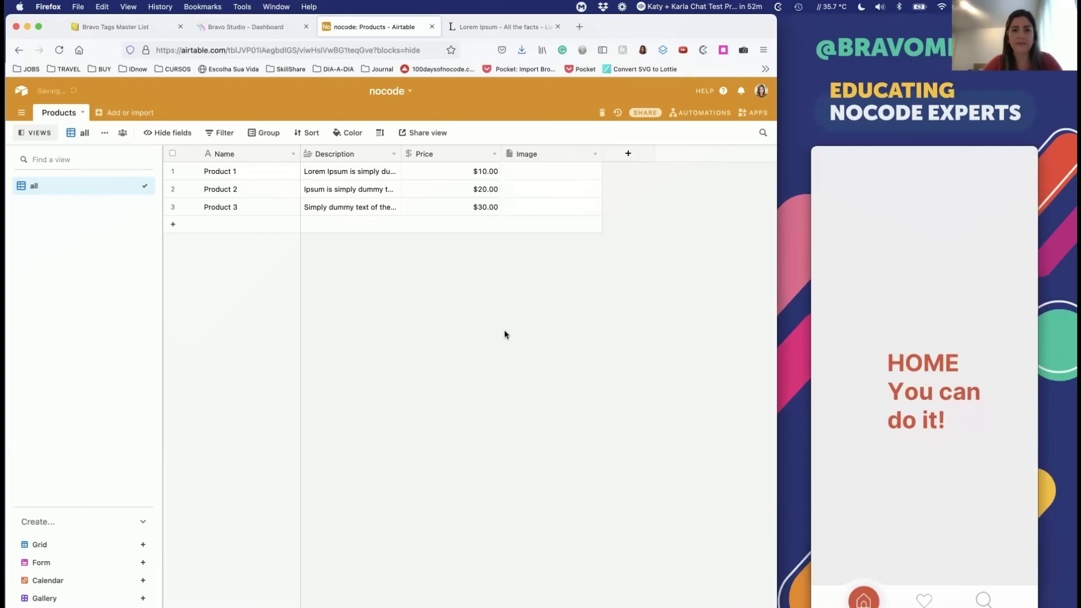
key("super+t")
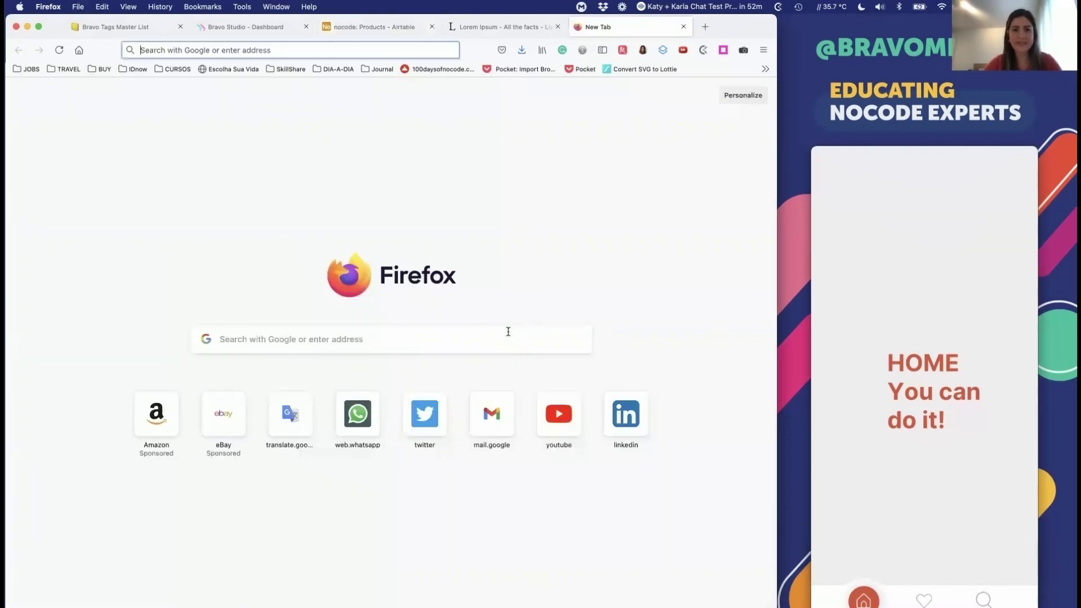
Step: Search Google Images for products and preview the Trending Products image
type("products.")
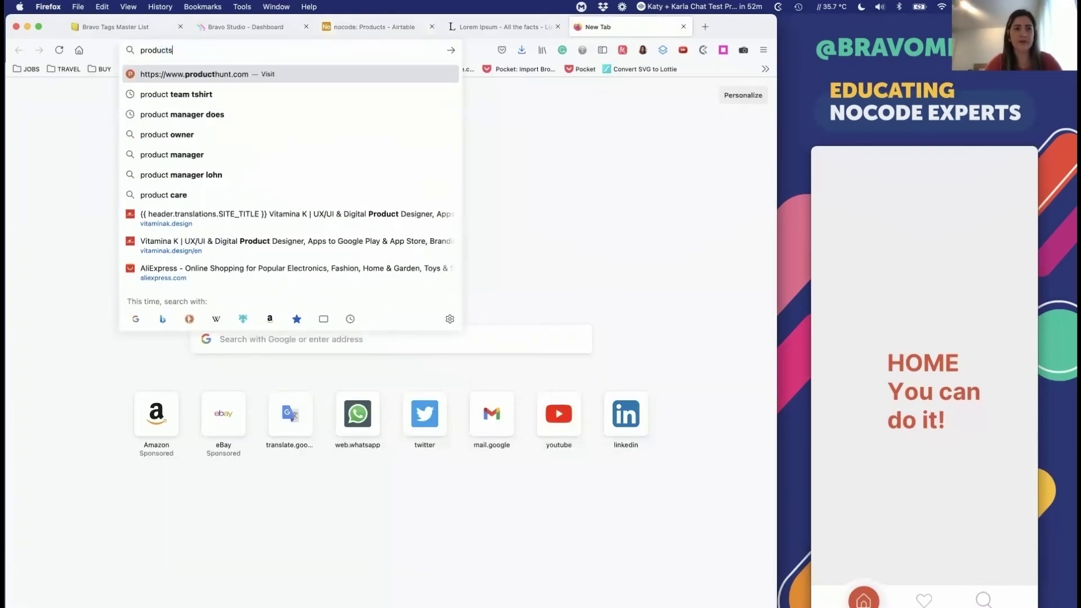
key("BackSpace")
key("BackSpace")
type("ds")
key("Return")
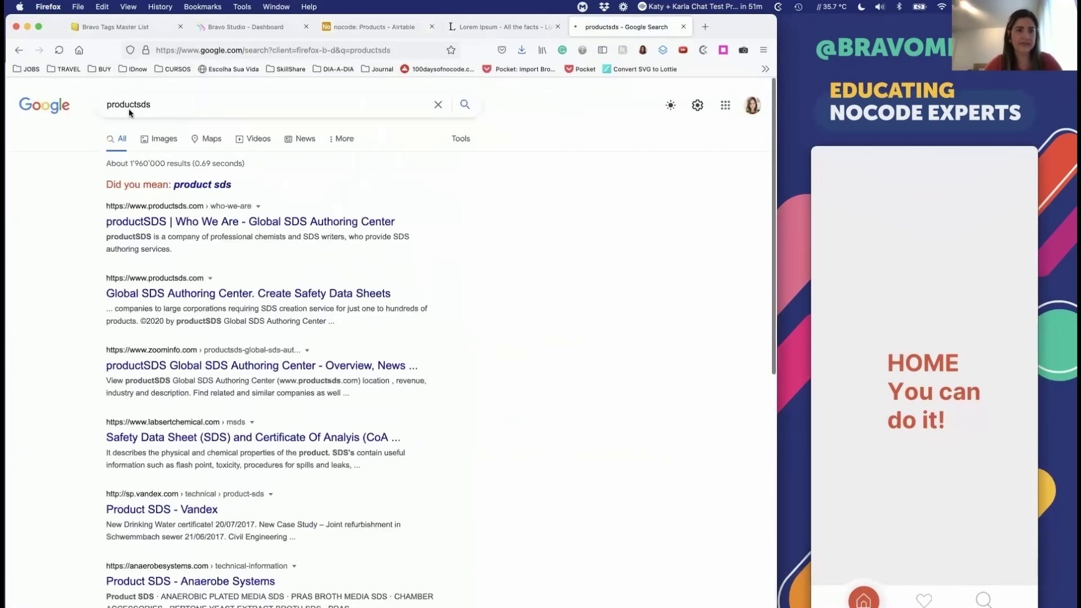
left_click(142, 134)
left_click(205, 157)
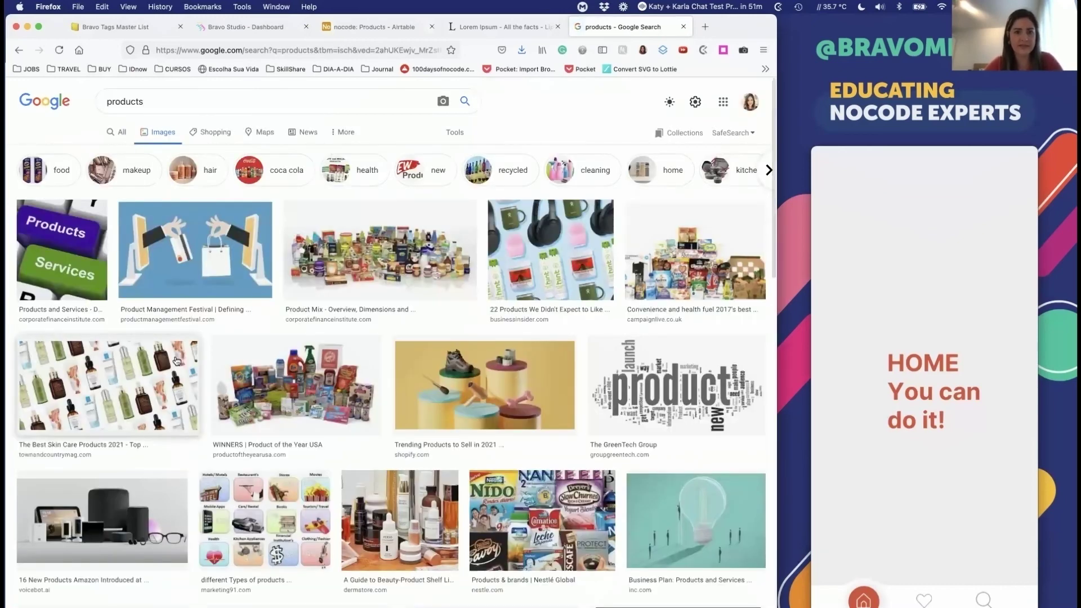
scroll(207, 347, "down", 2)
left_click(469, 315)
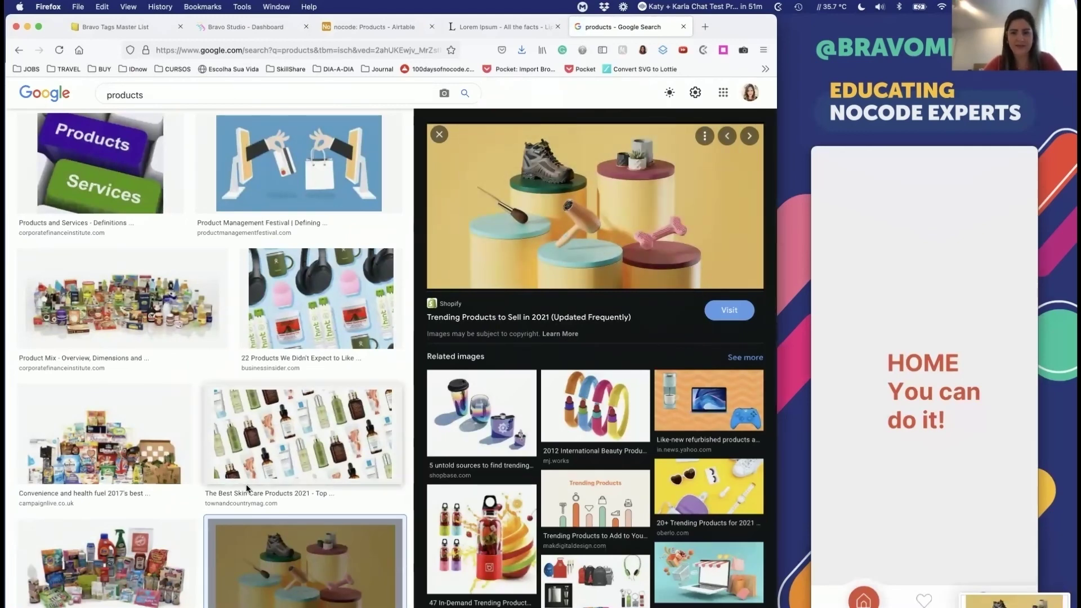
Step: Take a region screenshot of the 20+ Trending Products image
scroll(233, 473, "down", 3)
scroll(608, 510, "down", 2)
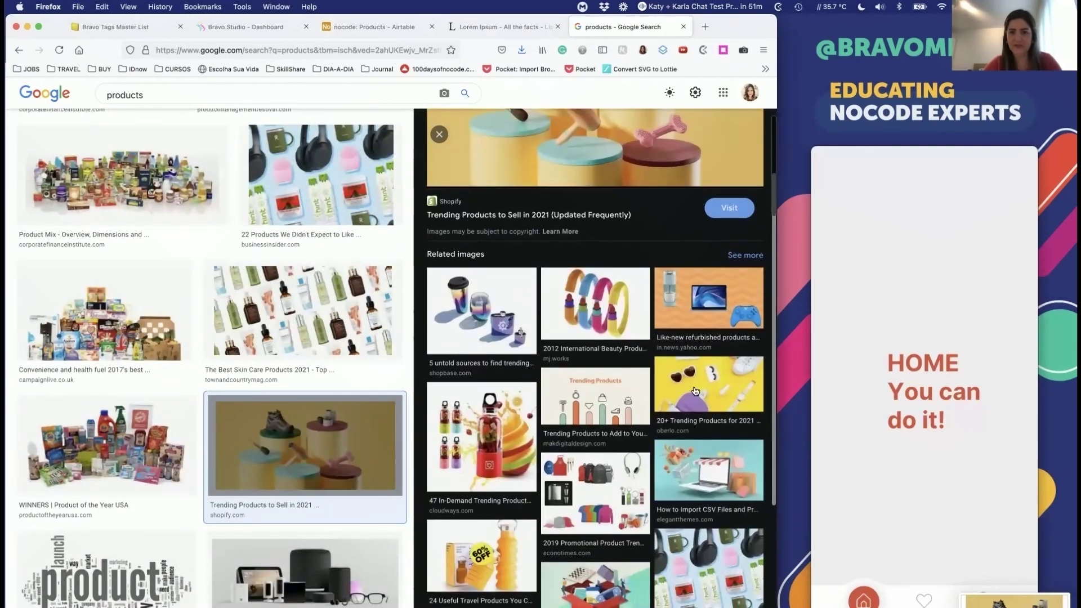
left_click(696, 388)
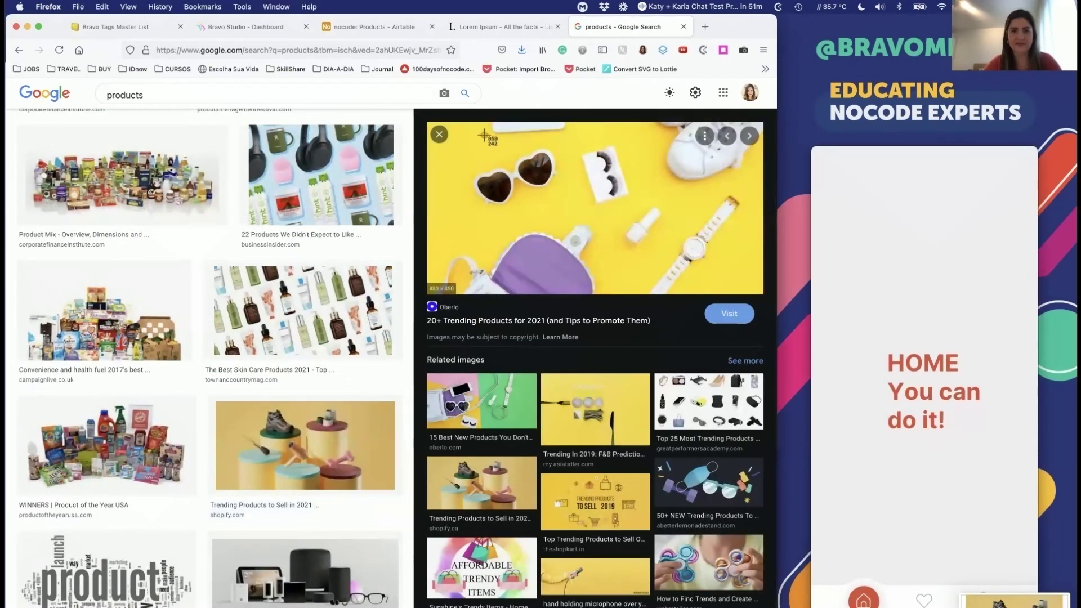
key("super+shift+4")
left_click_drag(461, 126, 694, 301)
Step: Screenshot the Top 50 Trending Products 2019 image and close the Google tab
scroll(601, 473, "down", 1)
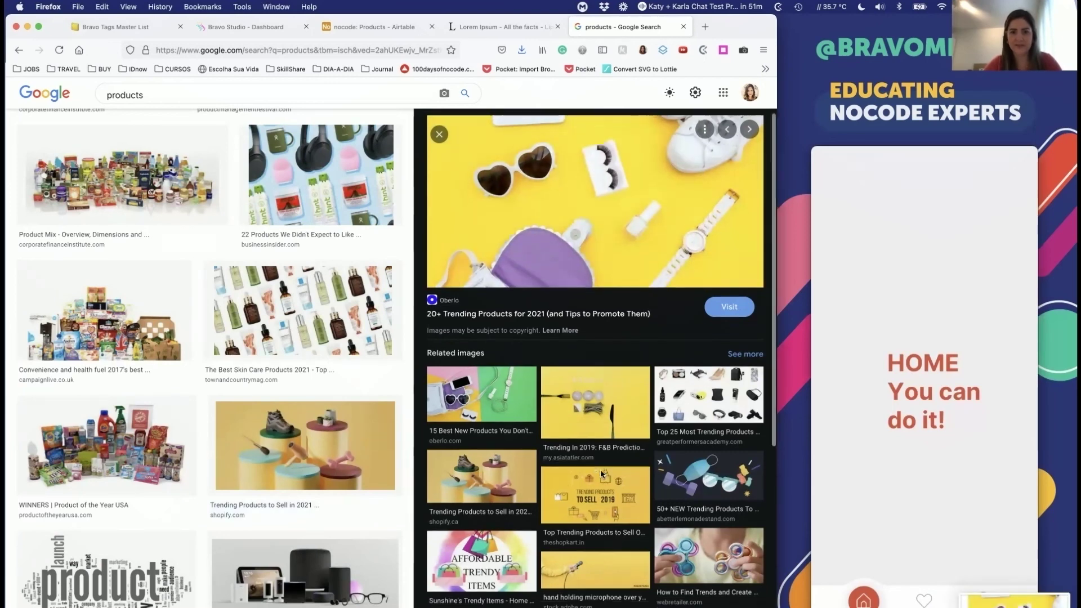
scroll(601, 473, "down", 5)
scroll(599, 472, "up", 2)
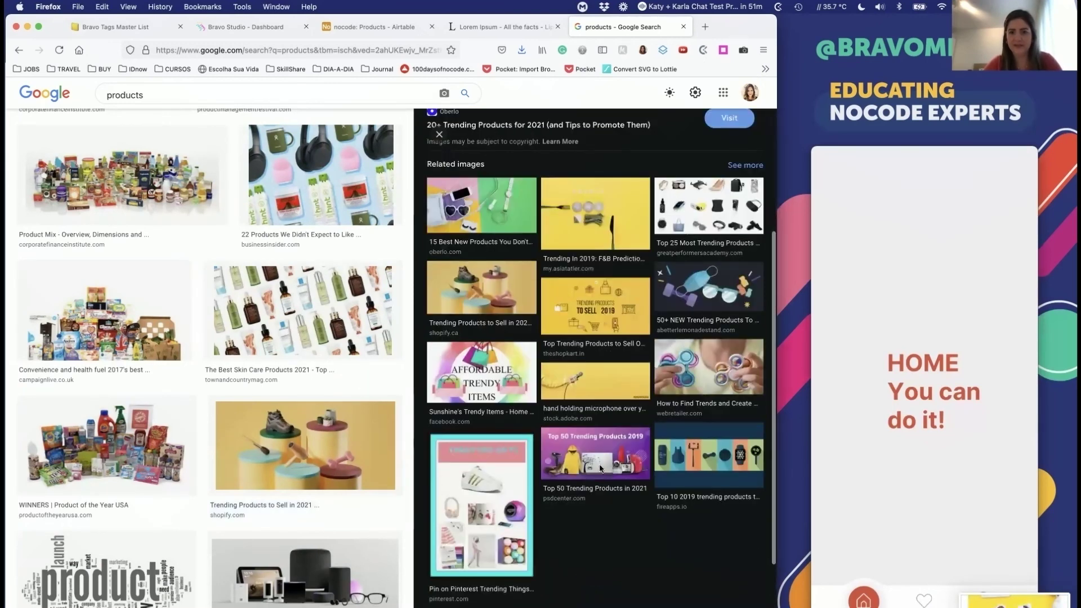
left_click(601, 468)
key("super+shift+4")
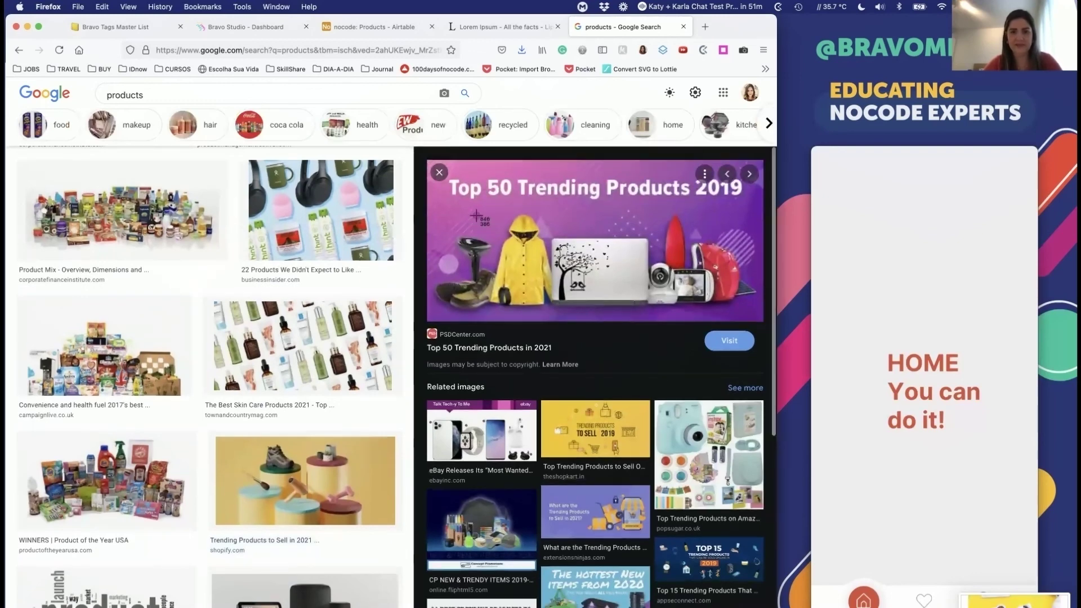
left_click_drag(463, 204, 694, 322)
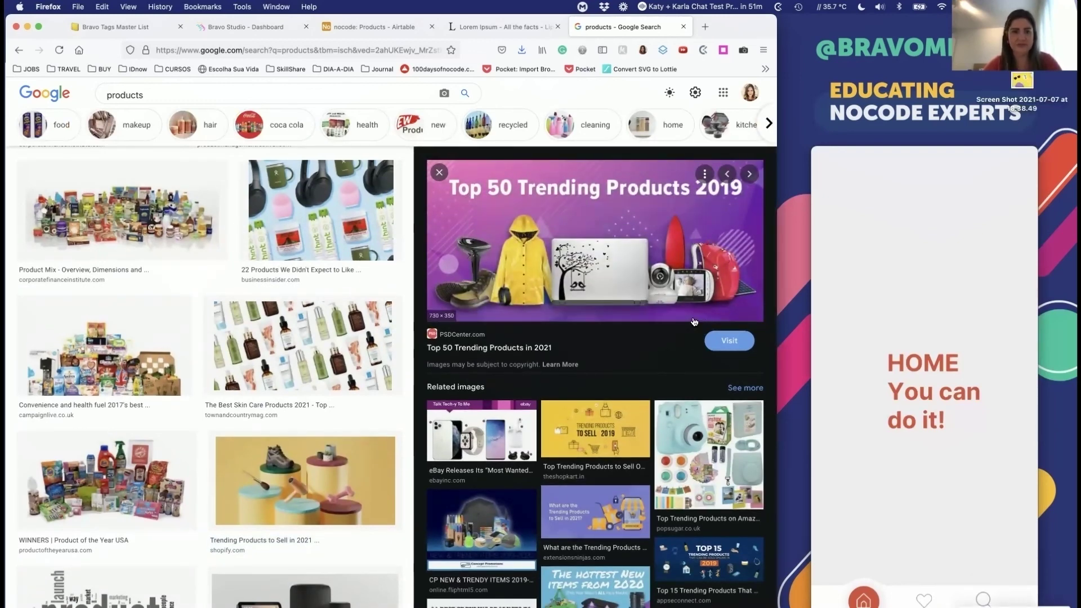
scroll(571, 256, "up", 3)
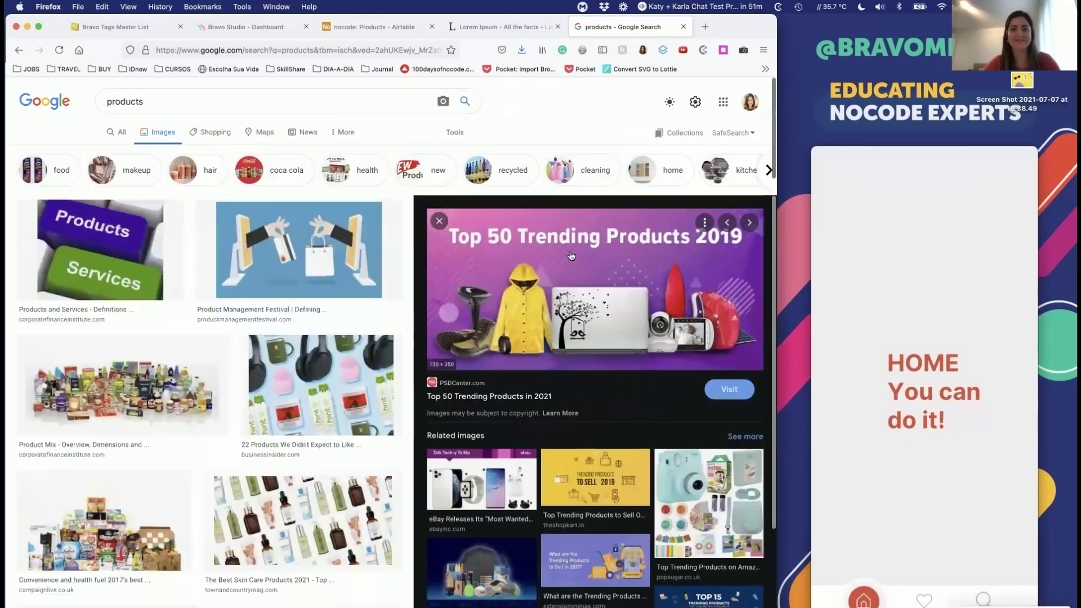
key("super+w")
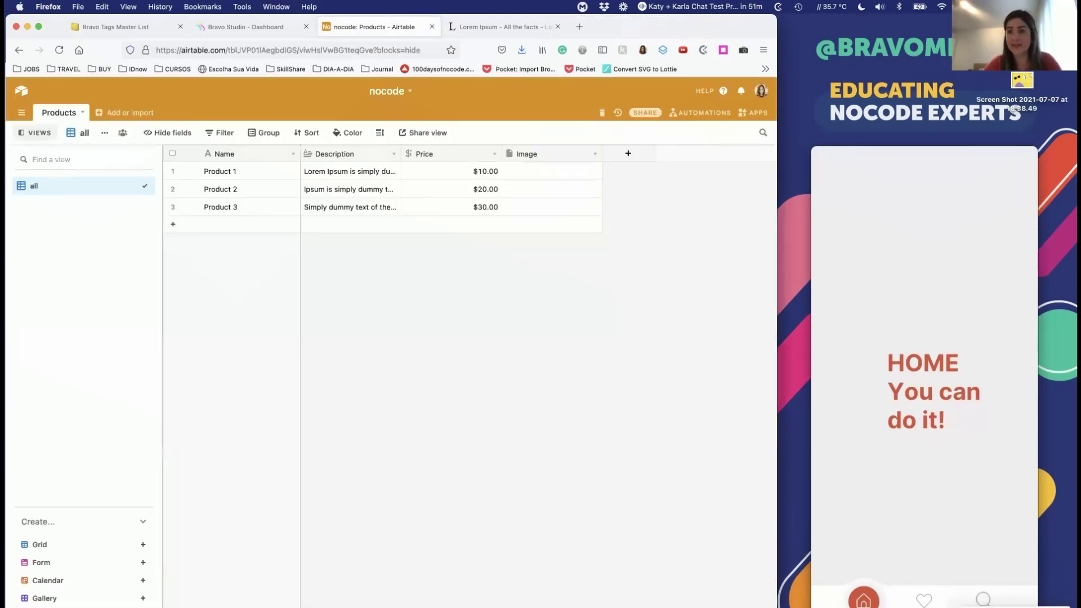
Step: Drag the desktop screenshots into the Image cells of Products 1, 2 and 3
left_click_drag(1022, 80, 550, 179)
left_click_drag(1022, 80, 574, 190)
left_click_drag(1022, 130, 580, 209)
left_click(656, 229)
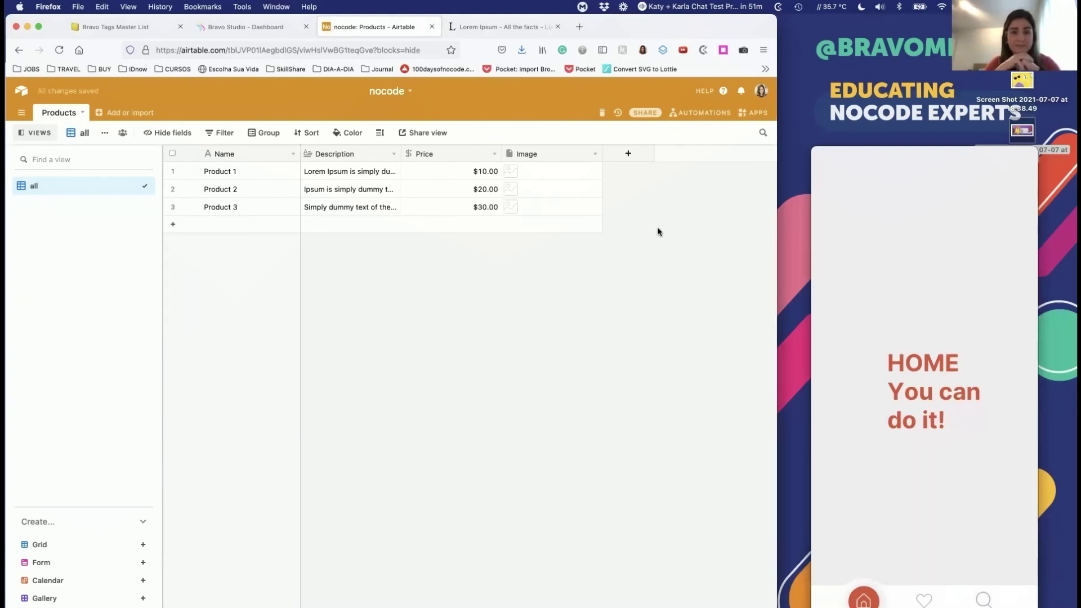
left_click_drag(986, 72, 512, 206)
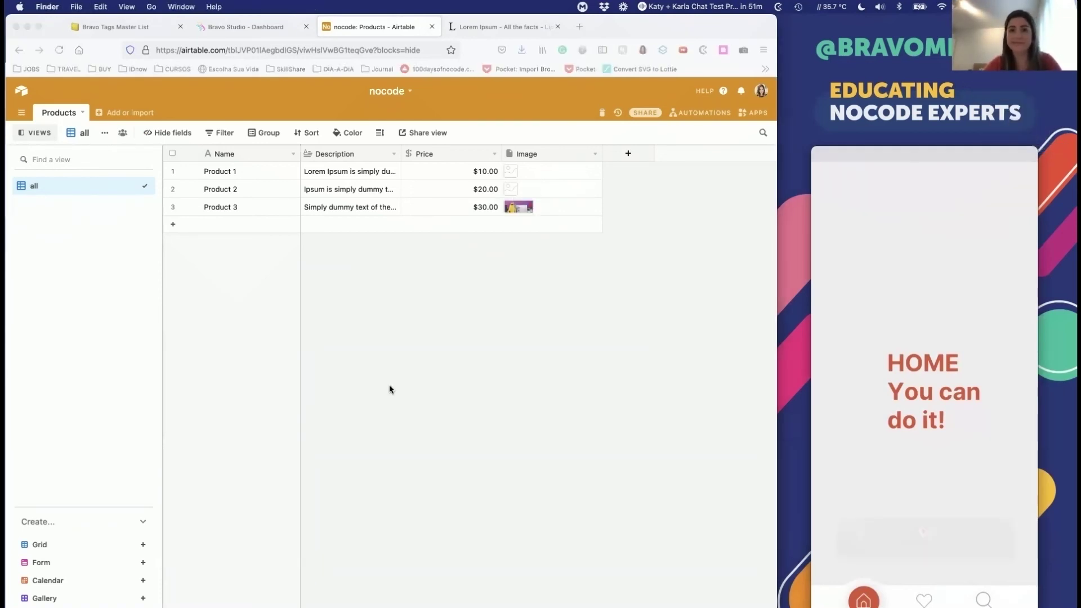
key("super+Tab")
key("super+Tab")
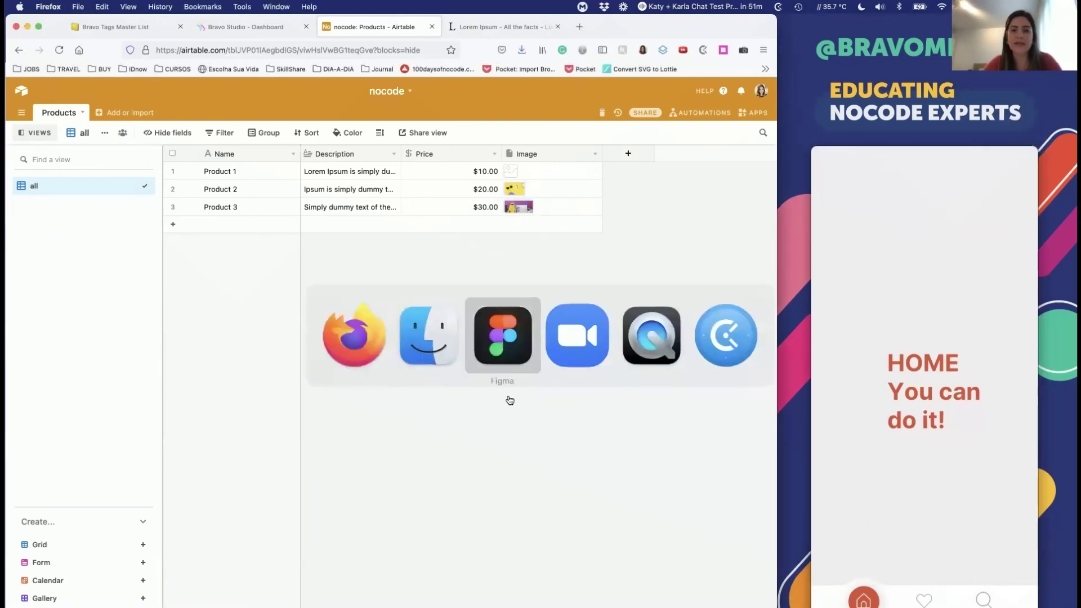
Step: Delete the 'HOME You can do it!' text from the Home frame
scroll(396, 273, "up", 5)
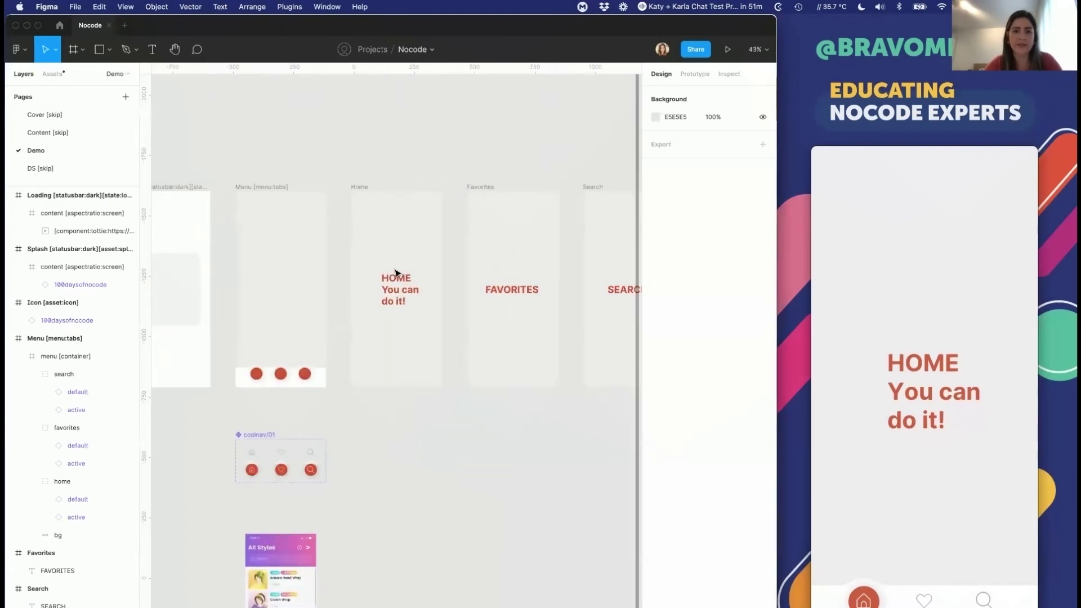
scroll(396, 273, "up", 3)
left_click(398, 284)
scroll(406, 302, "up", 3)
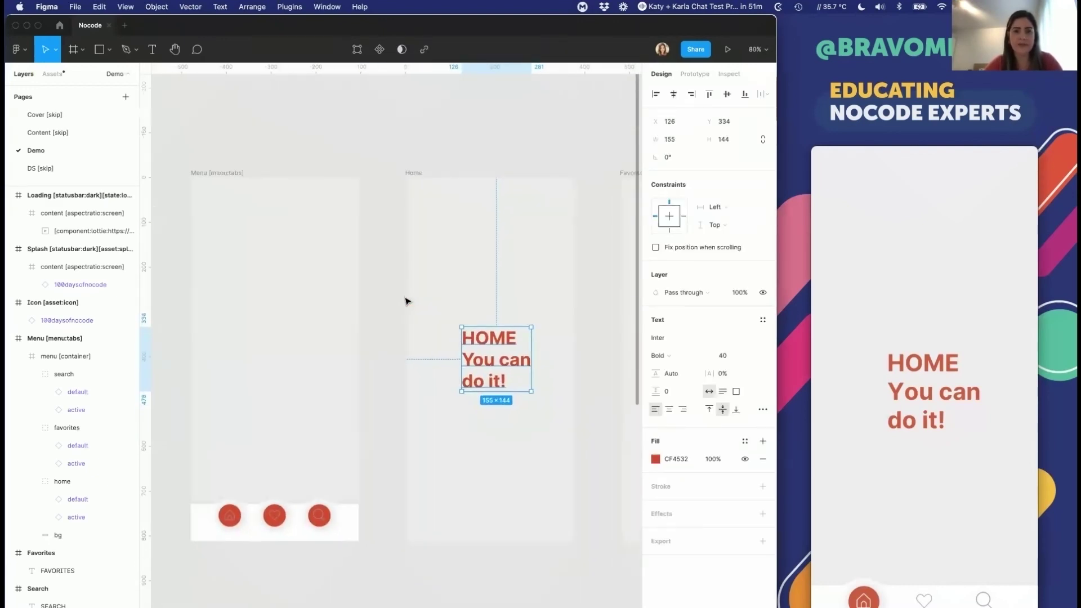
key("BackSpace")
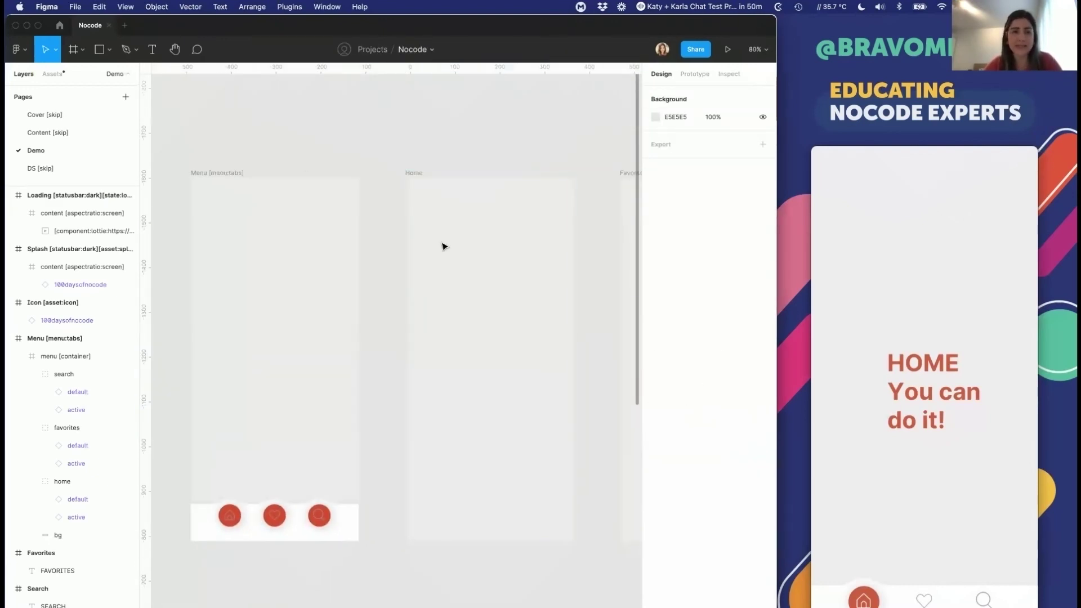
Step: Draw a 375×176 frame near the top of the Home screen
left_click(441, 244)
scroll(23, 563, "down", 5)
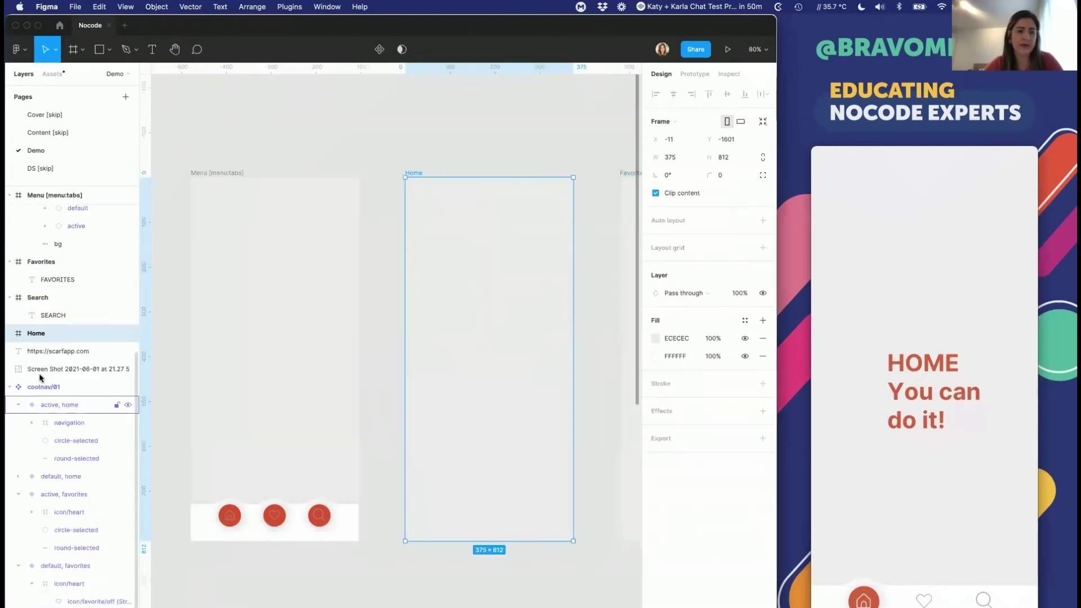
left_click(11, 388)
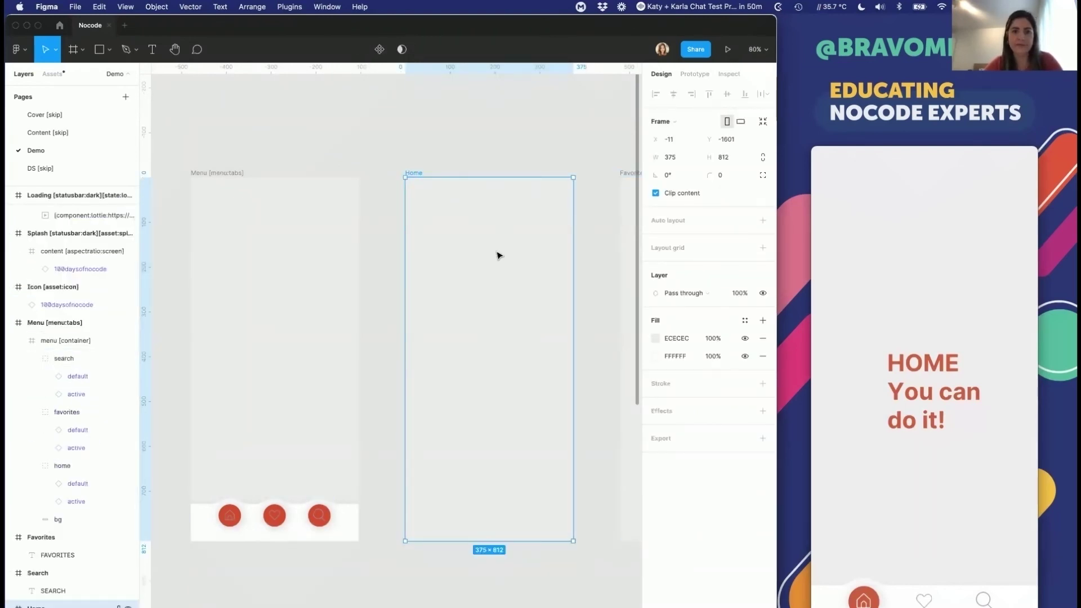
scroll(467, 332, "down", 3)
scroll(465, 331, "up", 4)
left_click(74, 49)
left_click_drag(403, 247, 570, 325)
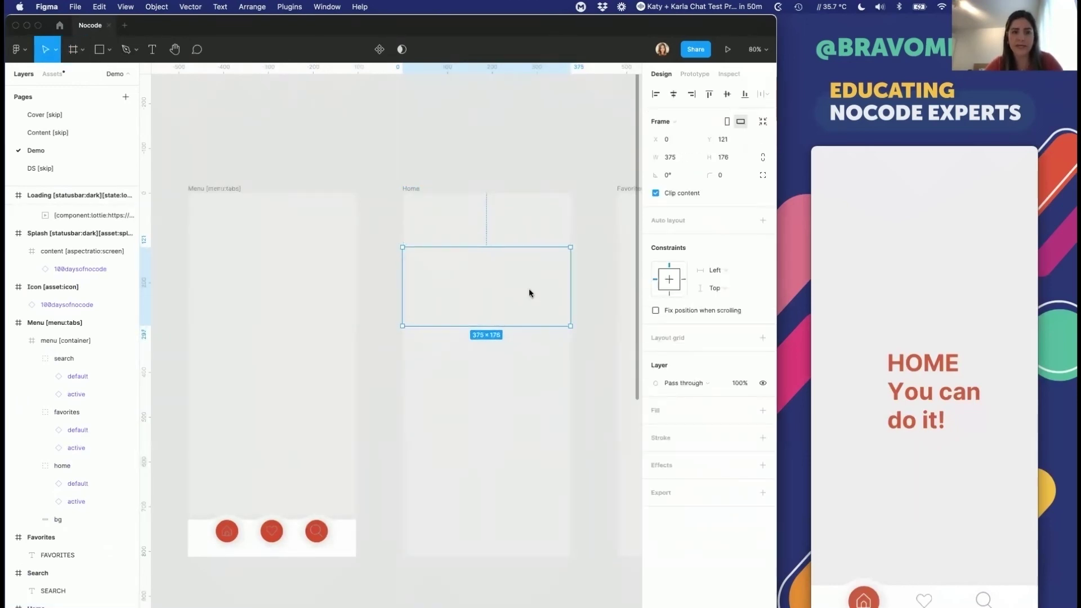
key("super+Tab")
left_click(105, 26)
Step: Search the Bravo Tags Master List page for 'list' and 'page' matches
key("ctrl+f")
key("Return")
key("Return")
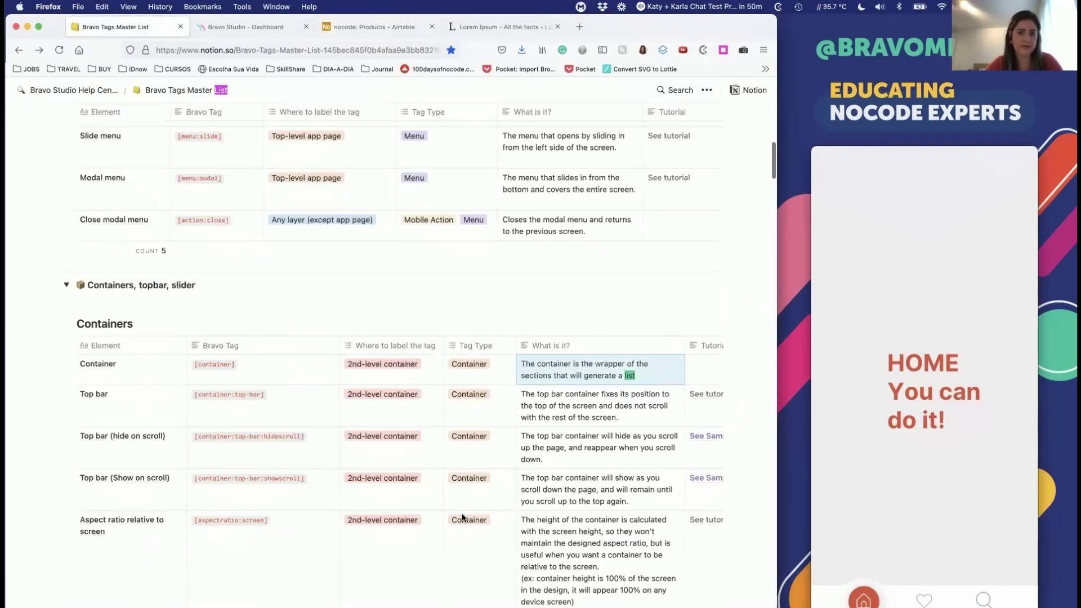
key("Return")
key("Return")
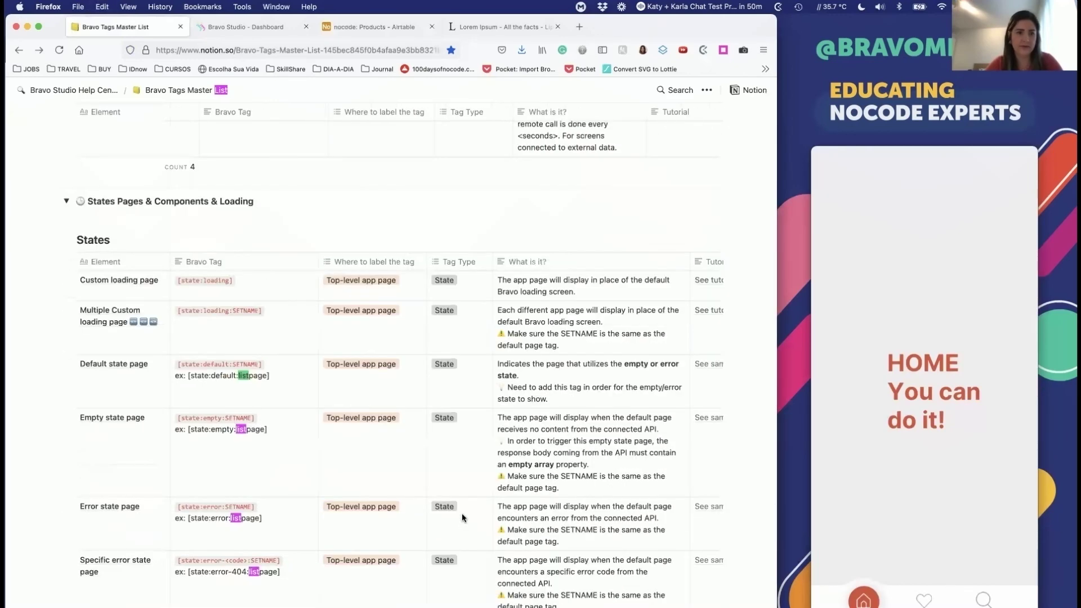
scroll(461, 512, "down", 5)
scroll(462, 512, "down", 4)
key("Return")
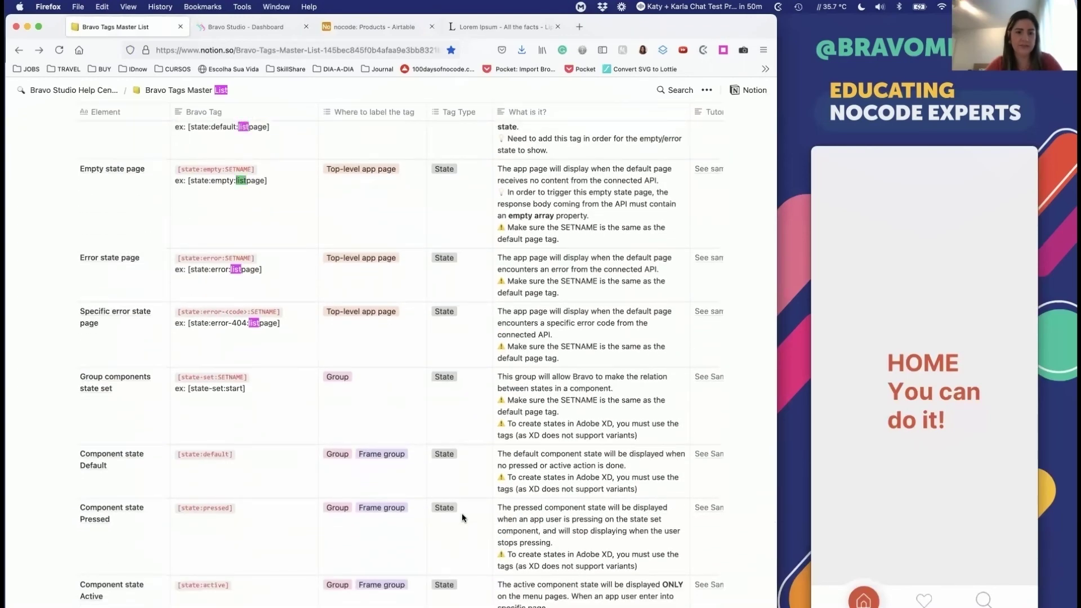
key("Return")
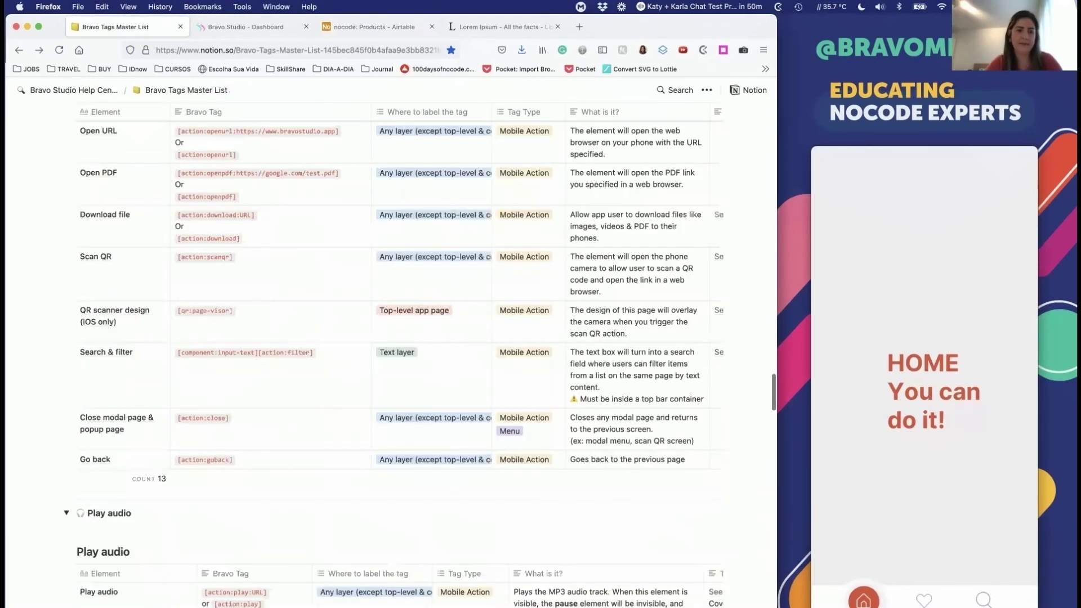
key("super+g")
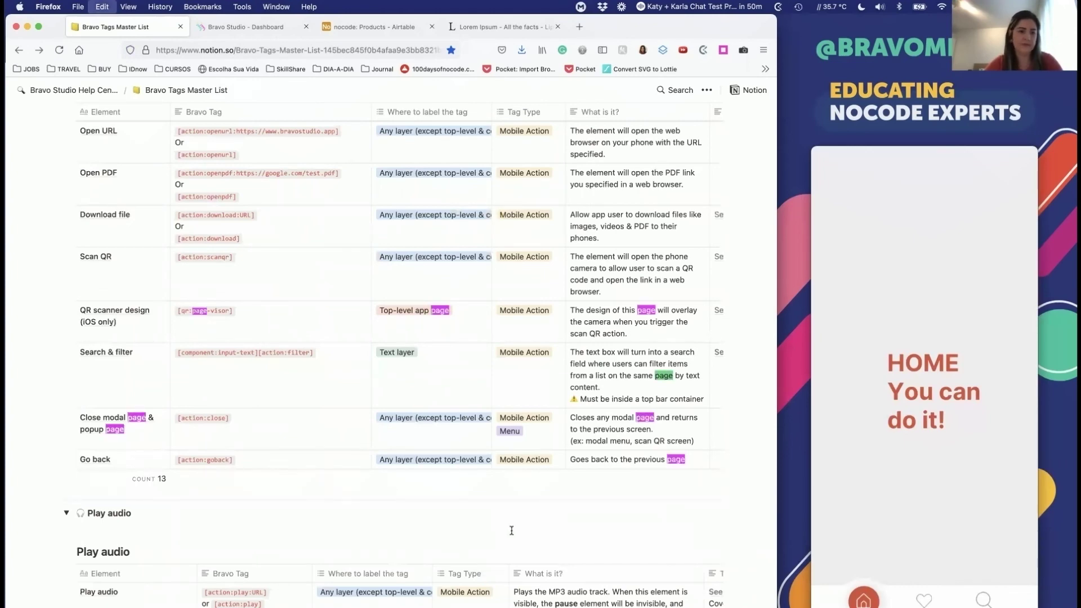
key("super+g")
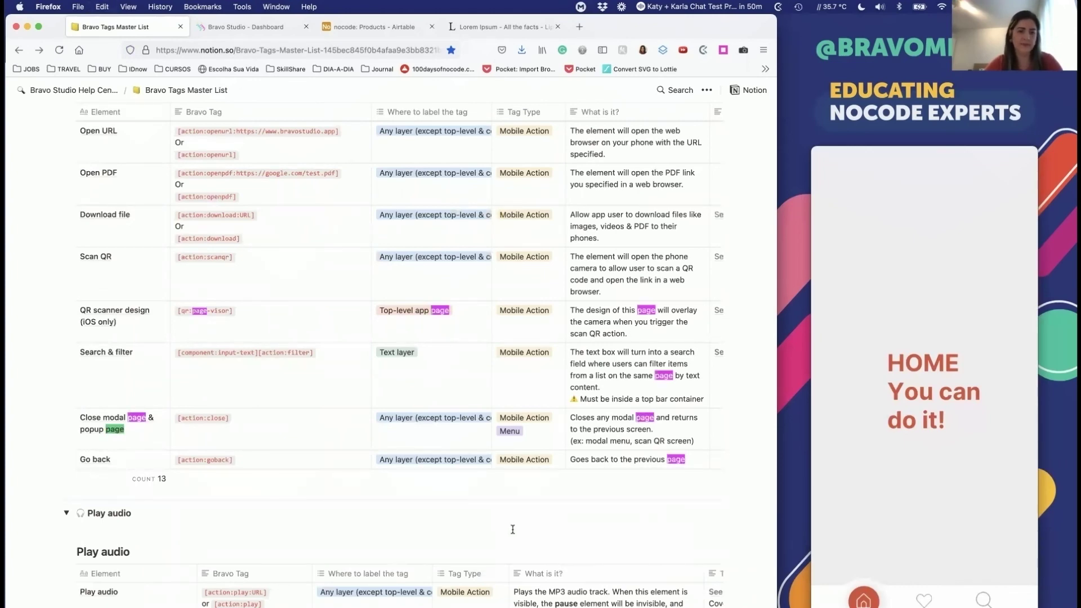
Step: Scroll to the Containers table and select the Container's [container] tag text
scroll(512, 529, "down", 15)
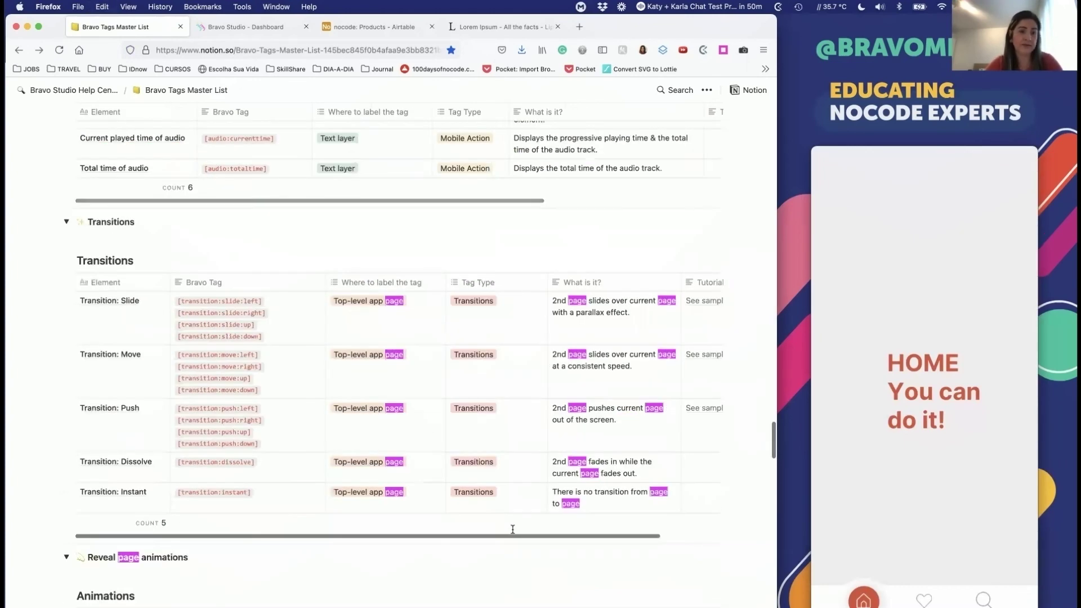
scroll(512, 532, "down", 12)
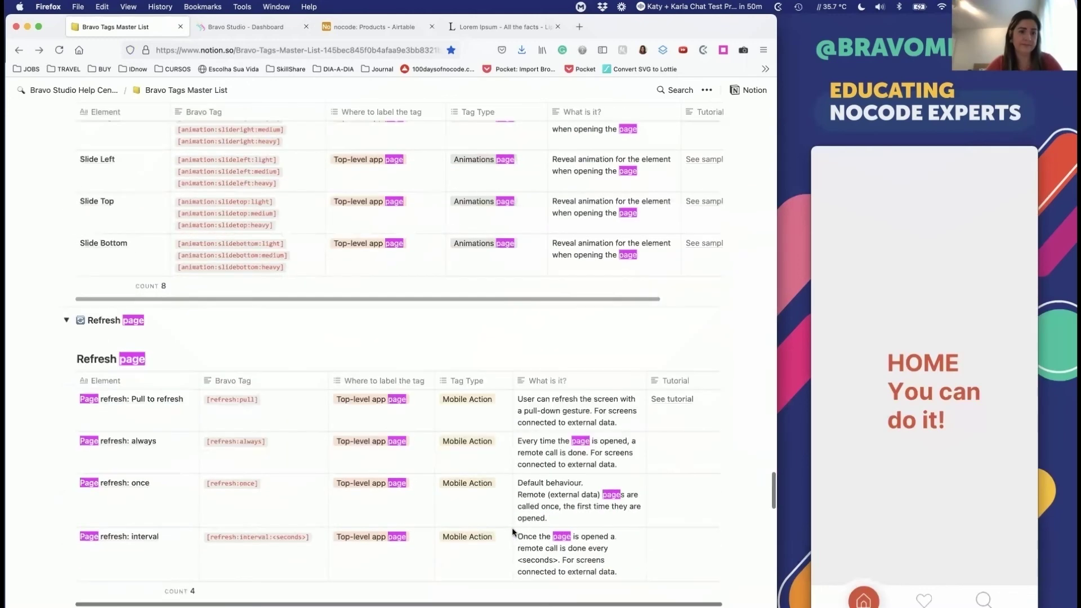
scroll(512, 532, "down", 12)
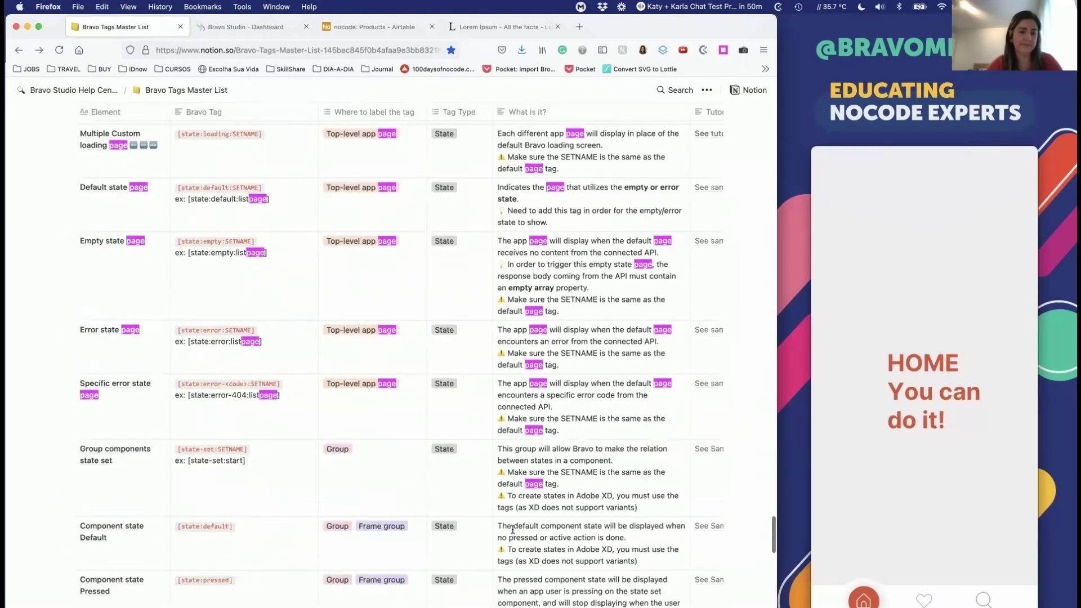
scroll(512, 529, "down", 12)
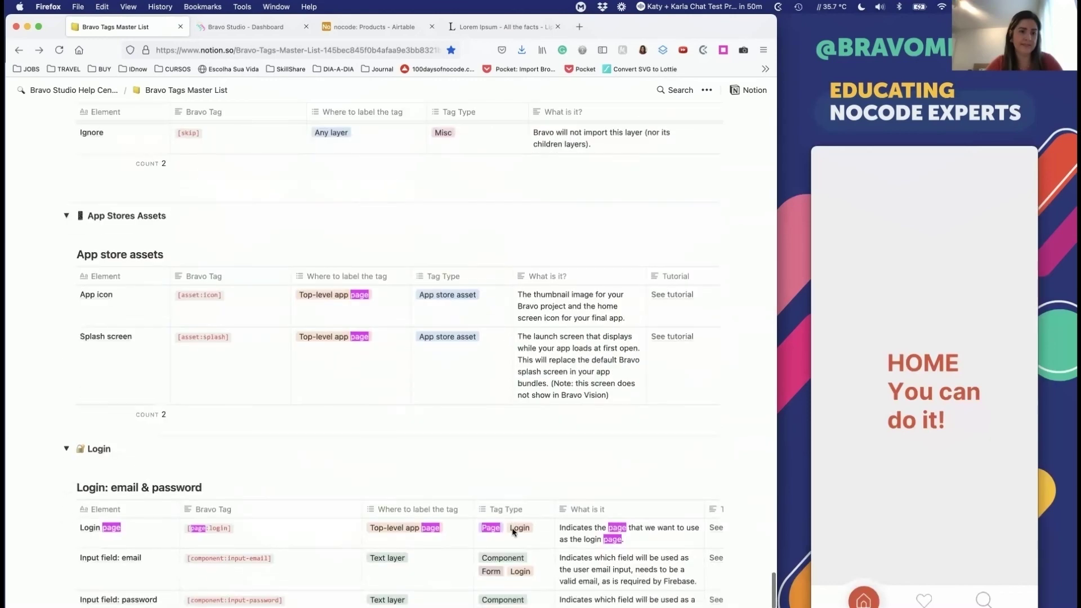
scroll(512, 529, "down", 5)
scroll(513, 530, "up", 20)
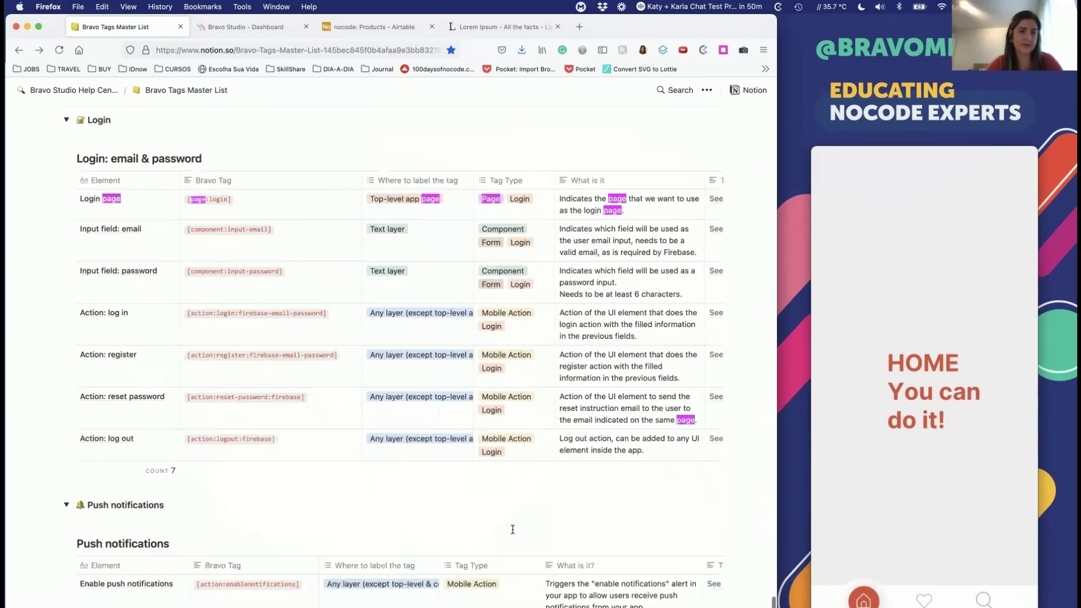
scroll(512, 532, "up", 20)
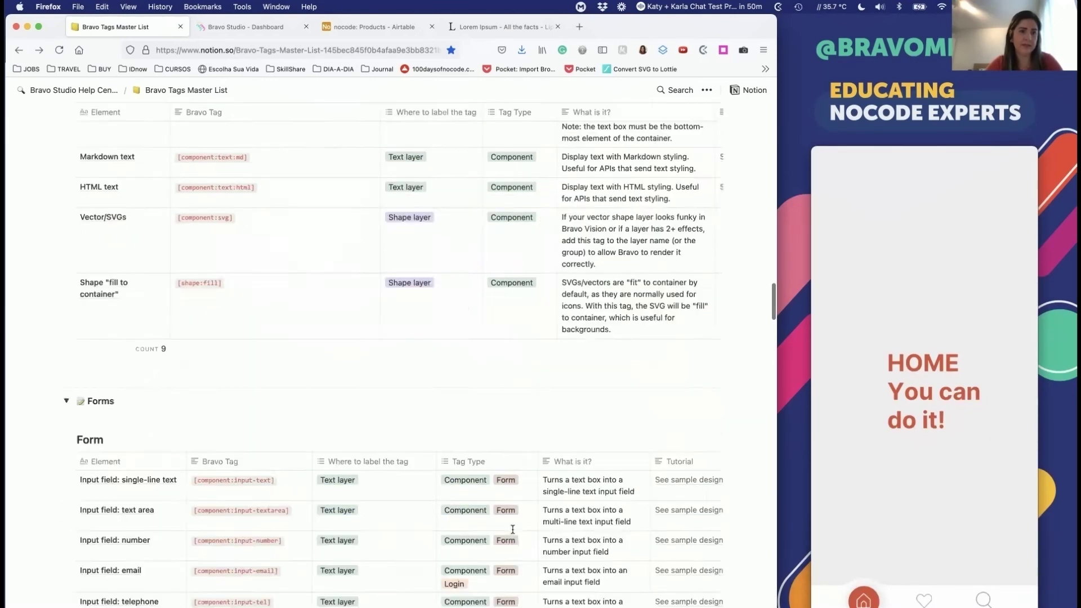
scroll(512, 532, "up", 20)
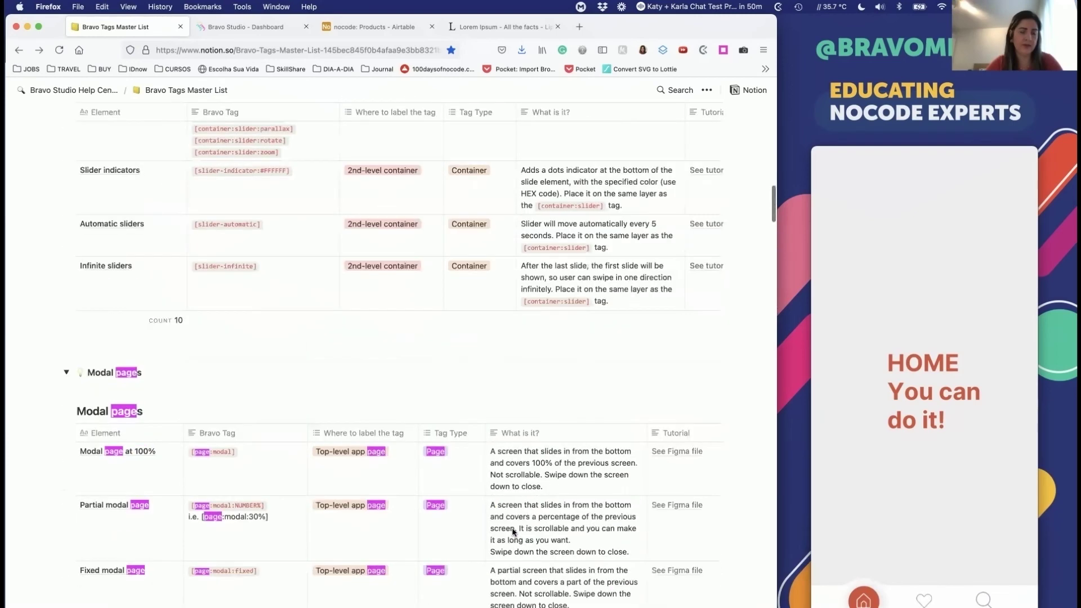
scroll(512, 532, "up", 2)
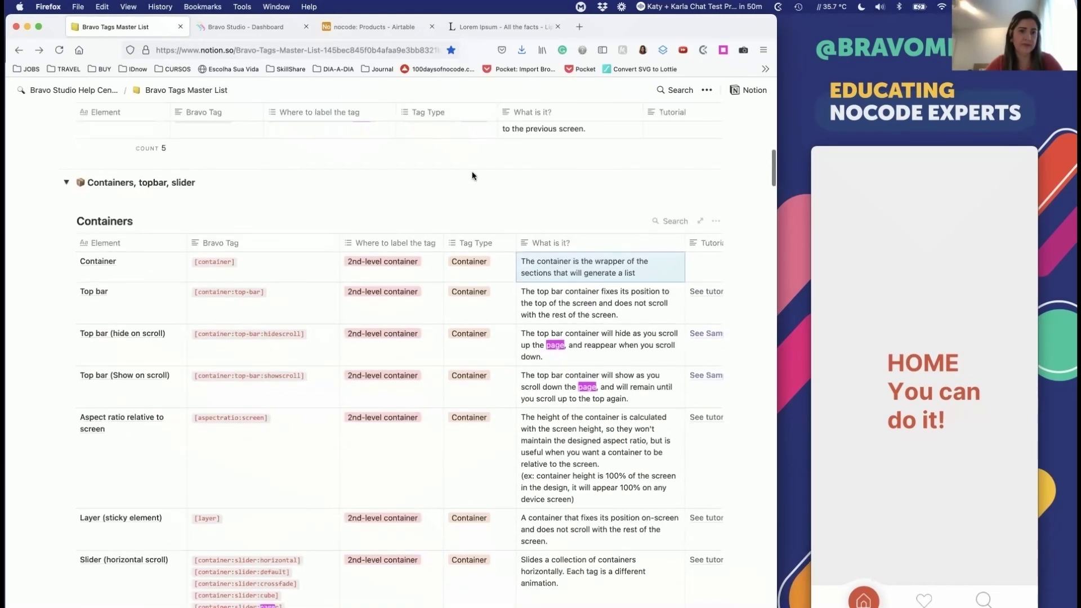
left_click(220, 263)
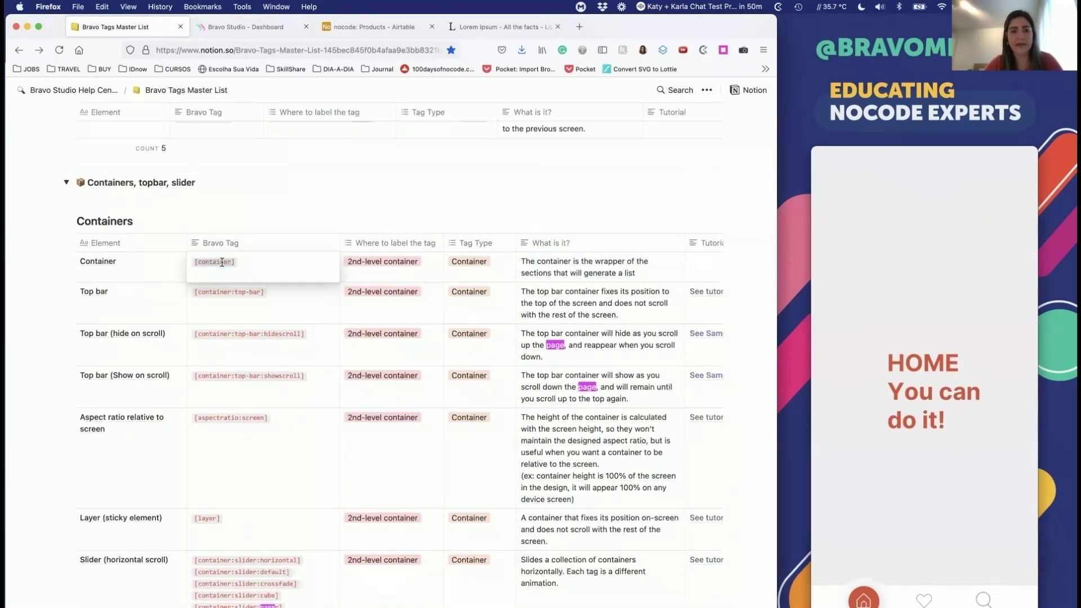
left_click_drag(256, 265, 189, 261)
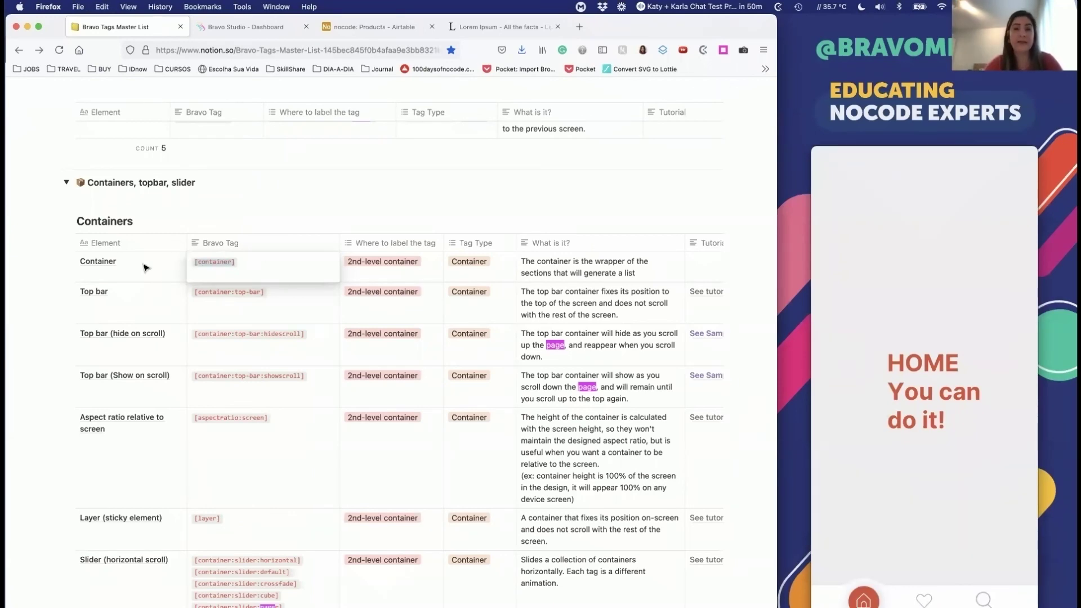
key("super+Tab")
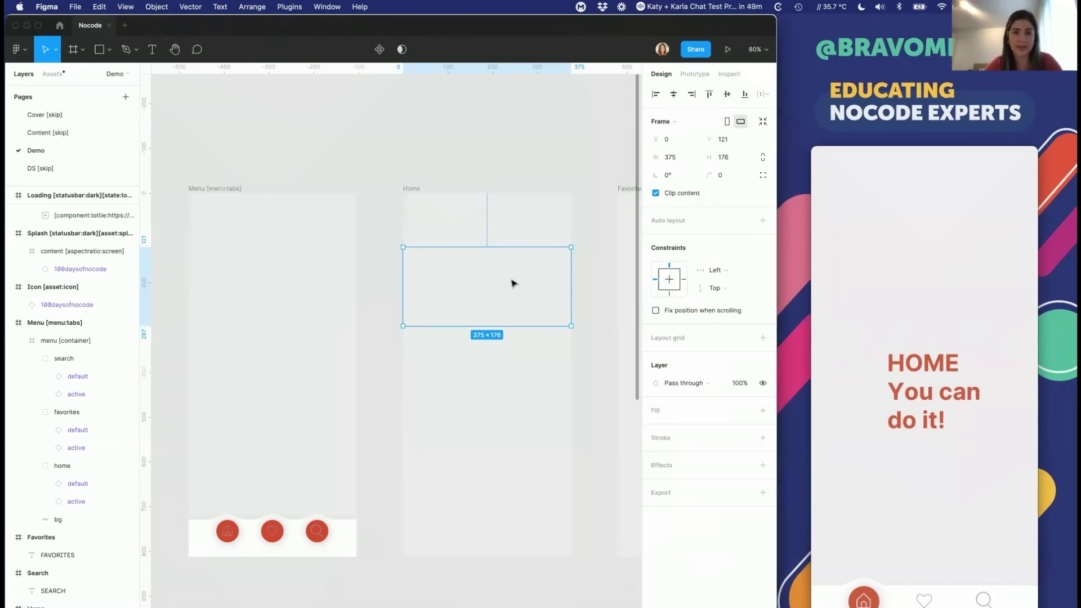
Step: Draw a 140×138 rectangle in the Home list item and set its fill to Image
left_click(100, 51)
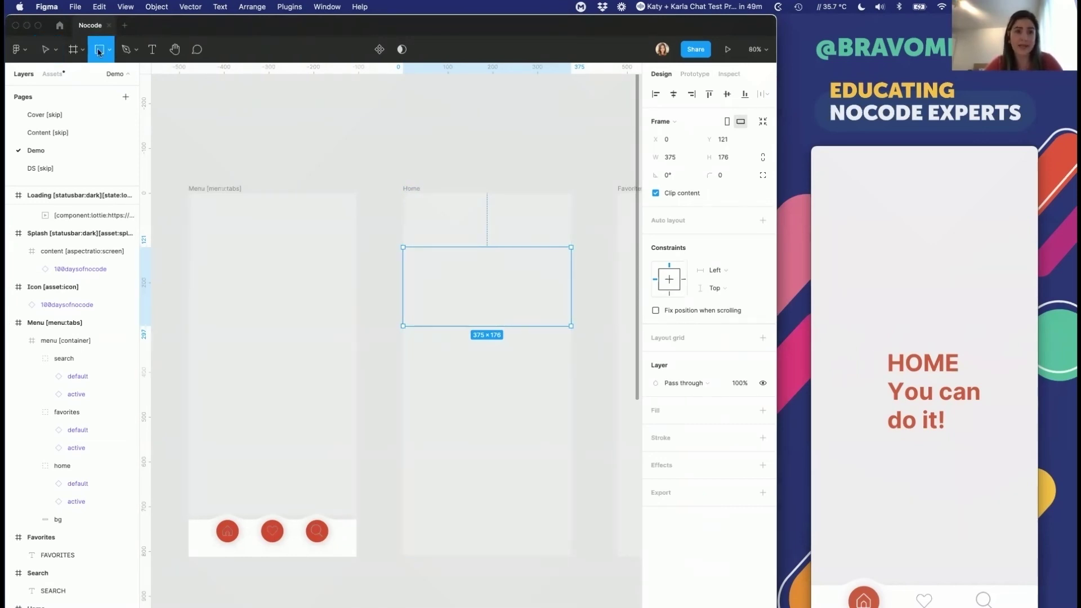
left_click_drag(413, 255, 475, 317)
left_click(744, 301)
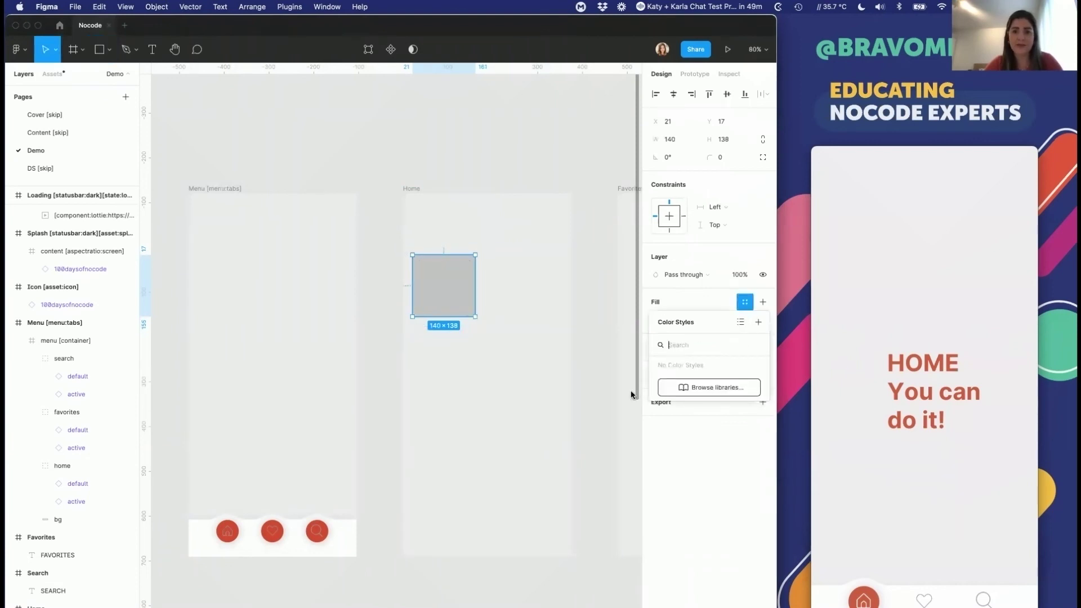
left_click(739, 305)
left_click(654, 319)
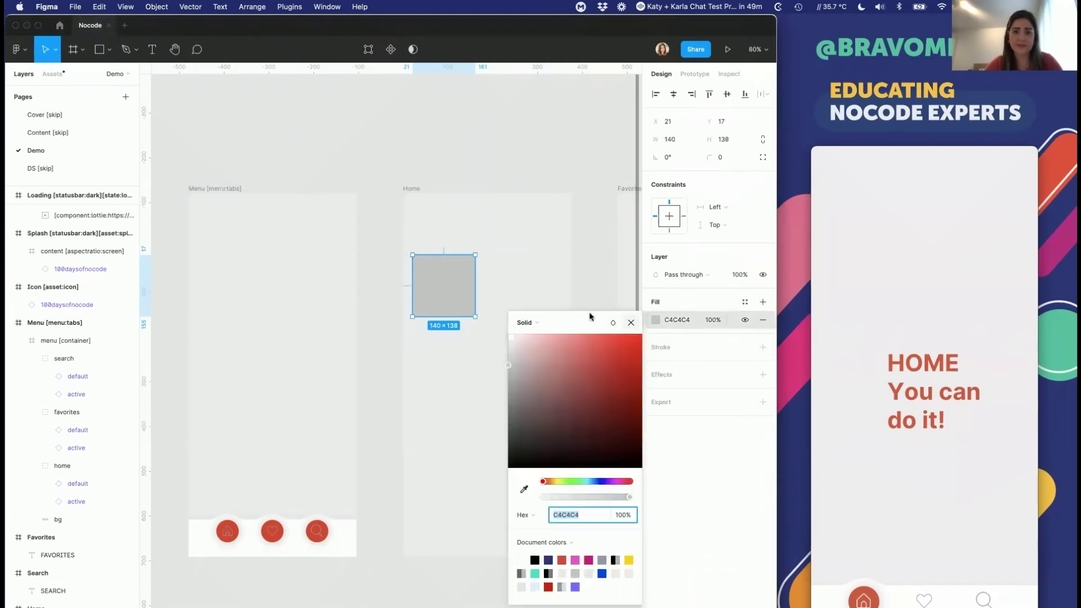
left_click(524, 325)
left_click(527, 393)
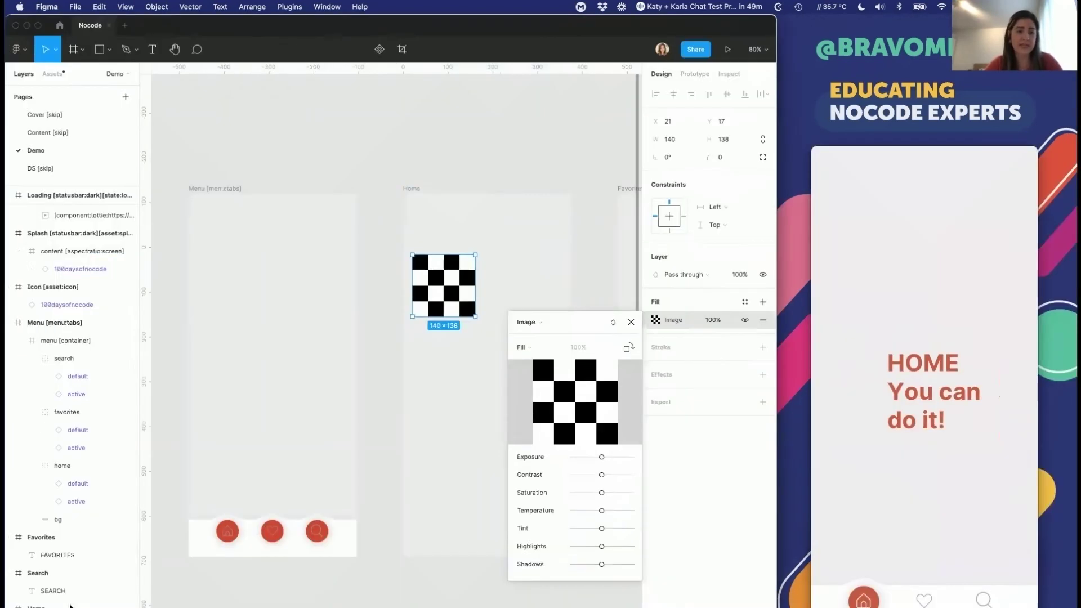
key("Escape")
key("Return")
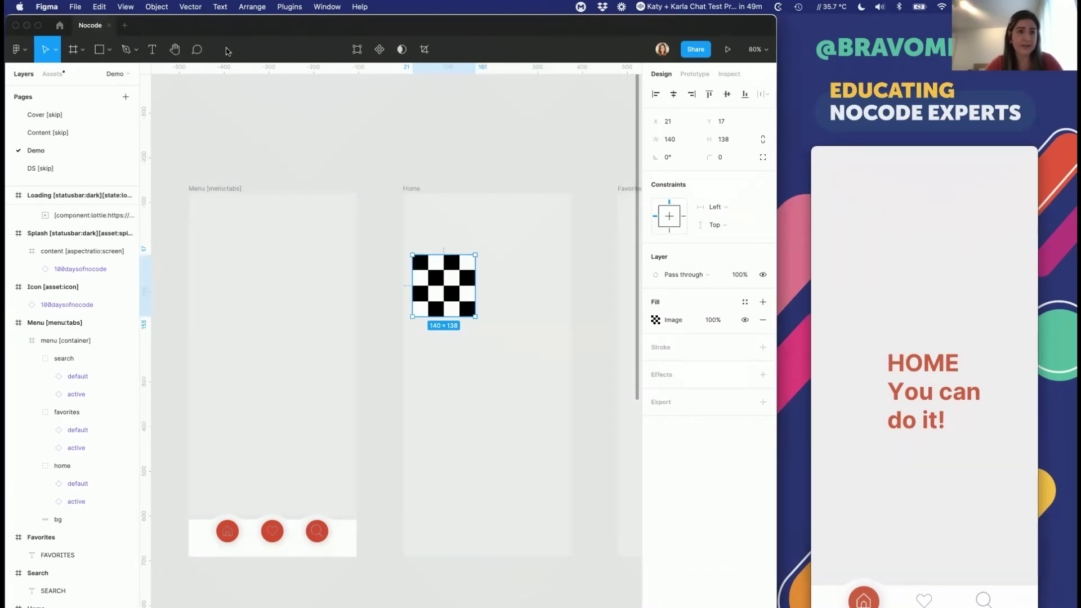
Step: Add a 'Title' text beside the image and widen its box to 179
left_click(150, 52)
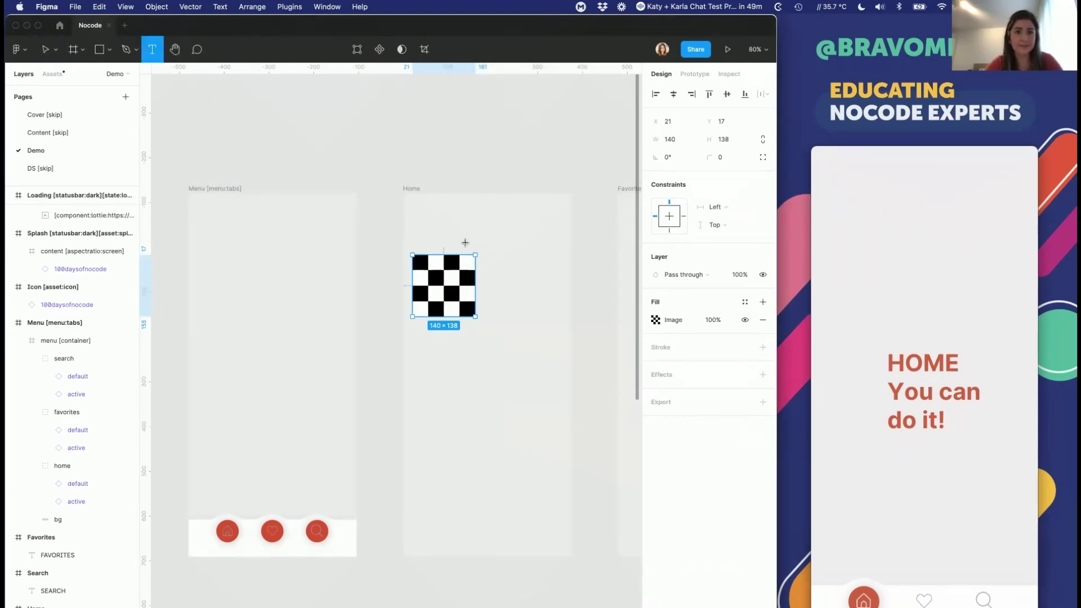
left_click(484, 265)
type("Title")
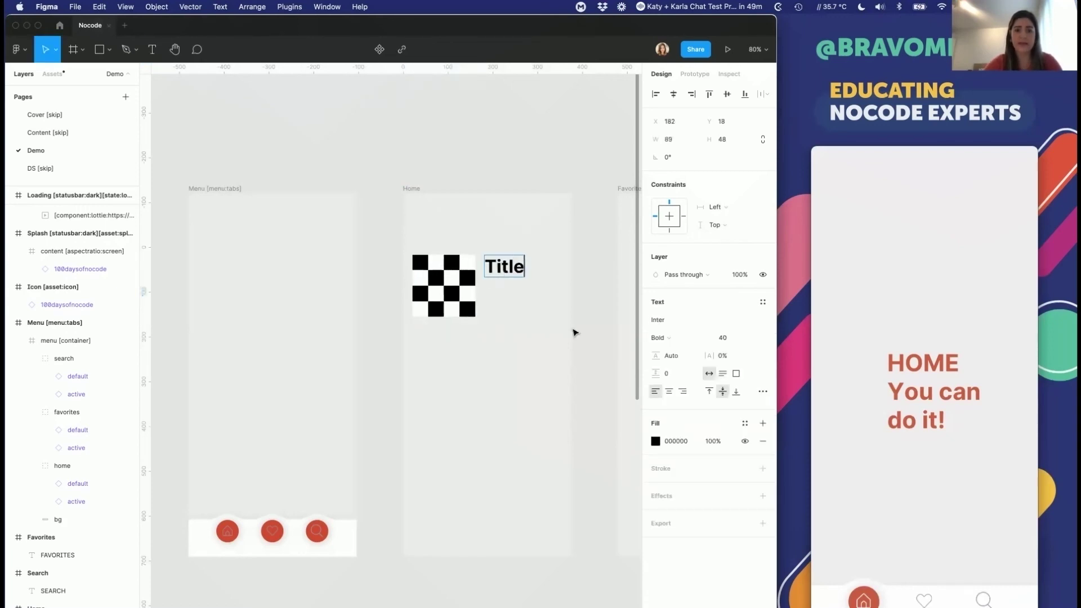
key("Escape")
left_click_drag(524, 262, 561, 261)
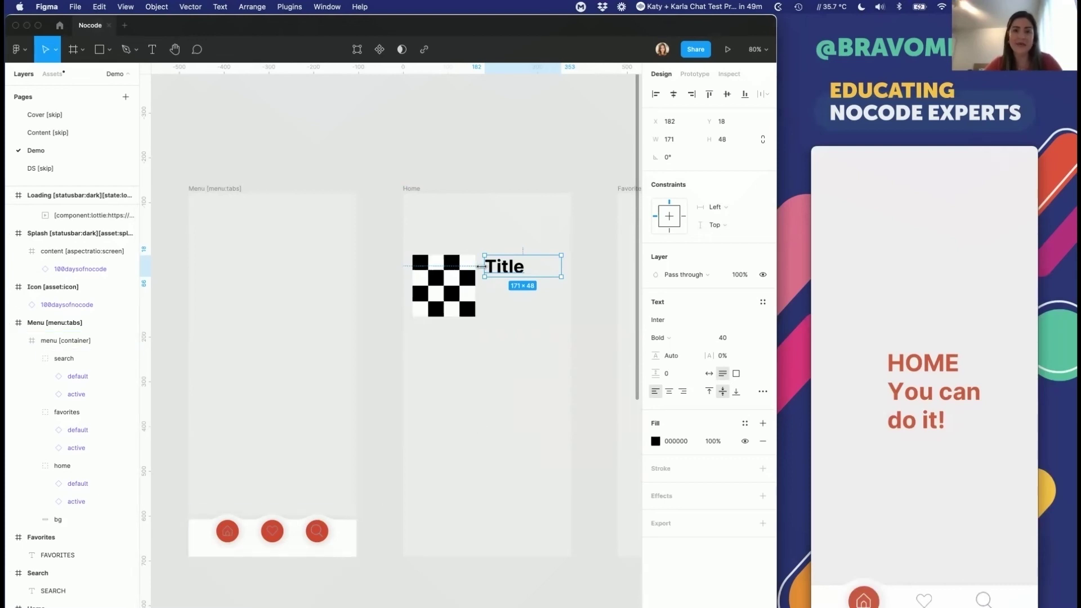
left_click_drag(481, 266, 480, 267)
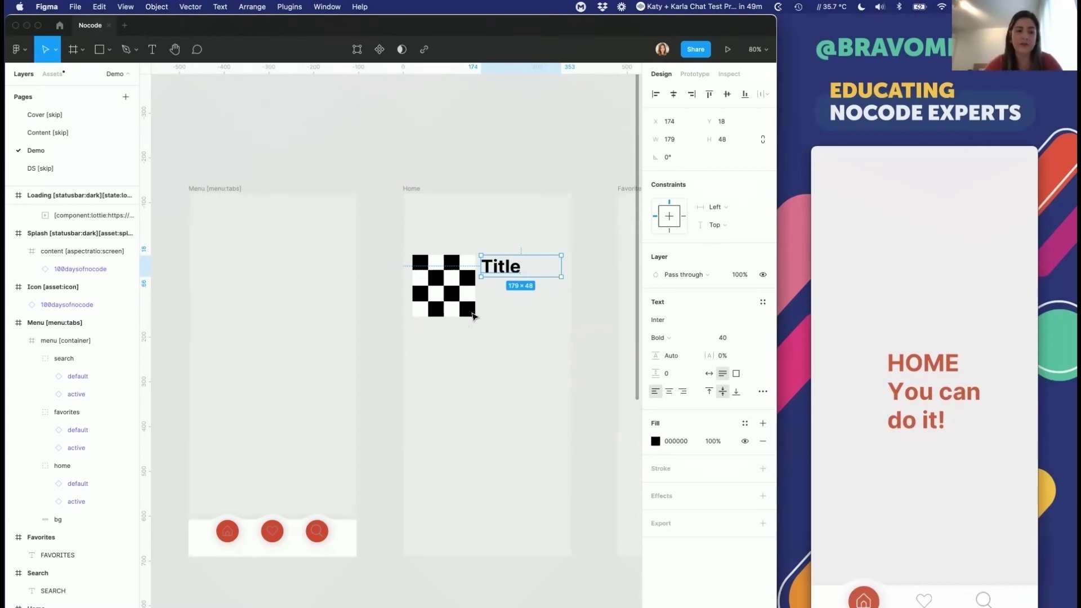
Step: Rename the checkerboard image rectangle layer to *image
left_click(434, 290)
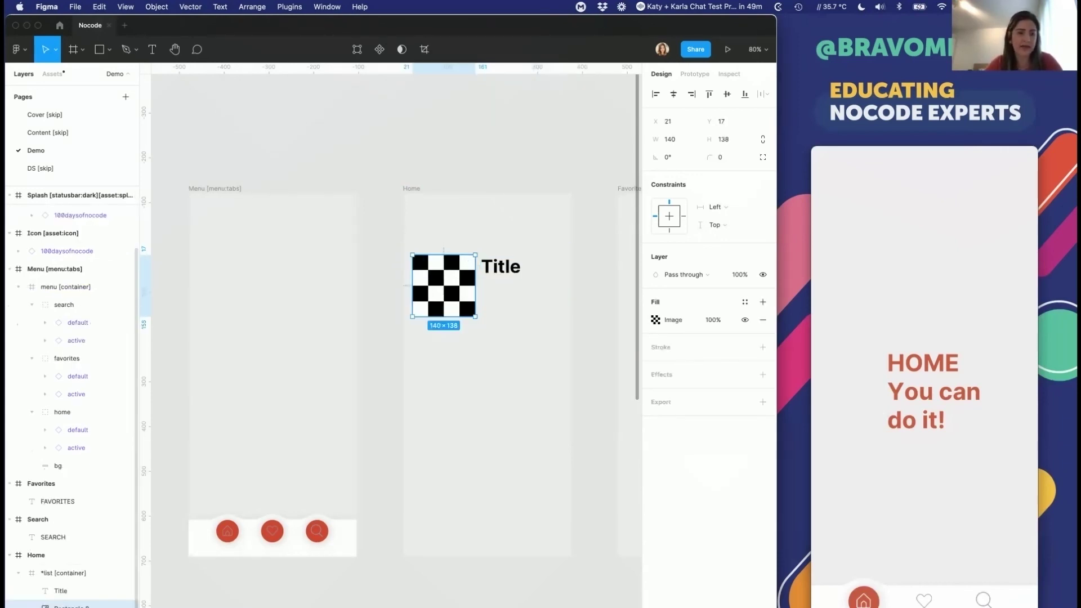
key("super+r")
type("a")
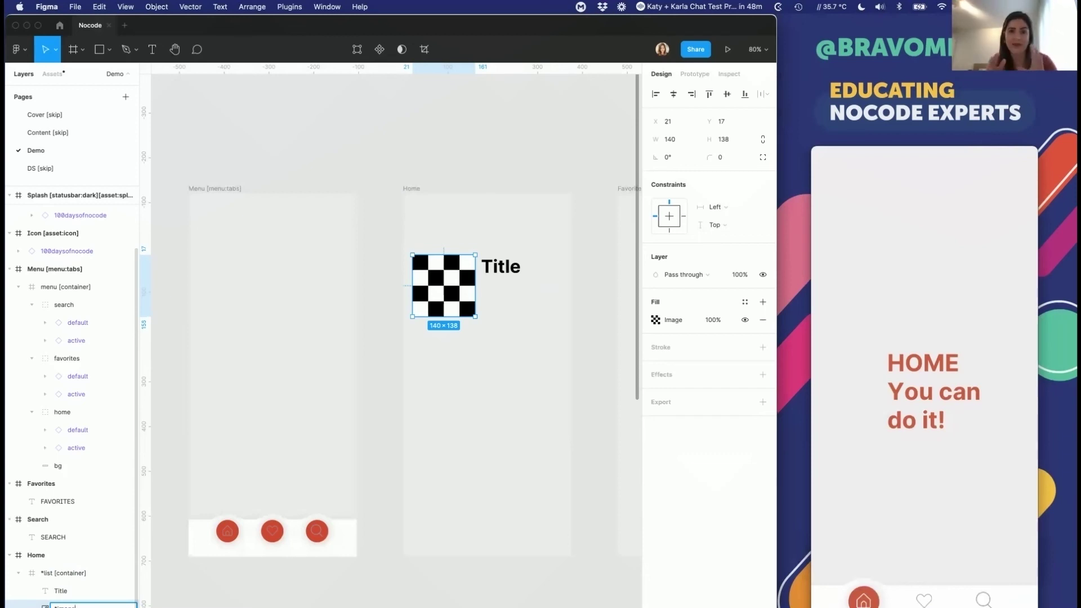
Step: Rename the Title layer to *title and discard an accidental empty text box
double_click(62, 591)
type("*title")
key("Return")
left_click(152, 49)
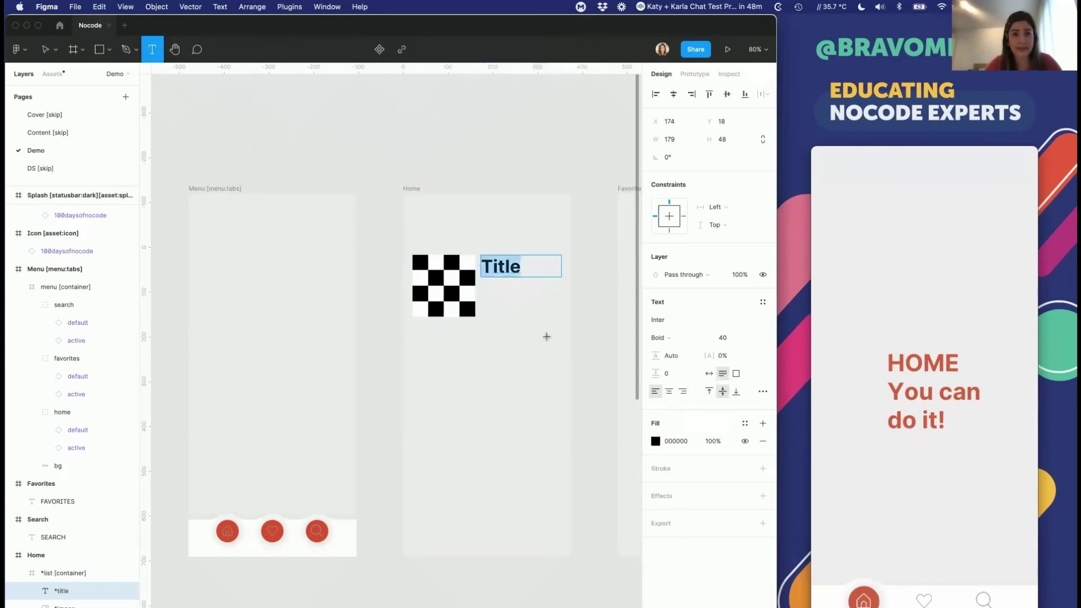
left_click_drag(483, 282, 557, 317)
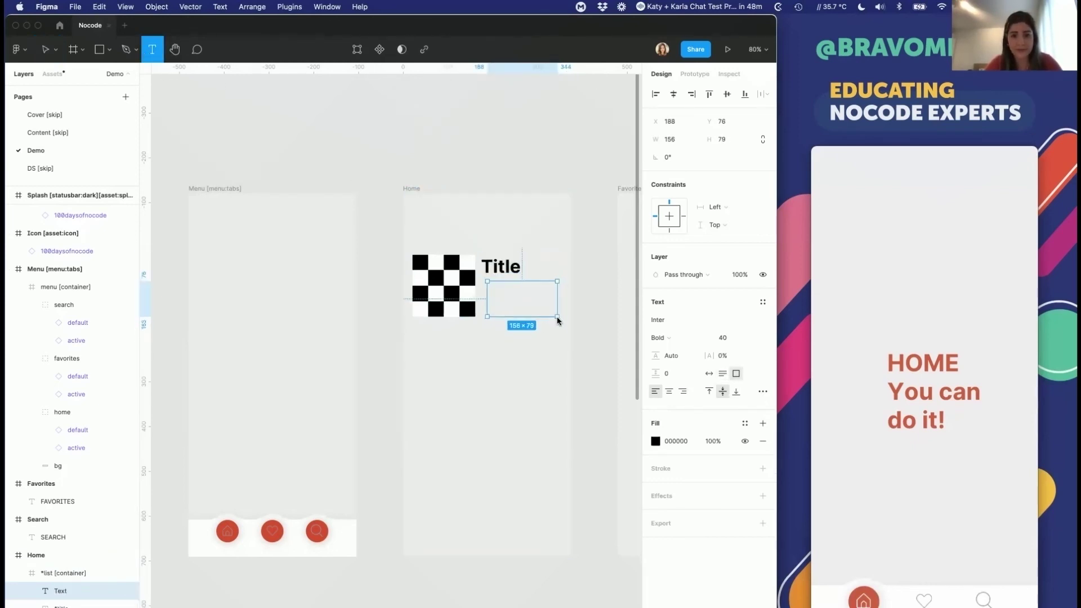
key("Escape")
key("Delete")
Step: Add a 'Description' text below Title at font size 20, vertically centred in its box
double_click(59, 590)
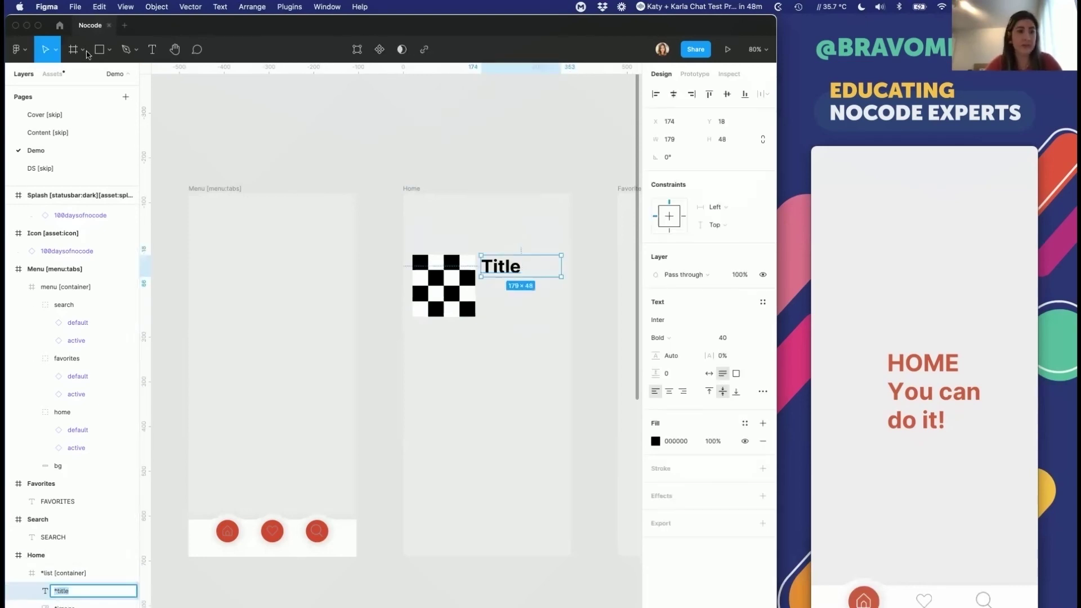
left_click(152, 49)
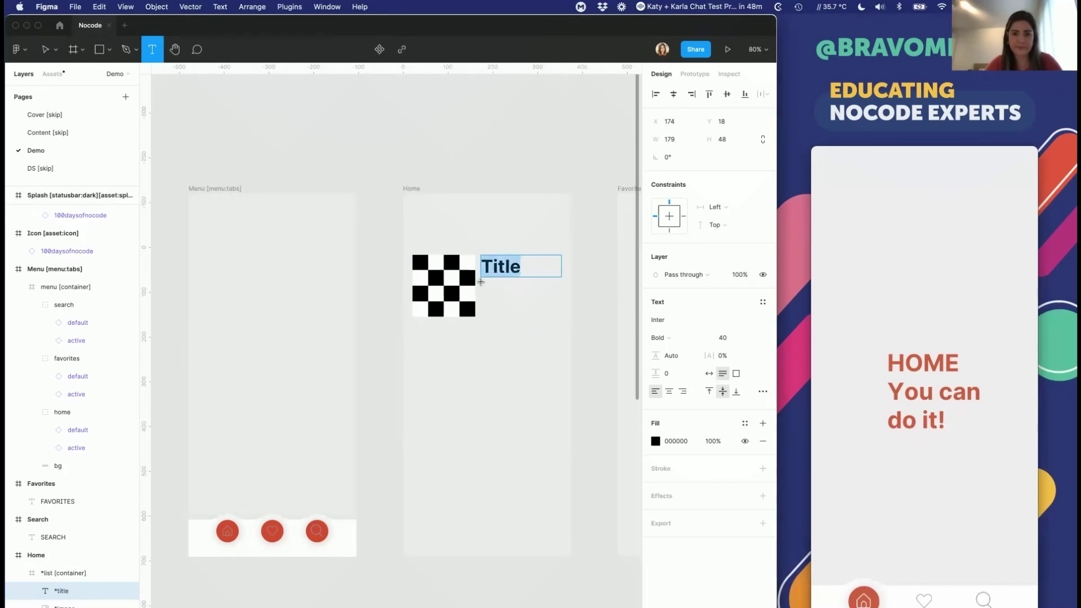
left_click_drag(482, 282, 562, 329)
type("Desc")
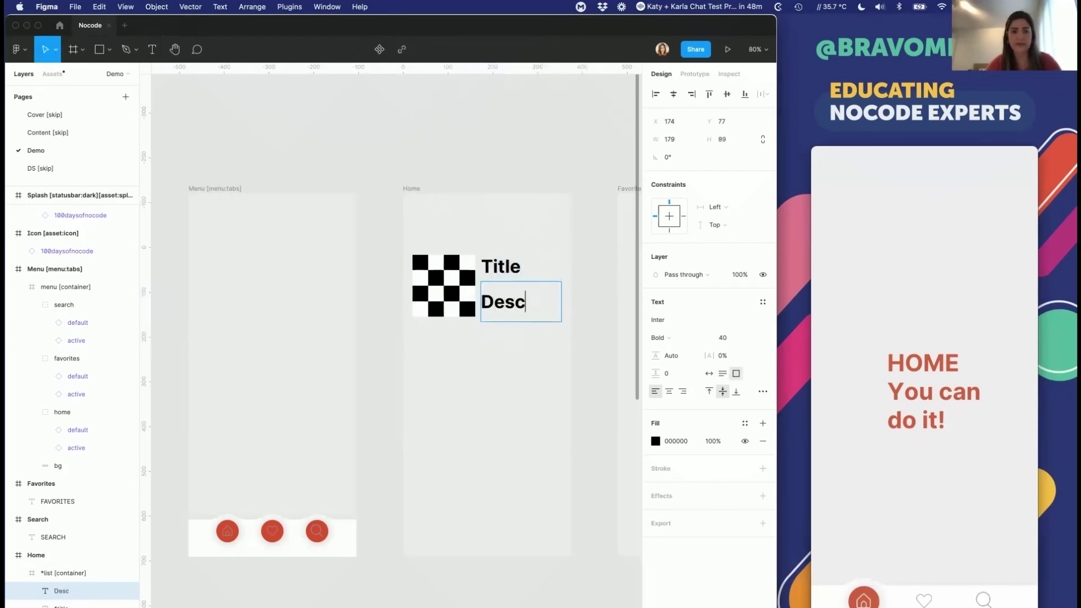
type("ription")
key("Escape")
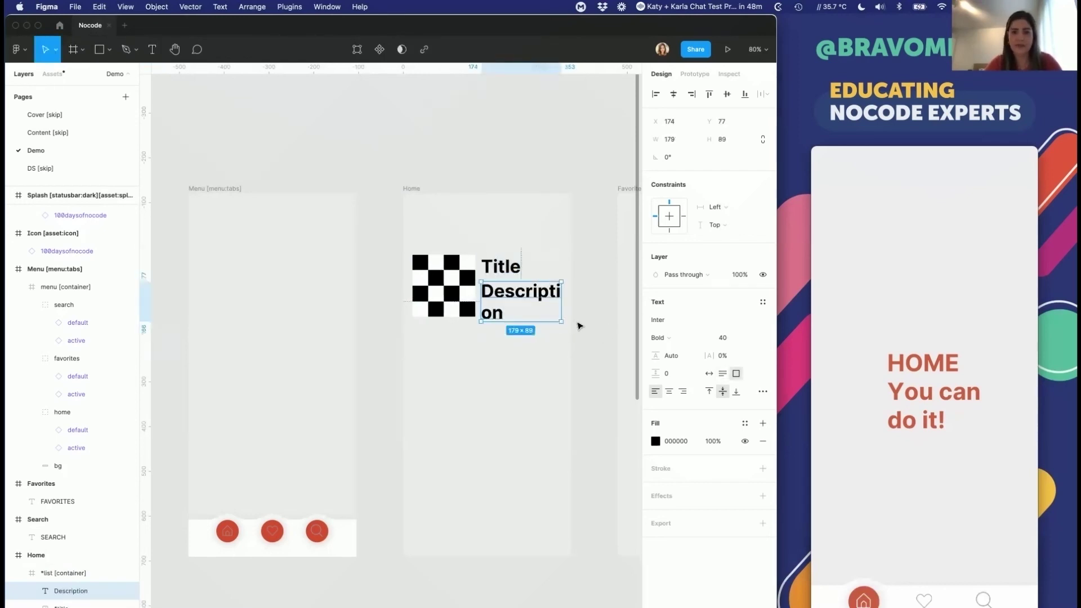
left_click(722, 338)
type("20")
key("Return")
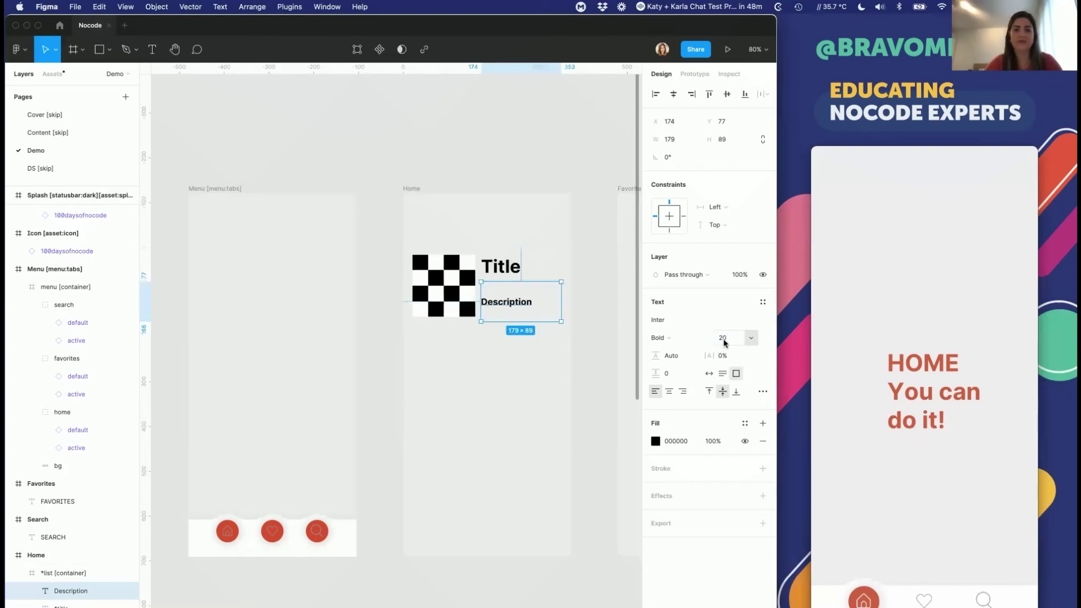
left_click(709, 391)
left_click_drag(510, 288, 538, 295)
left_click(722, 390)
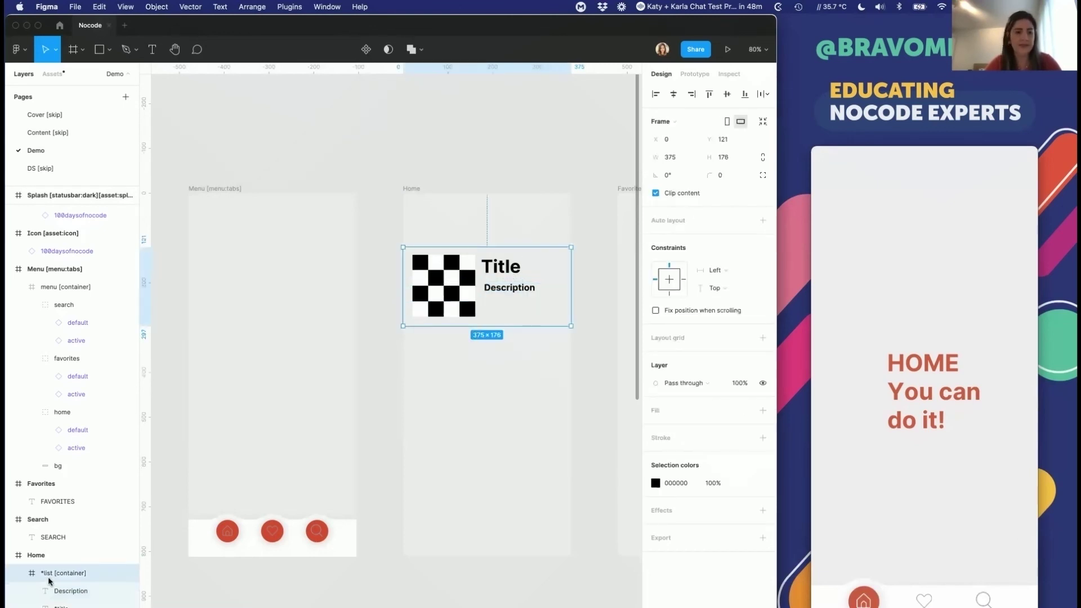
Step: Name the layer *description, then duplicate it as a *price layer reading $10 below it
double_click(61, 591)
type("*d")
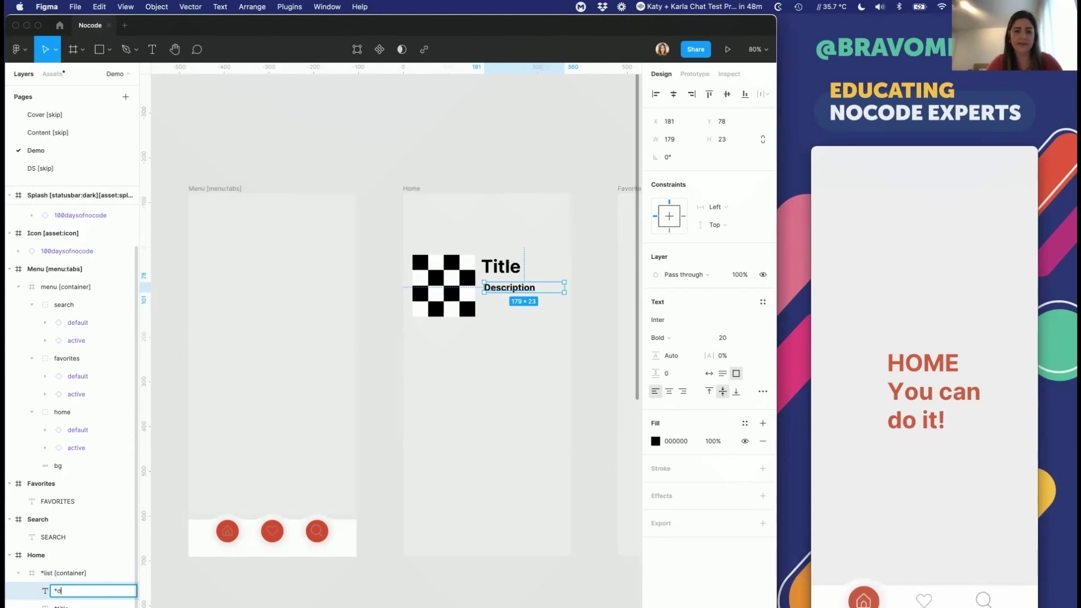
type("escription")
key("Return")
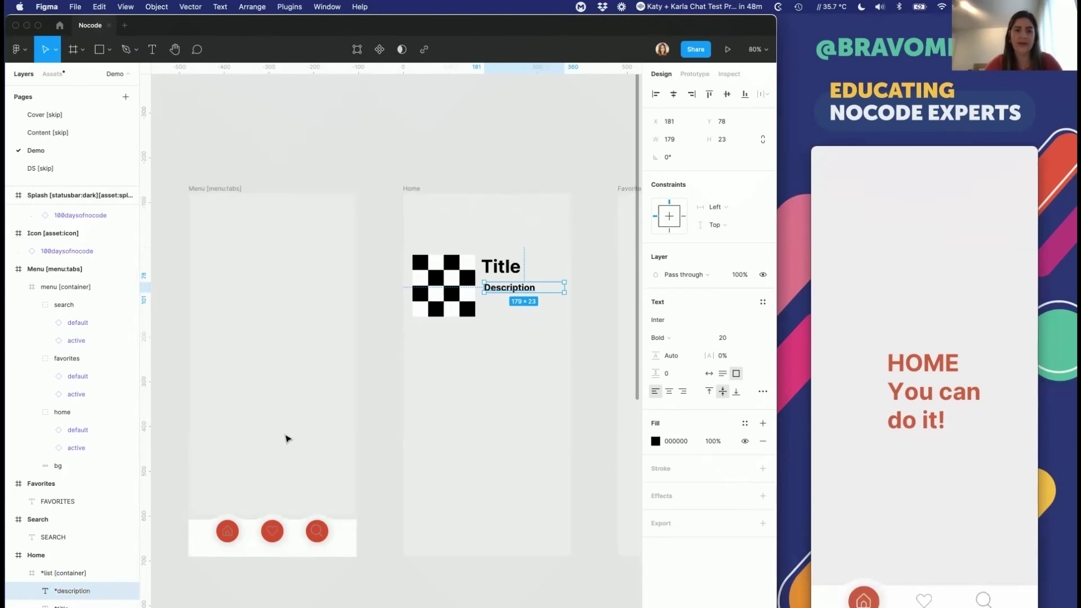
left_click_drag(507, 292, 510, 313)
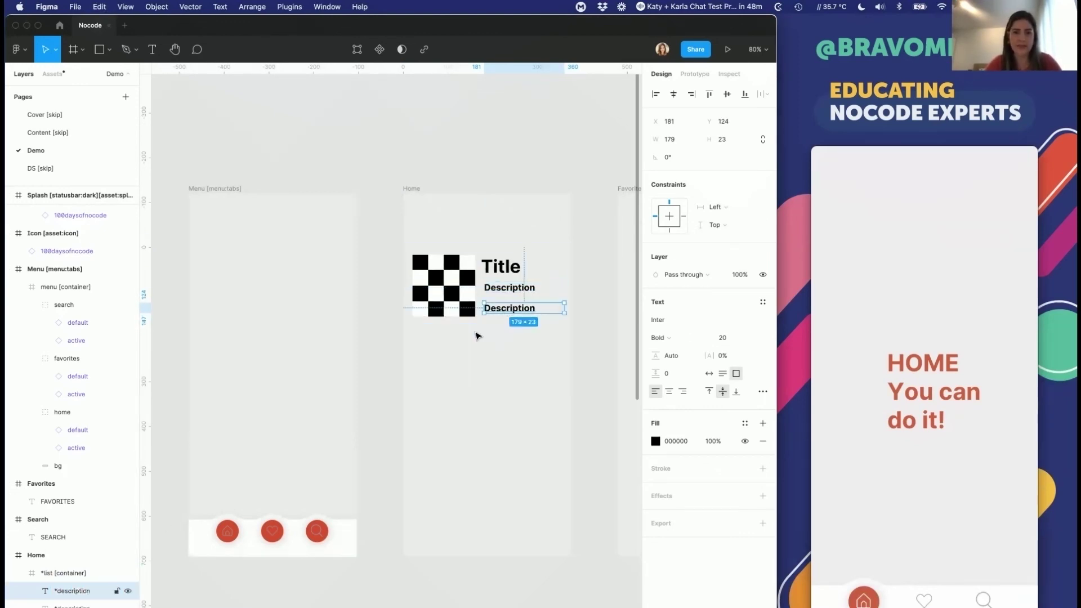
double_click(63, 591)
type("*")
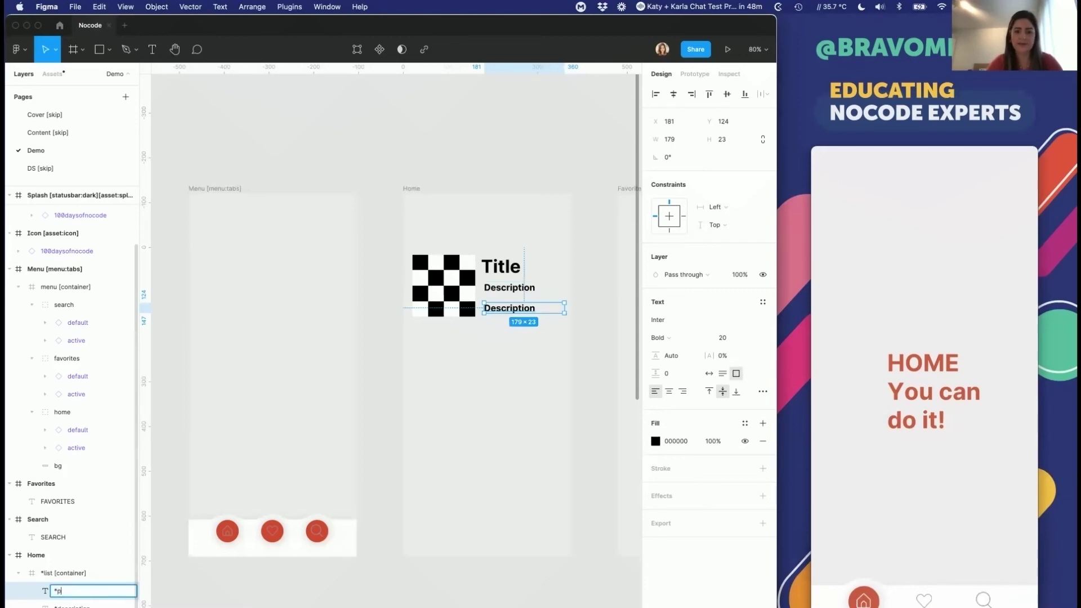
type("price")
key("Return")
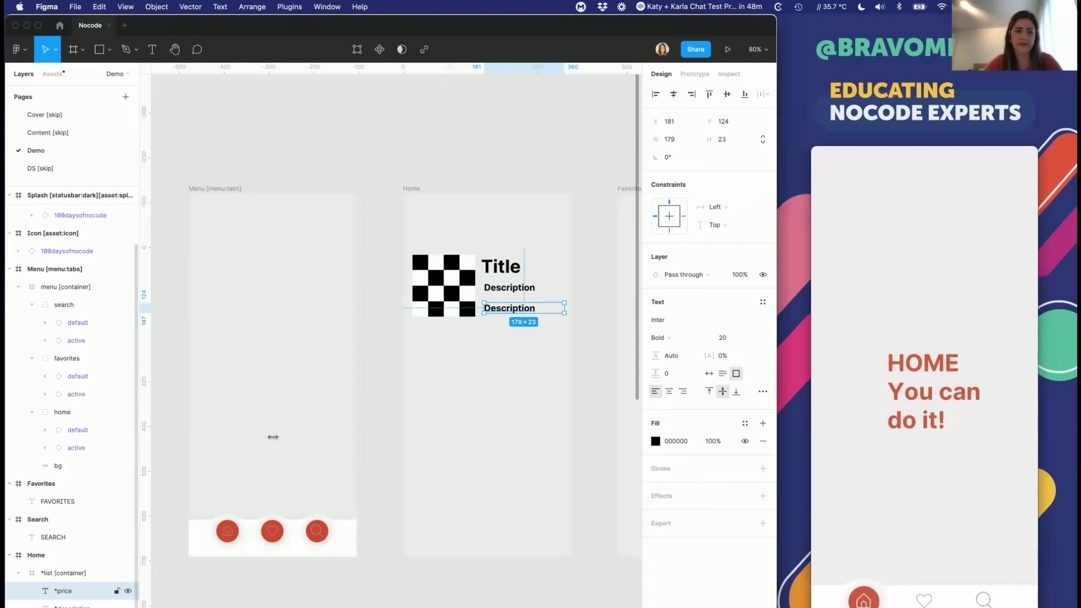
double_click(502, 304)
type("$10")
key("Escape")
left_click_drag(492, 311, 496, 316)
left_click(613, 282)
Step: Move the *list [container] frame higher in the Home frame and switch to the browser
left_click(550, 287)
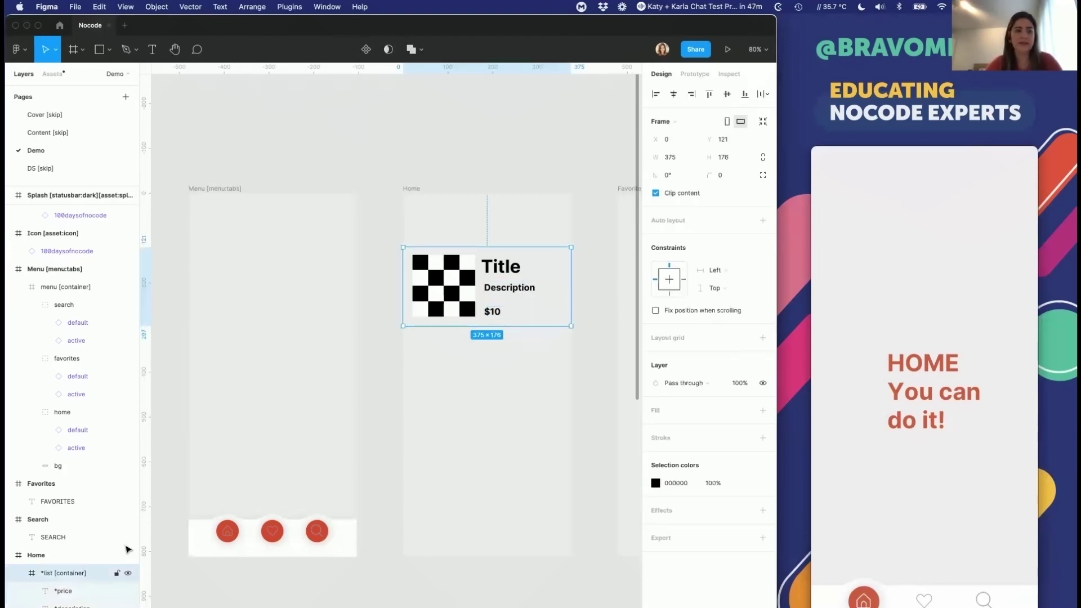
left_click(412, 188)
left_click(438, 274)
left_click_drag(437, 275, 435, 227)
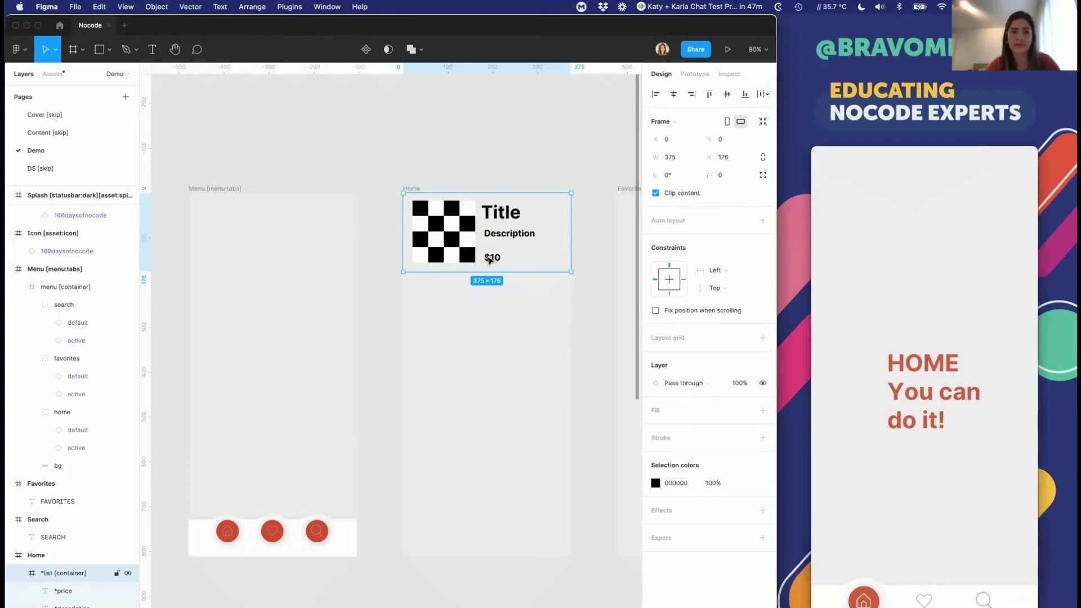
left_click(611, 265)
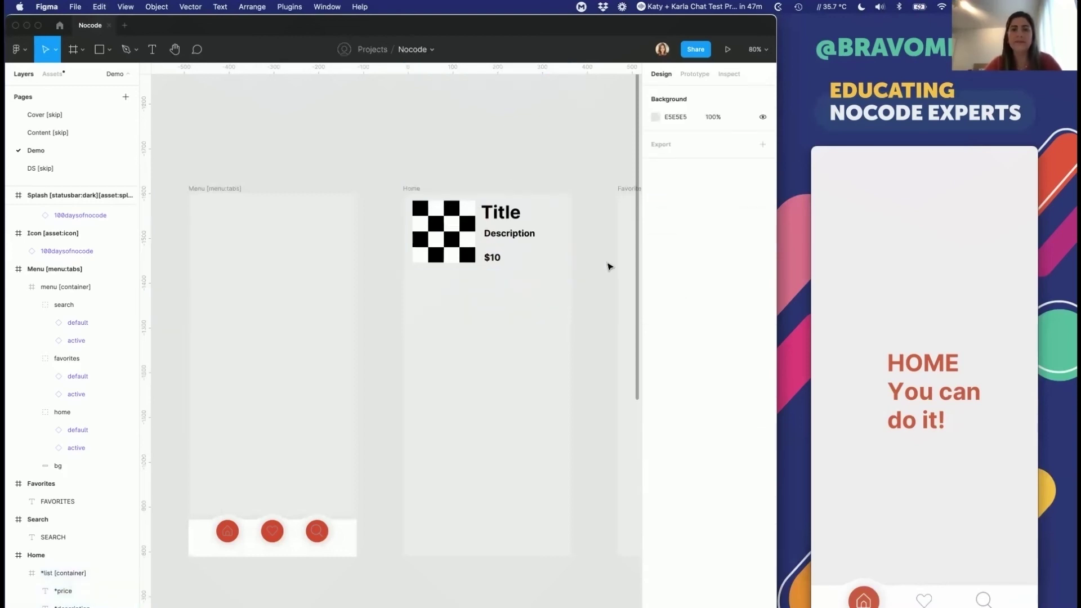
left_click(478, 220)
key("super+Tab")
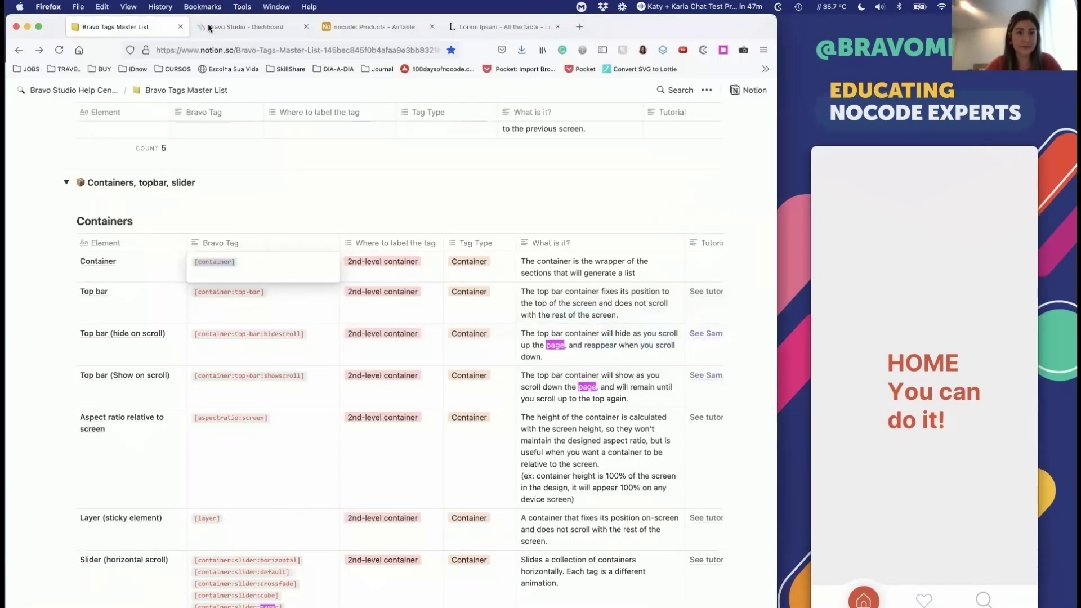
Step: From the Bravo Studio dashboard, sync the Nocode project with the latest Figma design
left_click(209, 27)
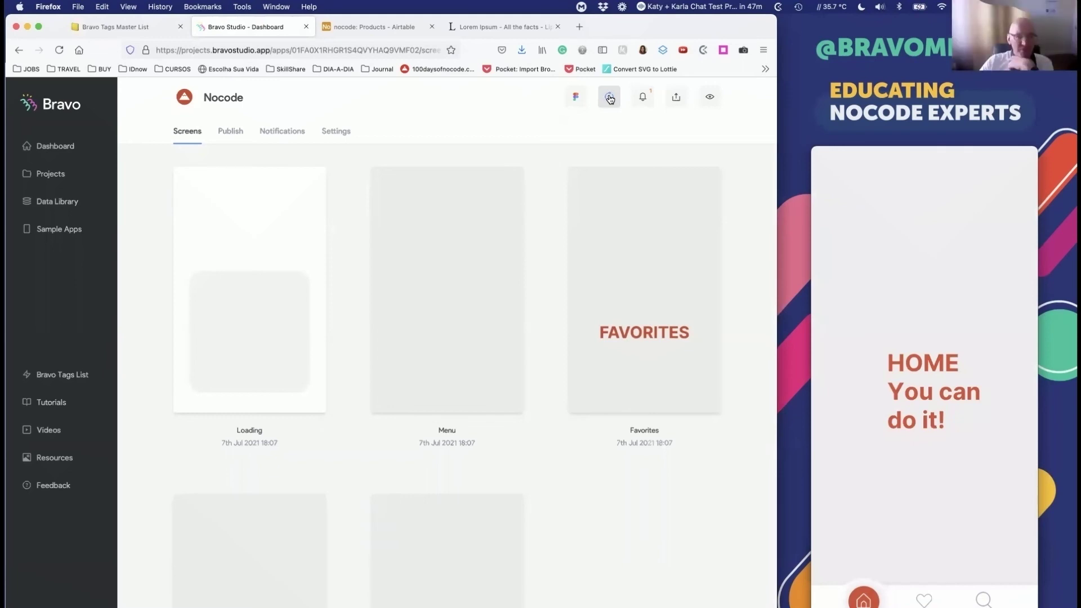
left_click(610, 98)
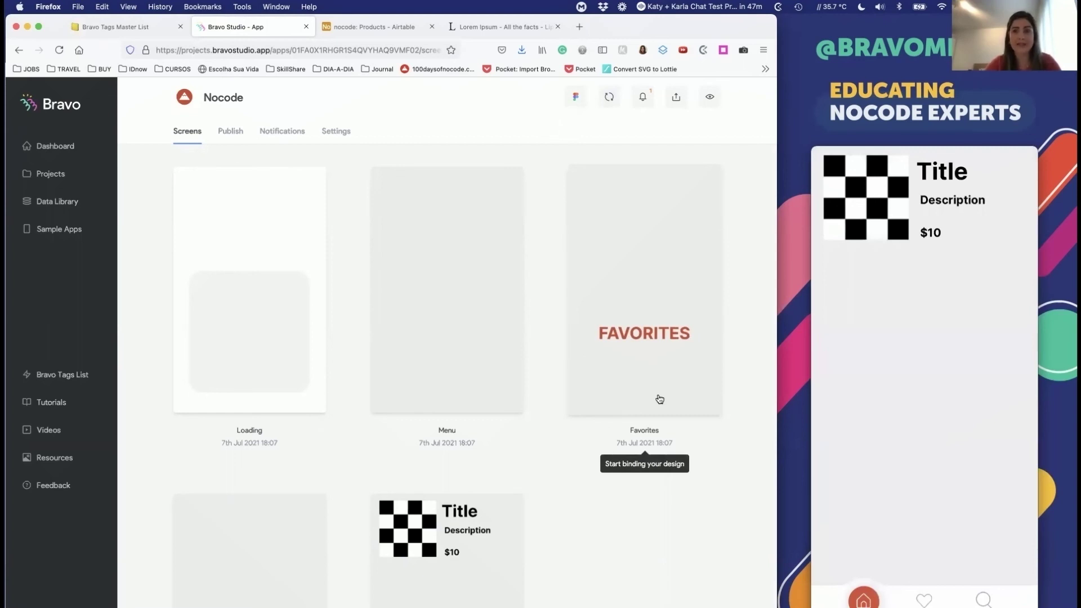
key("super+Tab")
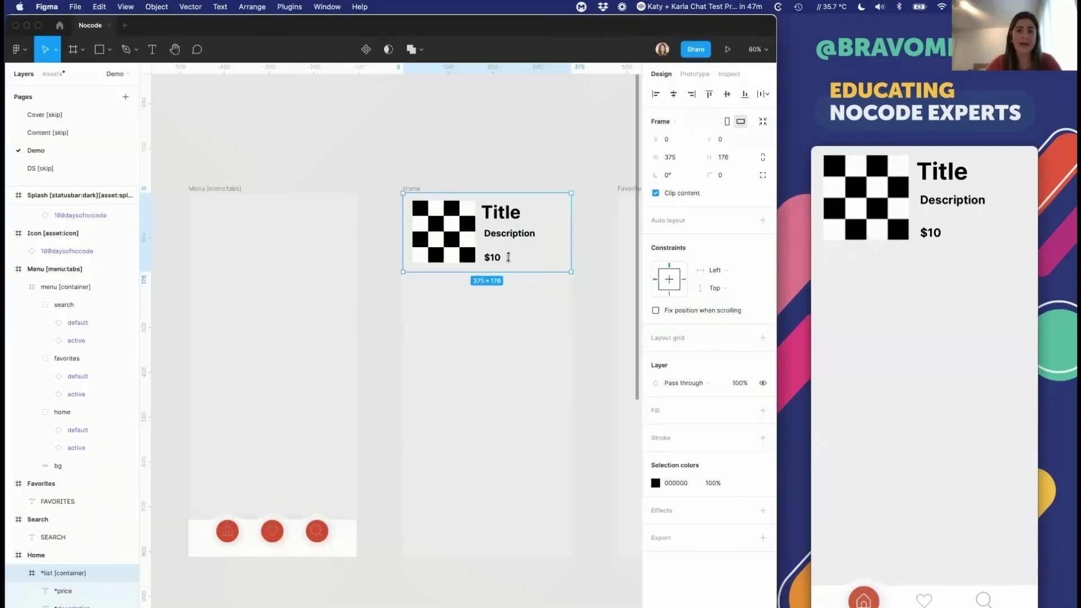
key("super+d")
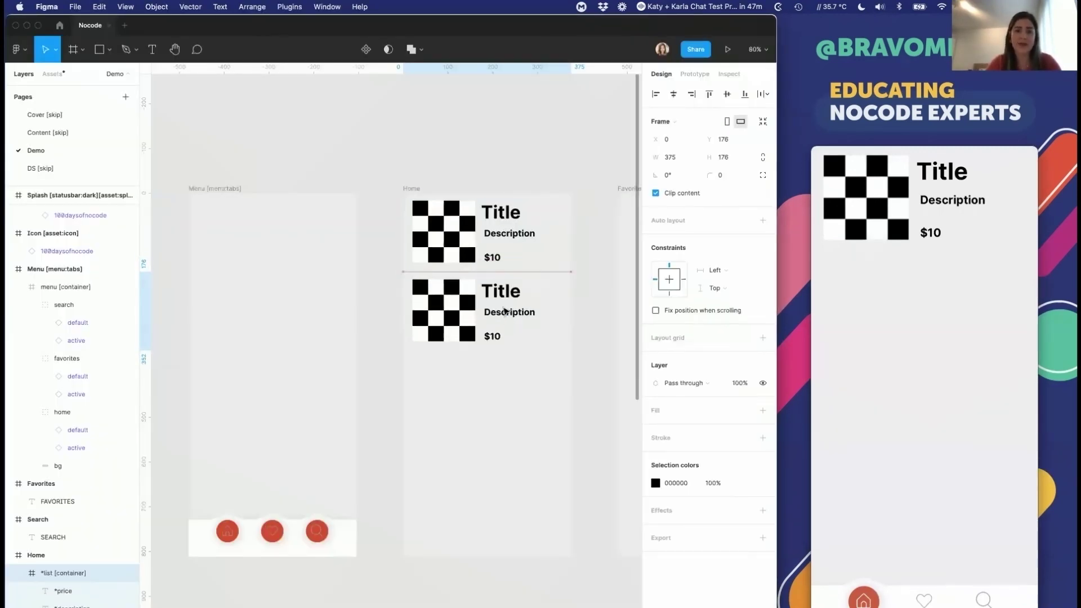
key("super+d")
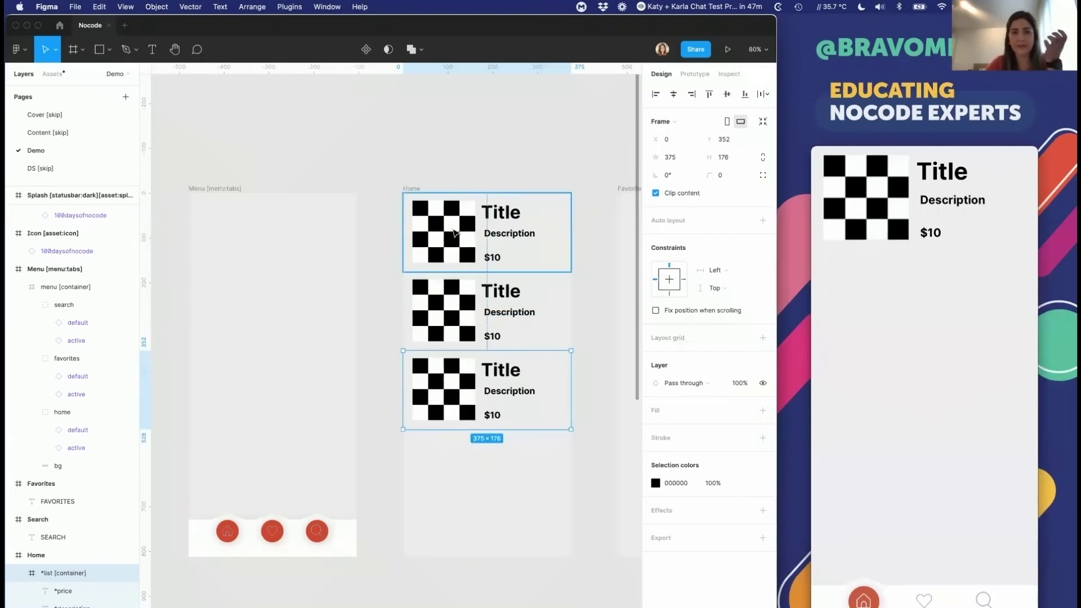
left_click(454, 233)
left_click(453, 233)
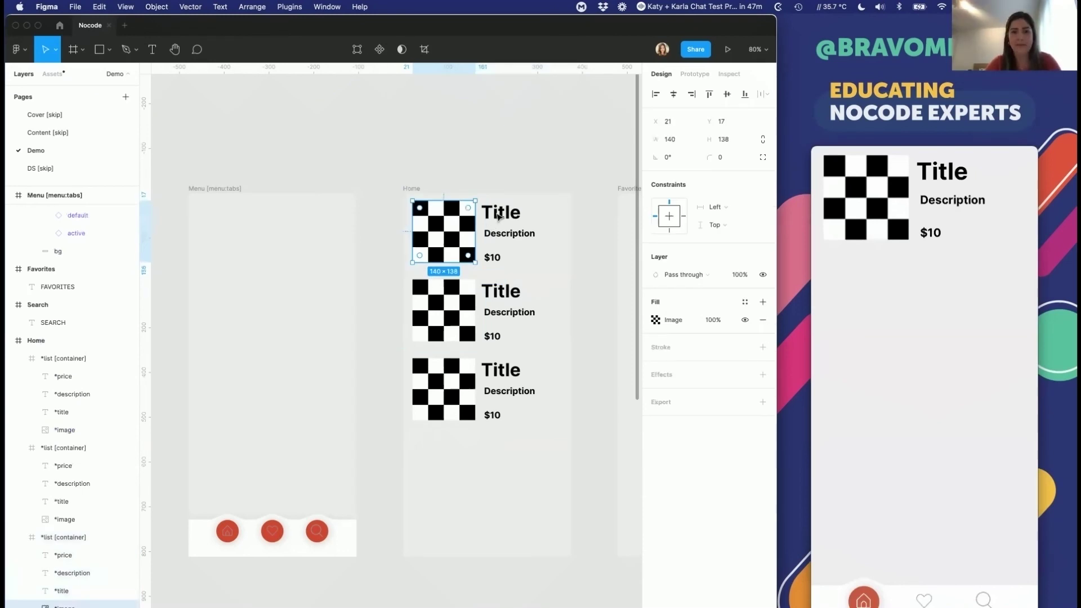
left_click(449, 282)
left_click(448, 261)
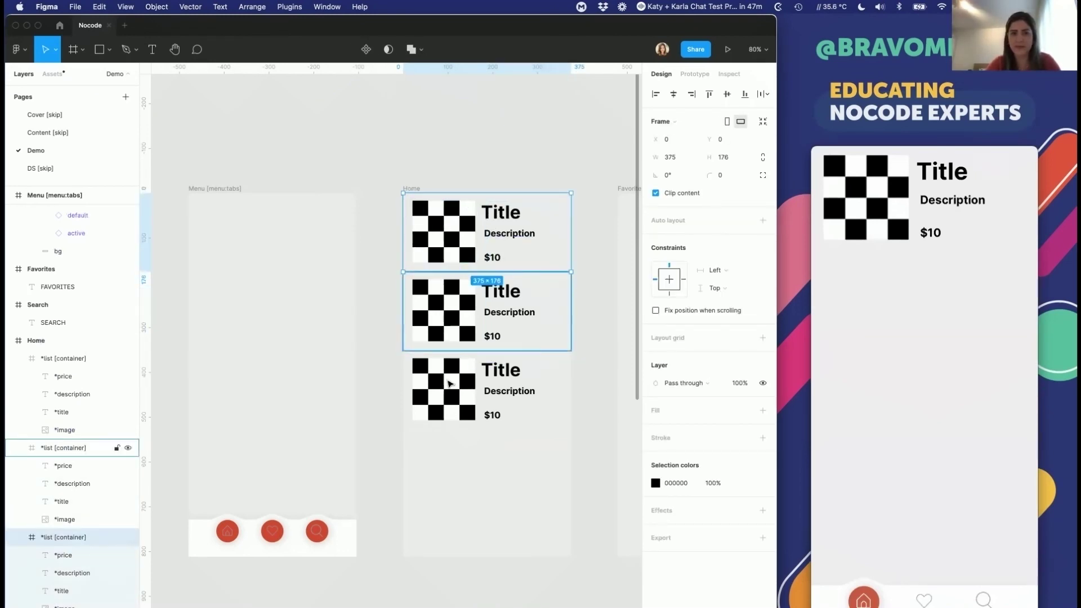
left_click(446, 329)
left_click(428, 246)
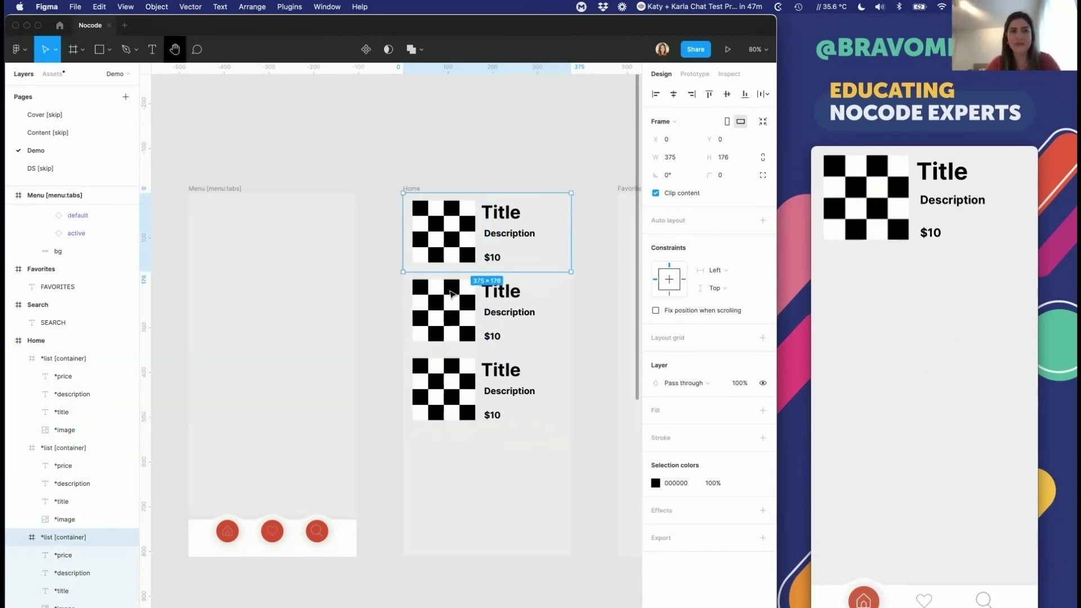
left_click(445, 315)
left_click(448, 383, "shift")
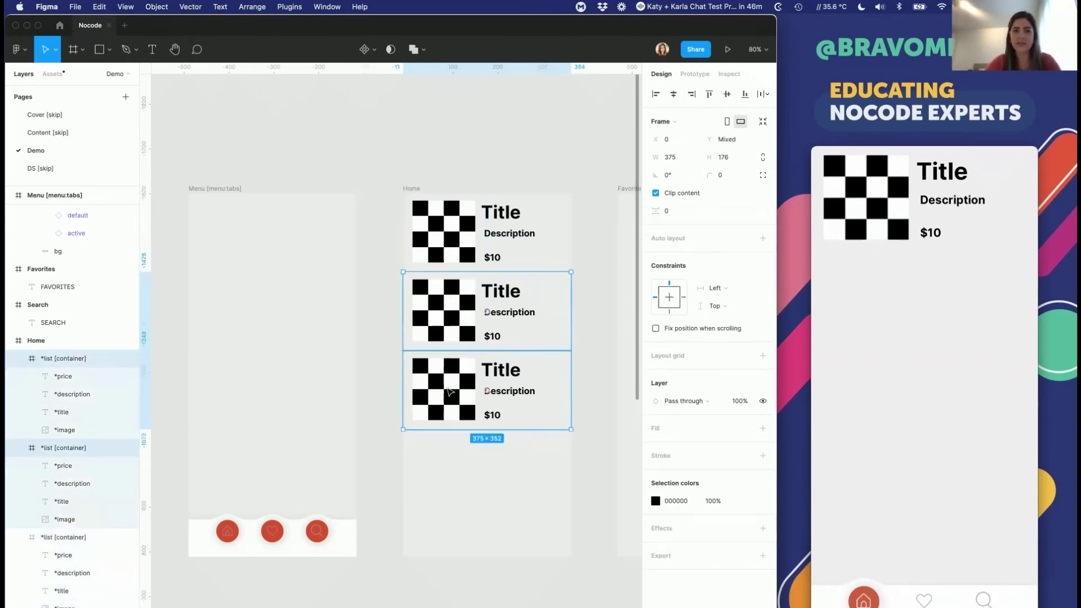
key("Delete")
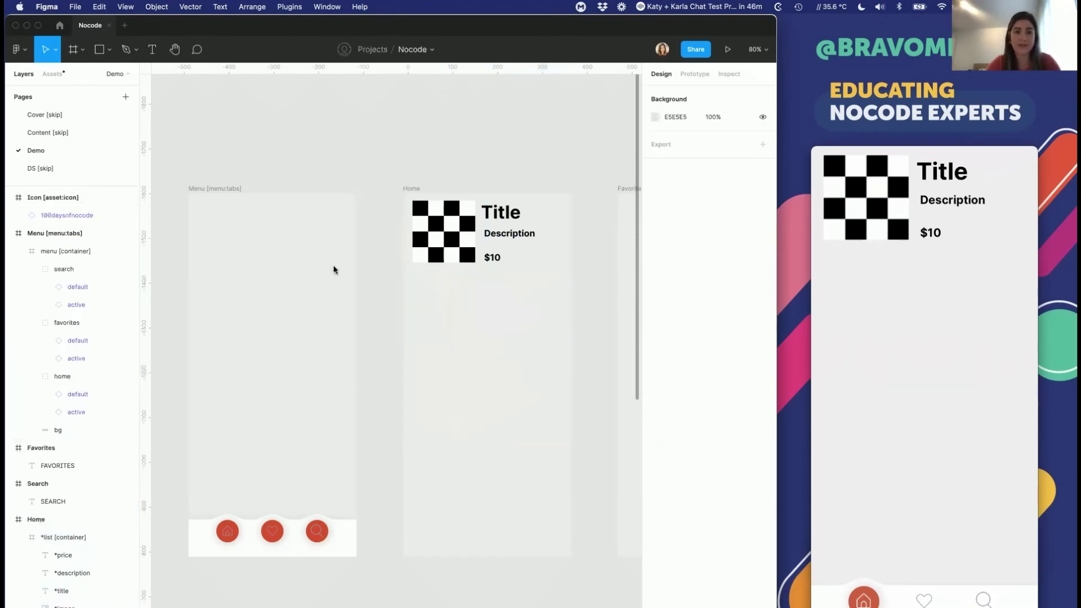
key("super+Tab")
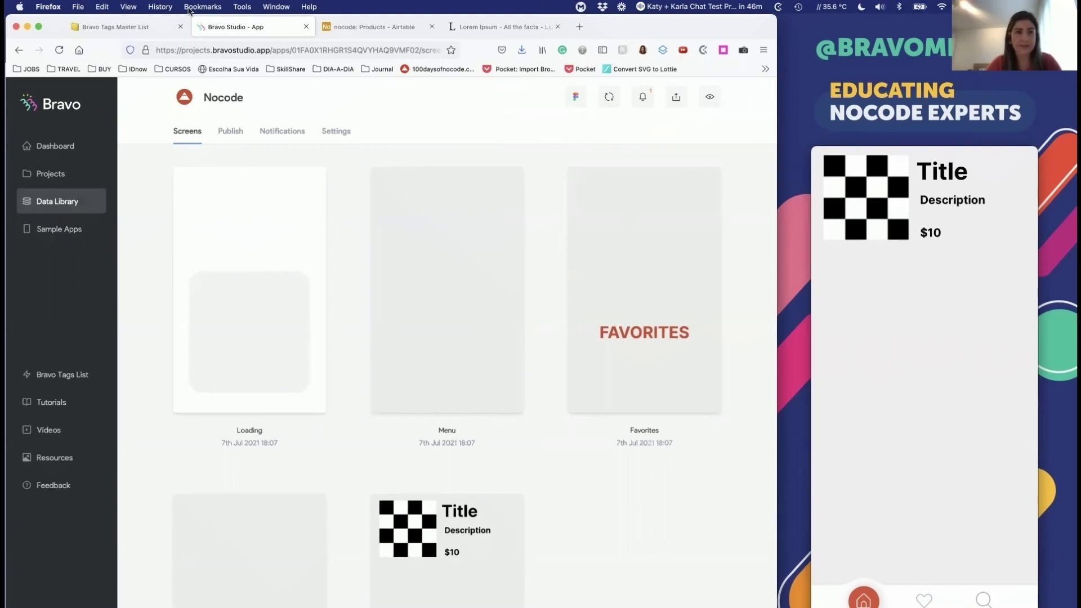
Step: Go to the Airtable Products table and open the base's sharing options
left_click(62, 209)
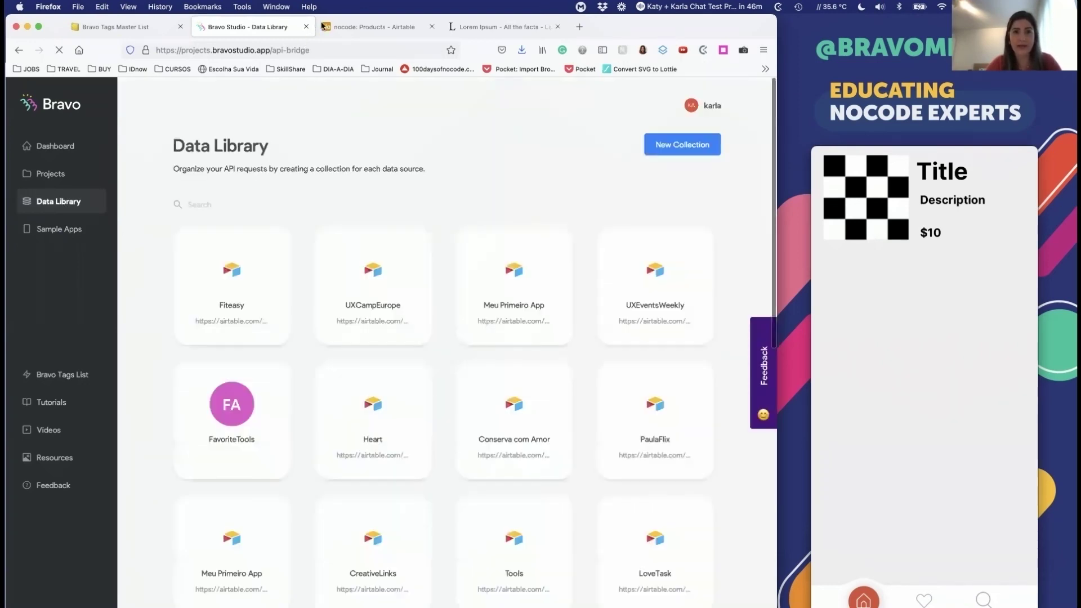
left_click(361, 25)
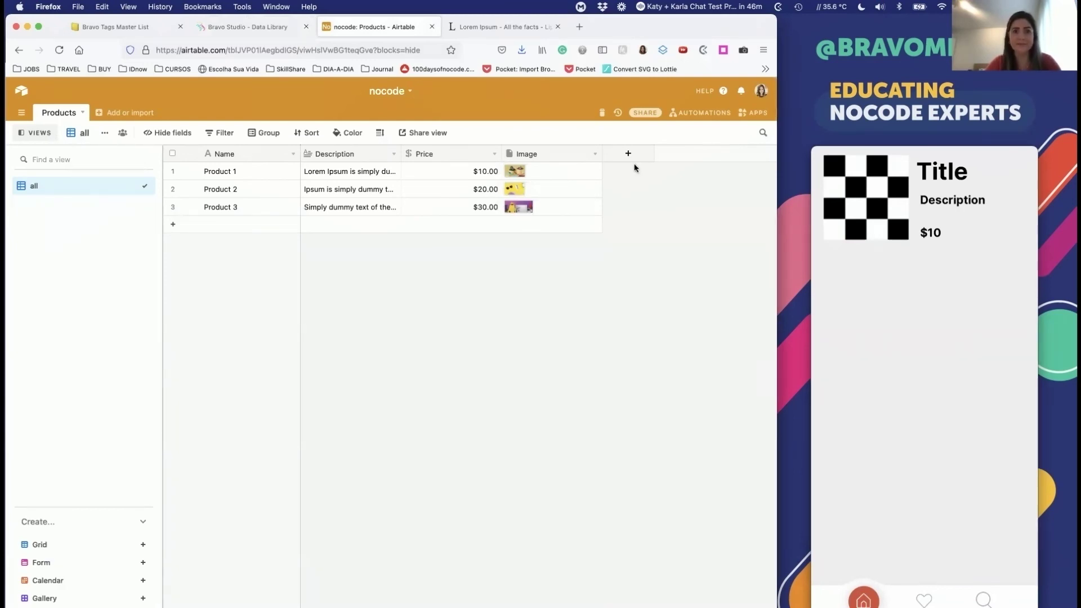
left_click(760, 93)
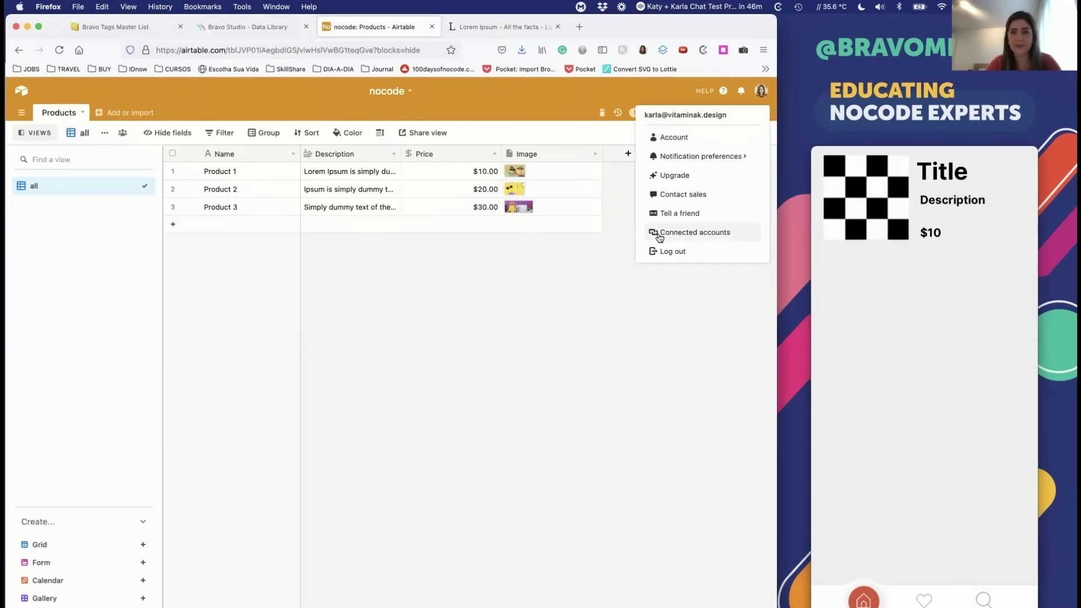
left_click(614, 190)
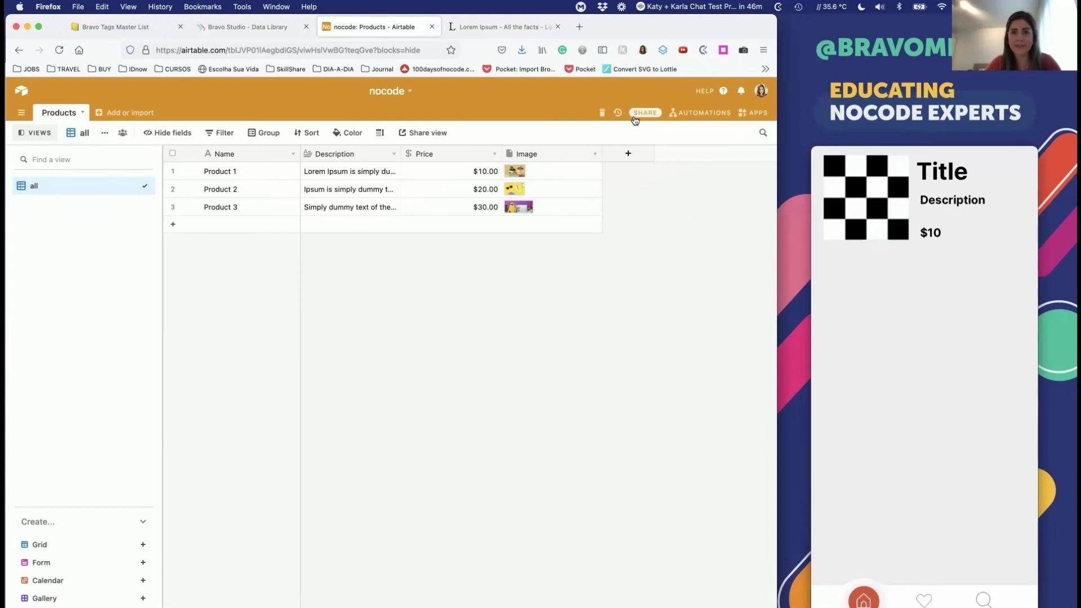
left_click(645, 112)
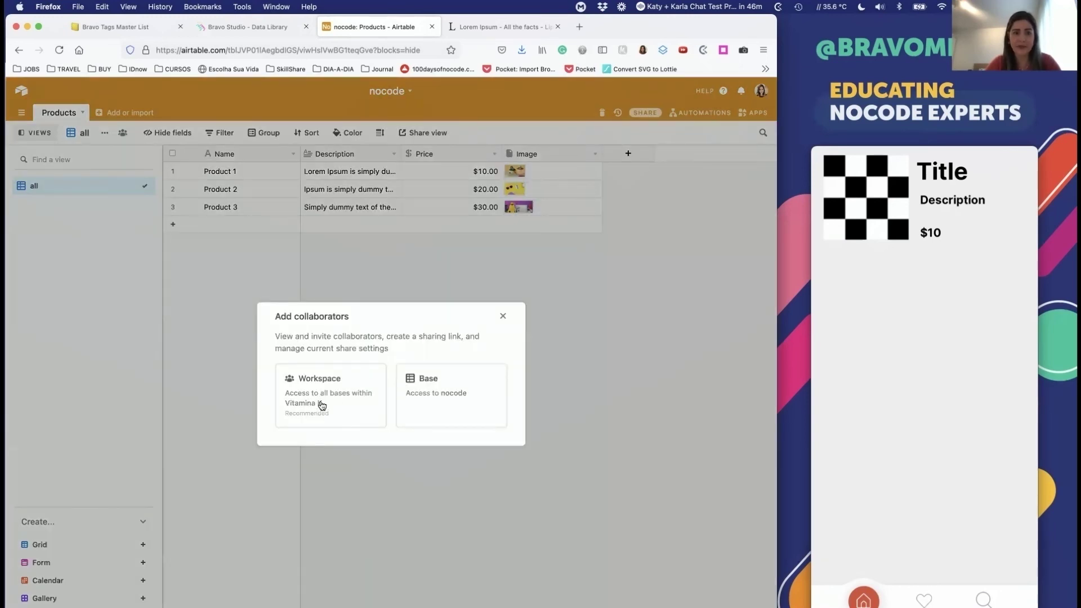
left_click(322, 406)
left_click(572, 138)
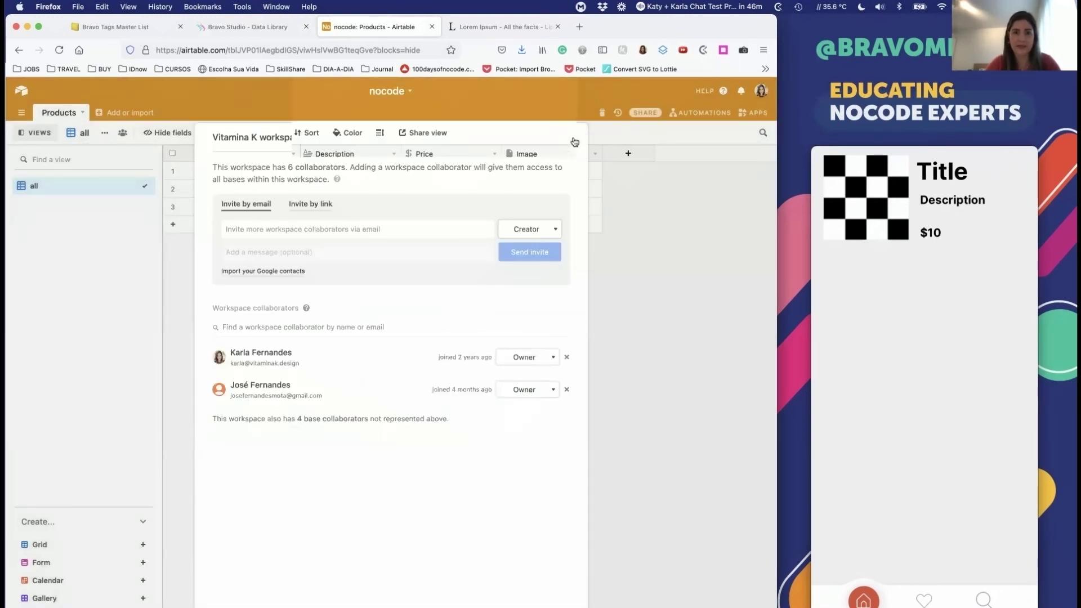
left_click(657, 112)
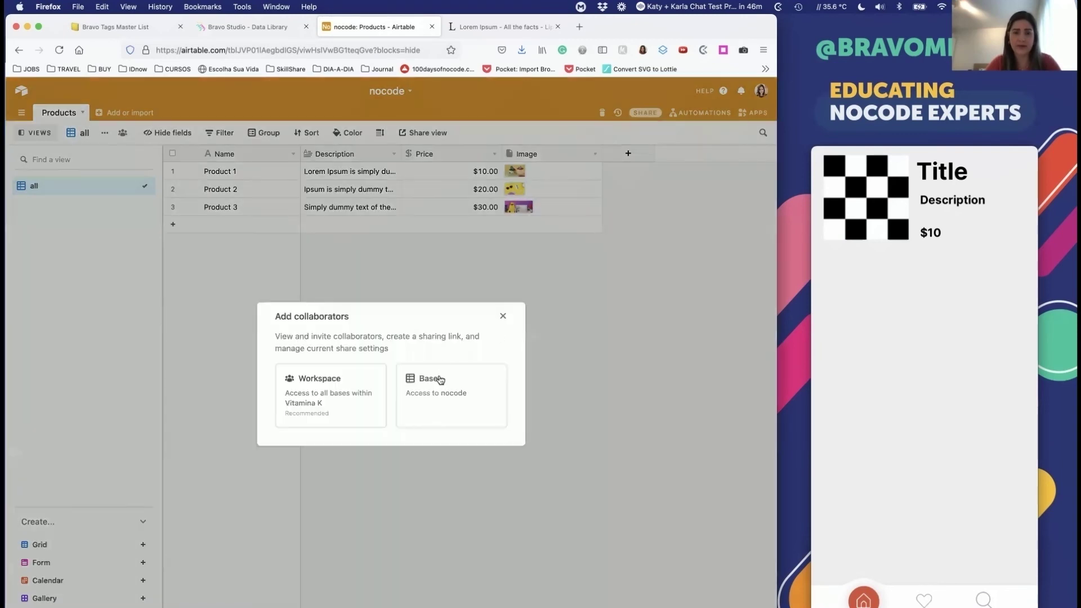
Step: Share just the nocode base via a private read-only link and select its URL
left_click(439, 379)
left_click(290, 451)
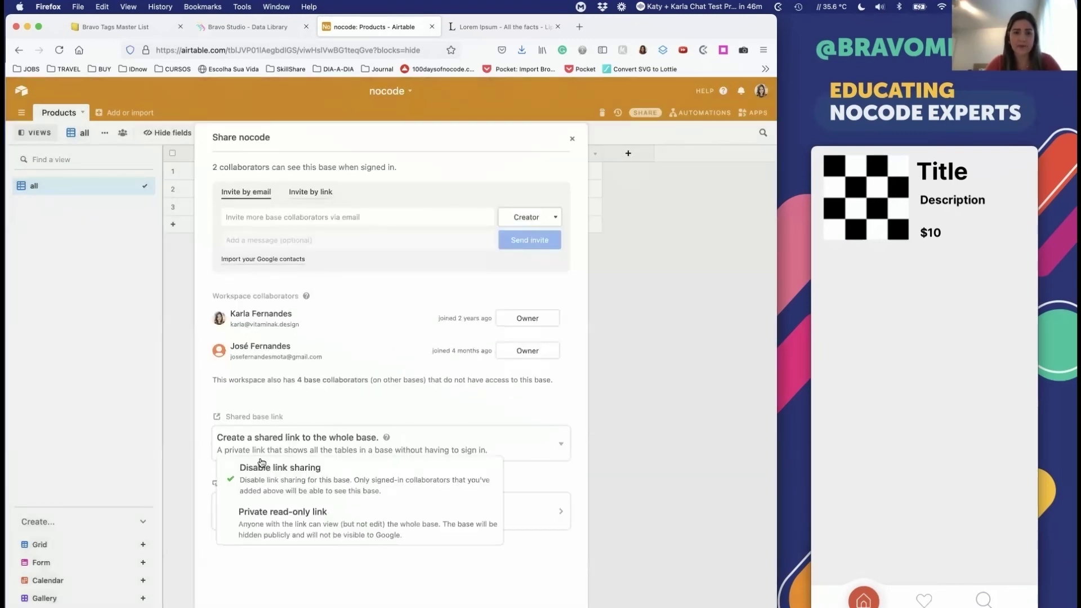
left_click(288, 521)
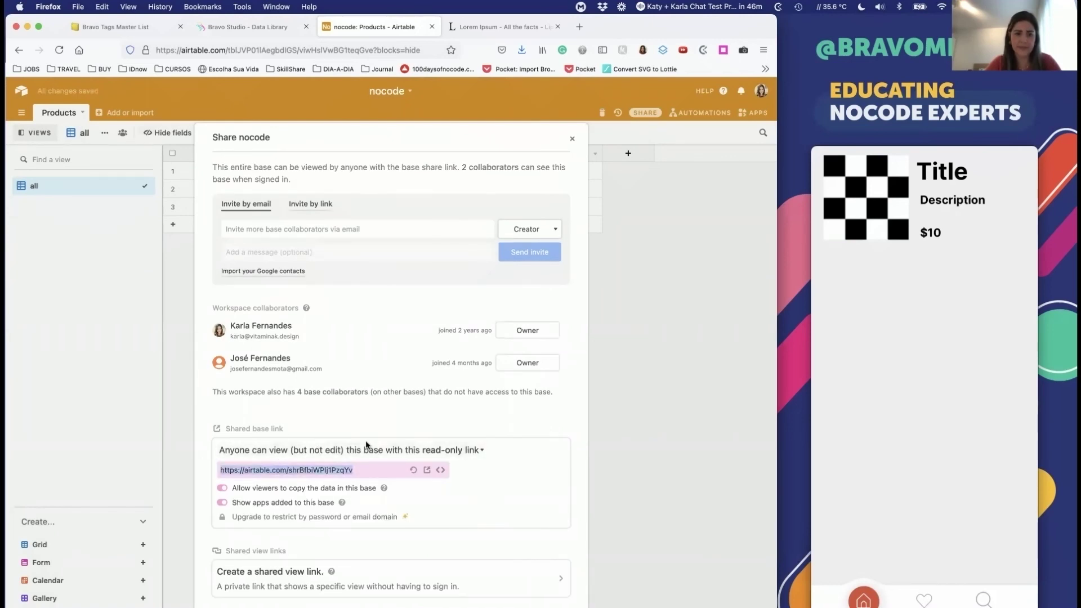
left_click(362, 450)
left_click_drag(362, 485, 374, 450)
left_click(374, 449)
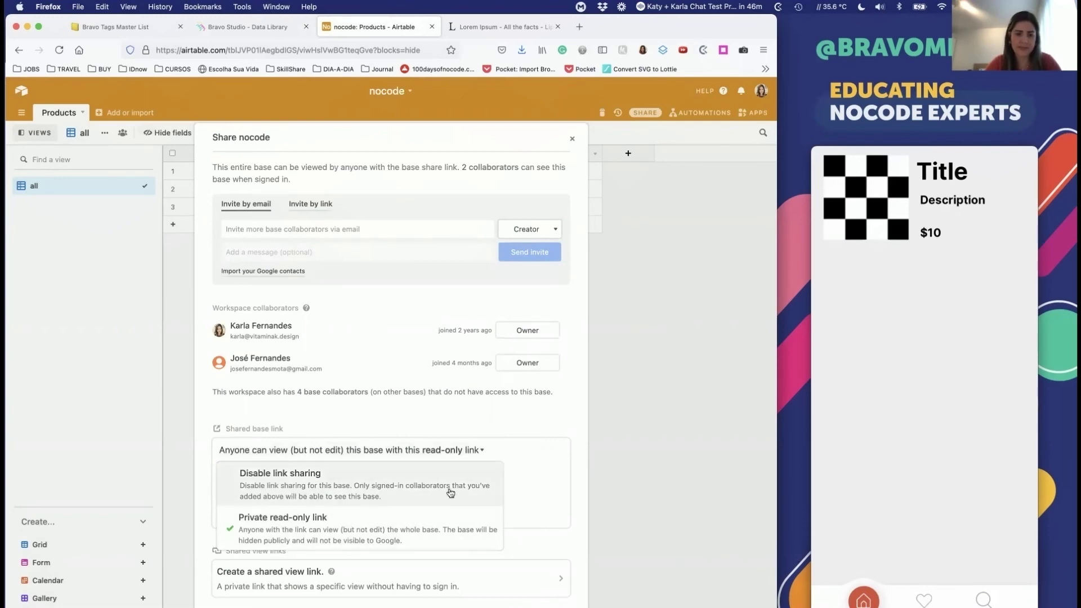
left_click(457, 412)
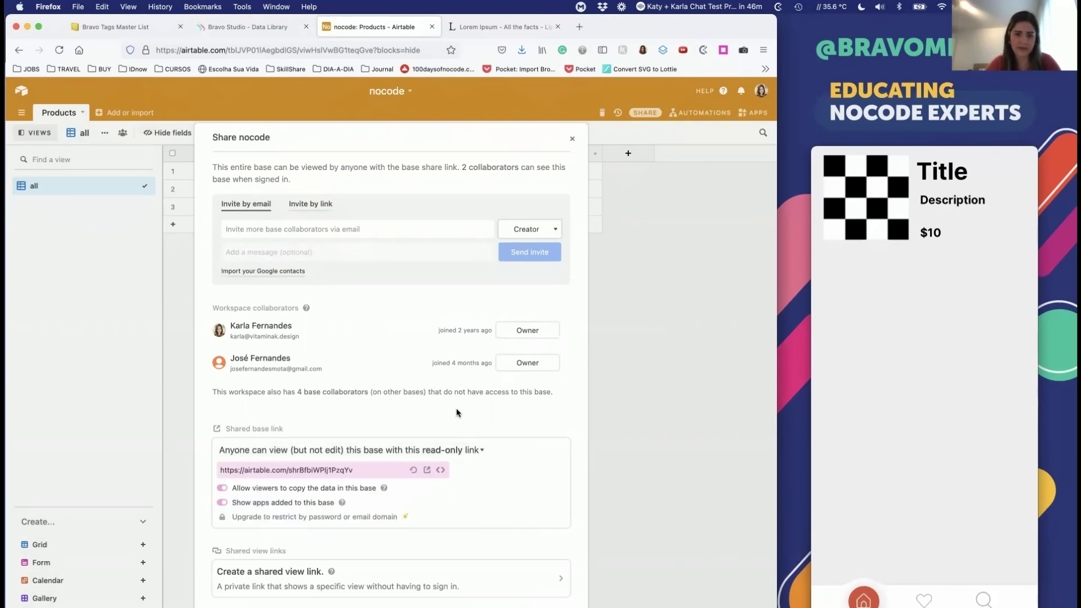
left_click(363, 463)
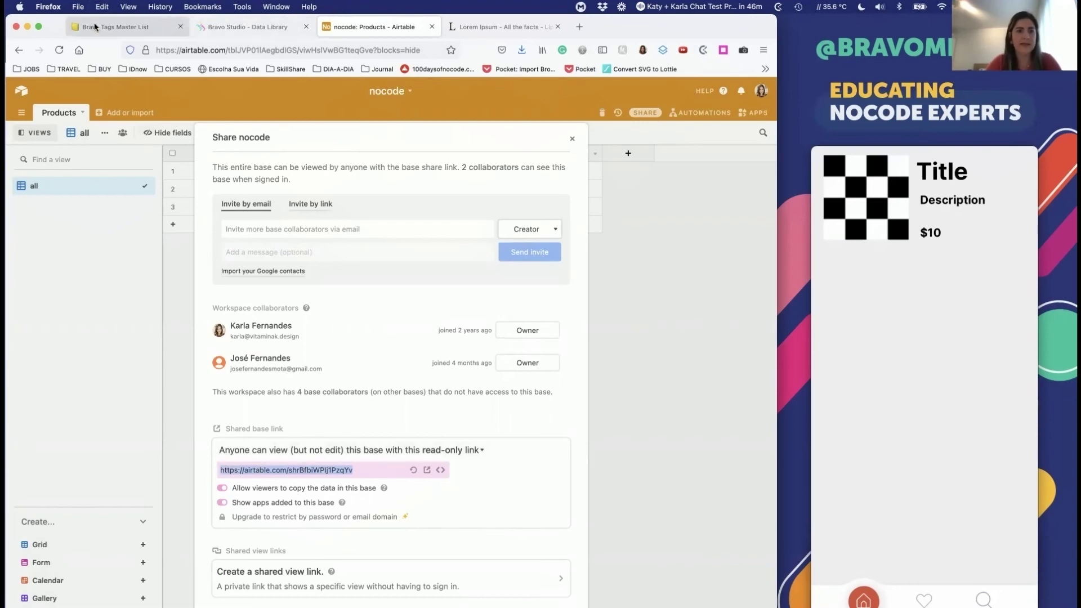
left_click(94, 27)
Step: Start a new Airtable data collection in Bravo and paste the base share link
left_click(235, 24)
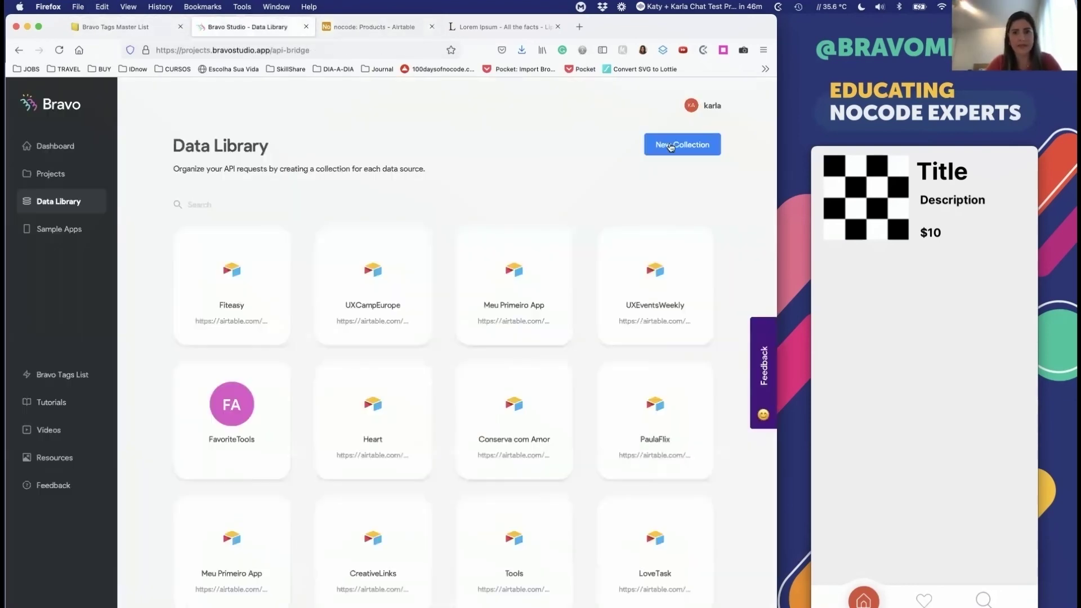
left_click(671, 144)
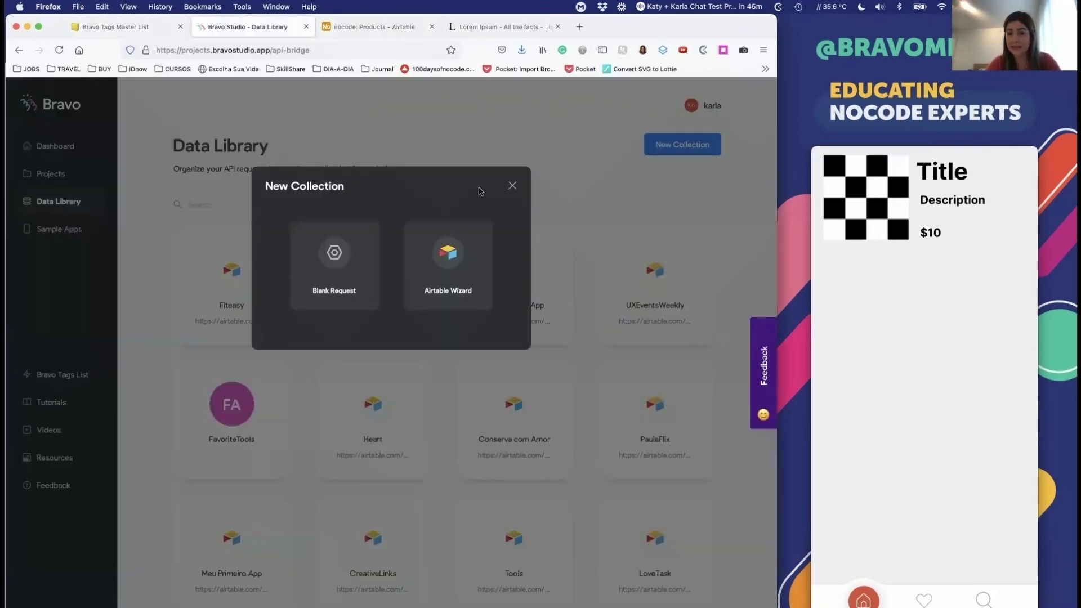
left_click(441, 259)
left_click(439, 316)
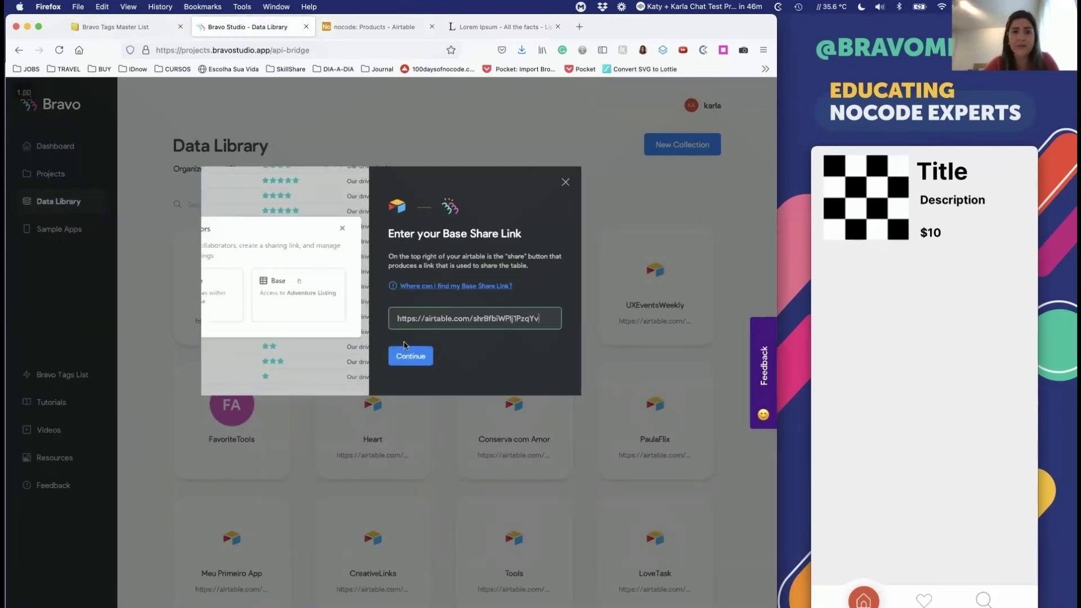
left_click(401, 358)
left_click(420, 318)
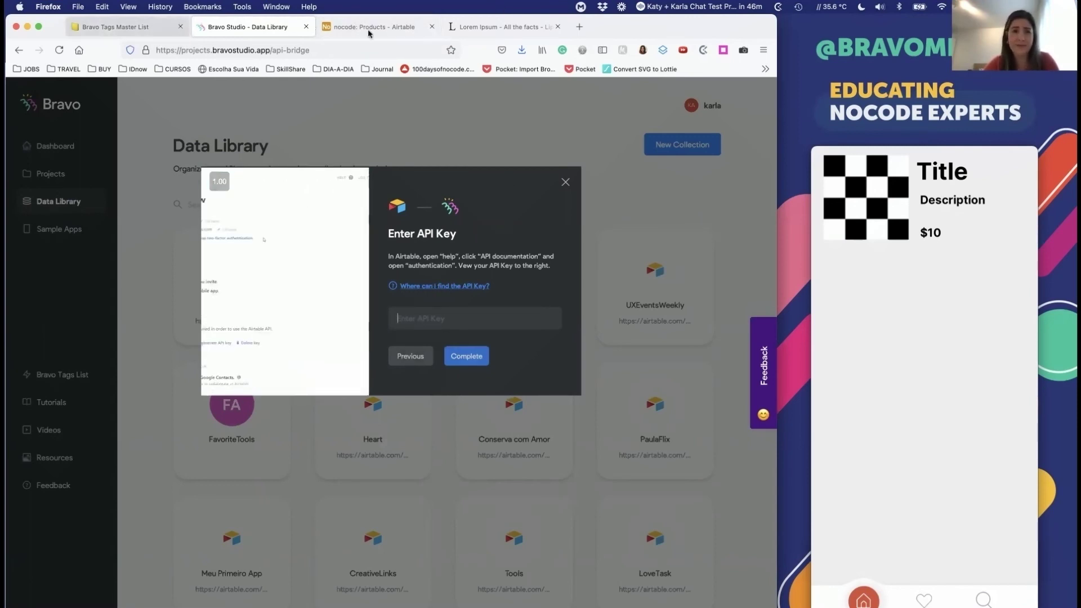
left_click(429, 27)
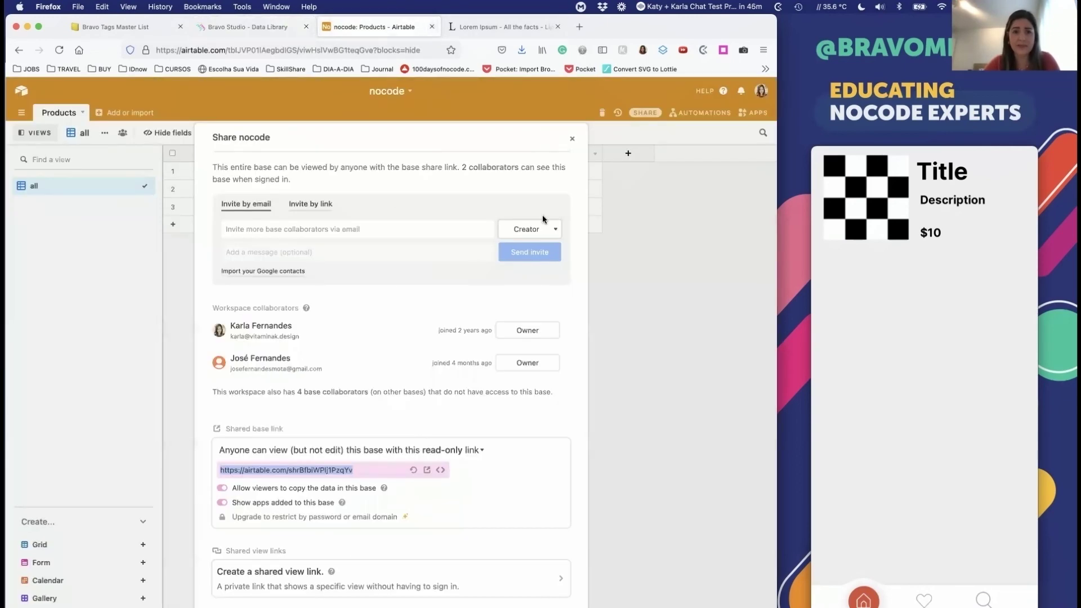
left_click(572, 139)
left_click(761, 91)
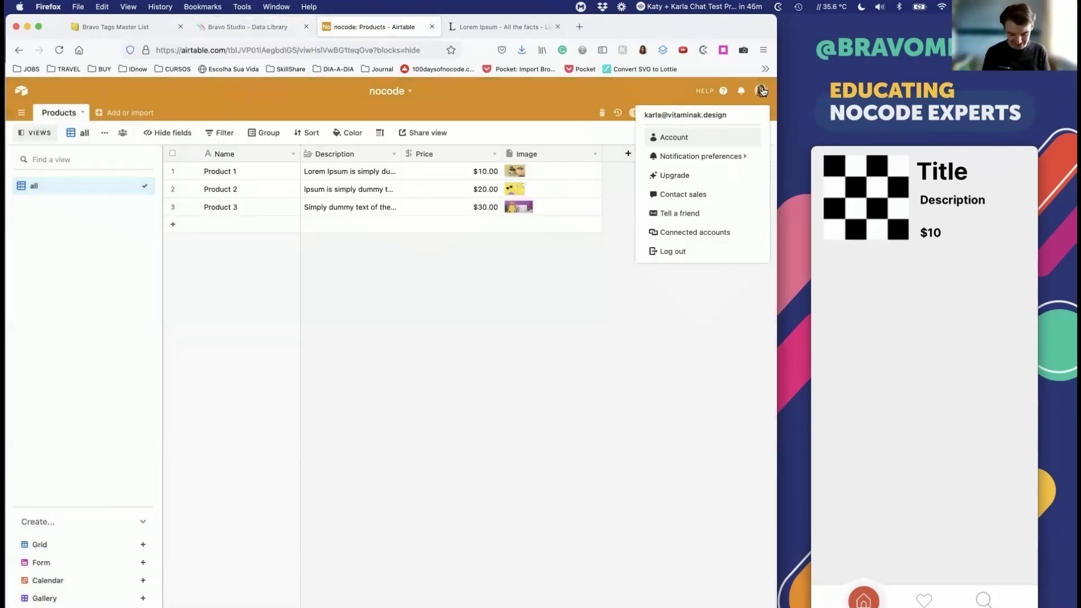
left_click(665, 137)
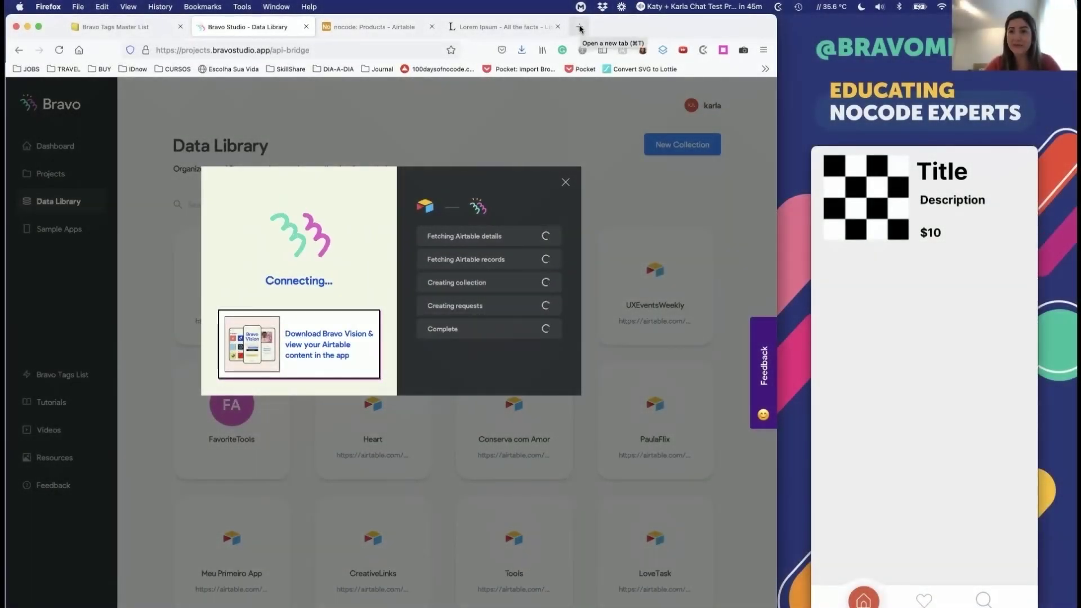
key("super+t")
type("airtable.com/")
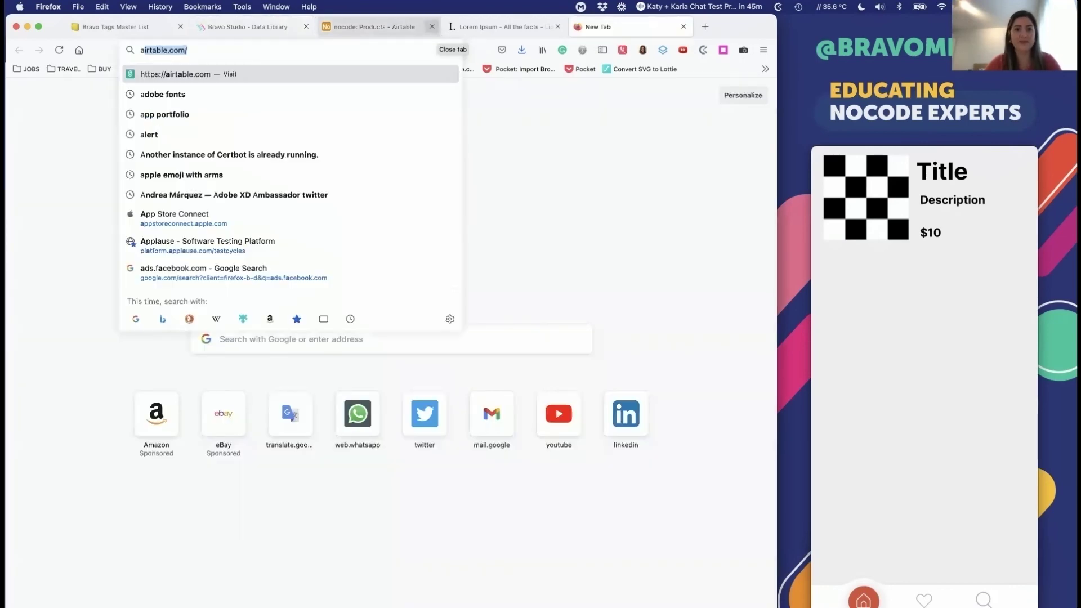
key("super+w")
key("ctrl+Tab")
left_click(214, 27)
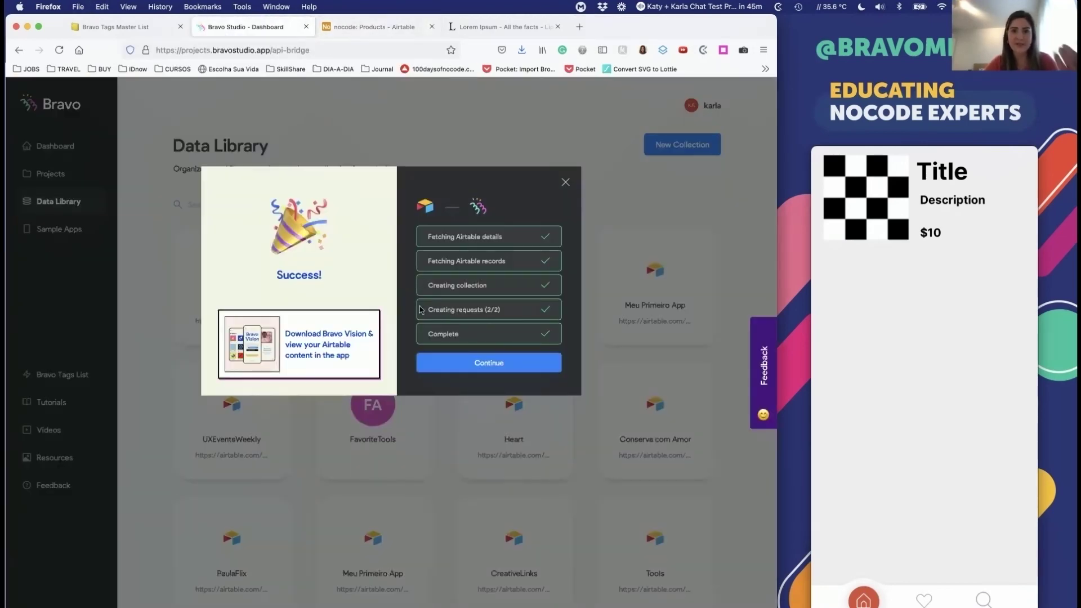
left_click(451, 367)
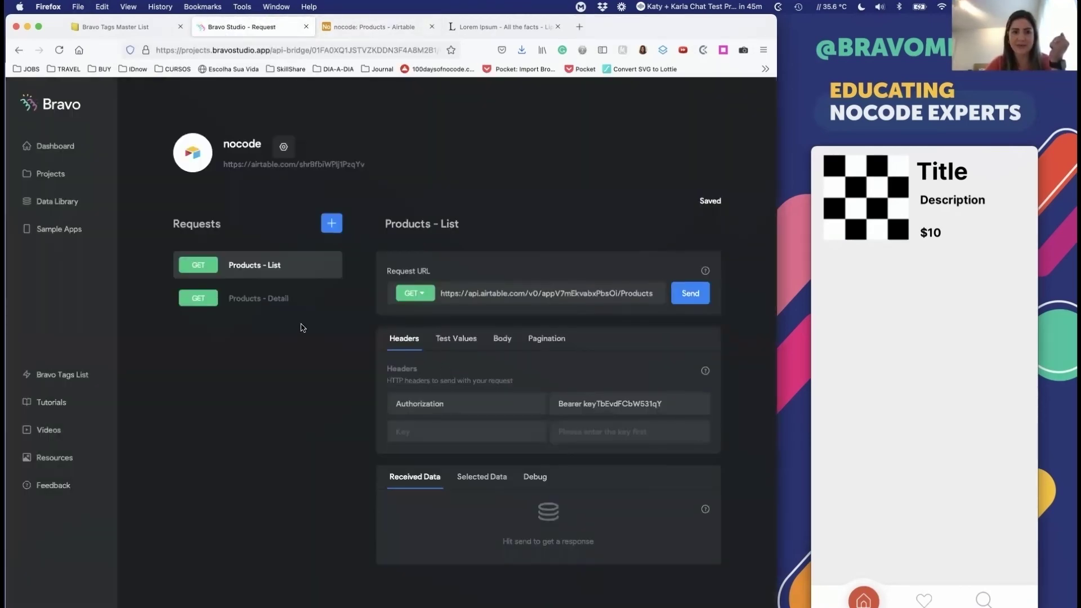
Step: Send the Products - List request and review its Name, Description, Price and Image fields
left_click(291, 297)
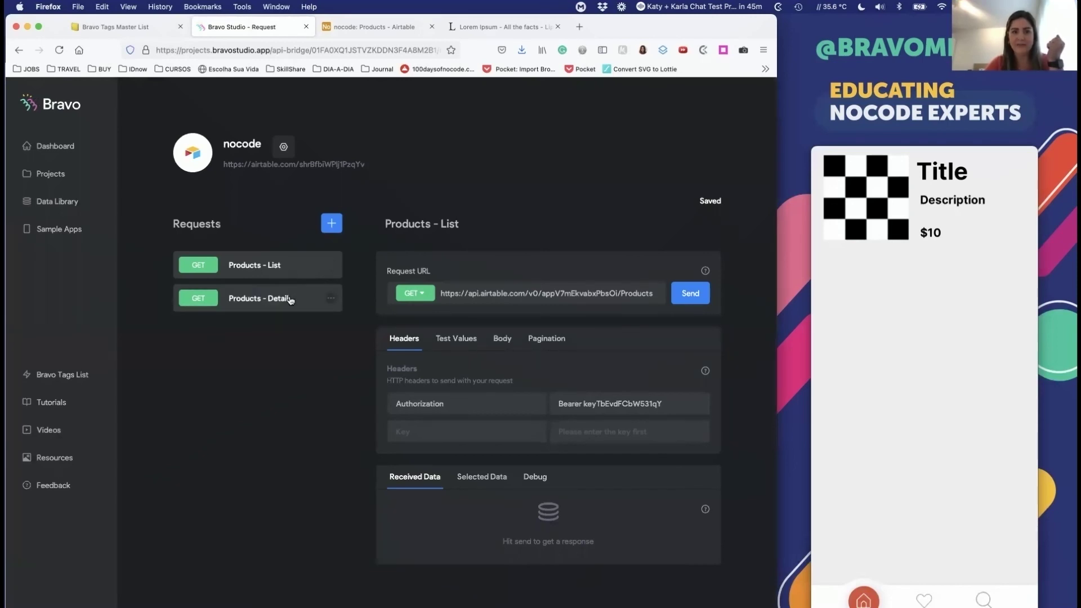
left_click(284, 272)
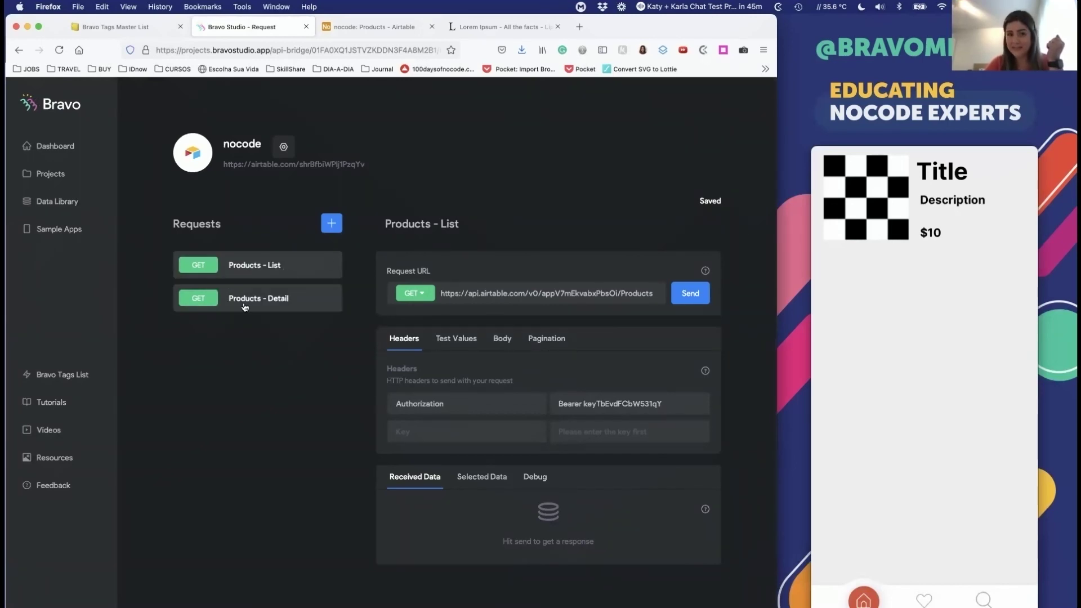
left_click(244, 301)
left_click(256, 265)
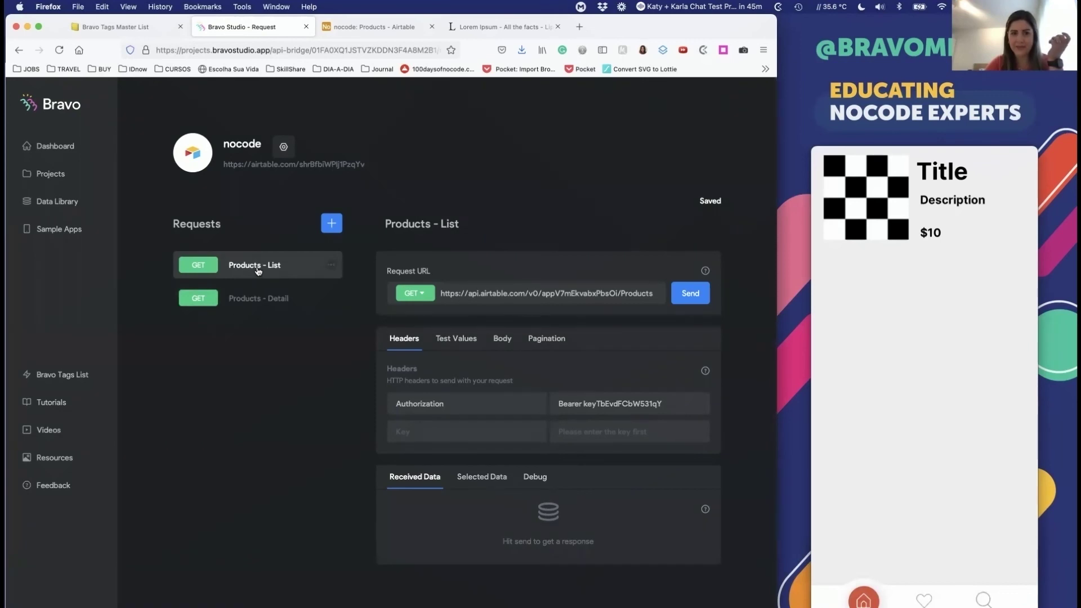
left_click(682, 307)
scroll(608, 437, "down", 5)
scroll(606, 437, "down", 8)
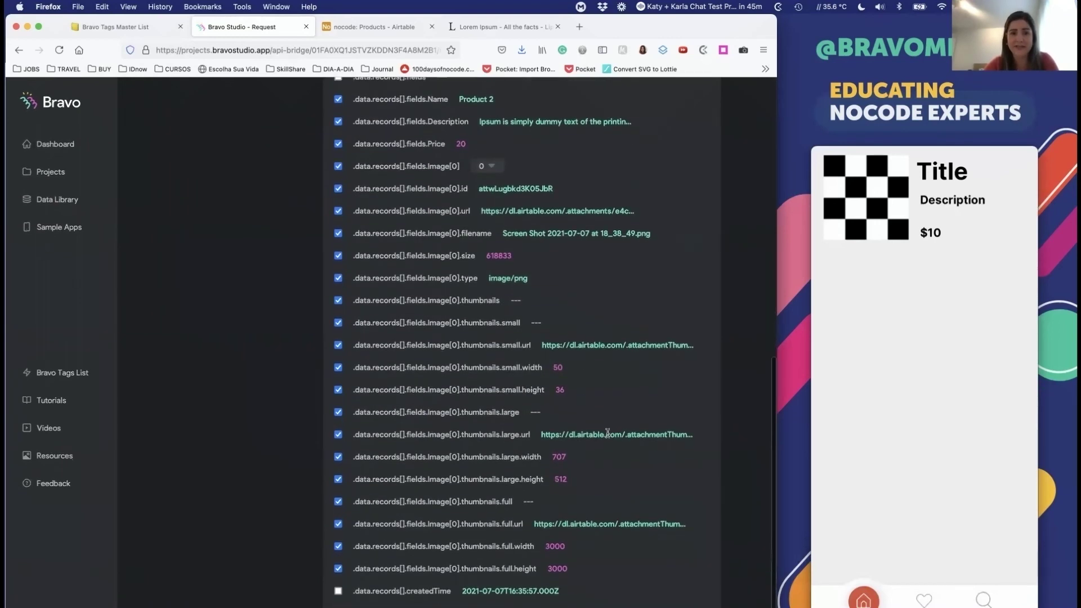
scroll(608, 433, "up", 6)
double_click(439, 285)
double_click(444, 307)
double_click(437, 327)
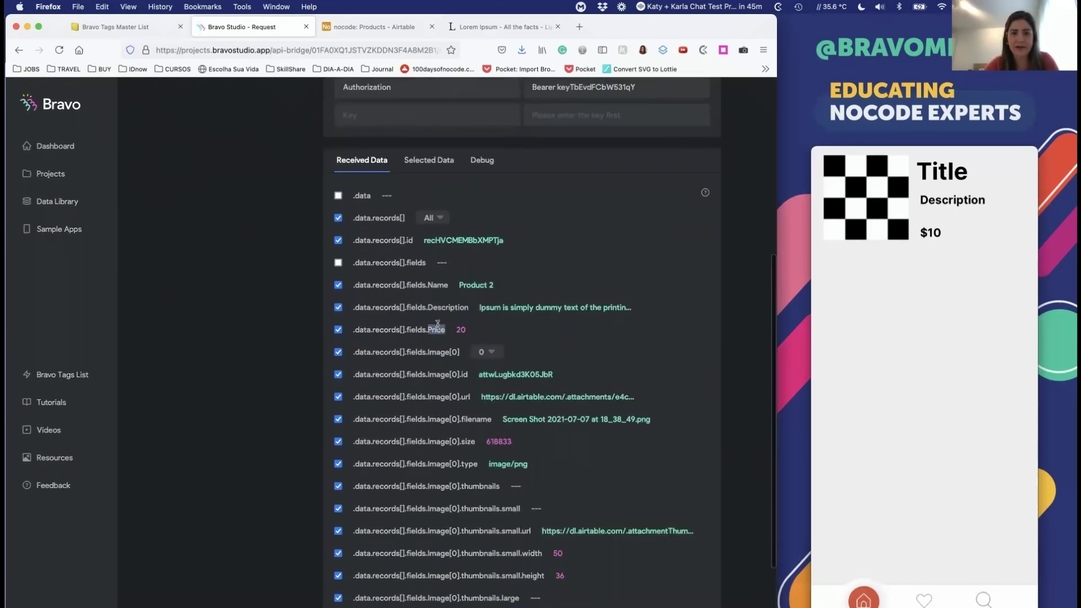
scroll(439, 292, "down", 2)
double_click(439, 276)
scroll(442, 274, "down", 4)
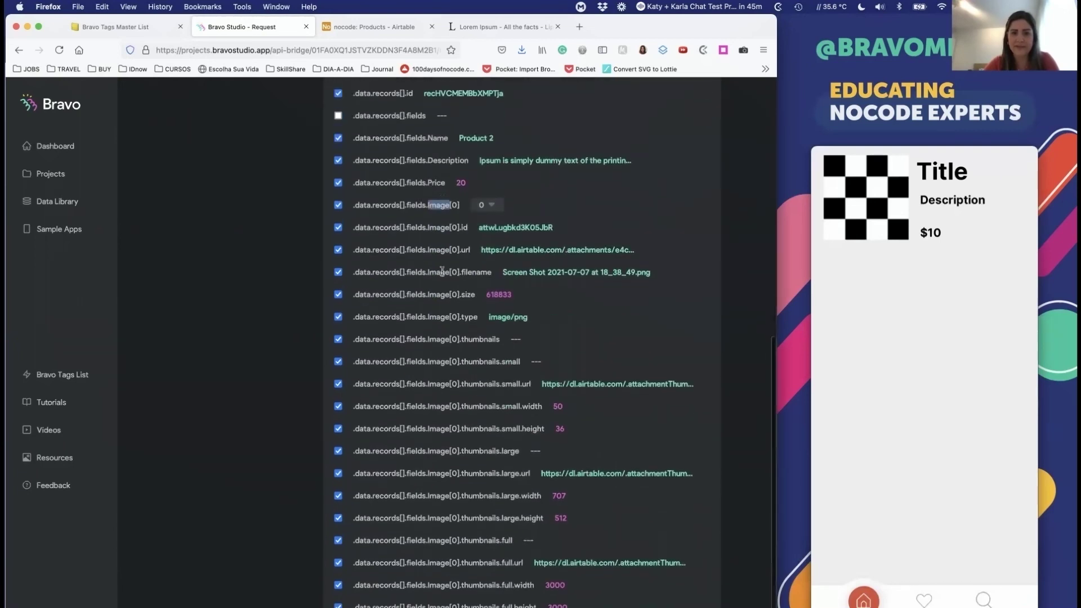
scroll(442, 275, "down", 1)
left_click(453, 355)
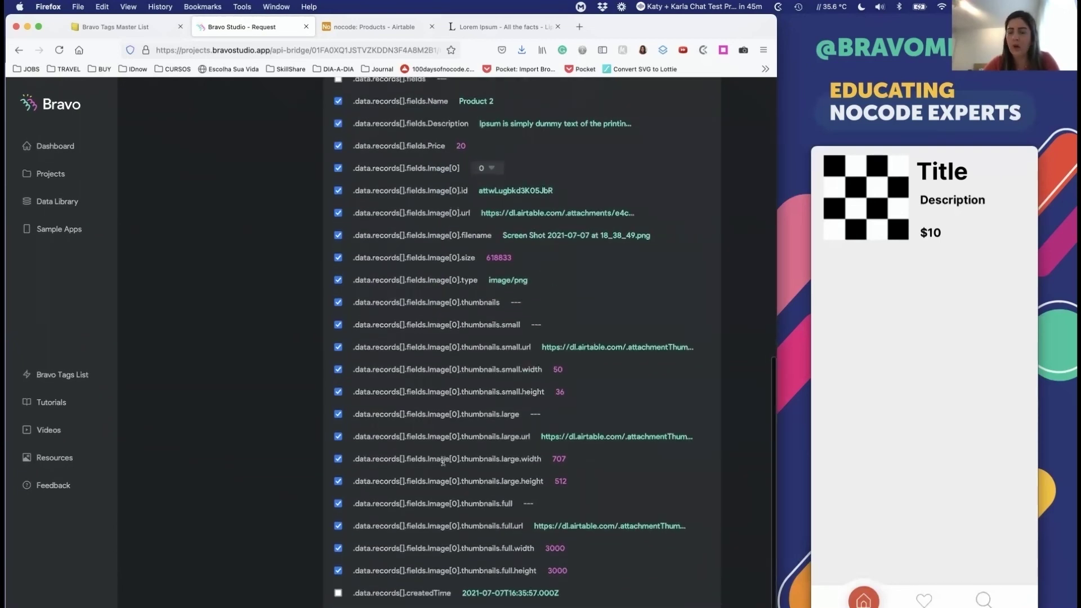
scroll(475, 323, "up", 10)
scroll(346, 605, "down", 10)
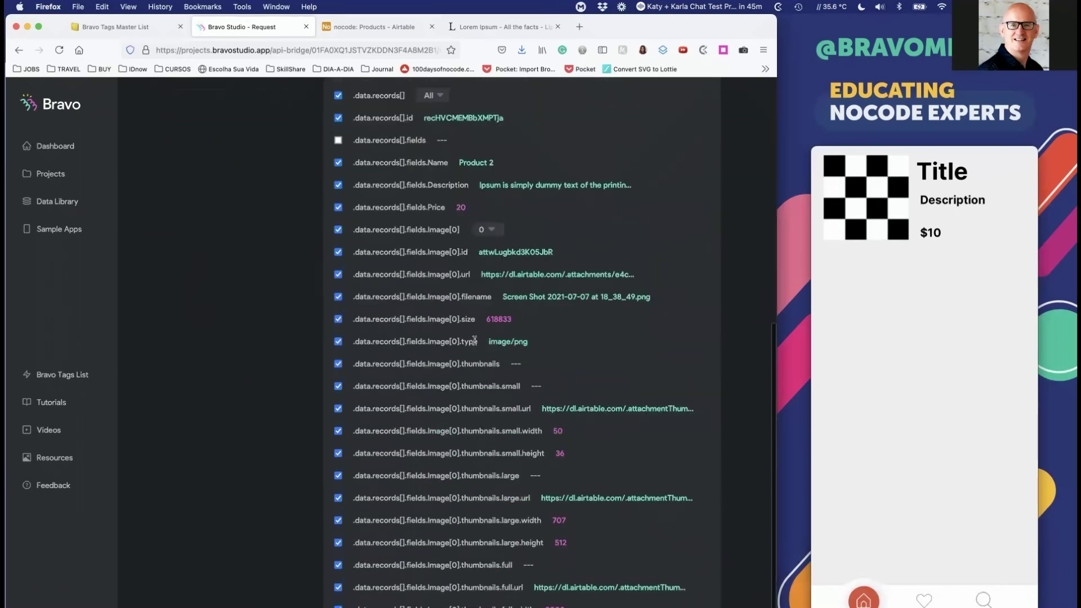
Step: Exclude the full, small and large-width thumbnail fields, the thumbnails group and the original image URL
left_click(338, 570)
left_click(338, 525)
left_click(338, 548)
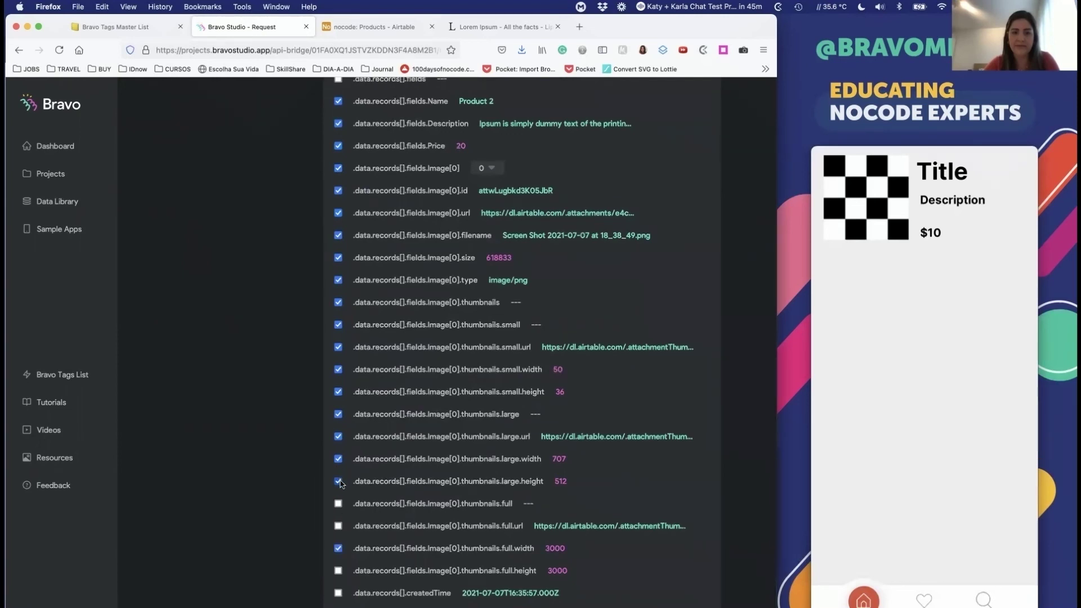
left_click(338, 459)
left_click(338, 324)
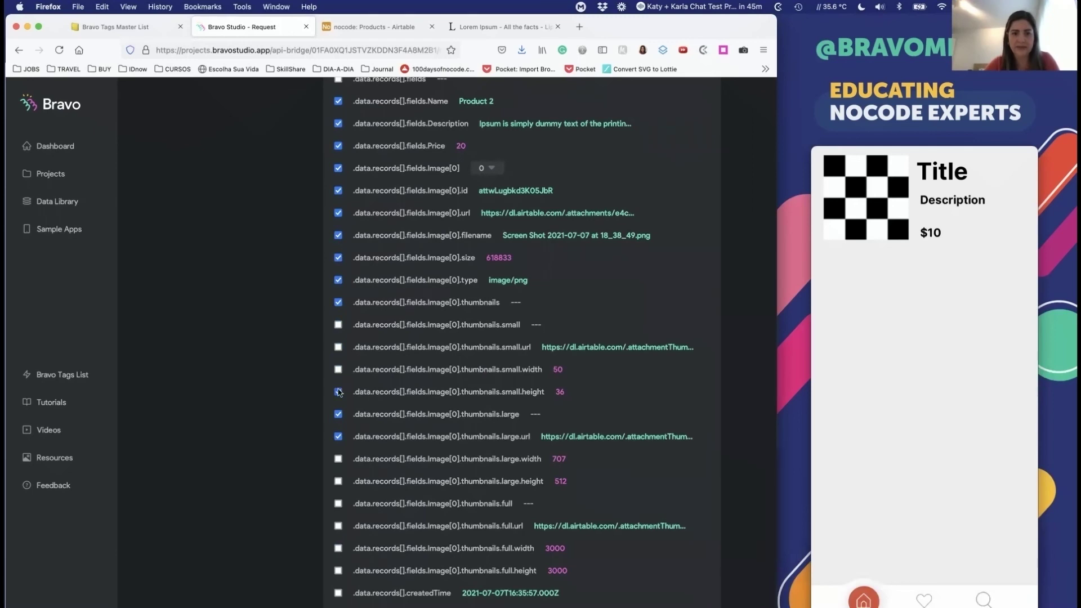
left_click(338, 415)
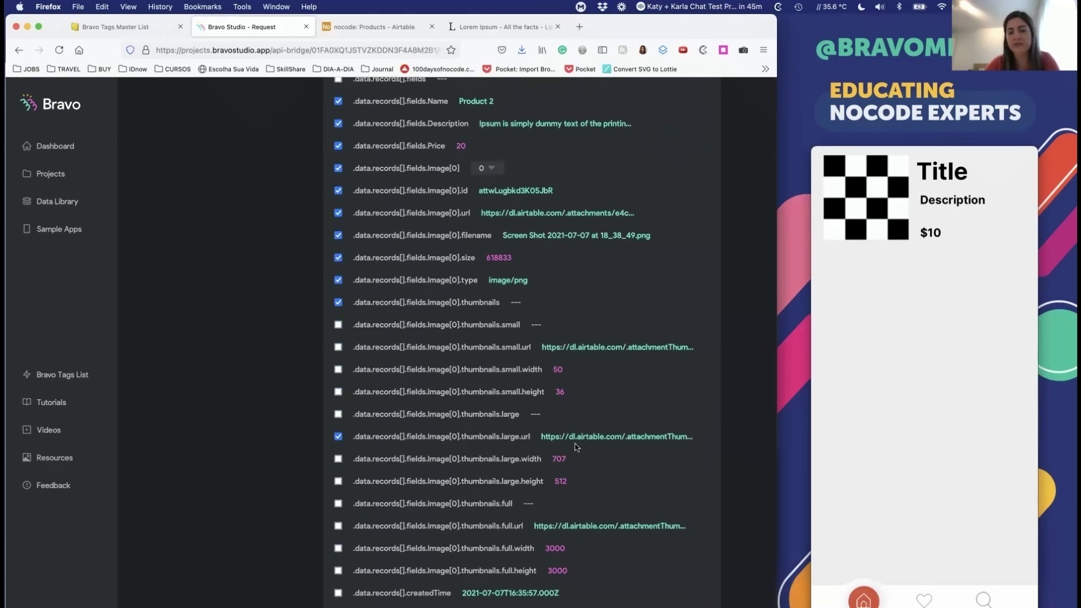
triple_click(562, 437)
scroll(603, 402, "up", 1)
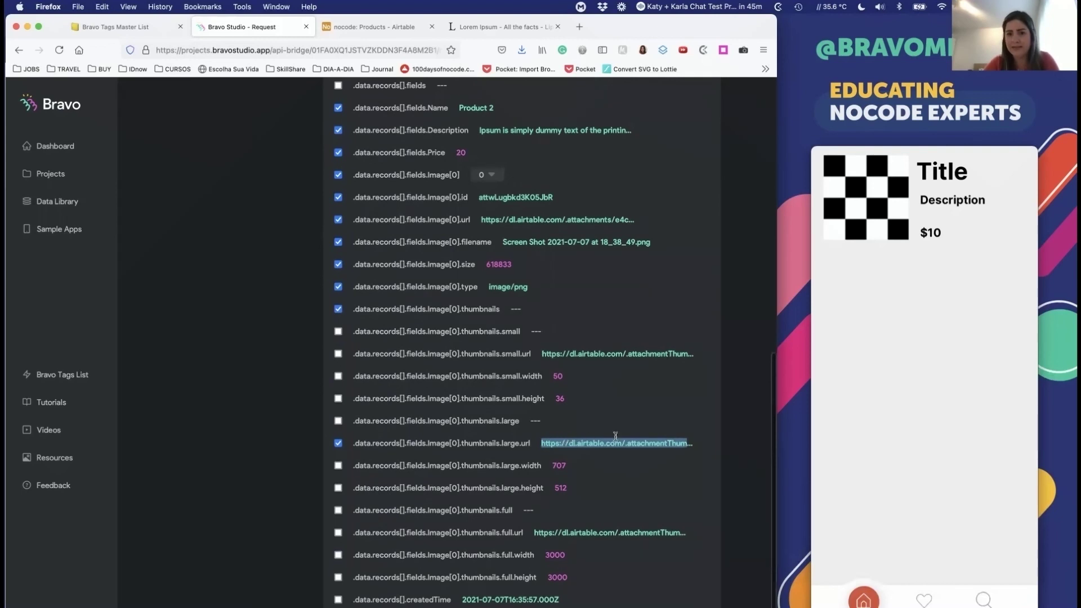
left_click(608, 401)
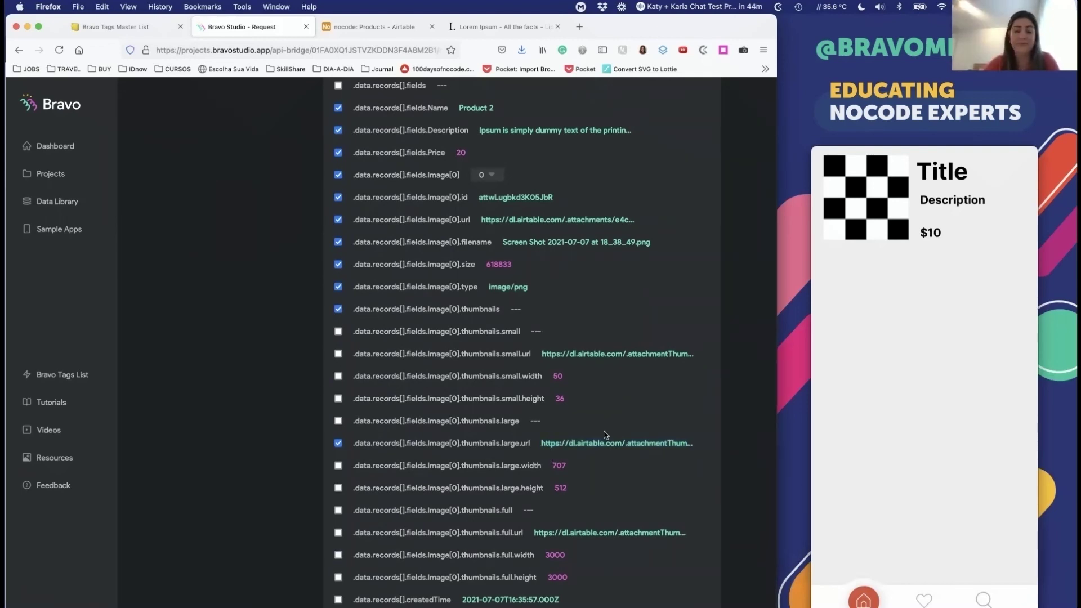
scroll(601, 434, "up", 3)
left_click(337, 405)
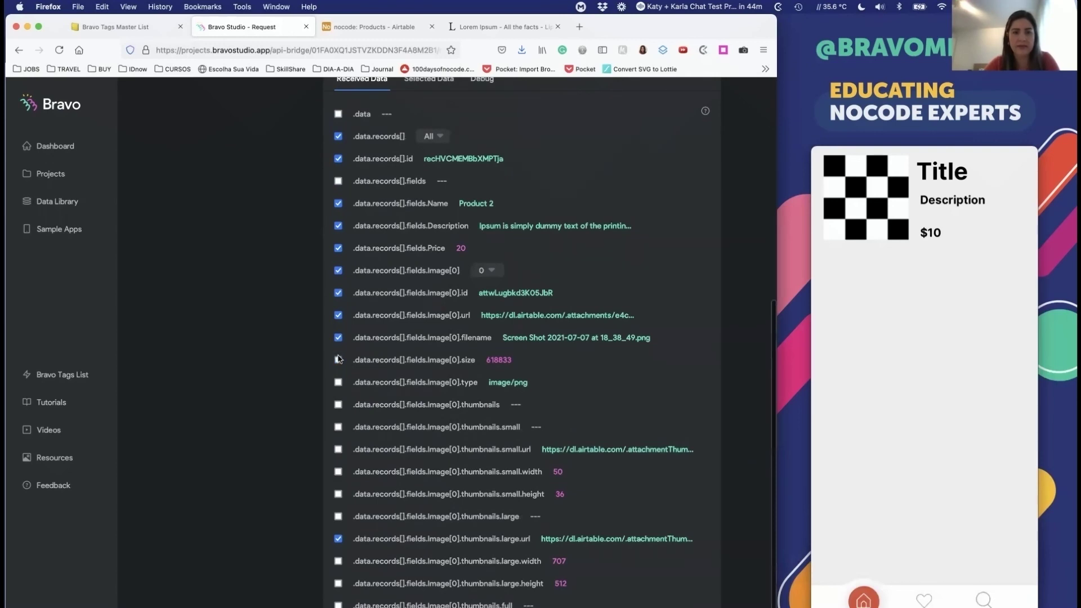
left_click(337, 316)
Step: Keep sampling all records and view the kept fields in Selected Data
scroll(349, 287, "up", 2)
scroll(406, 560, "down", 5)
scroll(551, 440, "up", 7)
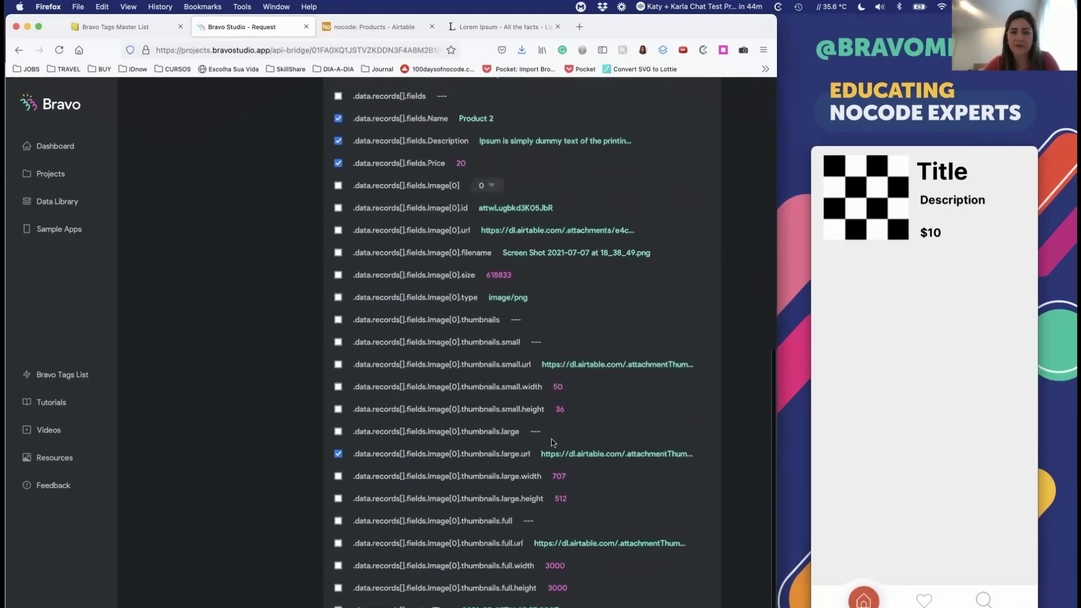
scroll(552, 442, "down", 5)
scroll(551, 442, "up", 4)
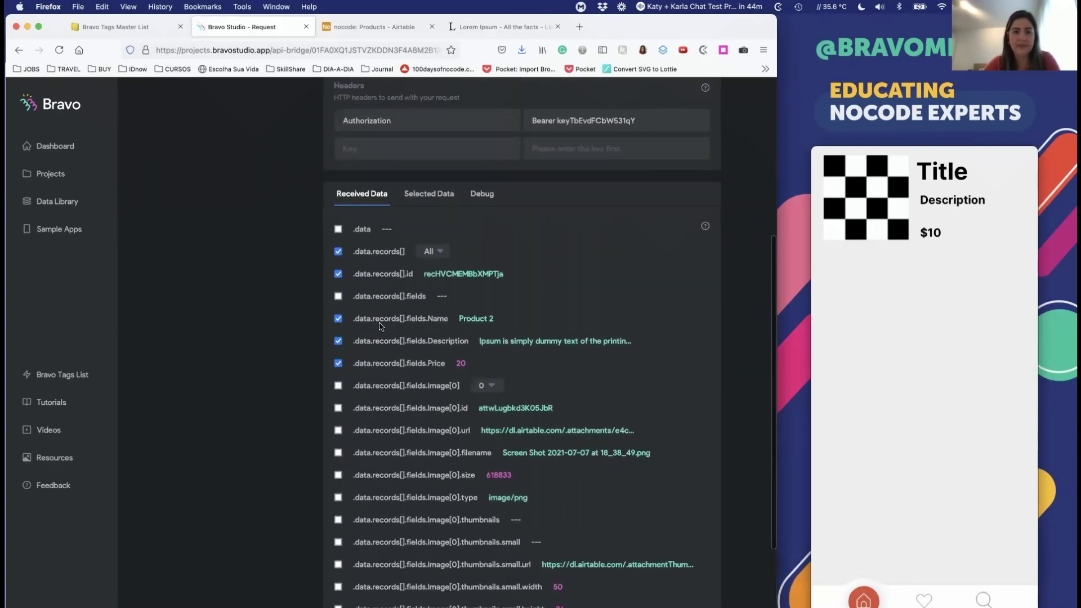
left_click(440, 251)
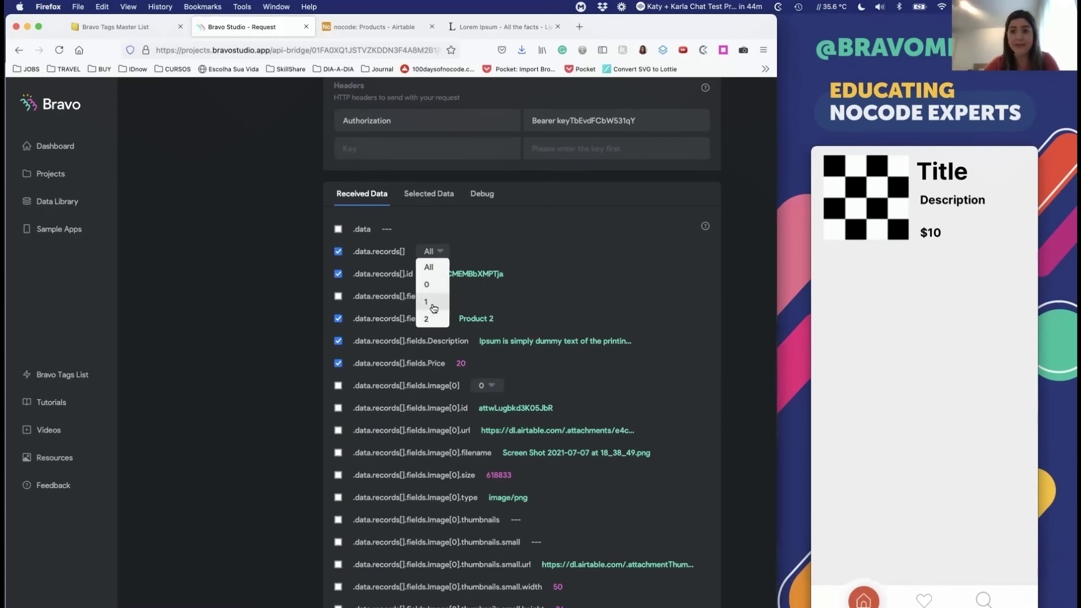
left_click(567, 235)
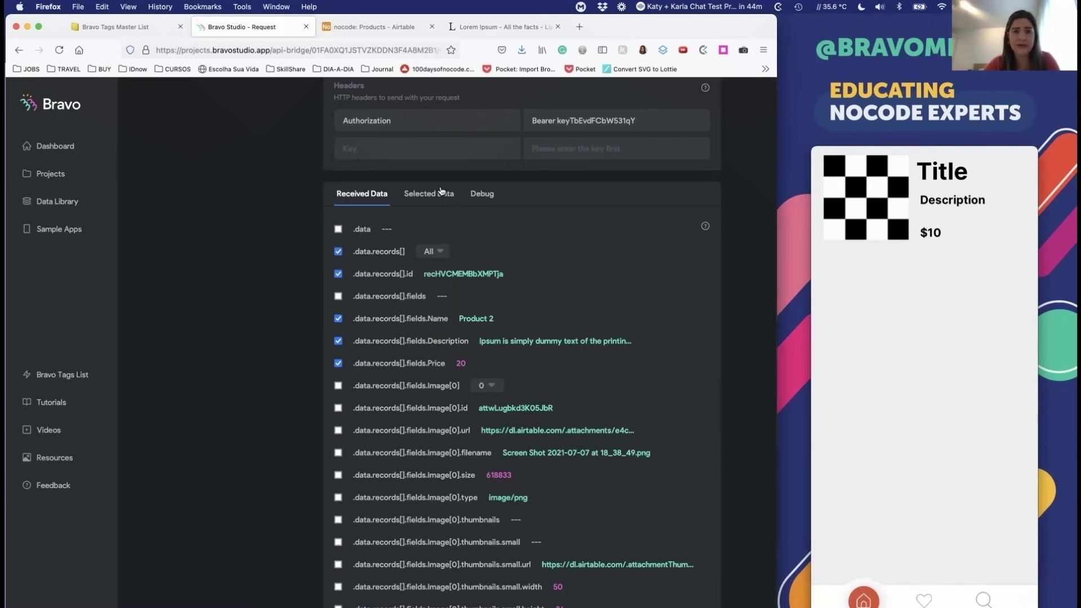
scroll(442, 195, "up", 1)
left_click(431, 234)
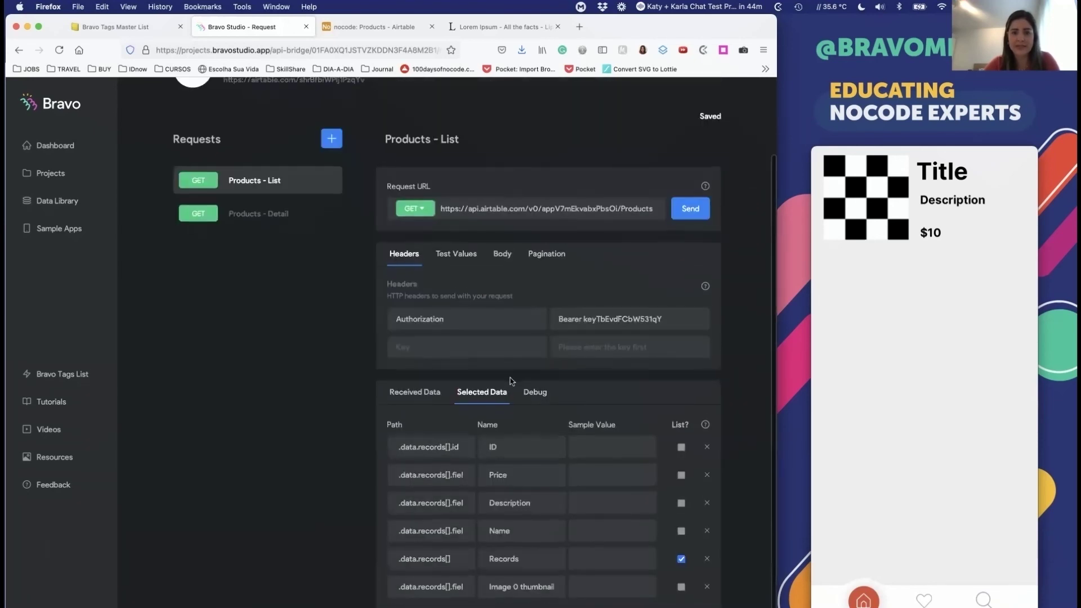
Step: Rename the 'Image 0 thumbnail' field to Image, then return to the Bravo dashboard
left_click(517, 443)
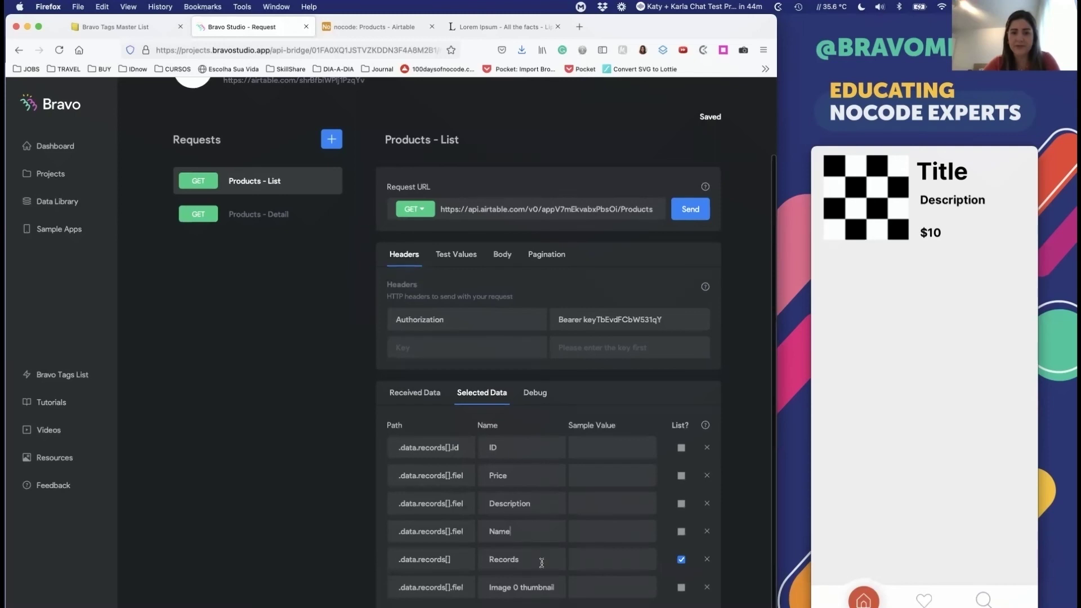
triple_click(510, 586)
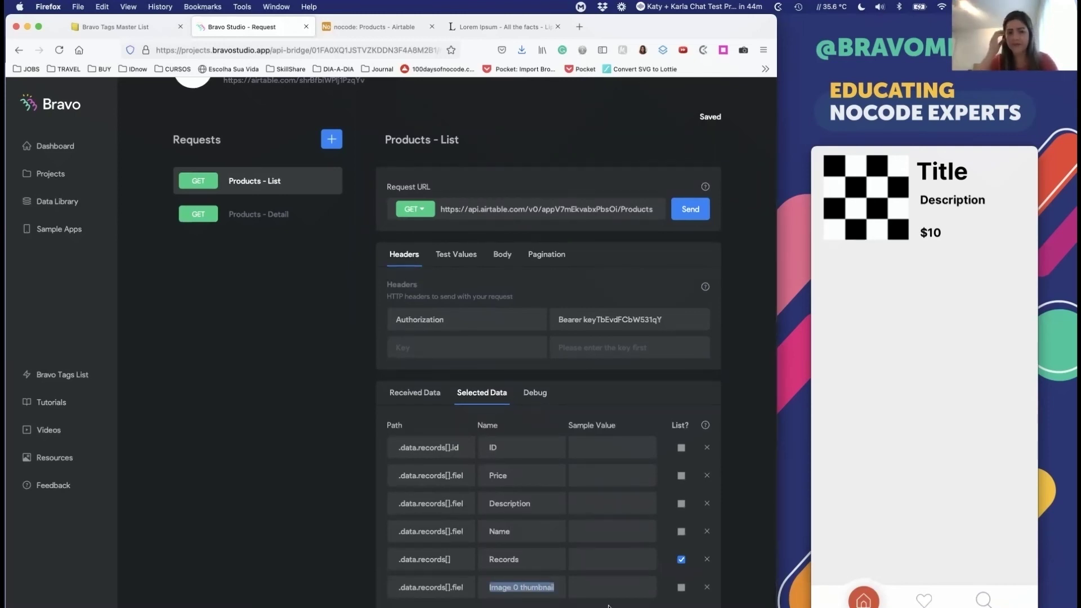
type("Image")
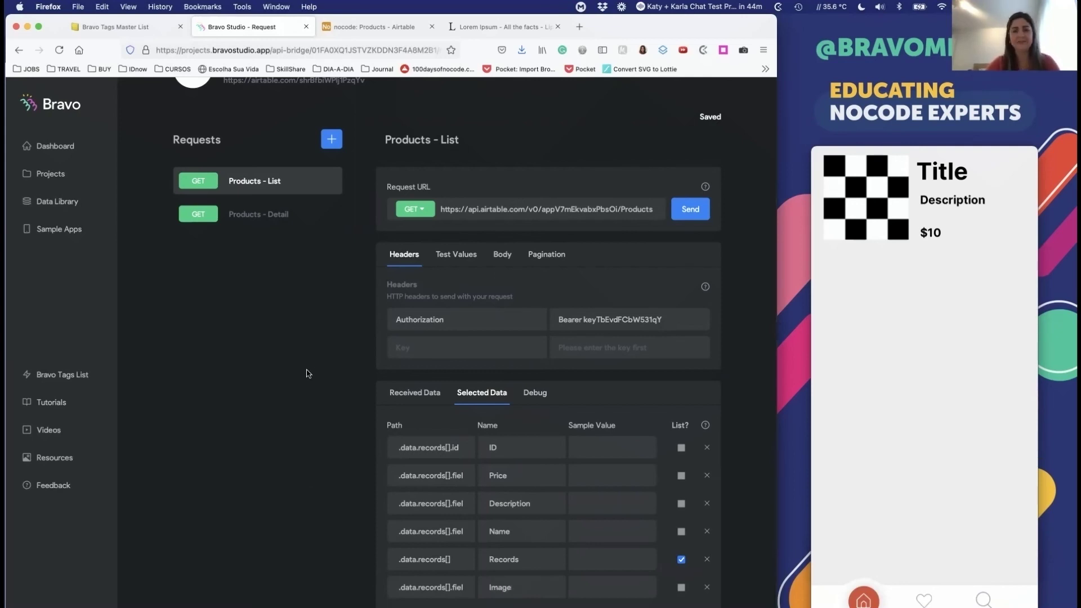
scroll(177, 208, "up", 3)
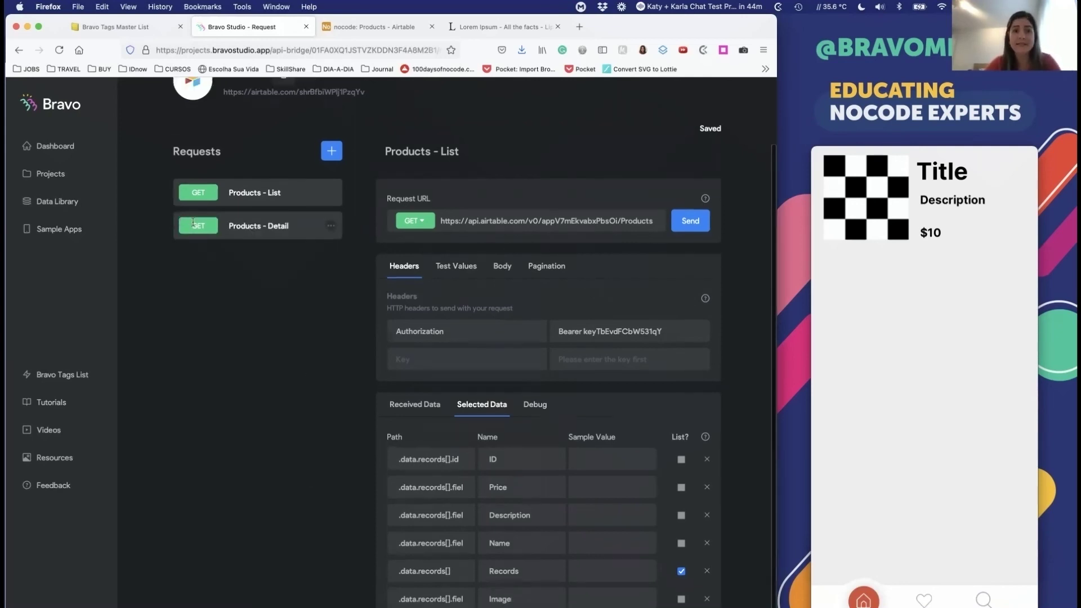
scroll(204, 416, "down", 3)
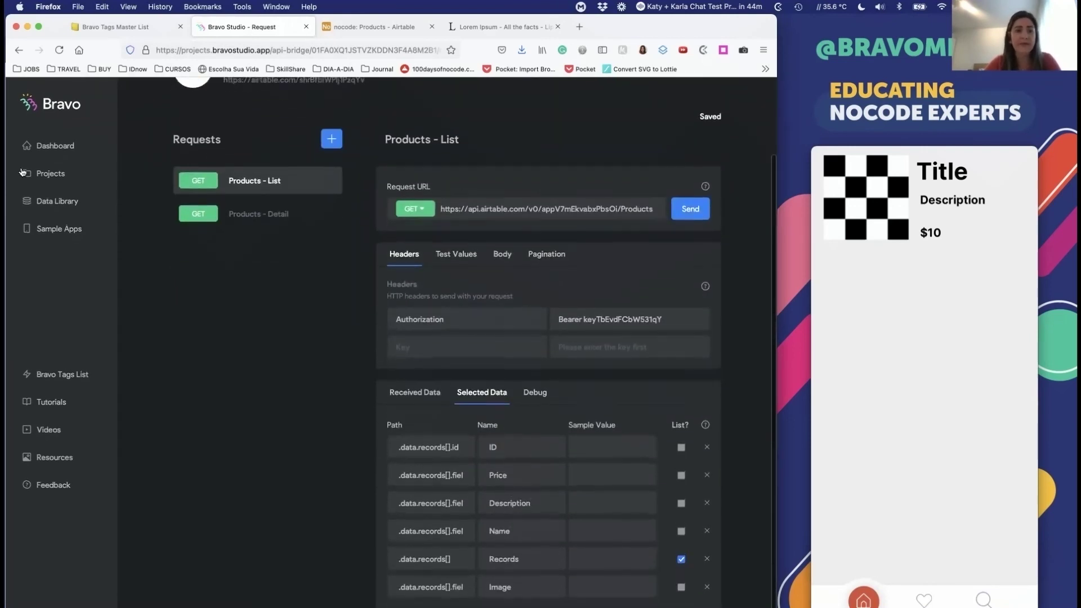
left_click(50, 144)
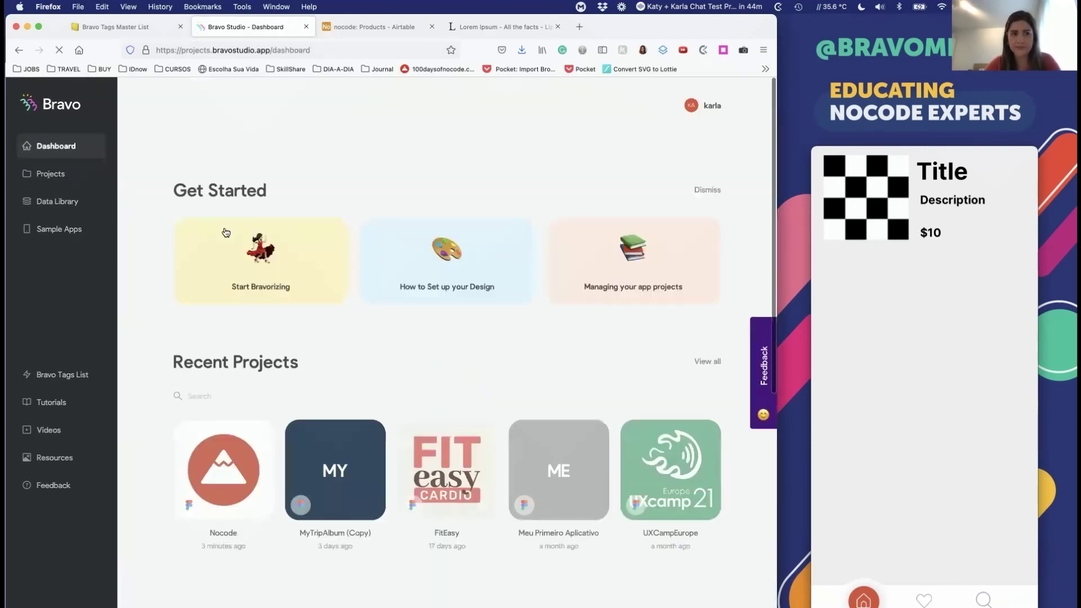
Step: Bind the Nocode app's Home screen to collection nocode, request Products - List
left_click(58, 175)
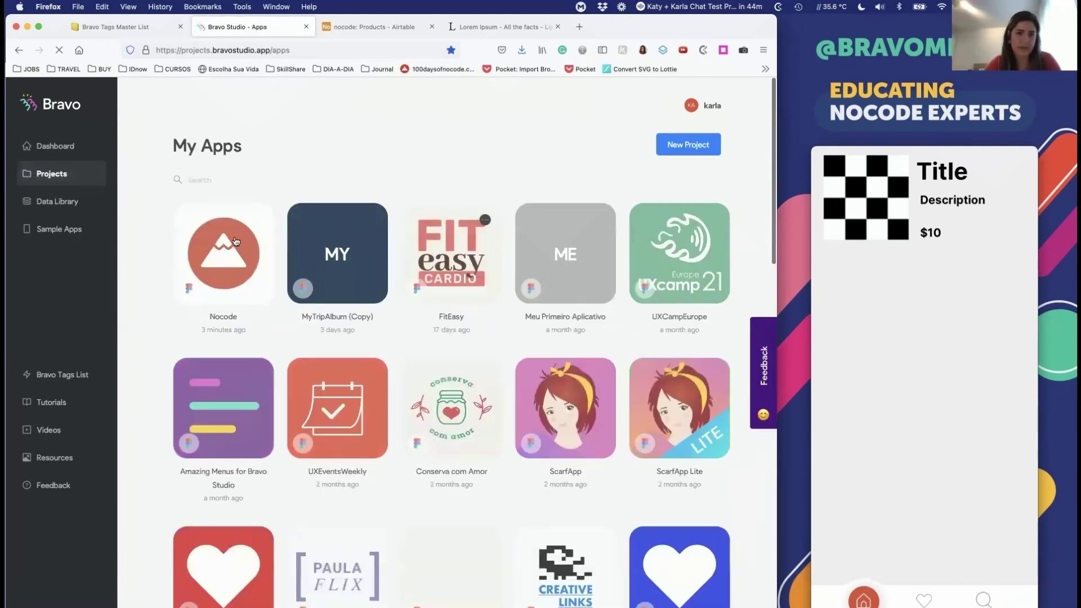
left_click(237, 242)
scroll(307, 358, "down", 3)
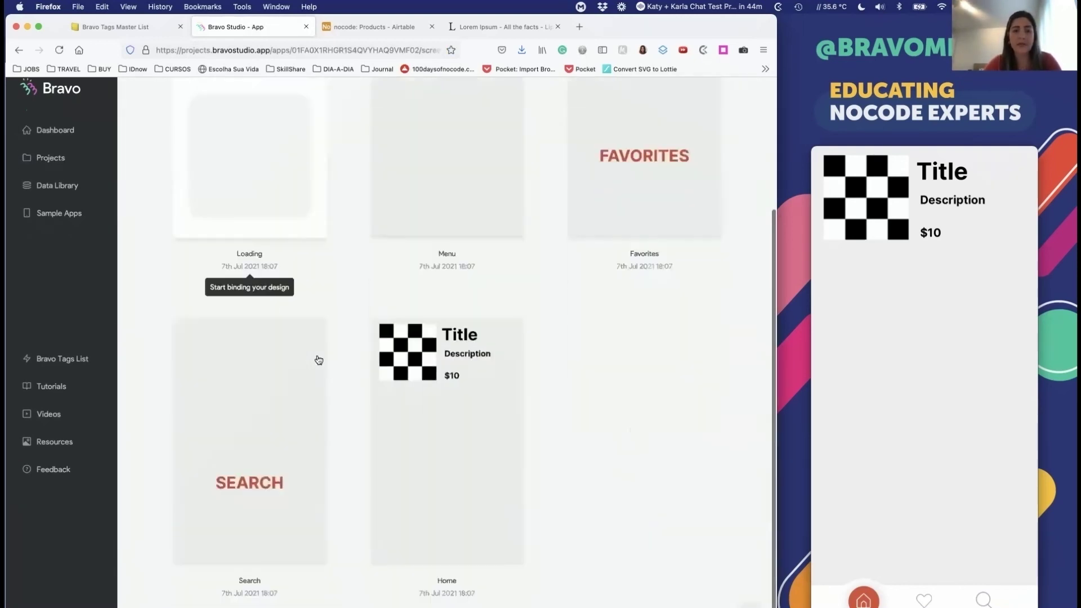
left_click(480, 405)
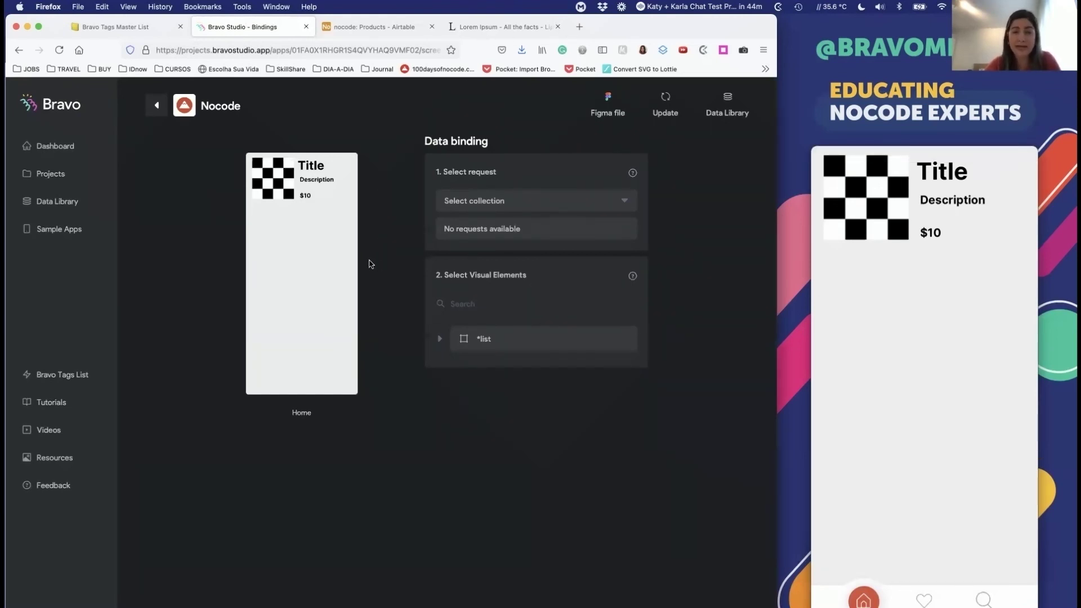
left_click(507, 205)
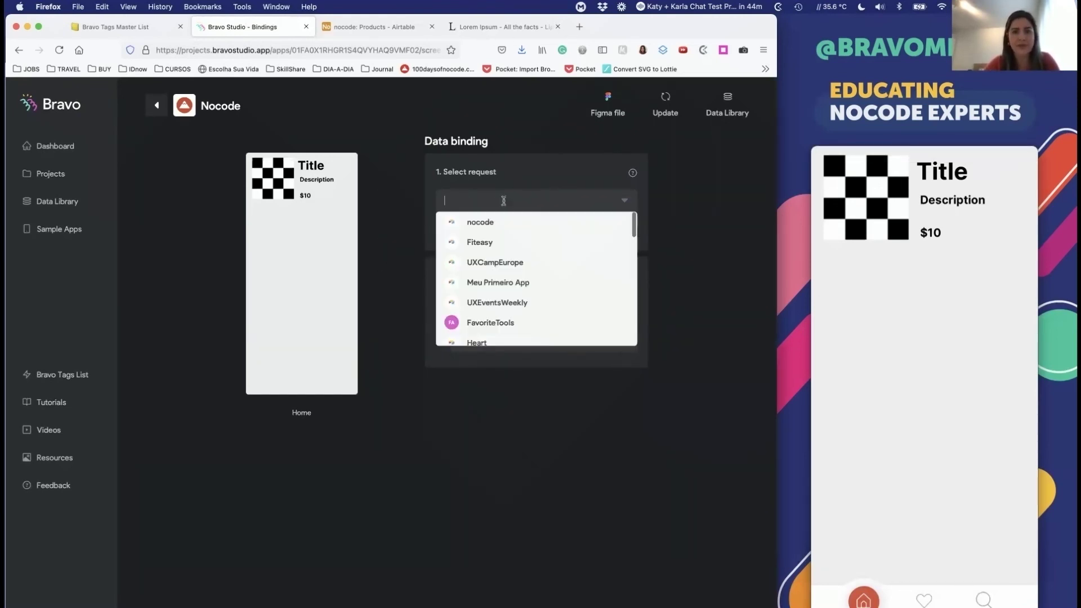
left_click(473, 223)
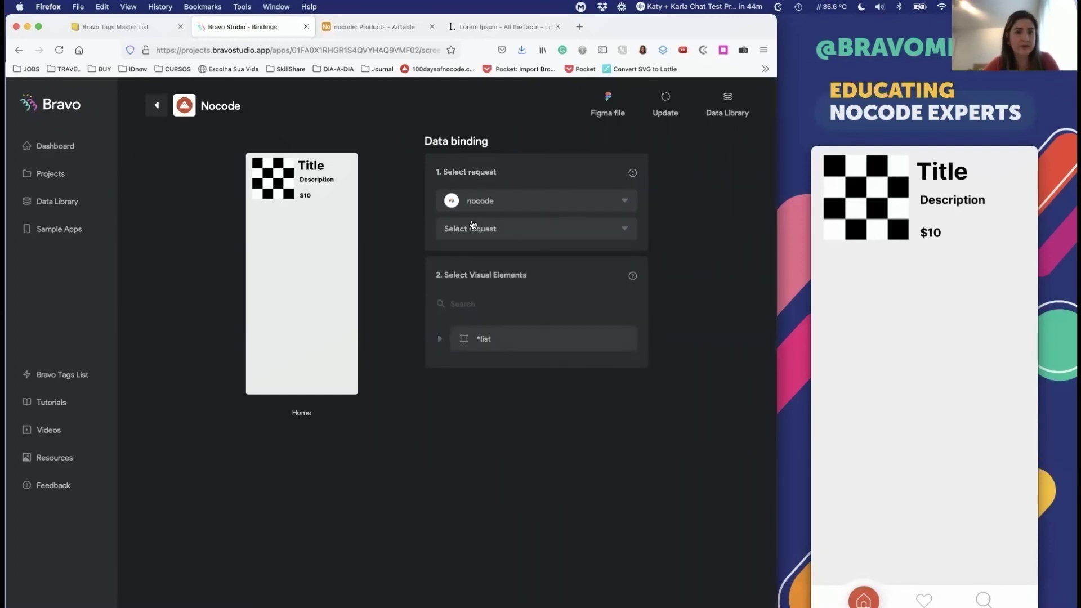
left_click(473, 227)
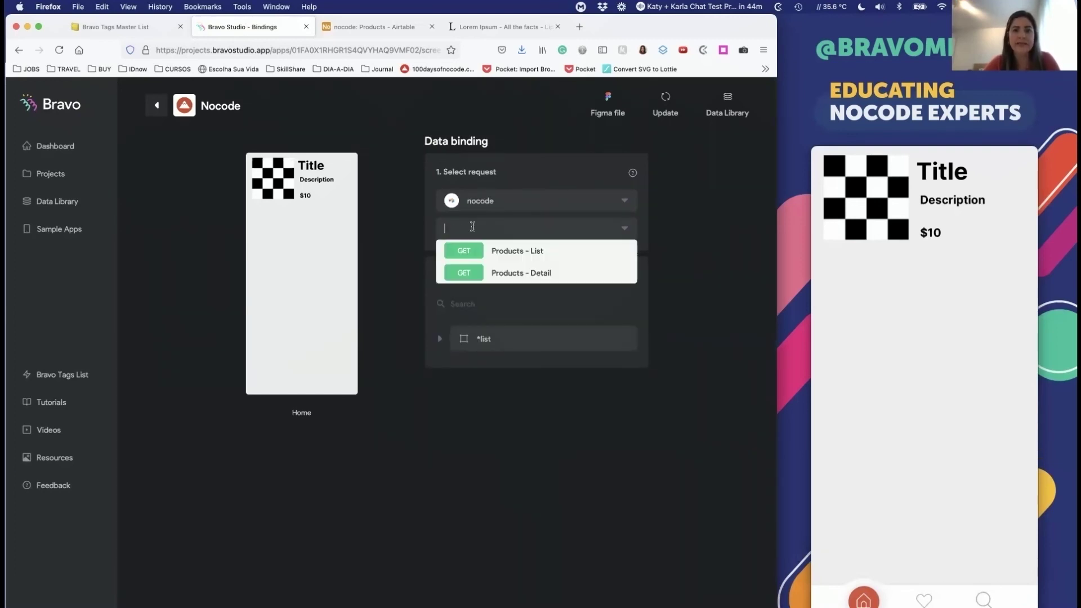
left_click(501, 253)
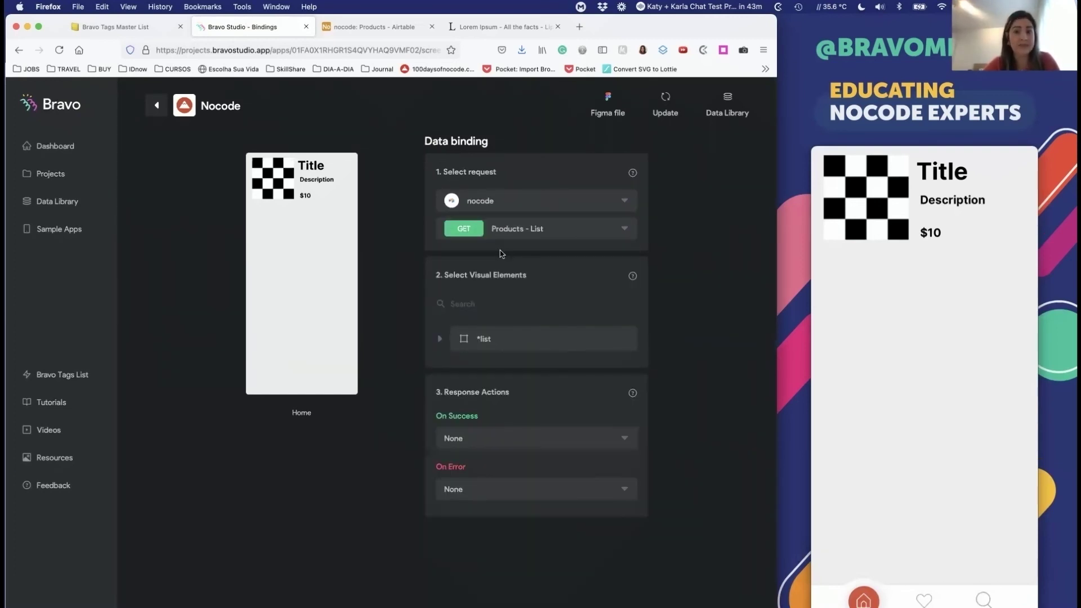
Step: Bind the *list container's content to Records
left_click(480, 340)
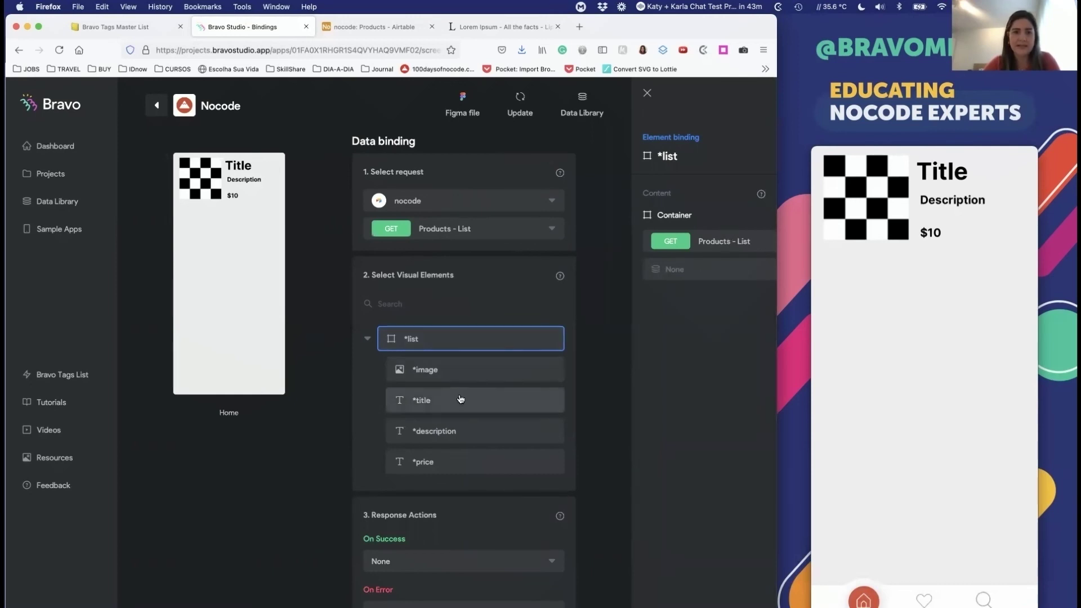
scroll(470, 382, "down", 1)
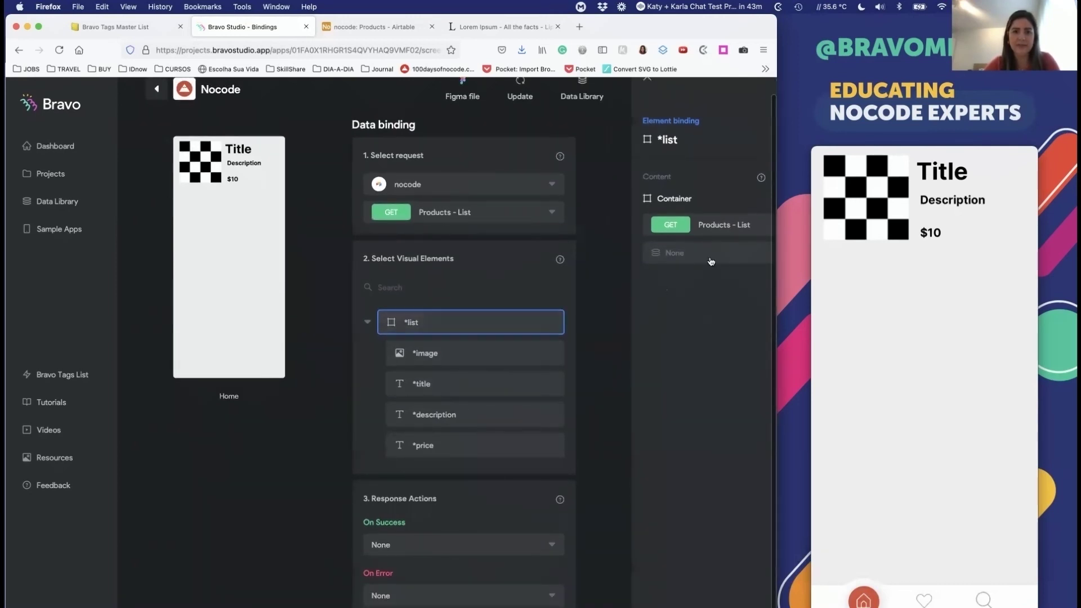
left_click(683, 261)
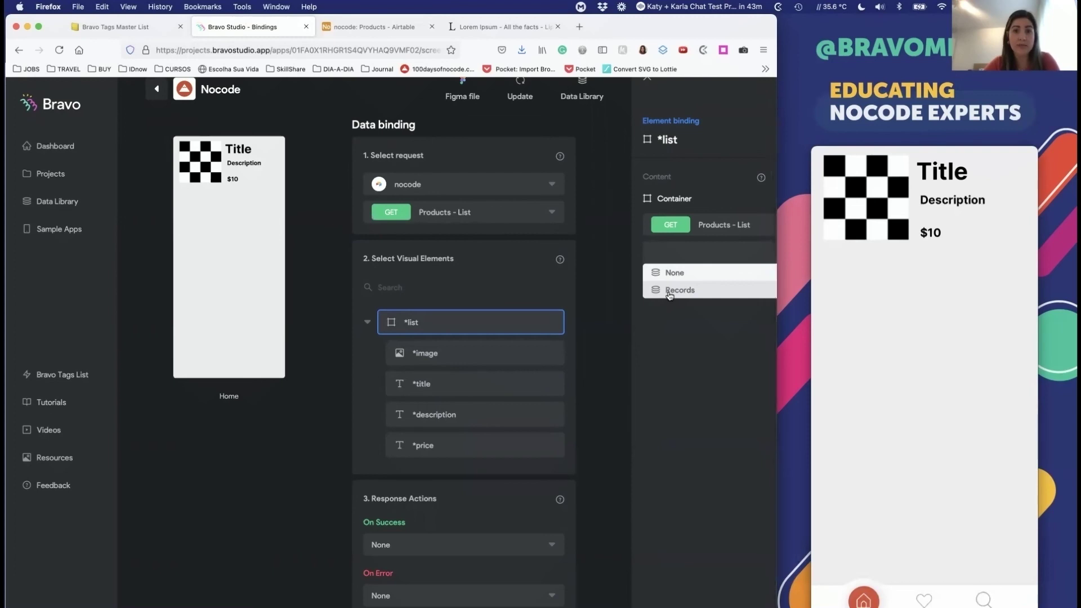
left_click(670, 292)
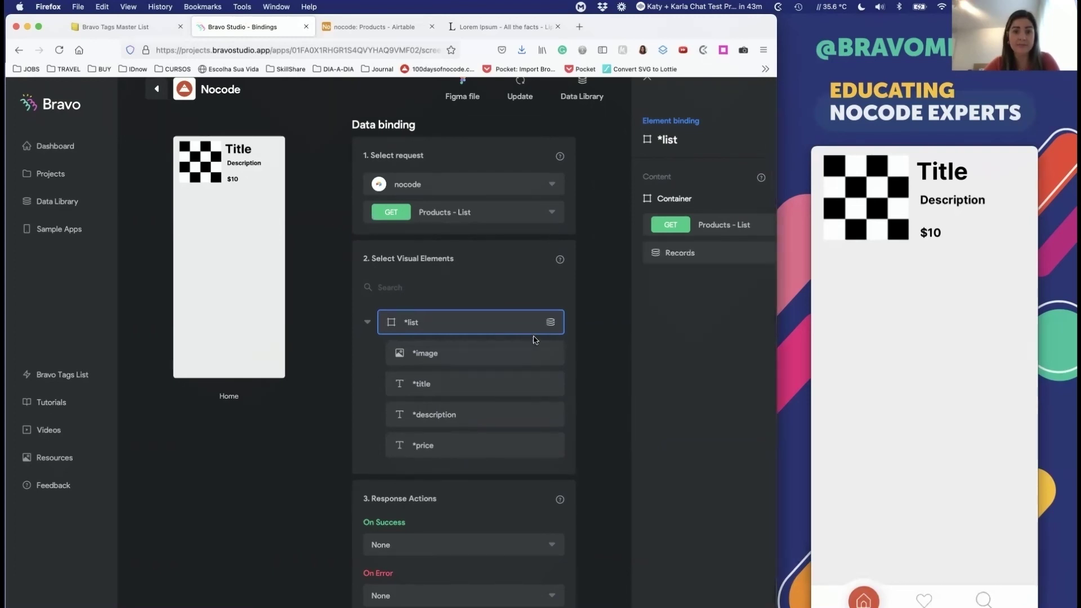
Step: Bind *image, *title, *description and *price to the Image, Name, Description and Price fields
left_click(529, 353)
left_click(683, 253)
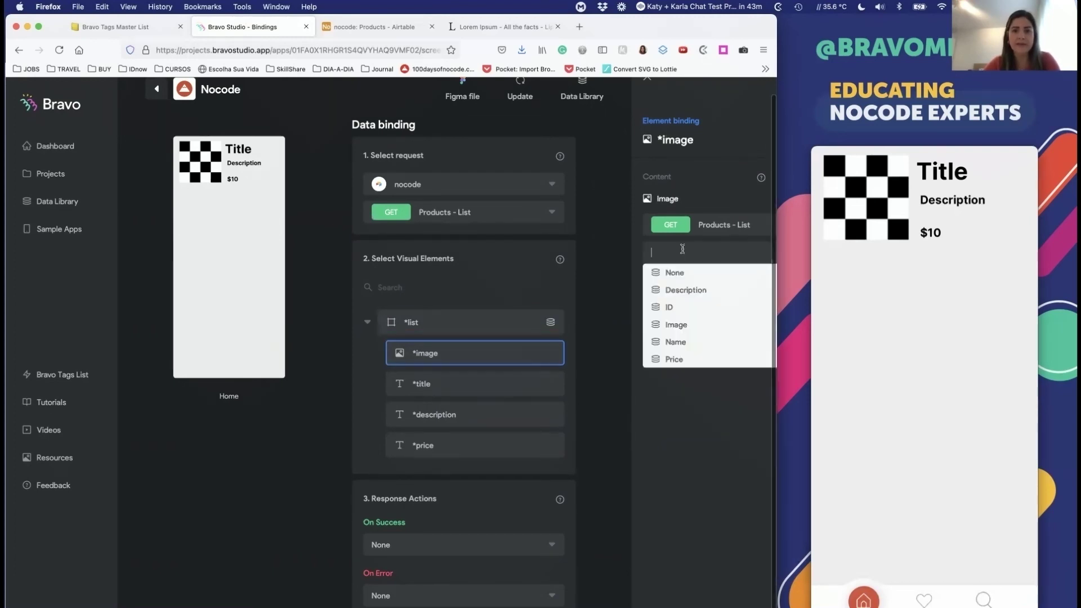
left_click(674, 324)
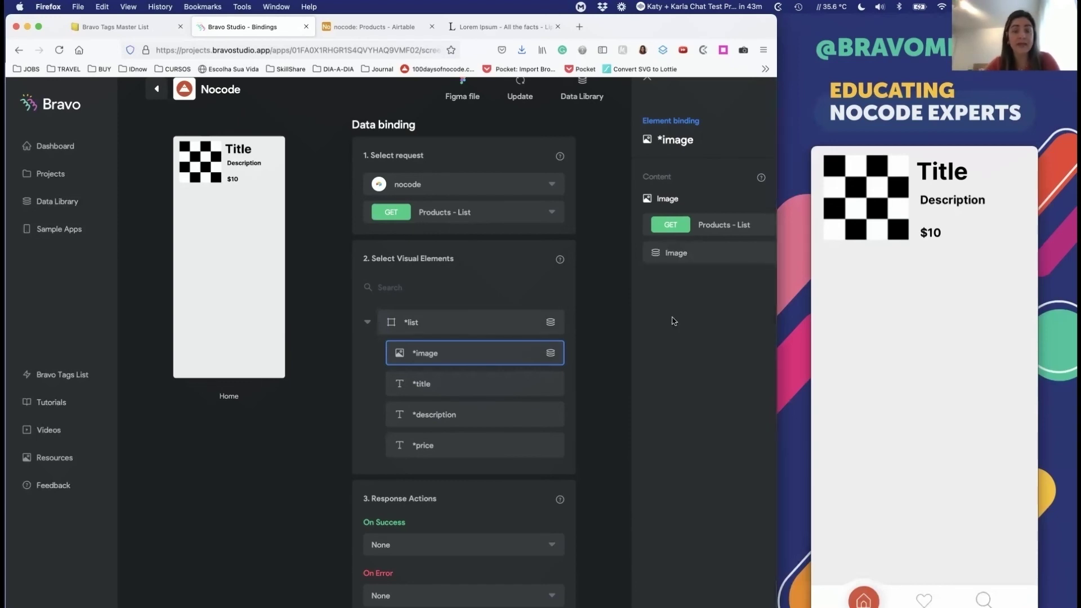
left_click(545, 383)
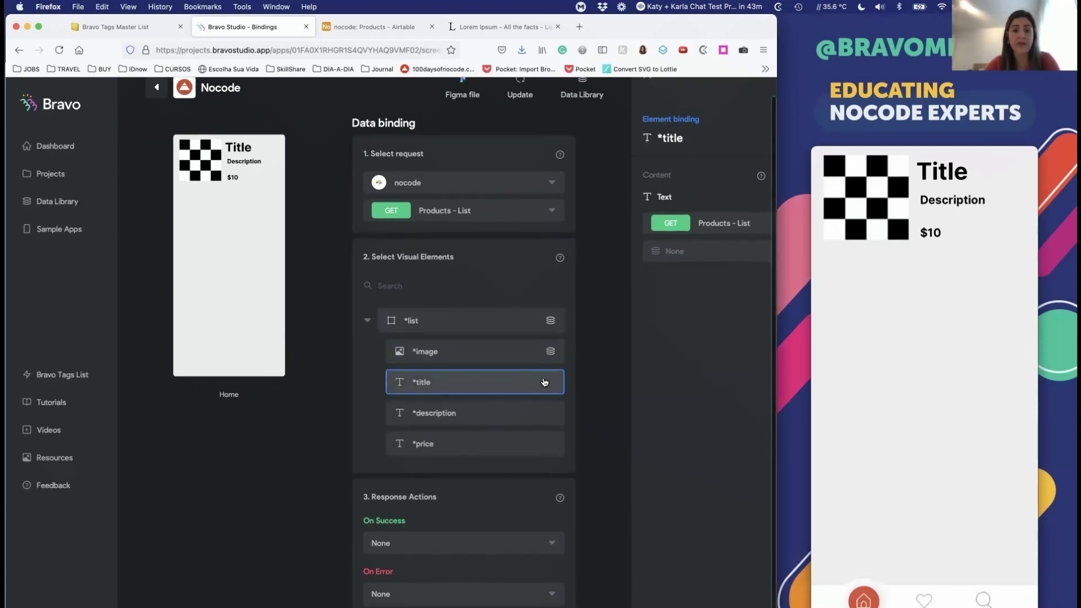
left_click(691, 256)
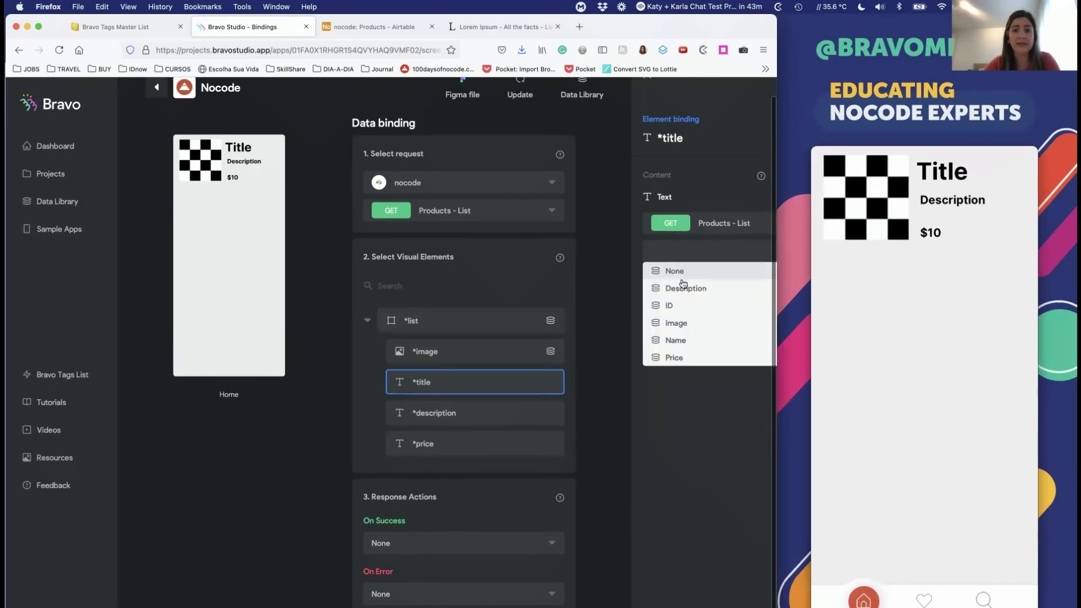
left_click(681, 340)
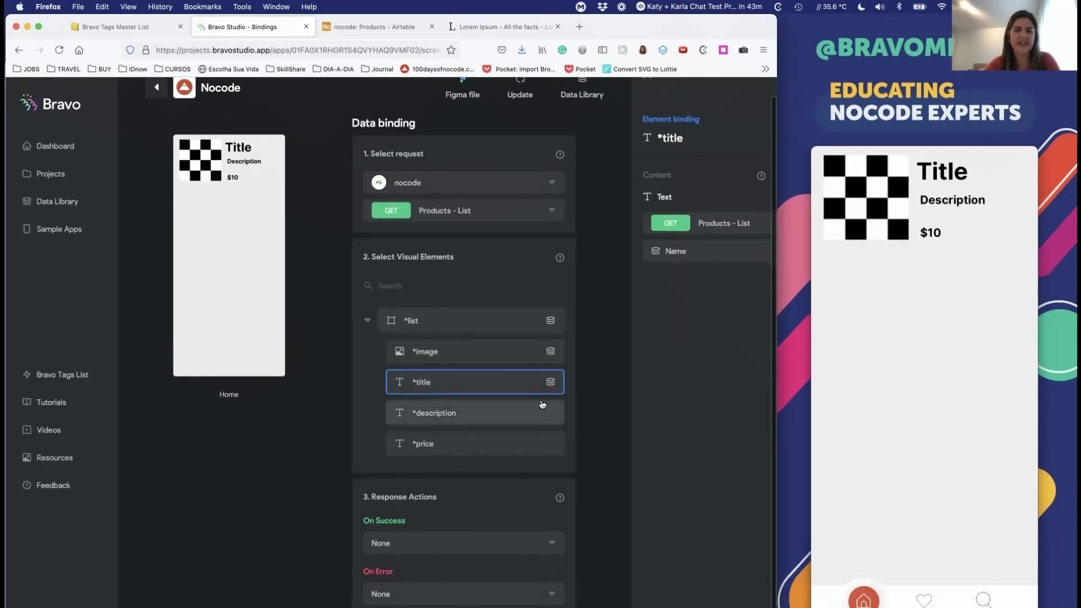
left_click(486, 412)
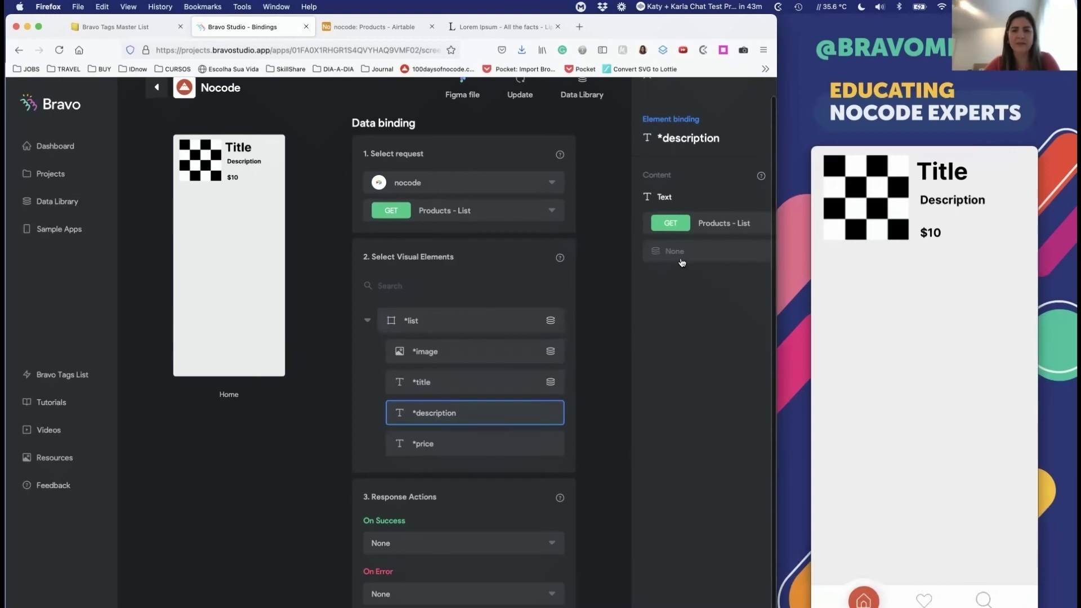
left_click(682, 257)
left_click(683, 288)
left_click(508, 440)
left_click(688, 252)
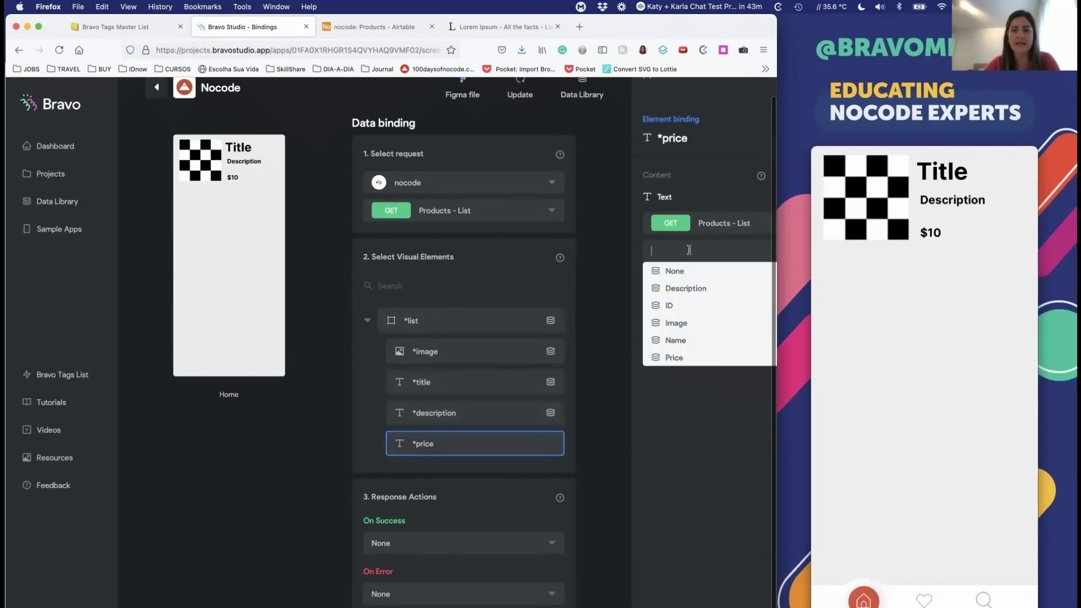
left_click(676, 356)
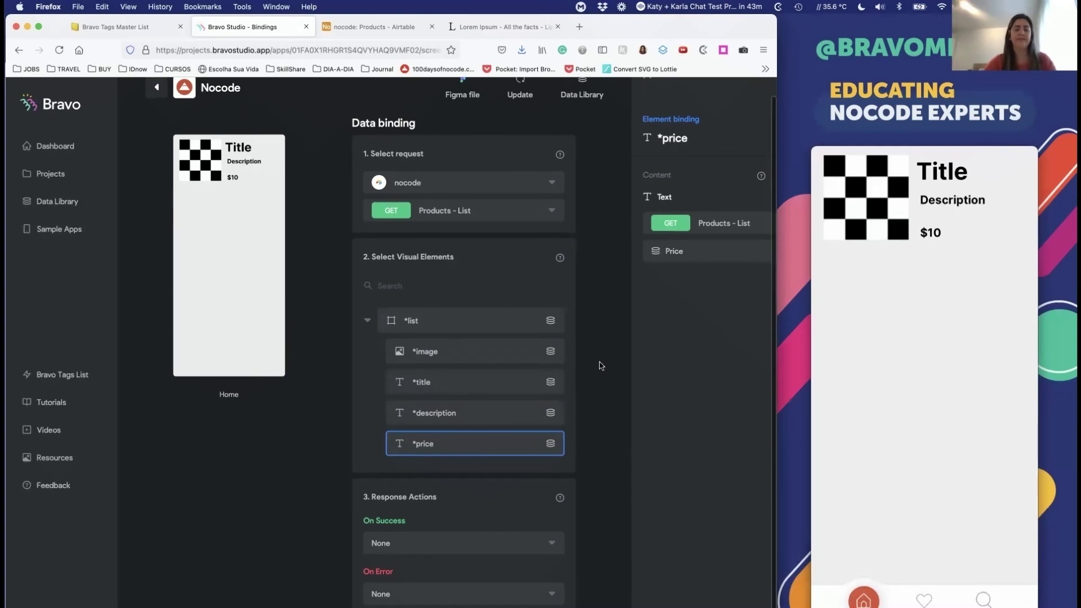
Step: Close the binding details and return to the Nocode app's screens list
scroll(193, 126, "up", 1)
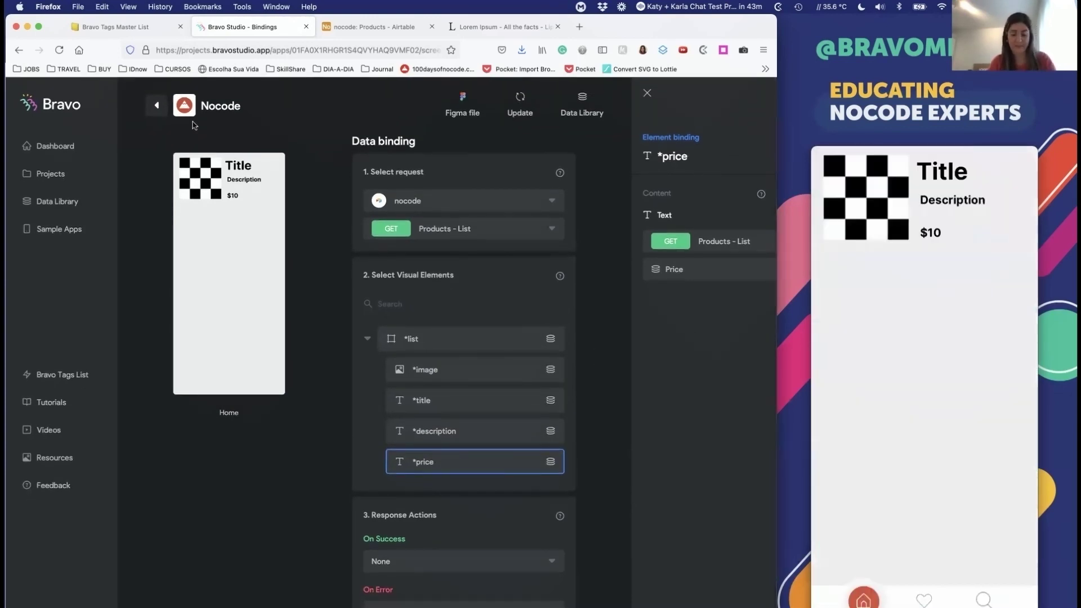
left_click(515, 104)
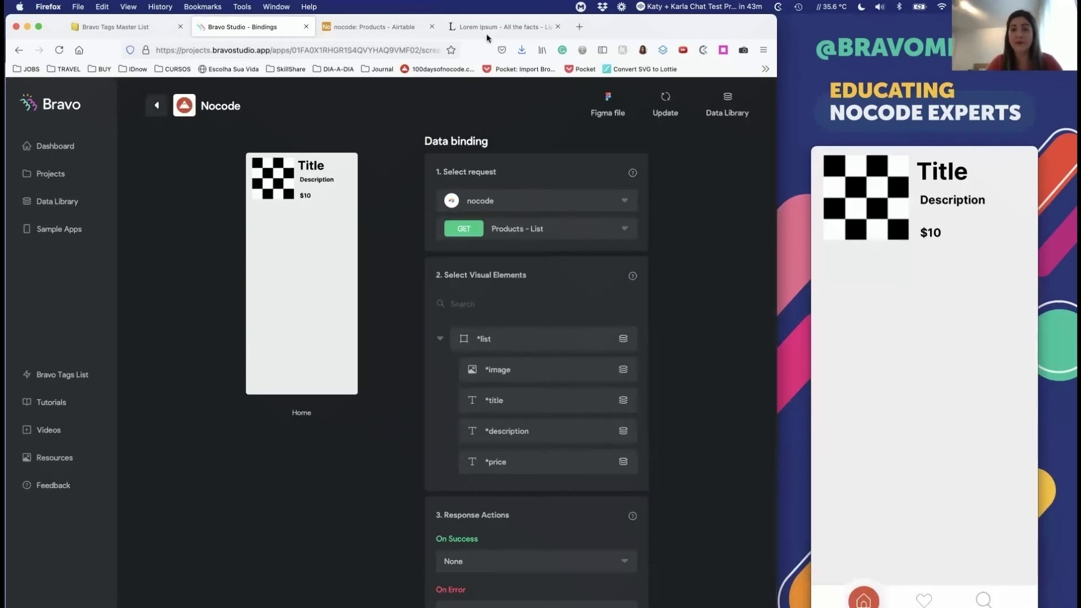
left_click(148, 107)
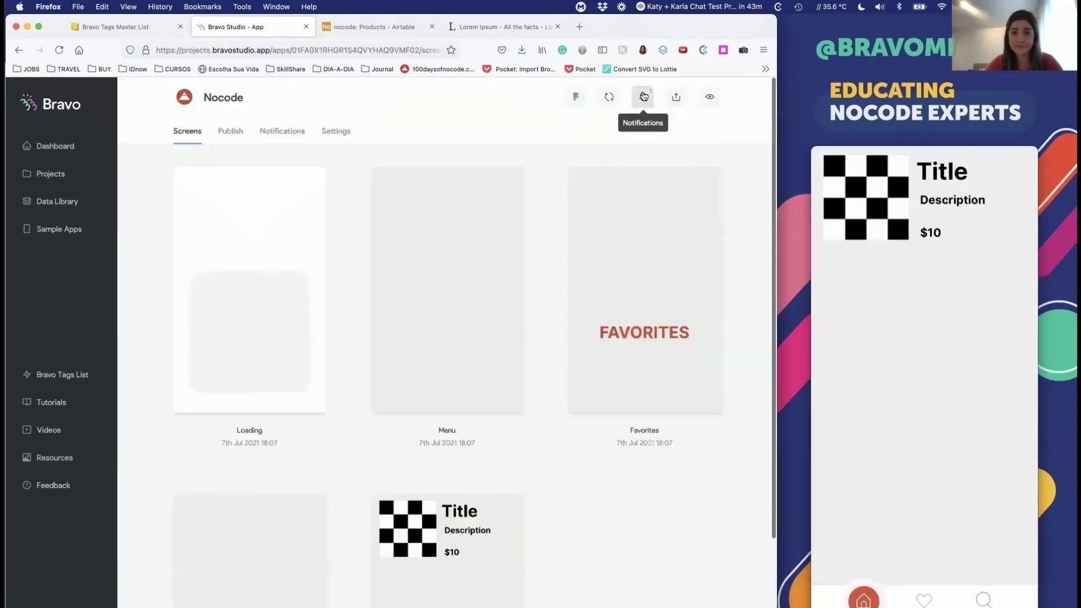
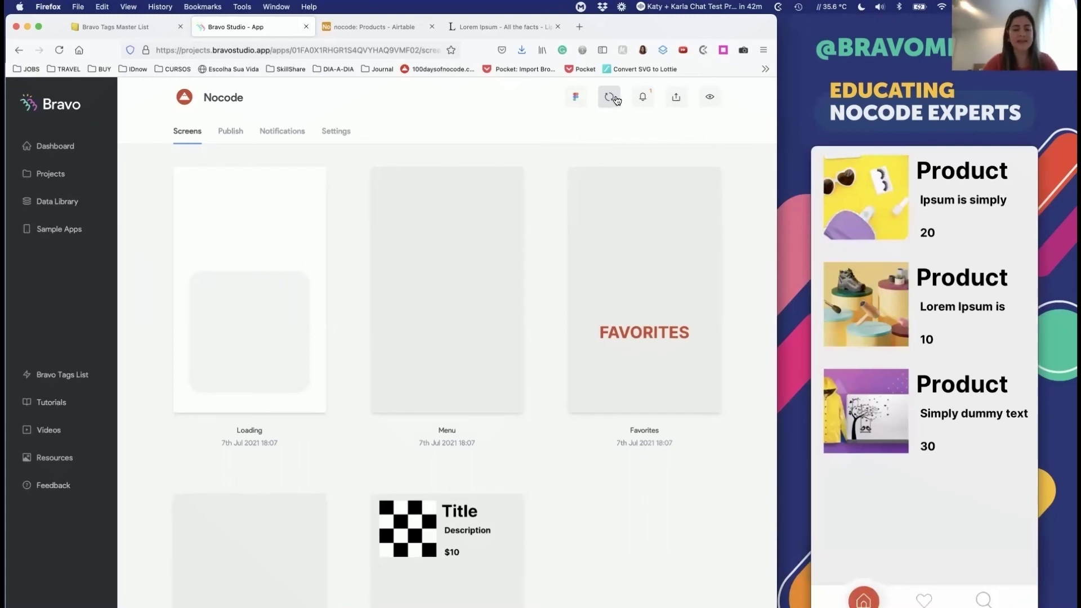
Step: Switch from Bravo Studio in the browser to the Figma Home screen design
key("super+Tab")
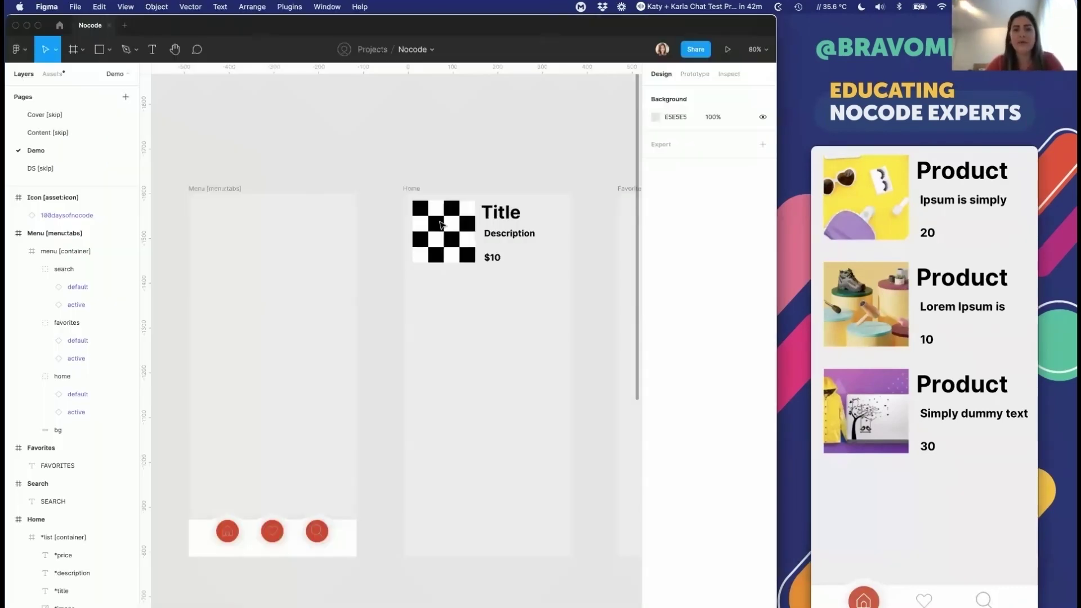
left_click(440, 225)
Step: Round the product image corners to 10 and set the Title font size to 30
left_click(441, 225)
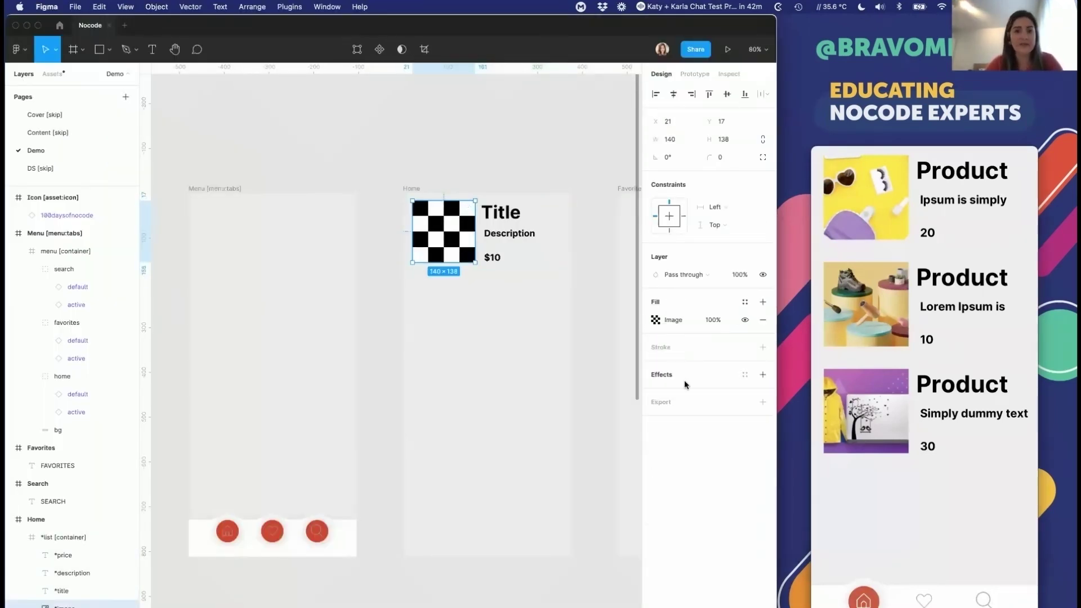
left_click(724, 157)
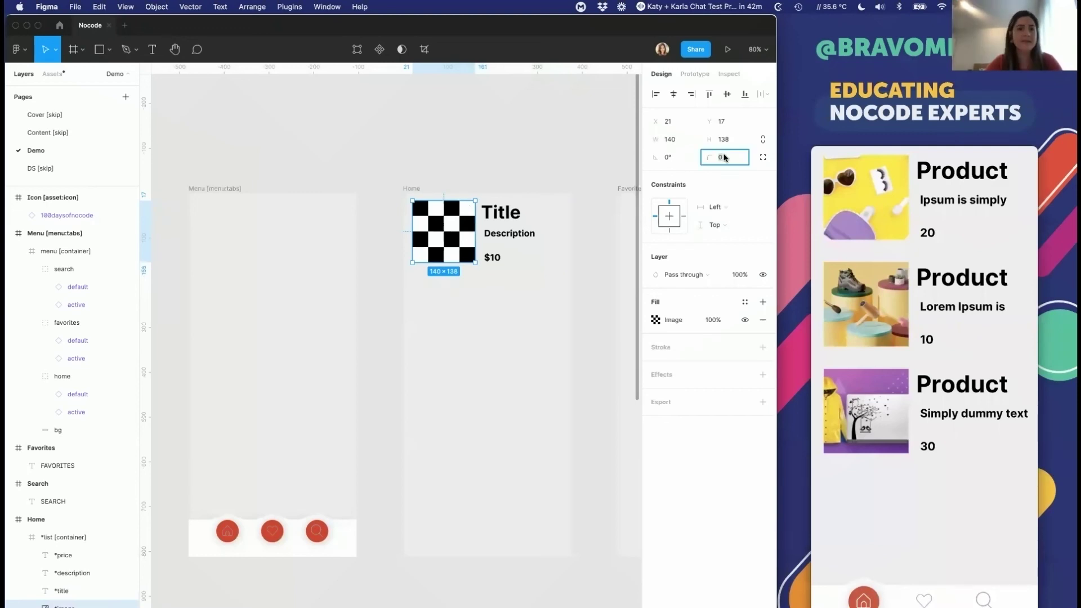
type("10")
key("Return")
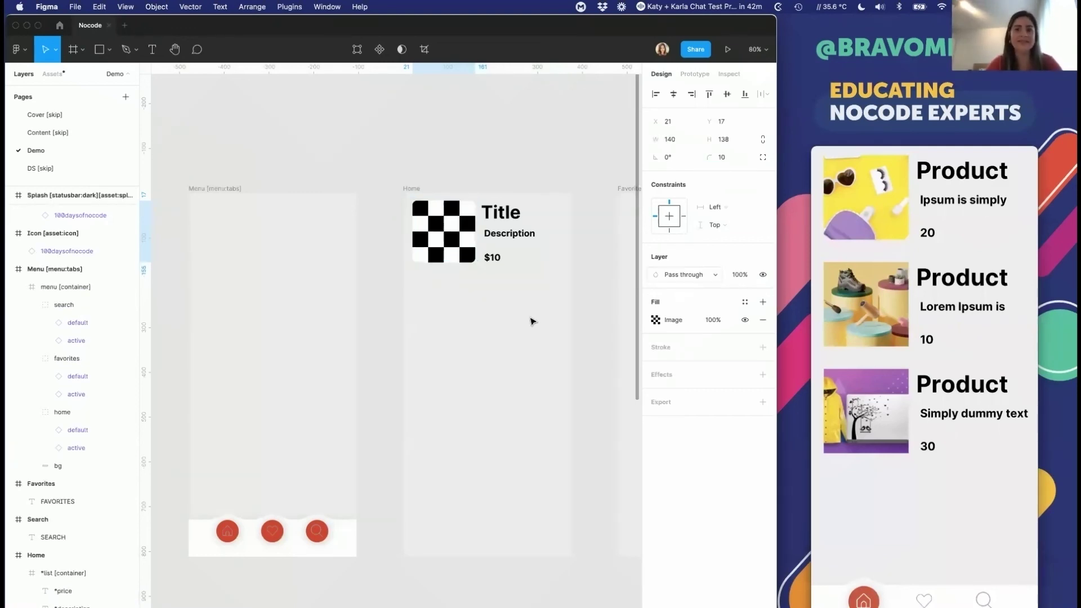
left_click(498, 219)
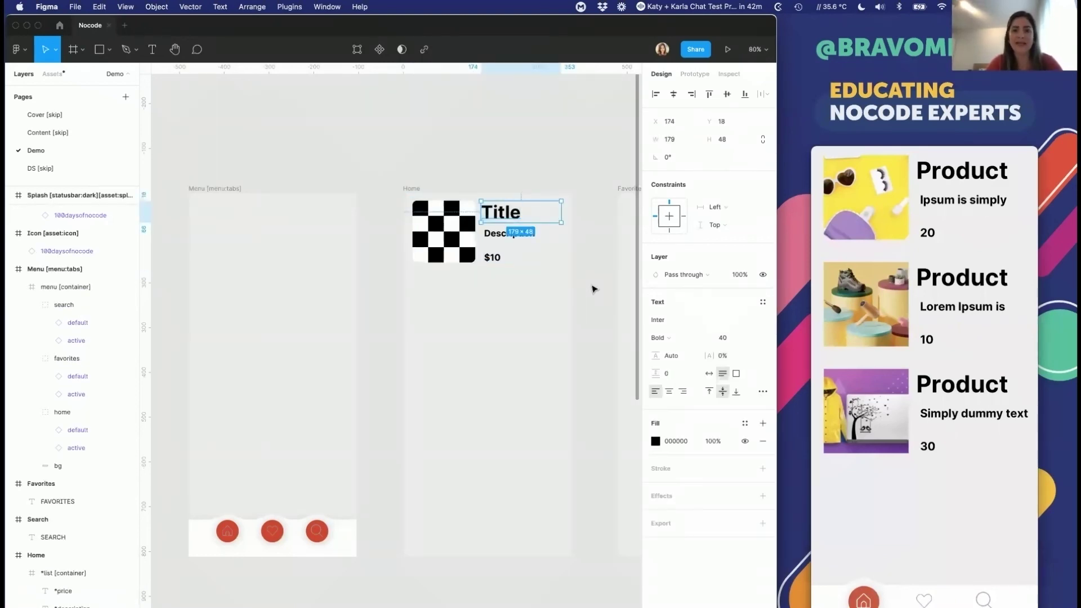
left_click(734, 338)
type("30")
key("Return")
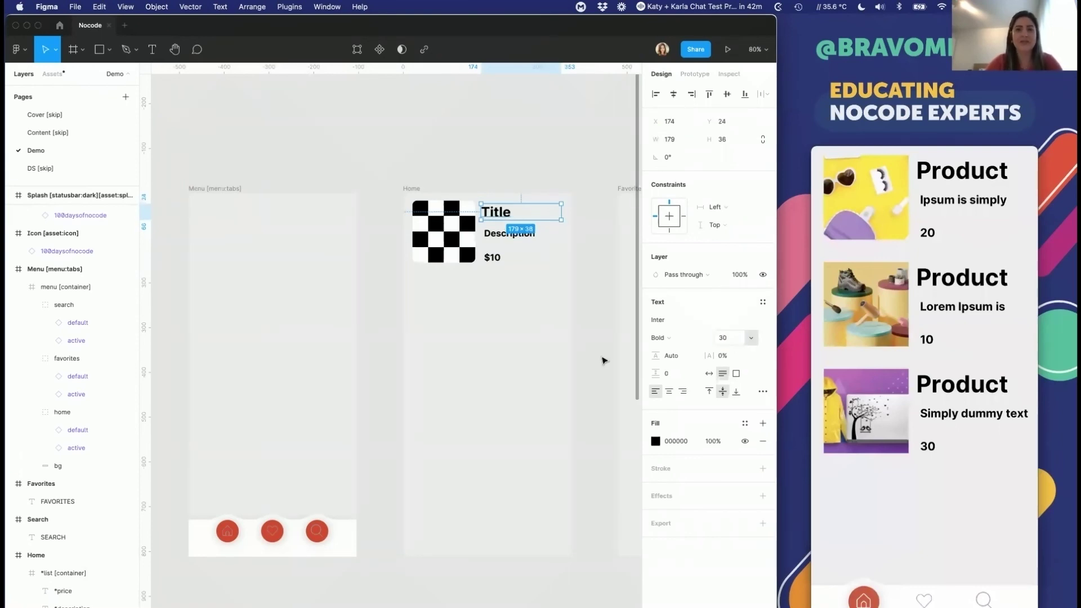
Step: Move the Description under the Title, top-align it, and make it size 14 with grey 666666 fill
left_click_drag(506, 240, 505, 248)
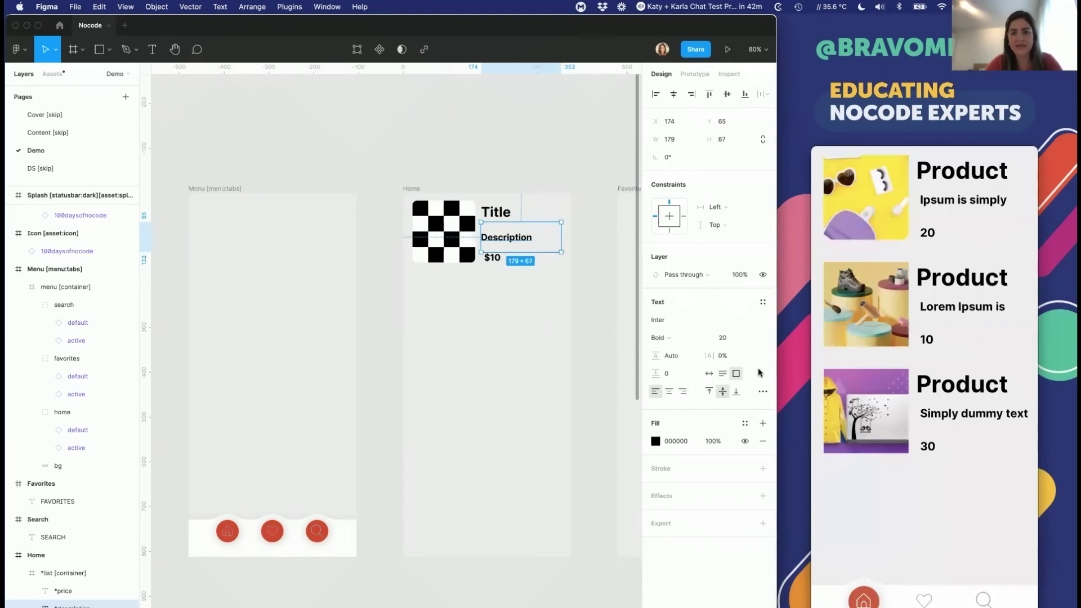
left_click(709, 392)
left_click(722, 338)
type("12")
key("Return")
left_click_drag(507, 233, 510, 233)
left_click(723, 338)
type("14")
key("Return")
left_click(680, 442)
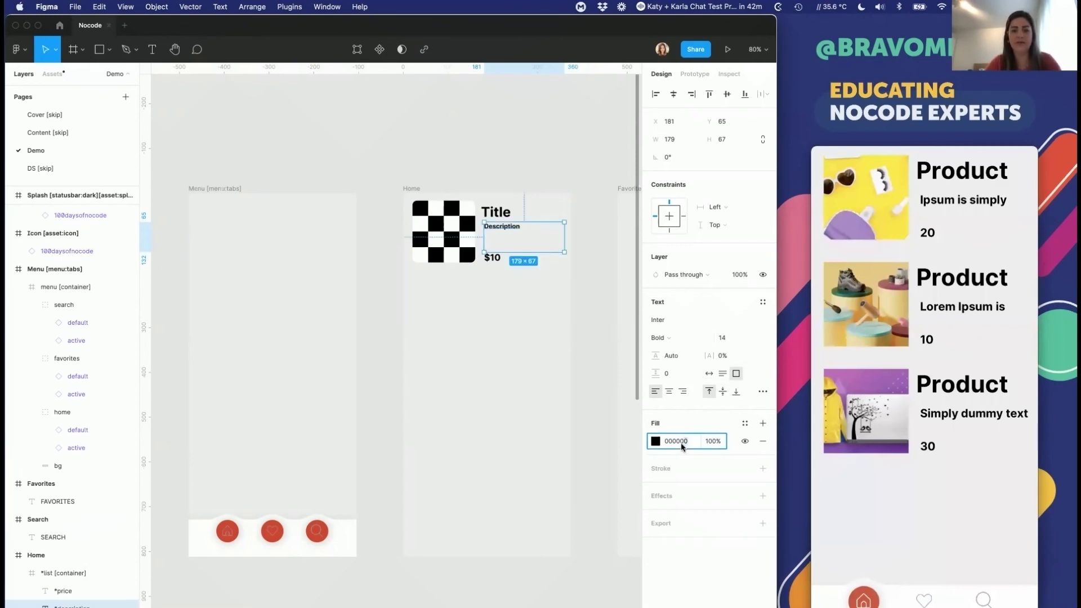
type("666666")
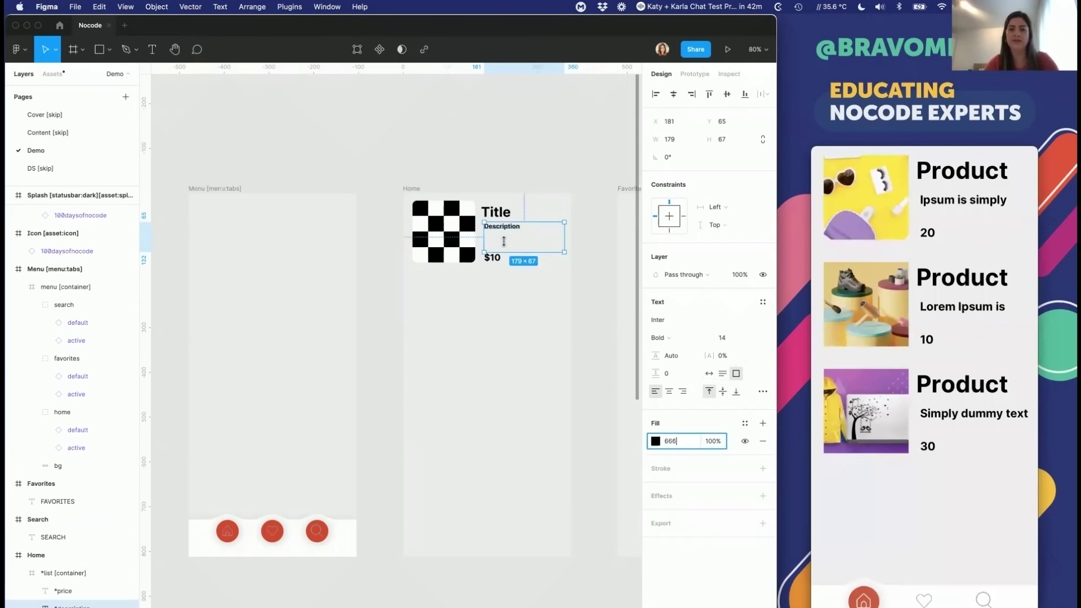
key("Return")
left_click(495, 261)
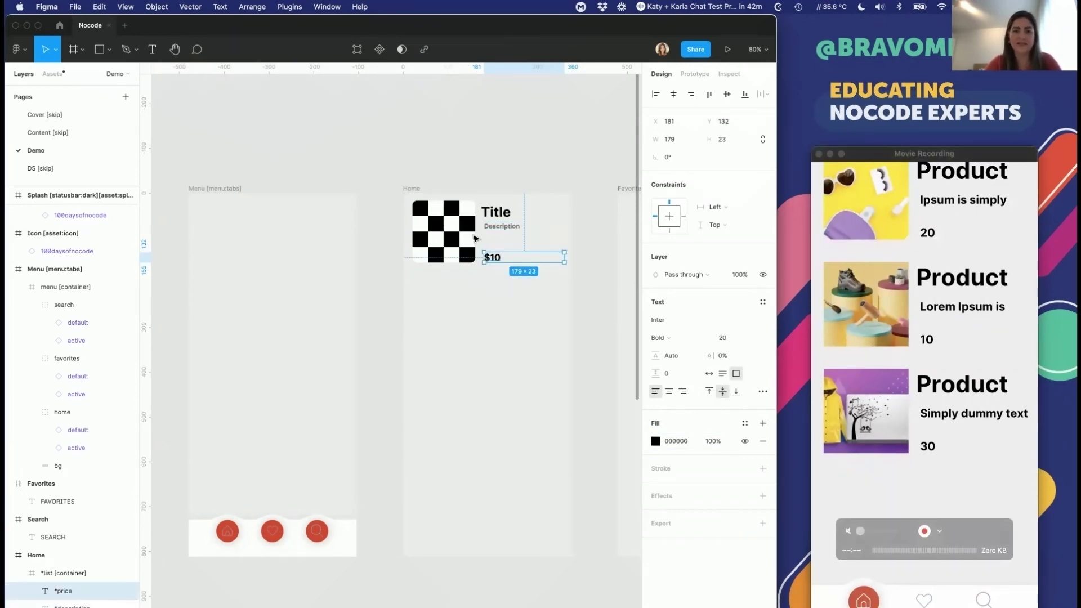
Step: Duplicate the price text into a narrow 'USD' label, then reselect the $10 price
key("super+d")
left_click_drag(564, 256, 495, 265)
type("USD")
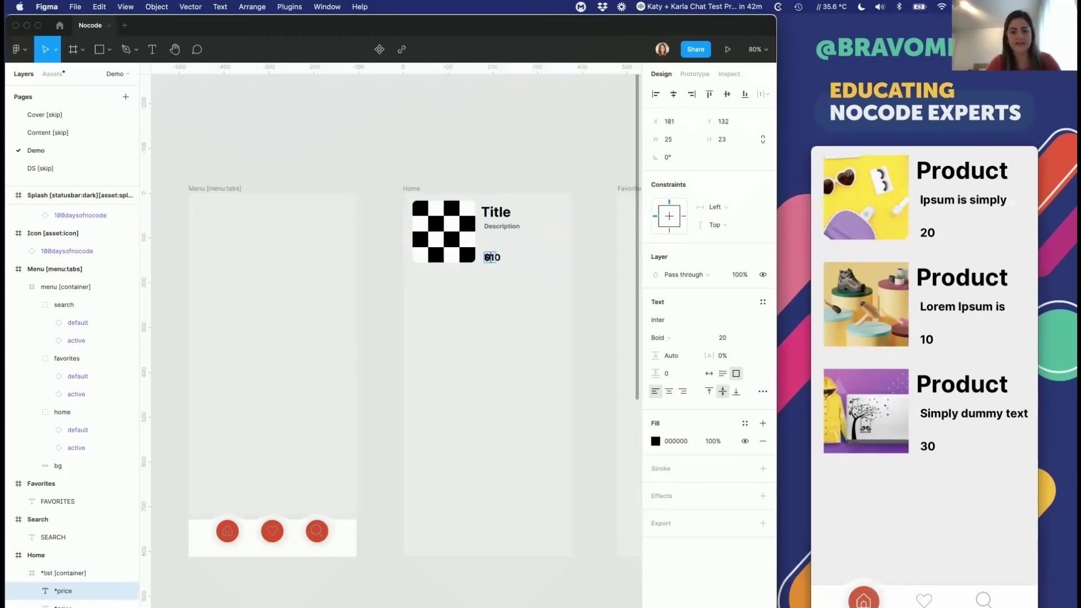
left_click(489, 260)
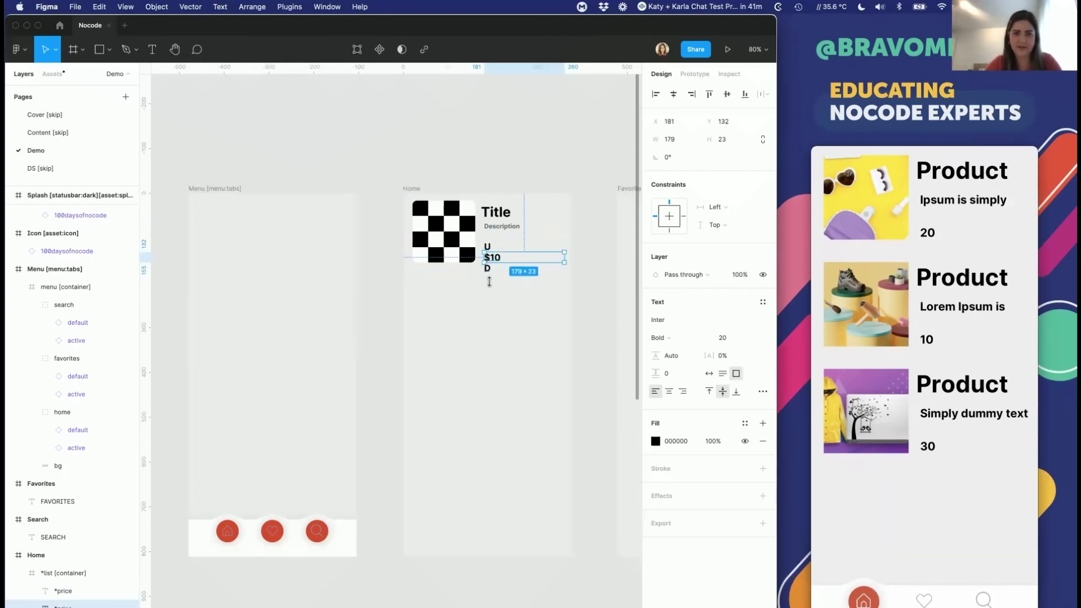
scroll(490, 264, "up", 2)
scroll(487, 263, "up", 5)
key("Escape")
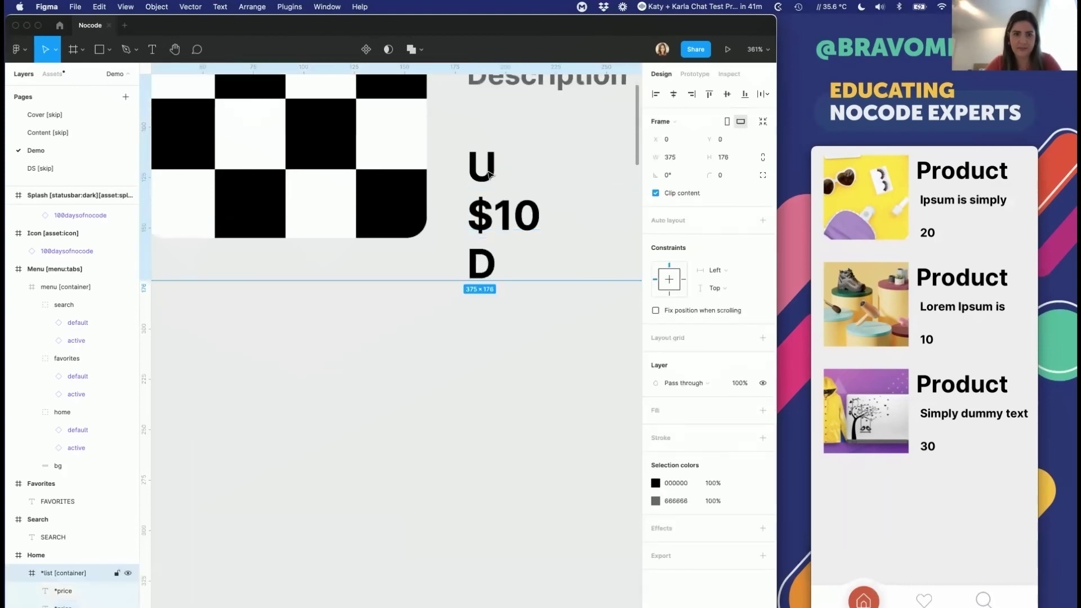
left_click(63, 594)
left_click(276, 498)
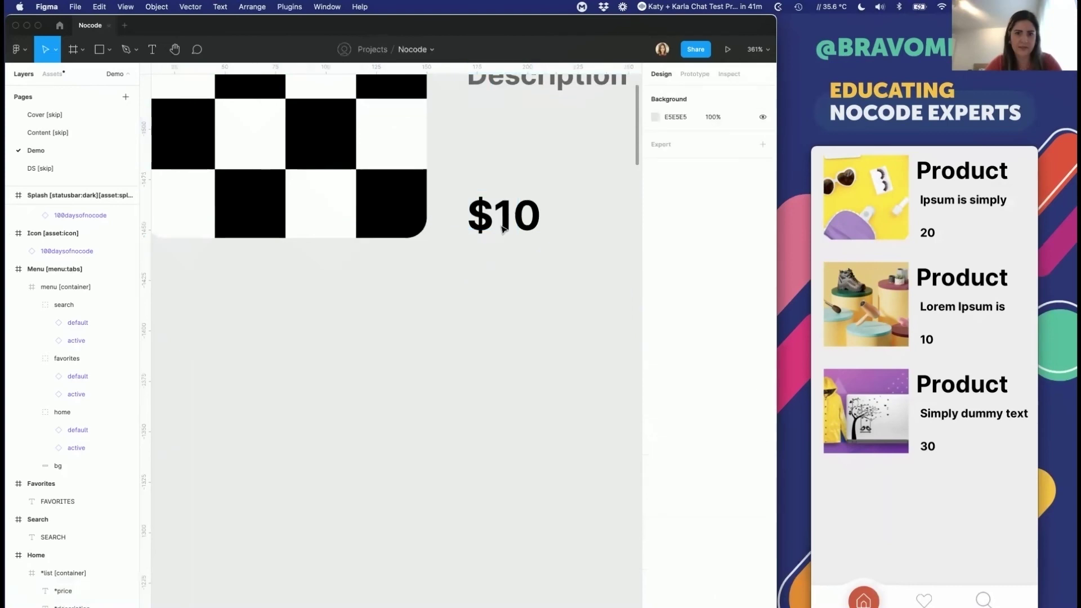
left_click(63, 572)
left_click(503, 227)
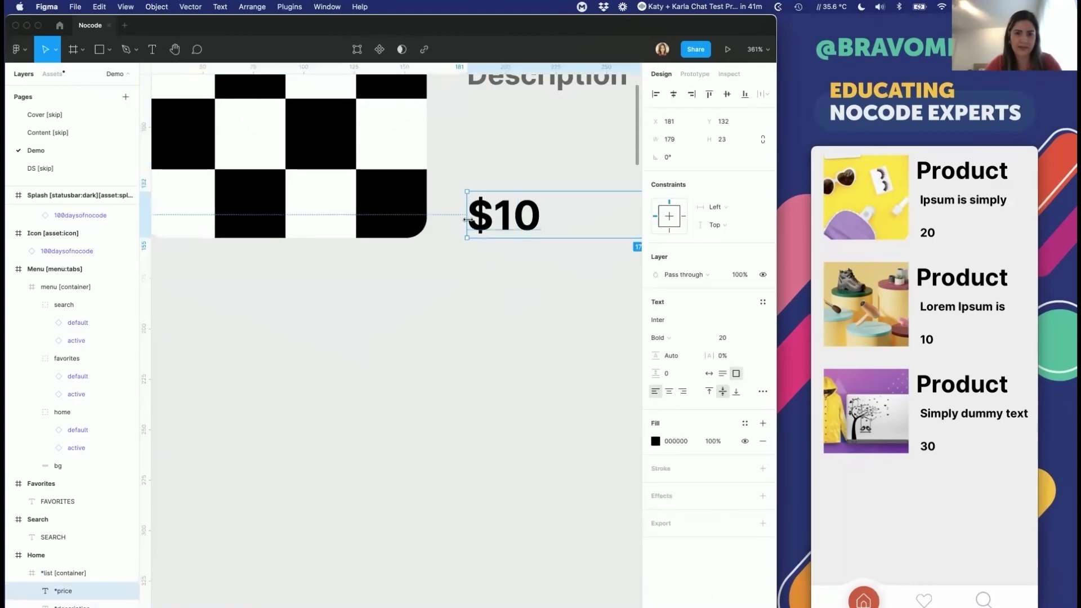
Step: Shift the price box right, delete its $ sign, and colour the price red FF0000
left_click_drag(468, 219, 509, 220)
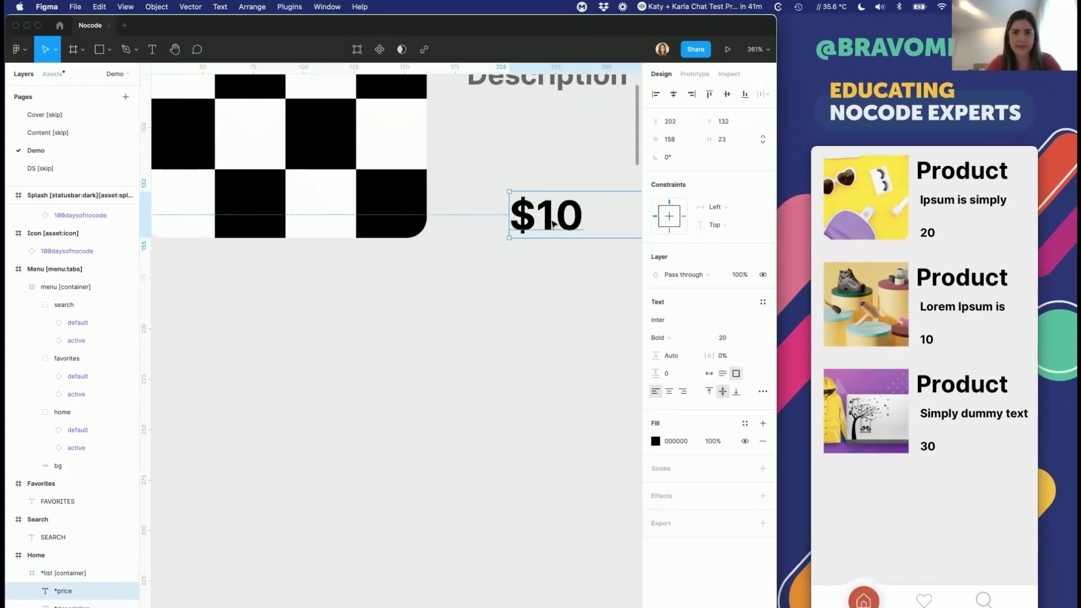
key("Return")
key("Left")
key("Delete")
key("Escape")
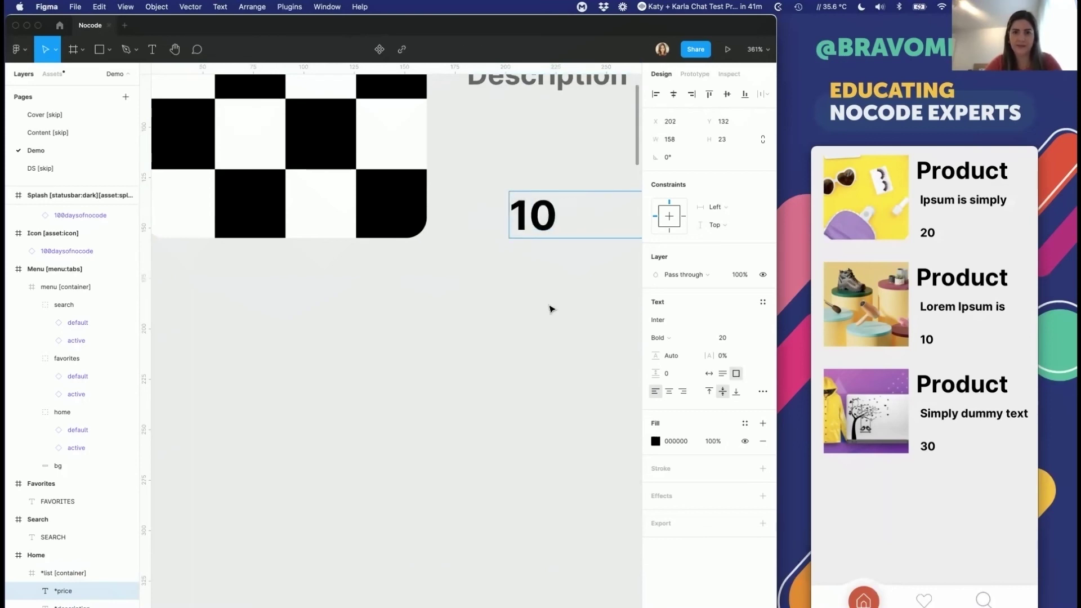
left_click(671, 441)
type("FF0000")
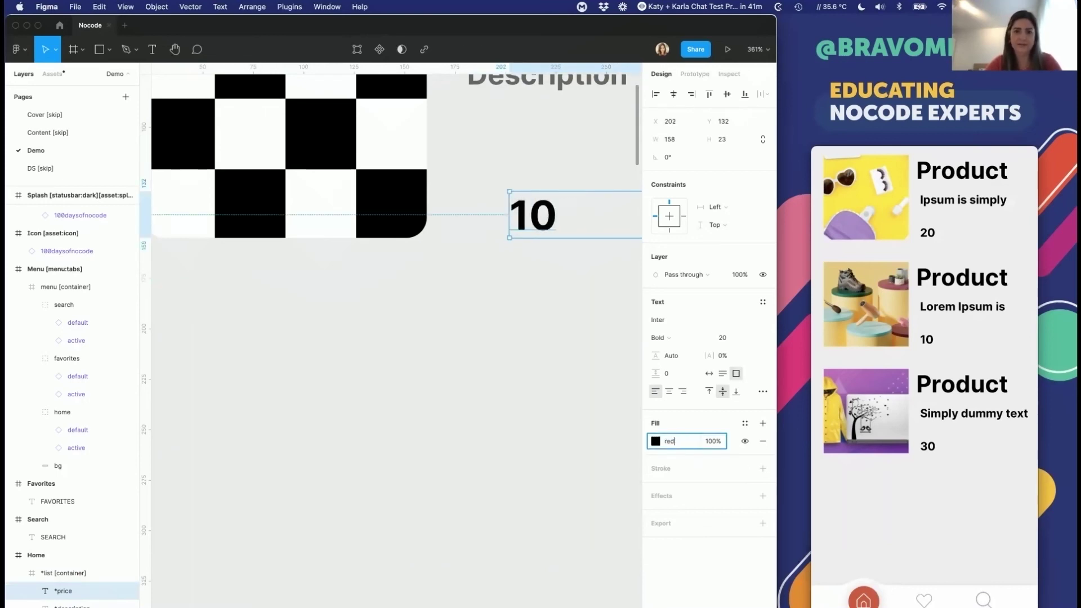
key("Return")
scroll(267, 322, "down", 5)
scroll(266, 323, "left", 3)
left_click(655, 441)
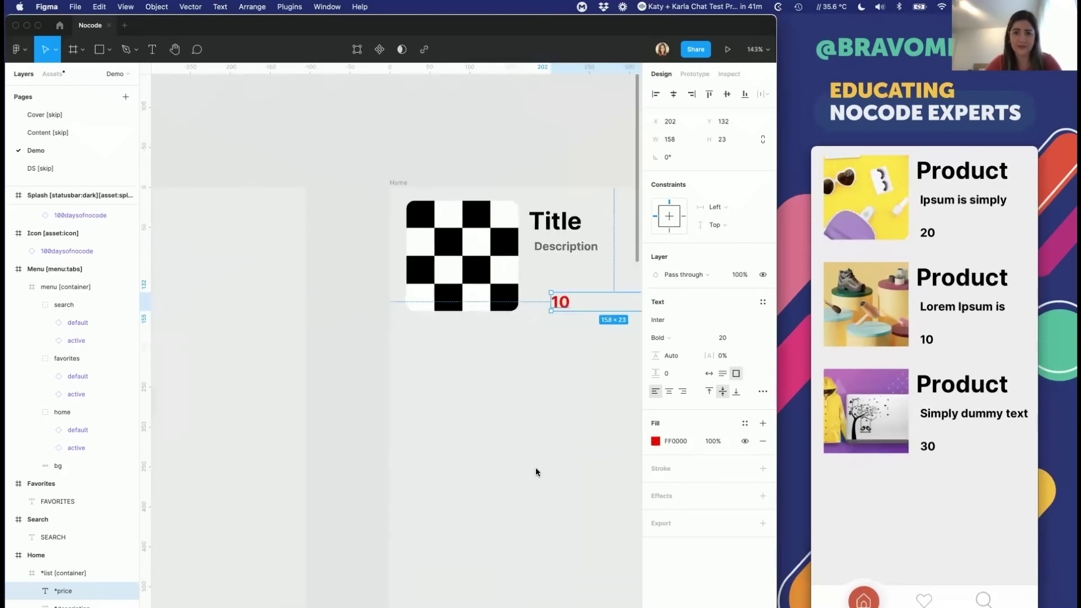
left_click(432, 441)
left_click(563, 304)
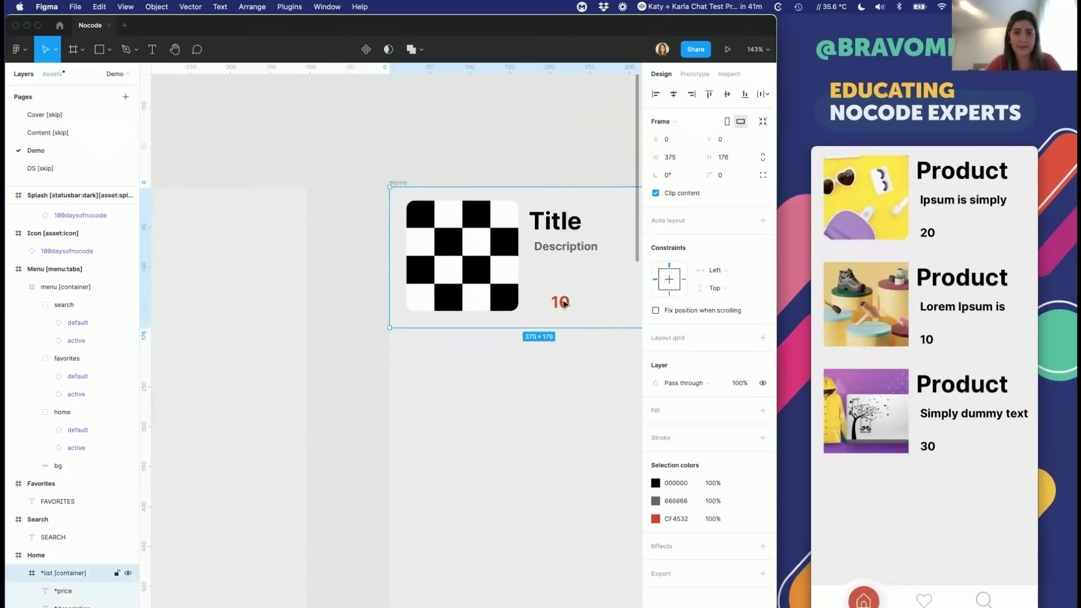
left_click(563, 304)
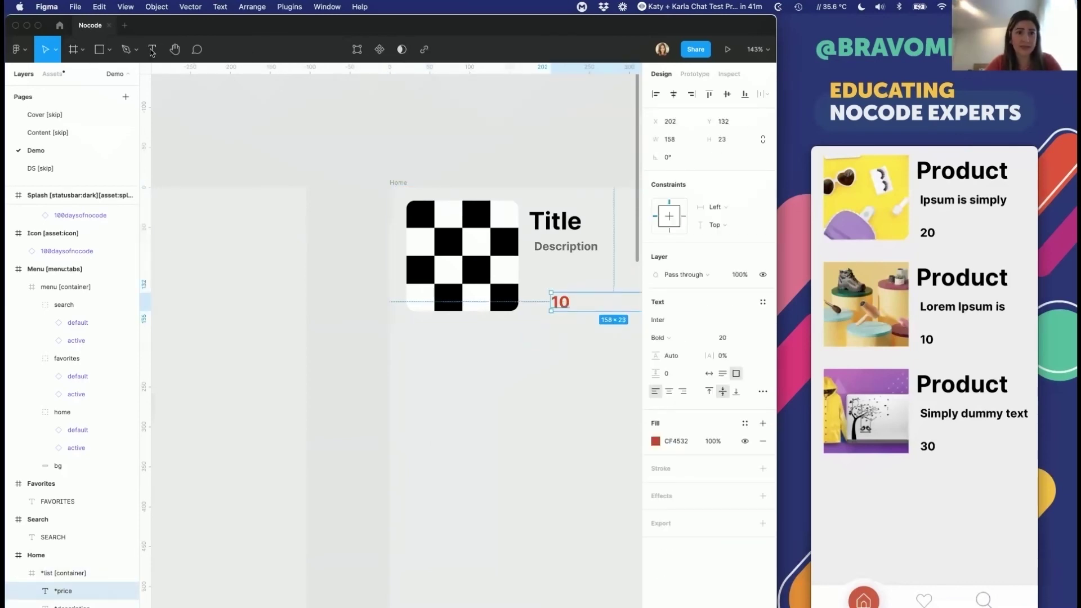
Step: Add a separate '$' text and place it right beside the price 10
key("Return")
scroll(534, 304, "right", 1)
left_click(533, 304)
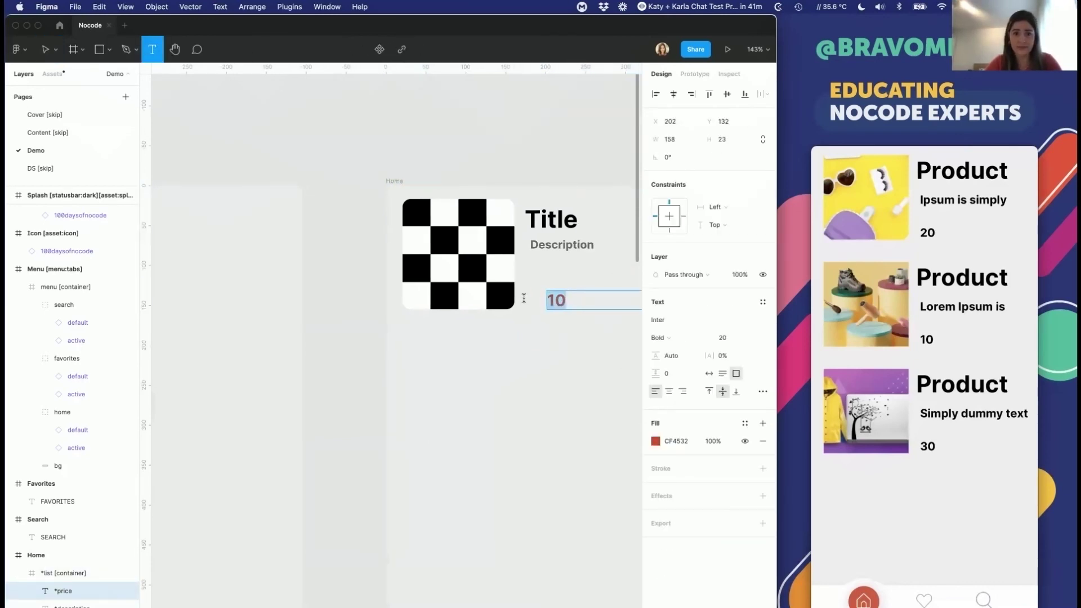
type("$")
key("Escape")
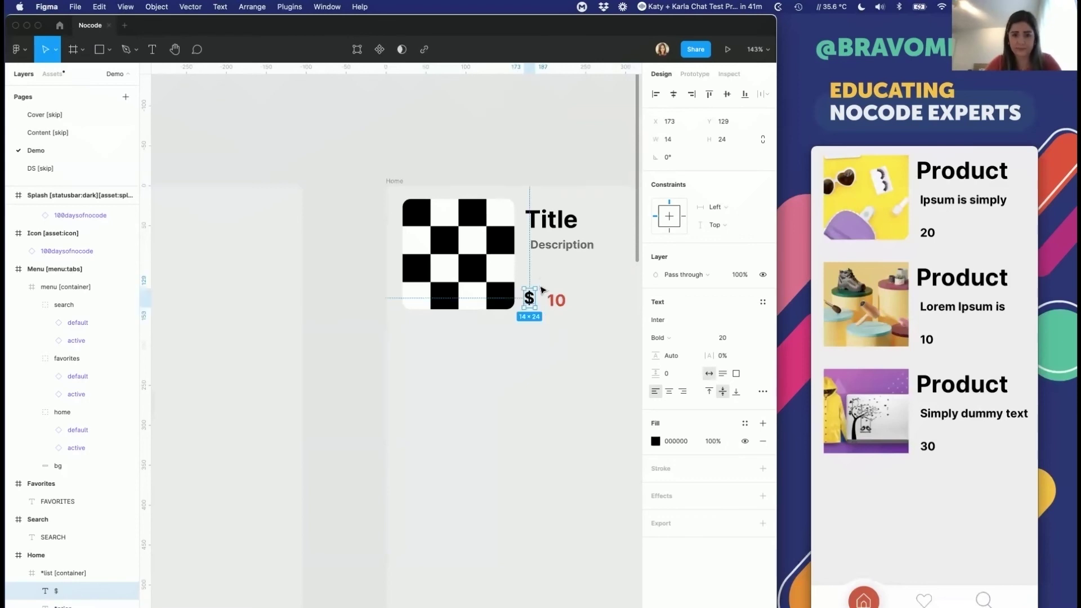
left_click_drag(529, 297, 535, 300)
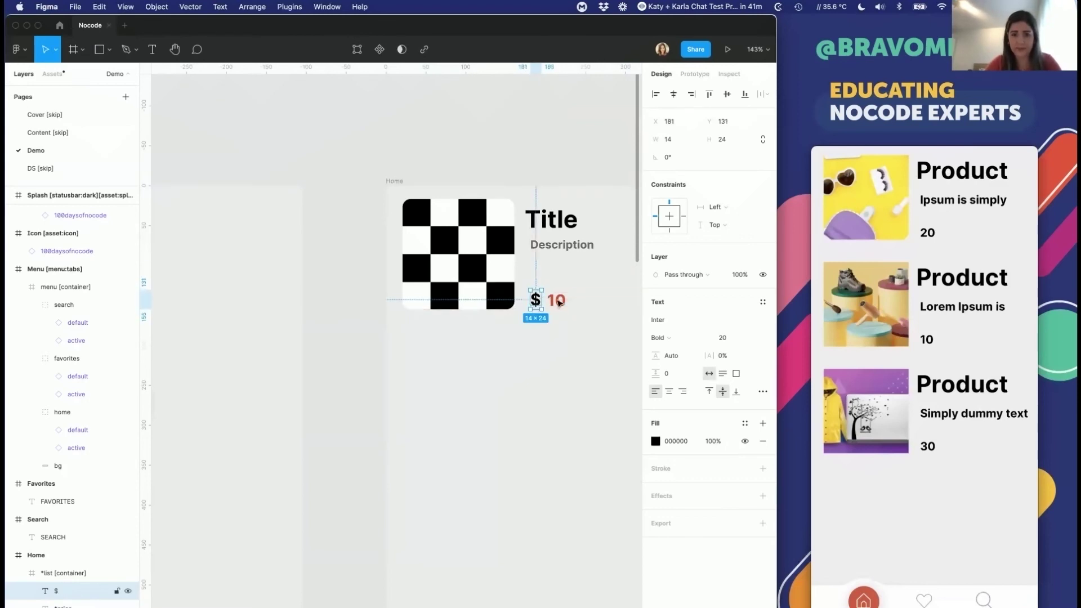
left_click(556, 300)
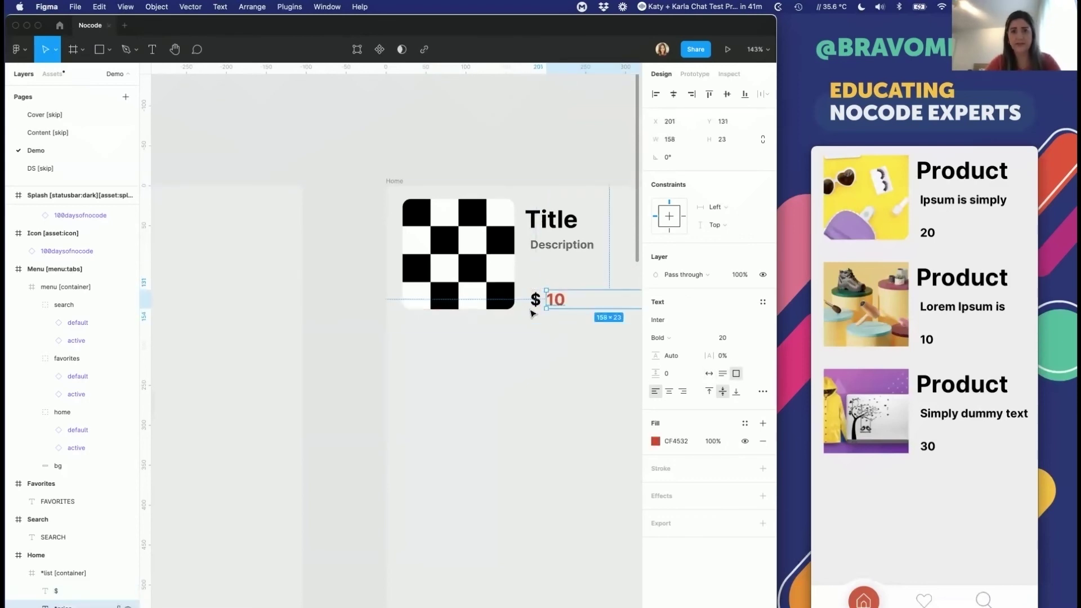
Step: Give the checkerboard product image a Drop shadow effect
left_click(484, 265)
left_click(746, 376)
left_click(761, 375)
left_click(763, 374)
left_click(499, 434)
scroll(499, 434, "down", 5)
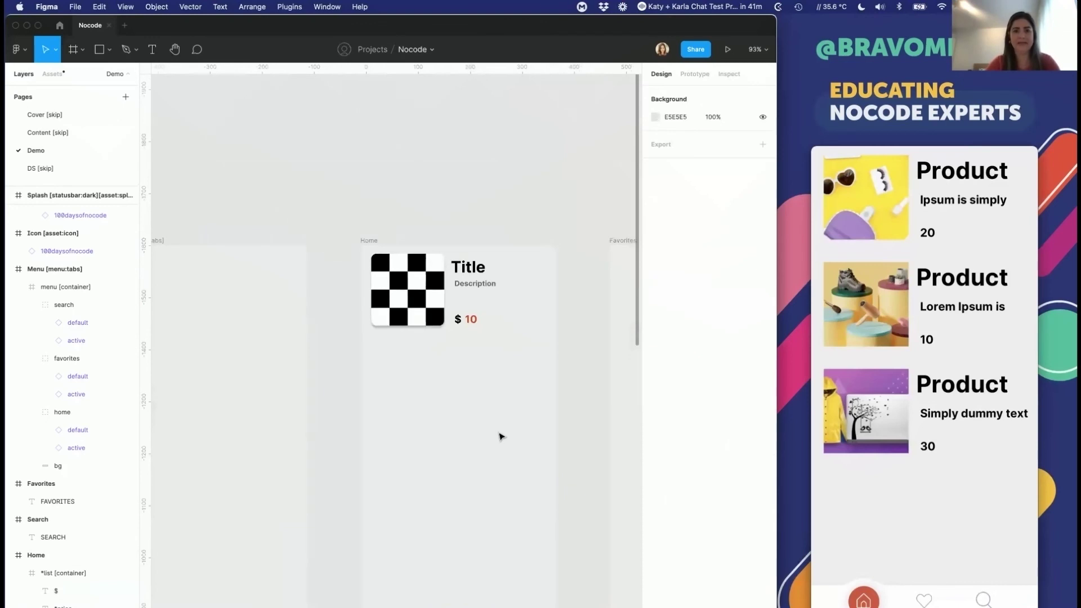
Step: Sync the updated Figma design into the Nocode project in Bravo Studio, then return to Figma
key("super+Tab")
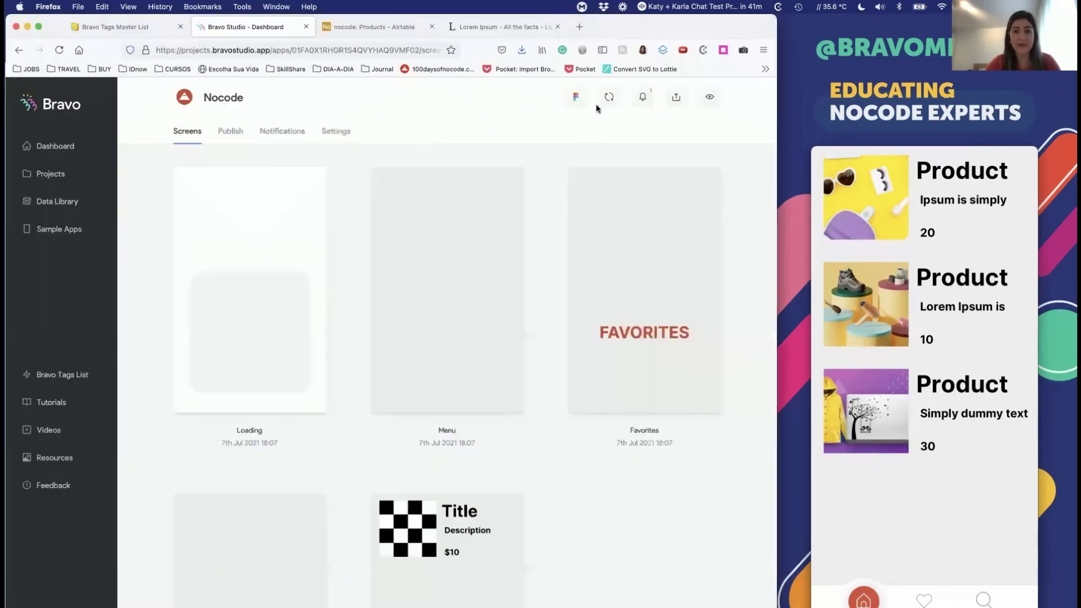
left_click(603, 109)
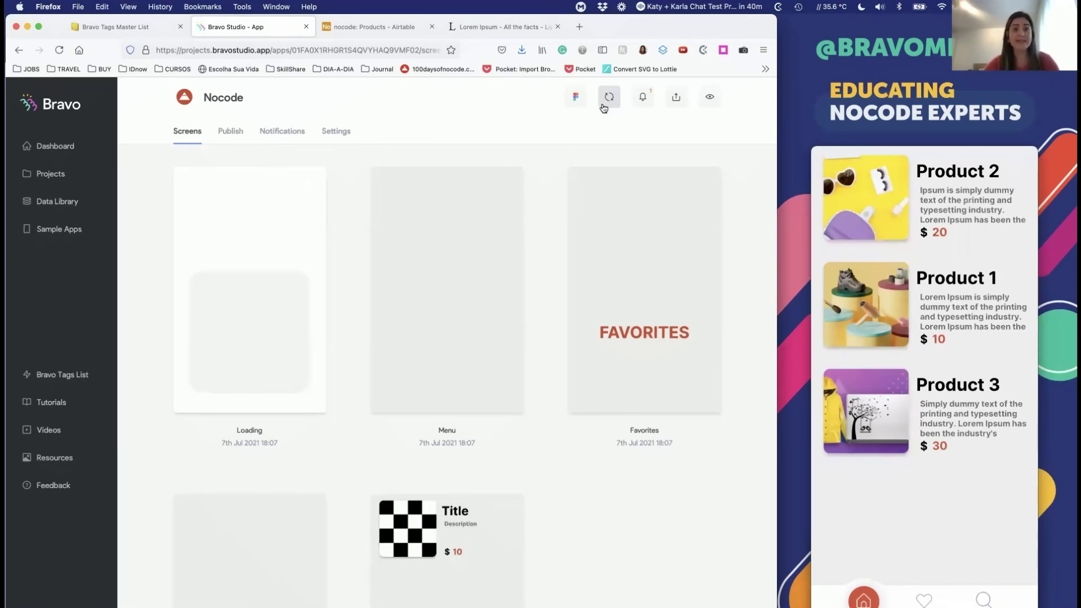
key("super+Tab")
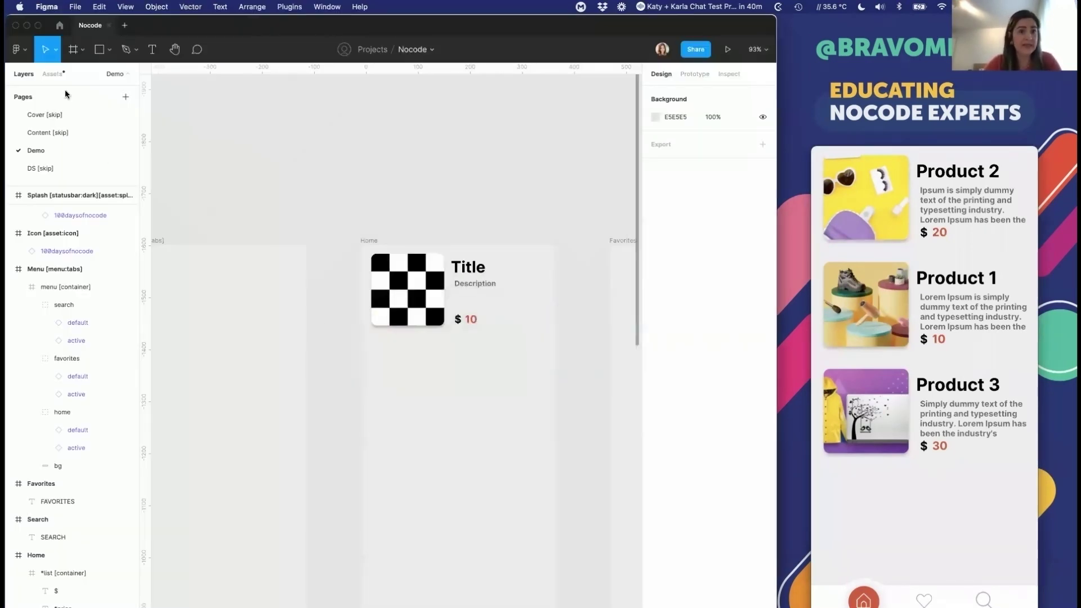
Step: Present the Content [skip] page slides and advance two slides to QUESTIONS?
left_click(56, 133)
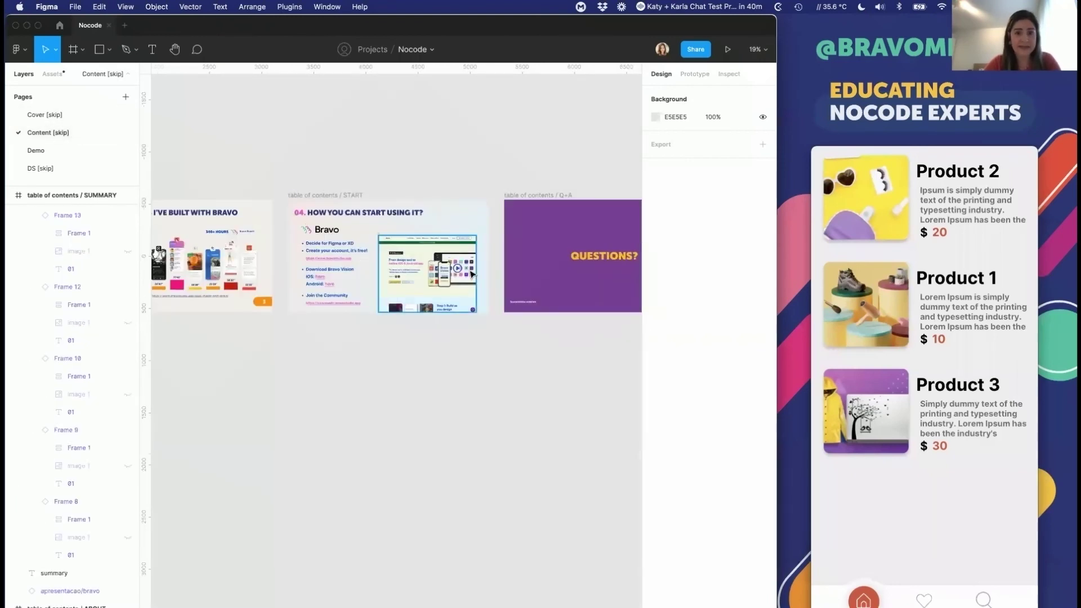
scroll(472, 274, "right", 6)
scroll(454, 352, "up", 2)
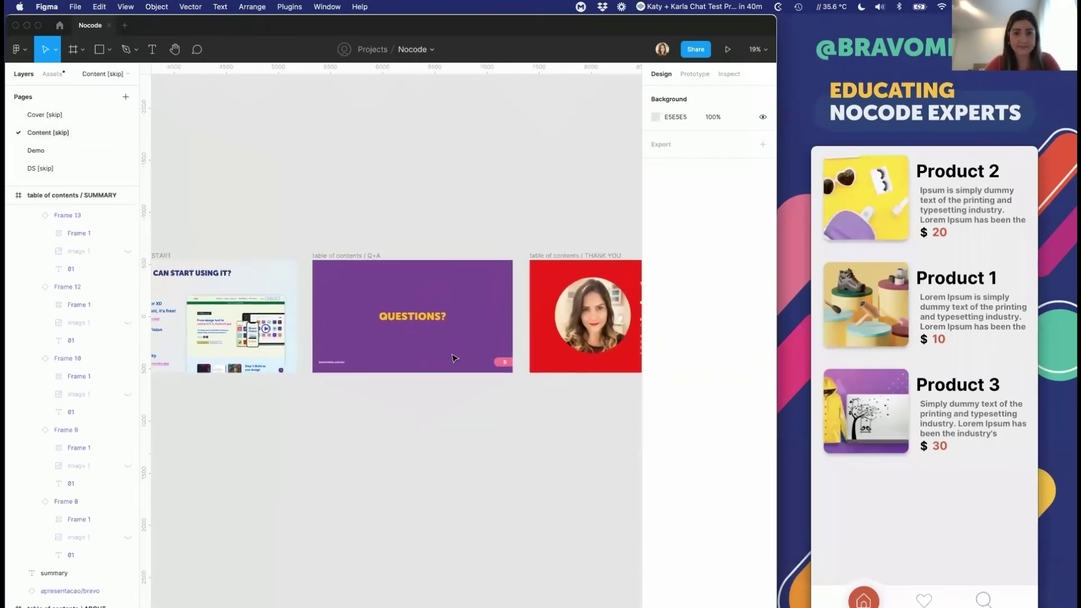
scroll(453, 358, "up", 5)
scroll(453, 358, "down", 3)
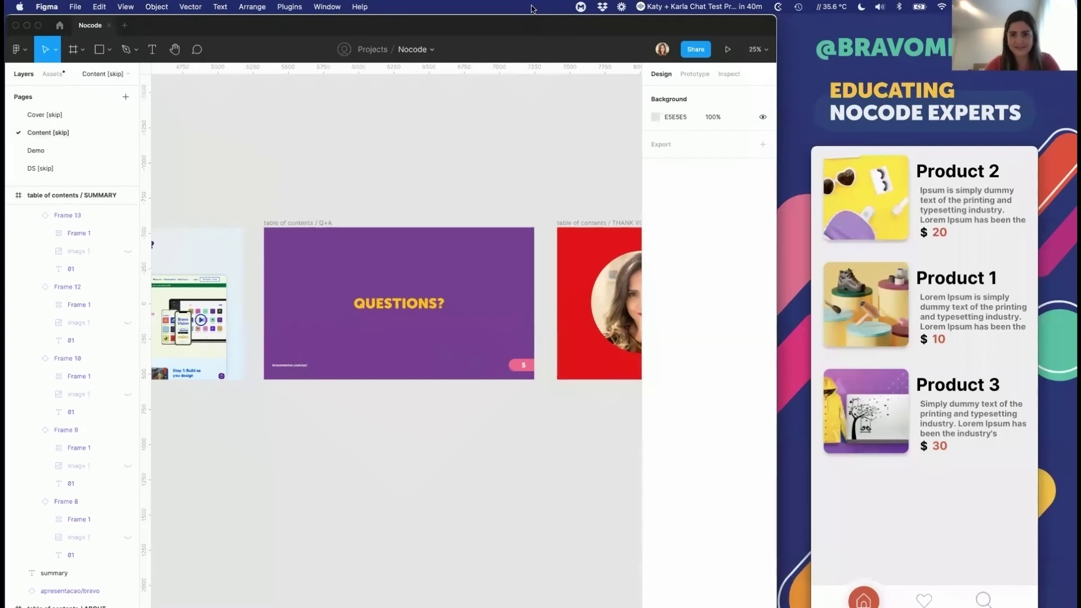
left_click(727, 49)
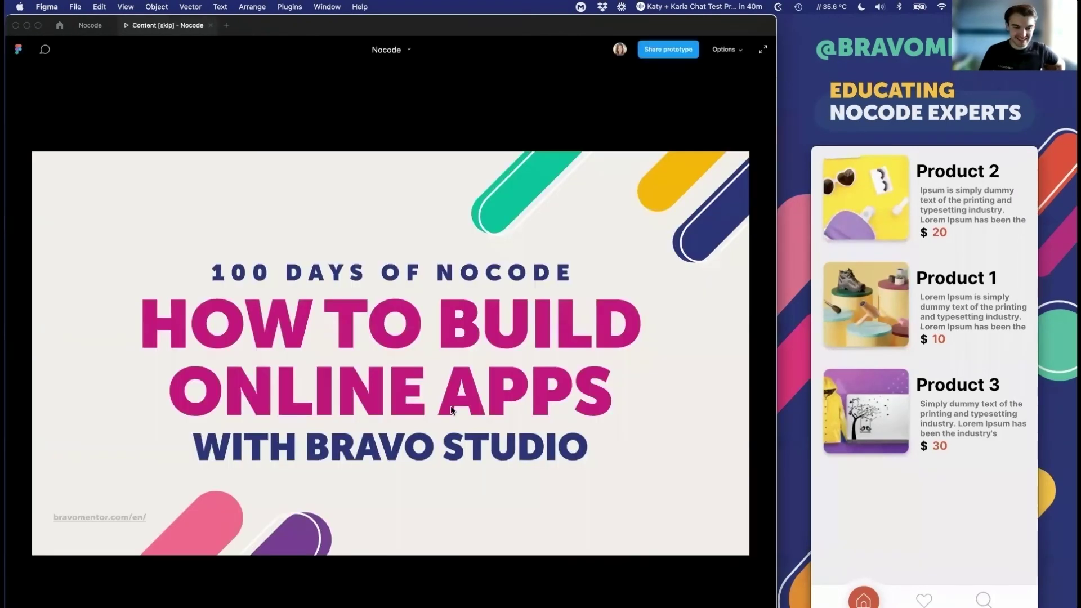
key("Right")
key("Right")
key("Right")
key("Right")
key("Right")
key("Right")
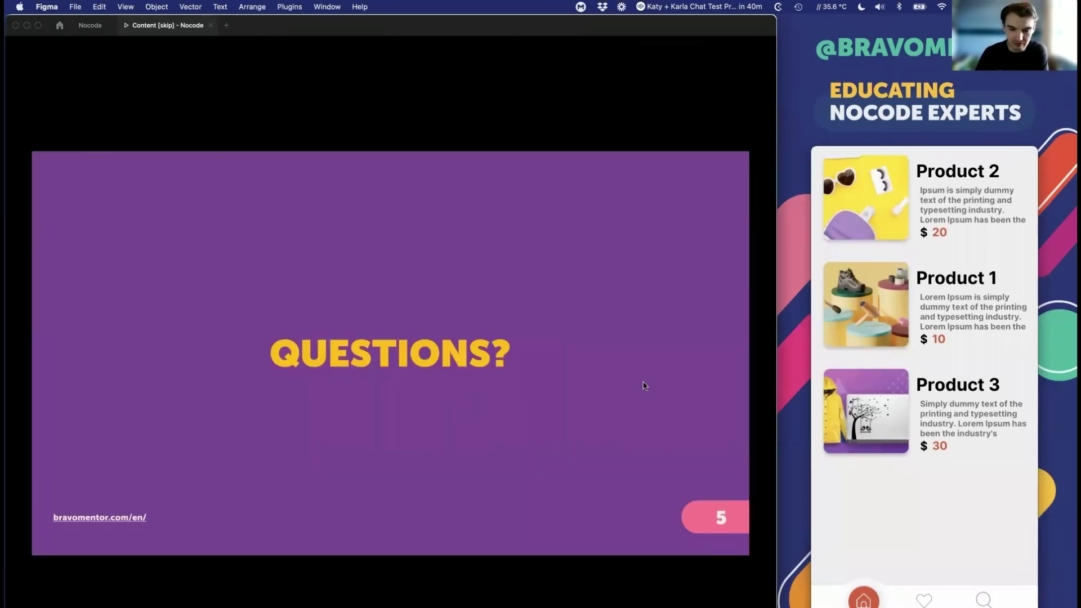
key("Right")
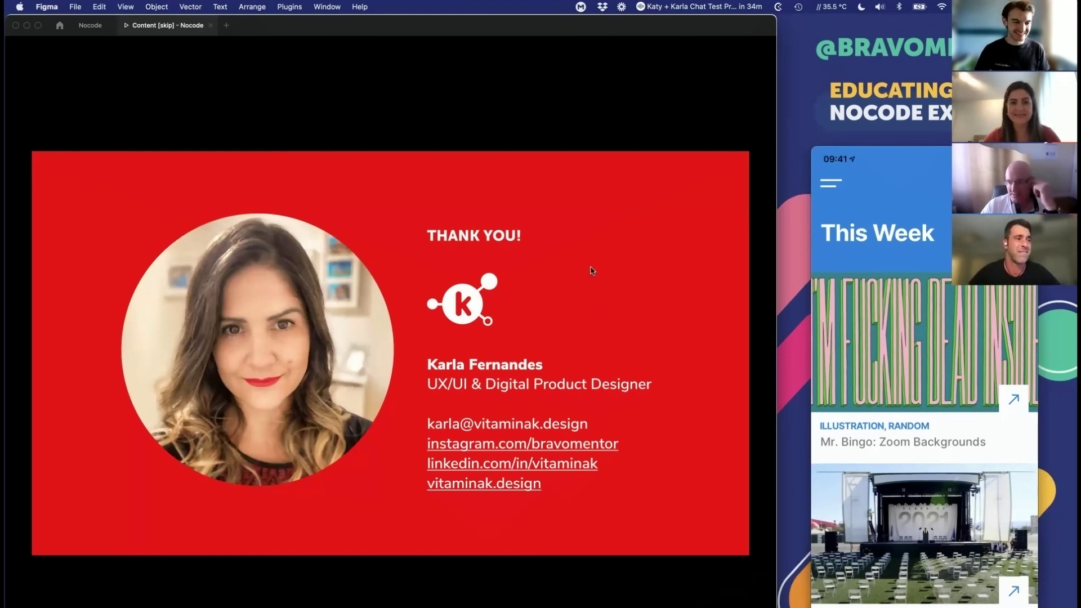
Step: Advance the presentation to the final THANK YOU! slide with contact details
left_click(392, 378)
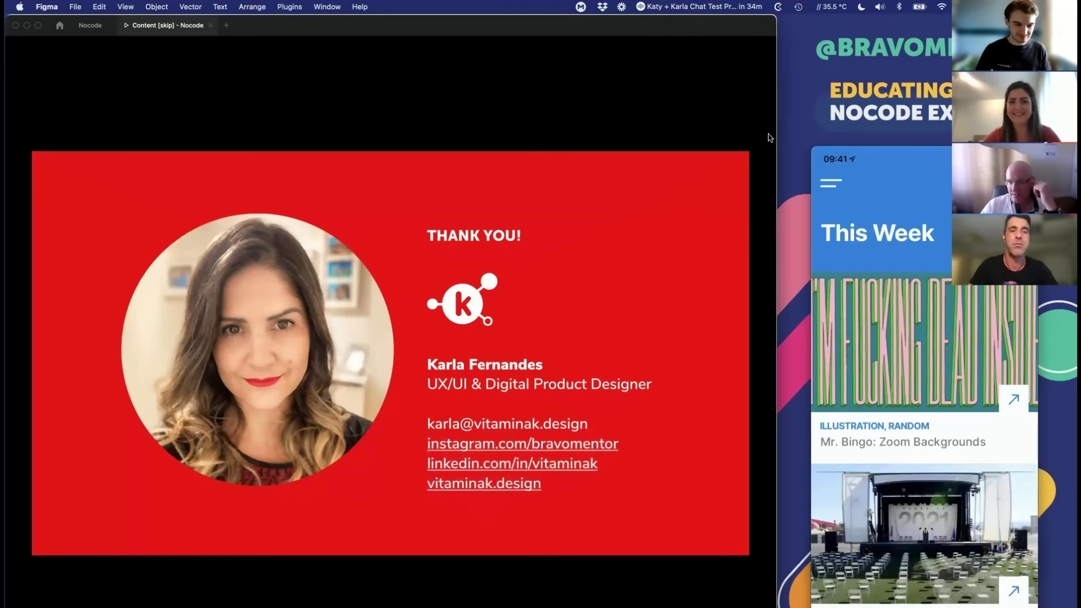